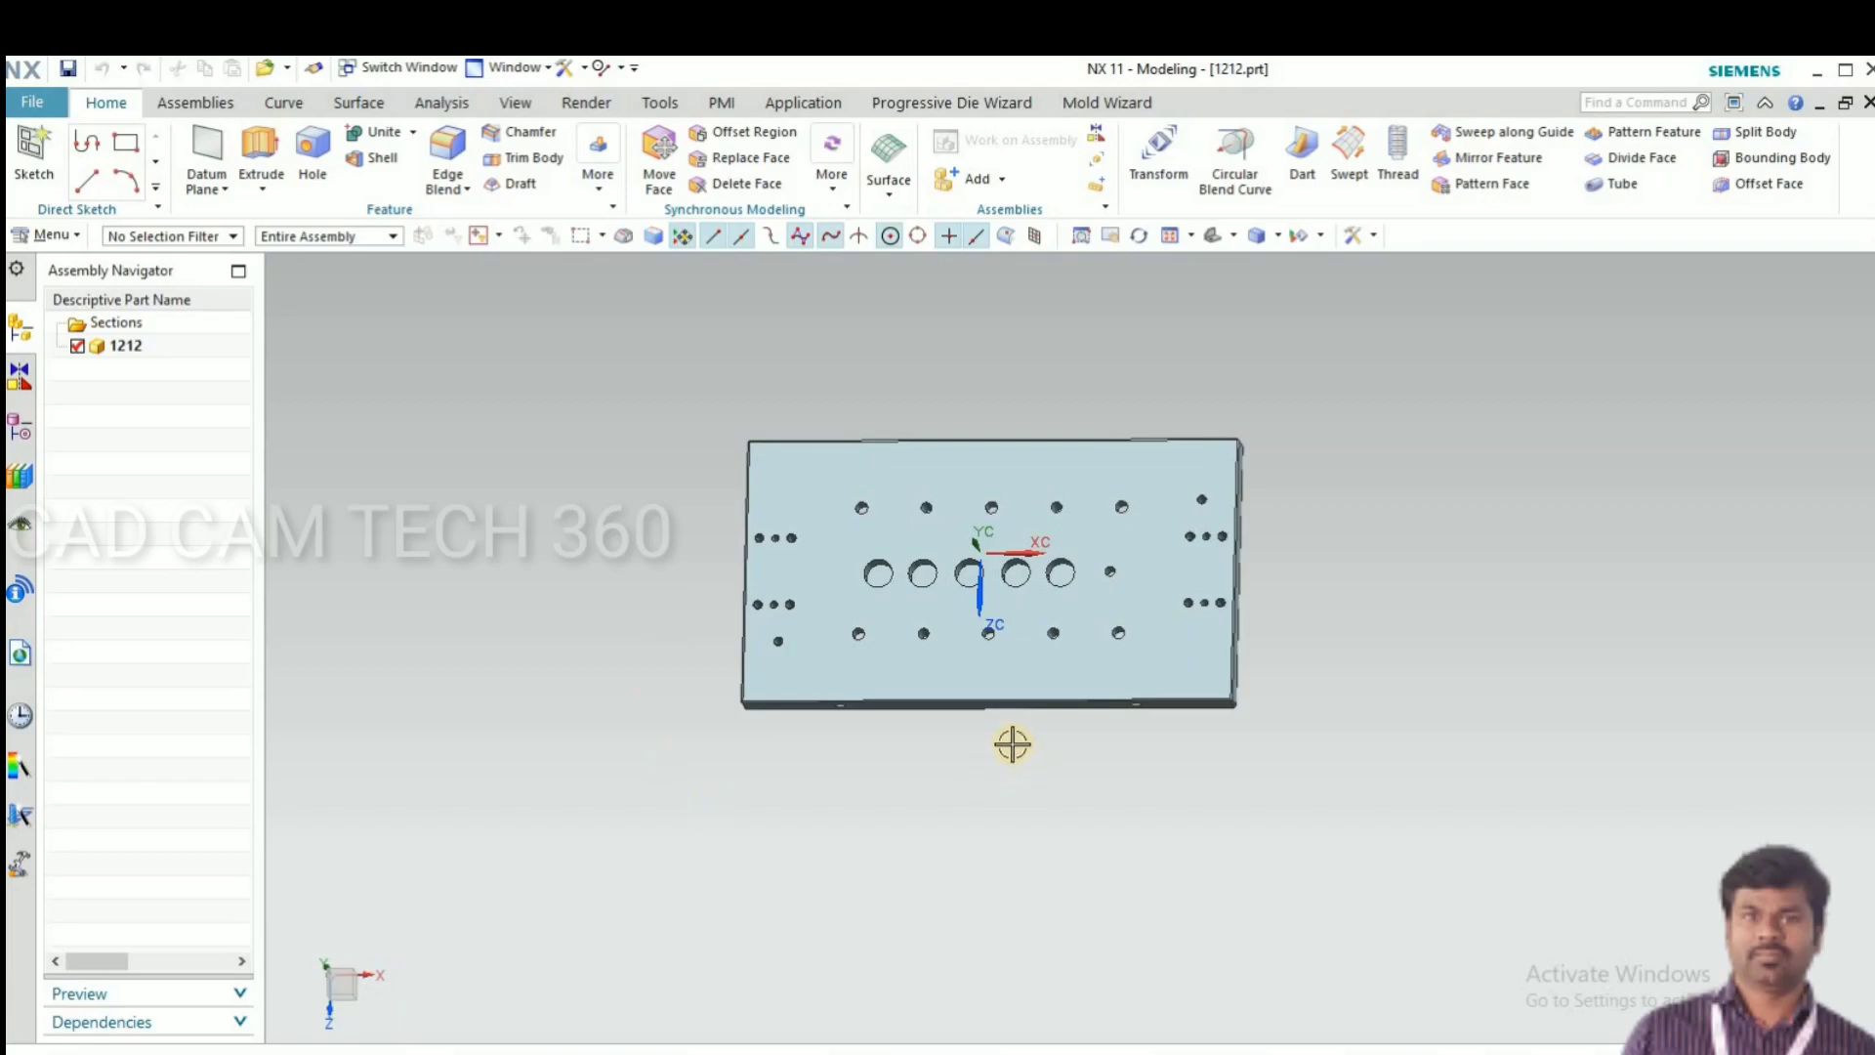
- Orbit the plate to a tilted angle to inspect the model
{"action": "middle_click_drag", "start_coordinate": [1073, 543], "coordinate": [912, 482]}
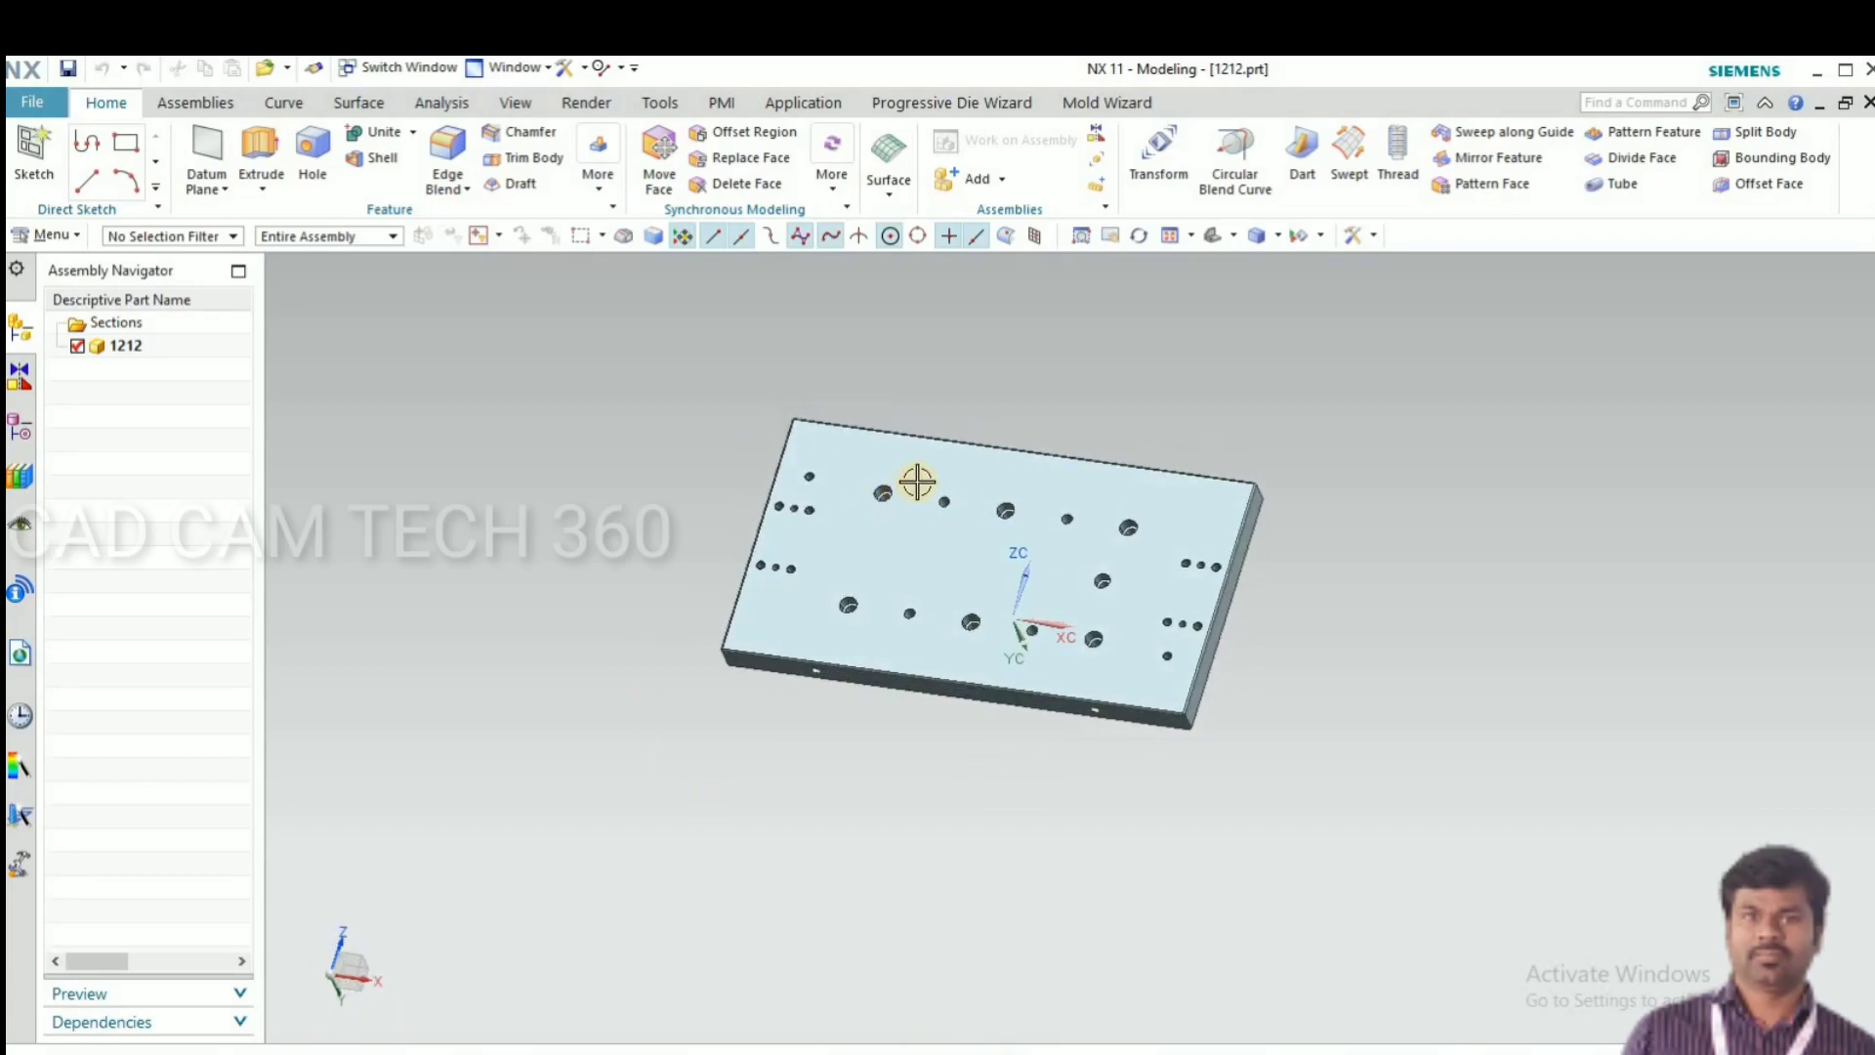
{"action": "scroll", "coordinate": [702, 467], "scroll_direction": "up", "scroll_amount": 5}
{"action": "scroll", "coordinate": [870, 557], "scroll_direction": "down", "scroll_amount": 6}
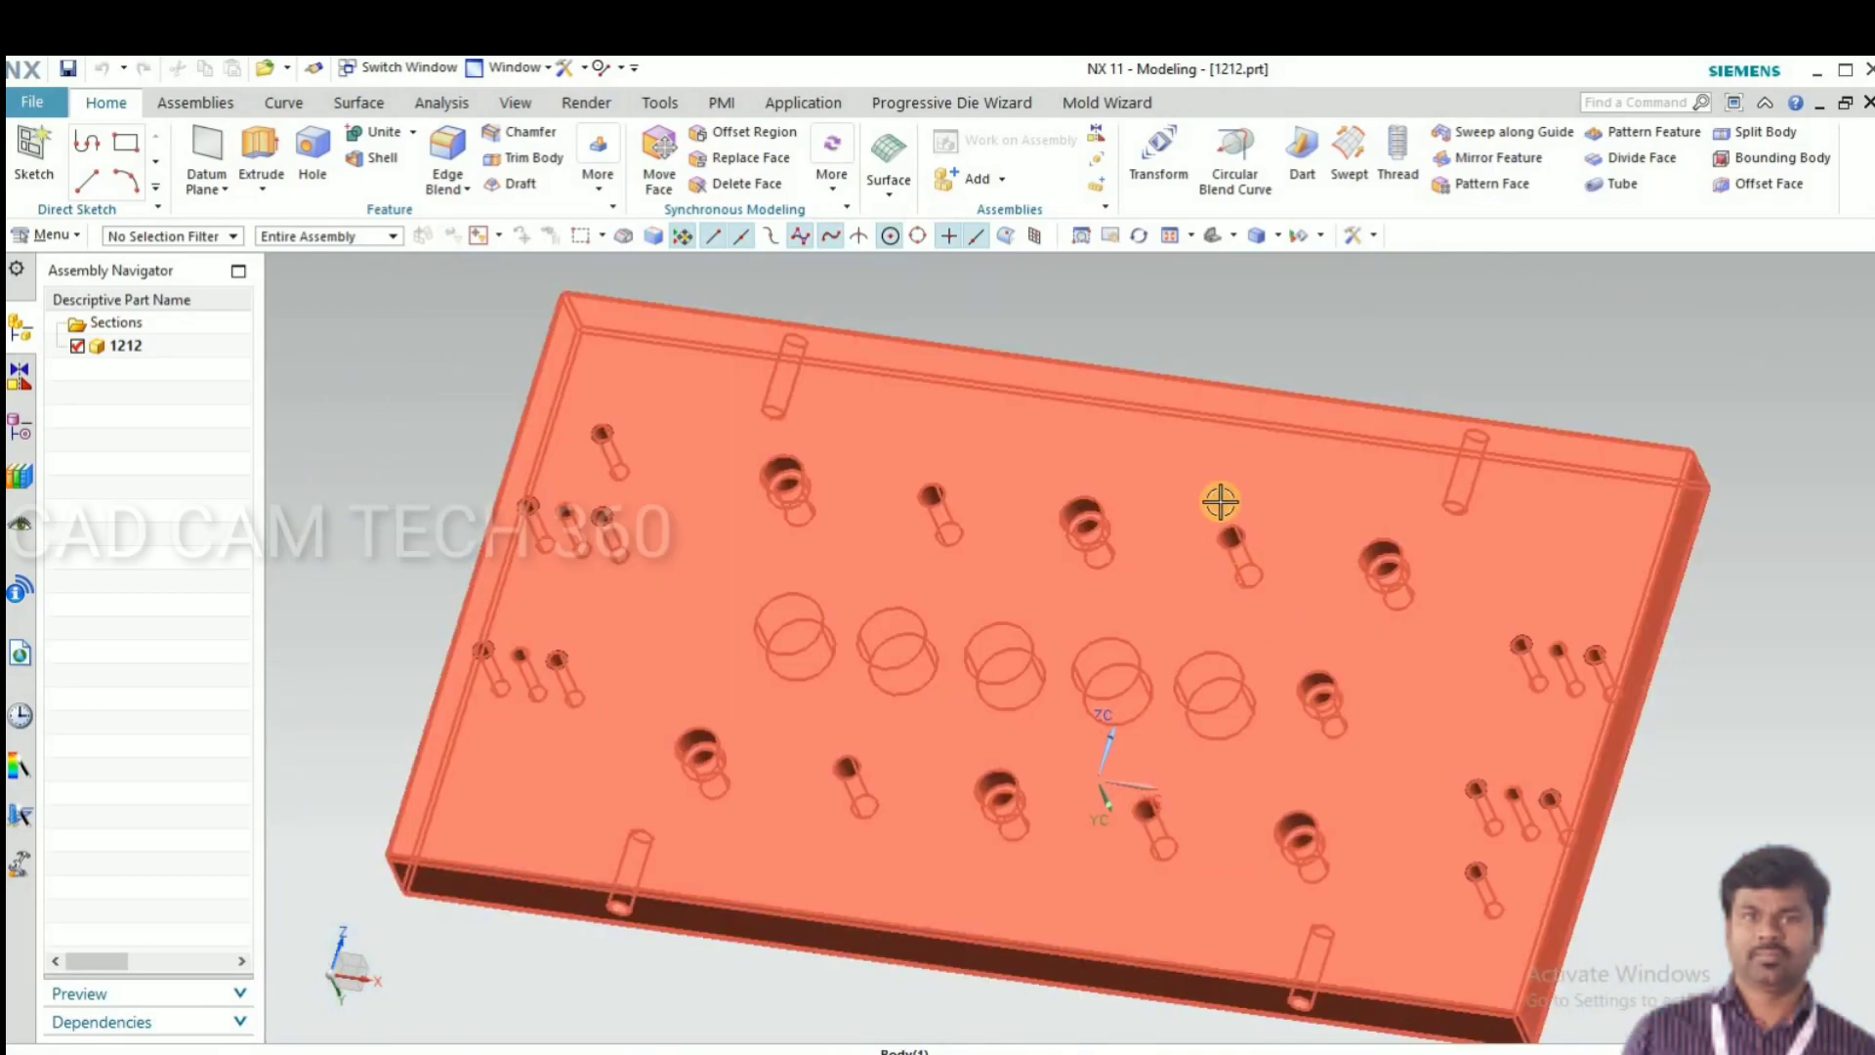
{"action": "middle_click_drag", "start_coordinate": [1218, 502], "coordinate": [703, 515]}
{"action": "scroll", "coordinate": [628, 523], "scroll_direction": "up", "scroll_amount": 6}
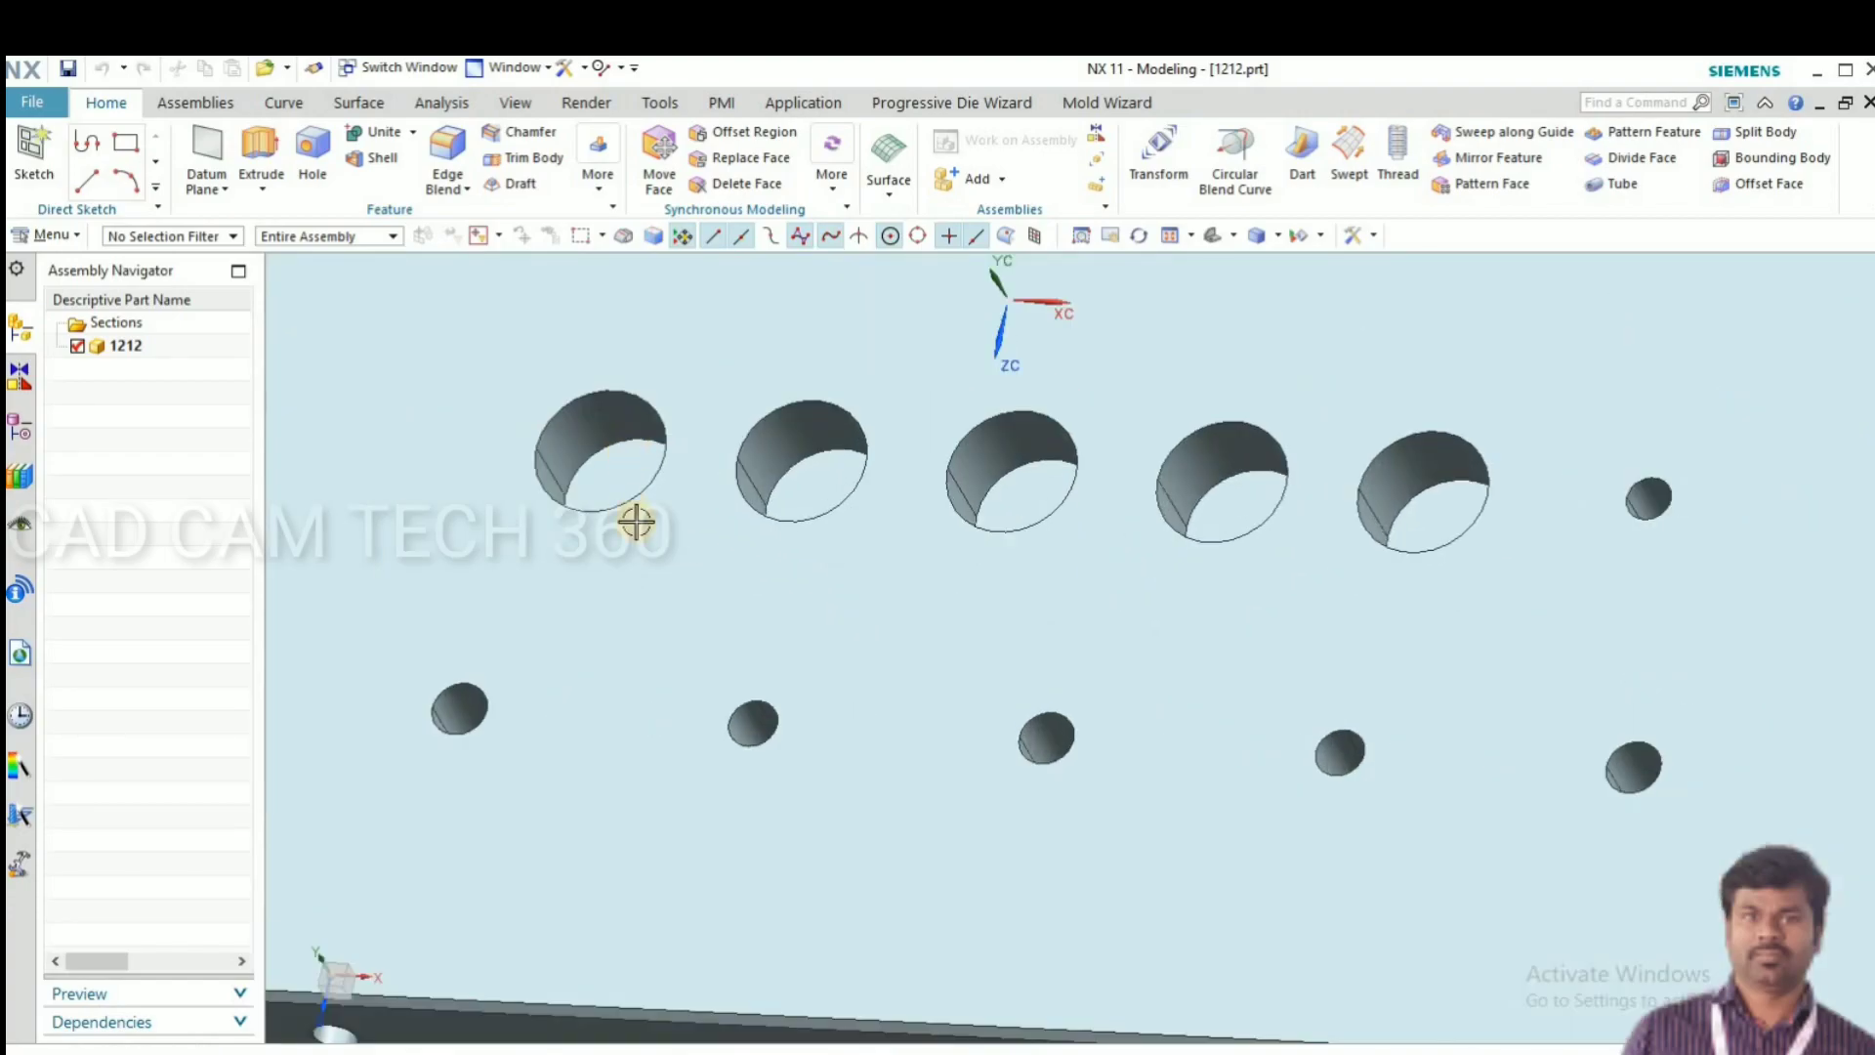
{"action": "scroll", "coordinate": [896, 608], "scroll_direction": "down", "scroll_amount": 6}
{"action": "middle_click_drag", "start_coordinate": [1243, 724], "coordinate": [795, 829]}
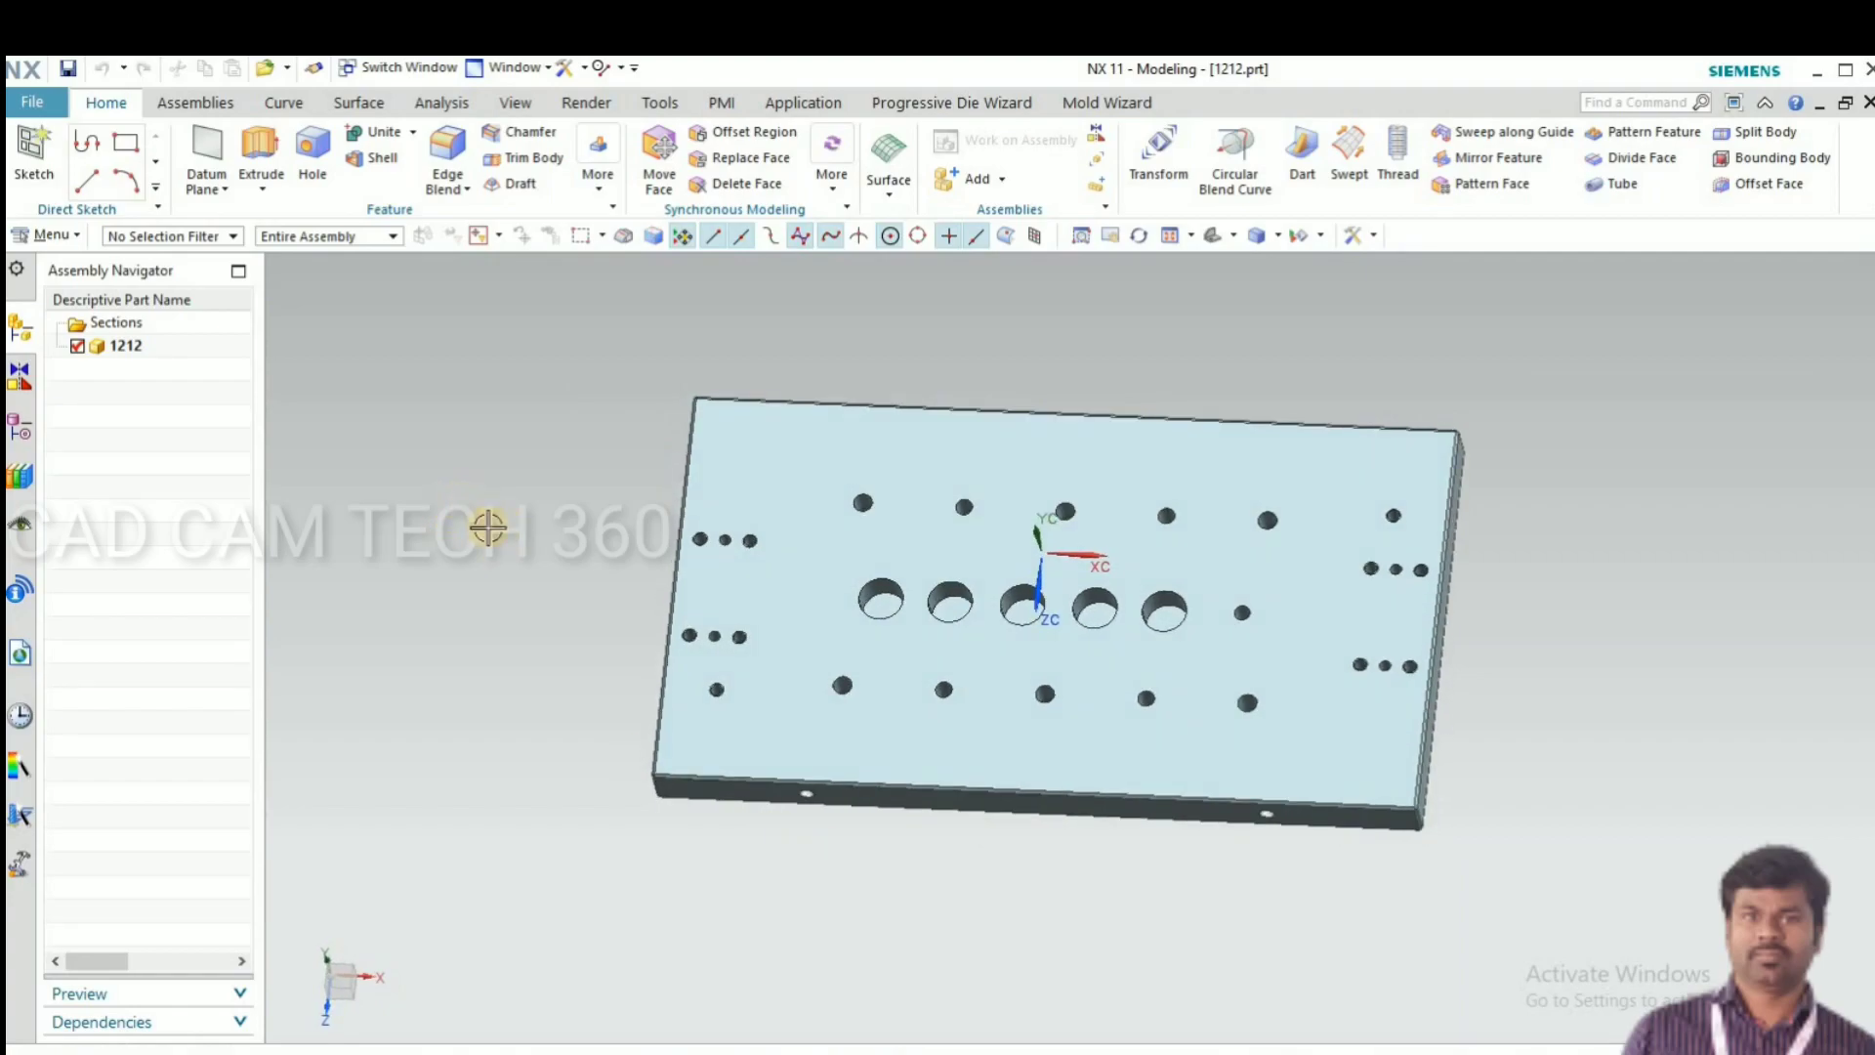
- Switch to Drafting and create an A0 841 x 1189 sheet at 1:1 scale in millimetres
{"action": "left_click", "coordinate": [32, 101]}
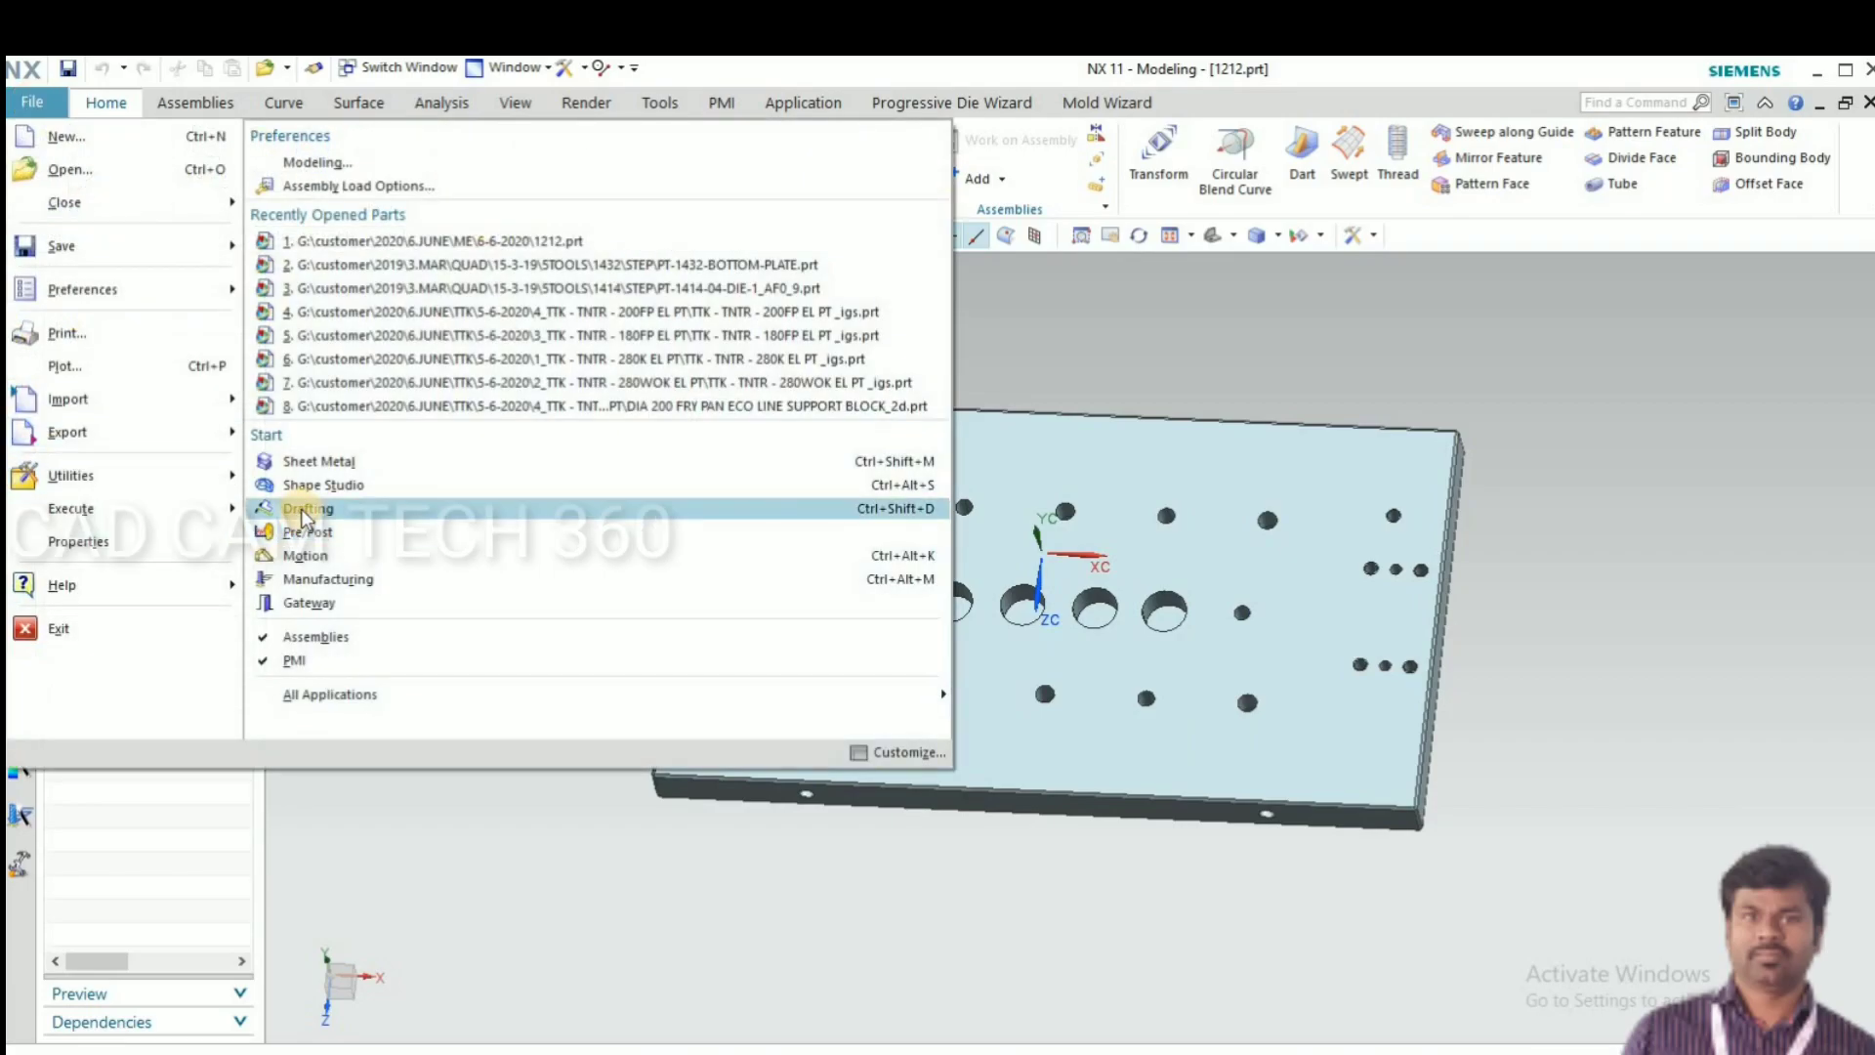
{"action": "left_click", "coordinate": [300, 508]}
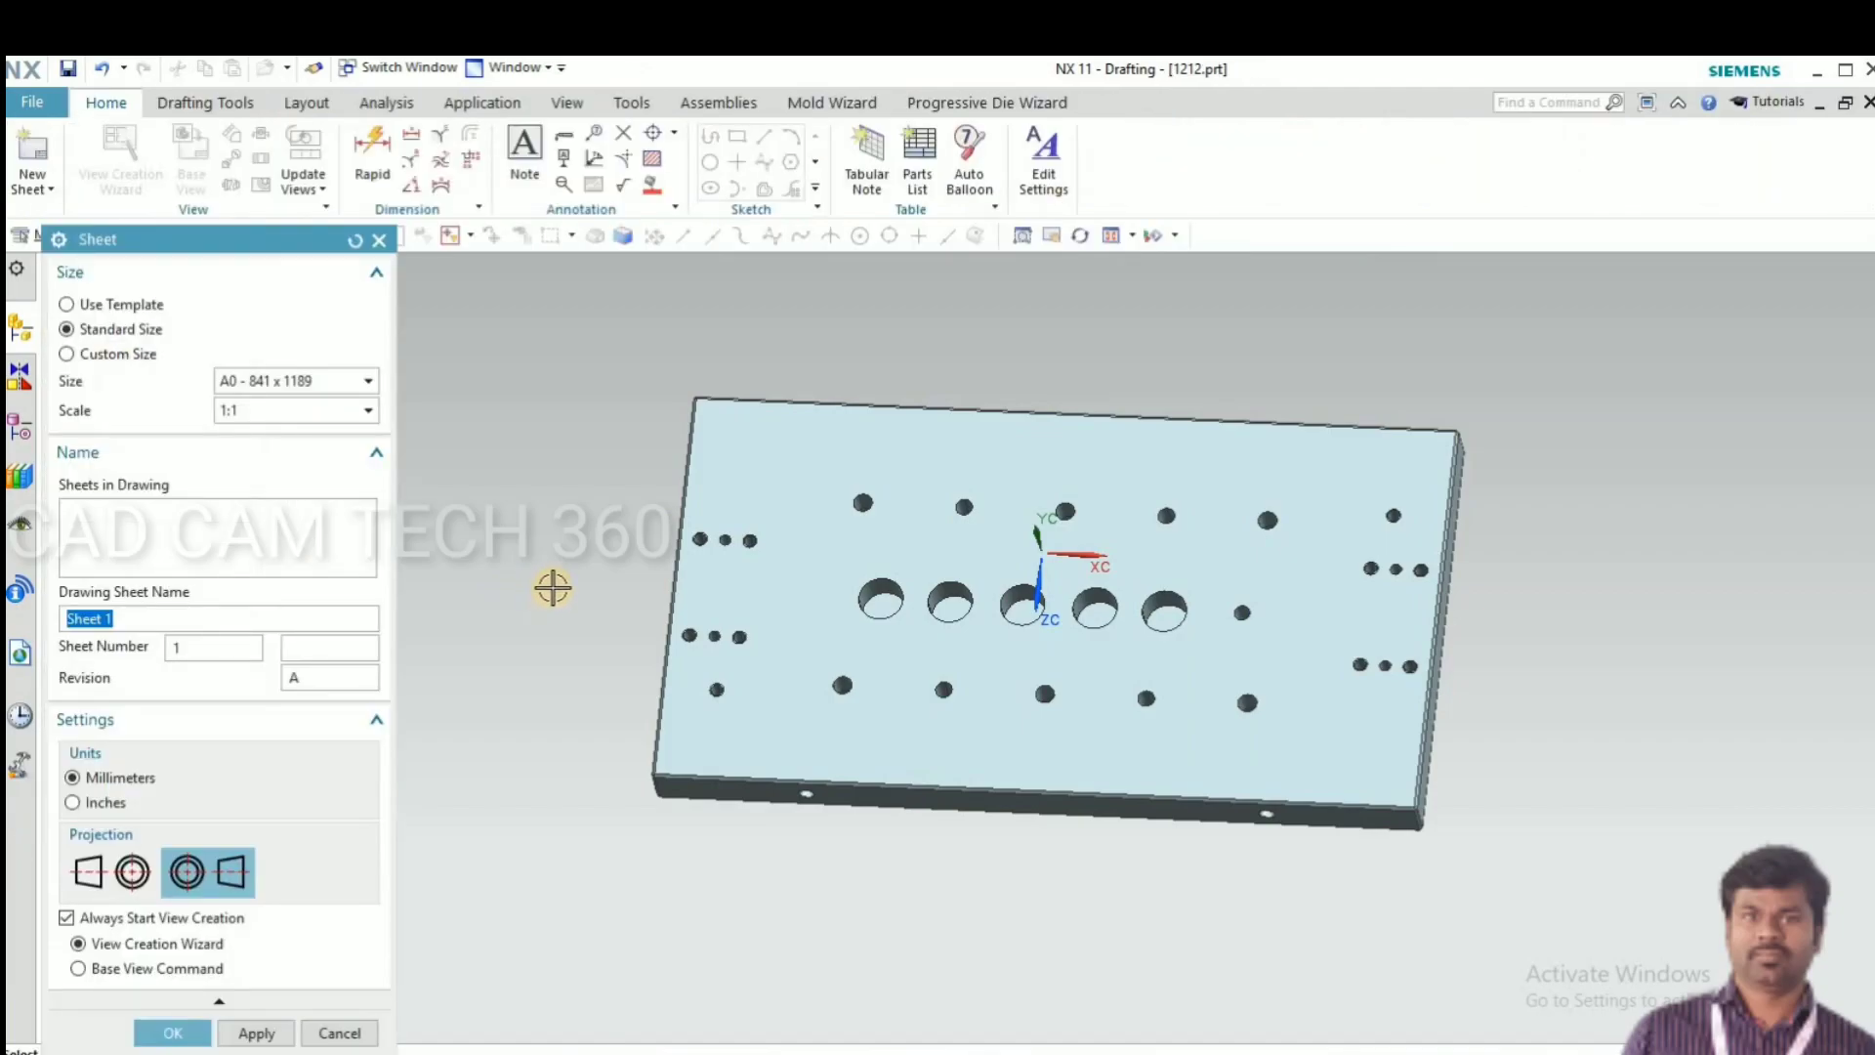
{"action": "scroll", "coordinate": [765, 518], "scroll_direction": "down", "scroll_amount": 2}
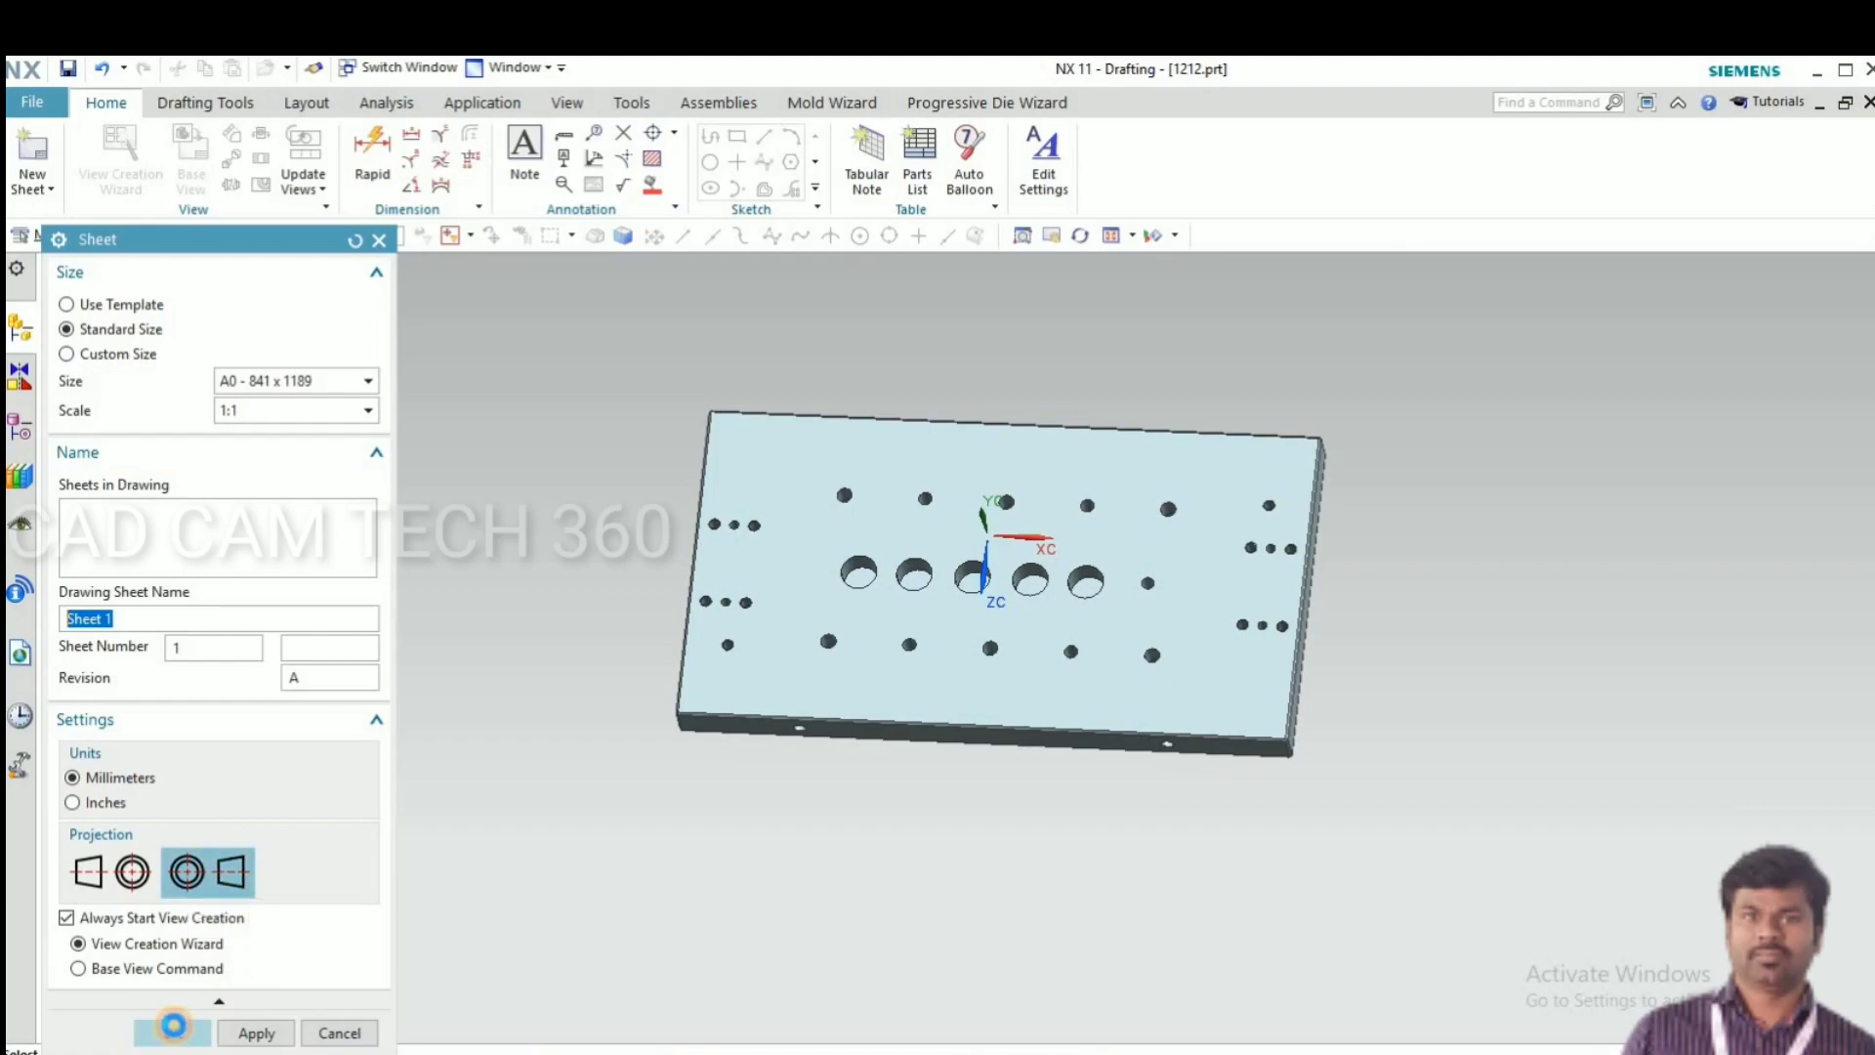
{"action": "left_click", "coordinate": [172, 1026]}
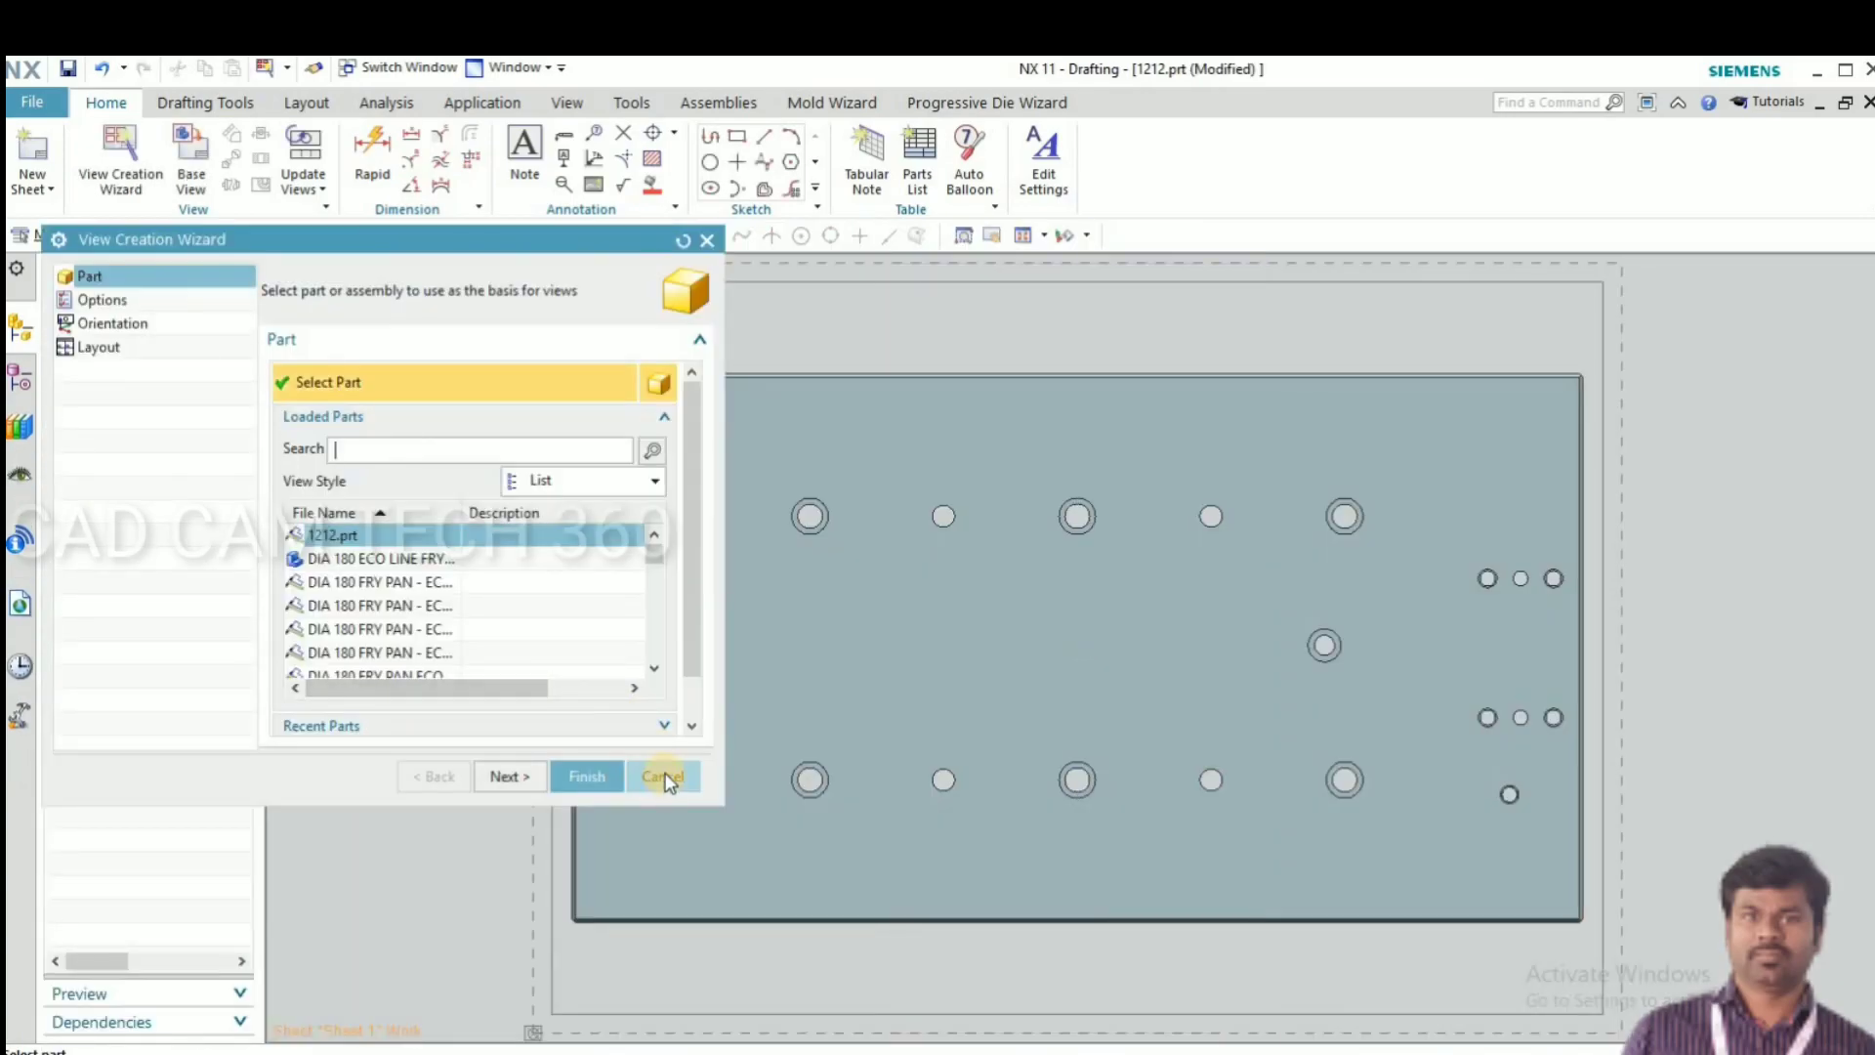
- Skip the View Creation Wizard and place a base view using the Back model view
{"action": "left_click", "coordinate": [664, 771]}
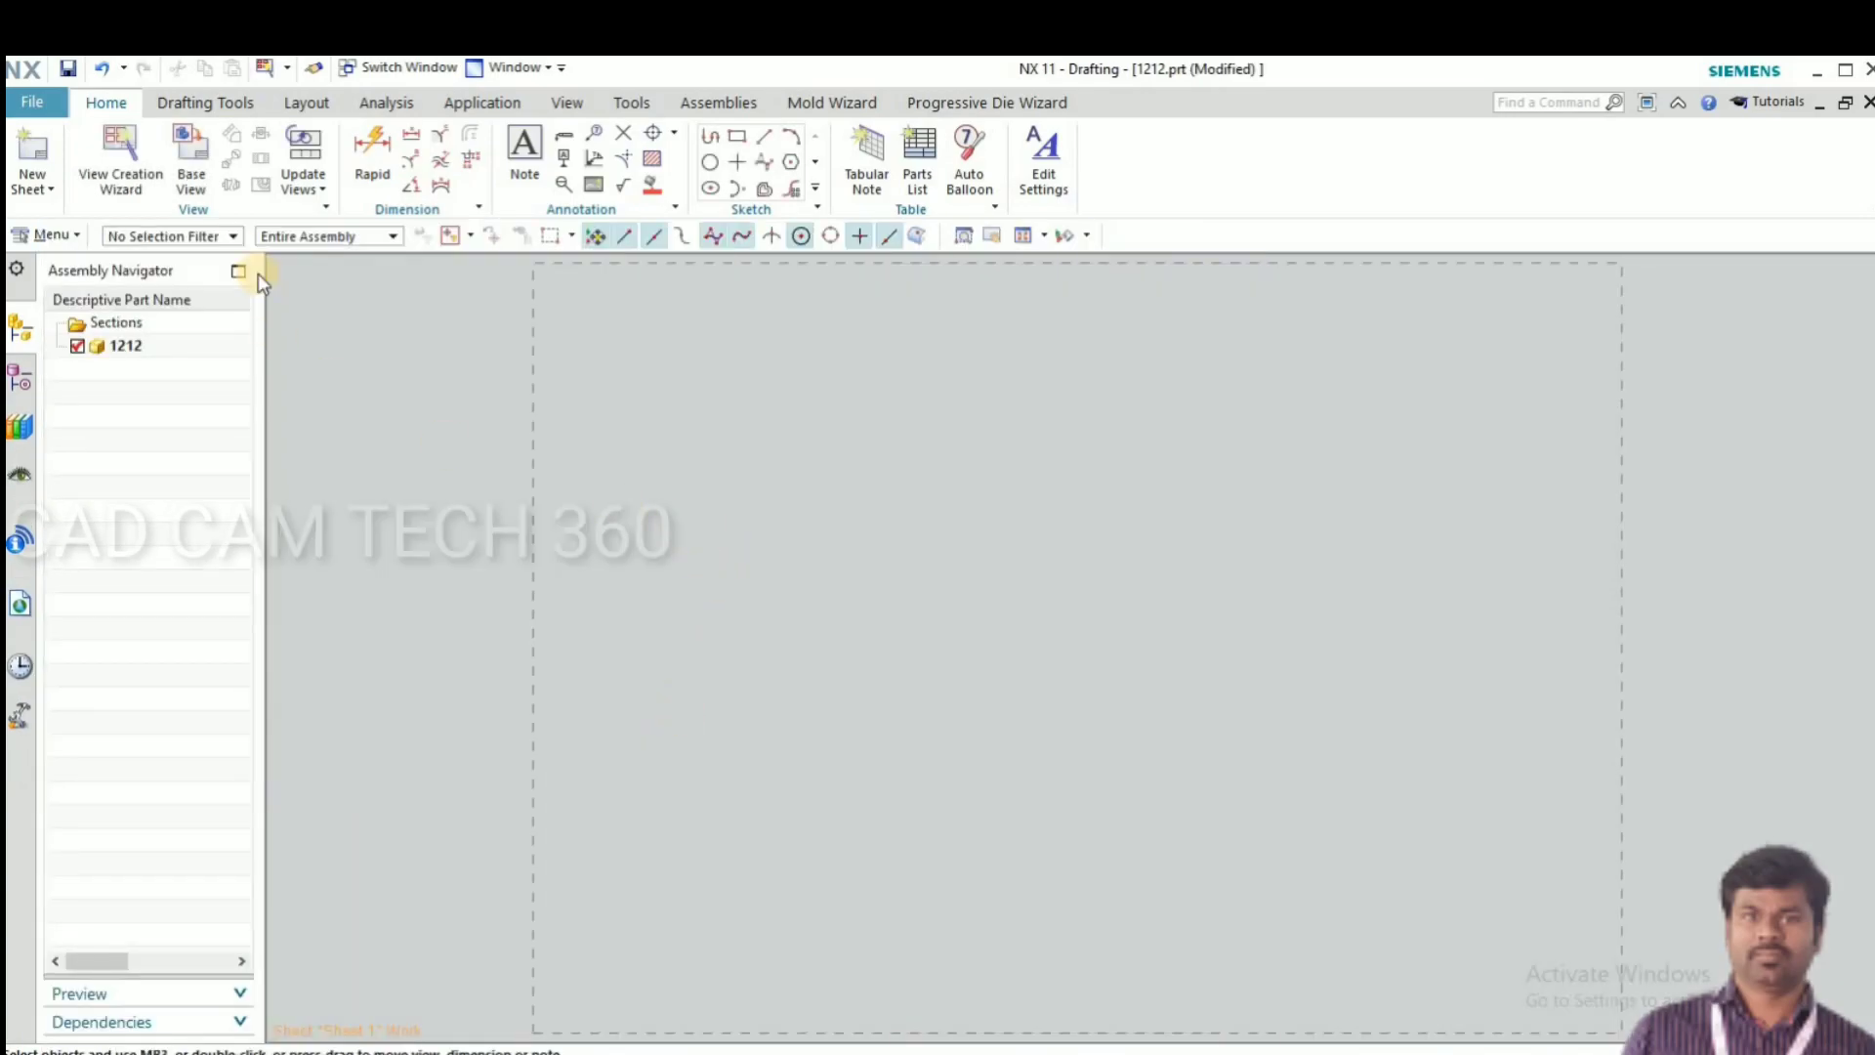
{"action": "left_click", "coordinate": [194, 168]}
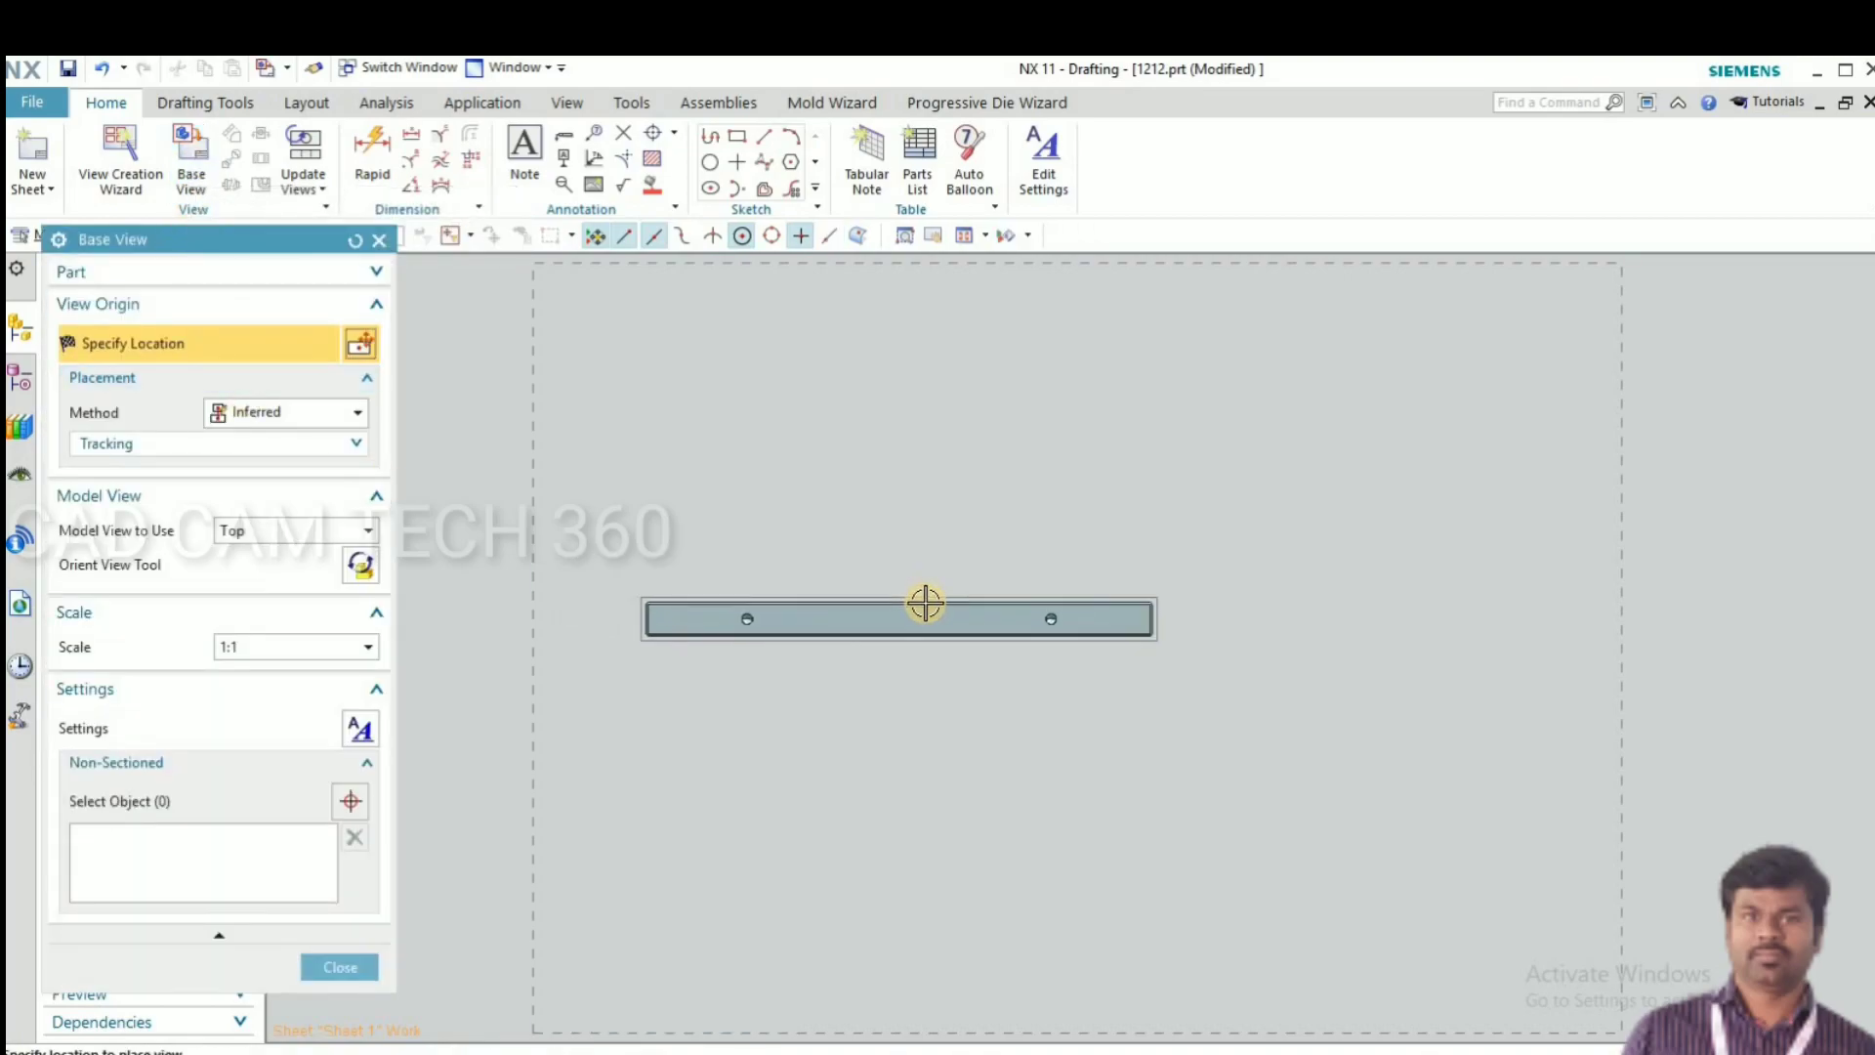
{"action": "scroll", "coordinate": [925, 604], "scroll_direction": "down", "scroll_amount": 2}
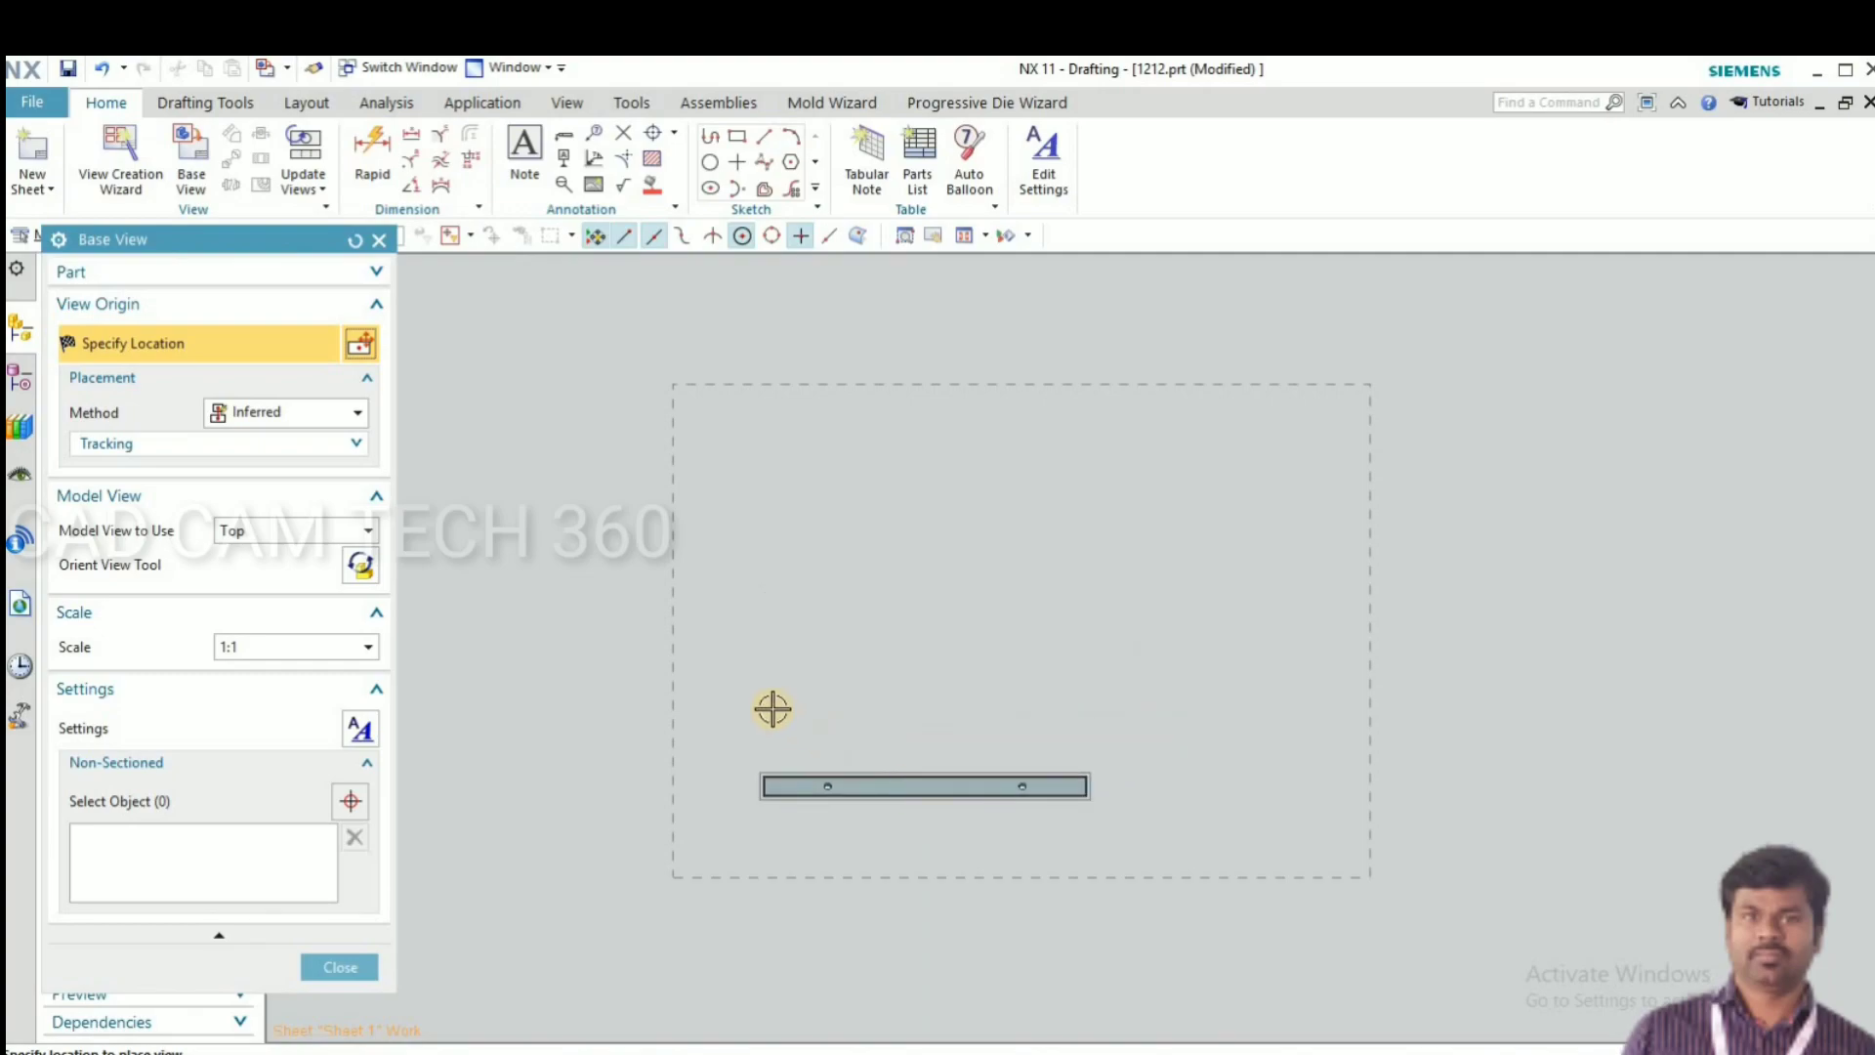
{"action": "left_click", "coordinate": [289, 535]}
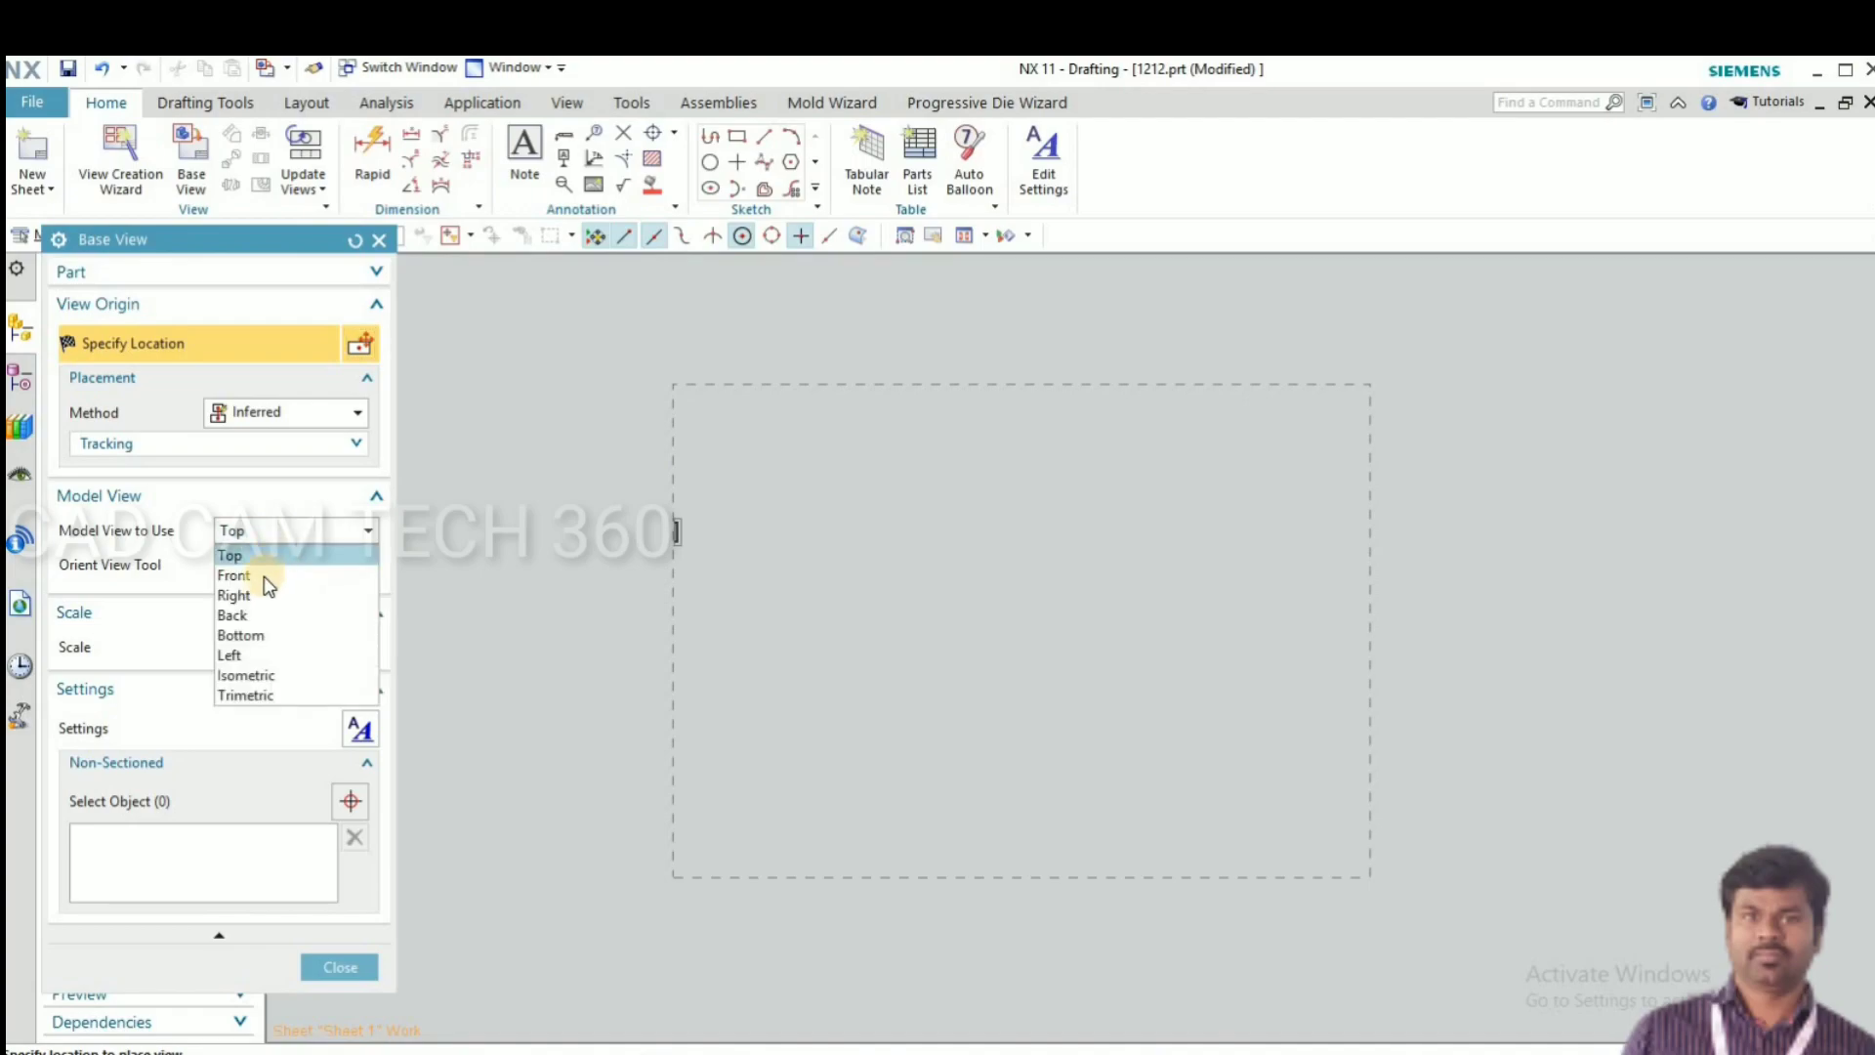
{"action": "left_click", "coordinate": [256, 575]}
{"action": "scroll", "coordinate": [976, 605], "scroll_direction": "up", "scroll_amount": 1}
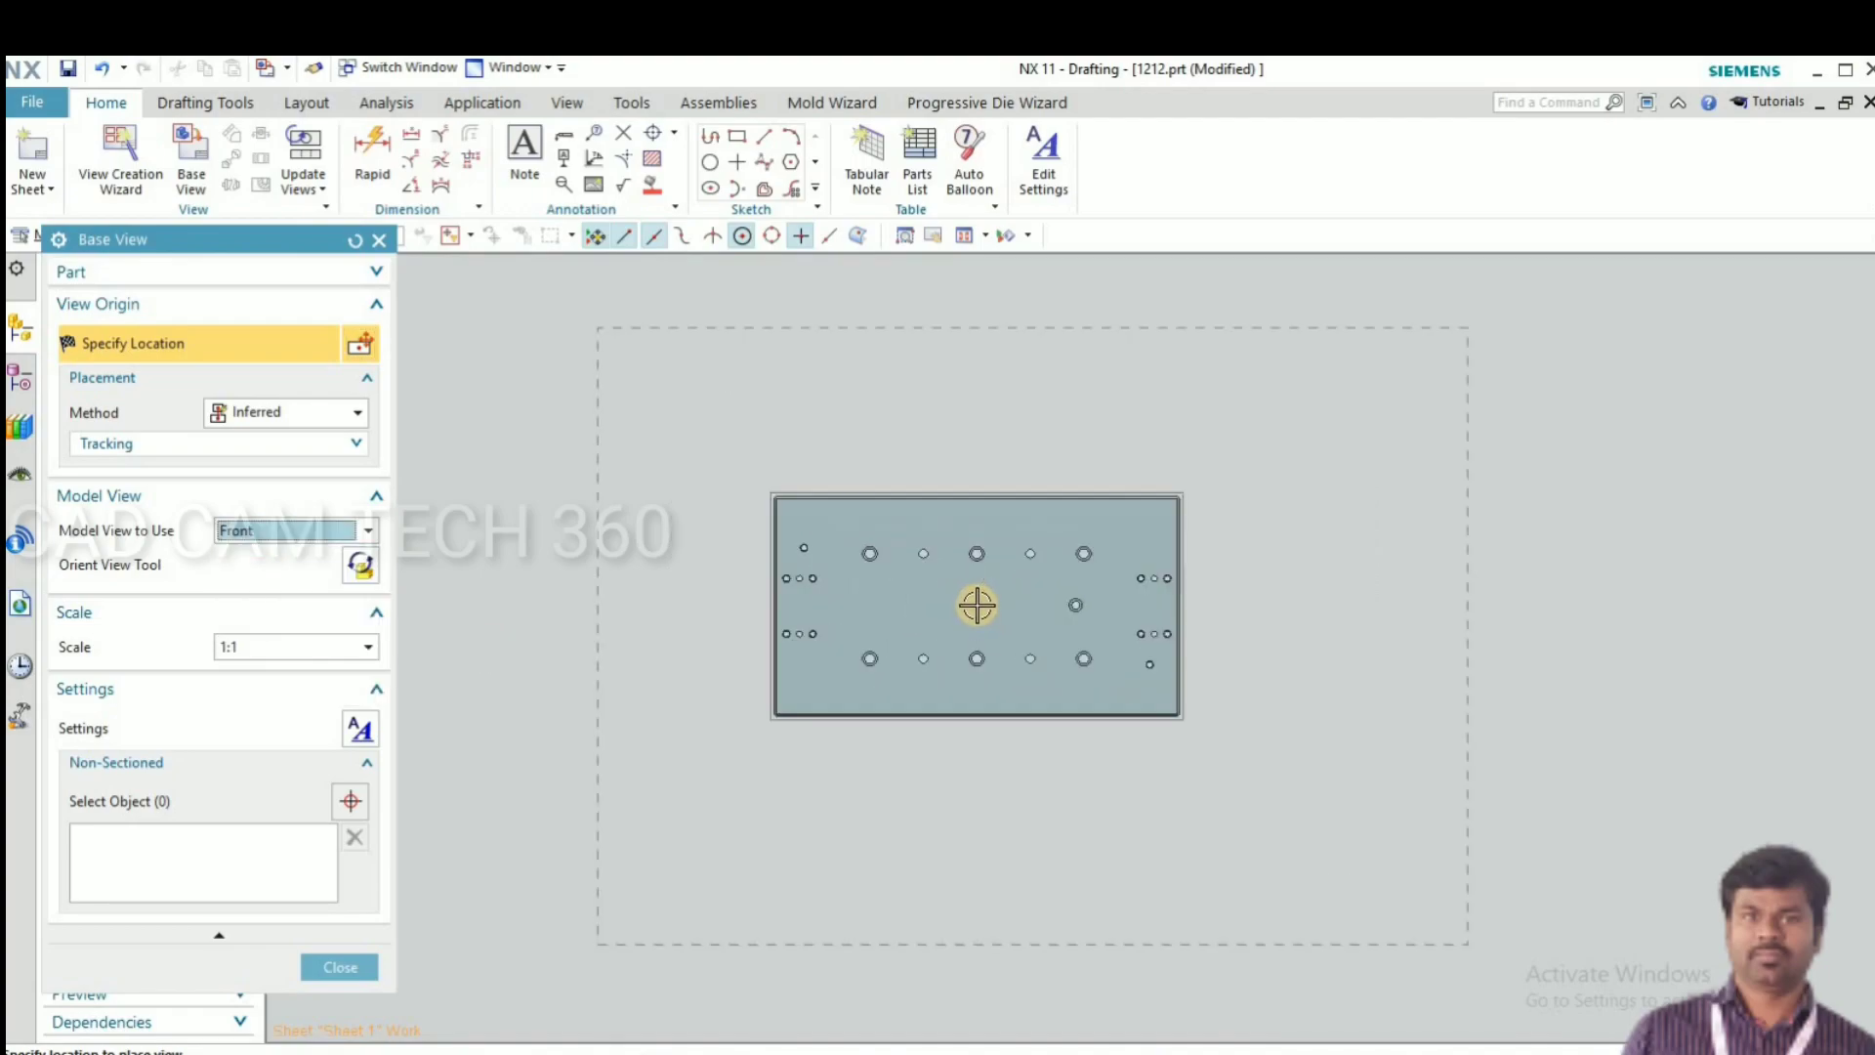
{"action": "scroll", "coordinate": [977, 606], "scroll_direction": "up", "scroll_amount": 1}
{"action": "scroll", "coordinate": [1038, 569], "scroll_direction": "down", "scroll_amount": 1}
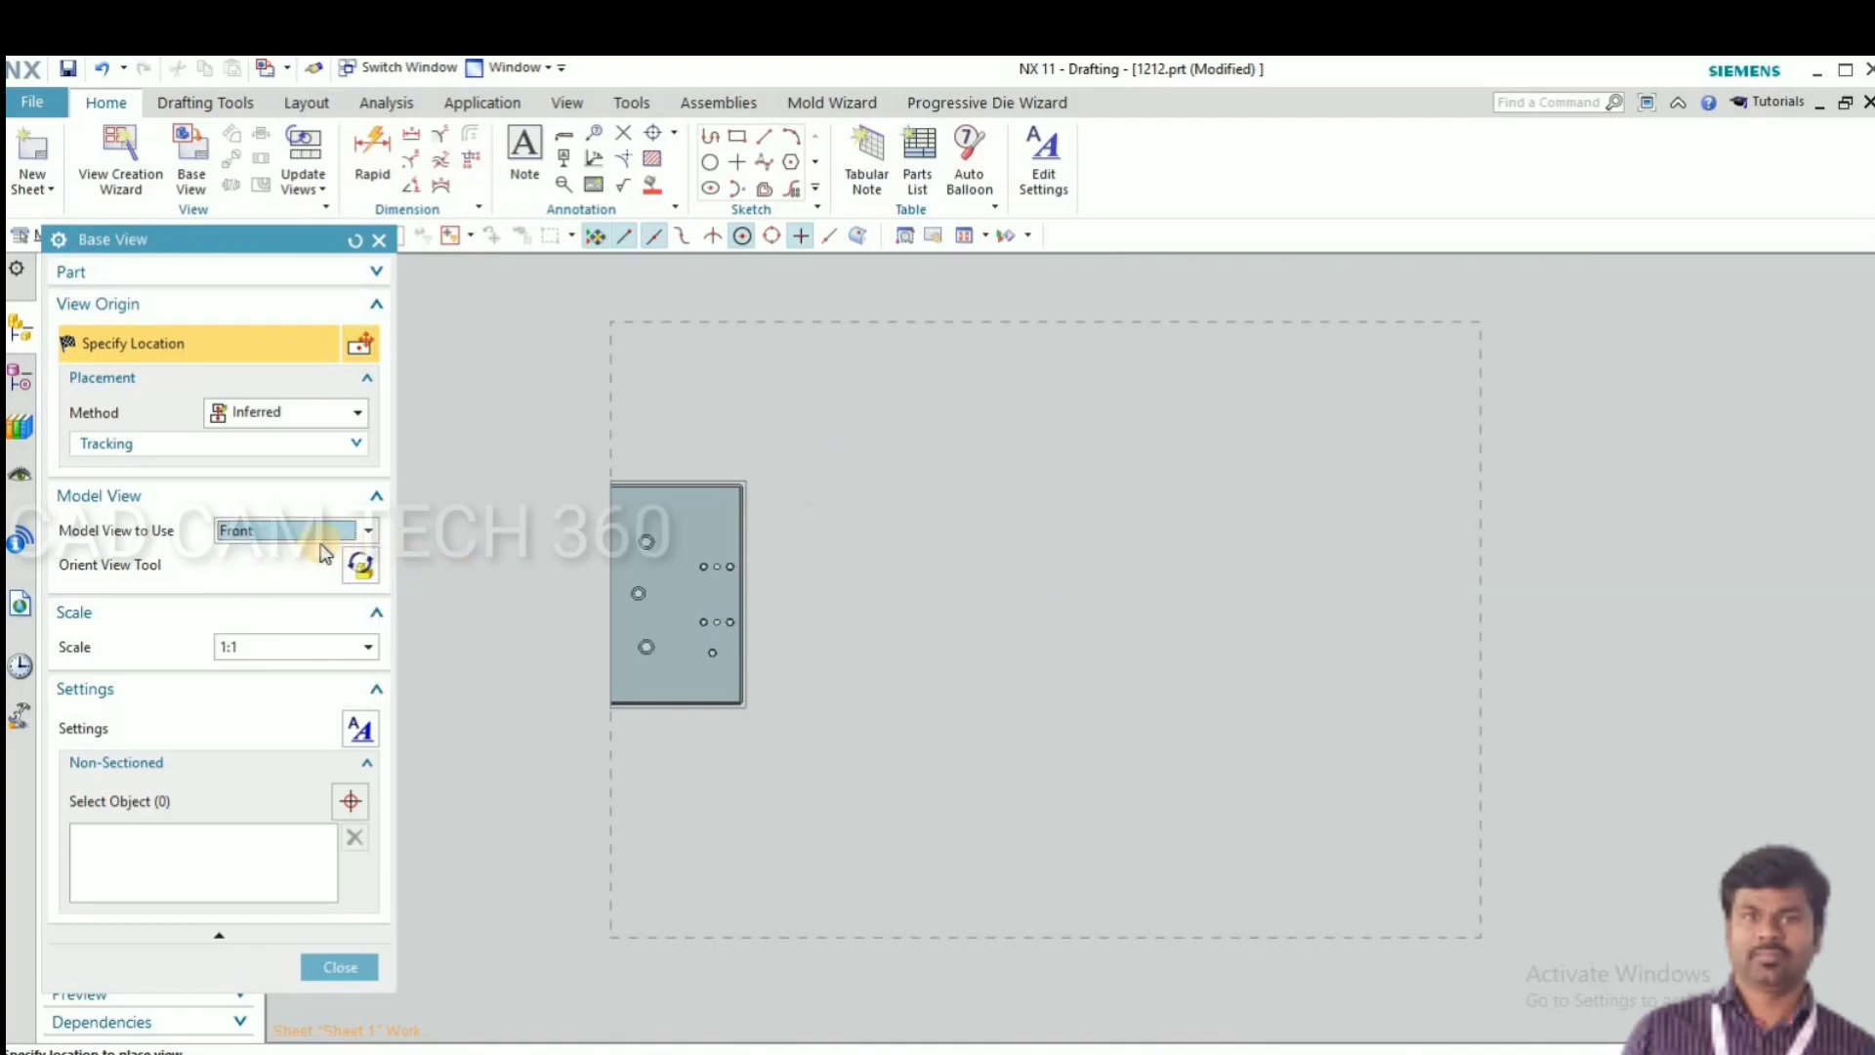
{"action": "left_click", "coordinate": [293, 532]}
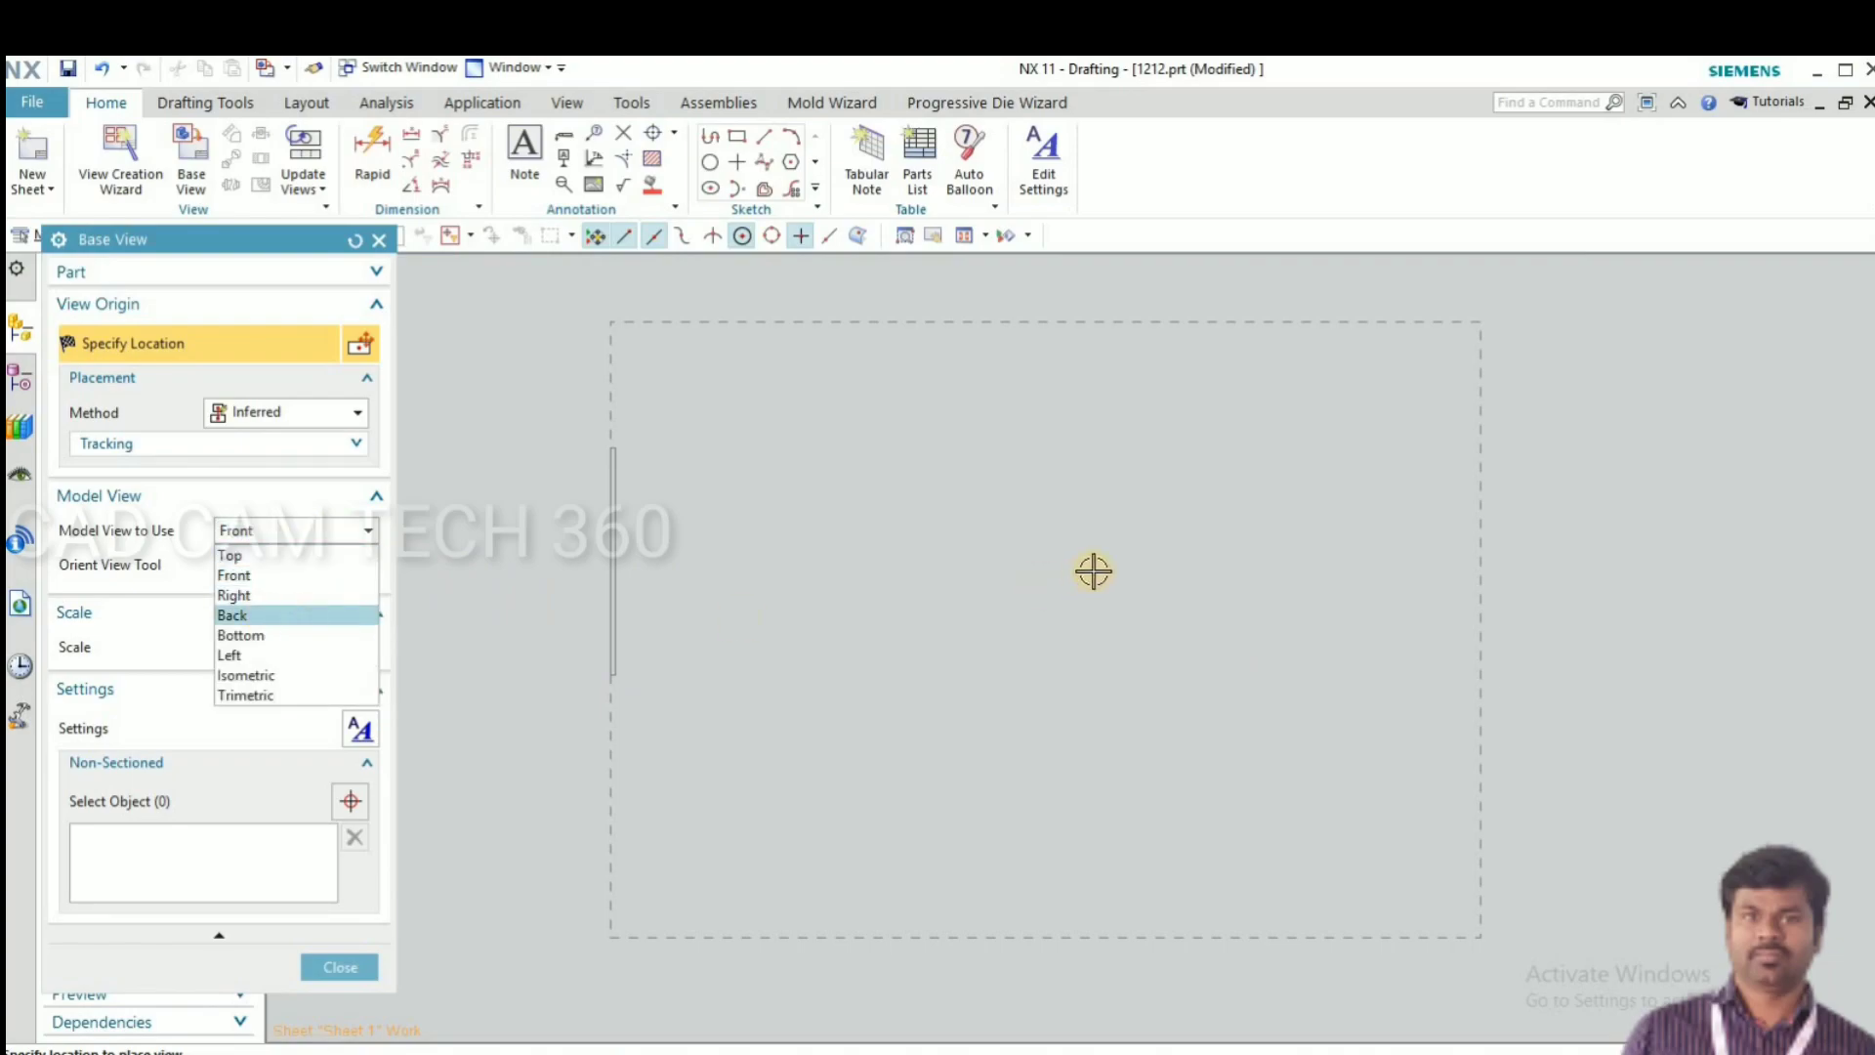
{"action": "scroll", "coordinate": [1059, 565], "scroll_direction": "up", "scroll_amount": 1}
{"action": "scroll", "coordinate": [1084, 565], "scroll_direction": "down", "scroll_amount": 1}
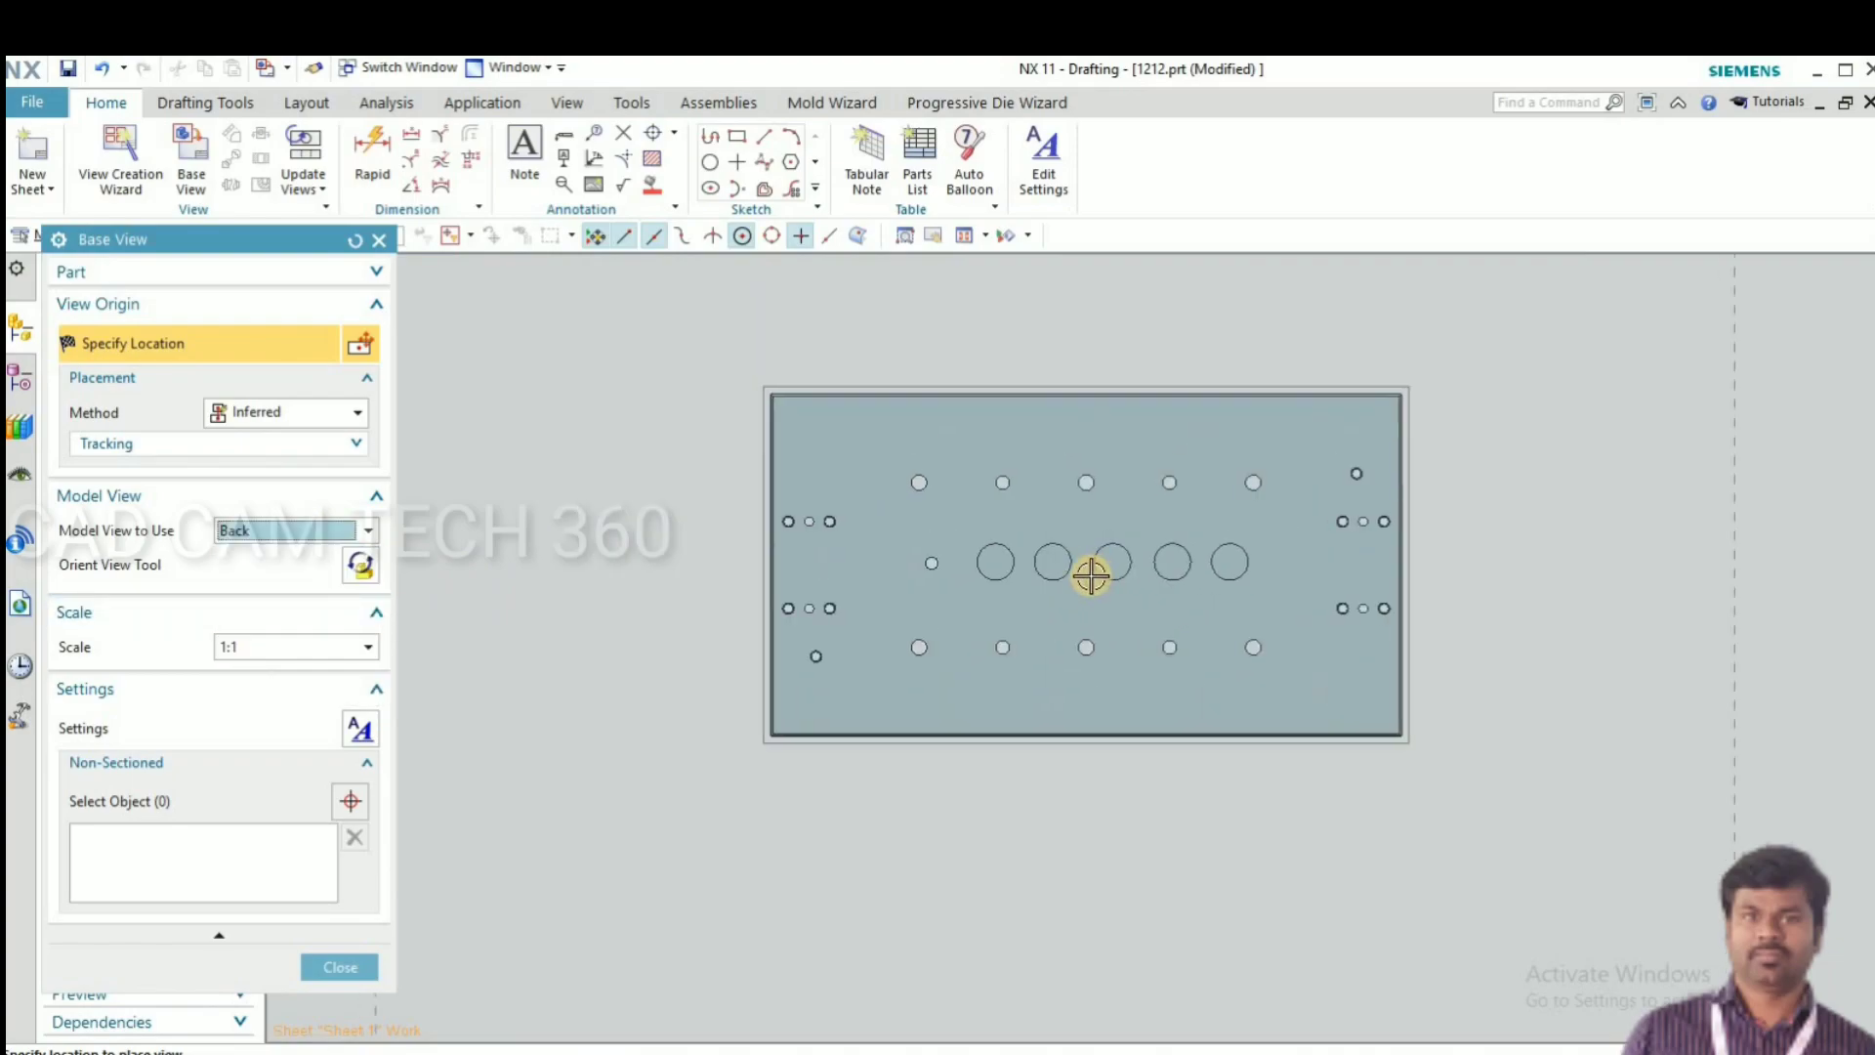
{"action": "scroll", "coordinate": [1091, 577], "scroll_direction": "down", "scroll_amount": 2}
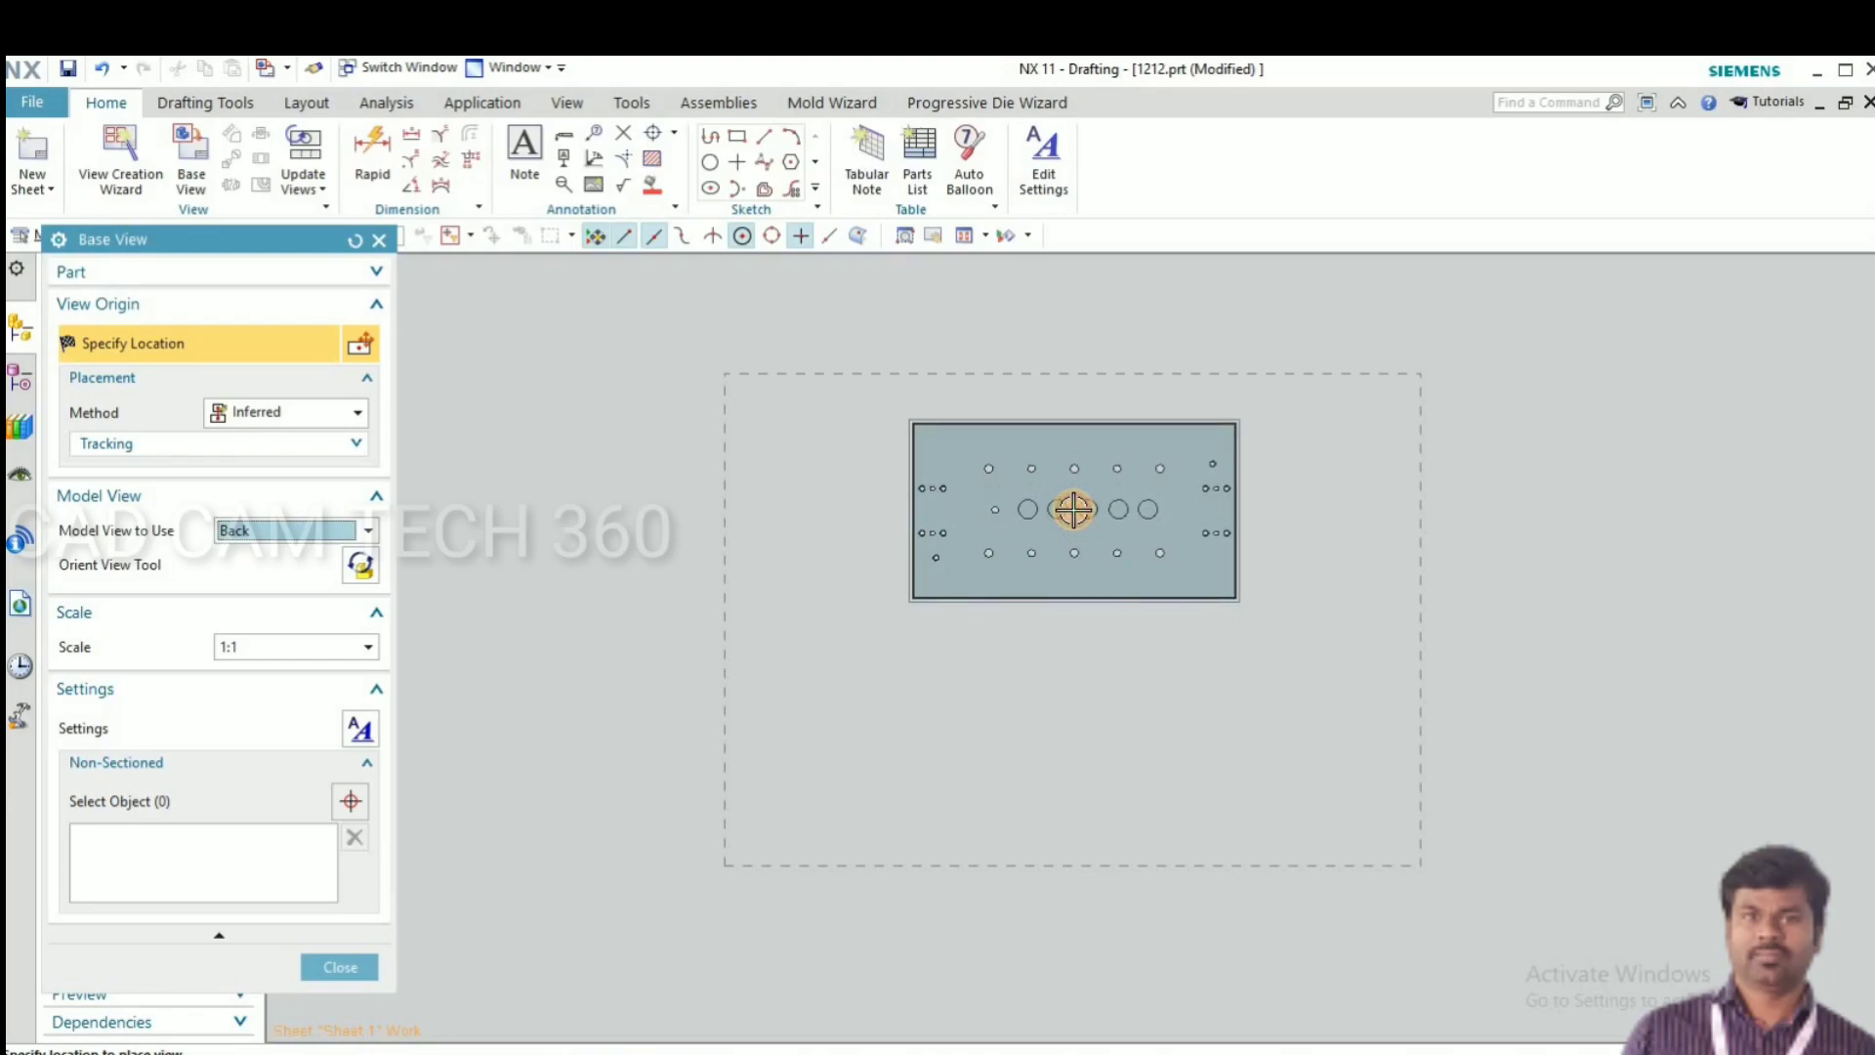
{"action": "left_click", "coordinate": [1074, 509]}
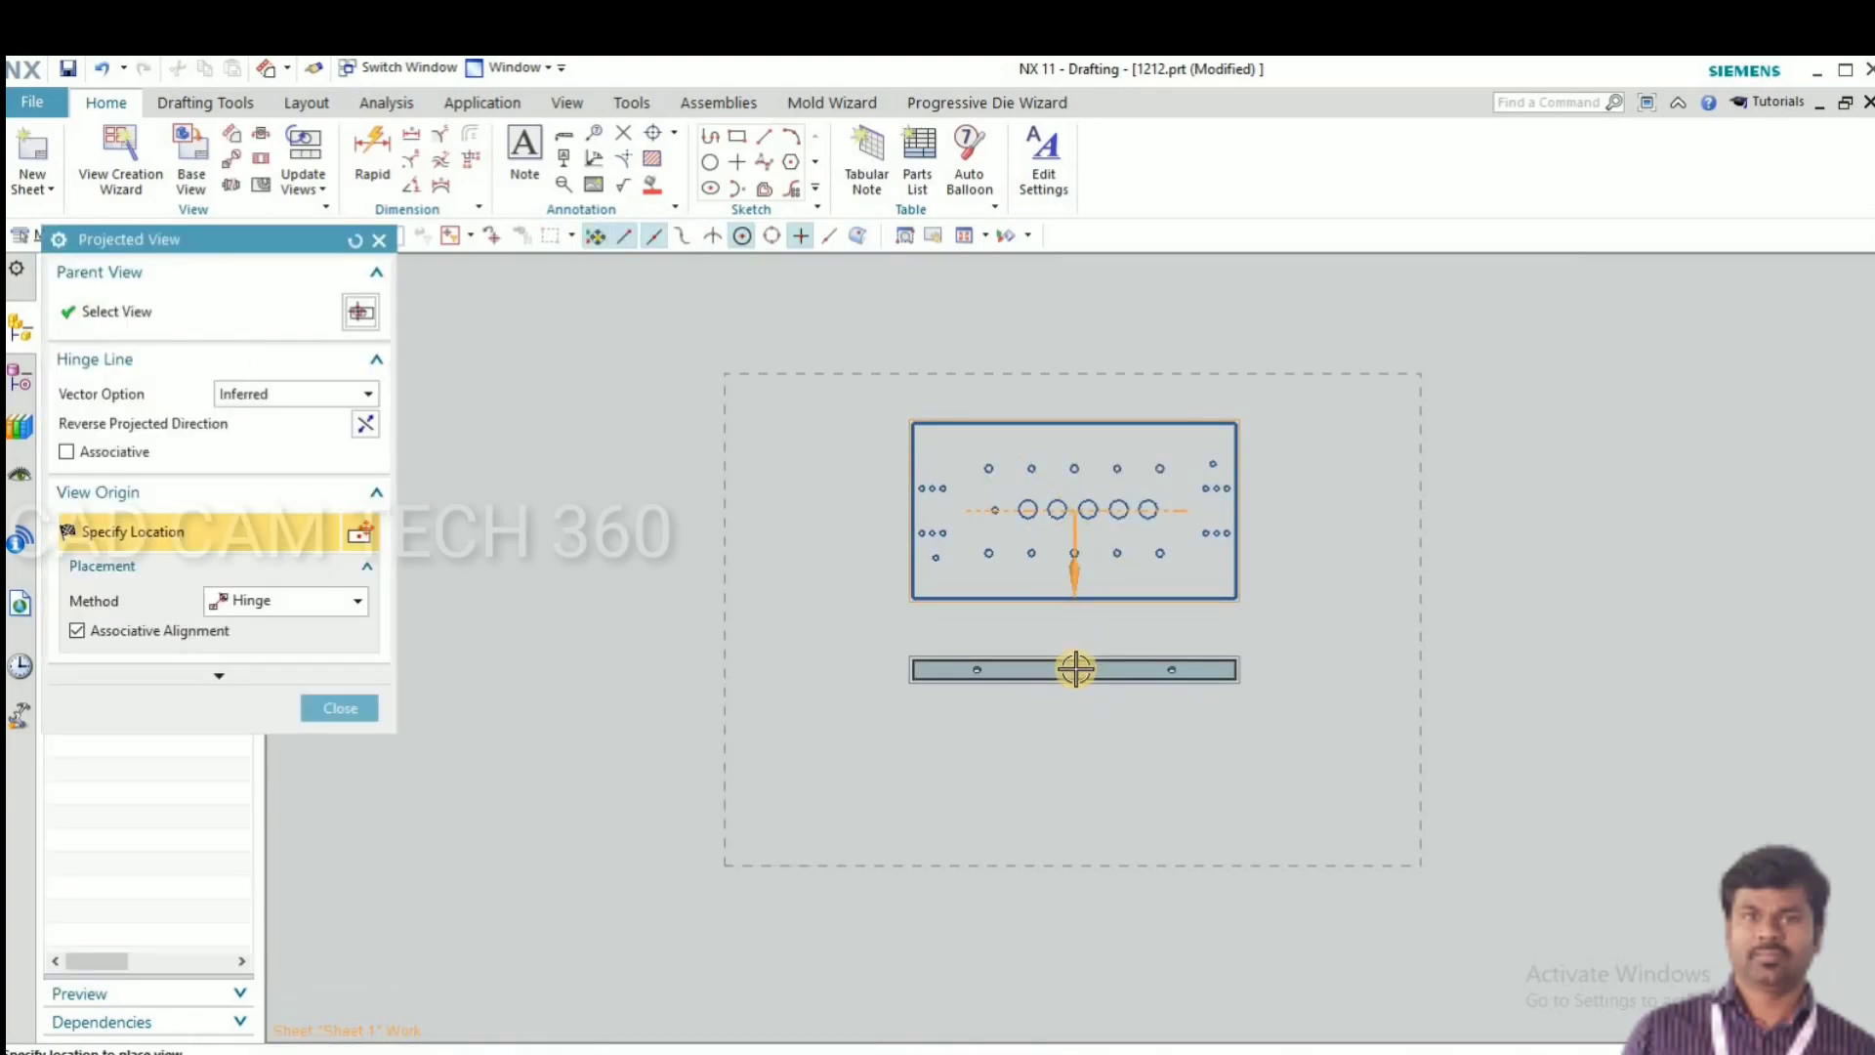
- Add projected views below and to the left of the Back base view
{"action": "left_click", "coordinate": [1074, 668]}
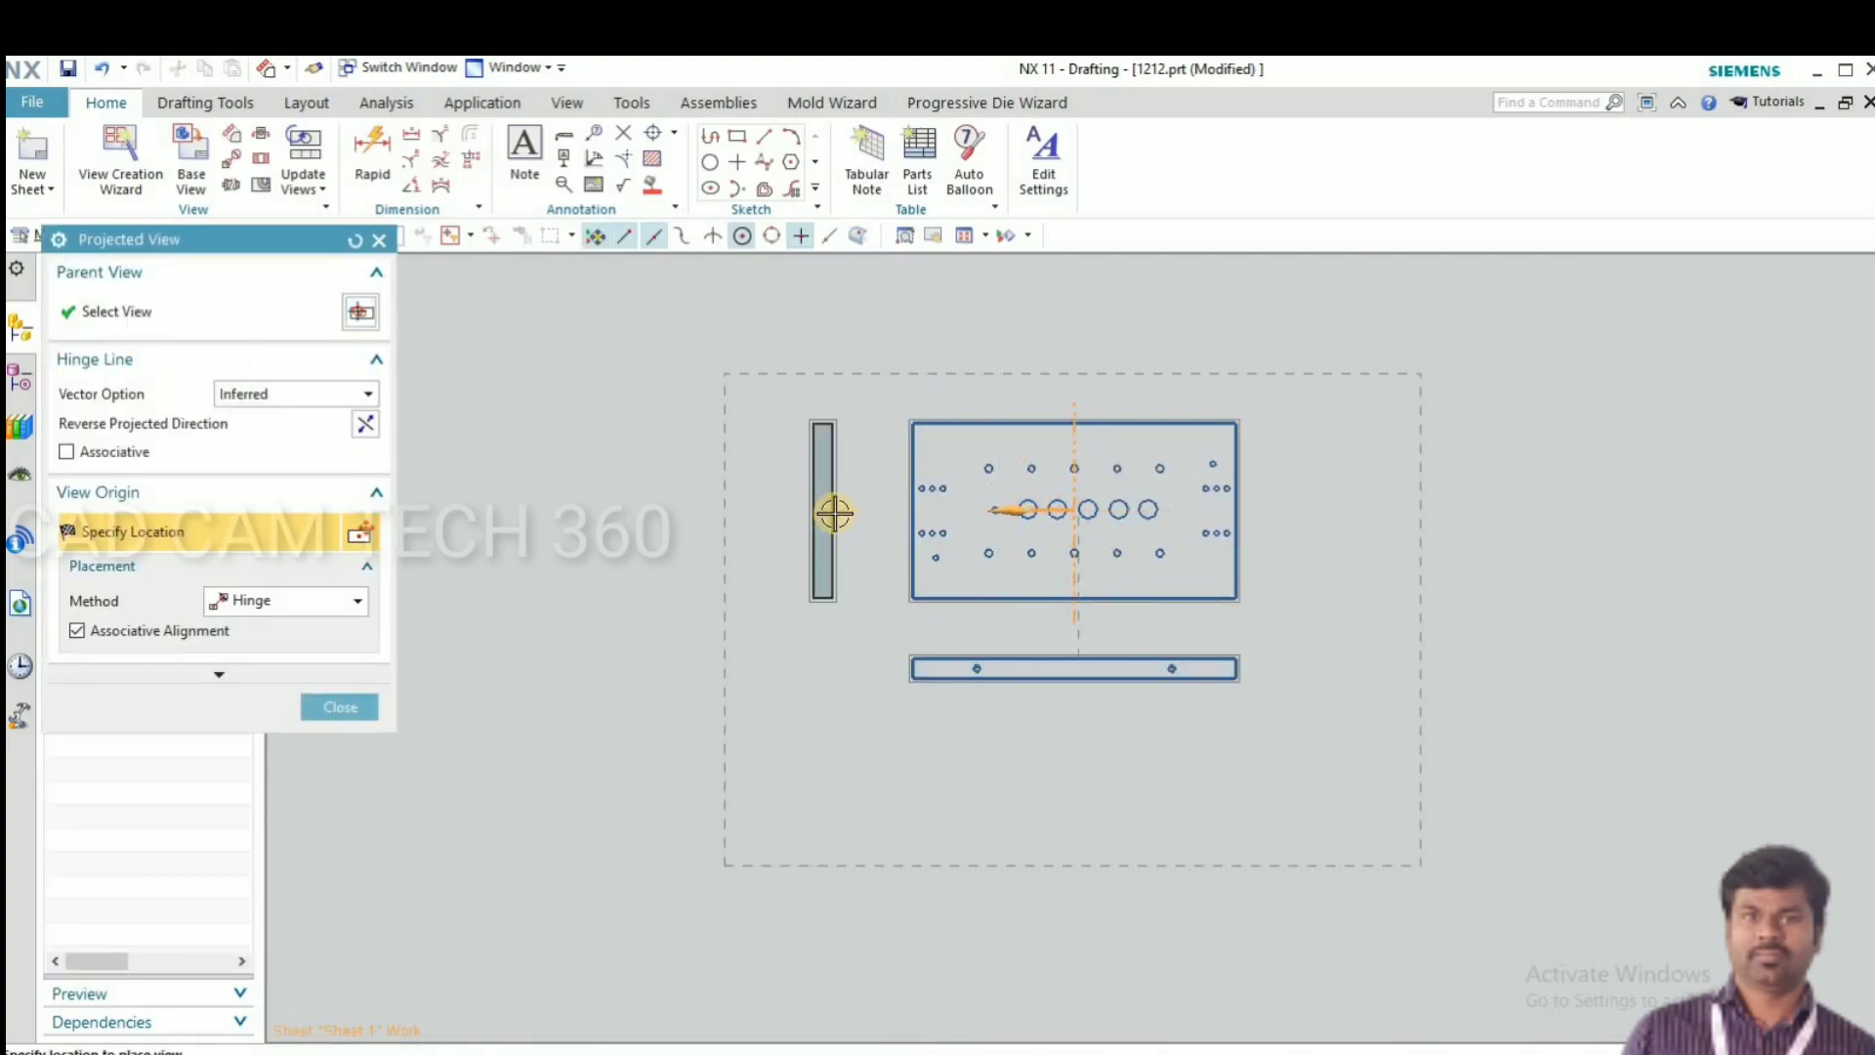
{"action": "left_click", "coordinate": [836, 564]}
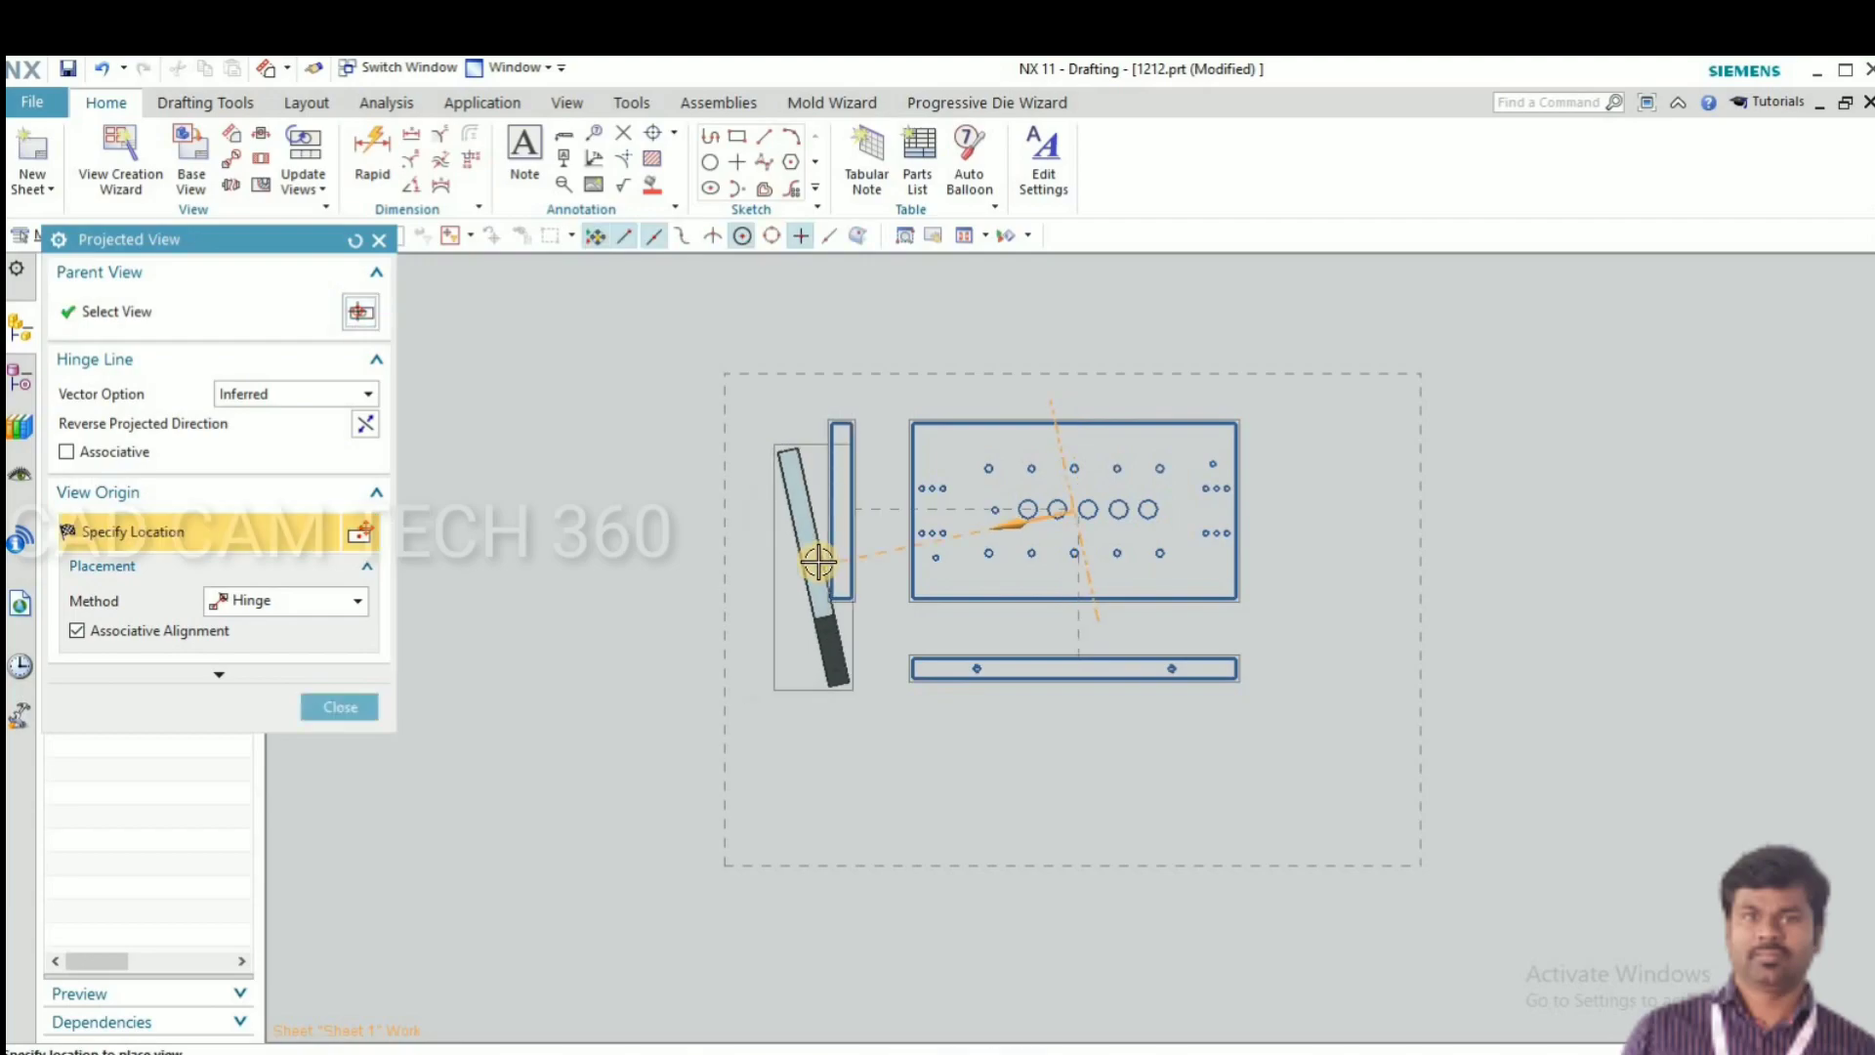
{"action": "left_click", "coordinate": [335, 701]}
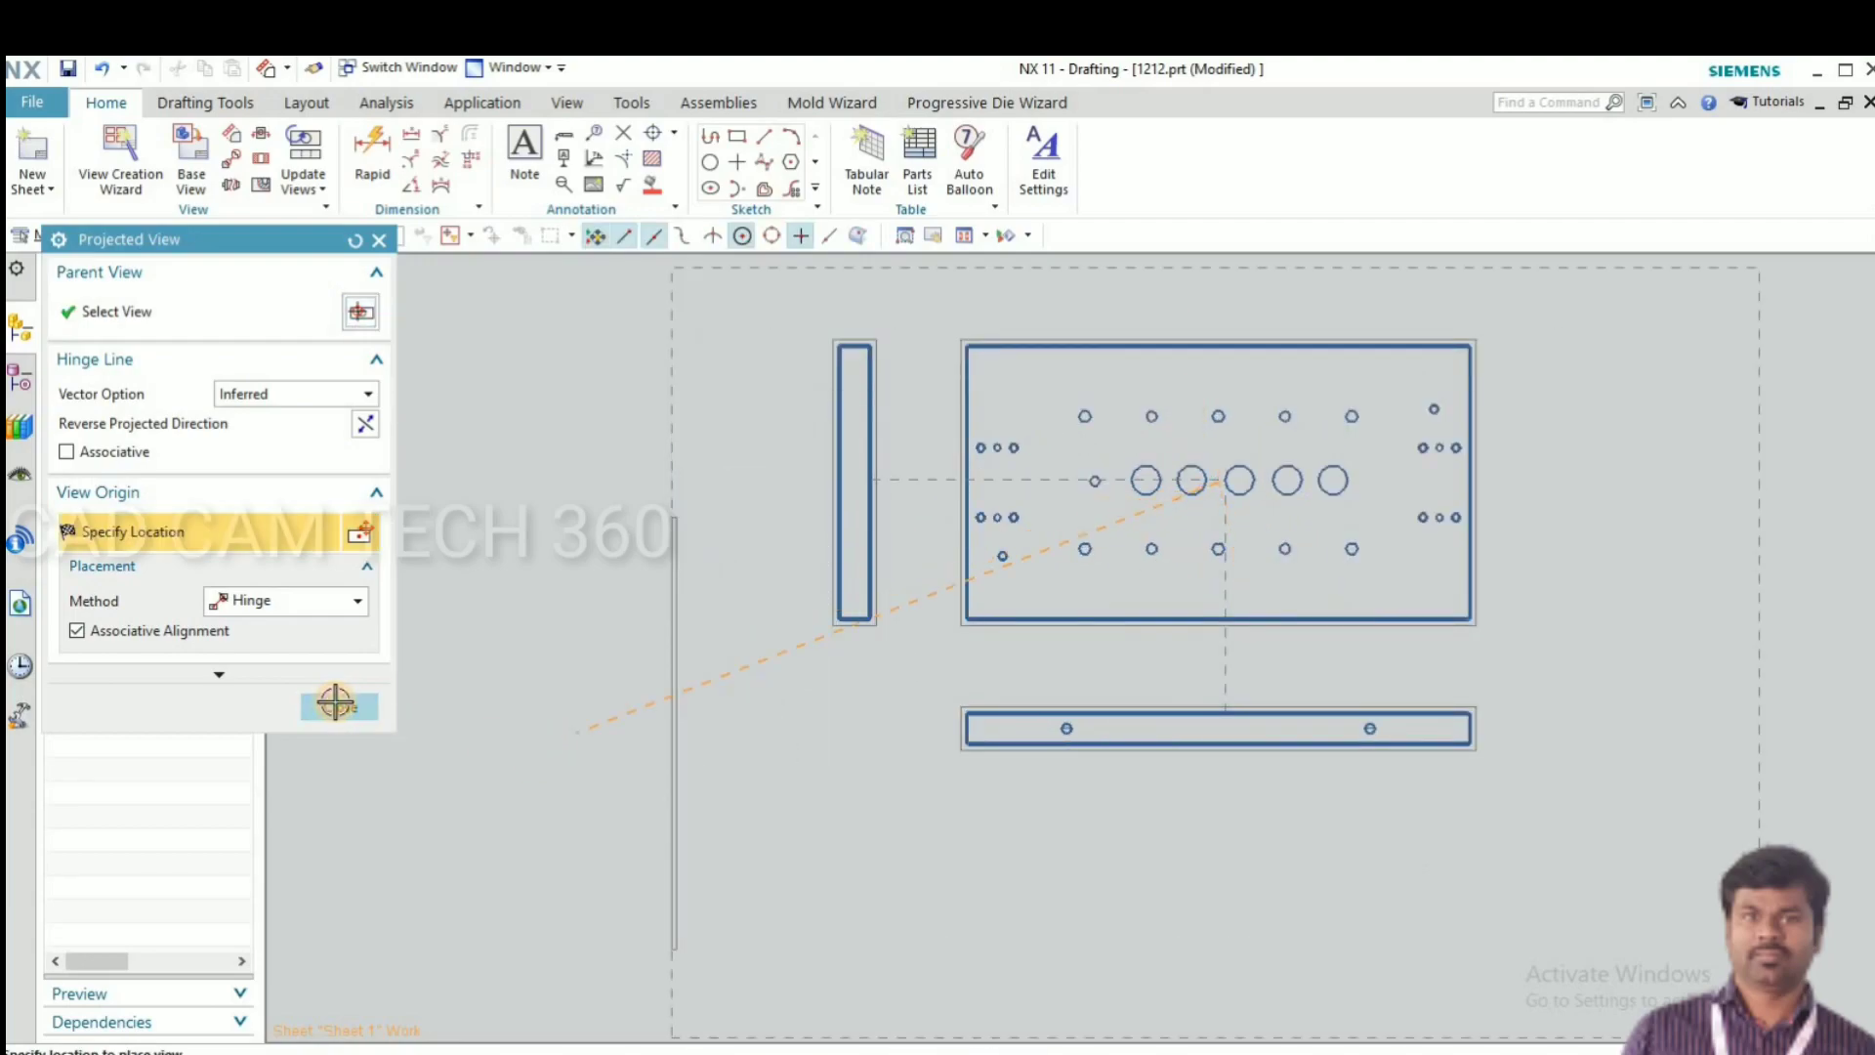
{"action": "scroll", "coordinate": [968, 422], "scroll_direction": "up", "scroll_amount": 3}
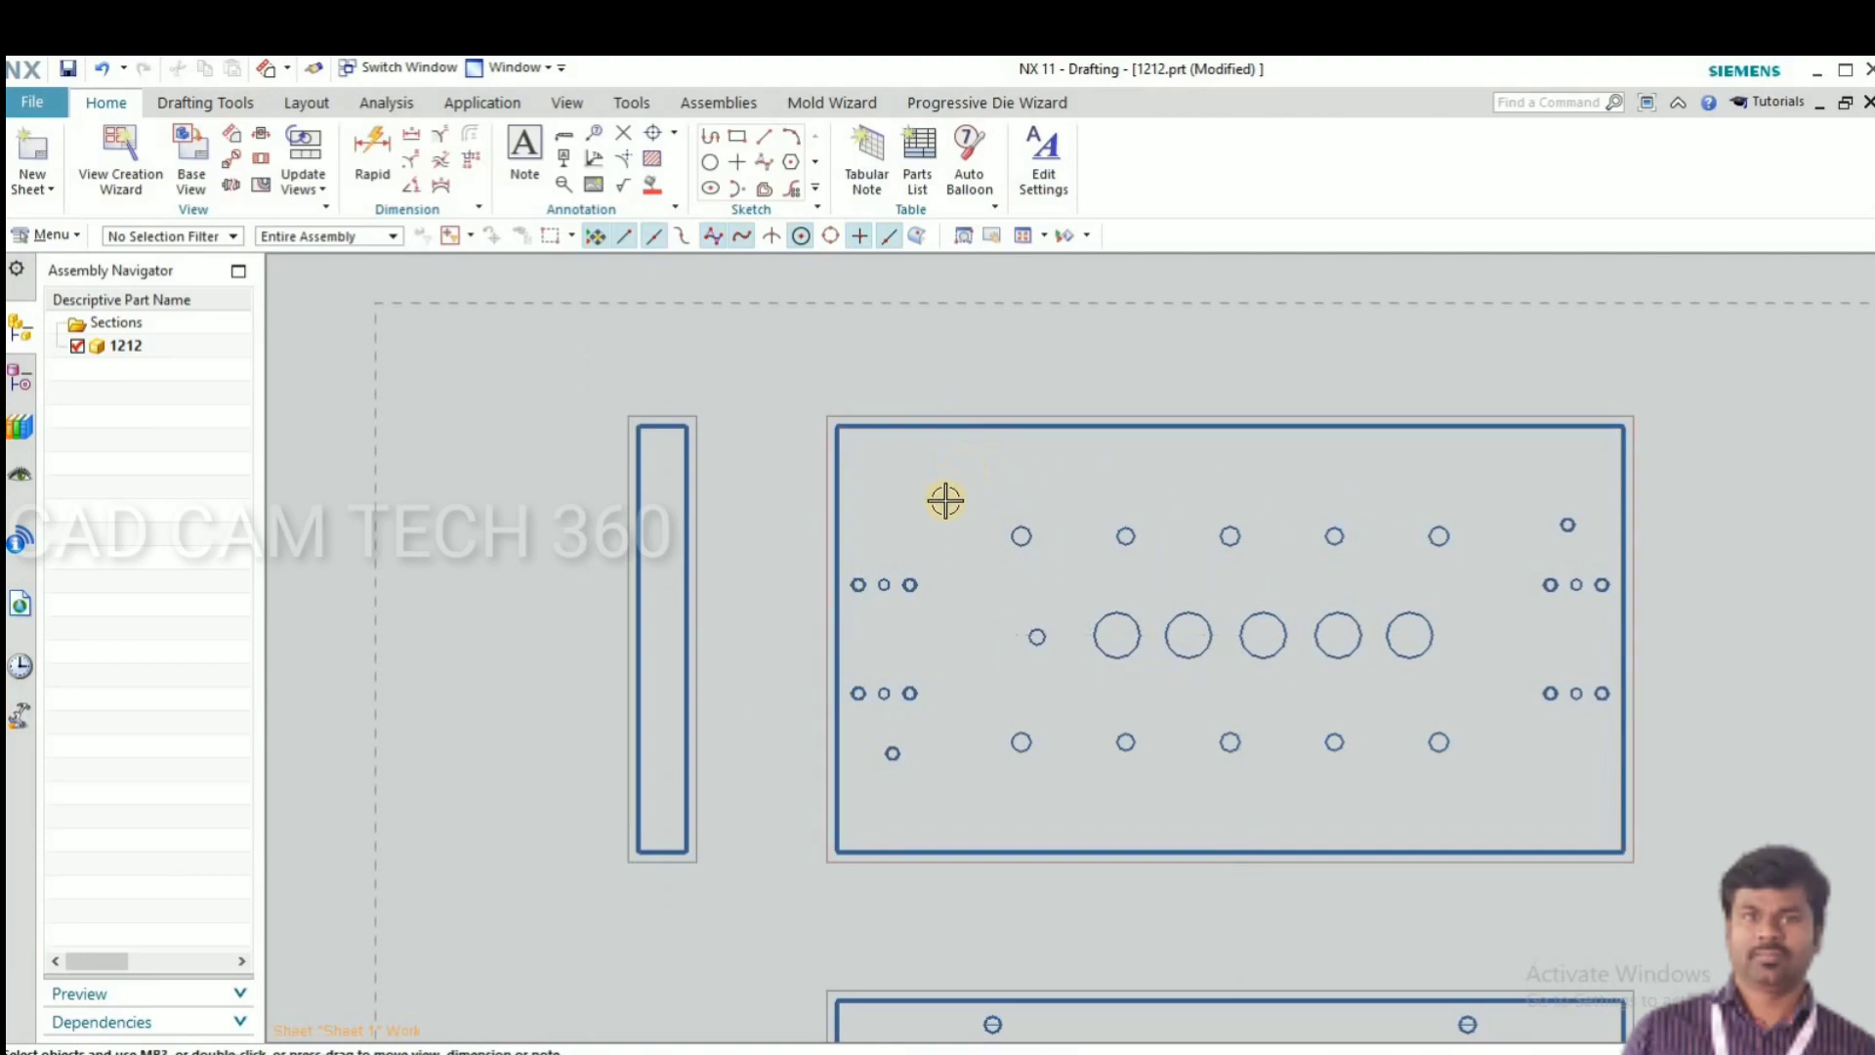
{"action": "scroll", "coordinate": [869, 459], "scroll_direction": "up", "scroll_amount": 2}
{"action": "scroll", "coordinate": [912, 436], "scroll_direction": "down", "scroll_amount": 6}
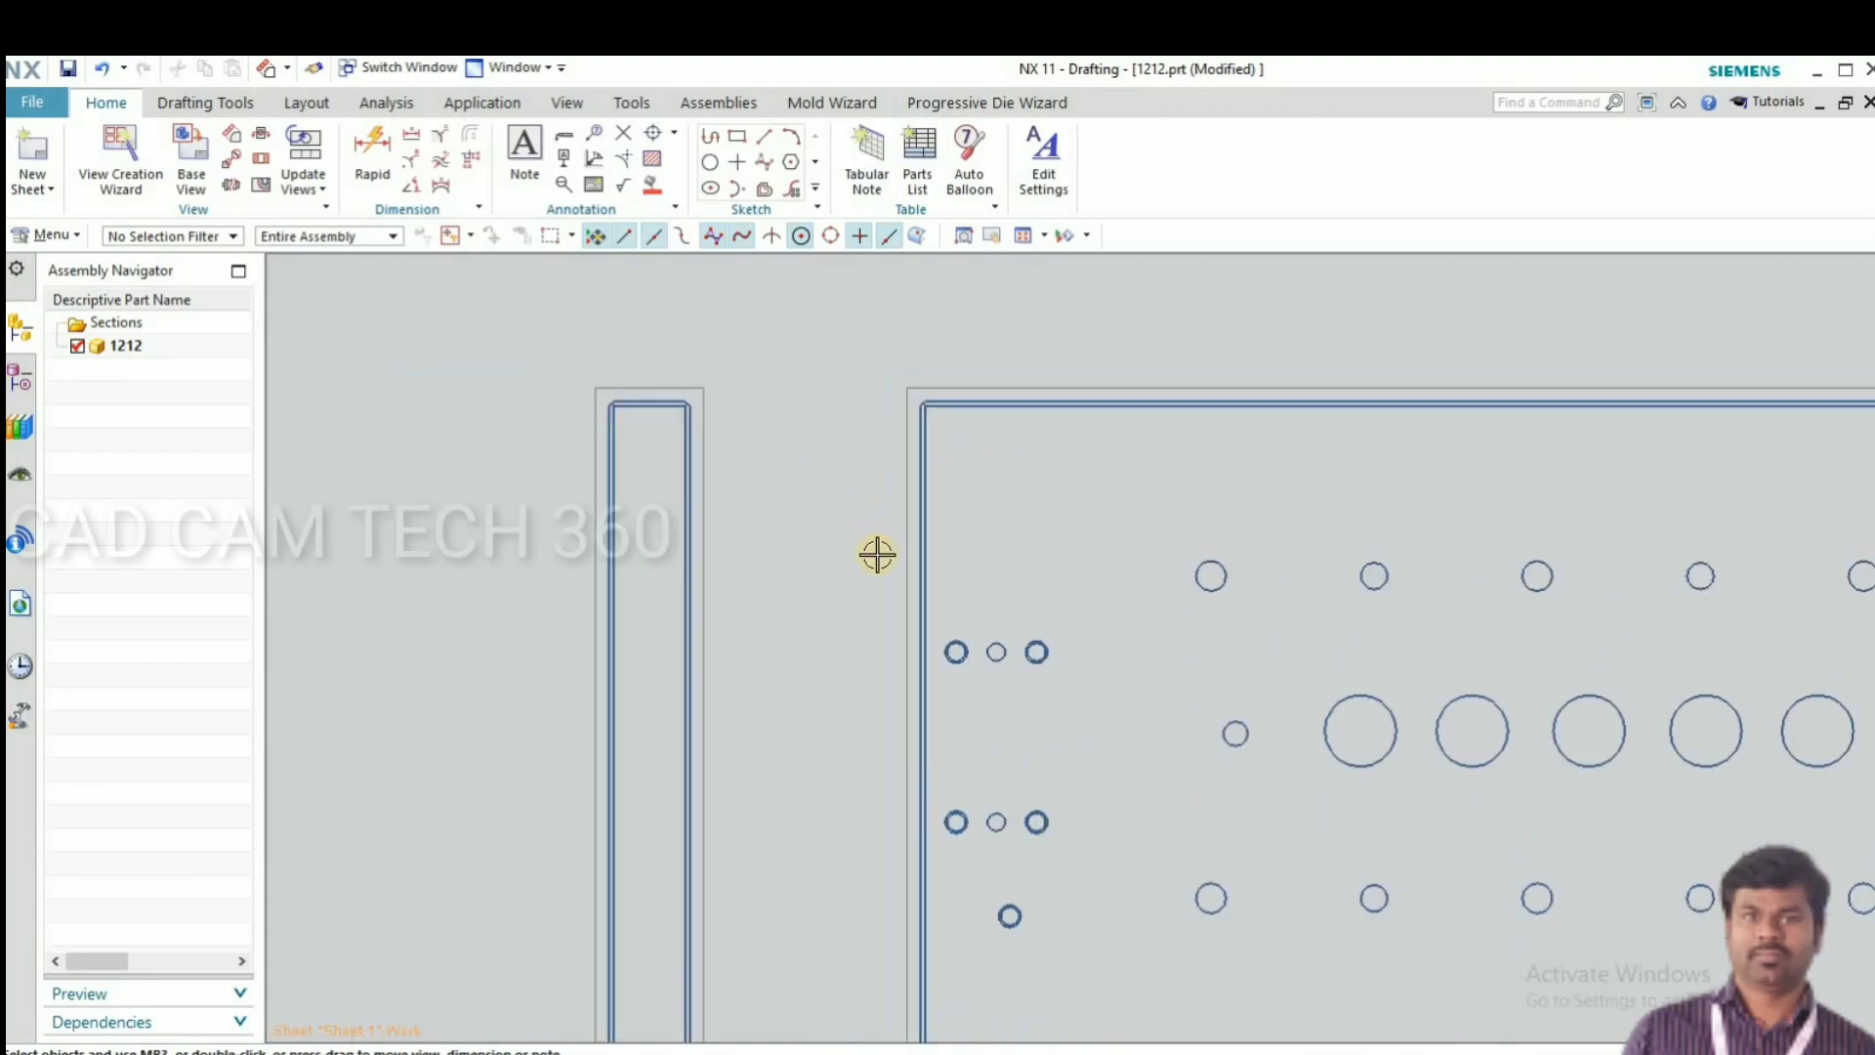
- Begin a 2D Exchange export of the drawing views
{"action": "left_click", "coordinate": [32, 102]}
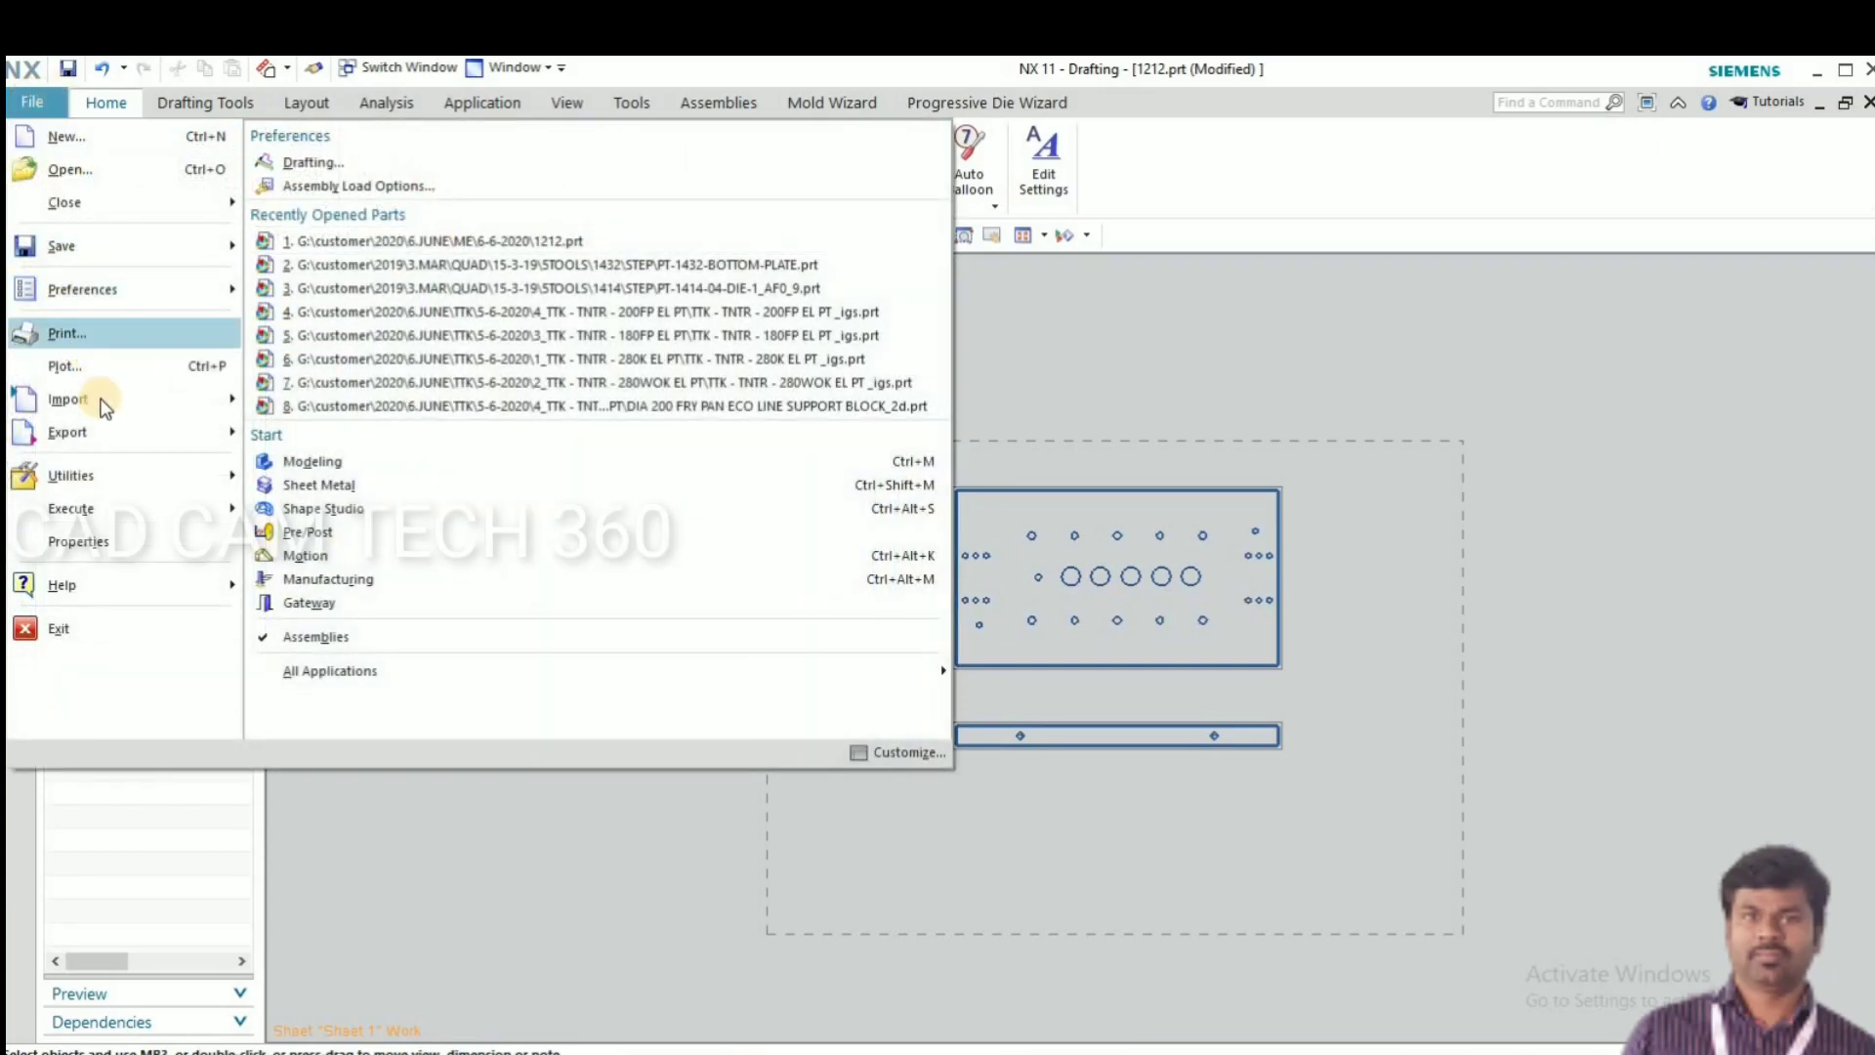
{"action": "mouse_move", "coordinate": [84, 428]}
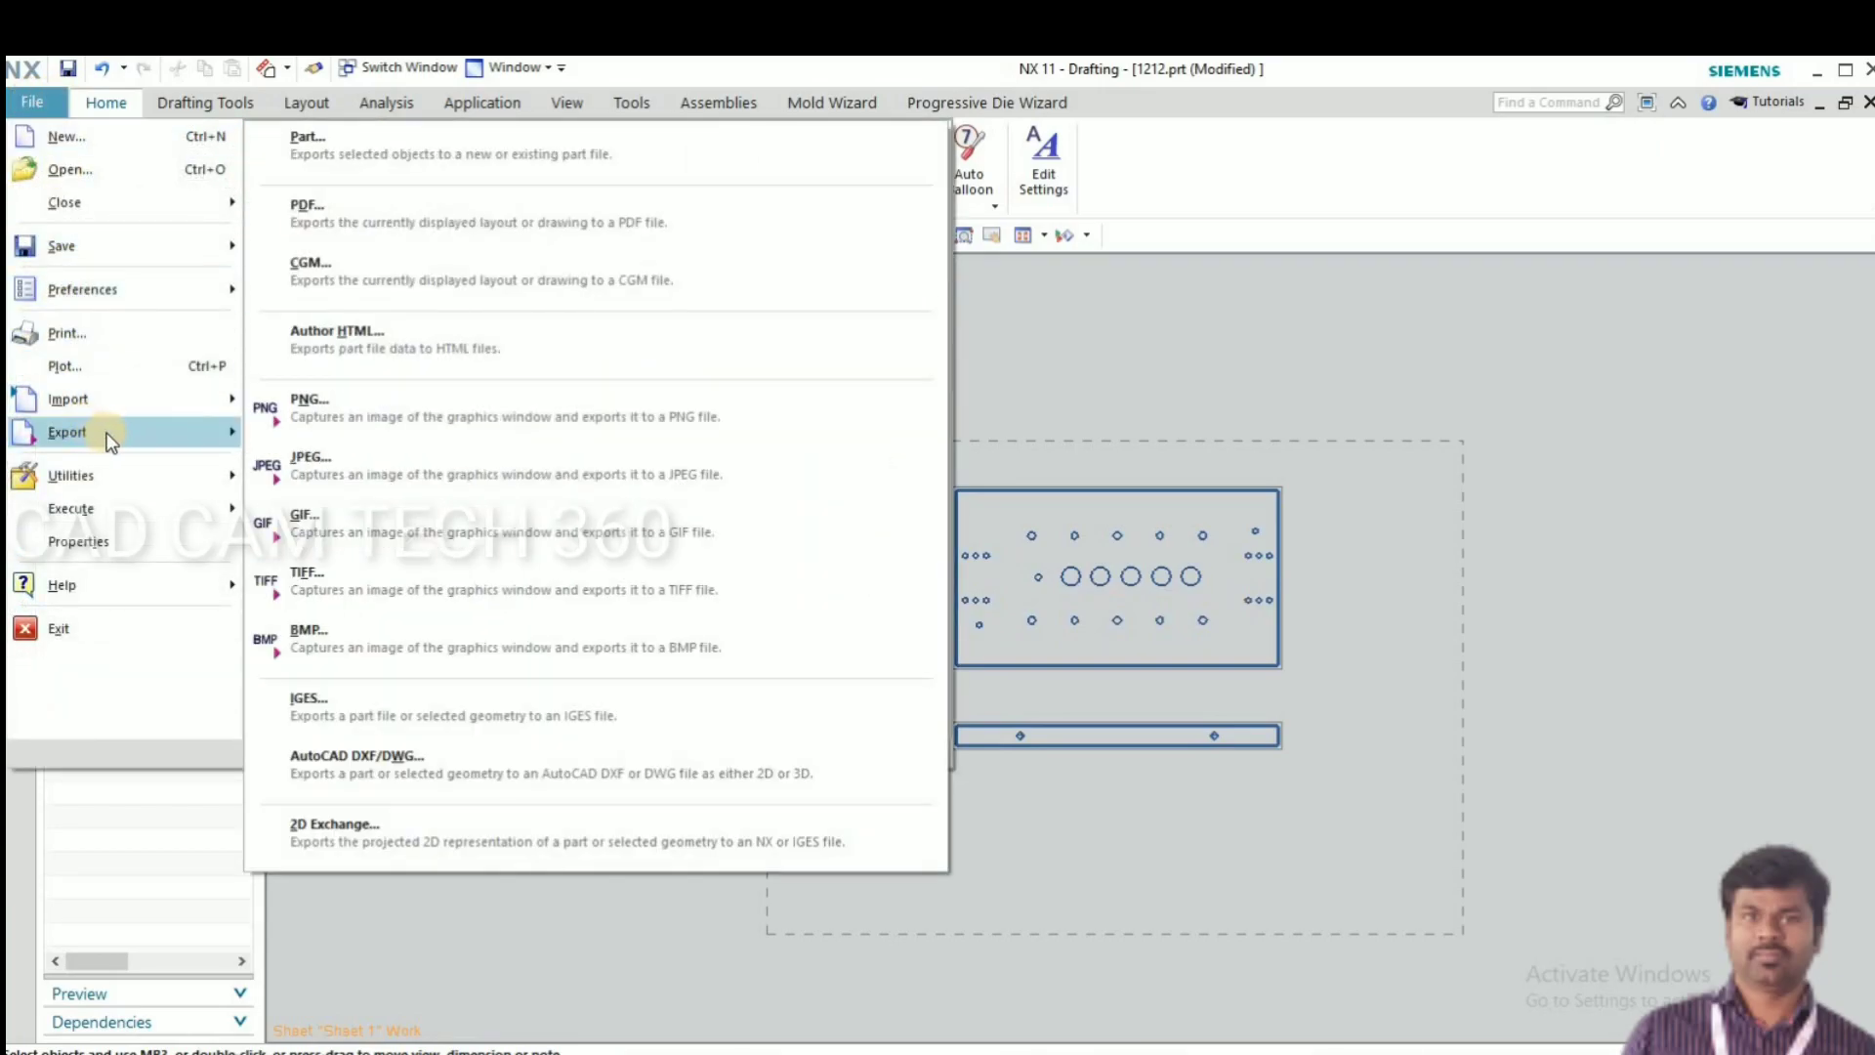
{"action": "left_click", "coordinate": [347, 828]}
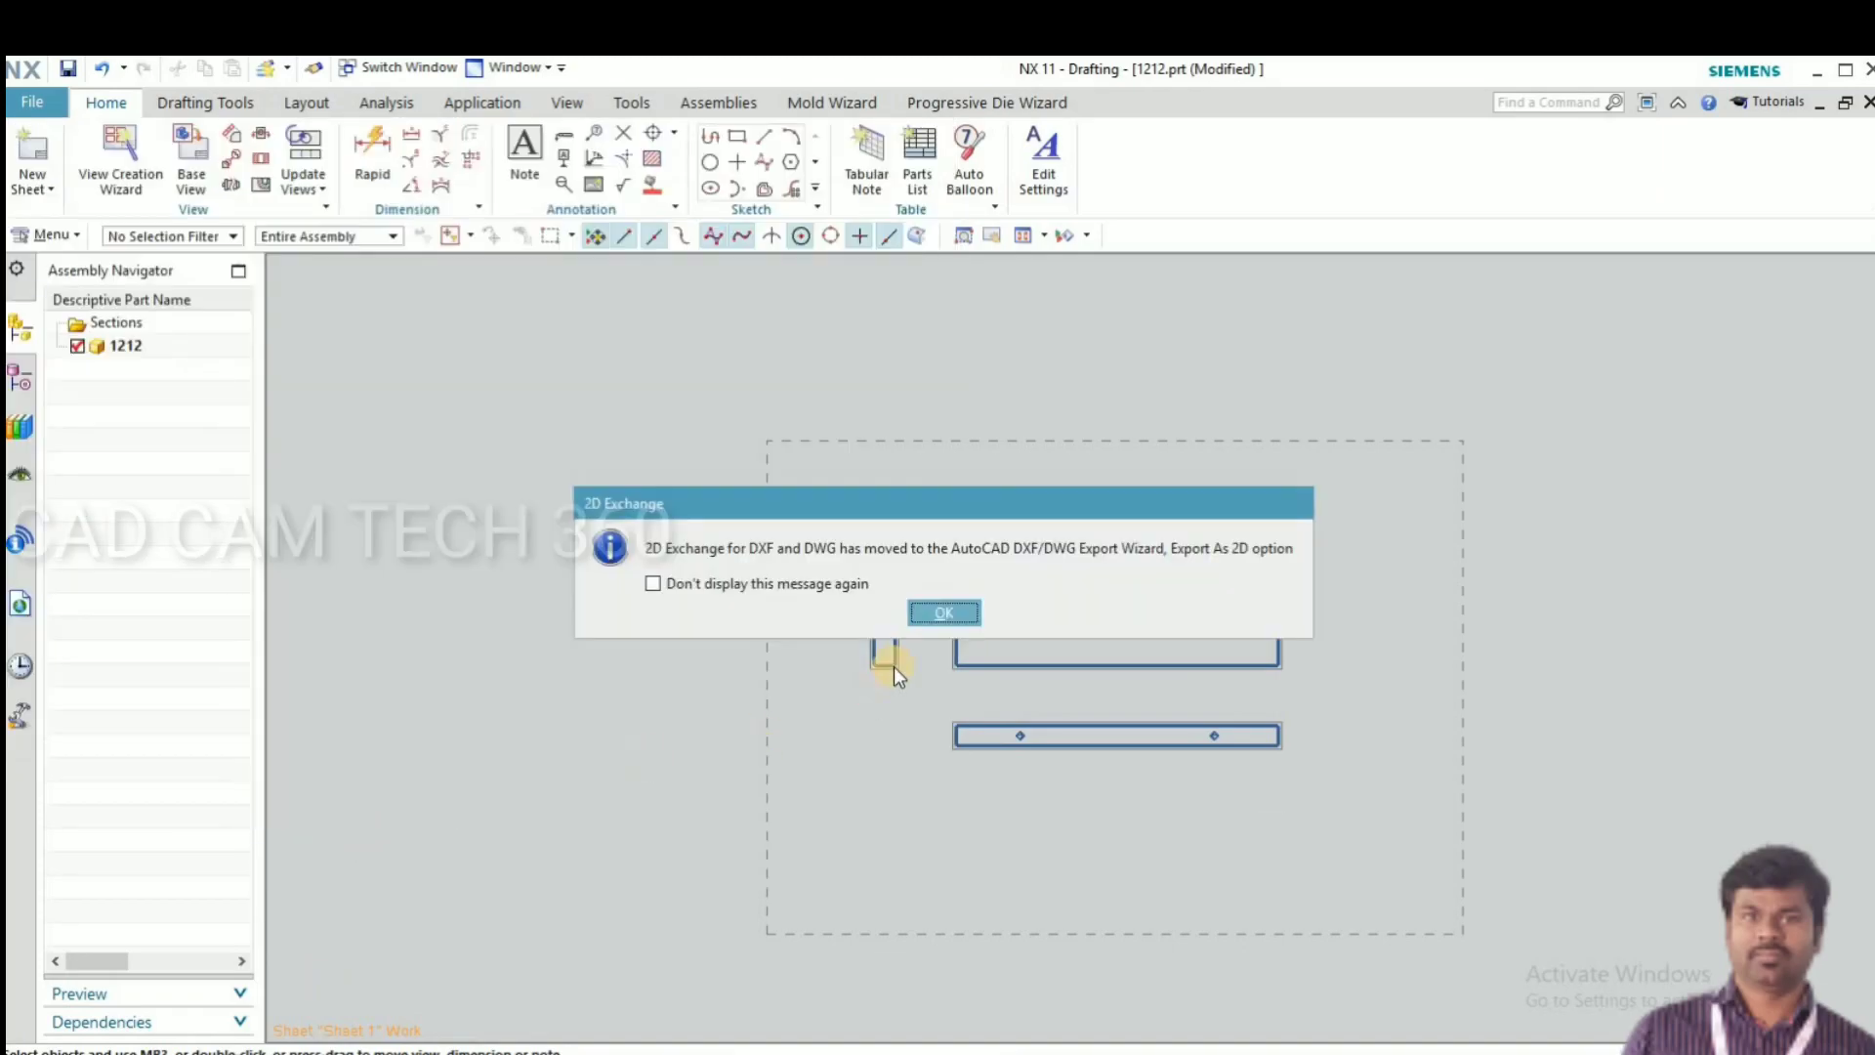
{"action": "left_click", "coordinate": [934, 611]}
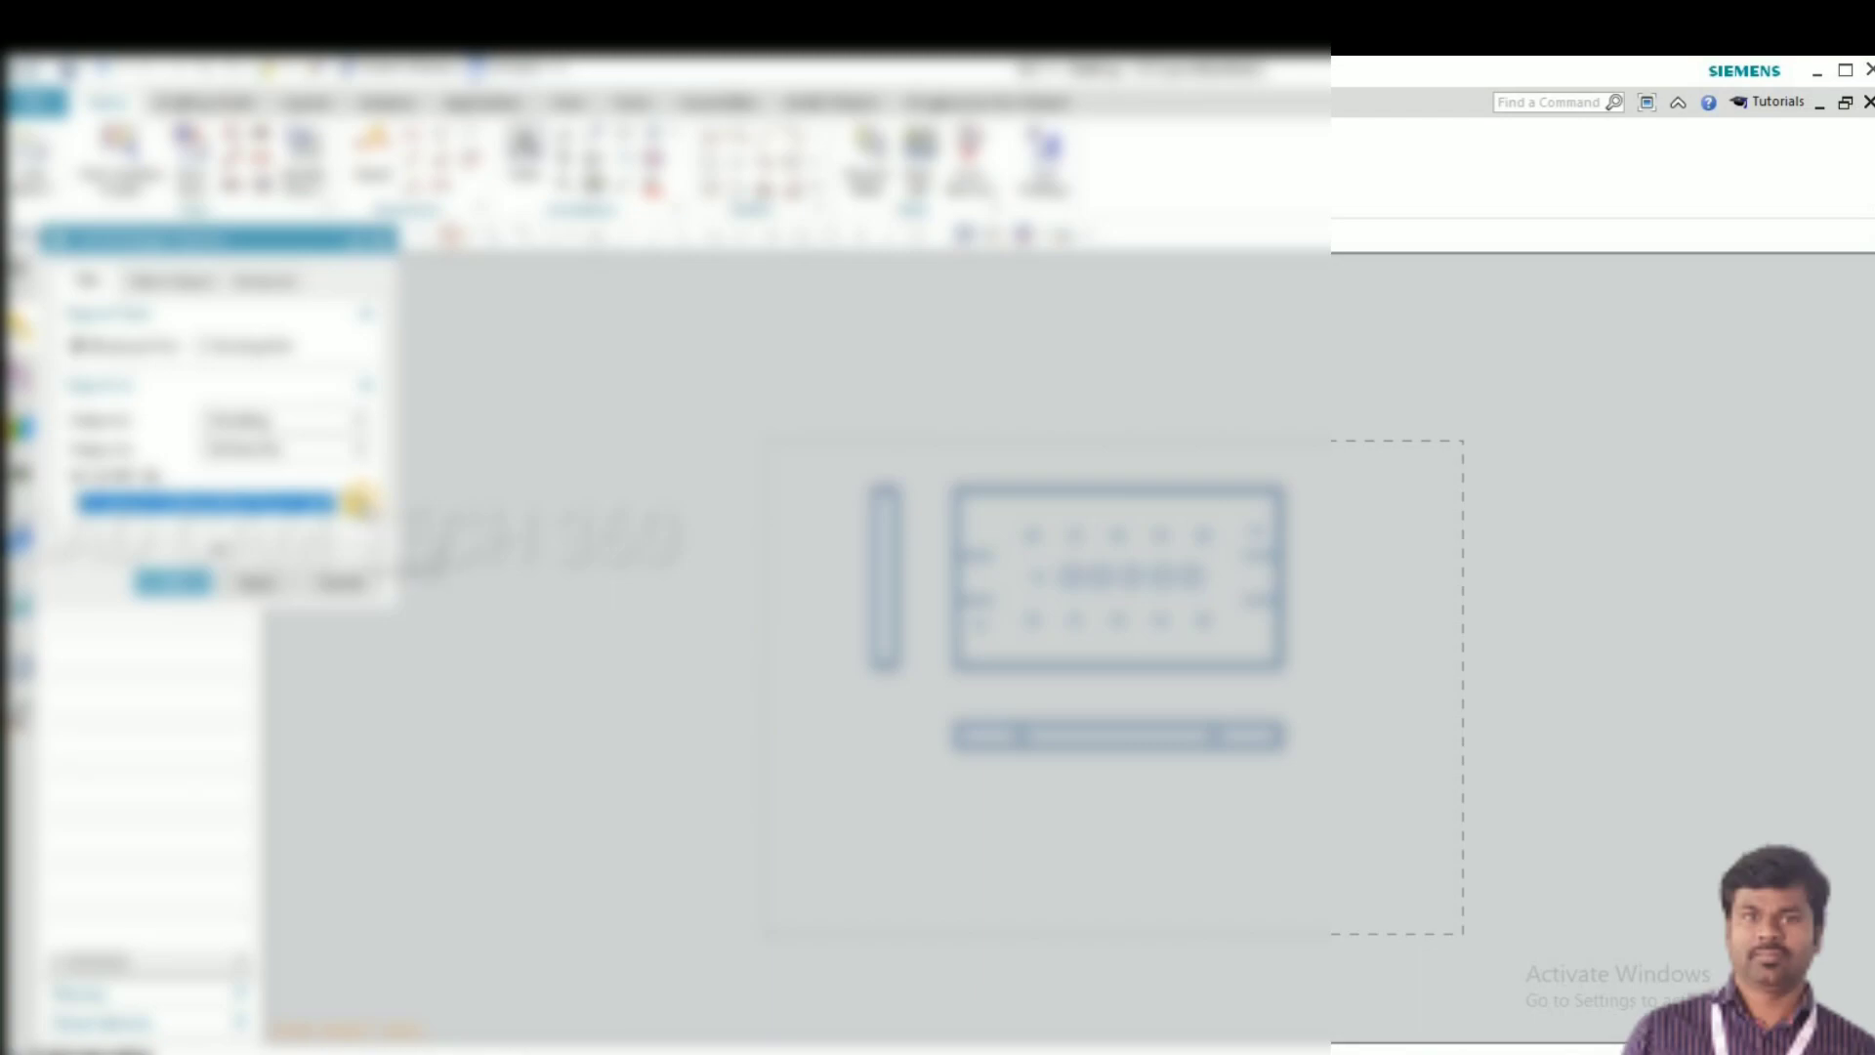
- Output the NX part file 1212_2d to the chosen folder, saving 1212.prt and translating
{"action": "left_click", "coordinate": [359, 501]}
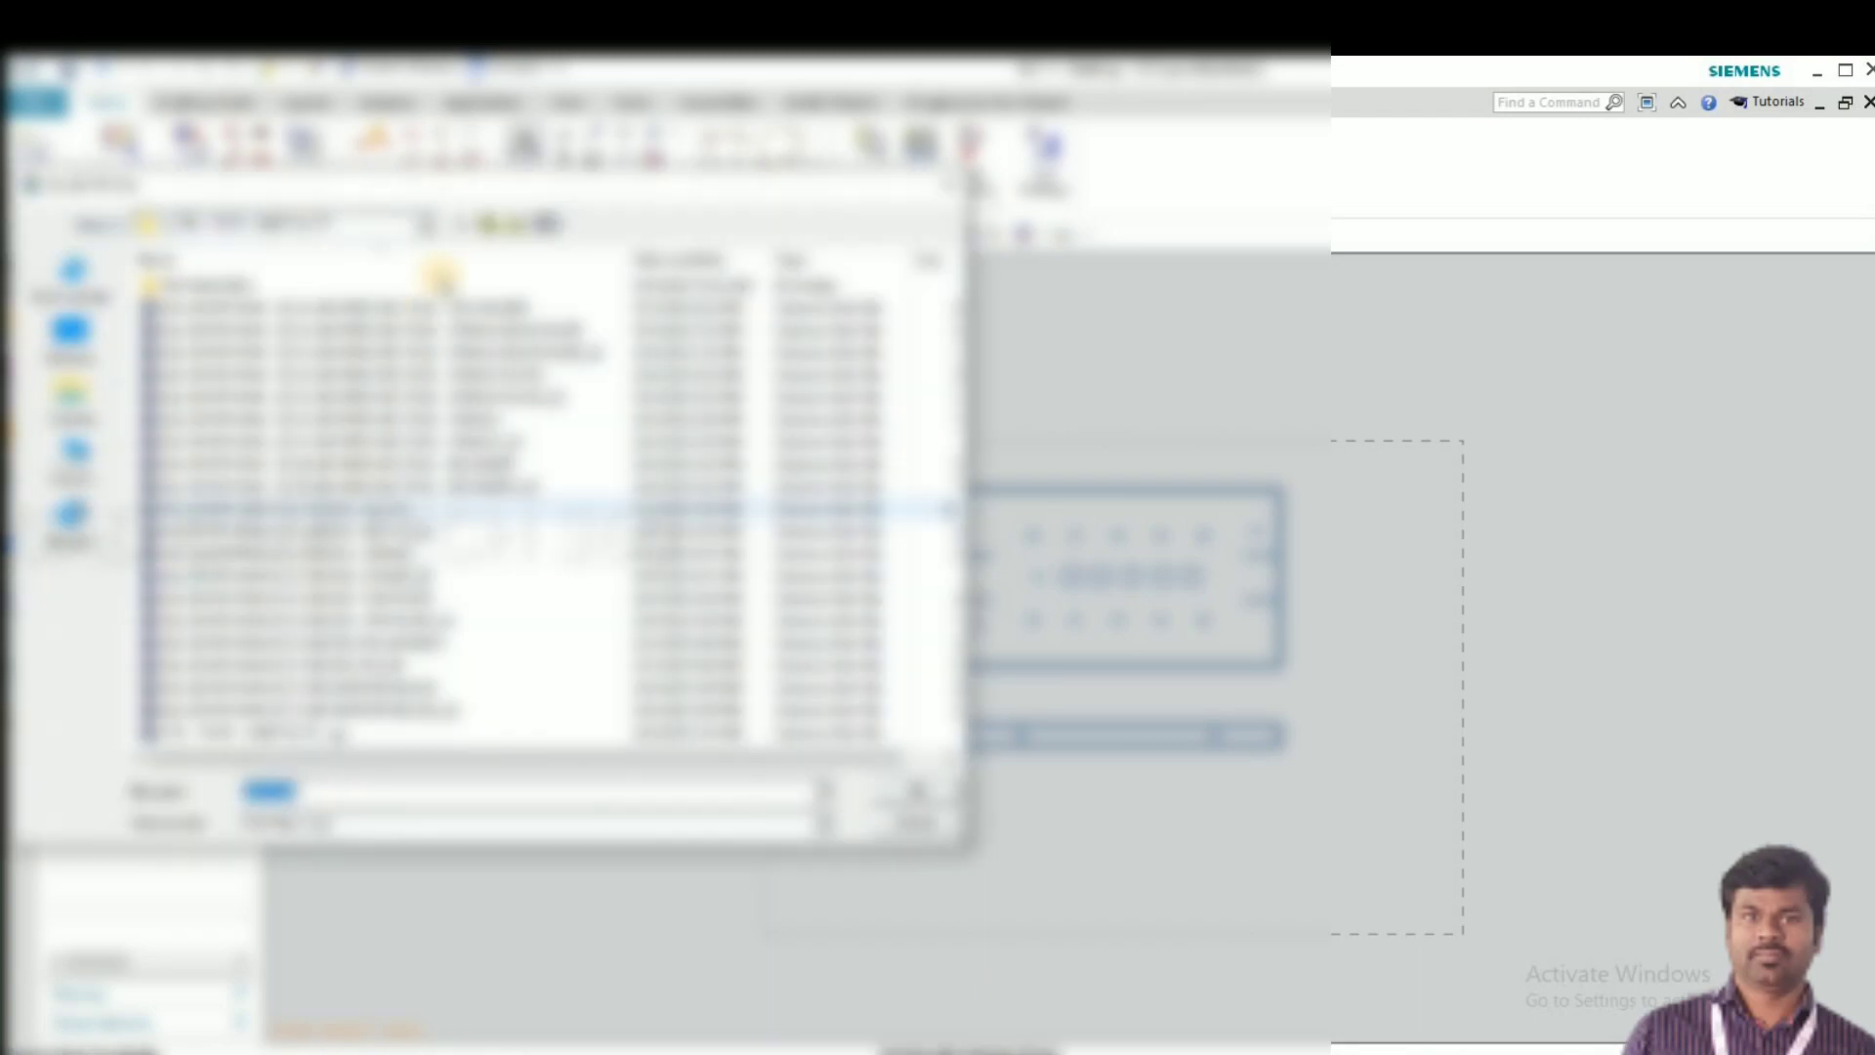
{"action": "left_click", "coordinate": [495, 222]}
{"action": "left_click", "coordinate": [496, 223]}
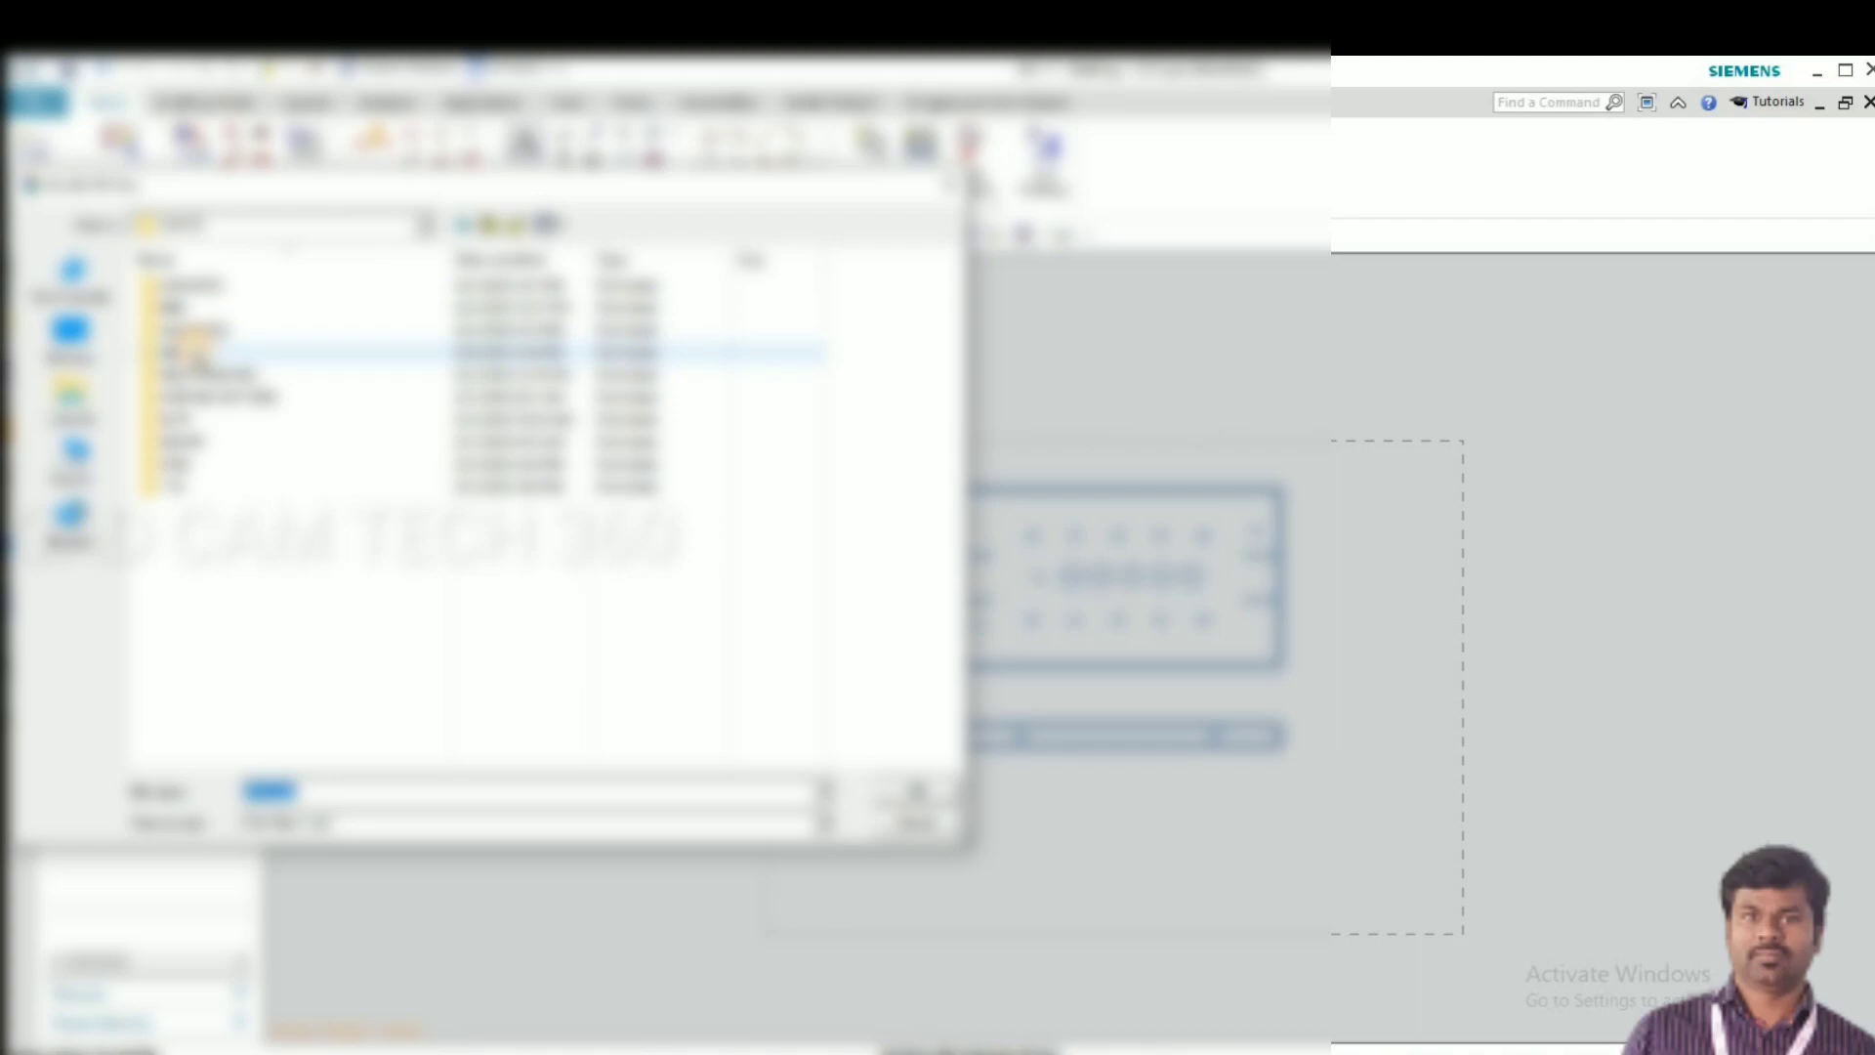
{"action": "double_click", "coordinate": [200, 353]}
{"action": "double_click", "coordinate": [207, 395]}
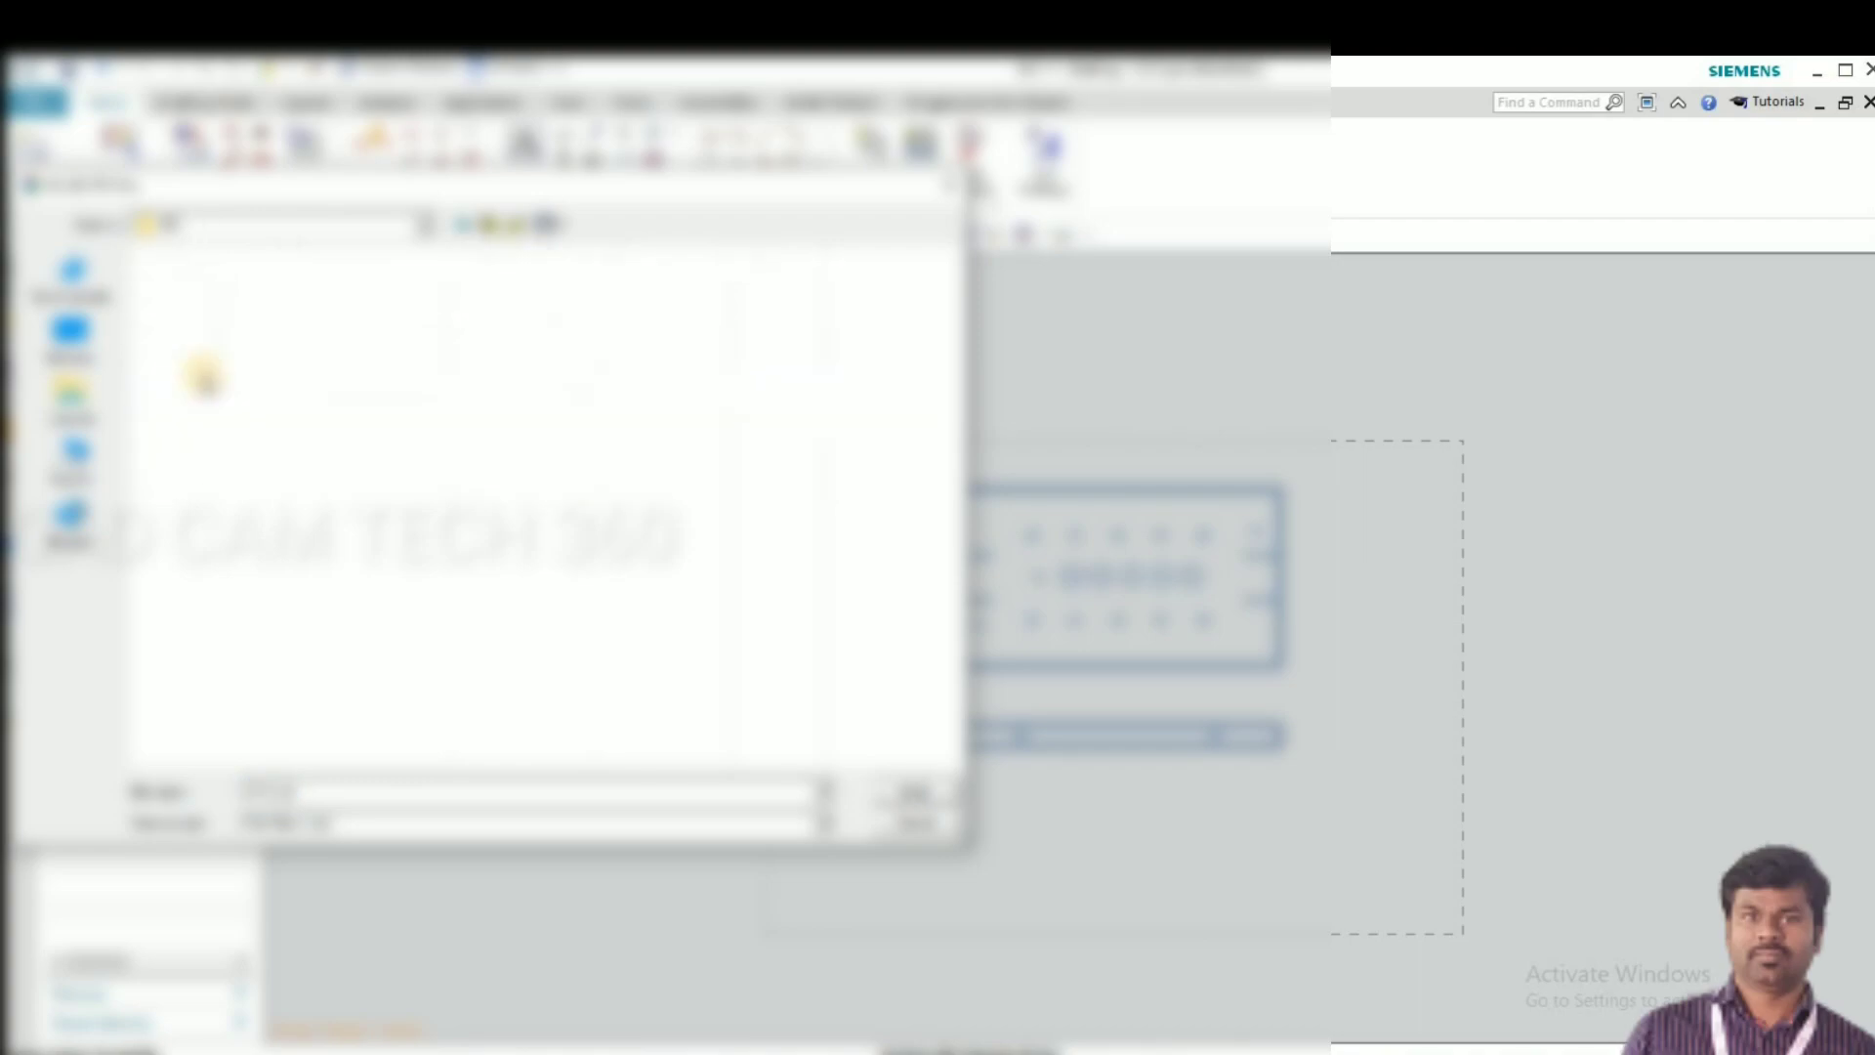
{"action": "left_click", "coordinate": [914, 791]}
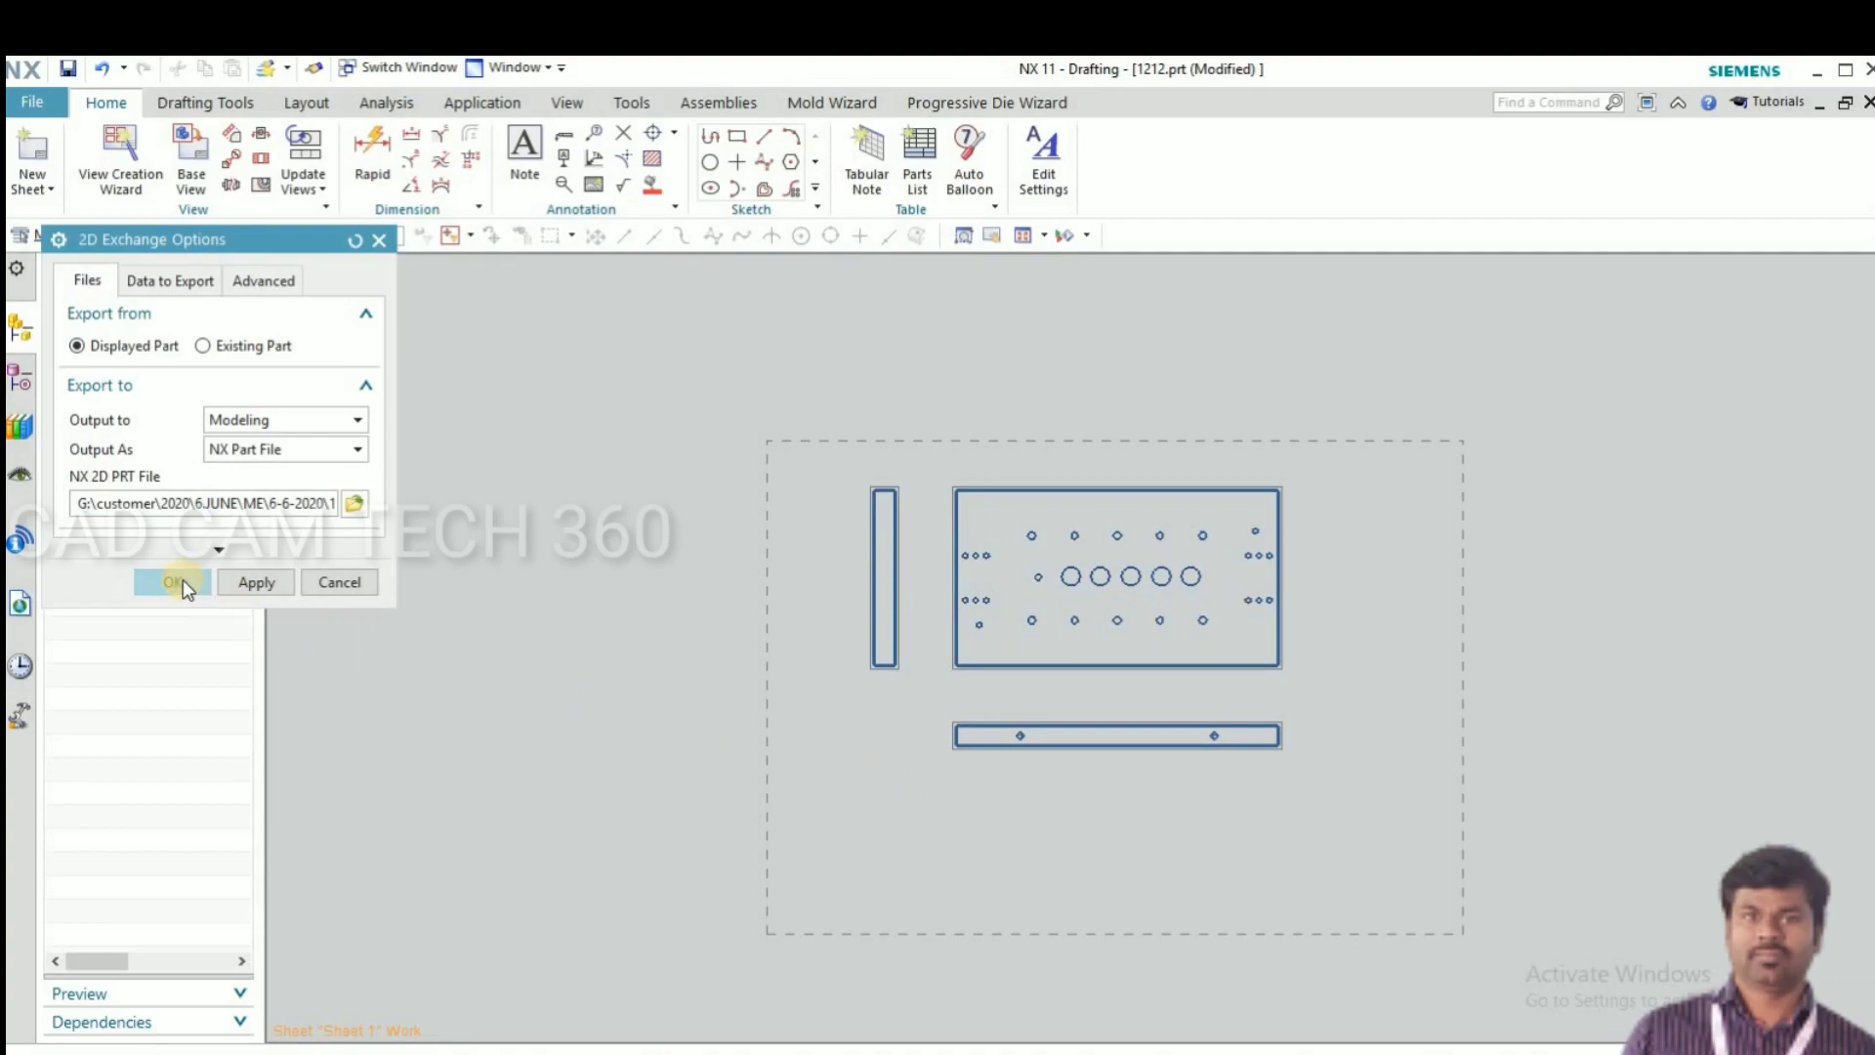
{"action": "left_click", "coordinate": [175, 581]}
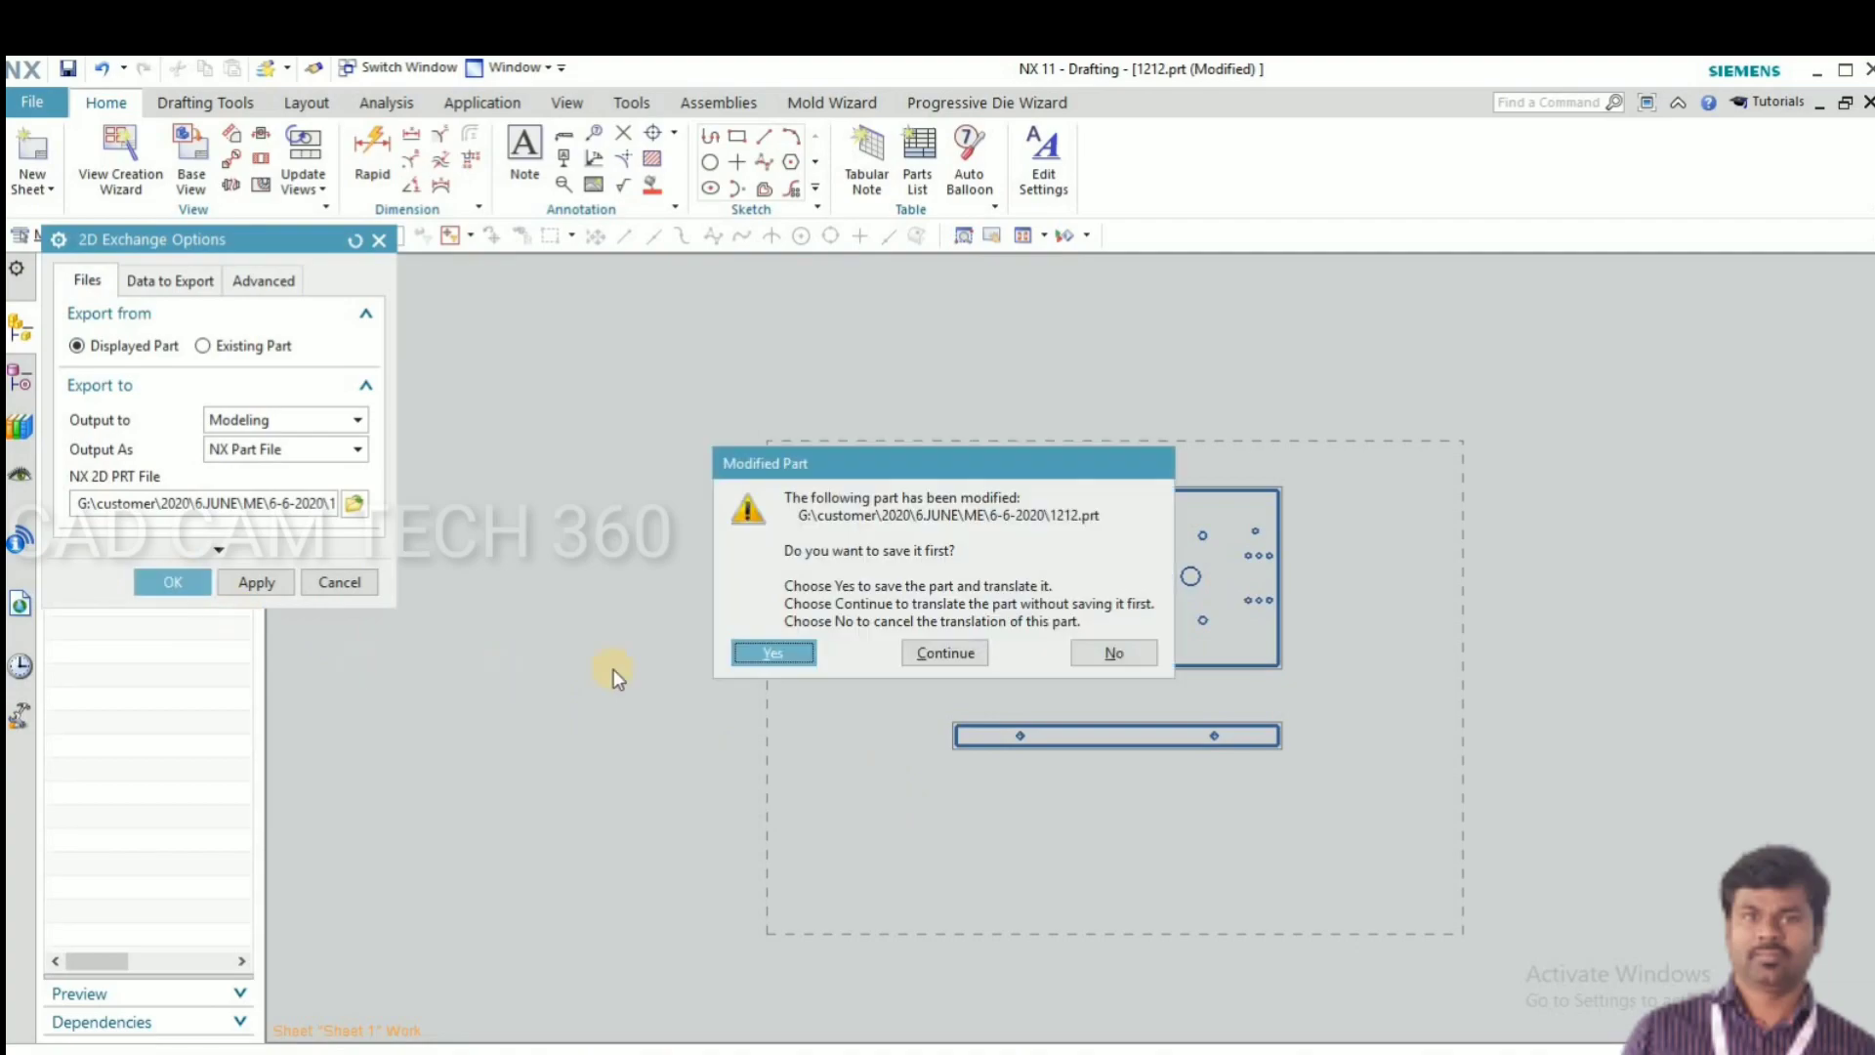
{"action": "left_click", "coordinate": [752, 652]}
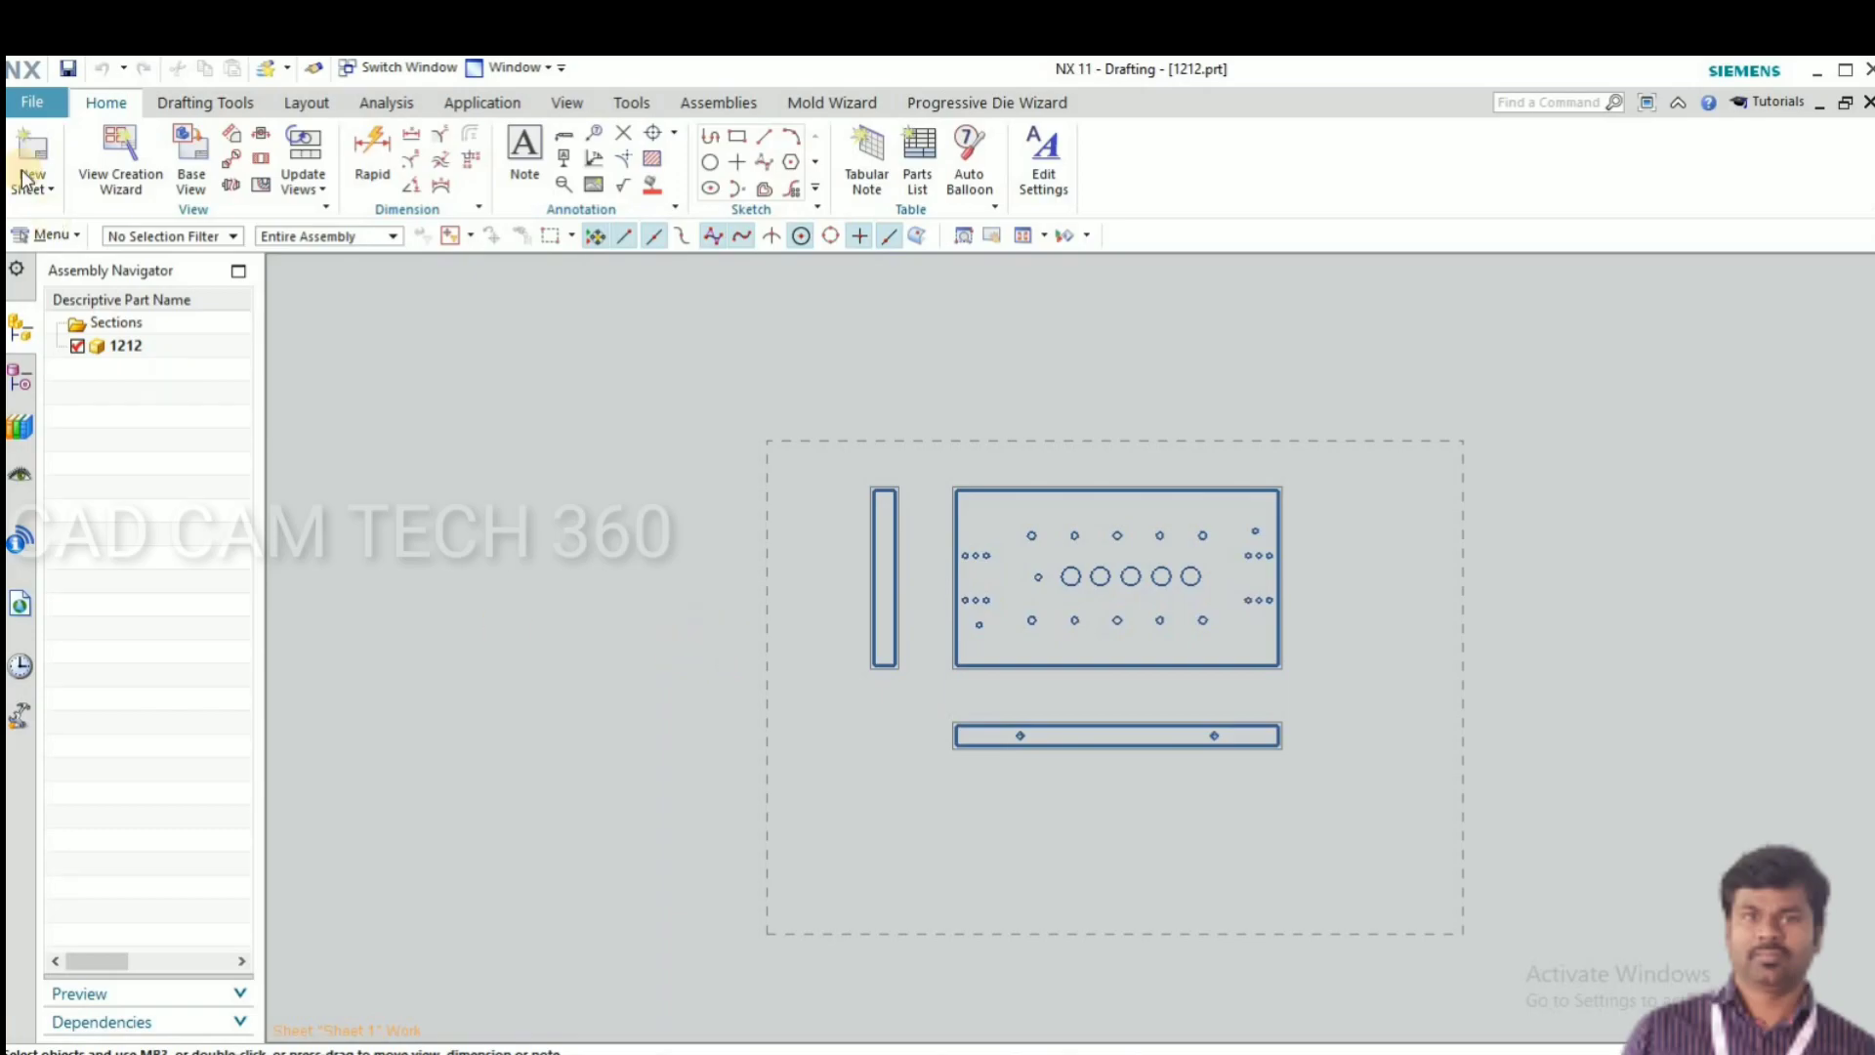
- Open 1212_2d.prt, orbit to confirm it is flat, then restore the square-on view with F8
{"action": "left_click", "coordinate": [26, 103]}
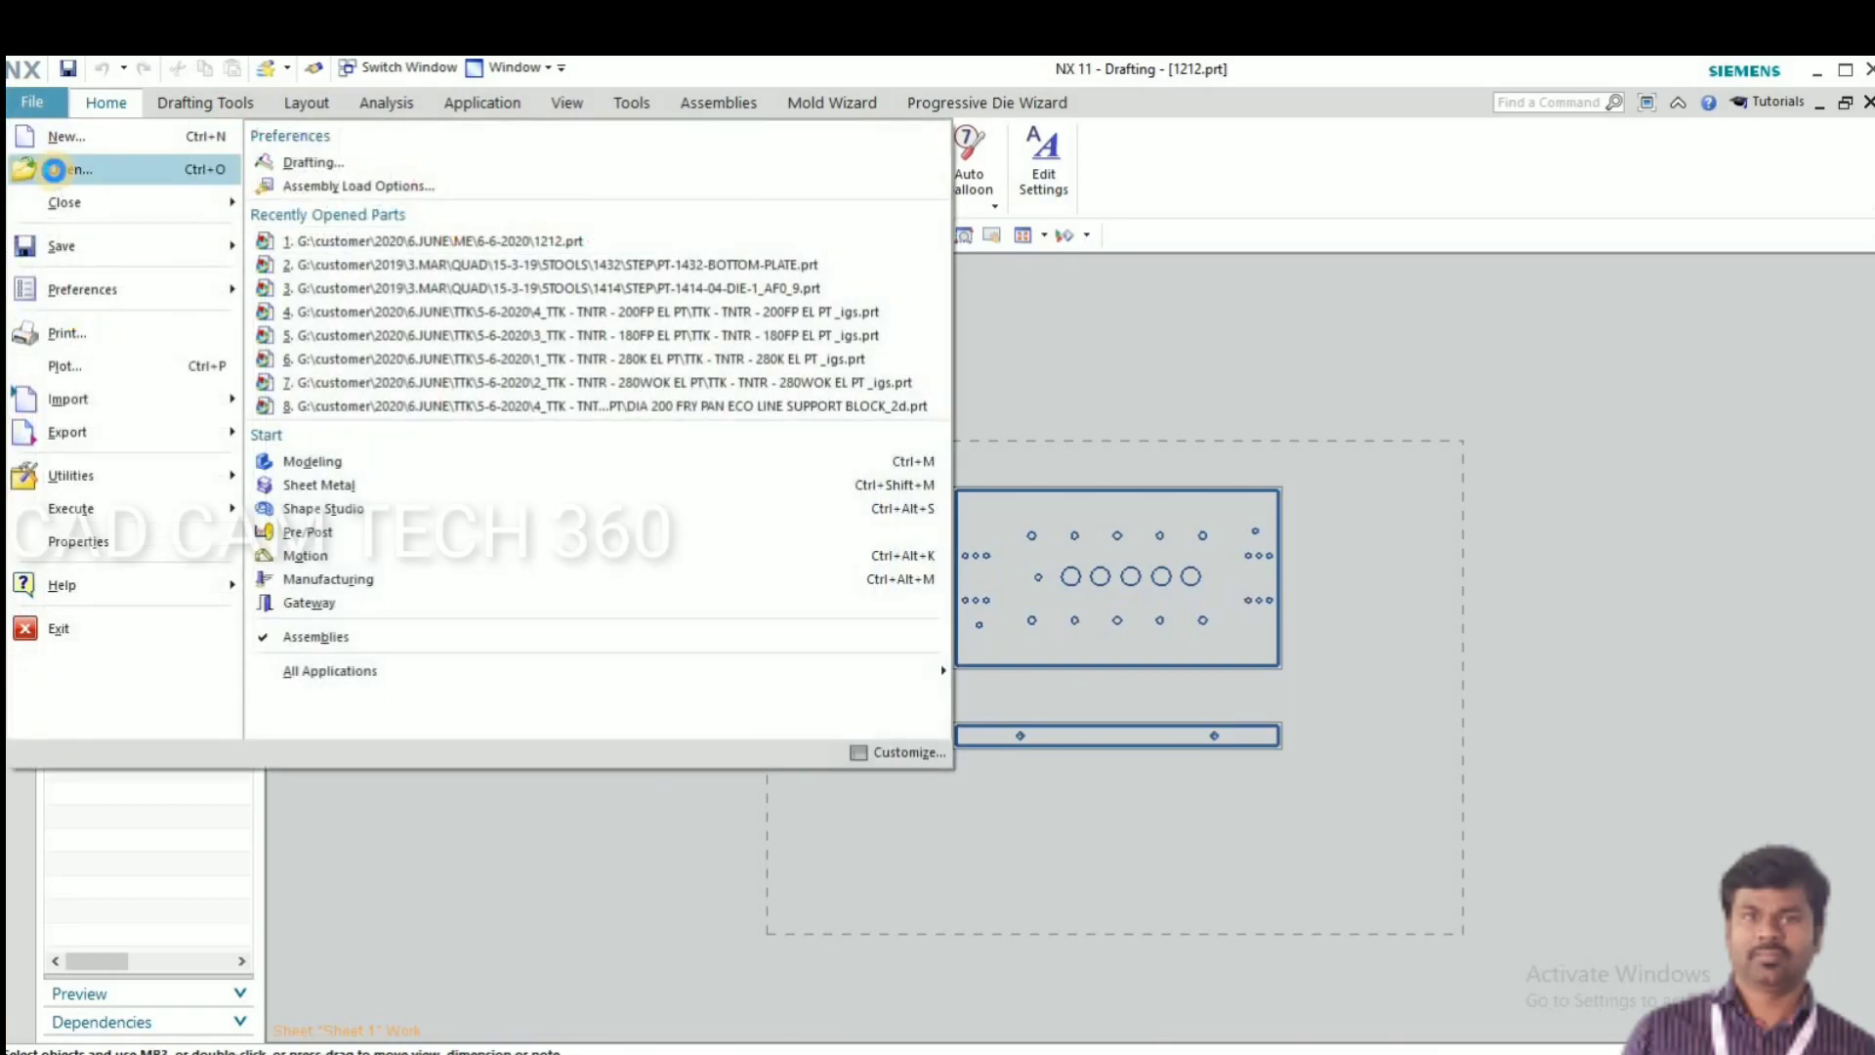
{"action": "left_click", "coordinate": [44, 167]}
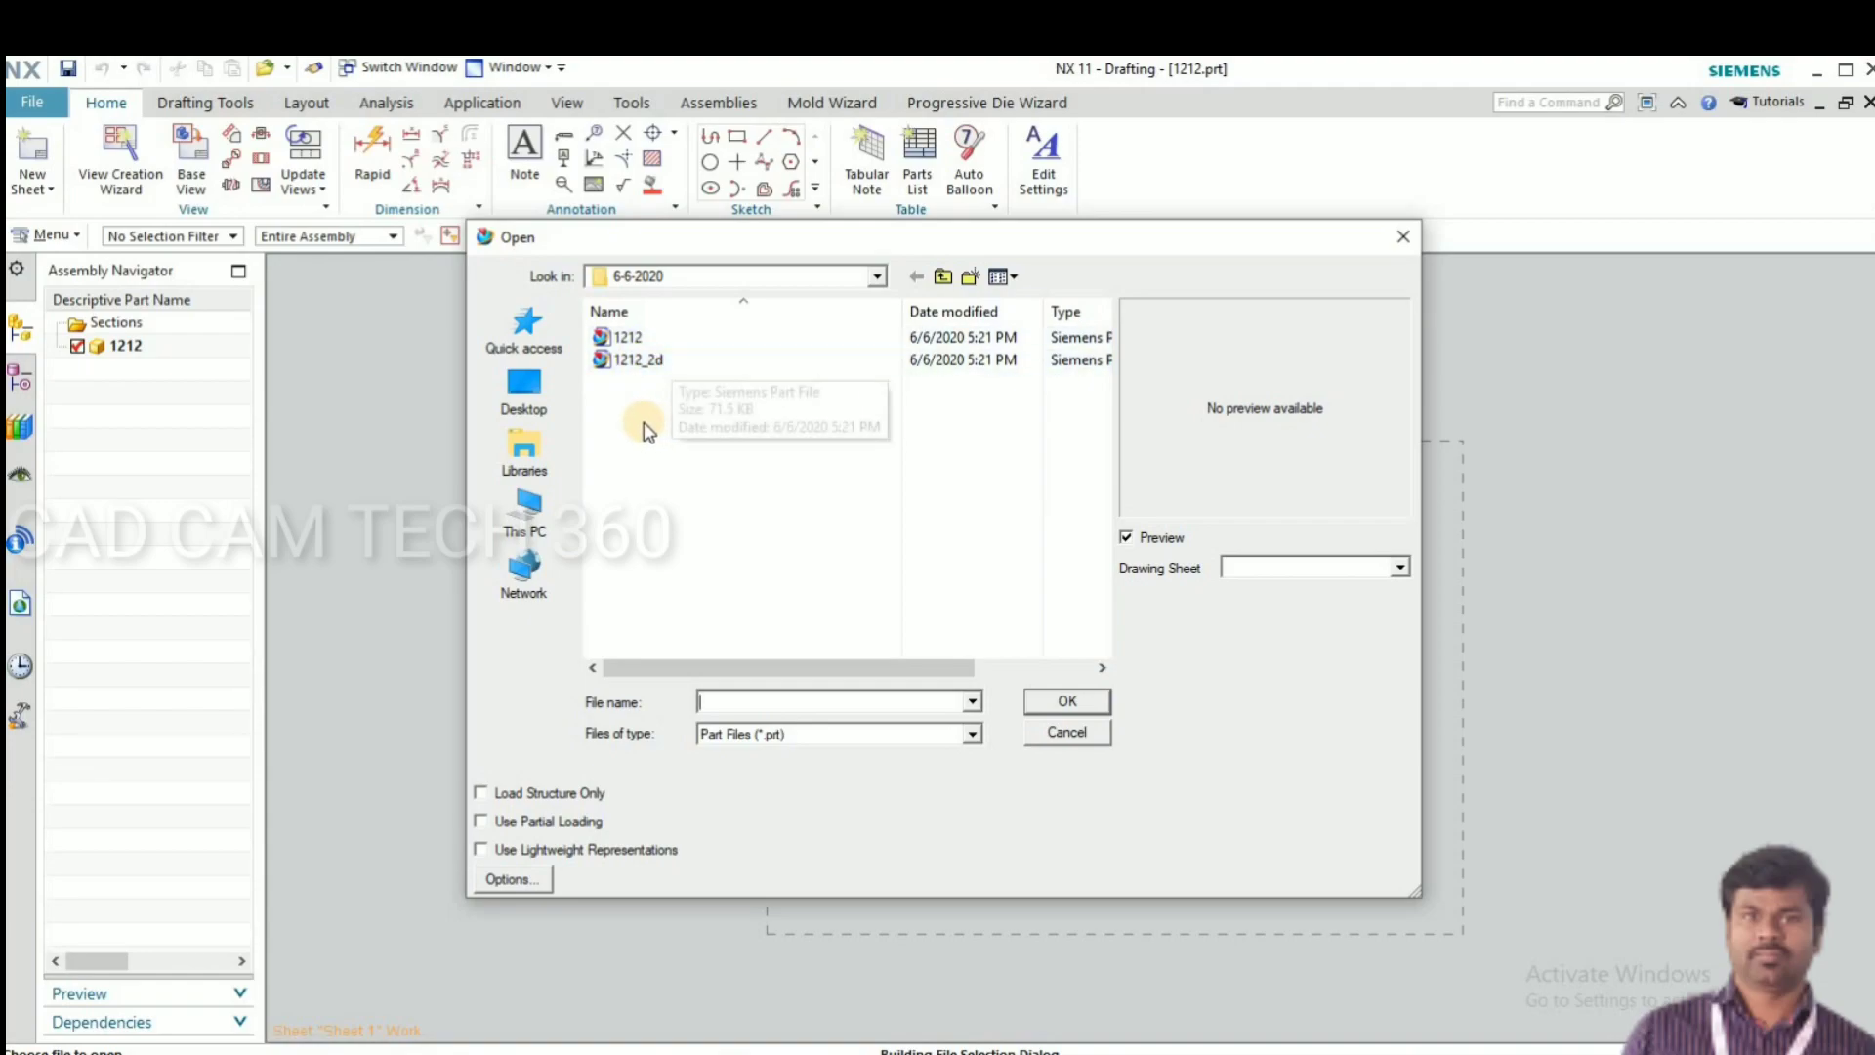
{"action": "left_click", "coordinate": [635, 363]}
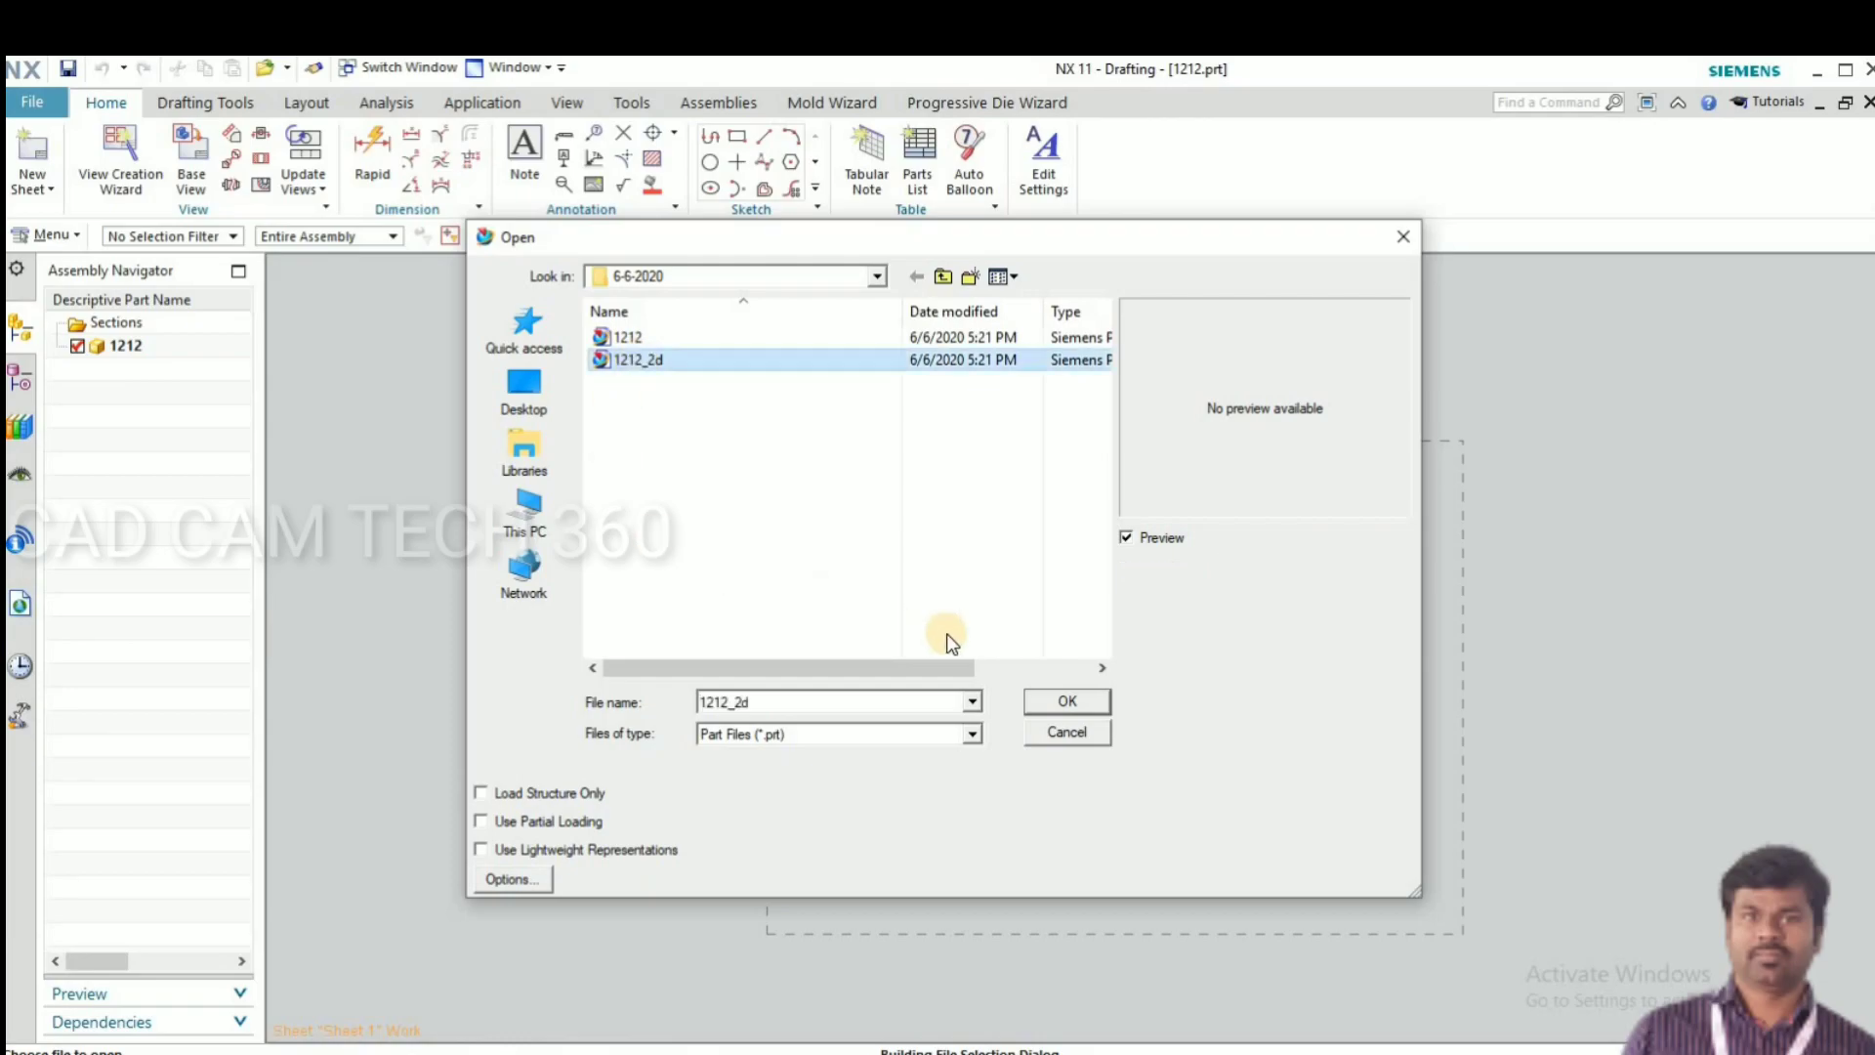
{"action": "left_click", "coordinate": [1072, 703]}
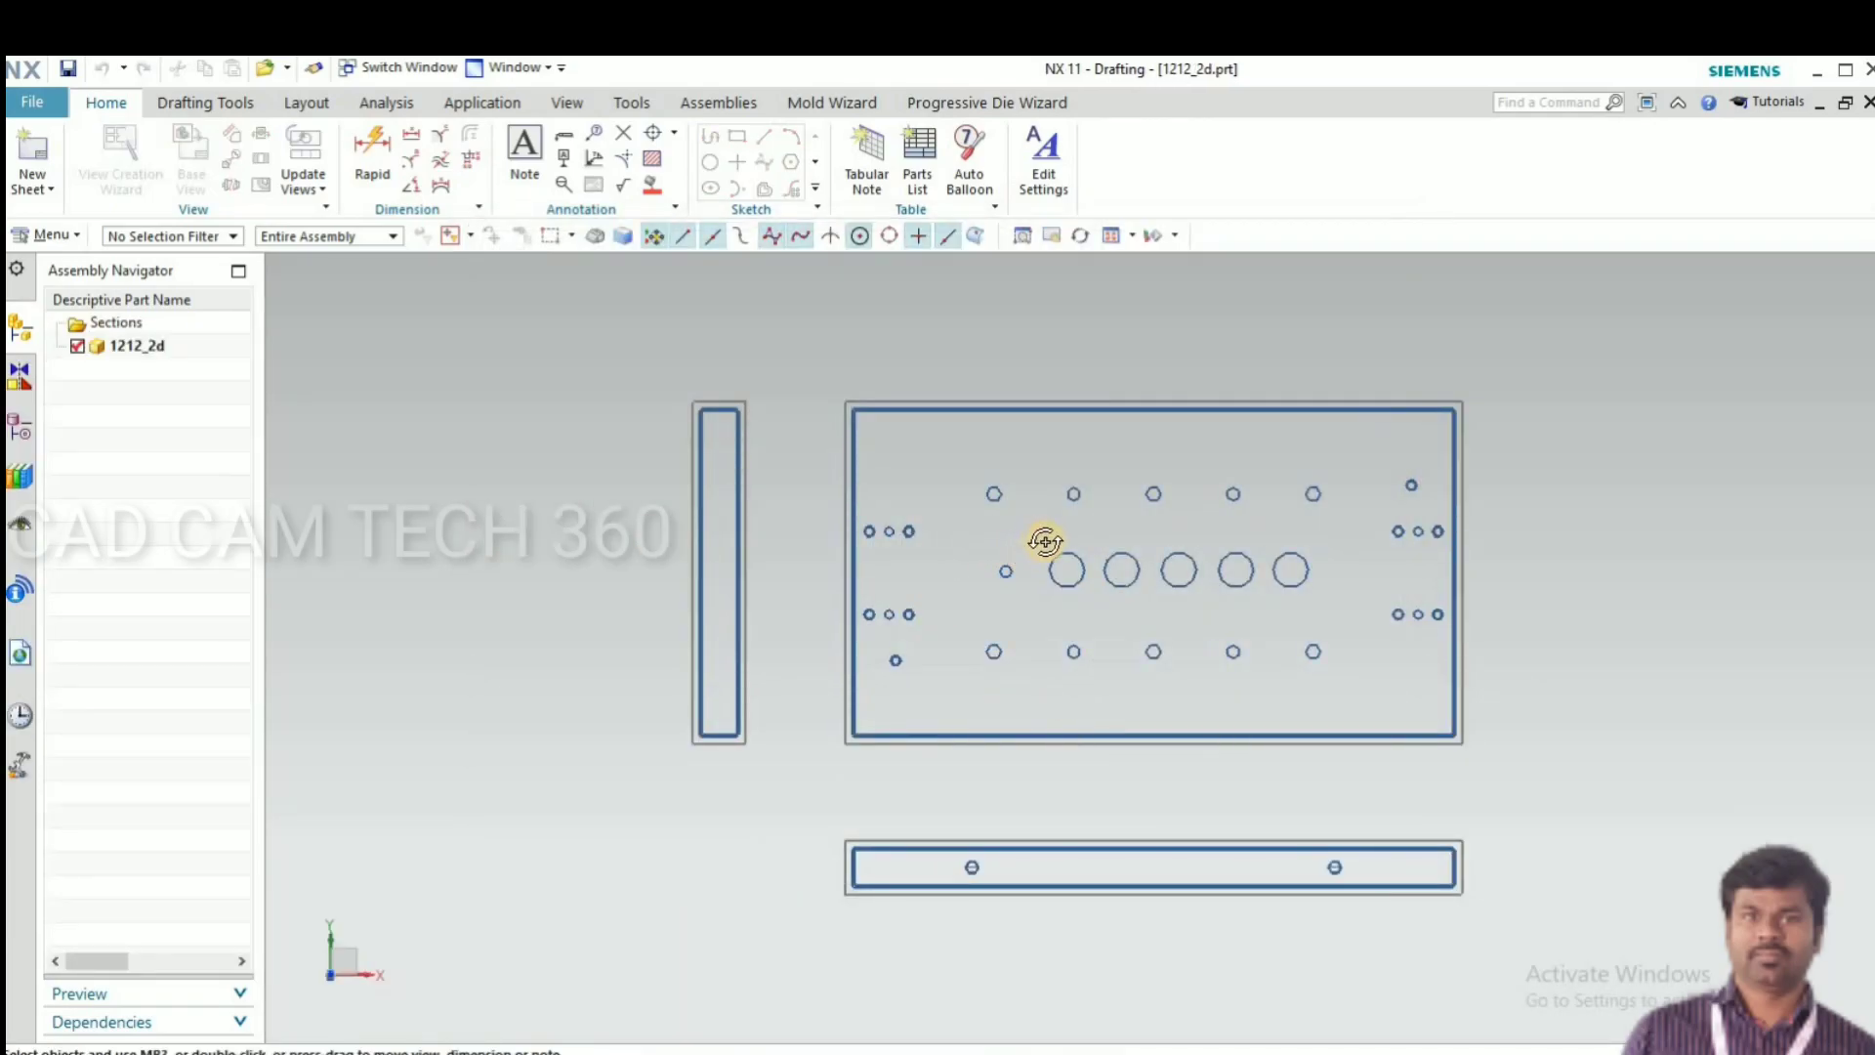
{"action": "mouse_move", "coordinate": [1045, 540]}
{"action": "middle_mouse_down"}
{"action": "mouse_move", "coordinate": [1063, 606]}
{"action": "mouse_move", "coordinate": [1201, 636]}
{"action": "mouse_move", "coordinate": [1146, 676]}
{"action": "mouse_move", "coordinate": [1034, 636]}
{"action": "mouse_move", "coordinate": [983, 553]}
{"action": "mouse_move", "coordinate": [971, 443]}
{"action": "mouse_move", "coordinate": [981, 574]}
{"action": "mouse_move", "coordinate": [912, 635]}
{"action": "mouse_move", "coordinate": [958, 599]}
{"action": "mouse_move", "coordinate": [992, 485]}
{"action": "mouse_move", "coordinate": [966, 598]}
{"action": "mouse_move", "coordinate": [989, 660]}
{"action": "mouse_move", "coordinate": [983, 619]}
{"action": "middle_mouse_up"}
{"action": "key", "text": "F8"}
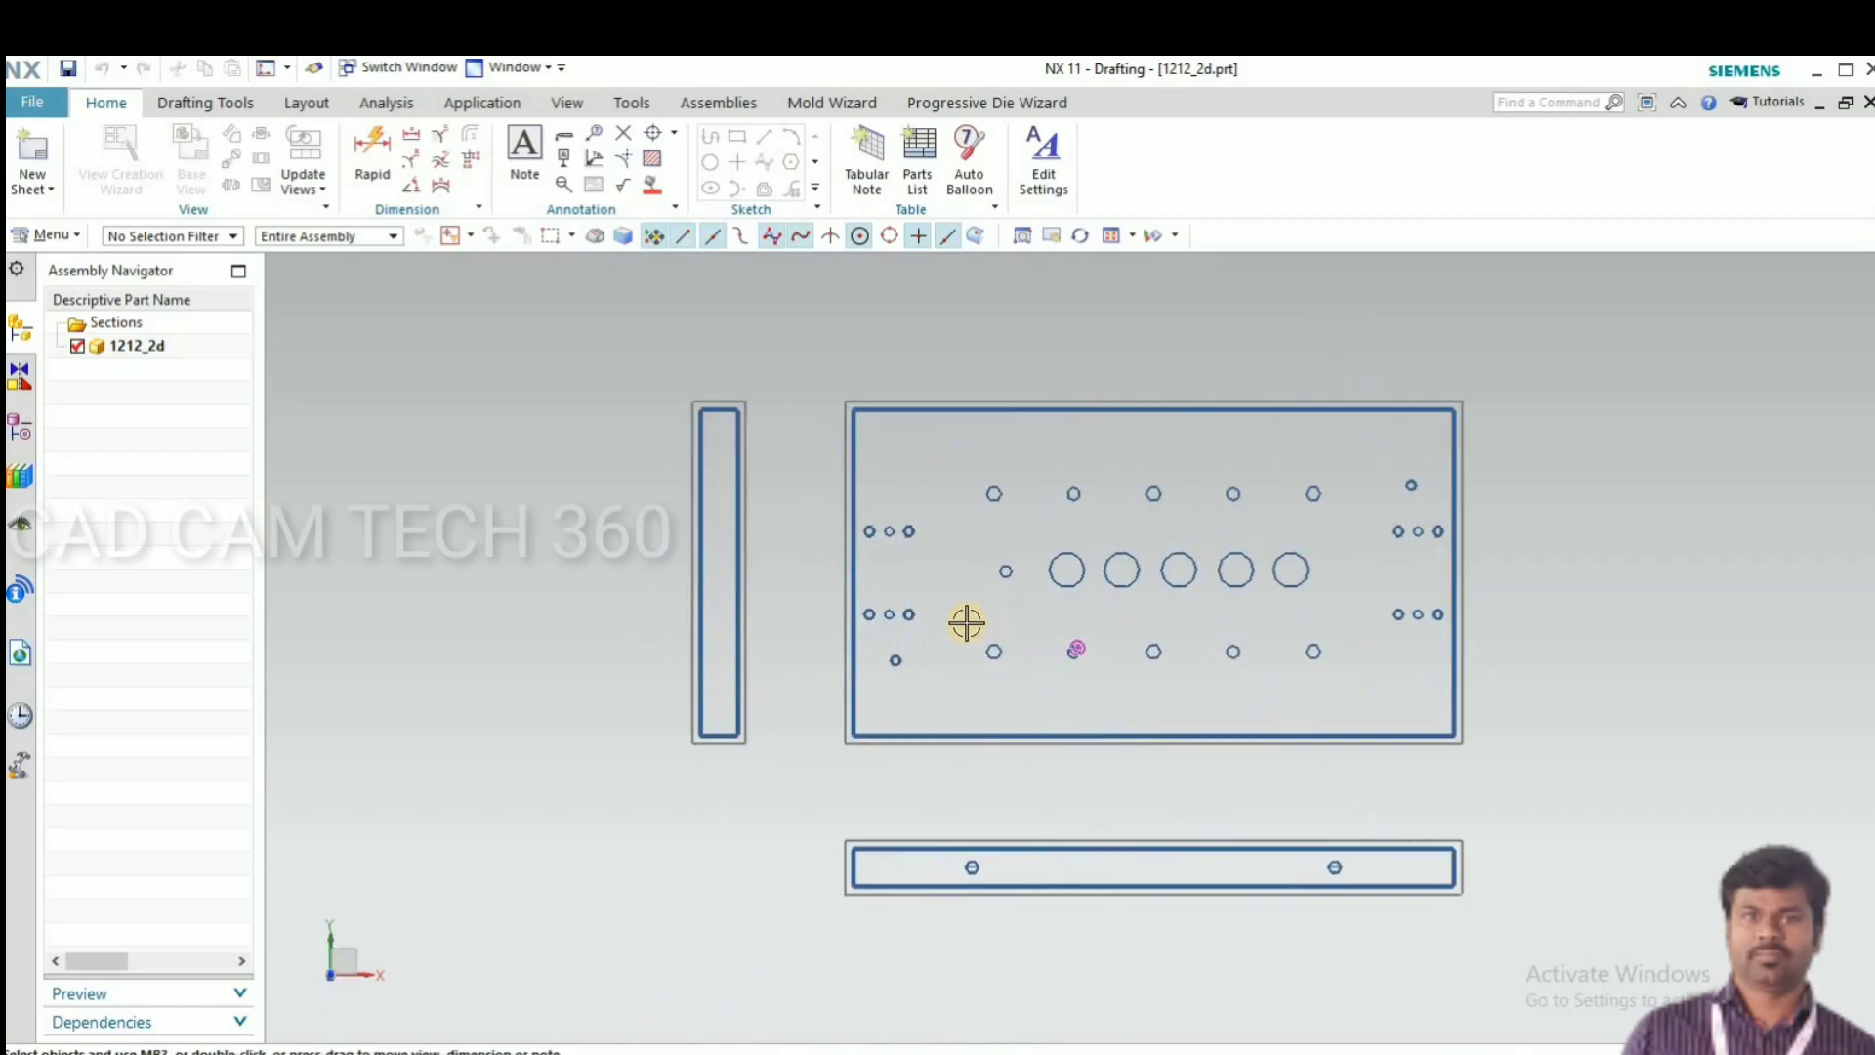
- Start an AutoCAD DXF/DWG export of 1212_2d as a 2D DWG
{"action": "left_click", "coordinate": [43, 105]}
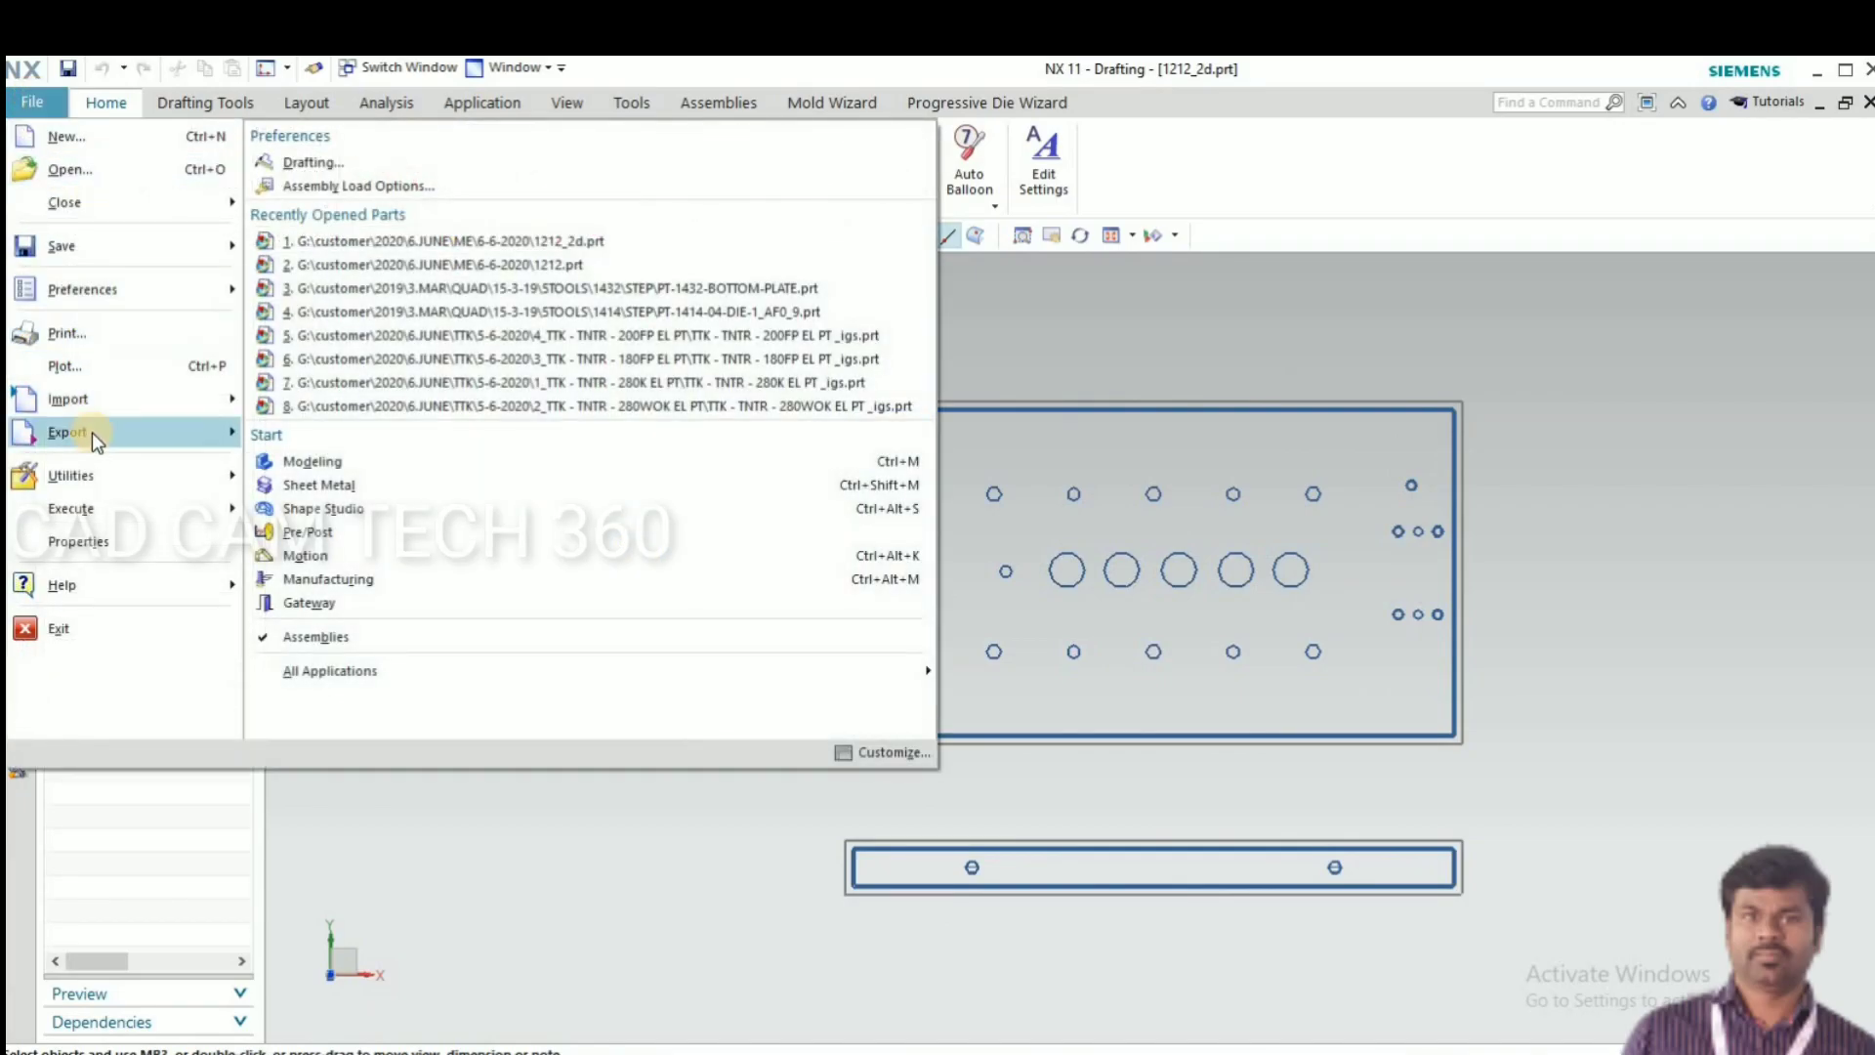
{"action": "mouse_move", "coordinate": [125, 425]}
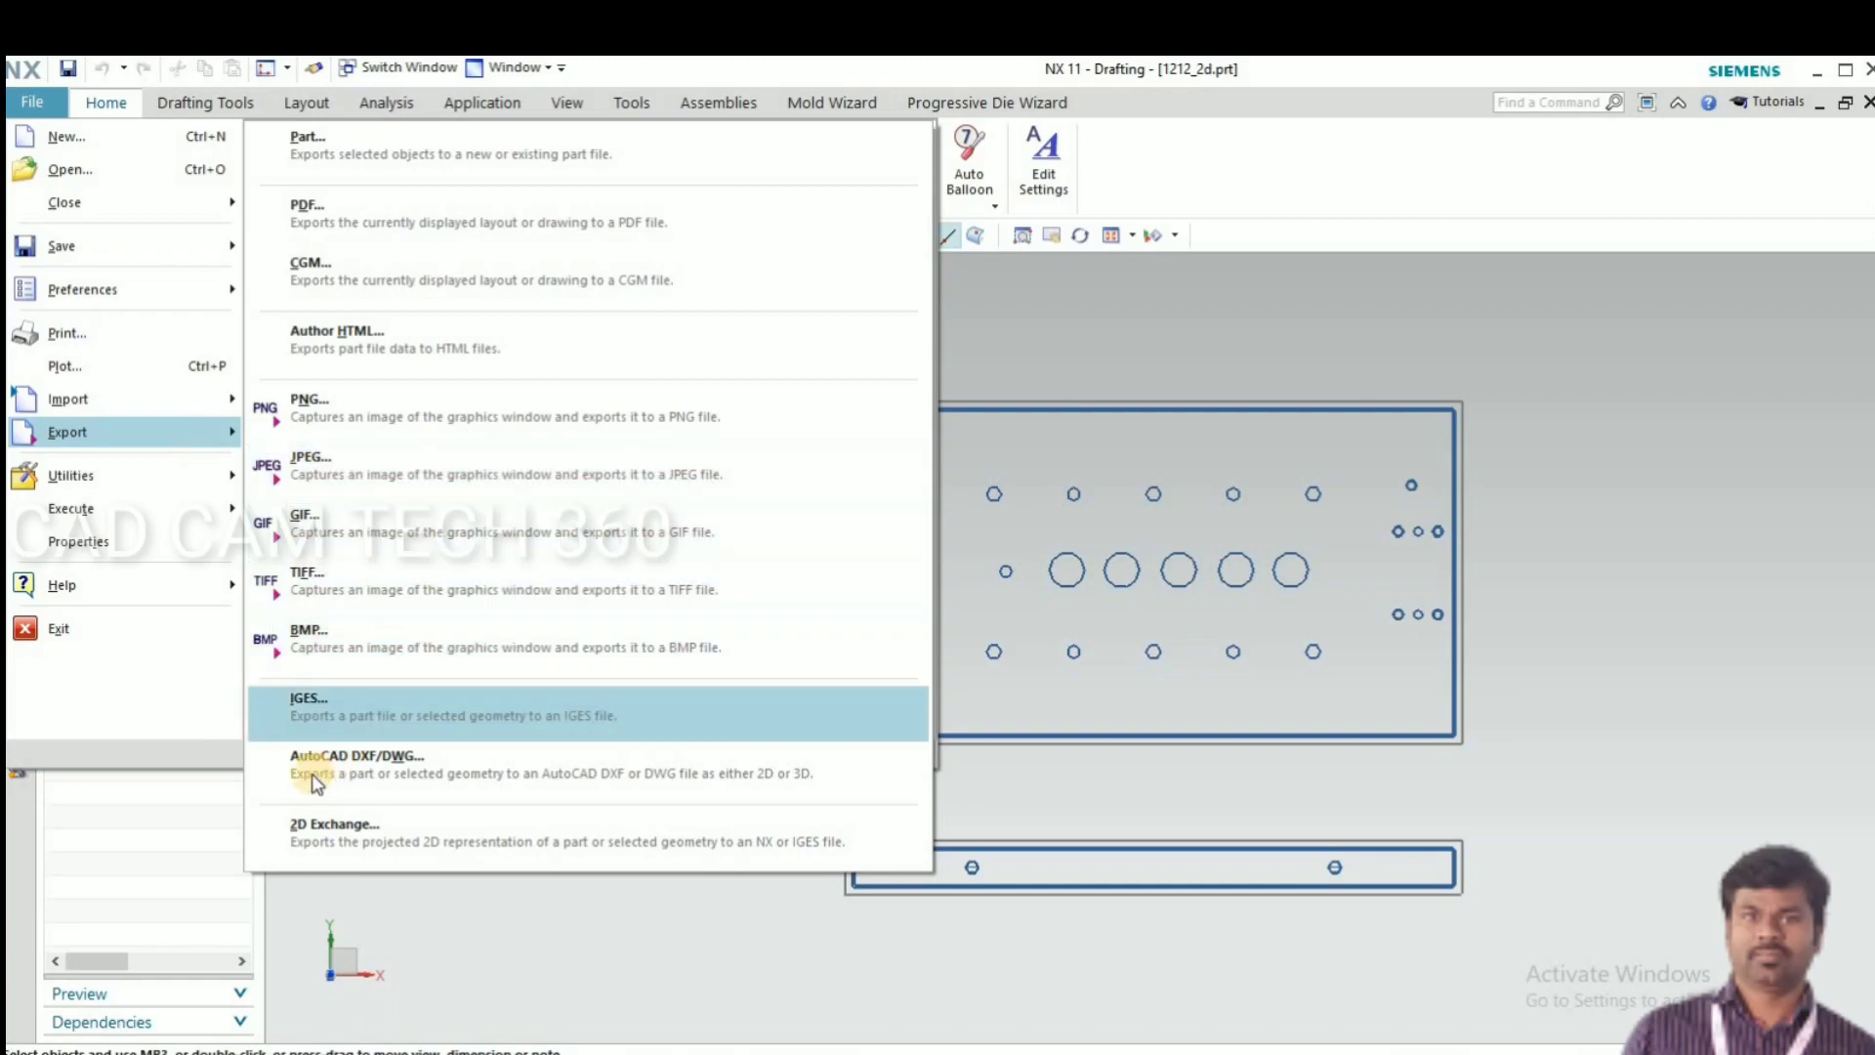
{"action": "left_click", "coordinate": [363, 765]}
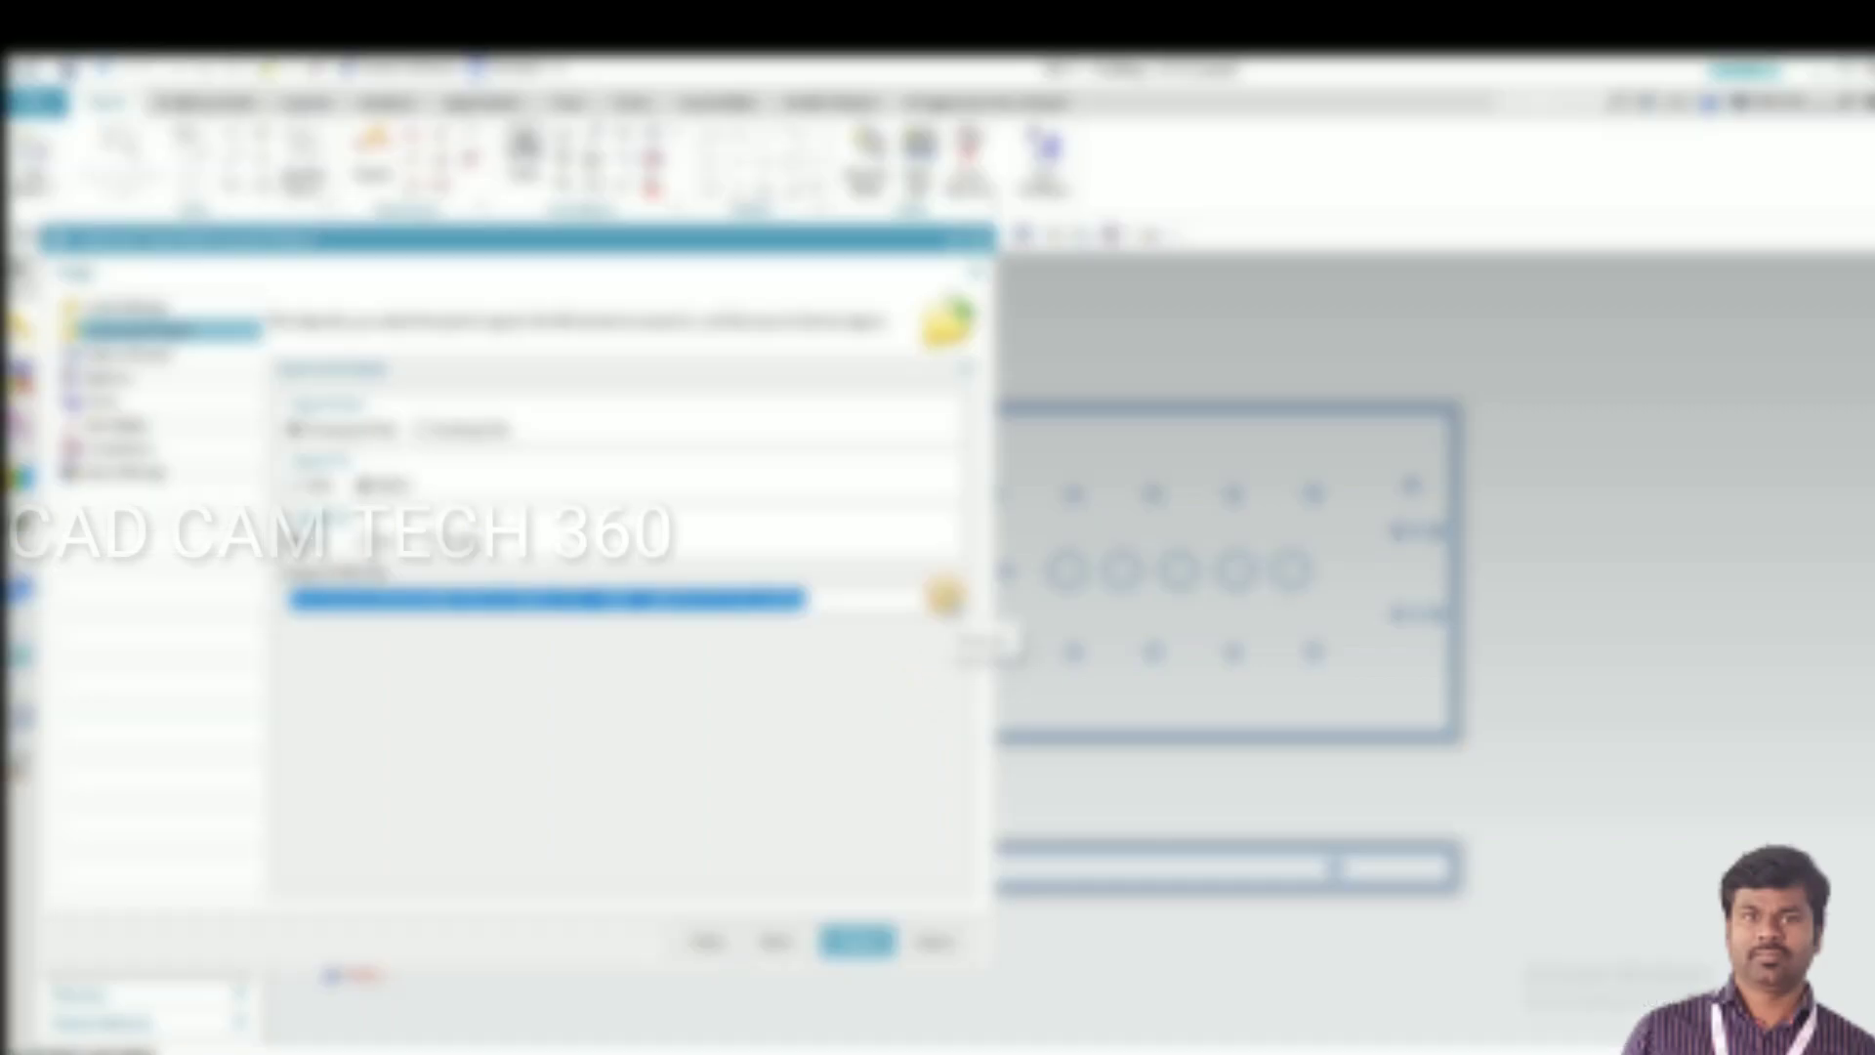
- Save the 1212_2d DWG output into the 6-6-2020 folder and run the export
{"action": "left_click", "coordinate": [946, 600]}
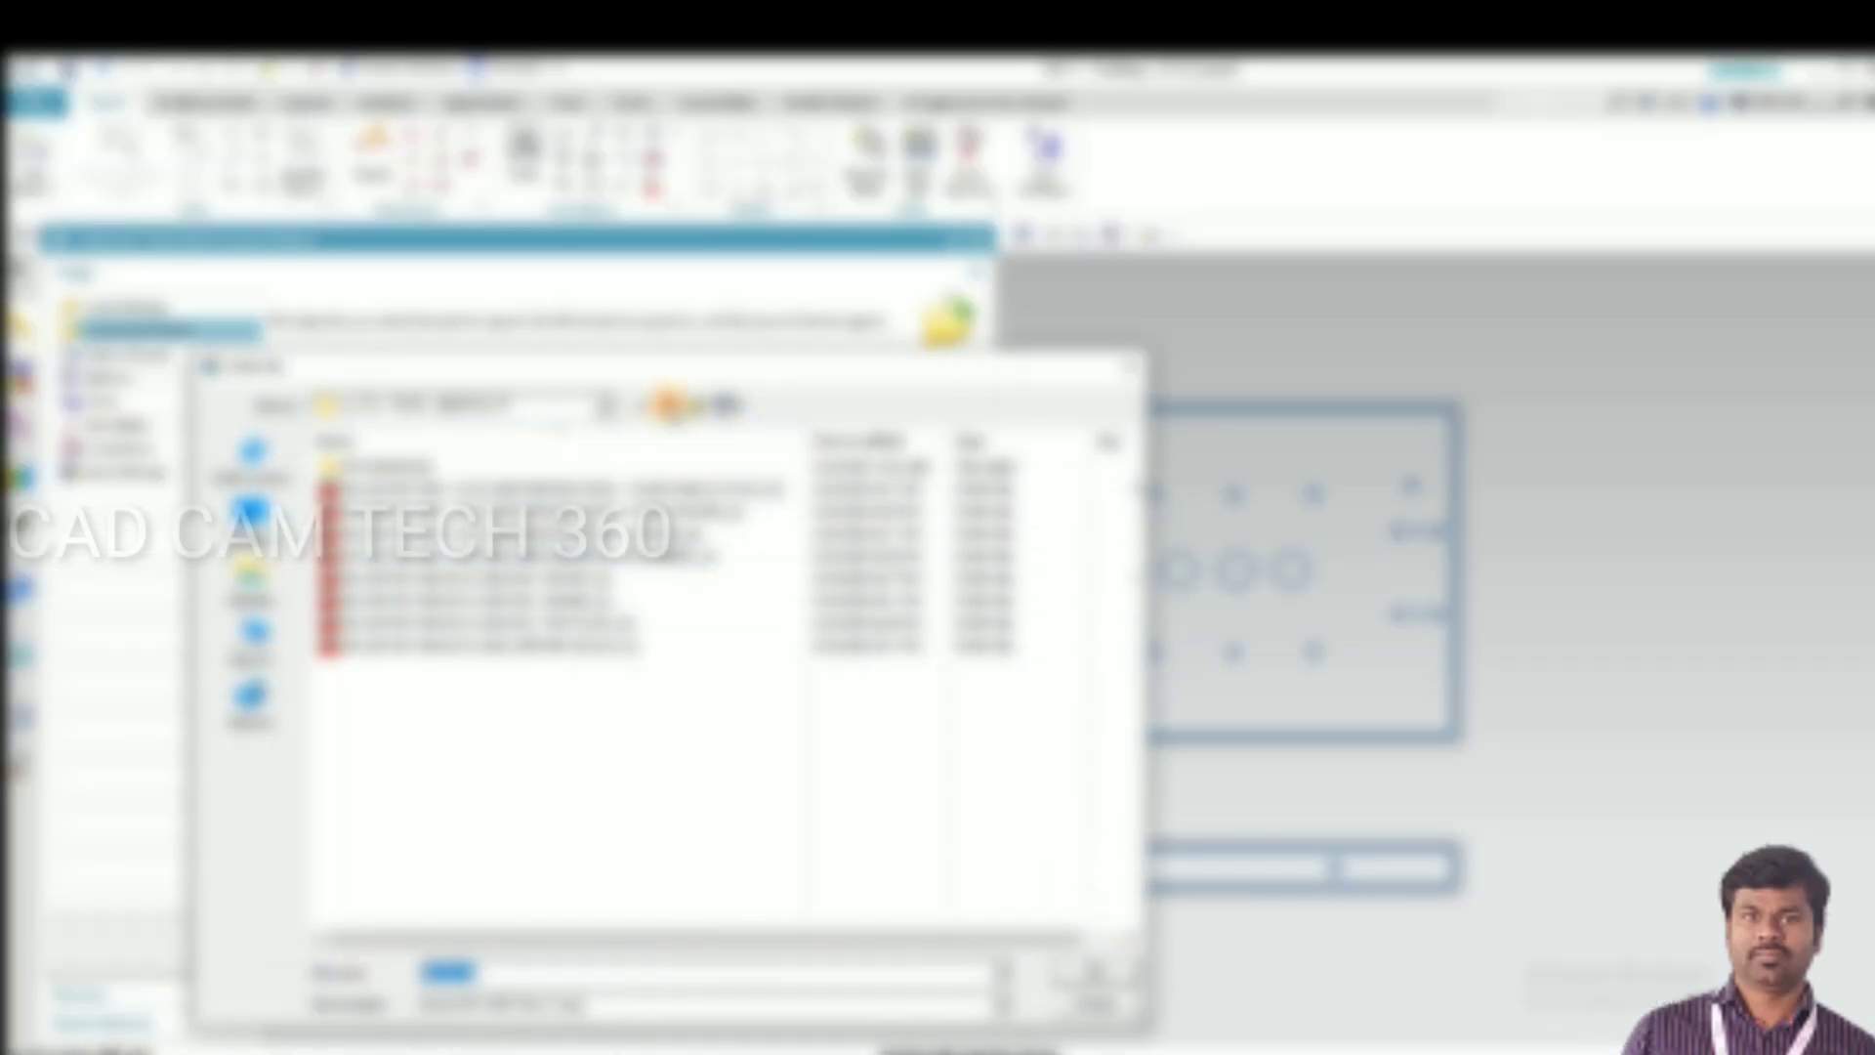
{"action": "left_click", "coordinate": [669, 403]}
{"action": "left_click", "coordinate": [669, 403]}
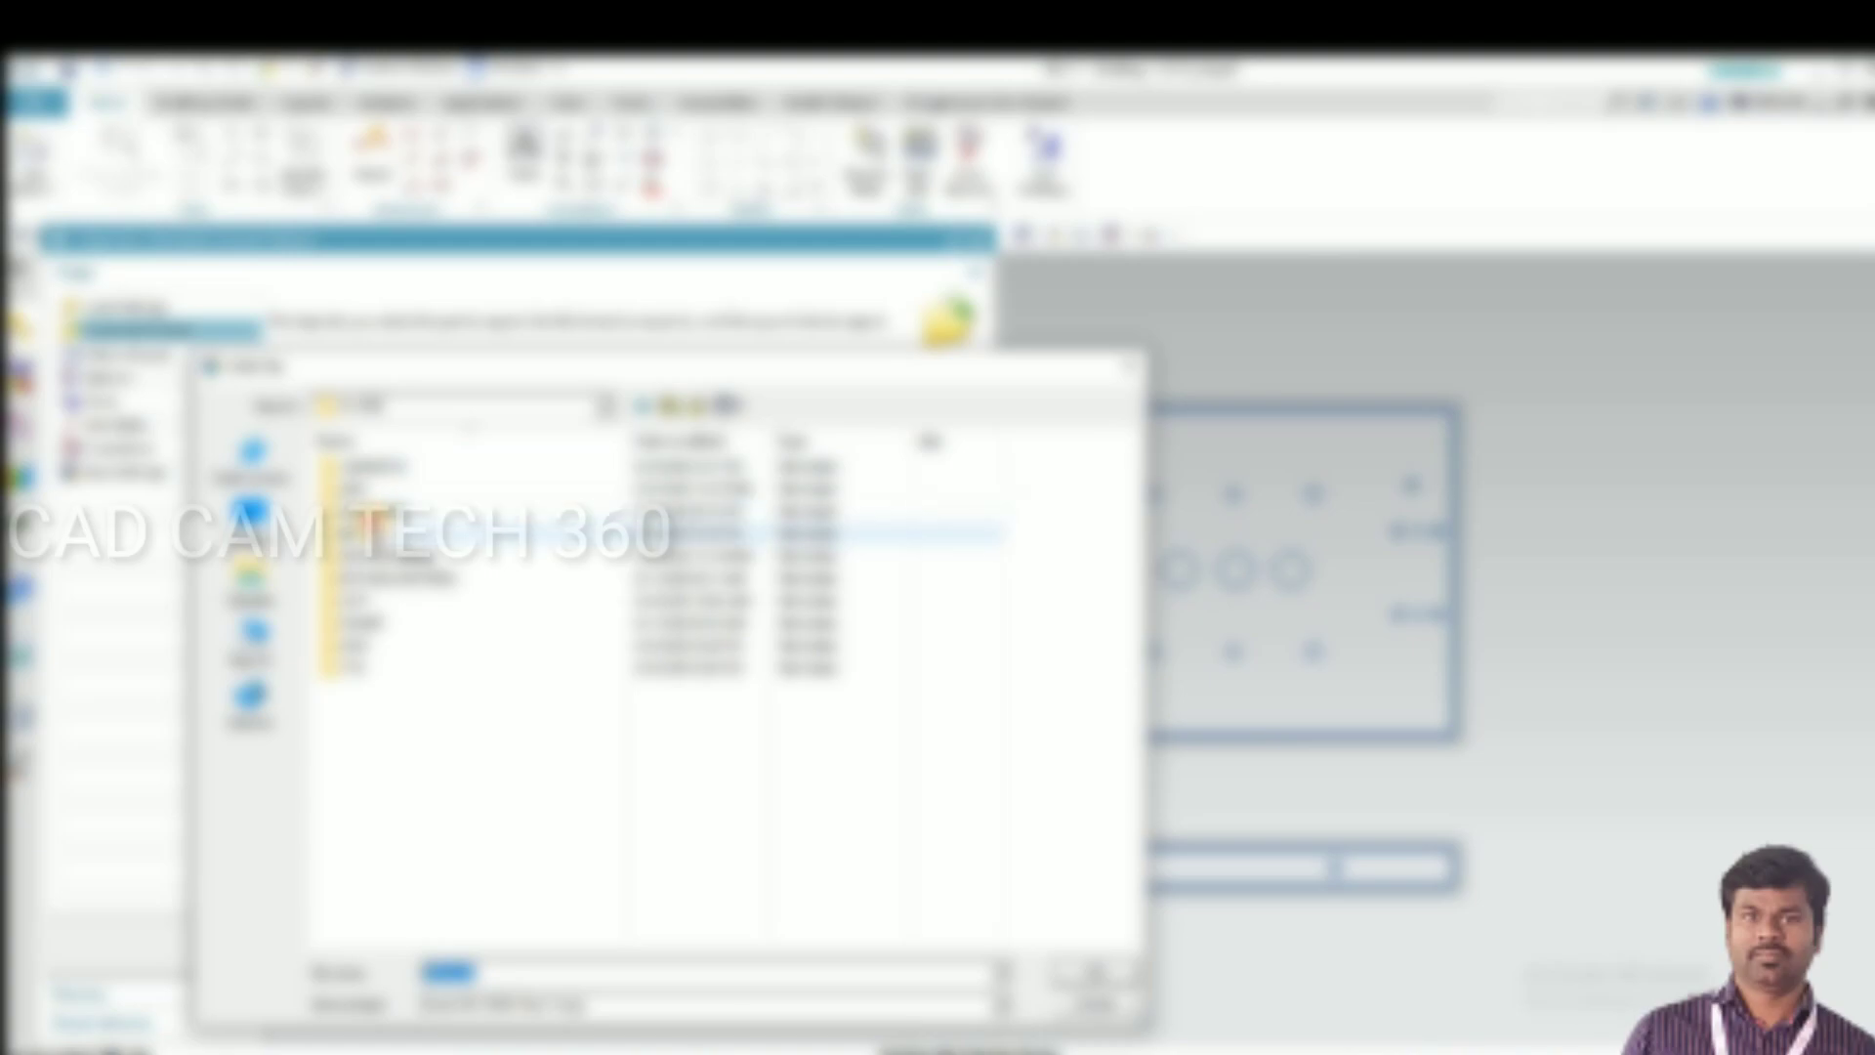
{"action": "double_click", "coordinate": [376, 579]}
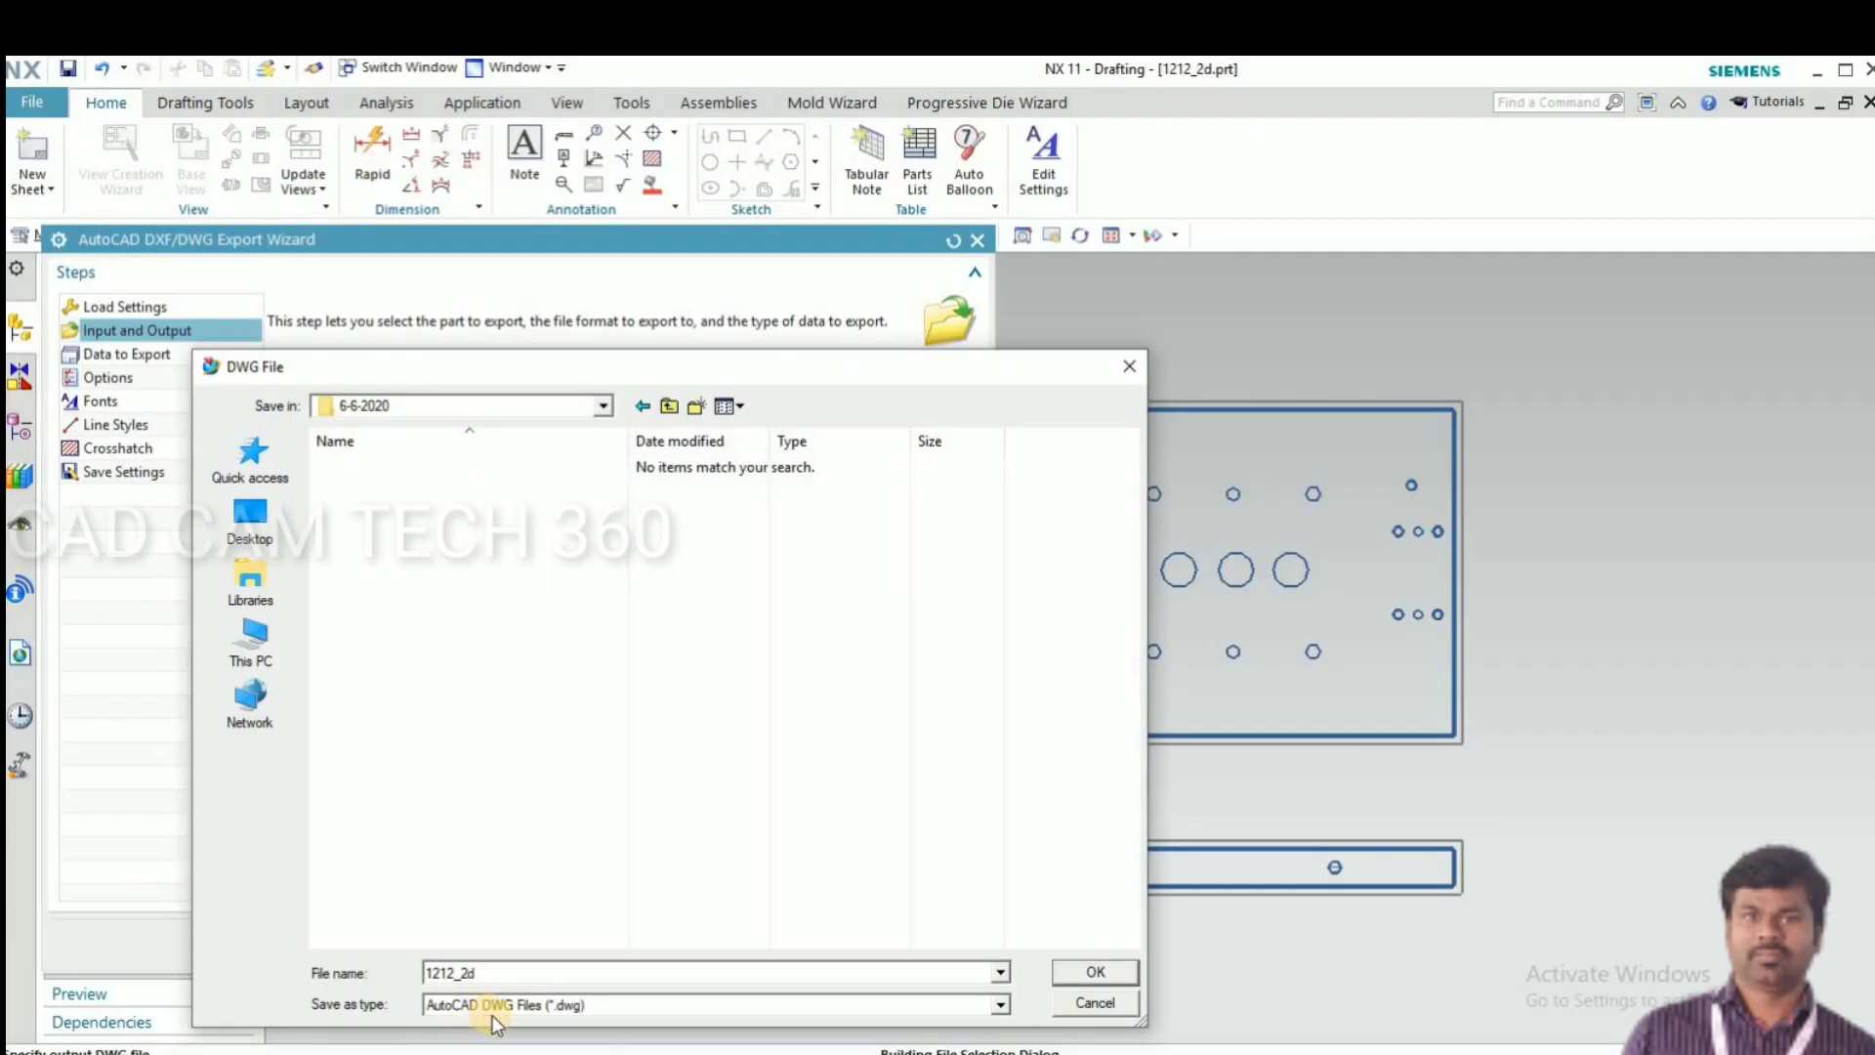
{"action": "left_click", "coordinate": [1090, 970]}
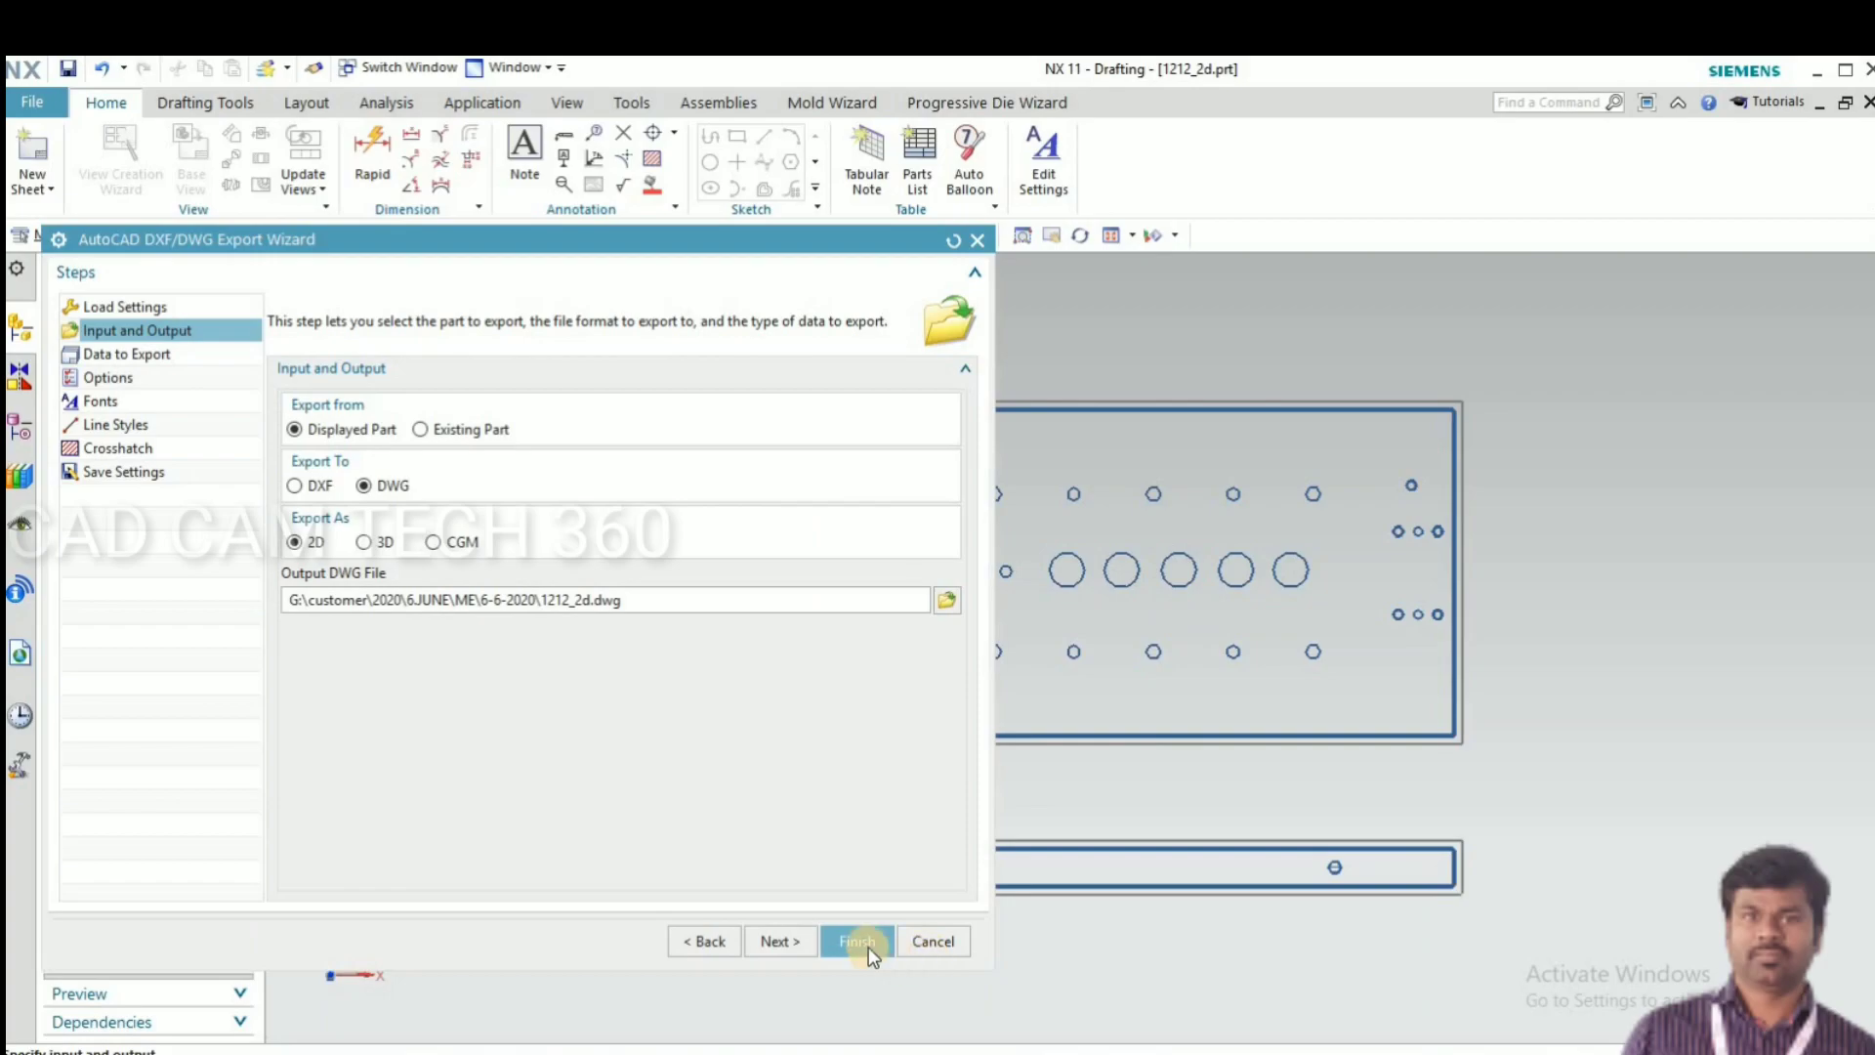
{"action": "left_click", "coordinate": [857, 938]}
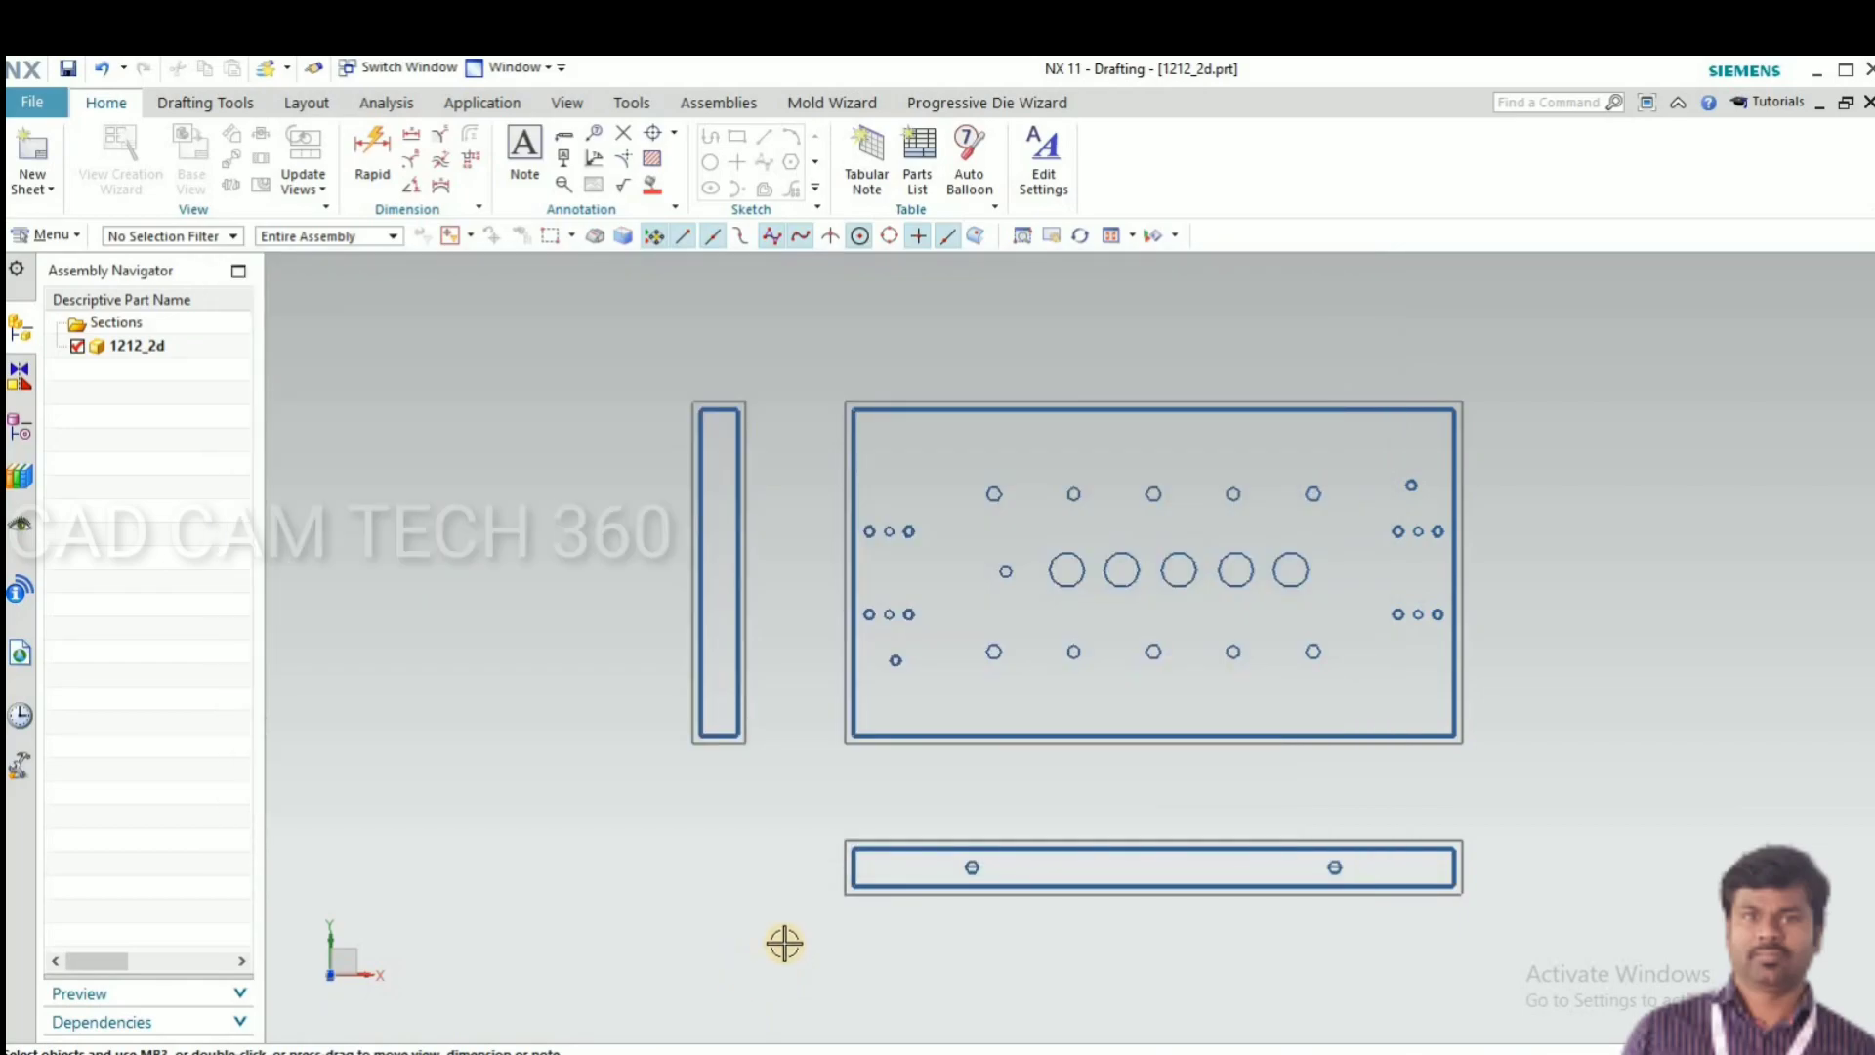
{"action": "scroll", "coordinate": [826, 606], "scroll_direction": "up", "scroll_amount": 2}
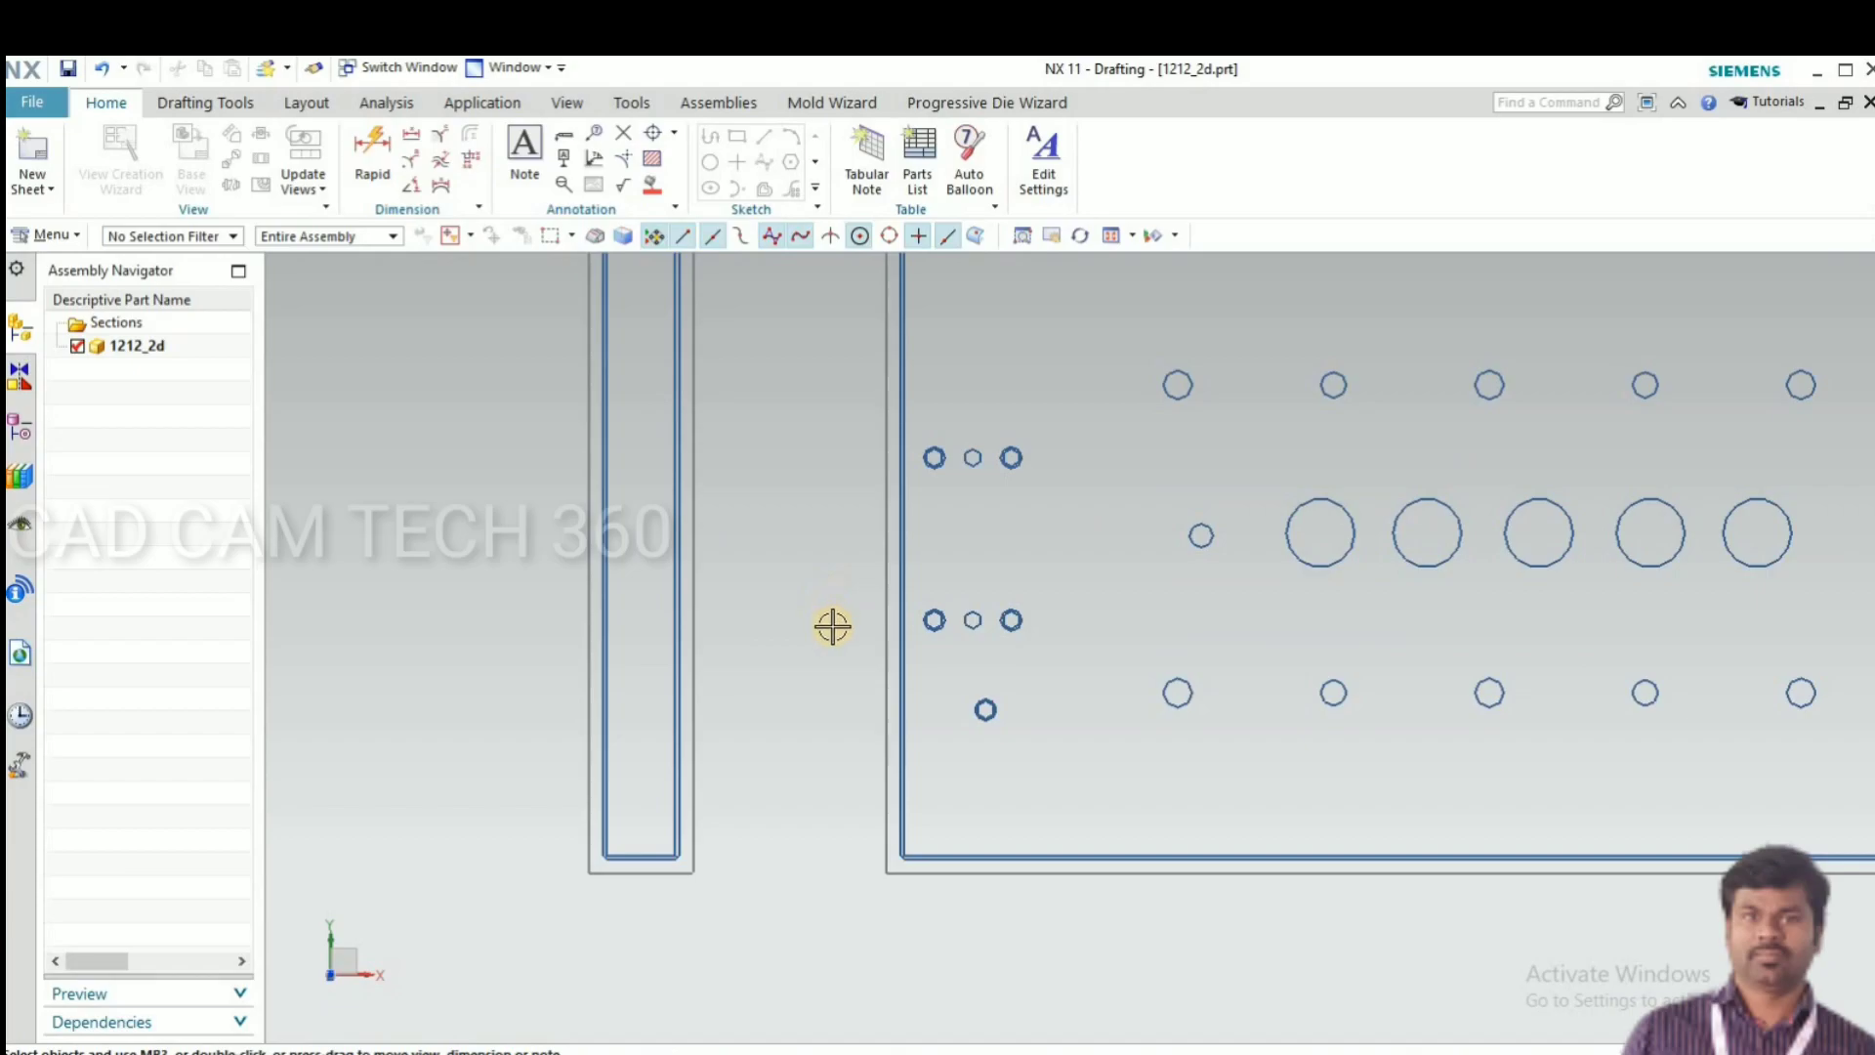
{"action": "scroll", "coordinate": [832, 628], "scroll_direction": "down", "scroll_amount": 3}
{"action": "scroll", "coordinate": [839, 618], "scroll_direction": "up", "scroll_amount": 1}
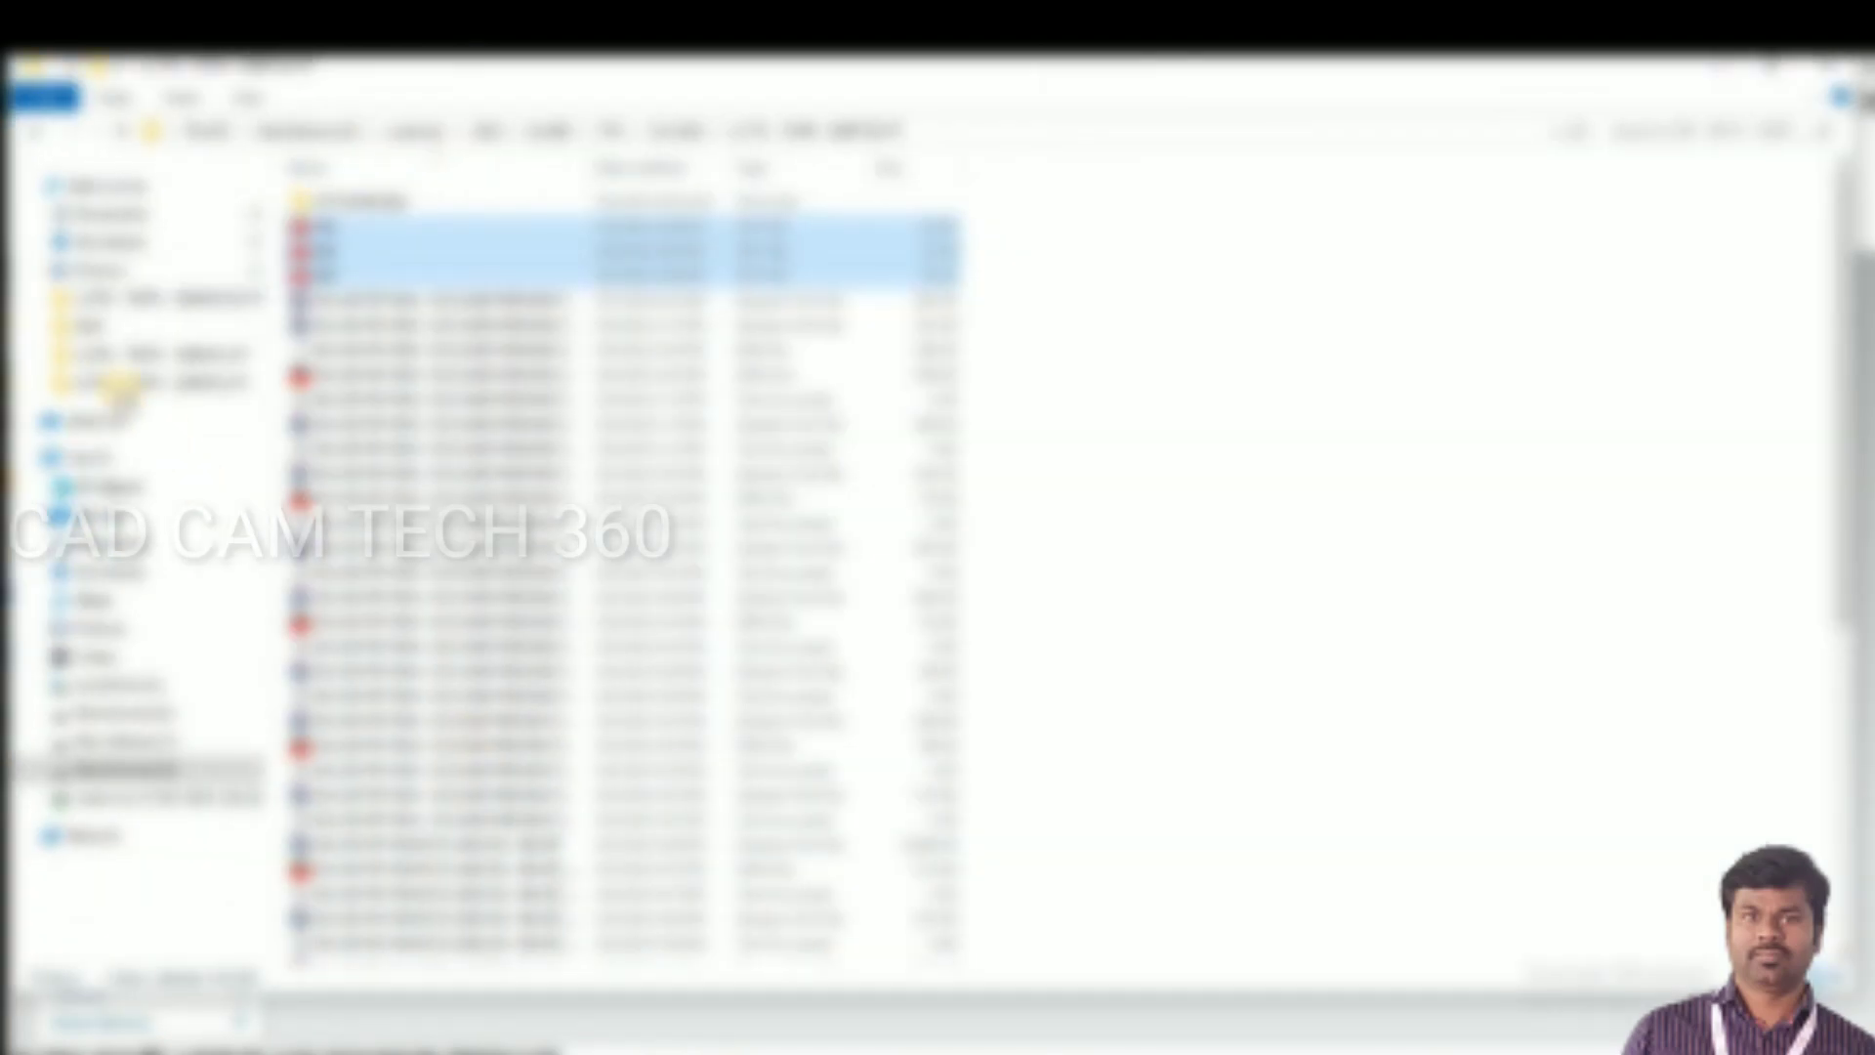
- Browse to G:\customer\2020\6JUNE\ME\6-6-2020 and open 1212_2d.dwg in AutoCAD 2013
{"action": "key", "text": "alt+Up"}
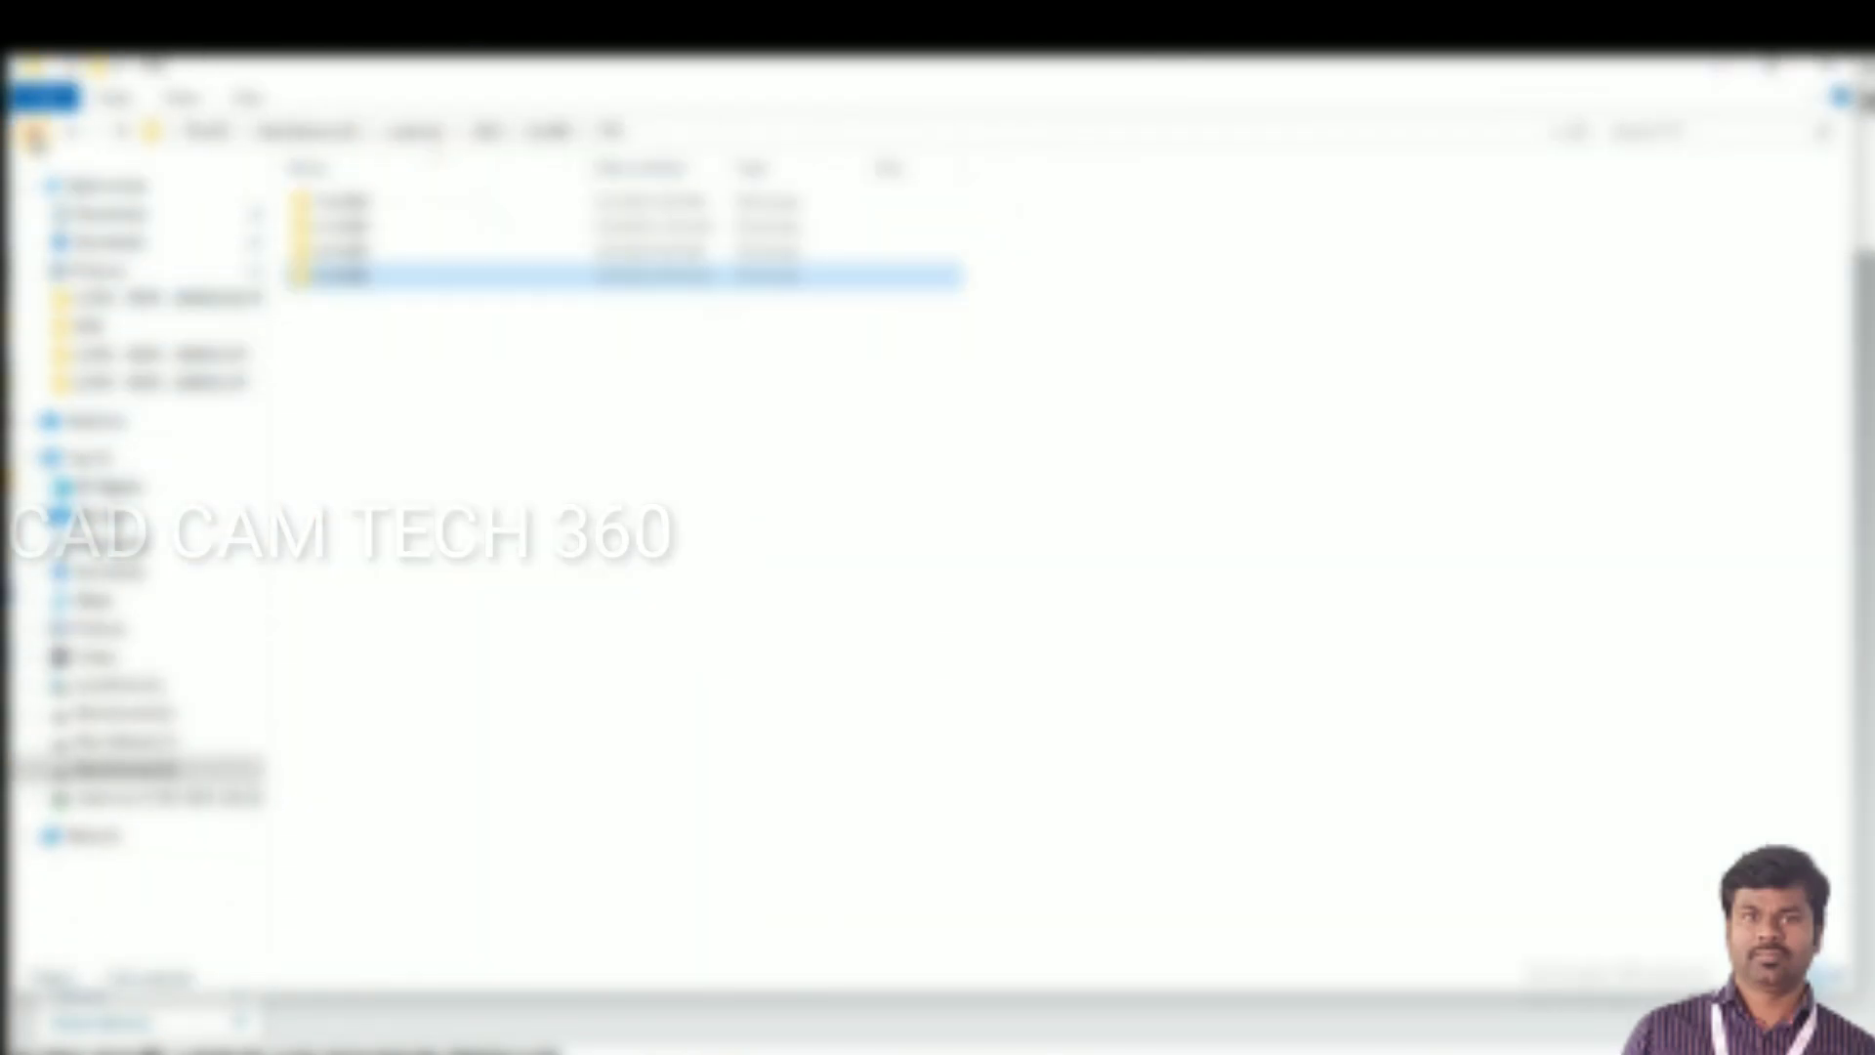
{"action": "key", "text": "alt+Up"}
{"action": "double_click", "coordinate": [323, 276]}
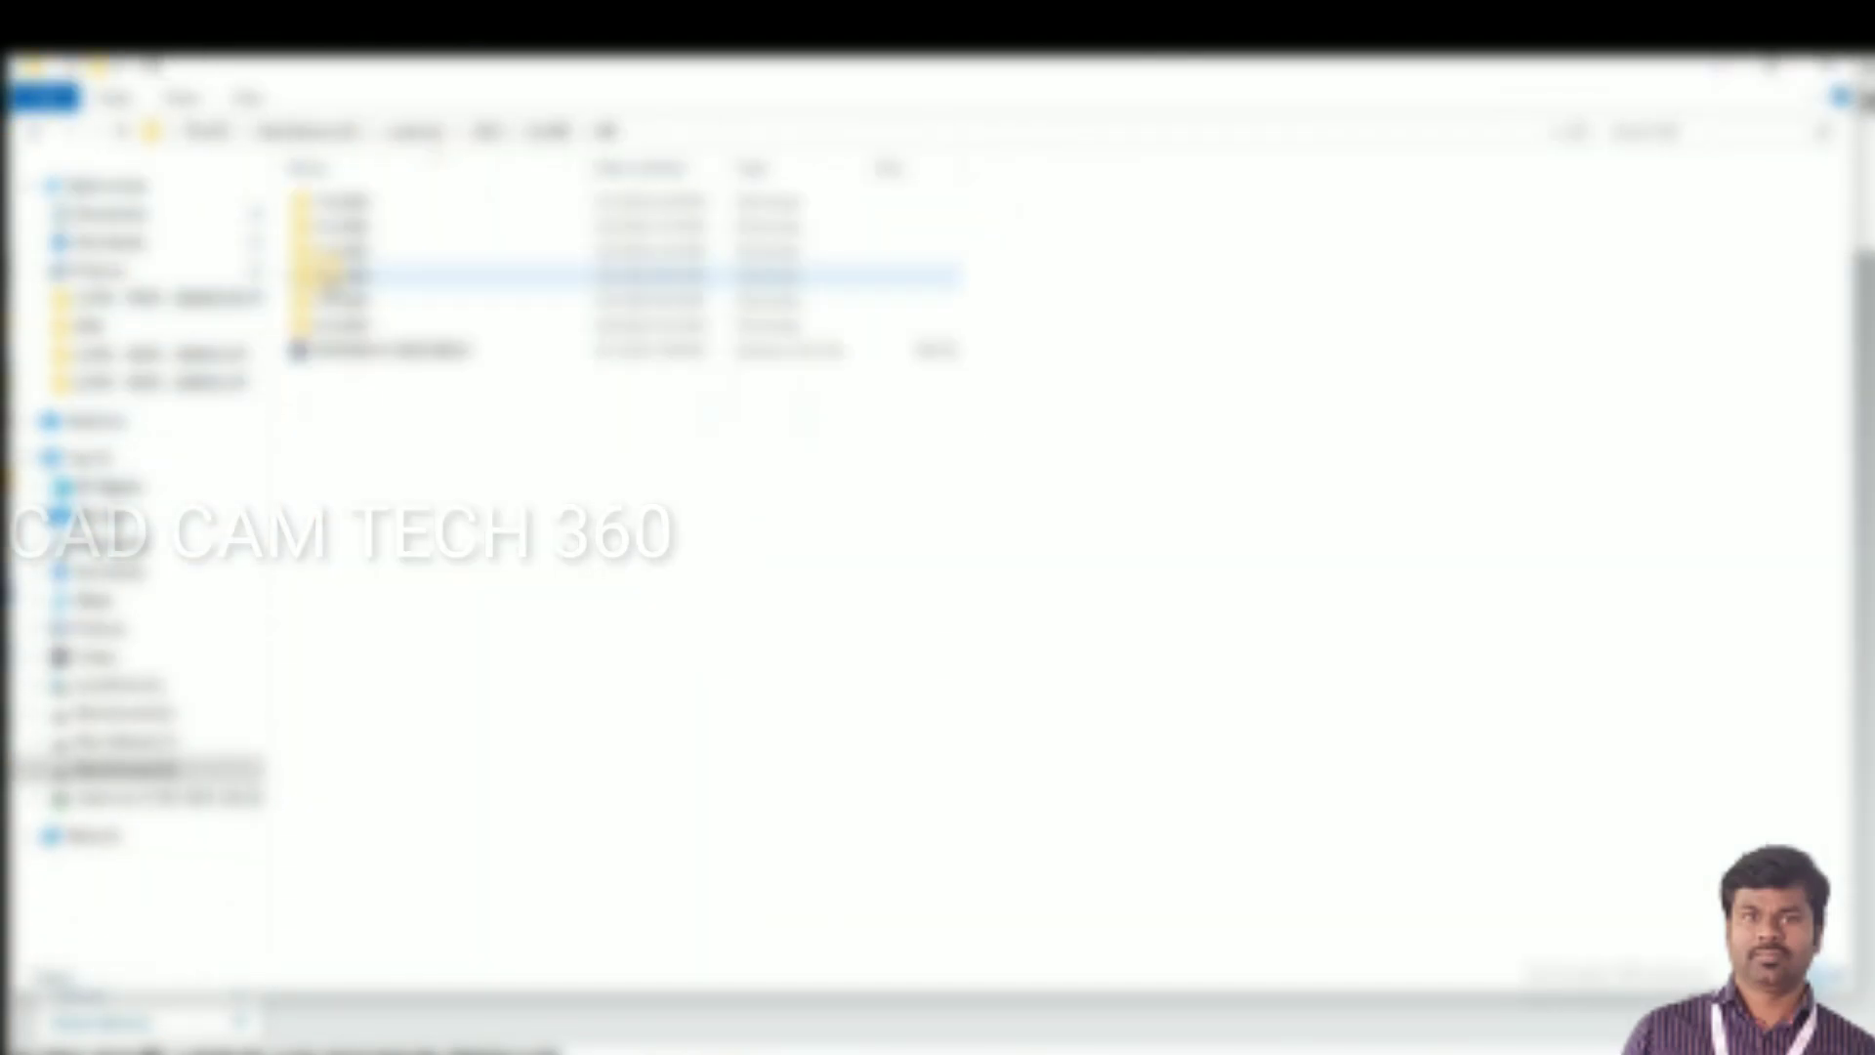
{"action": "double_click", "coordinate": [337, 325]}
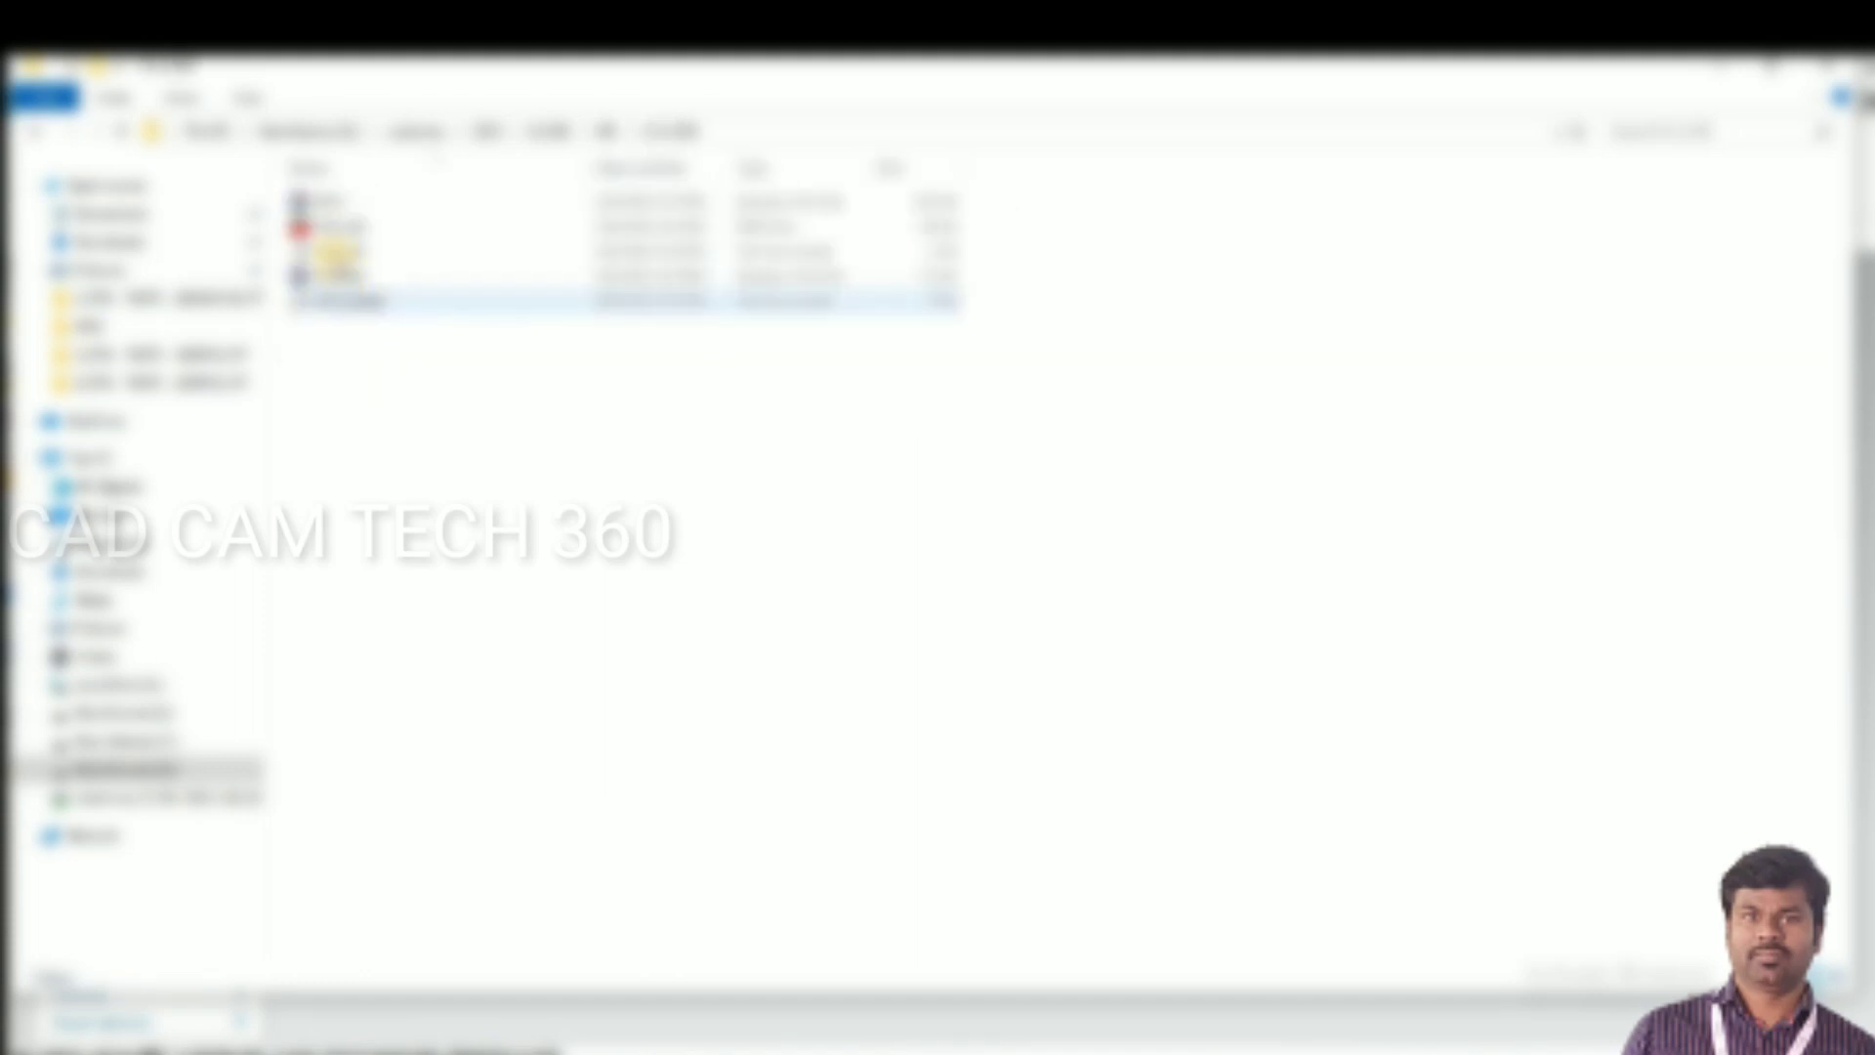
{"action": "double_click", "coordinate": [332, 227]}
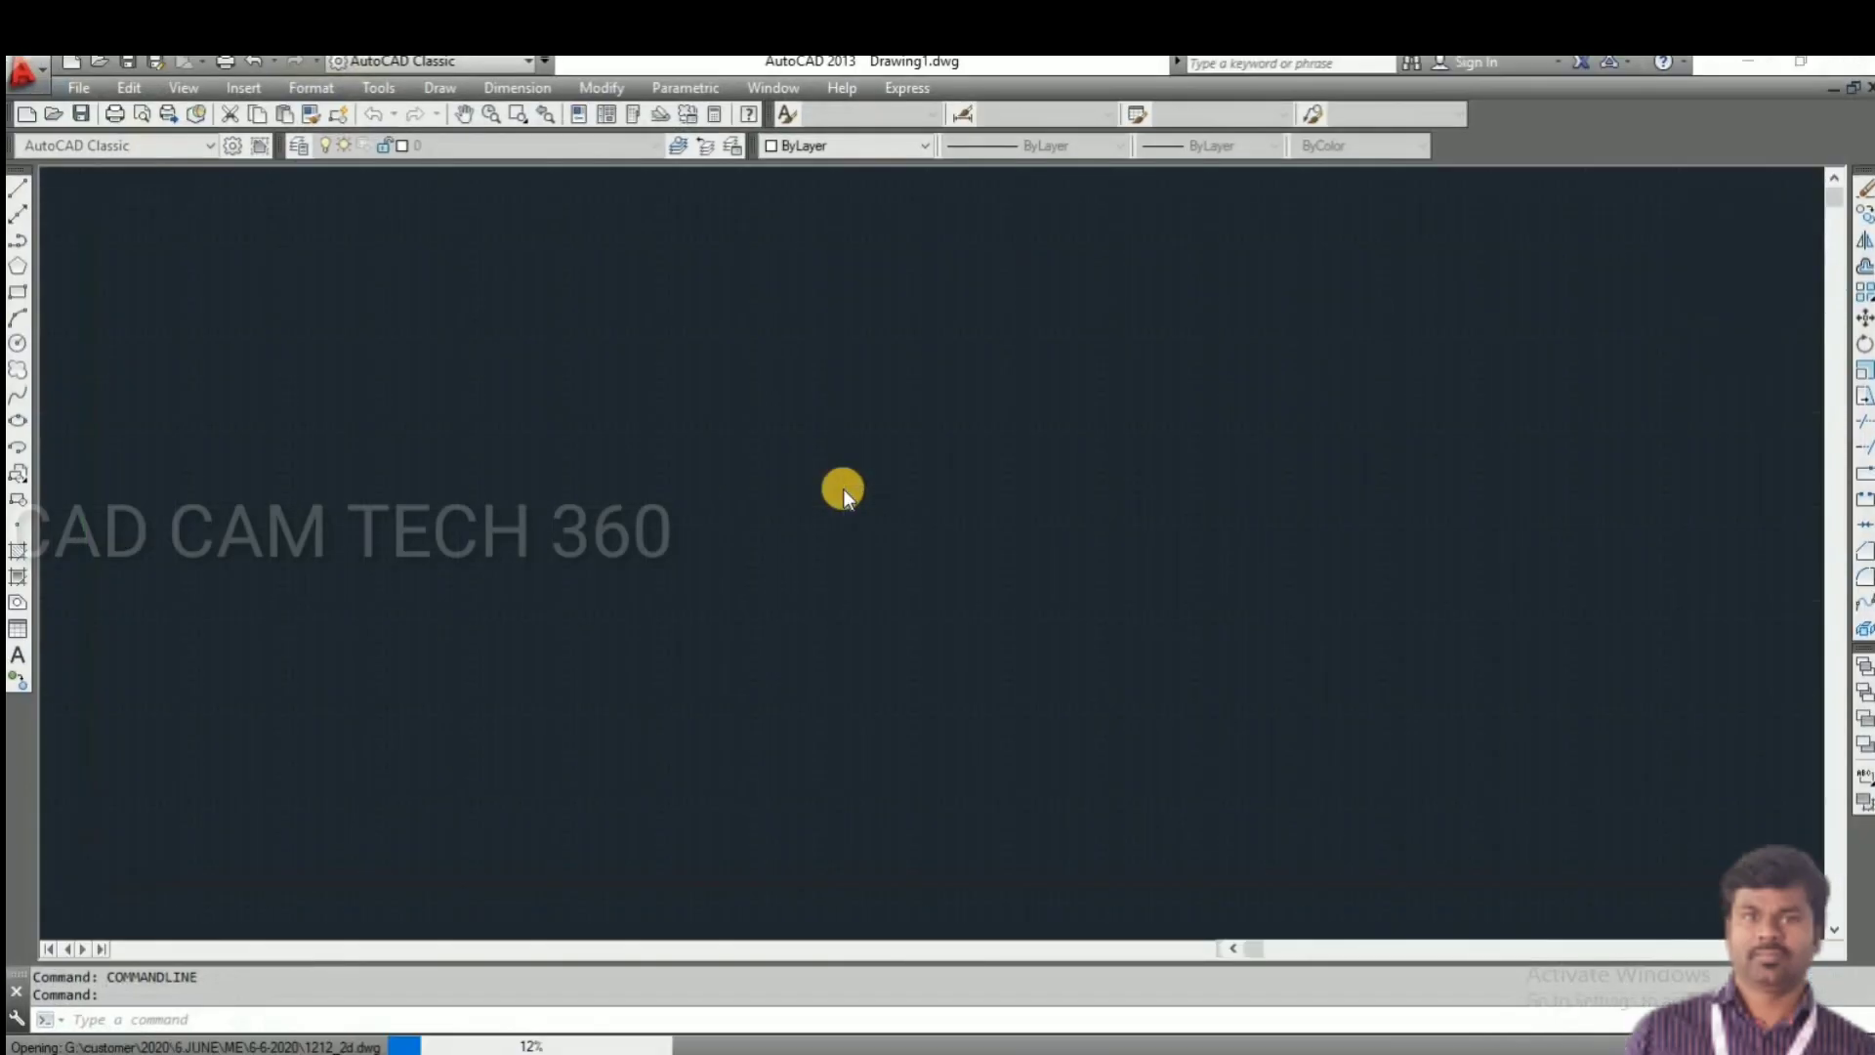
- Accept the foreign-DWG warning and delete the outer border rectangle
{"action": "left_click", "coordinate": [827, 495]}
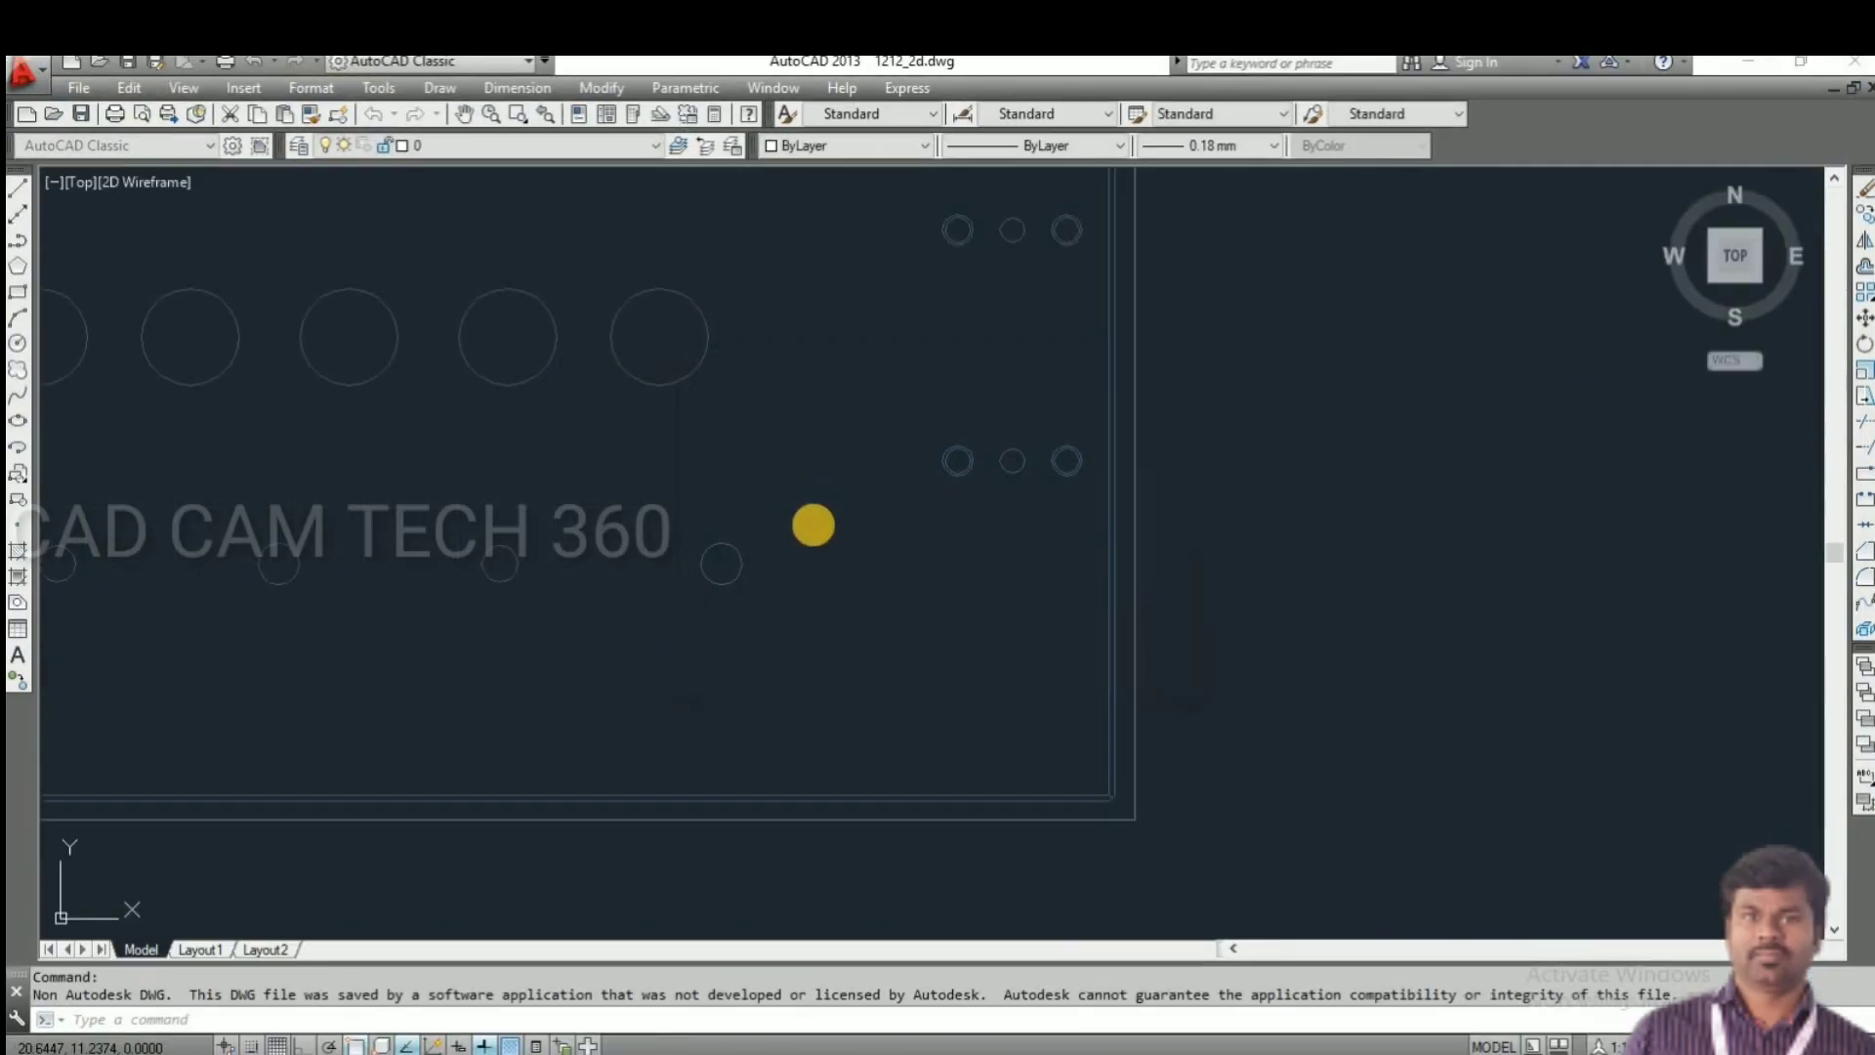
{"action": "scroll", "coordinate": [893, 551], "scroll_direction": "down", "scroll_amount": 6}
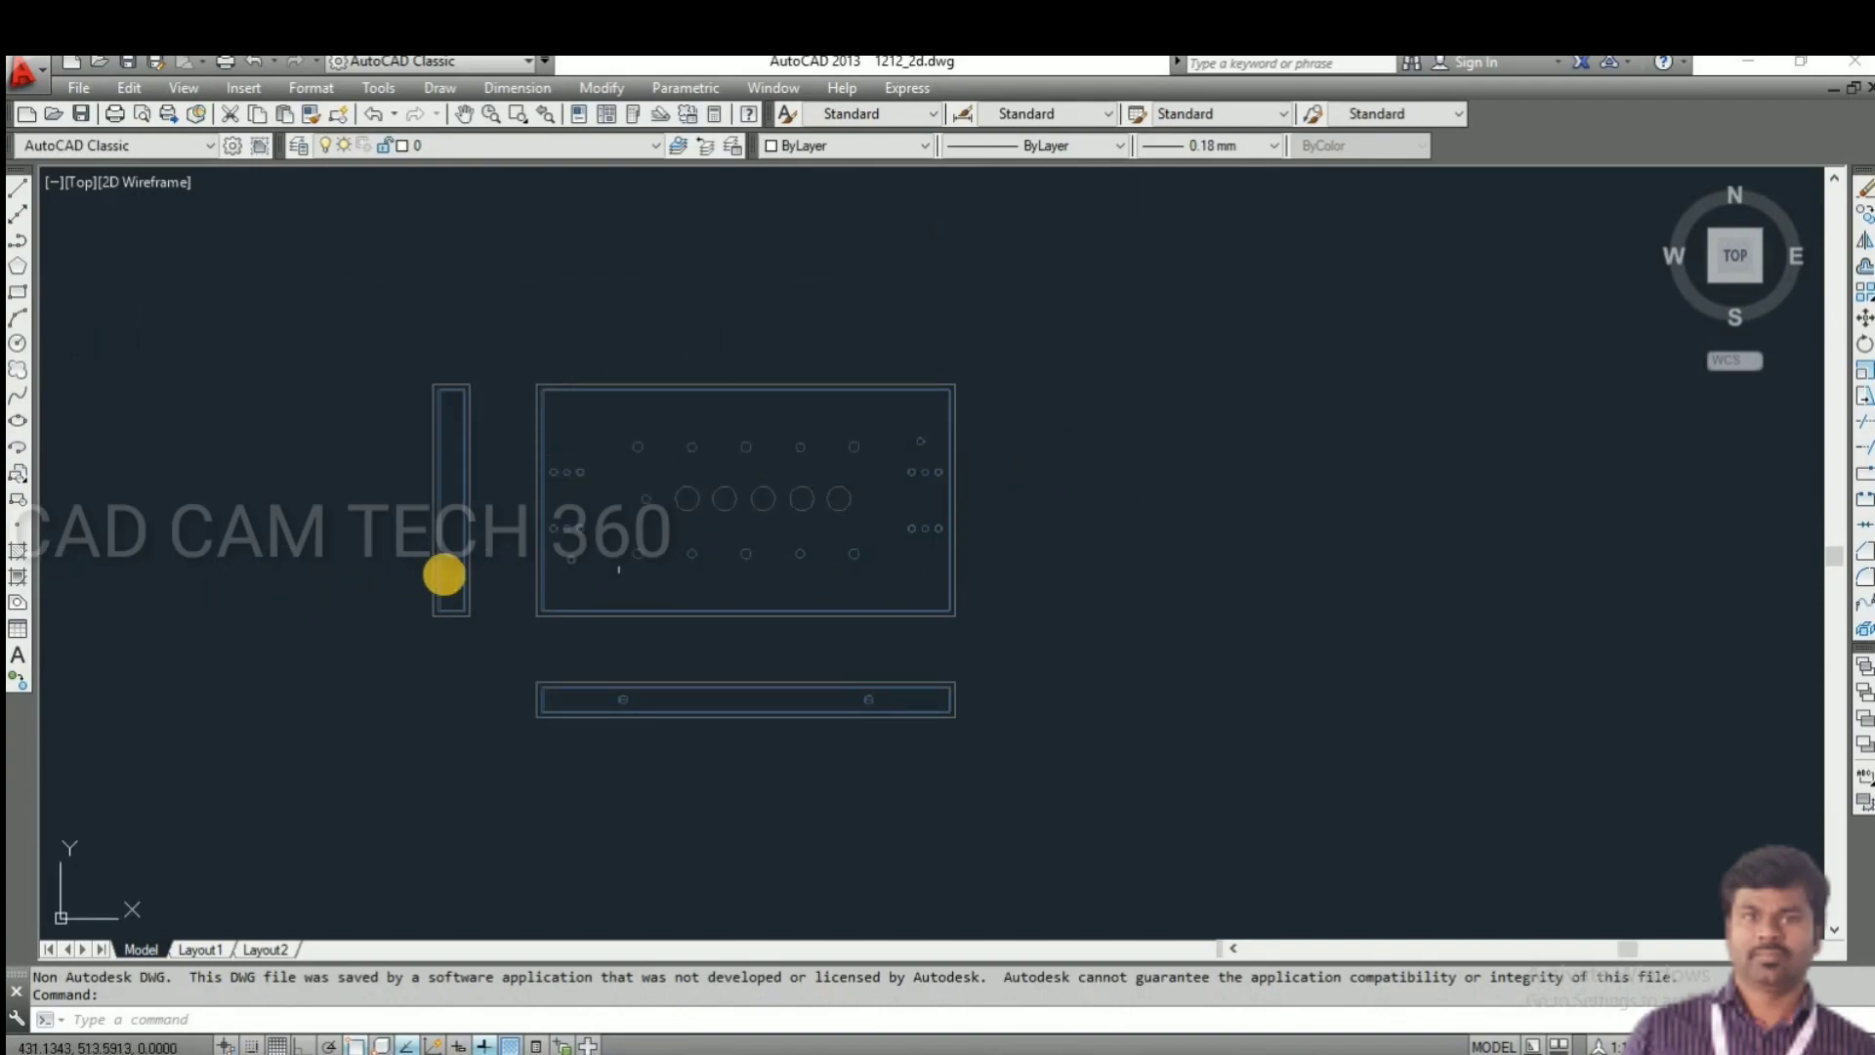
{"action": "scroll", "coordinate": [518, 586], "scroll_direction": "up", "scroll_amount": 8}
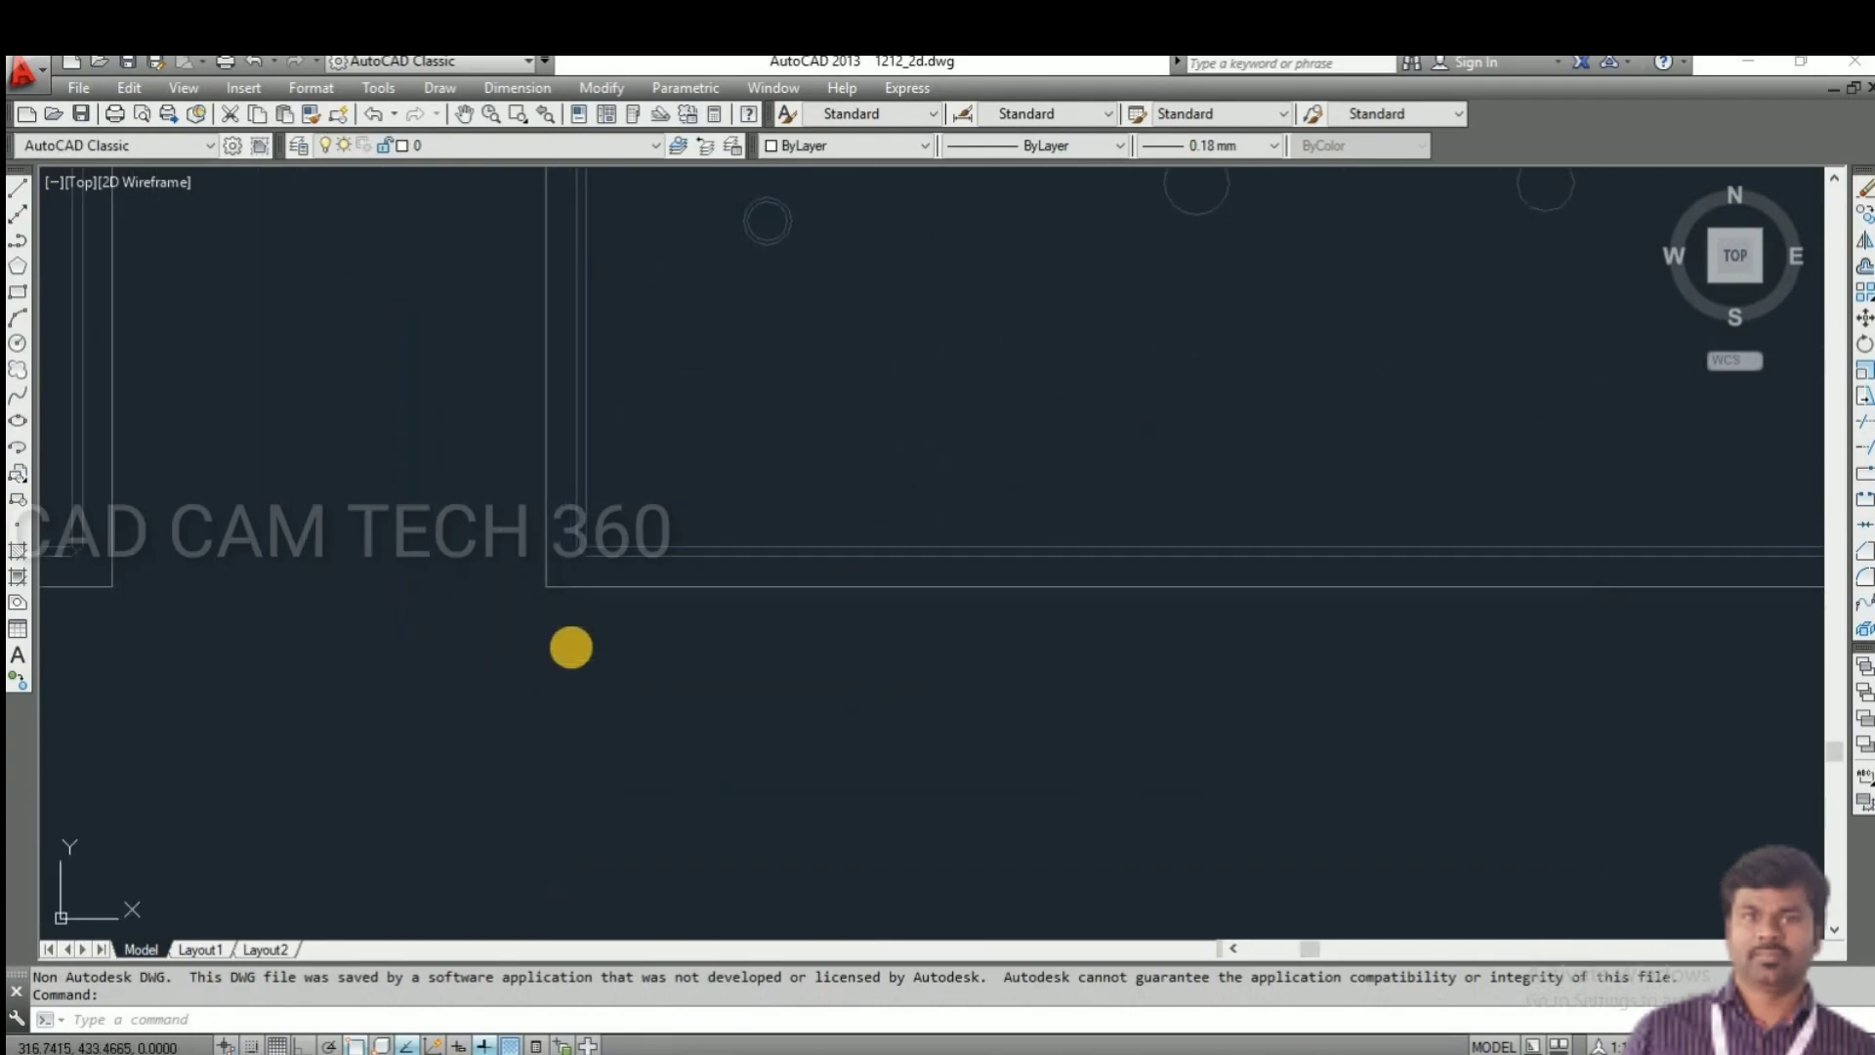
{"action": "left_click", "coordinate": [574, 640]}
{"action": "left_click", "coordinate": [516, 549]}
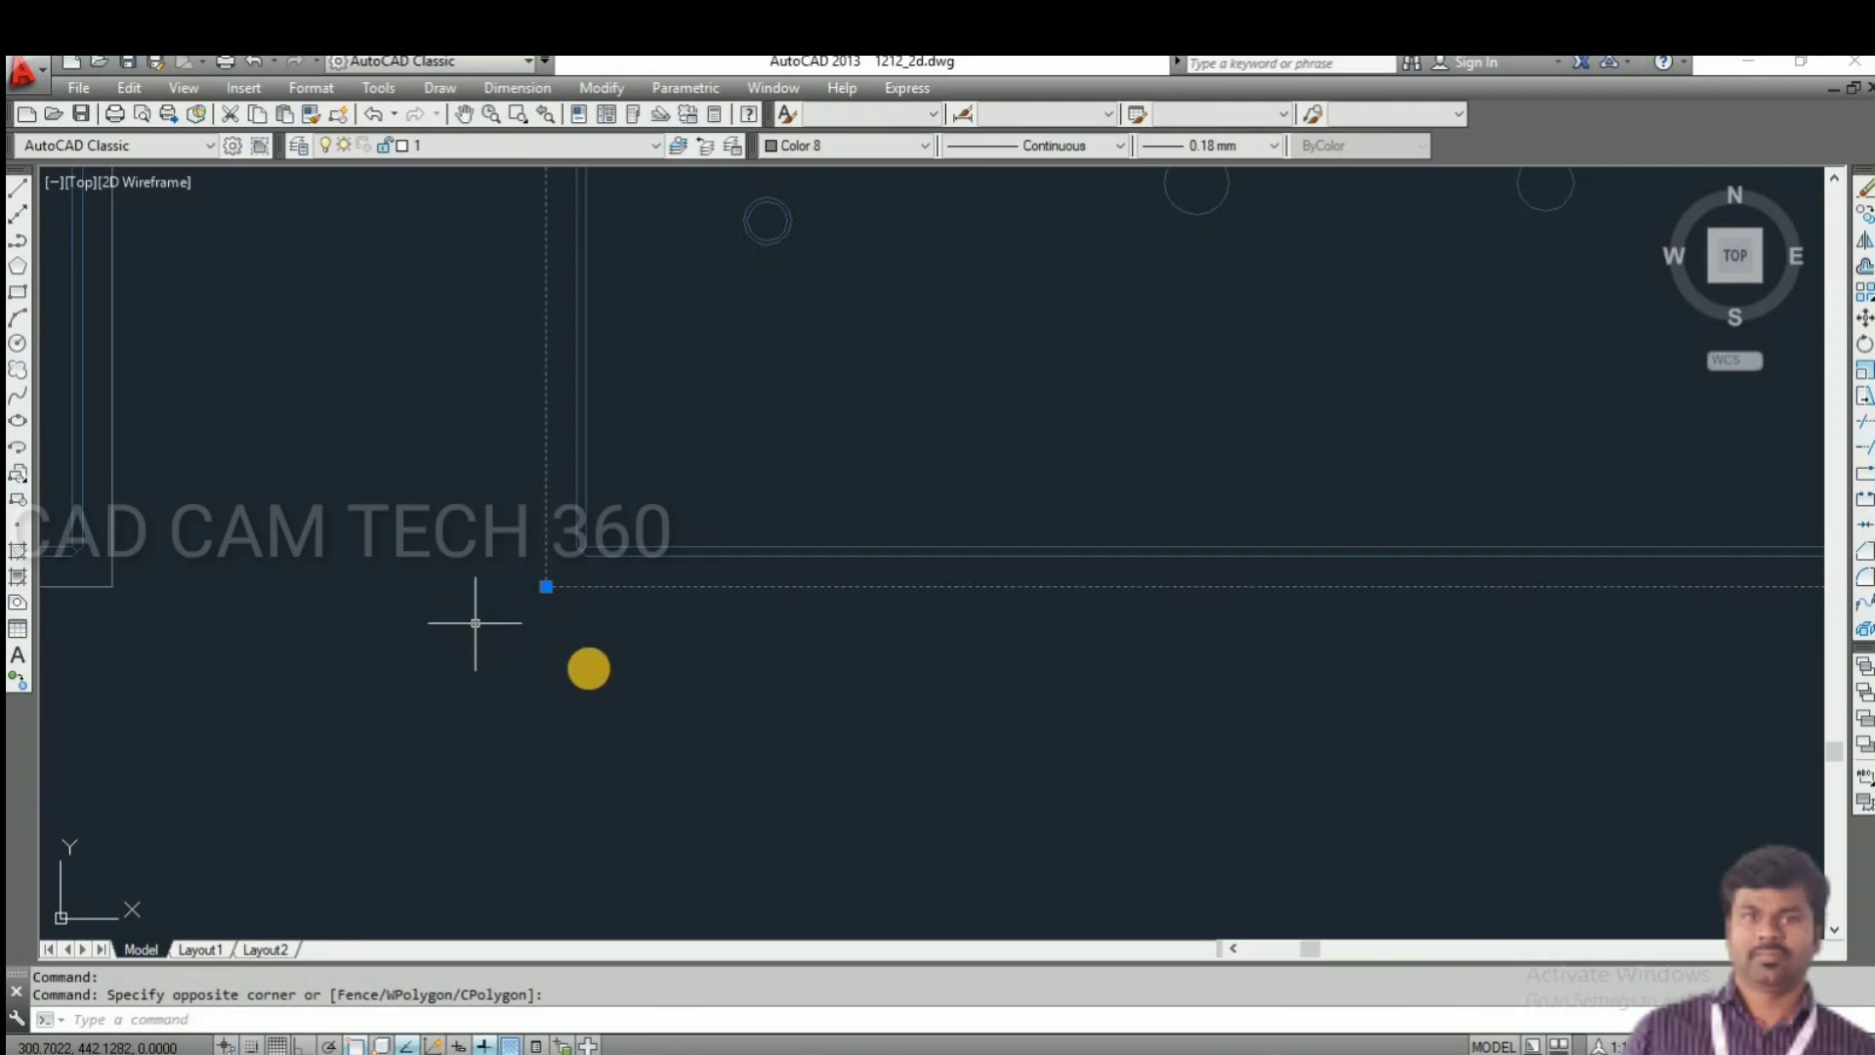
{"action": "key", "text": "Delete"}
{"action": "key", "text": "Escape"}
{"action": "key", "text": "Escape"}
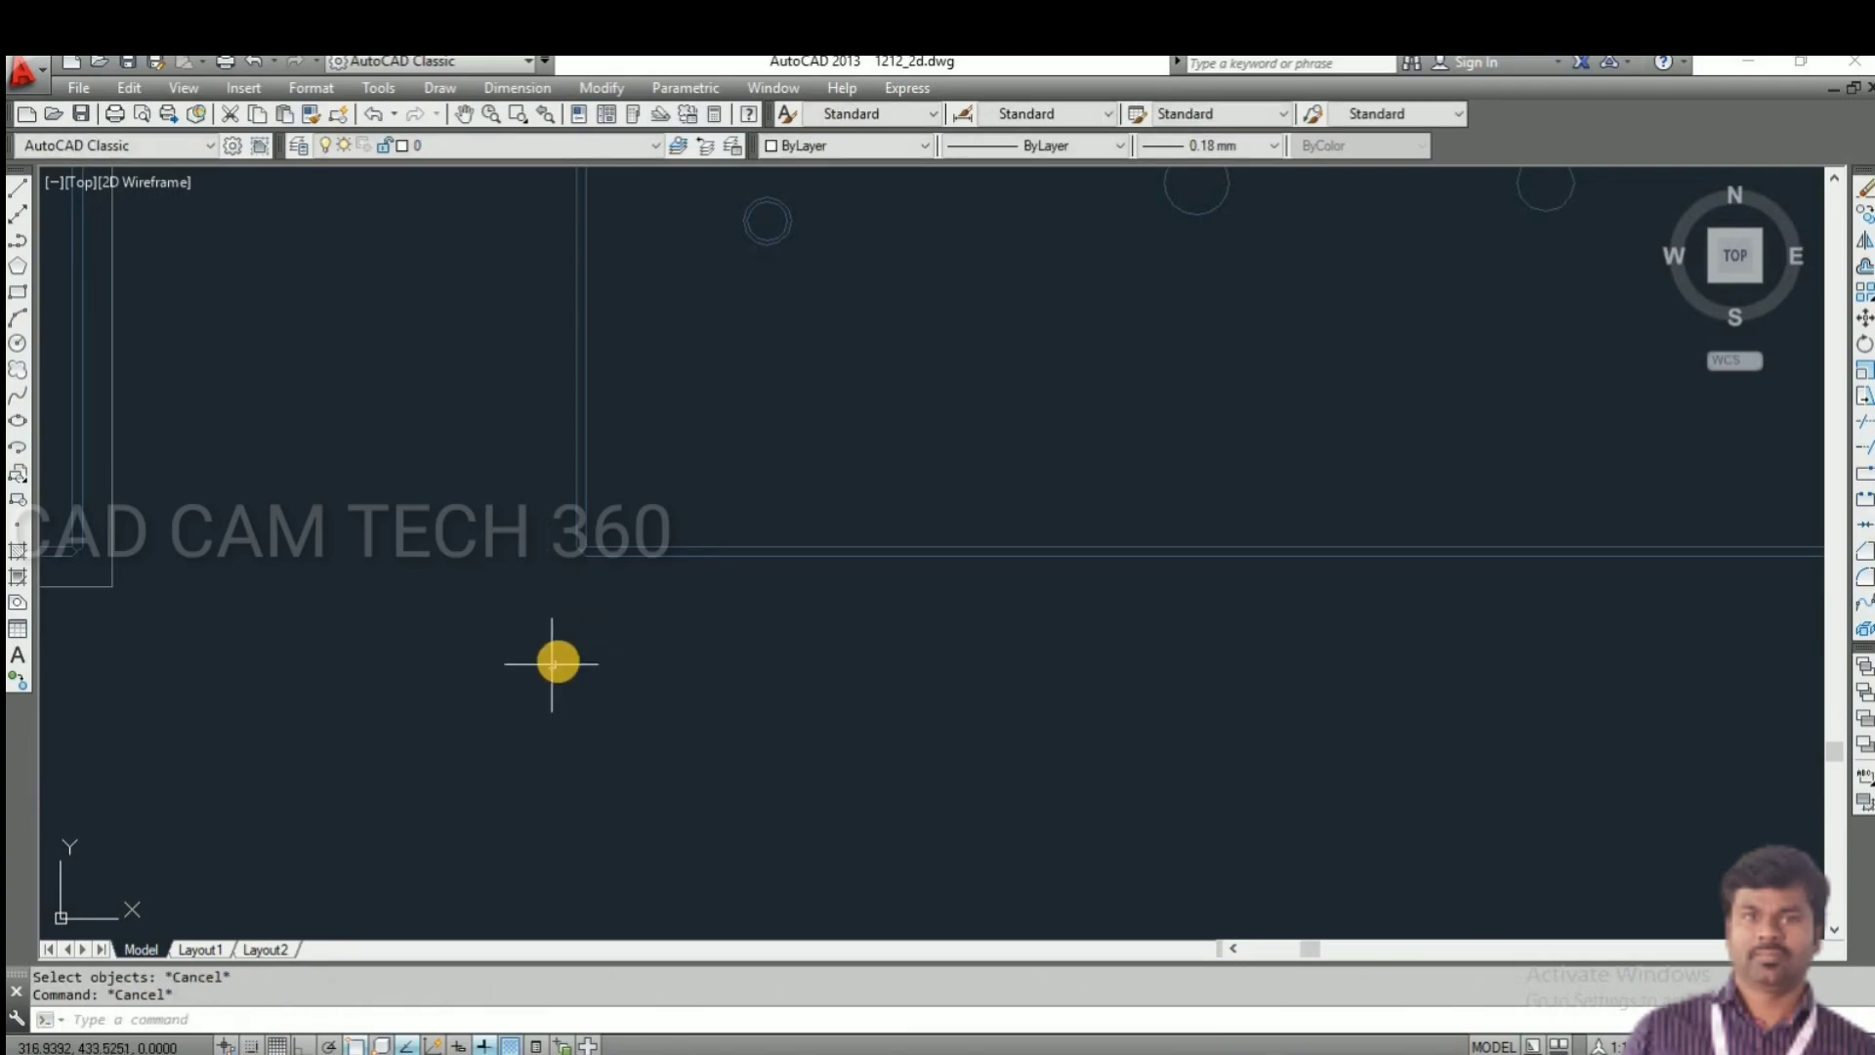
- Erase the two stray edge lines and the top and left border edges with E
{"action": "scroll", "coordinate": [552, 664], "scroll_direction": "down", "scroll_amount": 6}
{"action": "scroll", "coordinate": [854, 397], "scroll_direction": "up", "scroll_amount": 5}
{"action": "left_click", "coordinate": [930, 459]}
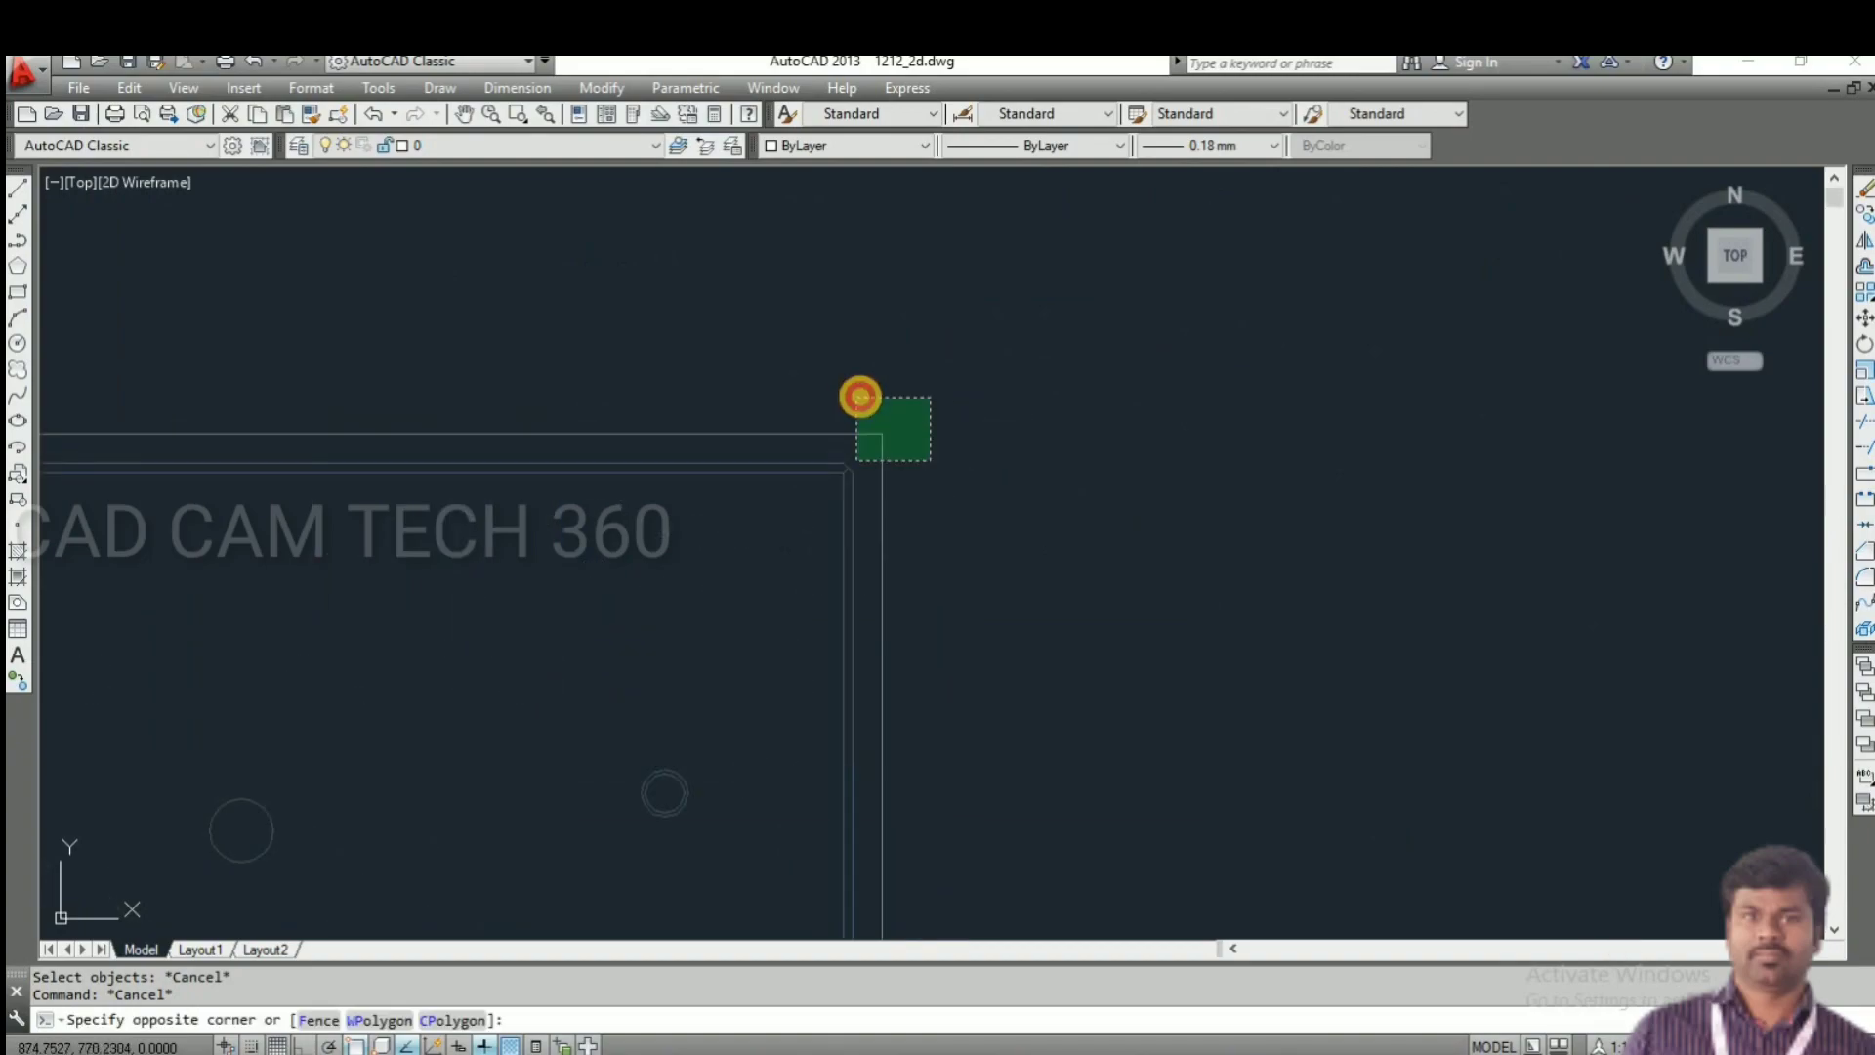
{"action": "left_click", "coordinate": [860, 397]}
{"action": "type", "text": "e"}
{"action": "key", "text": "Return"}
{"action": "scroll", "coordinate": [921, 398], "scroll_direction": "down", "scroll_amount": 6}
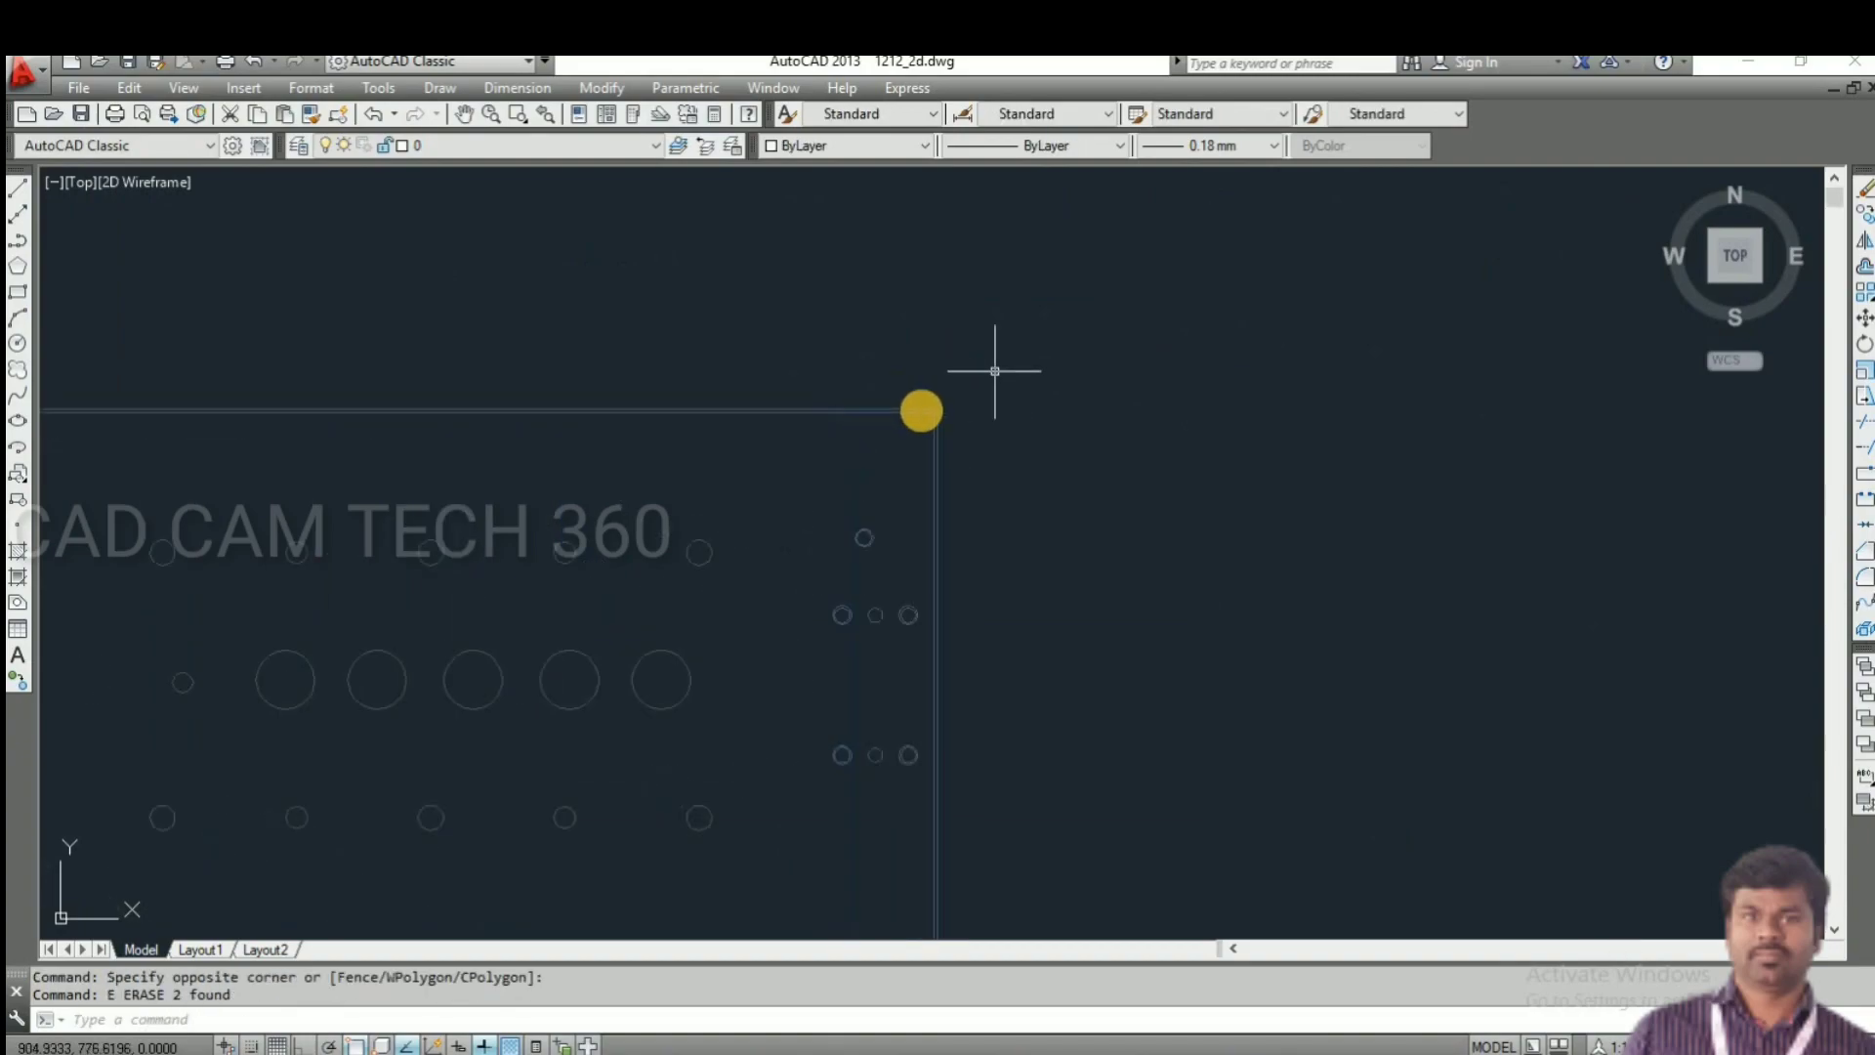
{"action": "scroll", "coordinate": [864, 410], "scroll_direction": "up", "scroll_amount": 6}
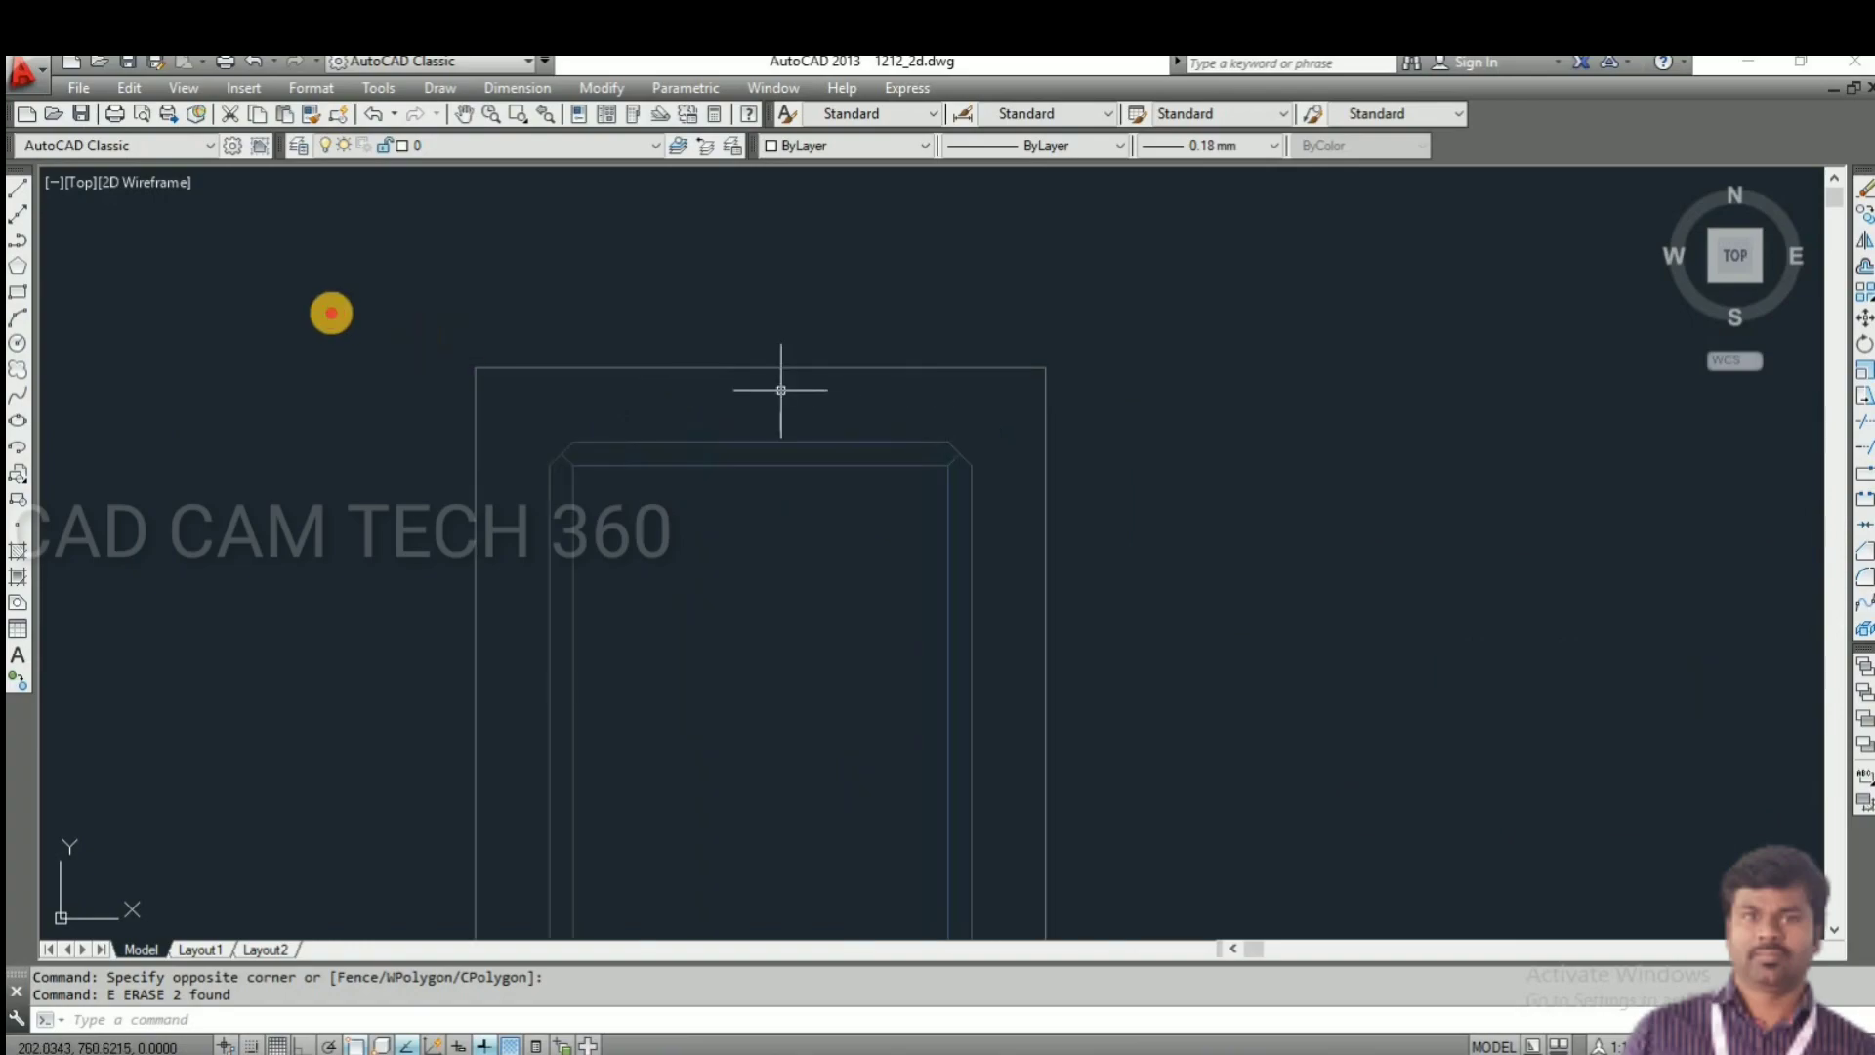
{"action": "left_click", "coordinate": [332, 313]}
{"action": "type", "text": "E"}
{"action": "key", "text": "Return"}
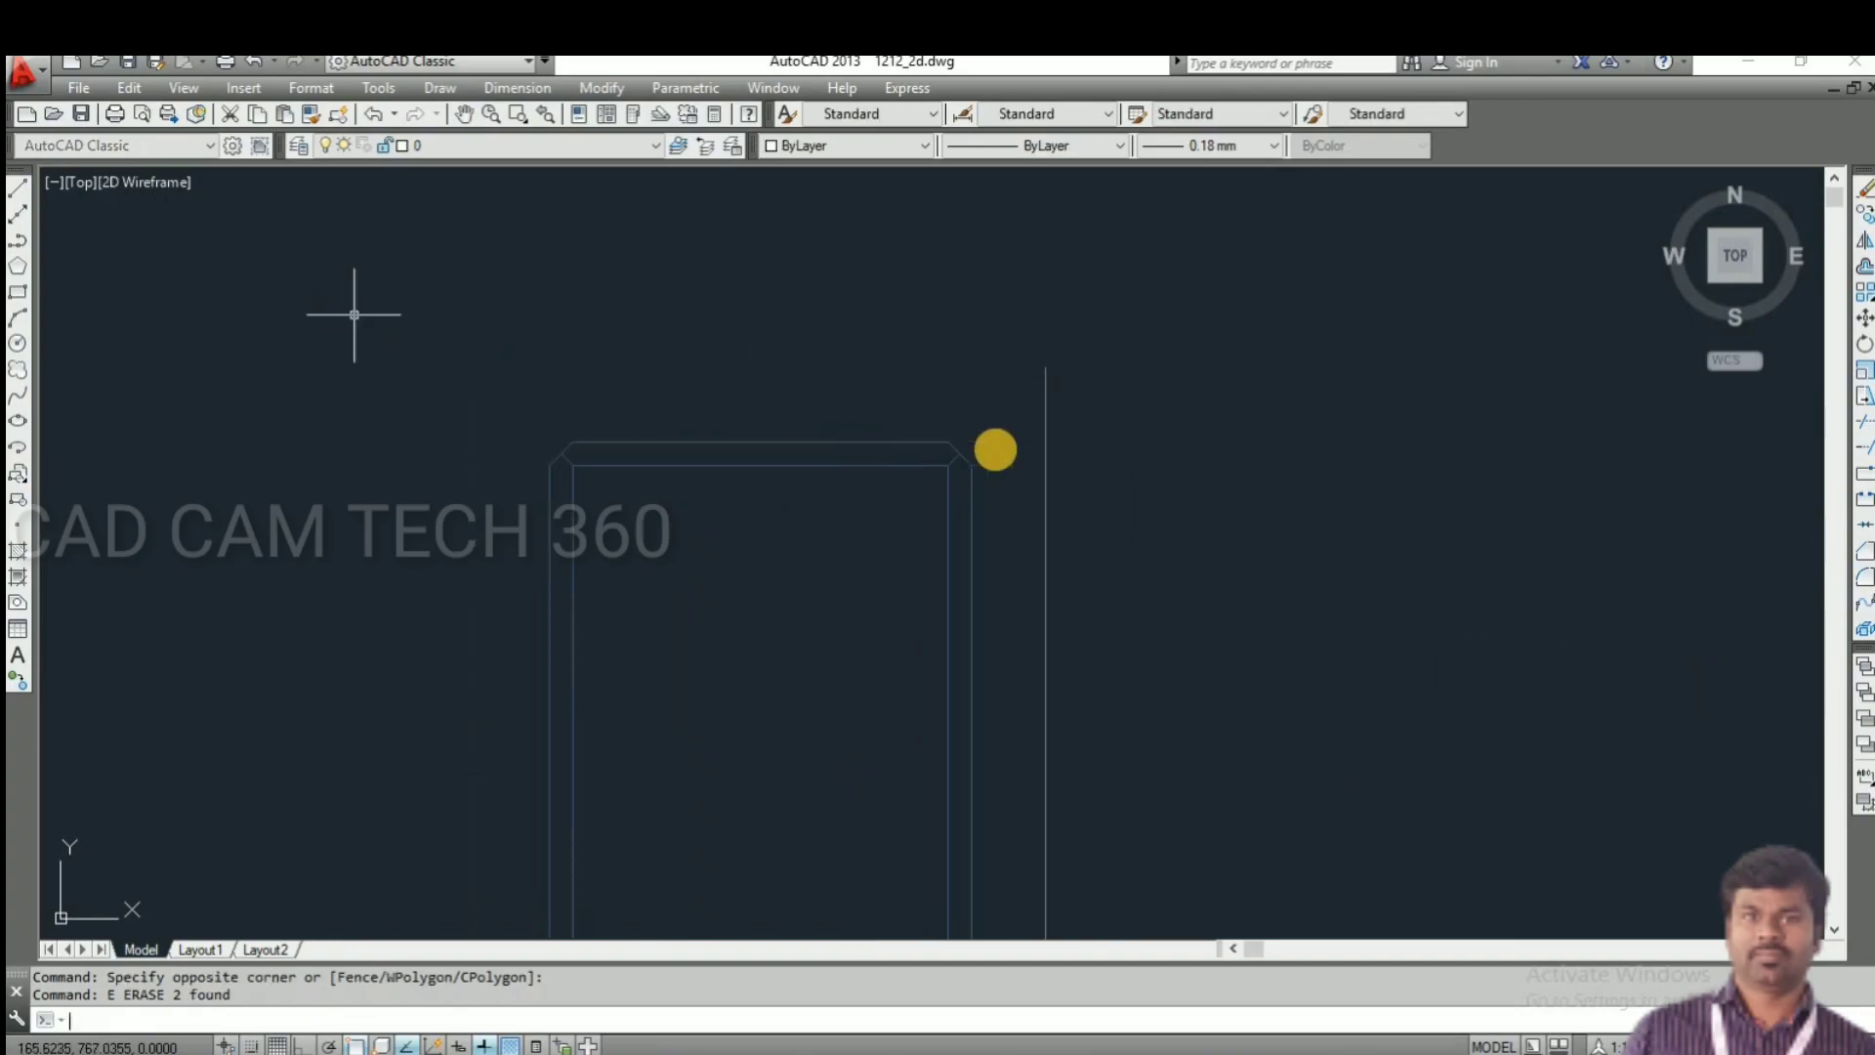
- Erase the right and bottom border edges with E
{"action": "left_click", "coordinate": [1094, 452]}
{"action": "left_click", "coordinate": [1003, 386]}
{"action": "type", "text": "e"}
{"action": "key", "text": "Return"}
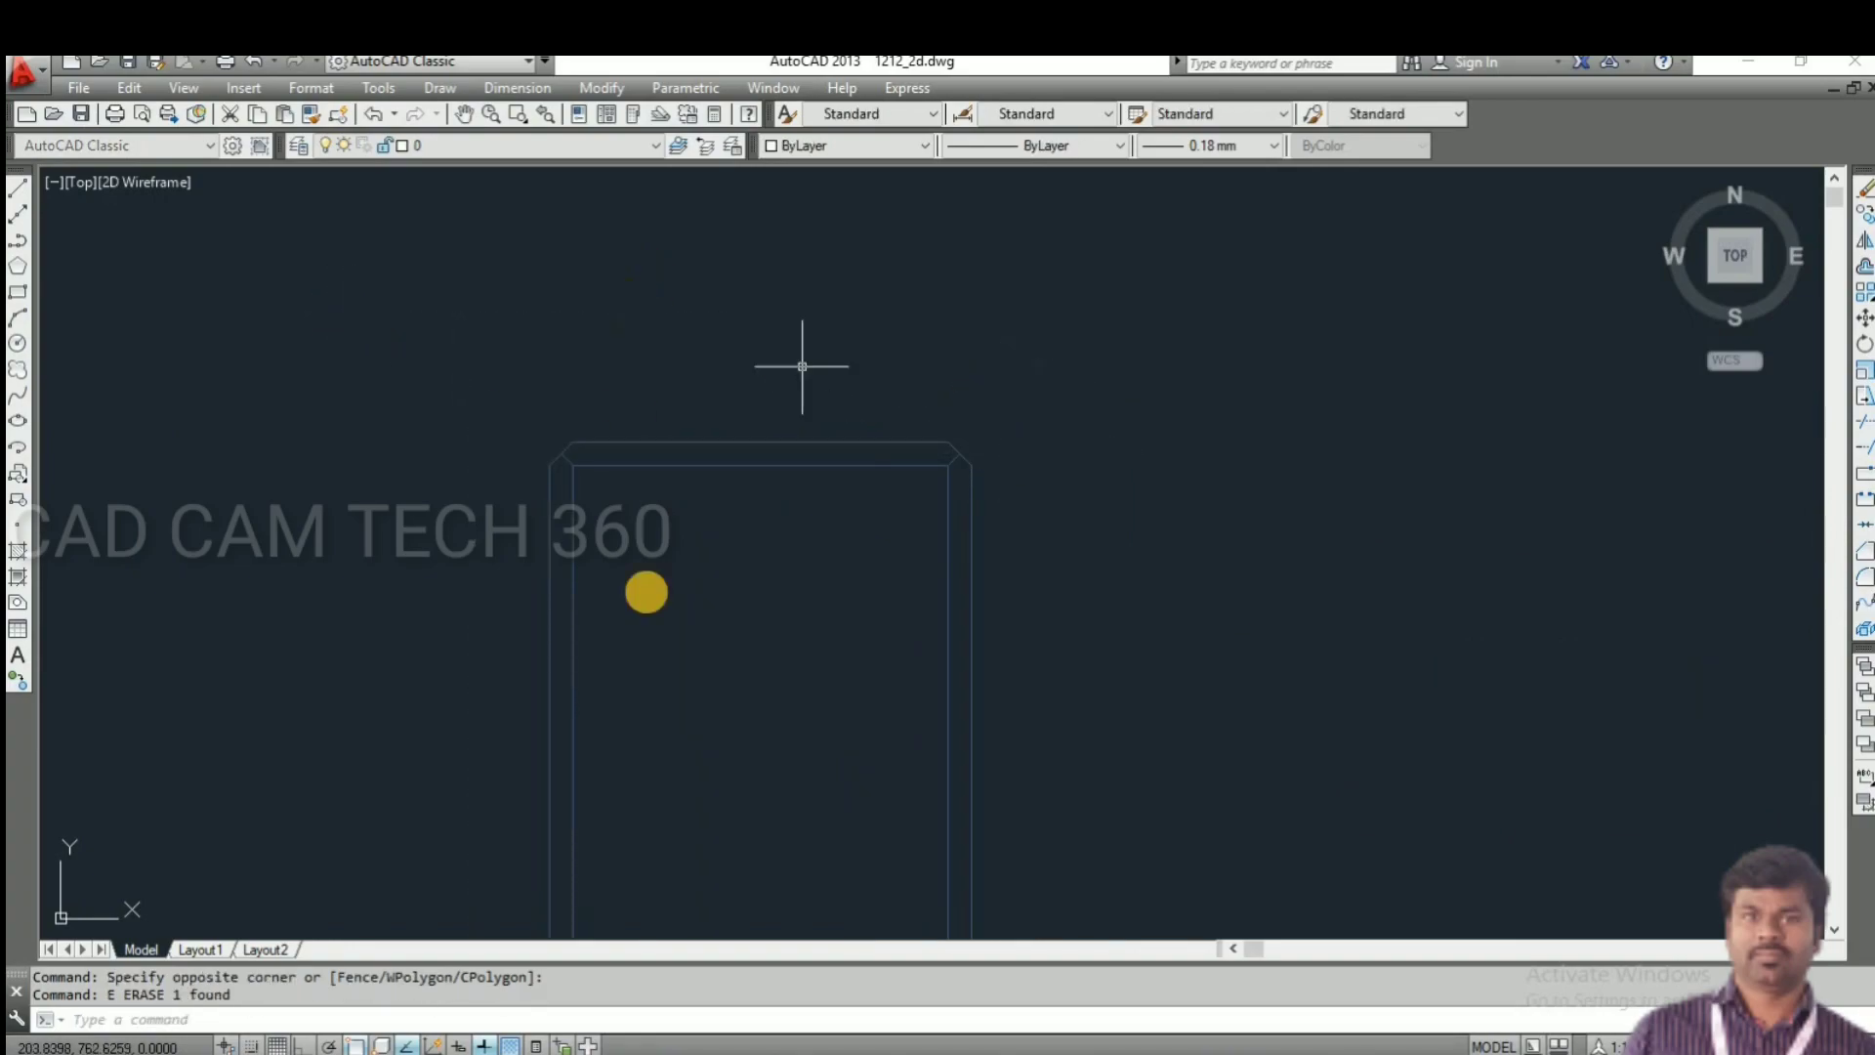
{"action": "scroll", "coordinate": [661, 858], "scroll_direction": "down", "scroll_amount": 5}
{"action": "scroll", "coordinate": [598, 758], "scroll_direction": "up", "scroll_amount": 6}
{"action": "left_click", "coordinate": [598, 751]}
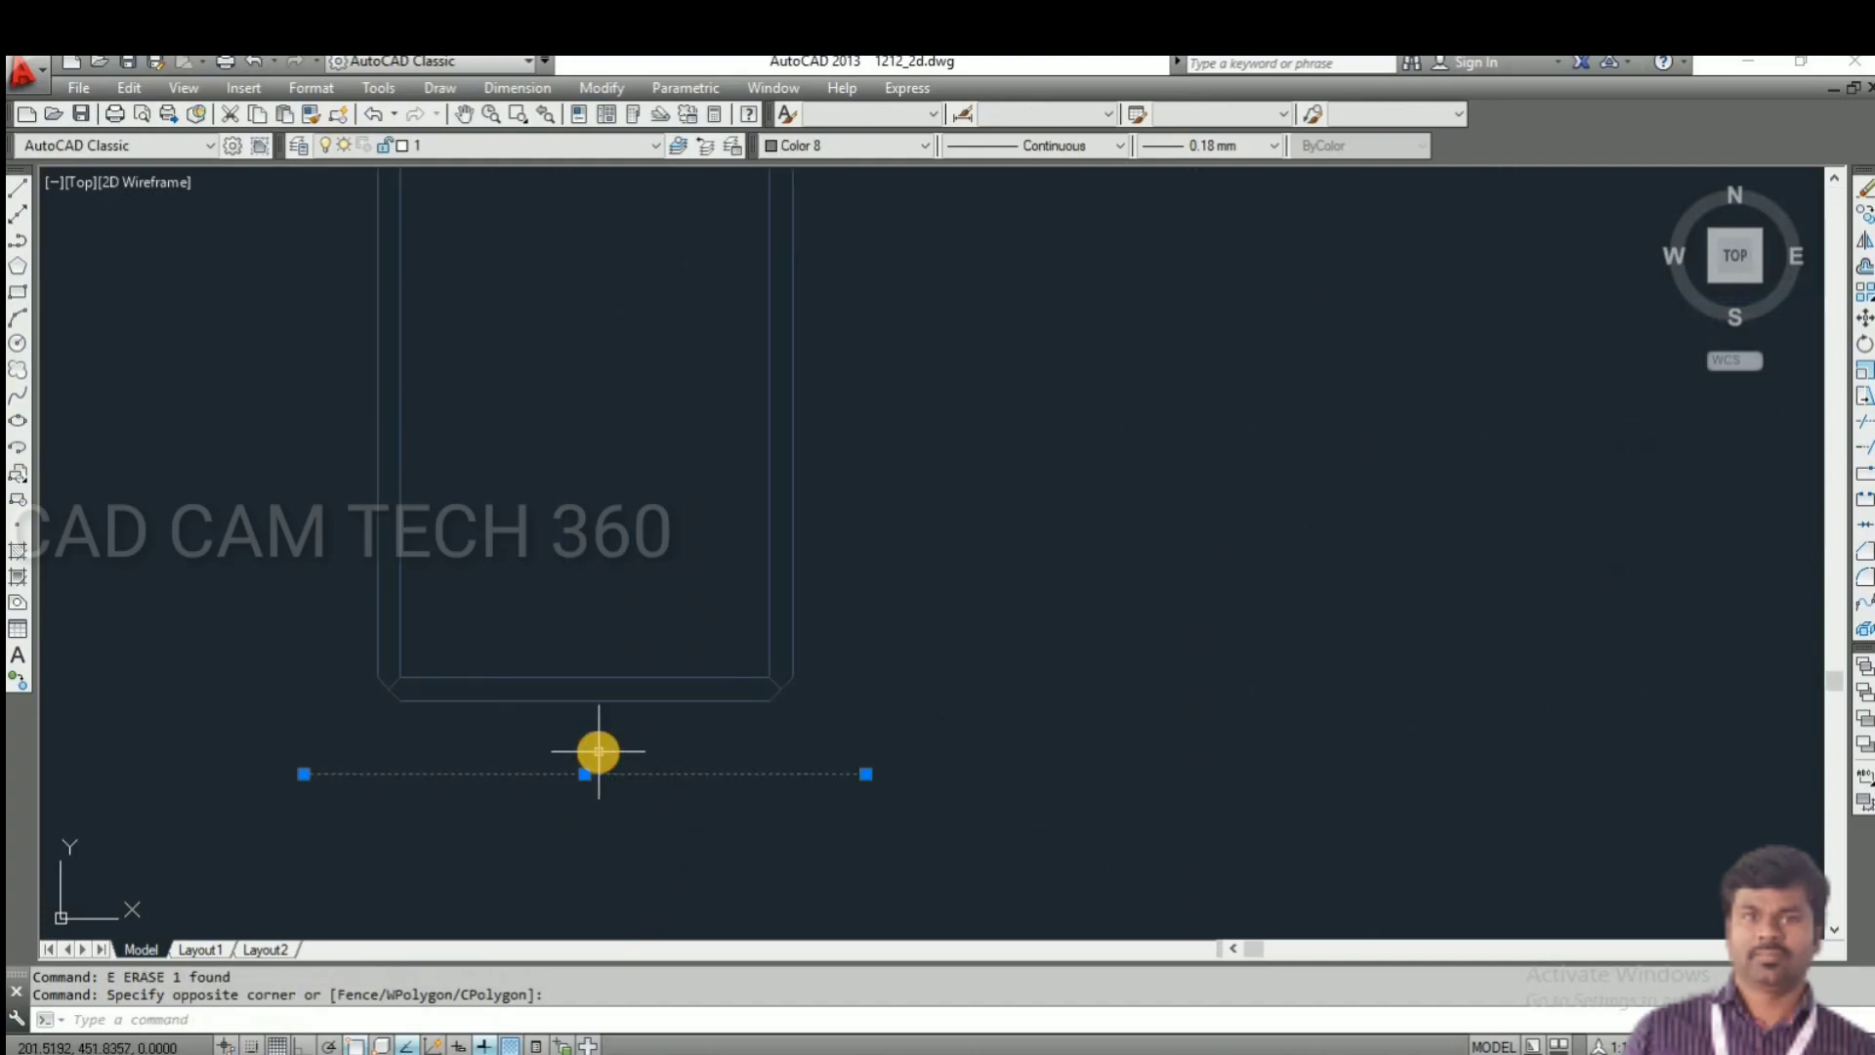
{"action": "type", "text": "e"}
{"action": "key", "text": "Return"}
{"action": "scroll", "coordinate": [356, 577], "scroll_direction": "down", "scroll_amount": 5}
{"action": "scroll", "coordinate": [1123, 793], "scroll_direction": "up", "scroll_amount": 6}
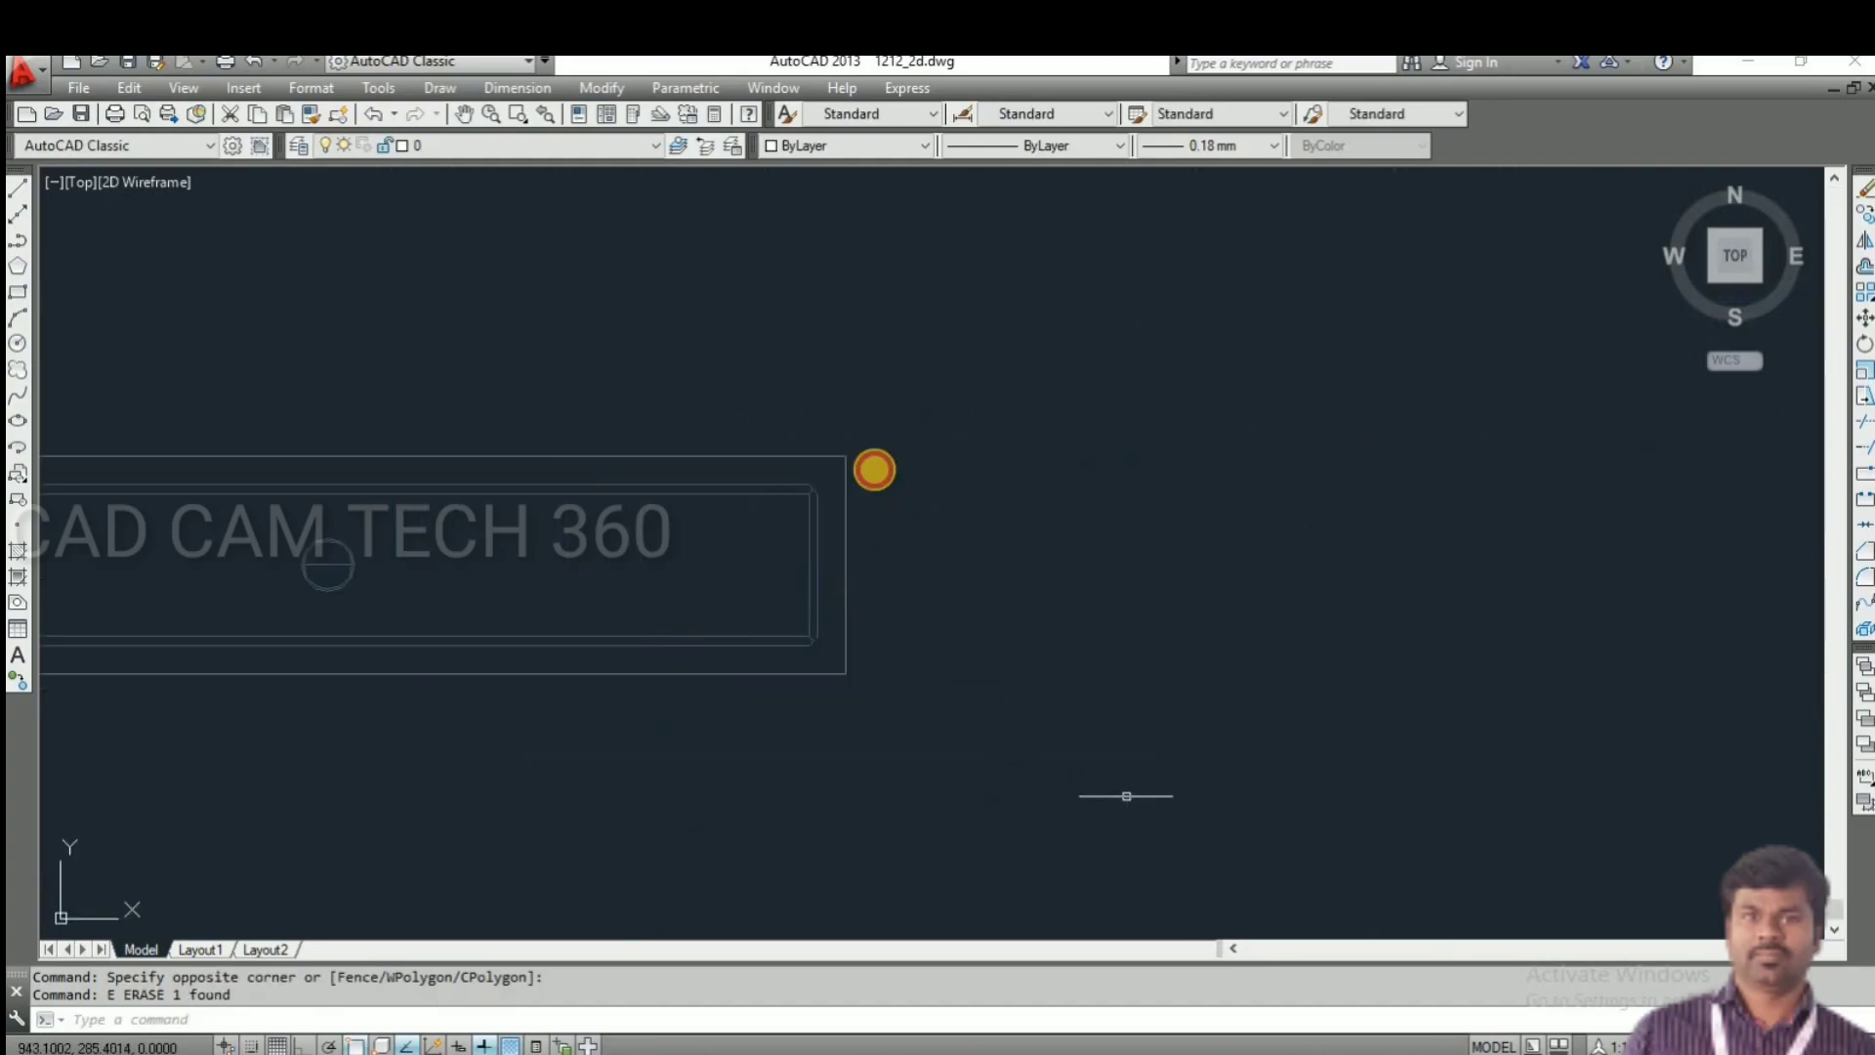
- Erase the remaining right and left vertical border lines, leaving only the three views
{"action": "left_click", "coordinate": [1015, 787]}
{"action": "left_click", "coordinate": [840, 401]}
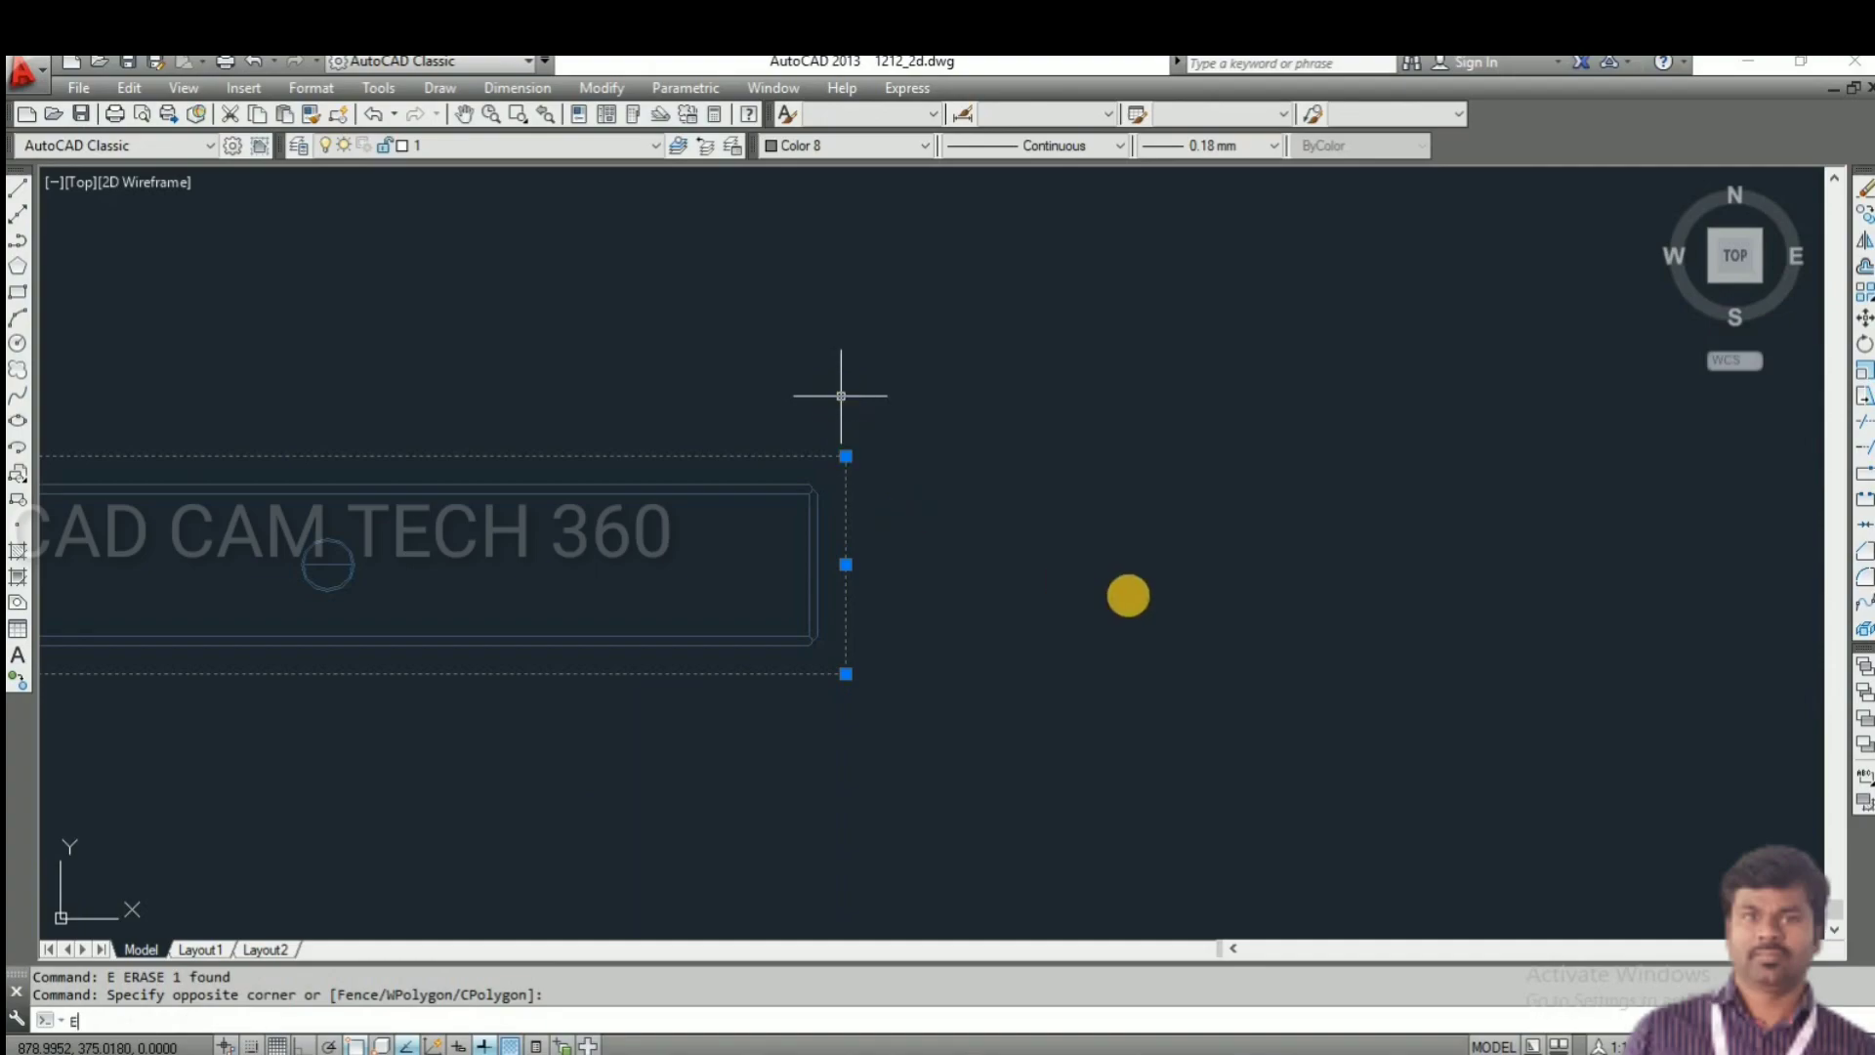
{"action": "type", "text": "e"}
{"action": "key", "text": "Return"}
{"action": "scroll", "coordinate": [1098, 599], "scroll_direction": "down", "scroll_amount": 4}
{"action": "scroll", "coordinate": [826, 615], "scroll_direction": "up", "scroll_amount": 3}
{"action": "scroll", "coordinate": [822, 613], "scroll_direction": "up", "scroll_amount": 3}
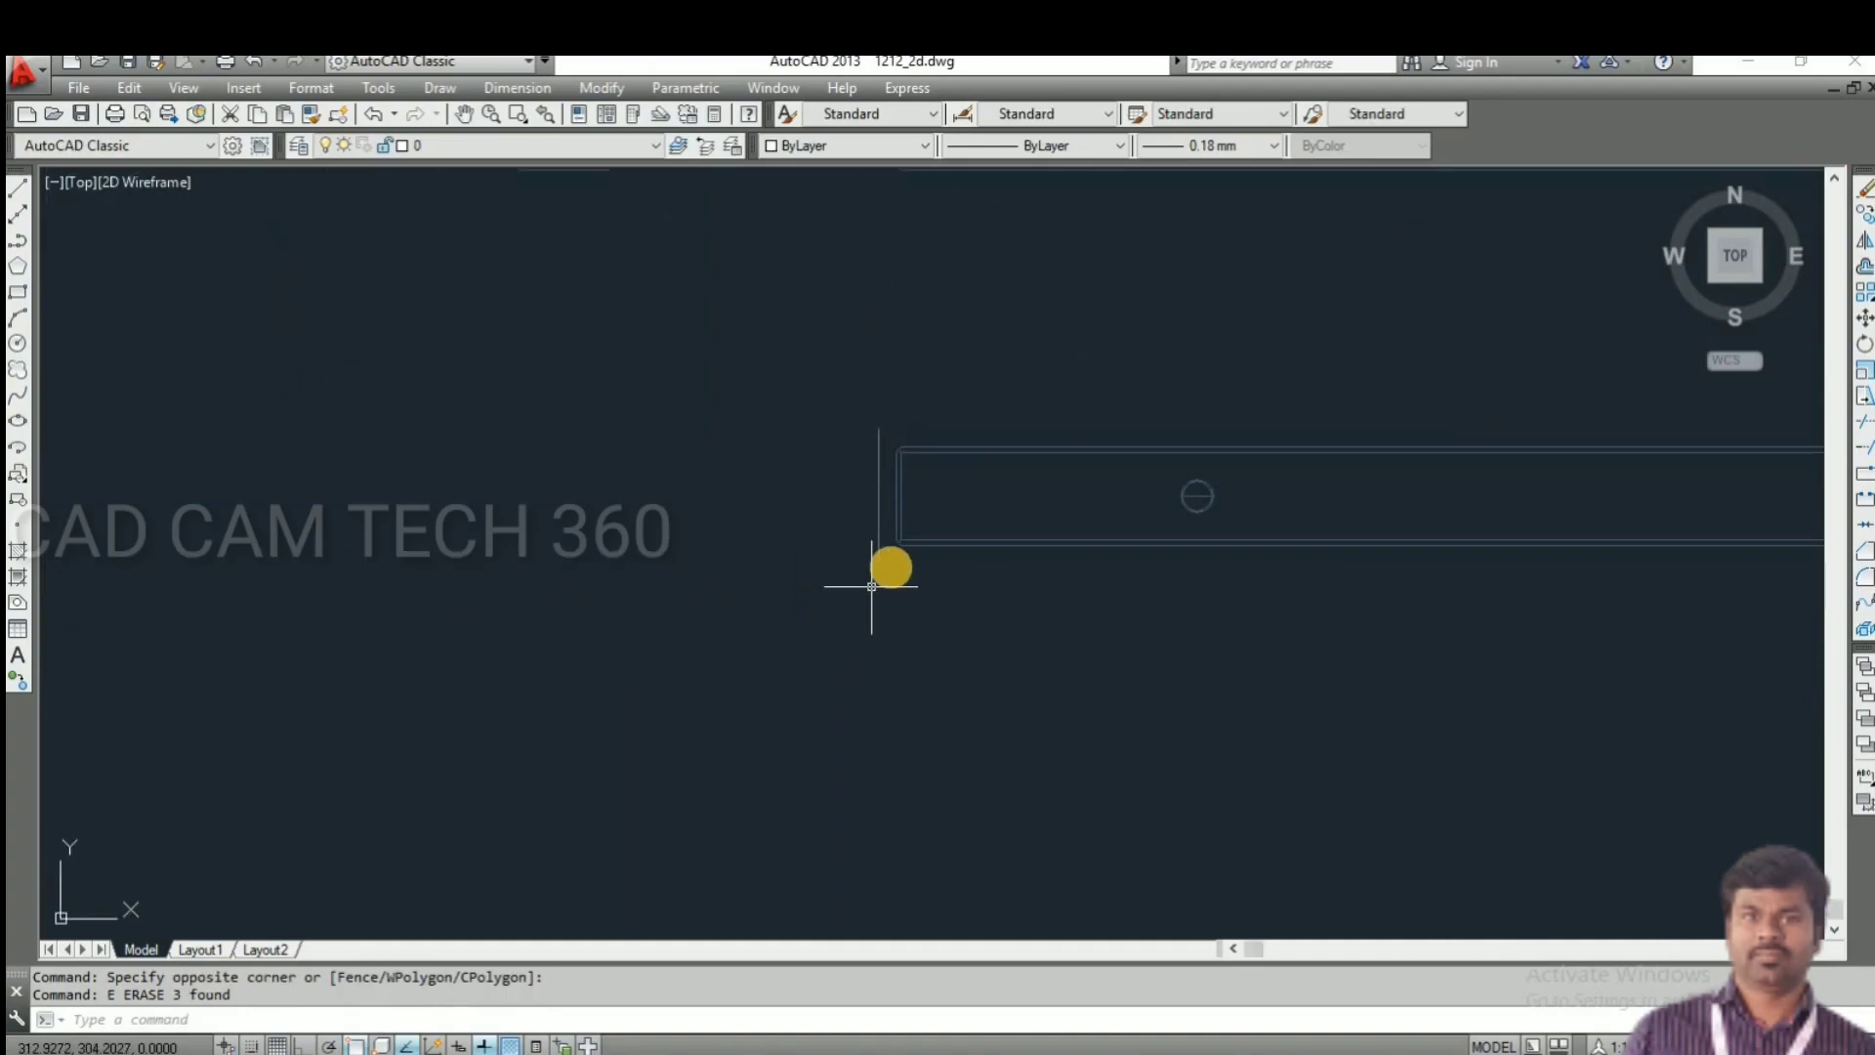
{"action": "left_click", "coordinate": [884, 580]}
{"action": "left_click", "coordinate": [838, 549]}
{"action": "type", "text": "e"}
{"action": "key", "text": "Return"}
{"action": "scroll", "coordinate": [825, 586], "scroll_direction": "down", "scroll_amount": 5}
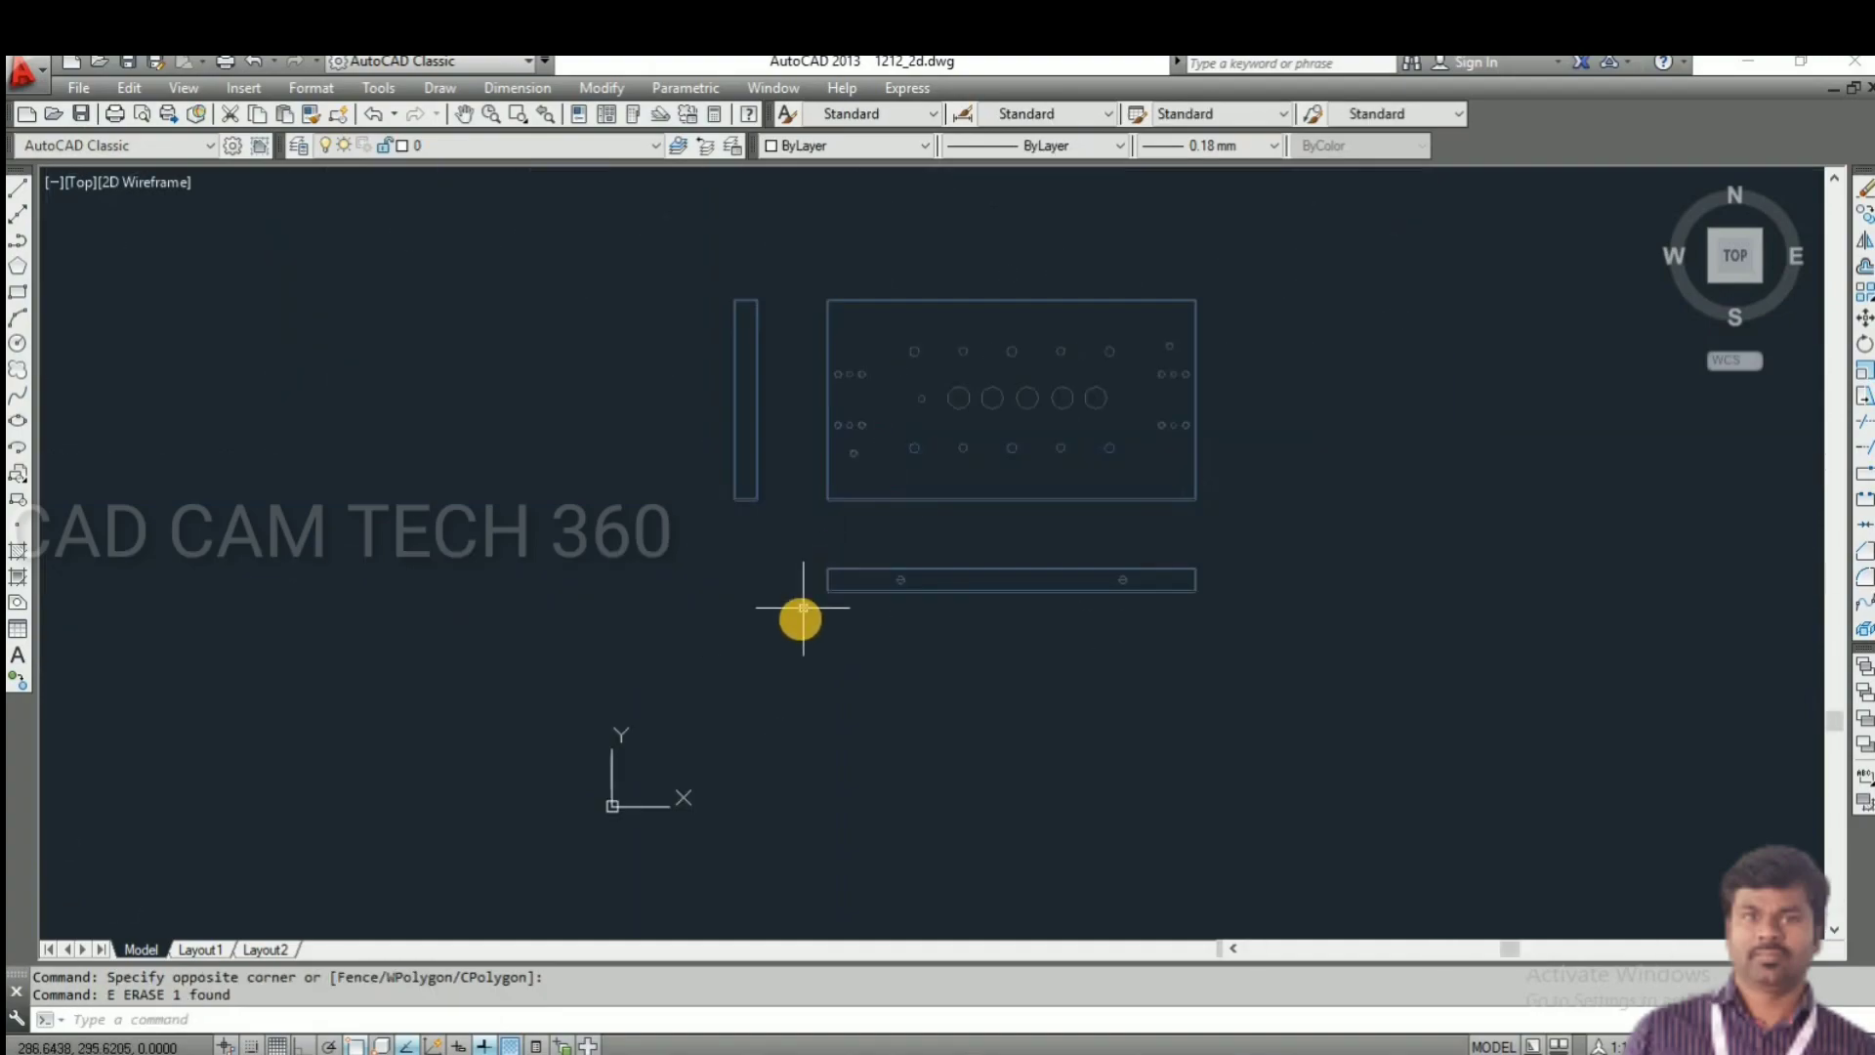
- Recolour all three plate views White and clear the selection
{"action": "left_click", "coordinate": [1121, 633]}
{"action": "left_click", "coordinate": [611, 332]}
{"action": "left_click", "coordinate": [722, 355]}
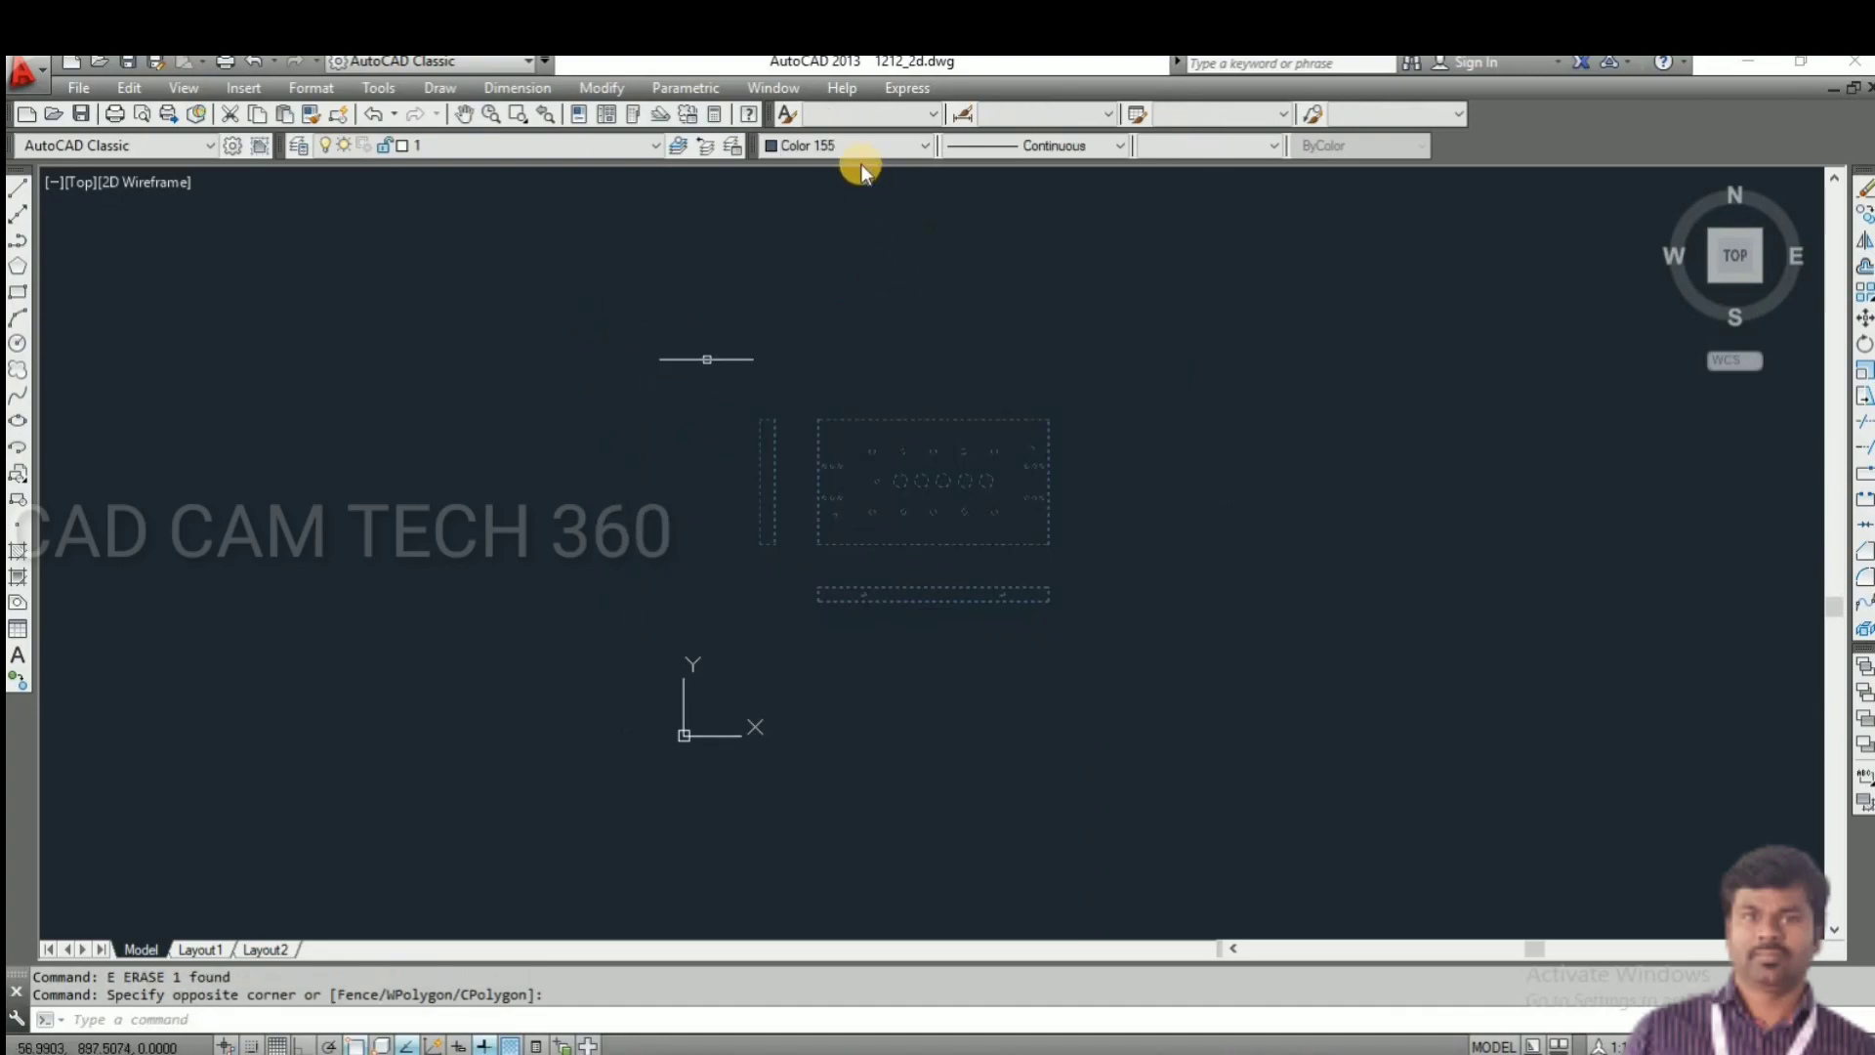
{"action": "left_click", "coordinate": [861, 143]}
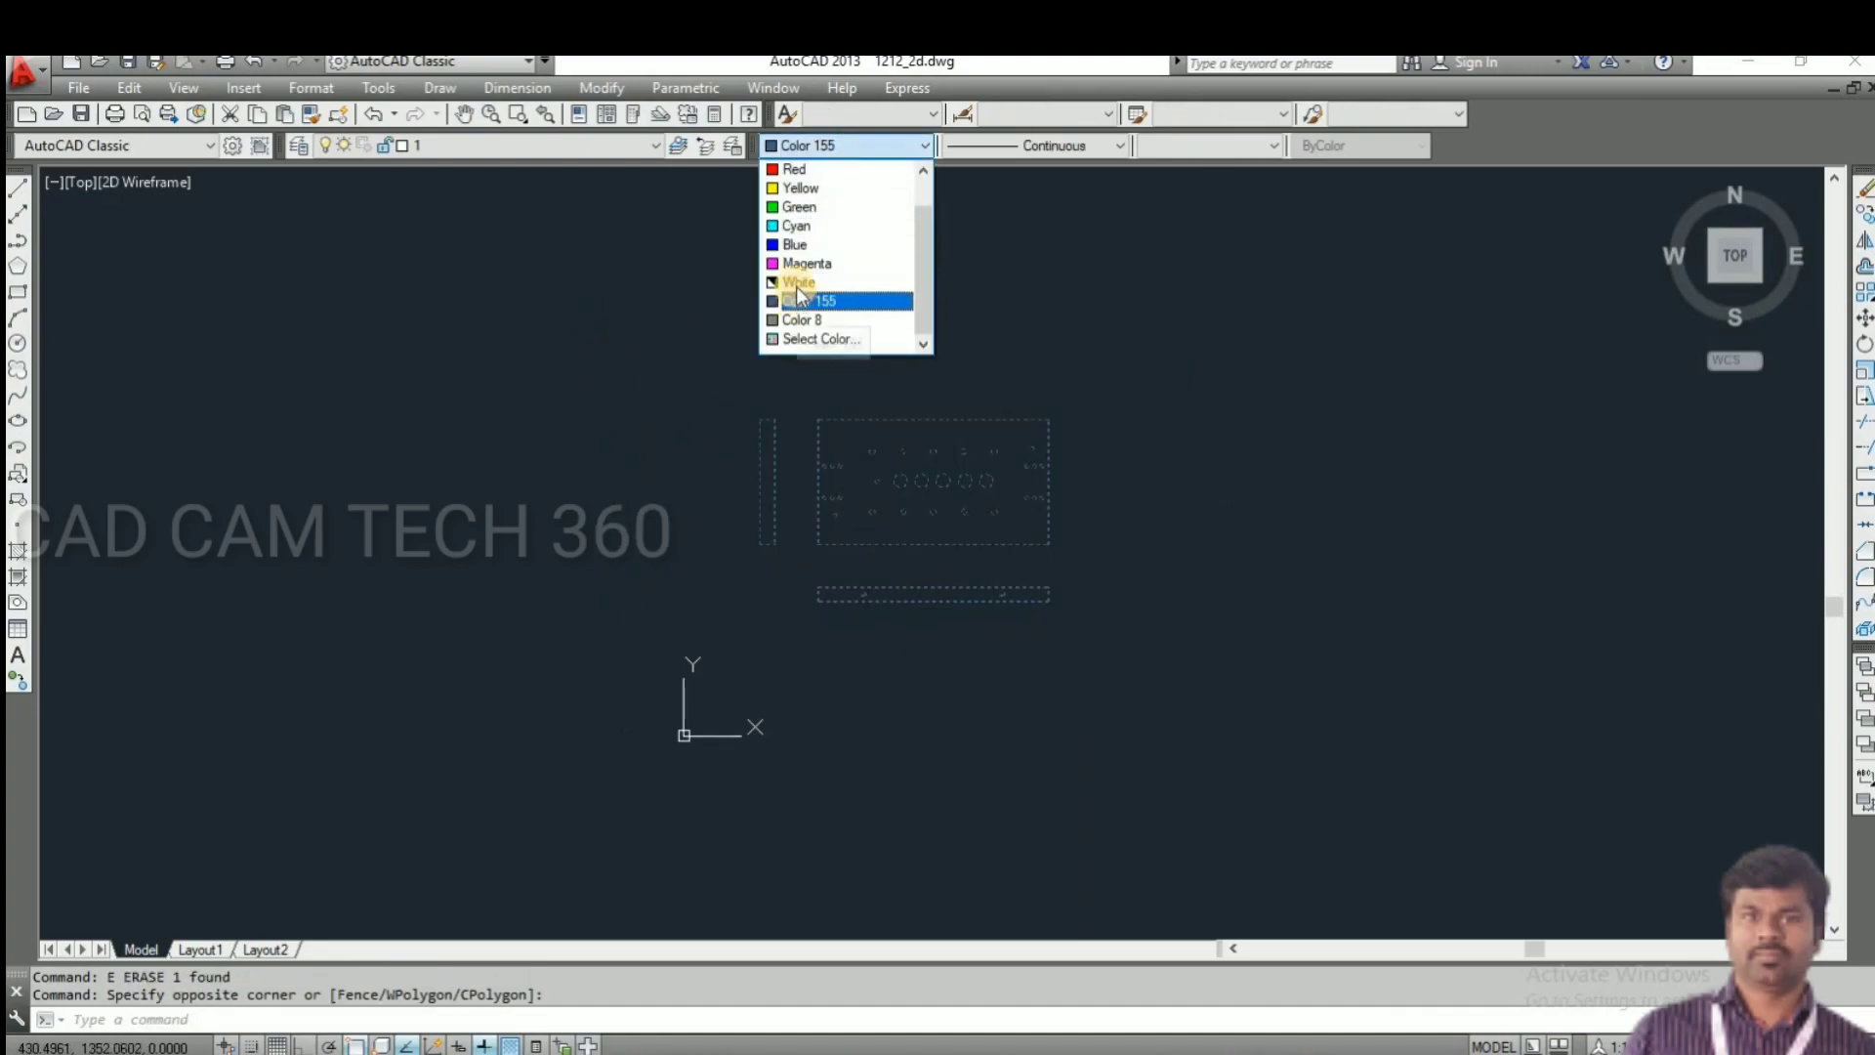
{"action": "left_click", "coordinate": [799, 282]}
{"action": "scroll", "coordinate": [899, 502], "scroll_direction": "up", "scroll_amount": 5}
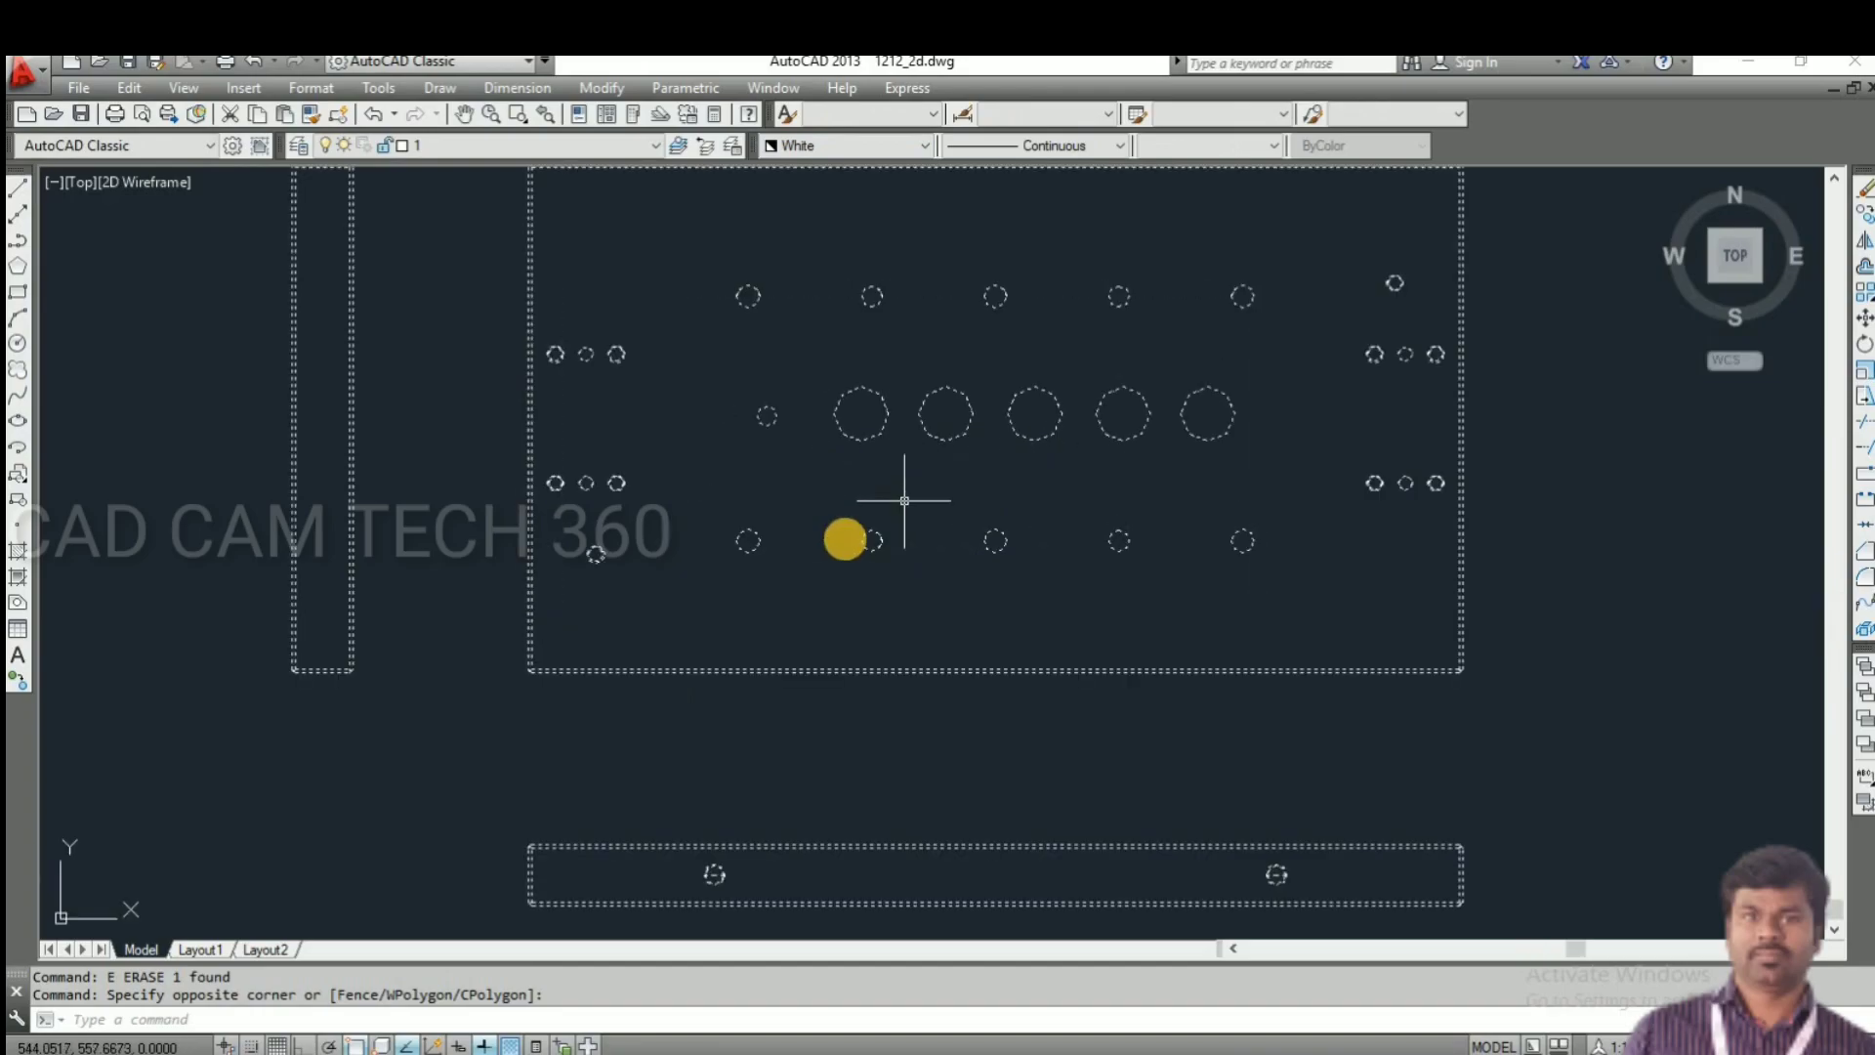
{"action": "scroll", "coordinate": [811, 556], "scroll_direction": "down", "scroll_amount": 5}
{"action": "key", "text": "Escape"}
{"action": "key", "text": "Escape"}
- Select the faceted octagonal middle hole to check it, then clear the selection
{"action": "scroll", "coordinate": [858, 523], "scroll_direction": "up", "scroll_amount": 6}
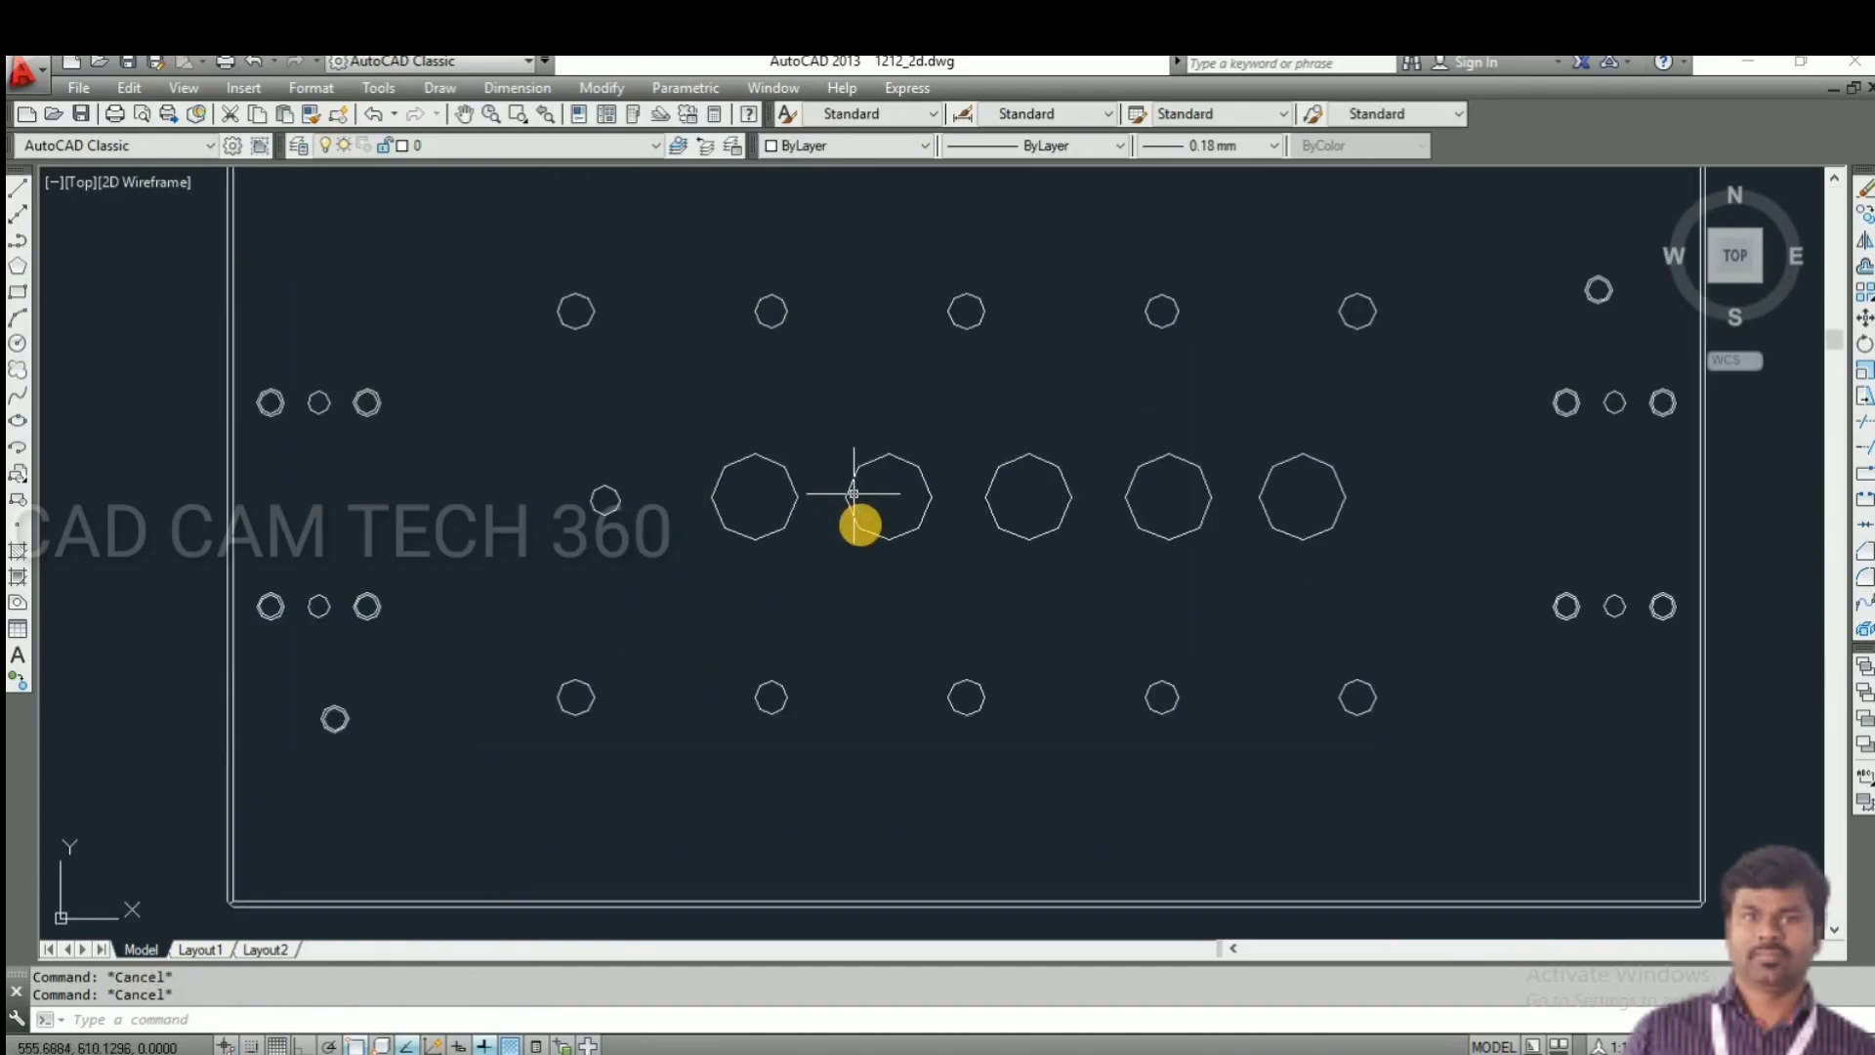
{"action": "scroll", "coordinate": [842, 461], "scroll_direction": "up", "scroll_amount": 5}
{"action": "left_click", "coordinate": [918, 484]}
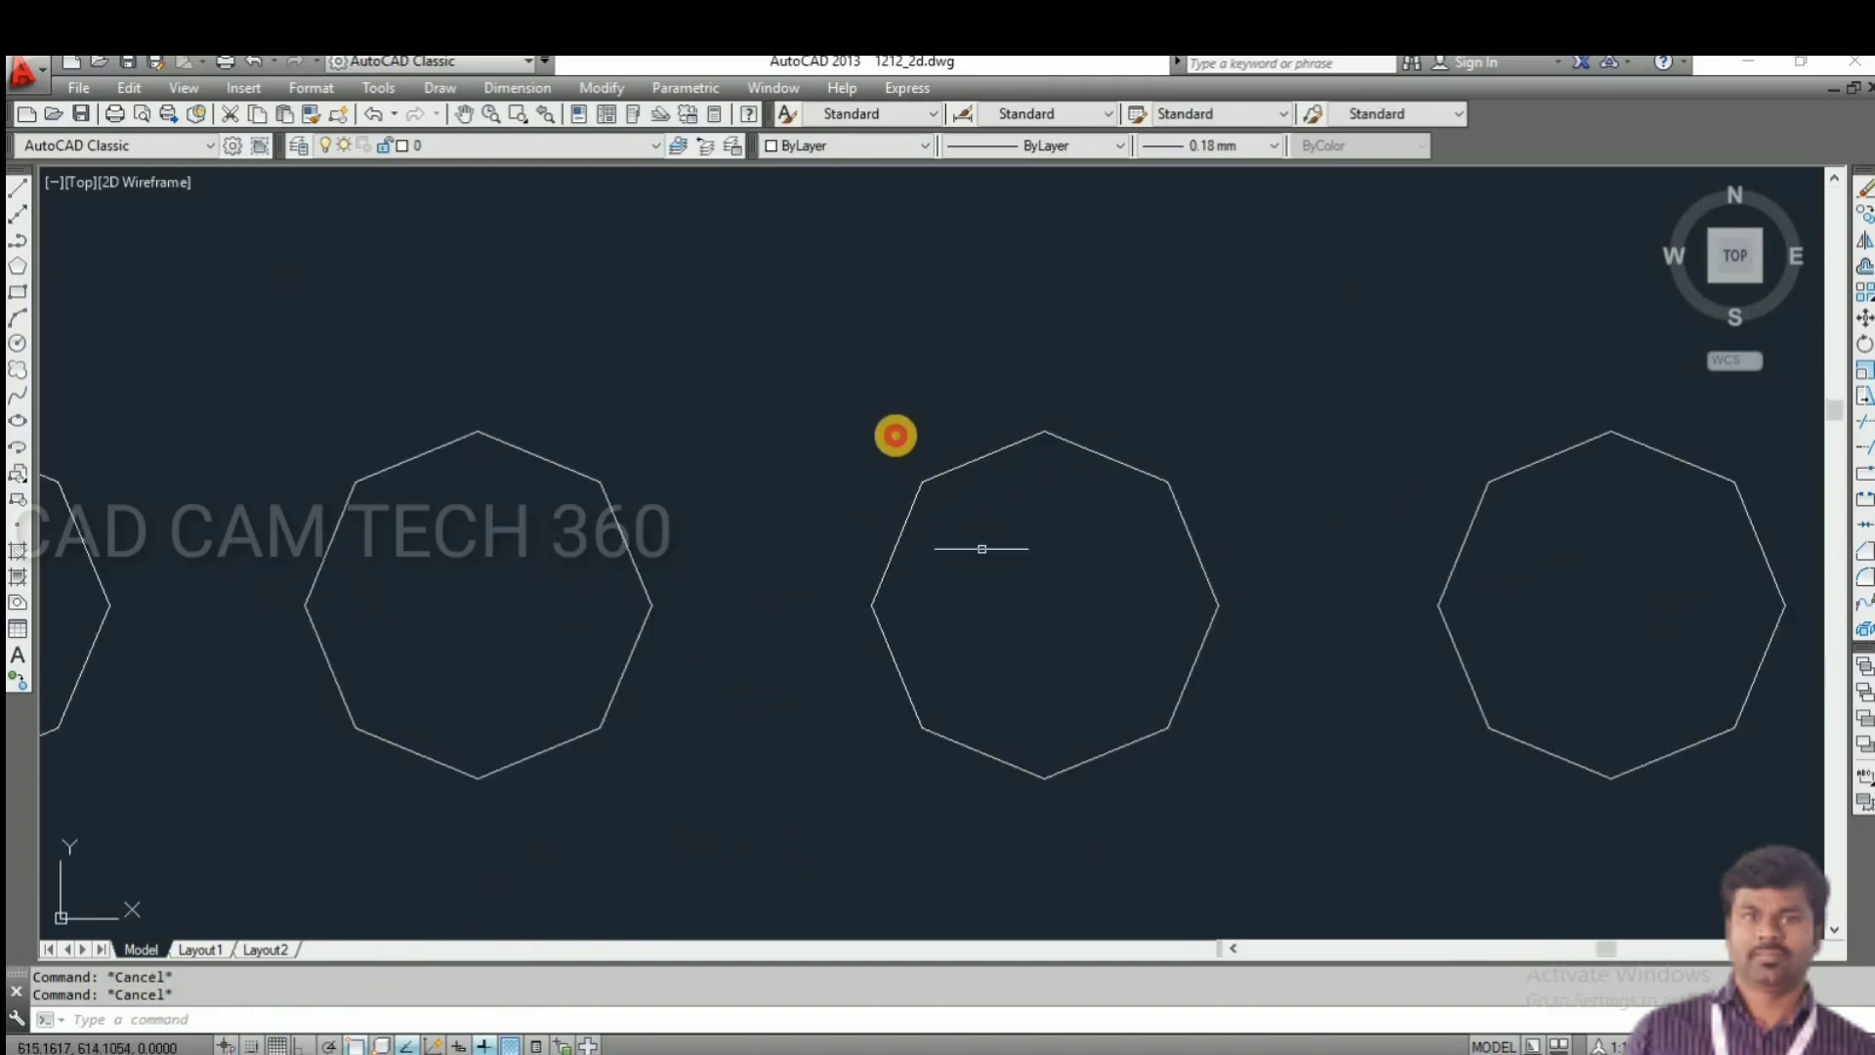
{"action": "left_click", "coordinate": [892, 445]}
{"action": "key", "text": "Escape"}
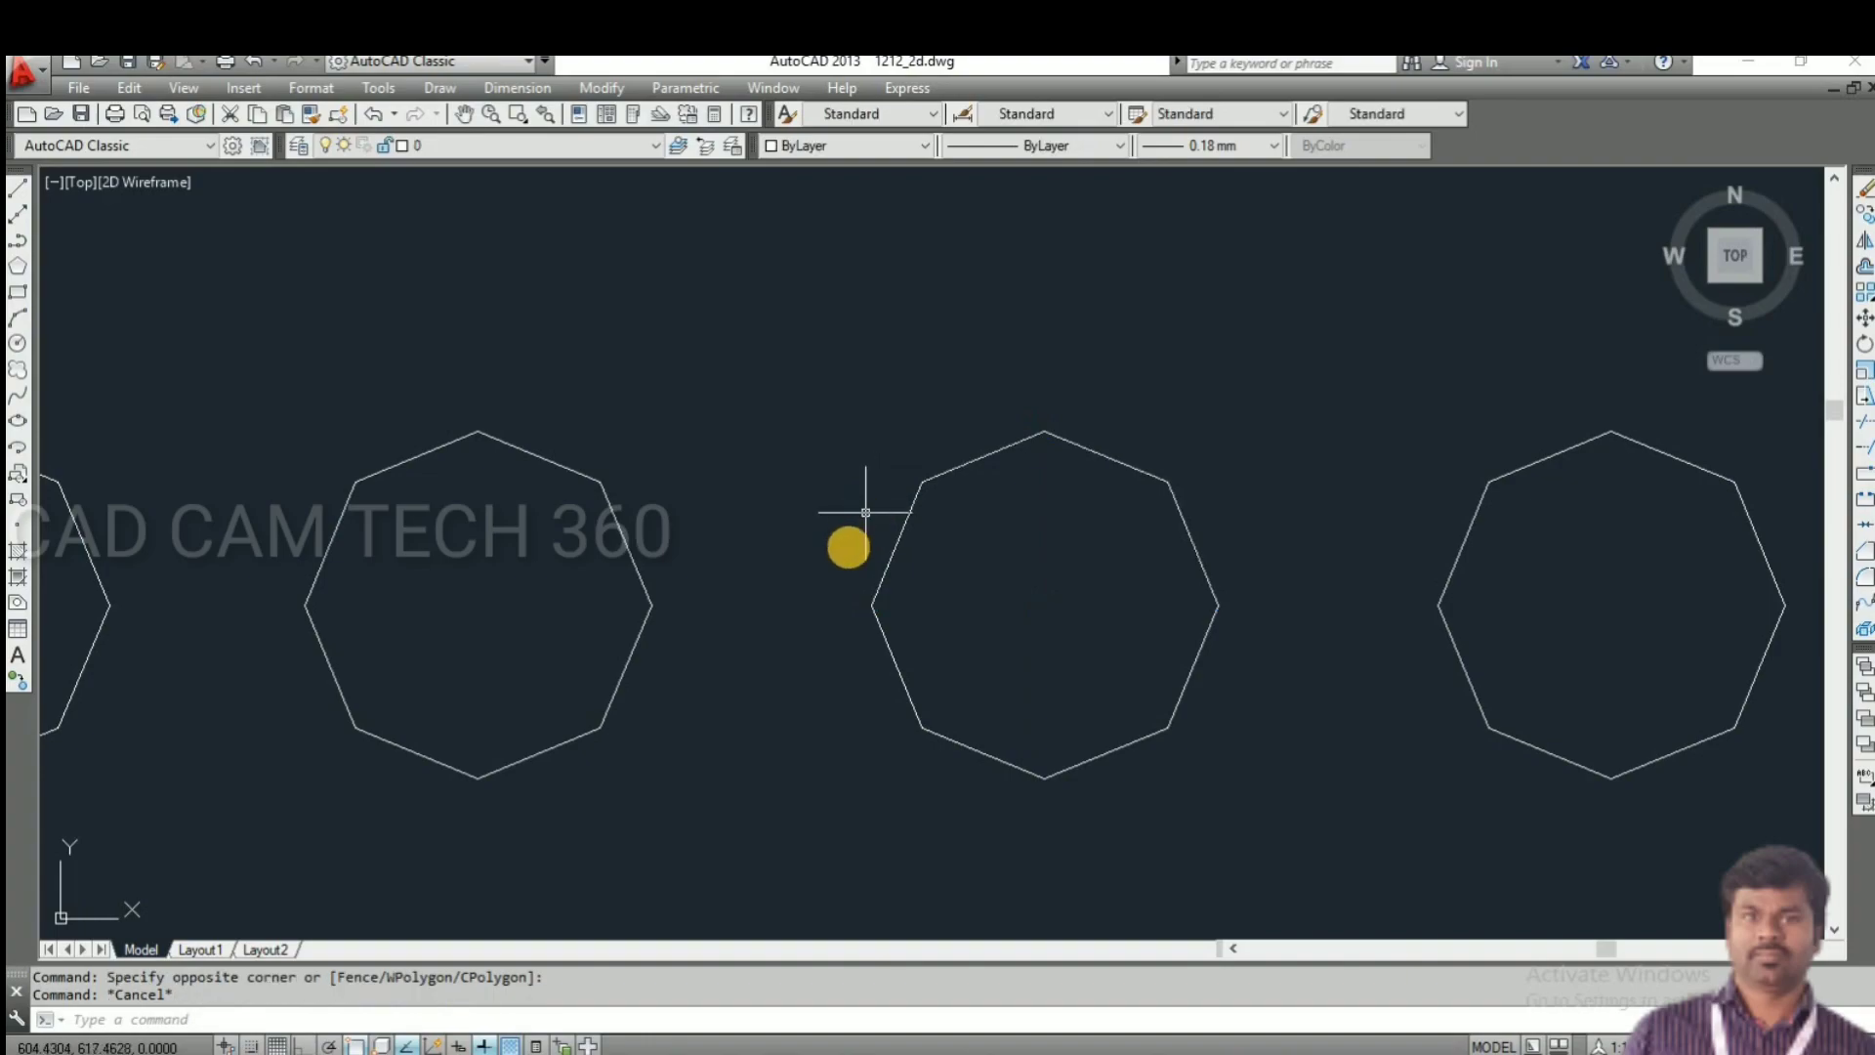
{"action": "scroll", "coordinate": [879, 527], "scroll_direction": "down", "scroll_amount": 6}
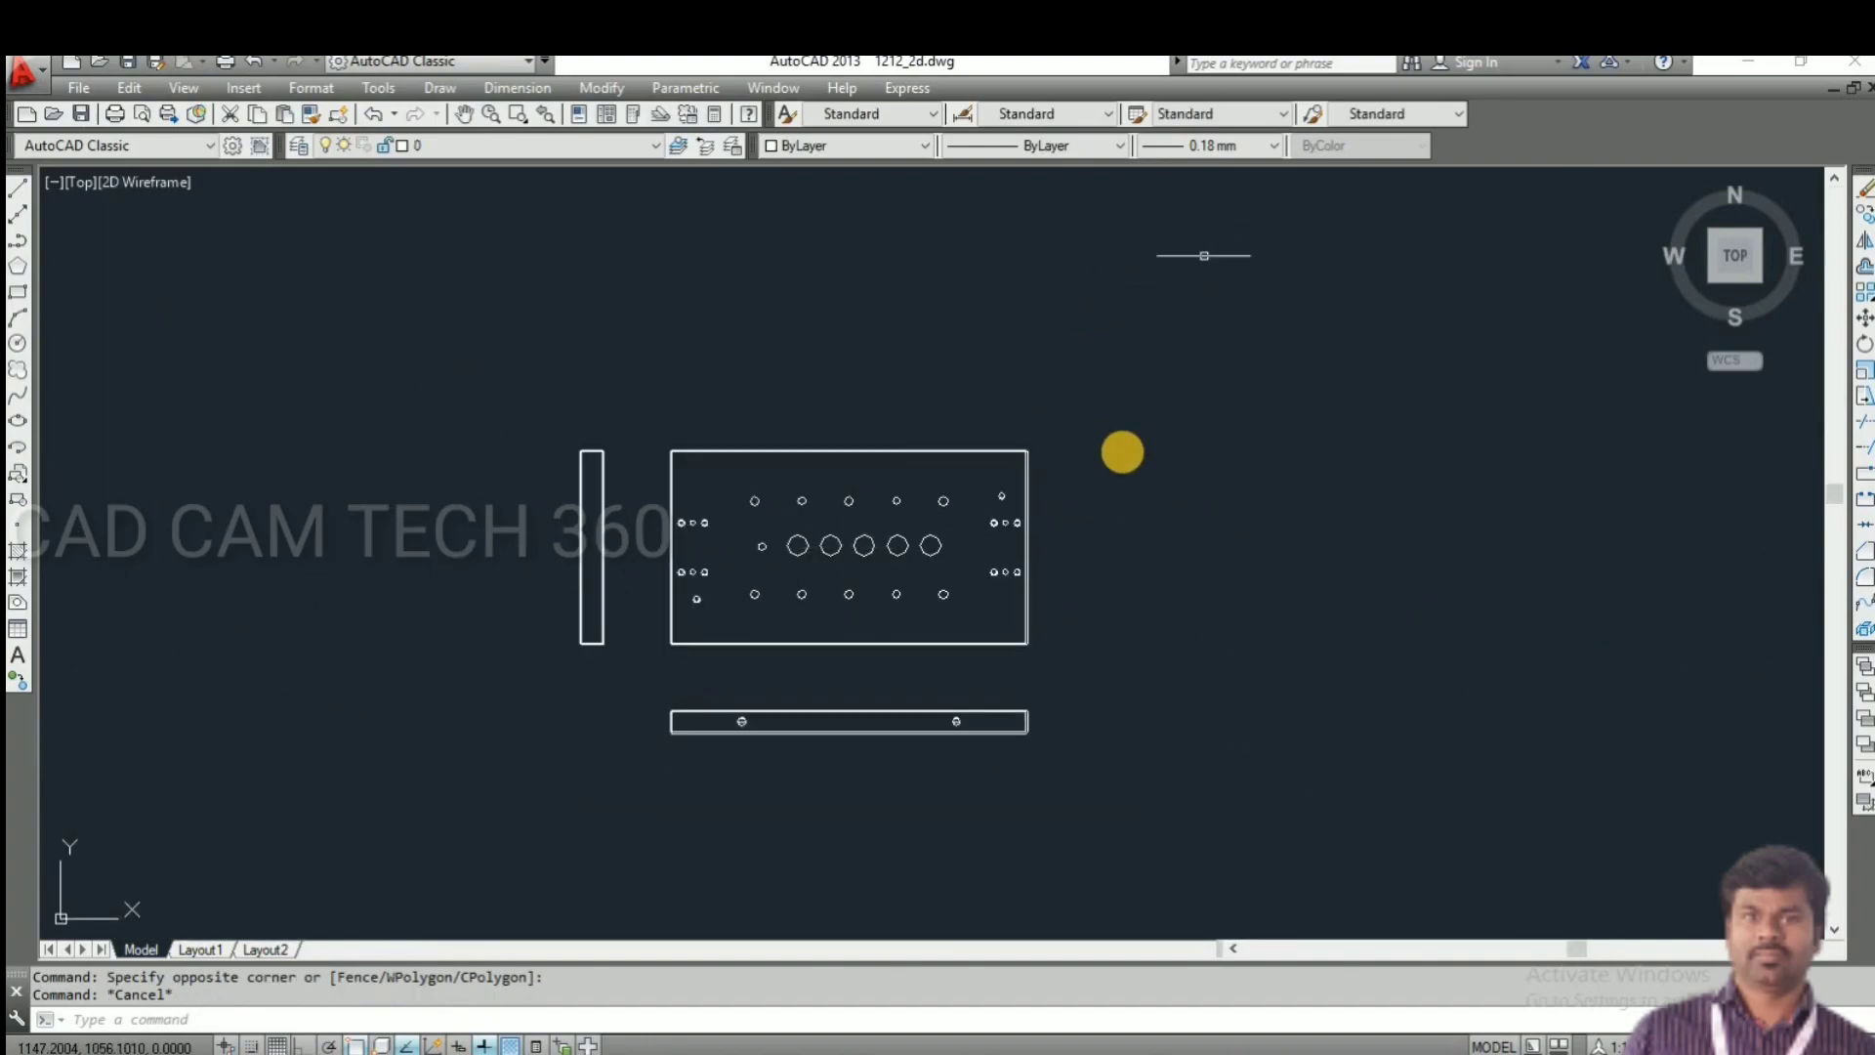
{"action": "scroll", "coordinate": [695, 476], "scroll_direction": "up", "scroll_amount": 2}
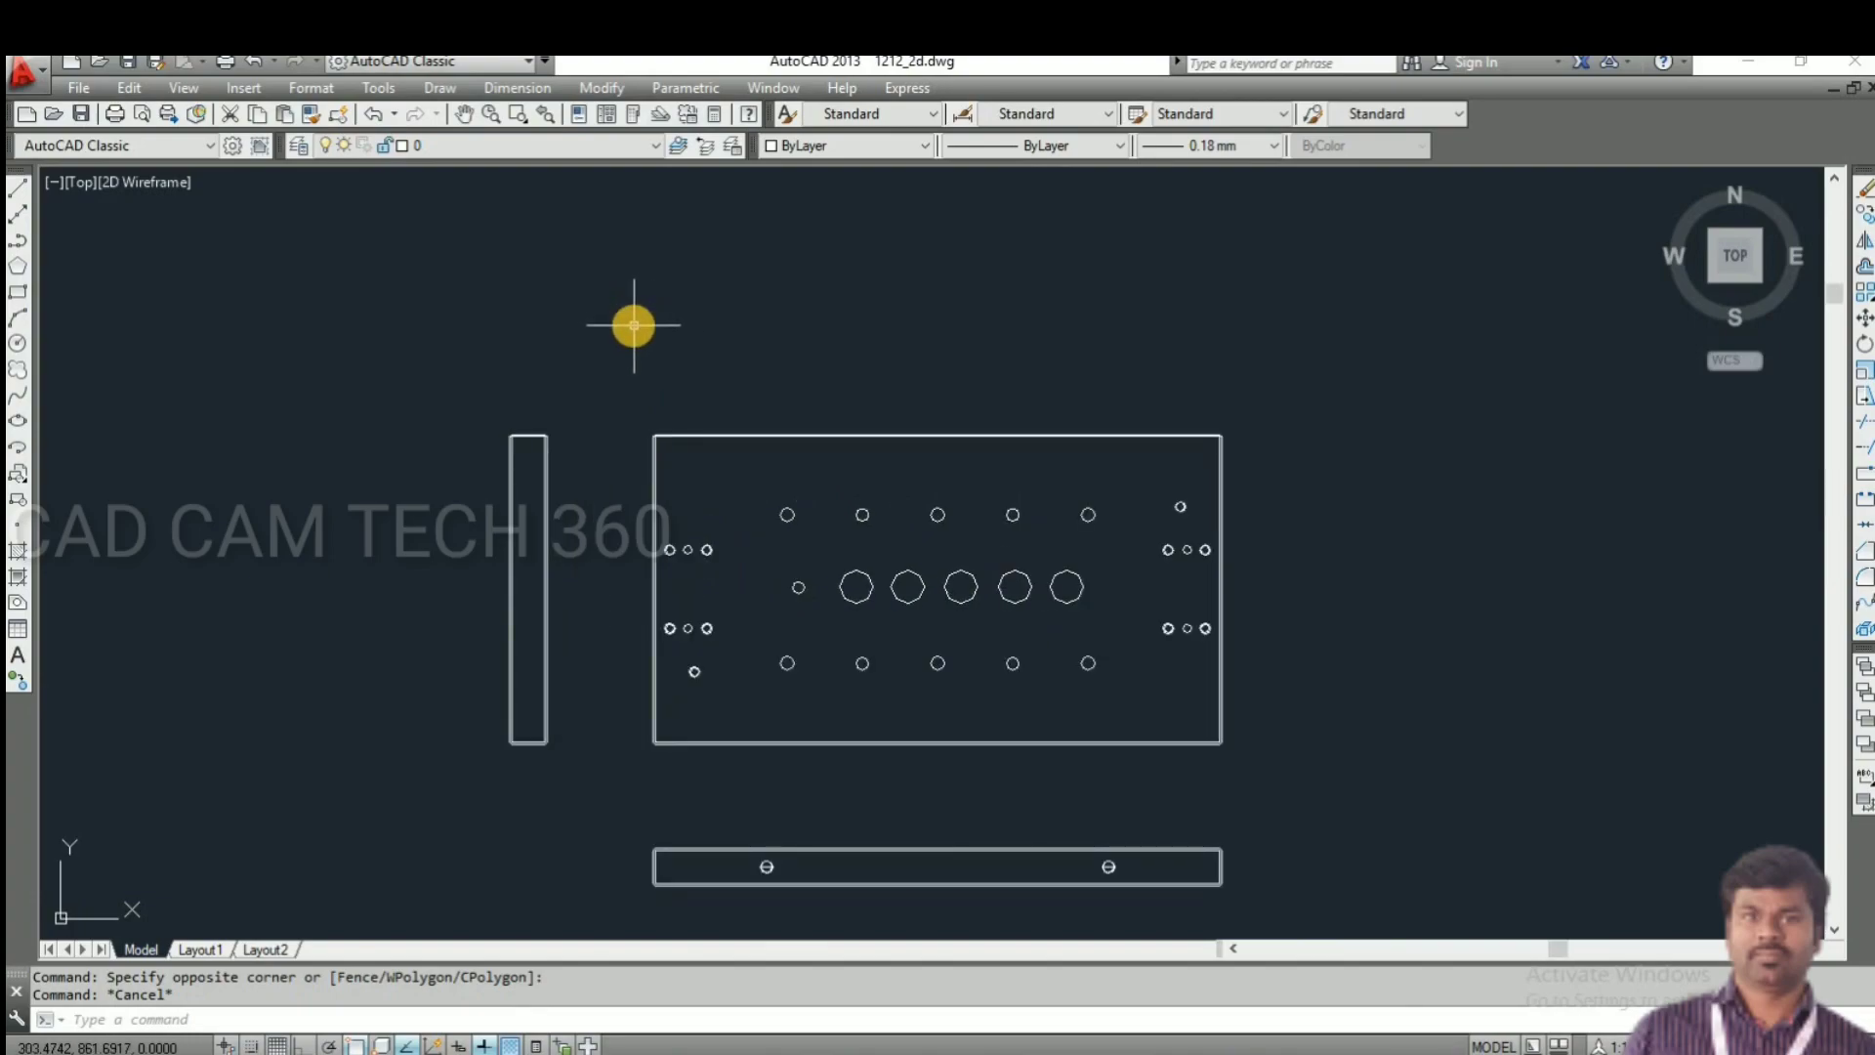
- Regenerate the drawing with RE so the holes display round, cancelling stray selections
{"action": "type", "text": "RE"}
{"action": "key", "text": "Return"}
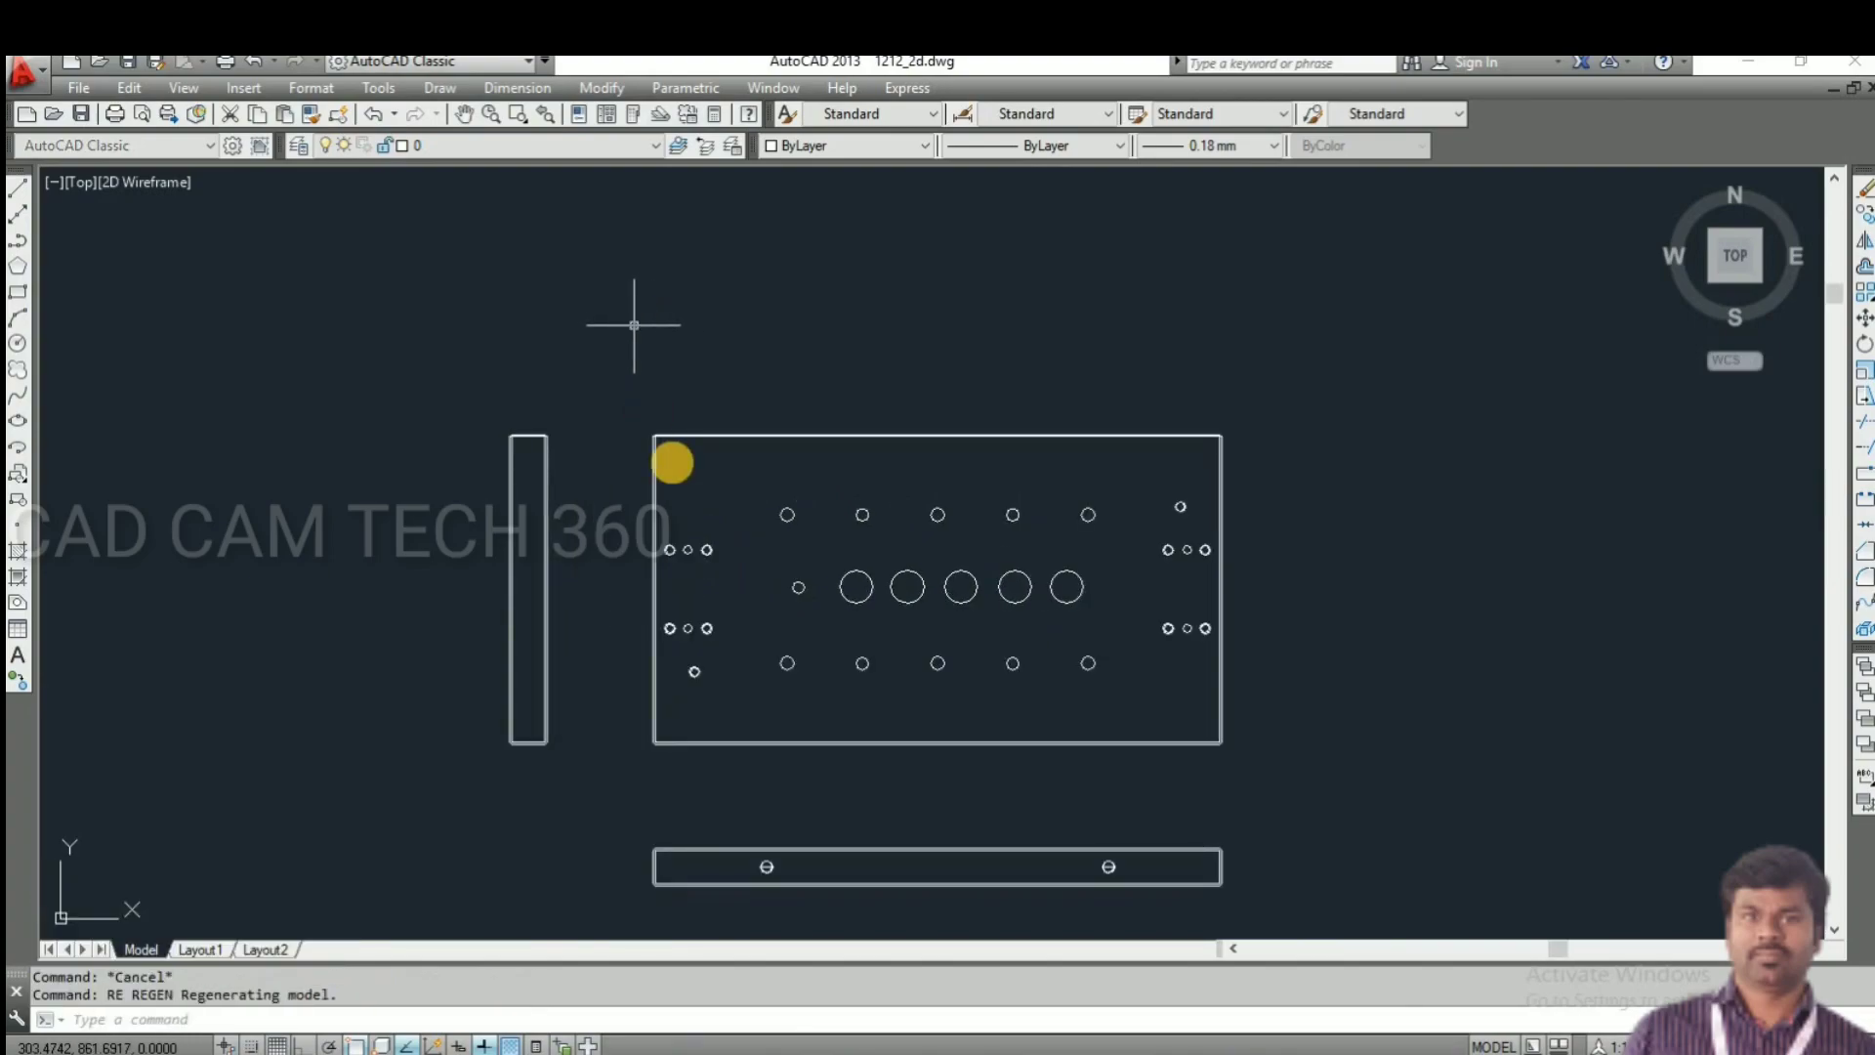
{"action": "scroll", "coordinate": [712, 536], "scroll_direction": "up", "scroll_amount": 6}
{"action": "scroll", "coordinate": [771, 536], "scroll_direction": "down", "scroll_amount": 4}
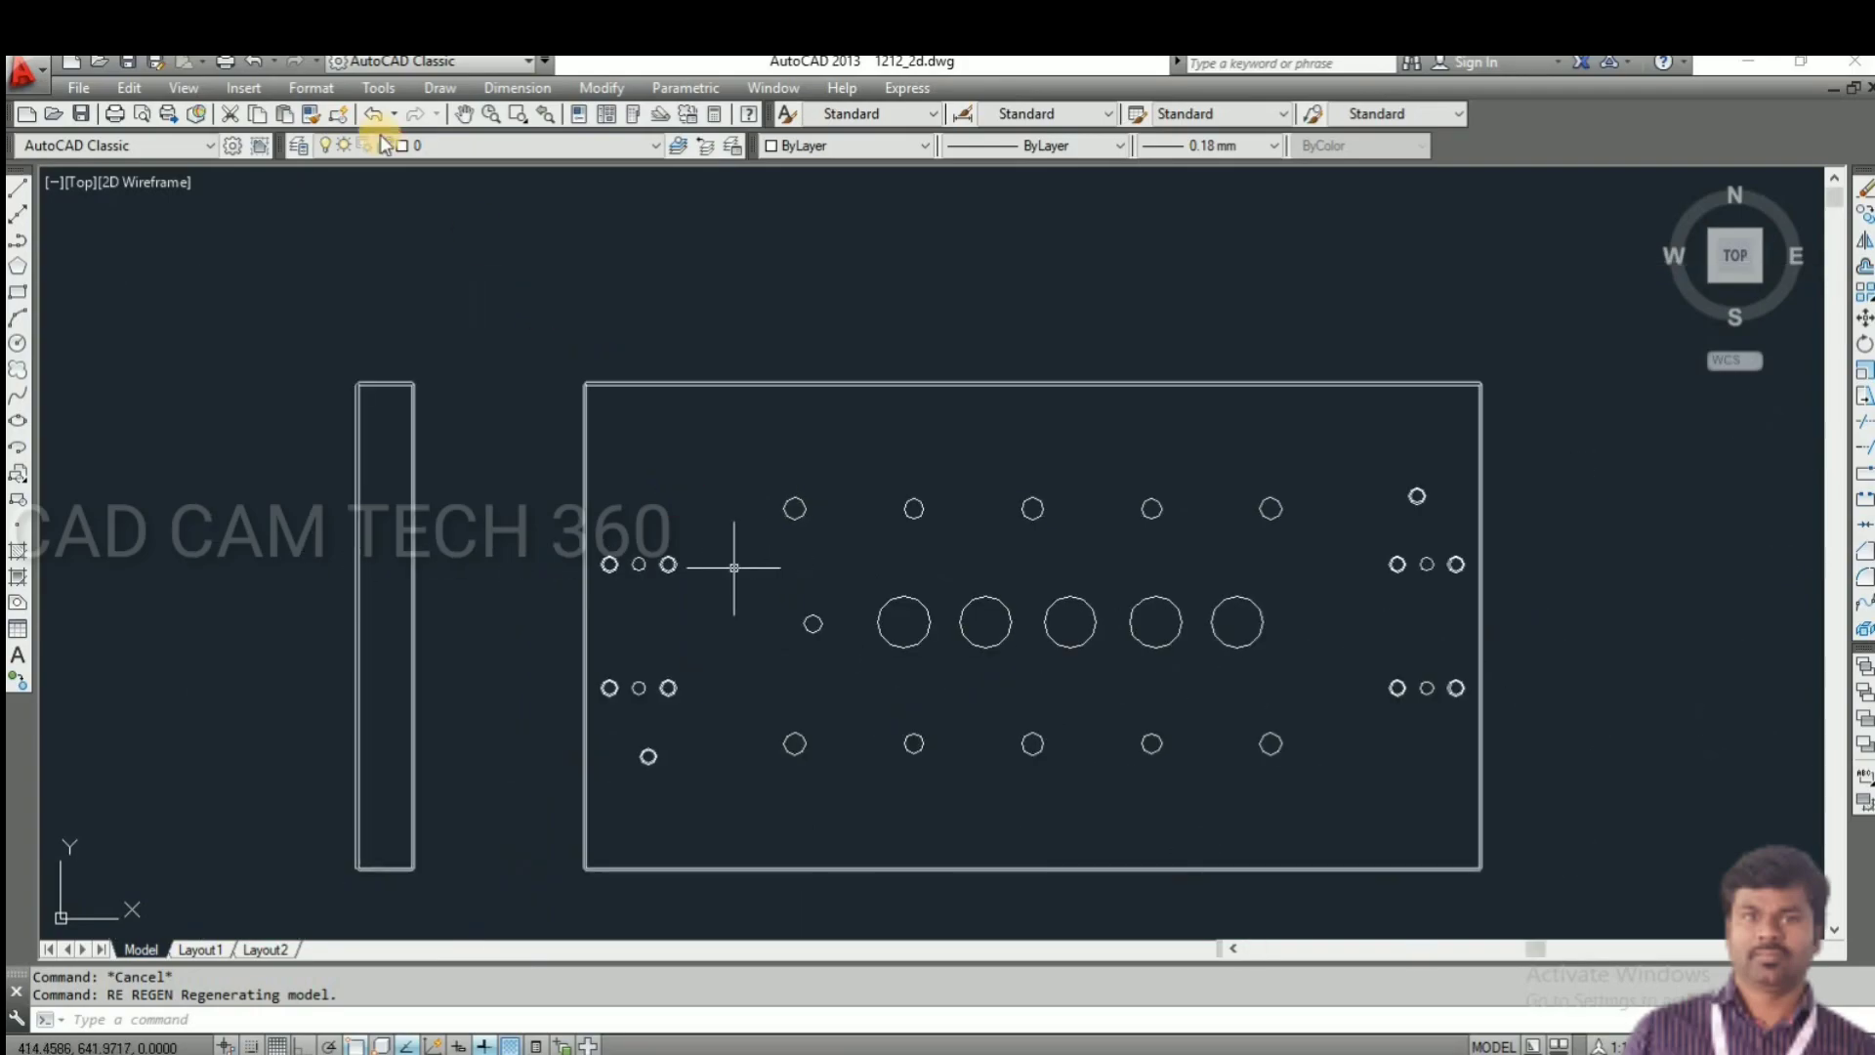
{"action": "left_click", "coordinate": [522, 88]}
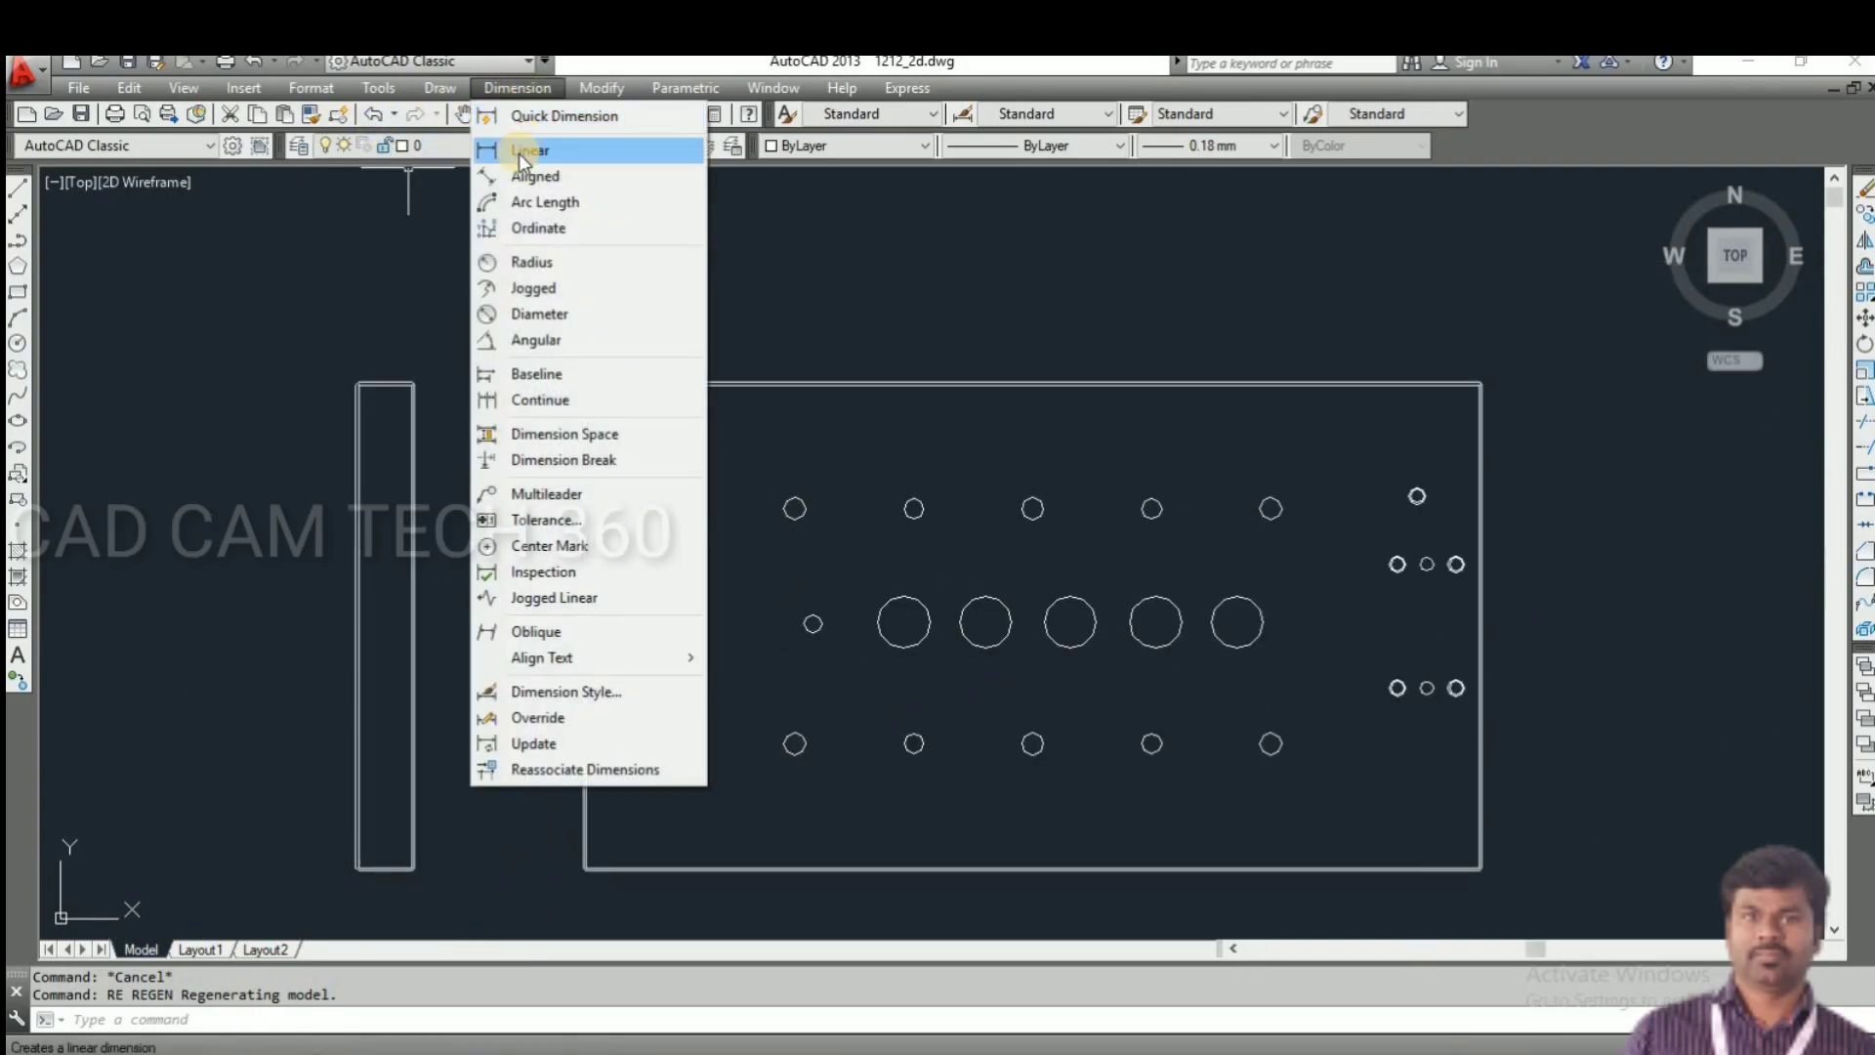
{"action": "left_click", "coordinate": [758, 249]}
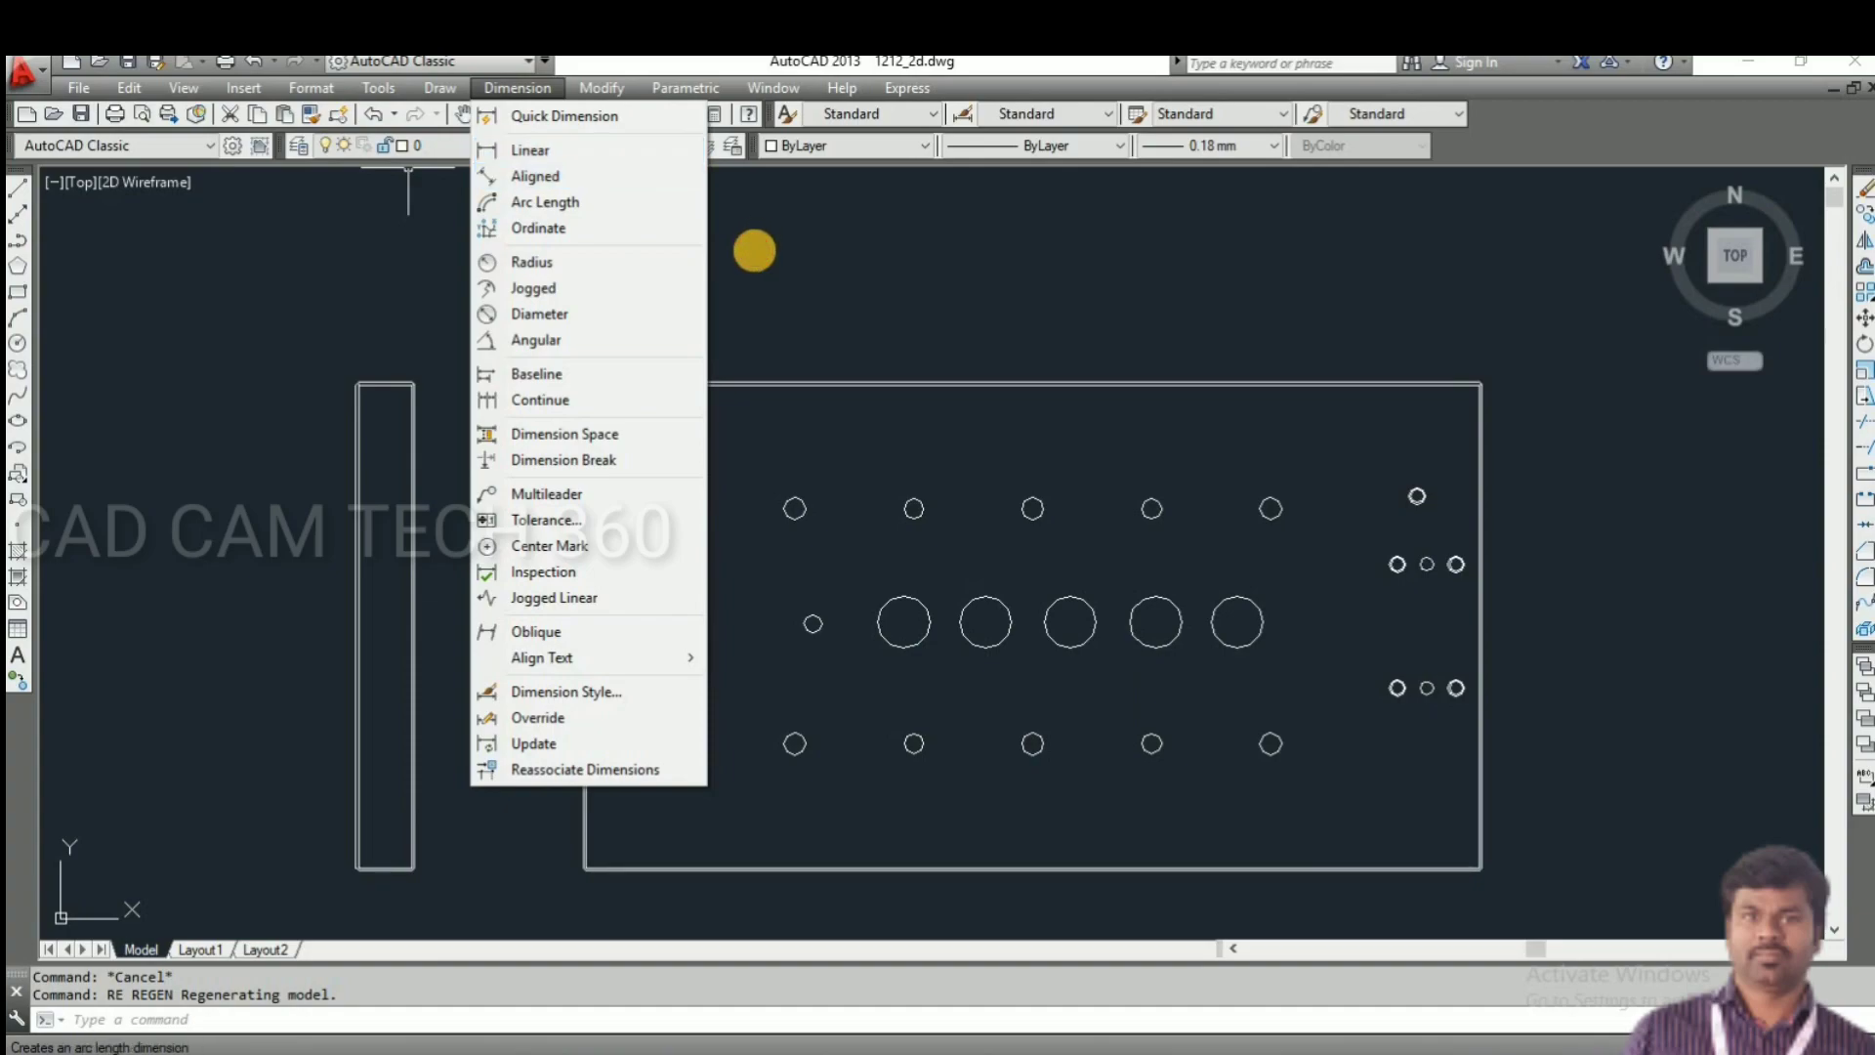
{"action": "key", "text": "Escape"}
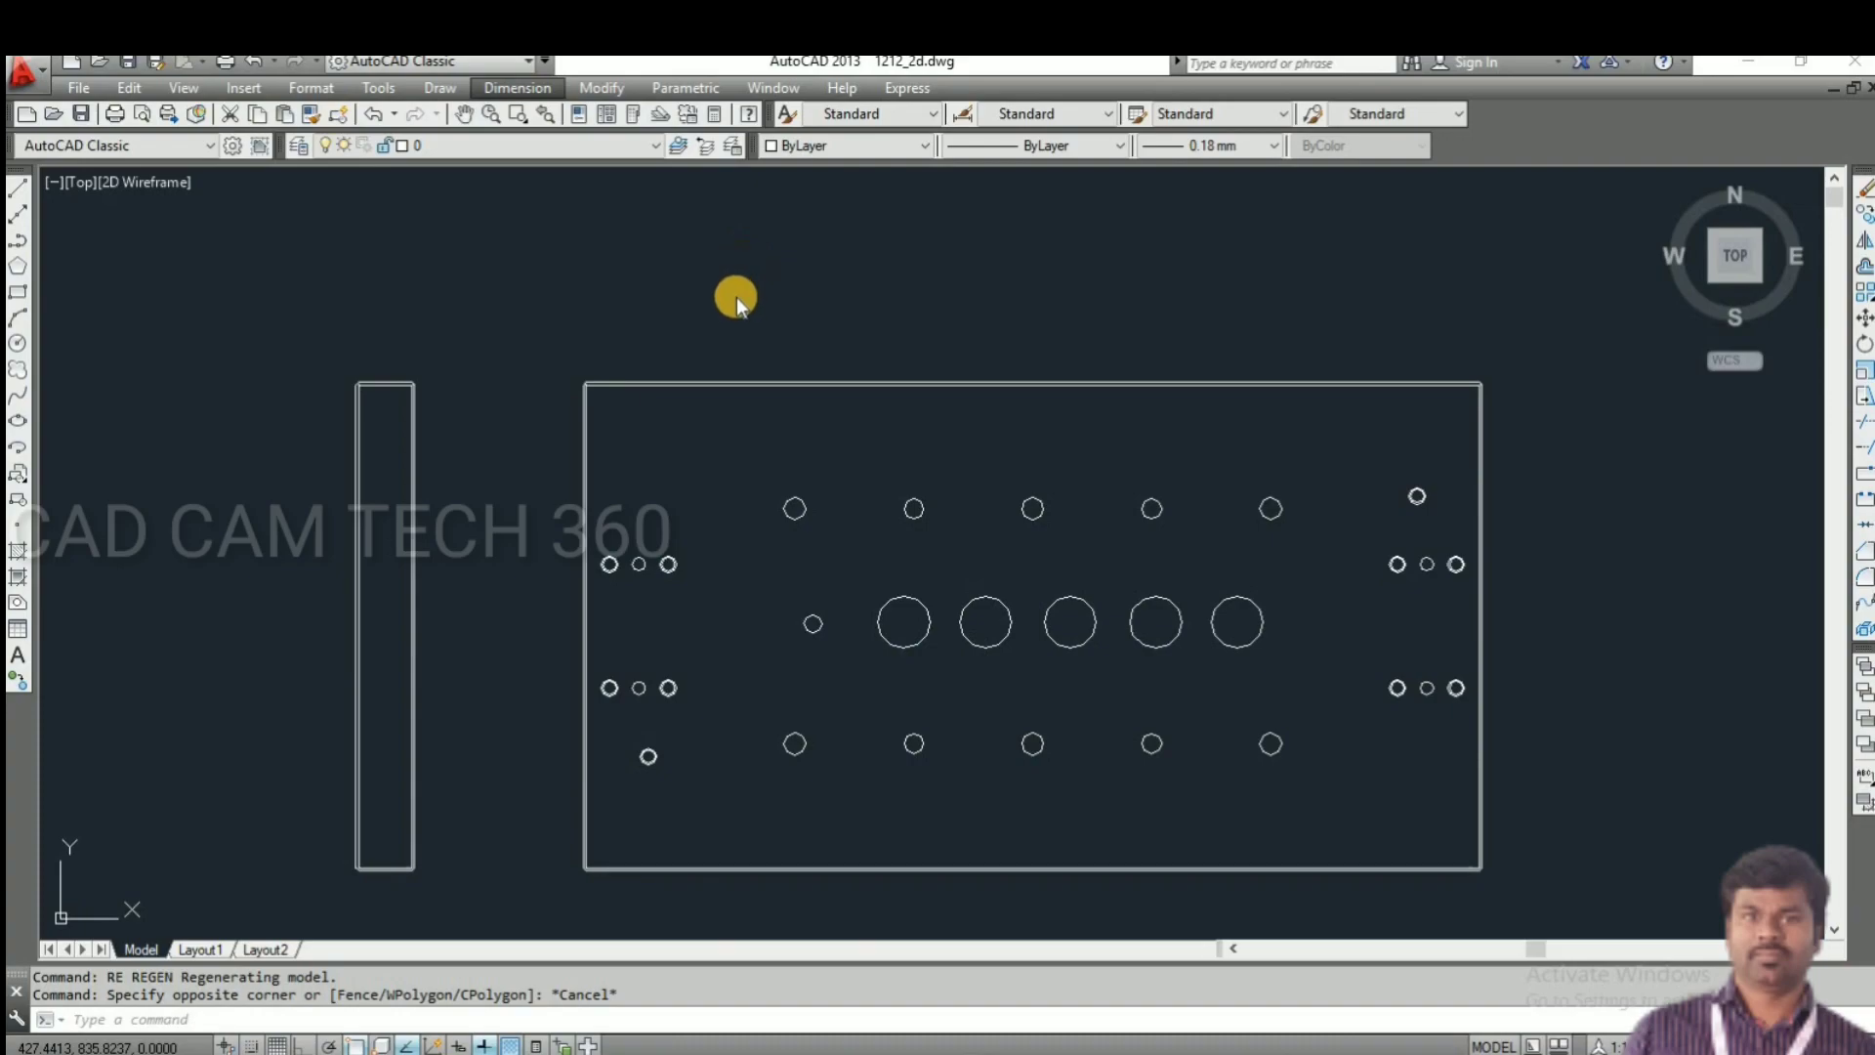
{"action": "left_click", "coordinate": [728, 291]}
{"action": "key", "text": "Escape"}
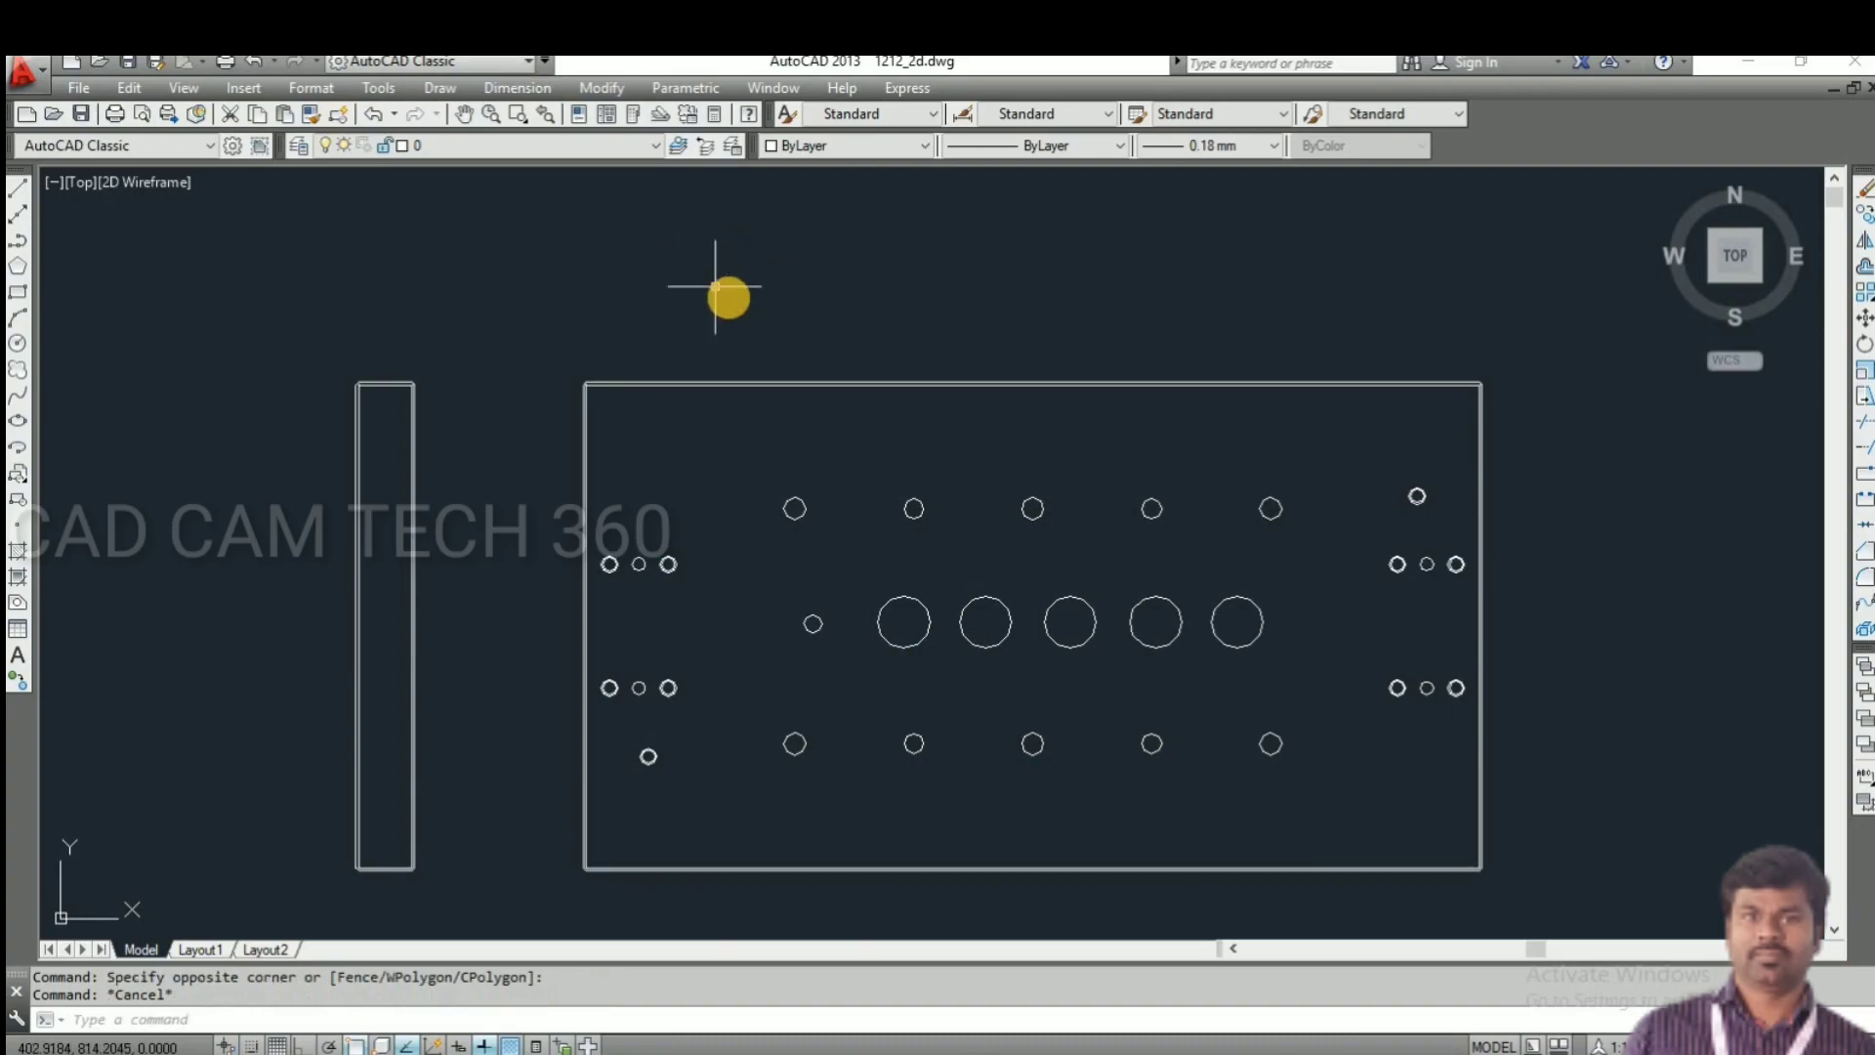
- Edit the Standard dimension style, setting Offset from origin to 2
{"action": "key", "text": "Return"}
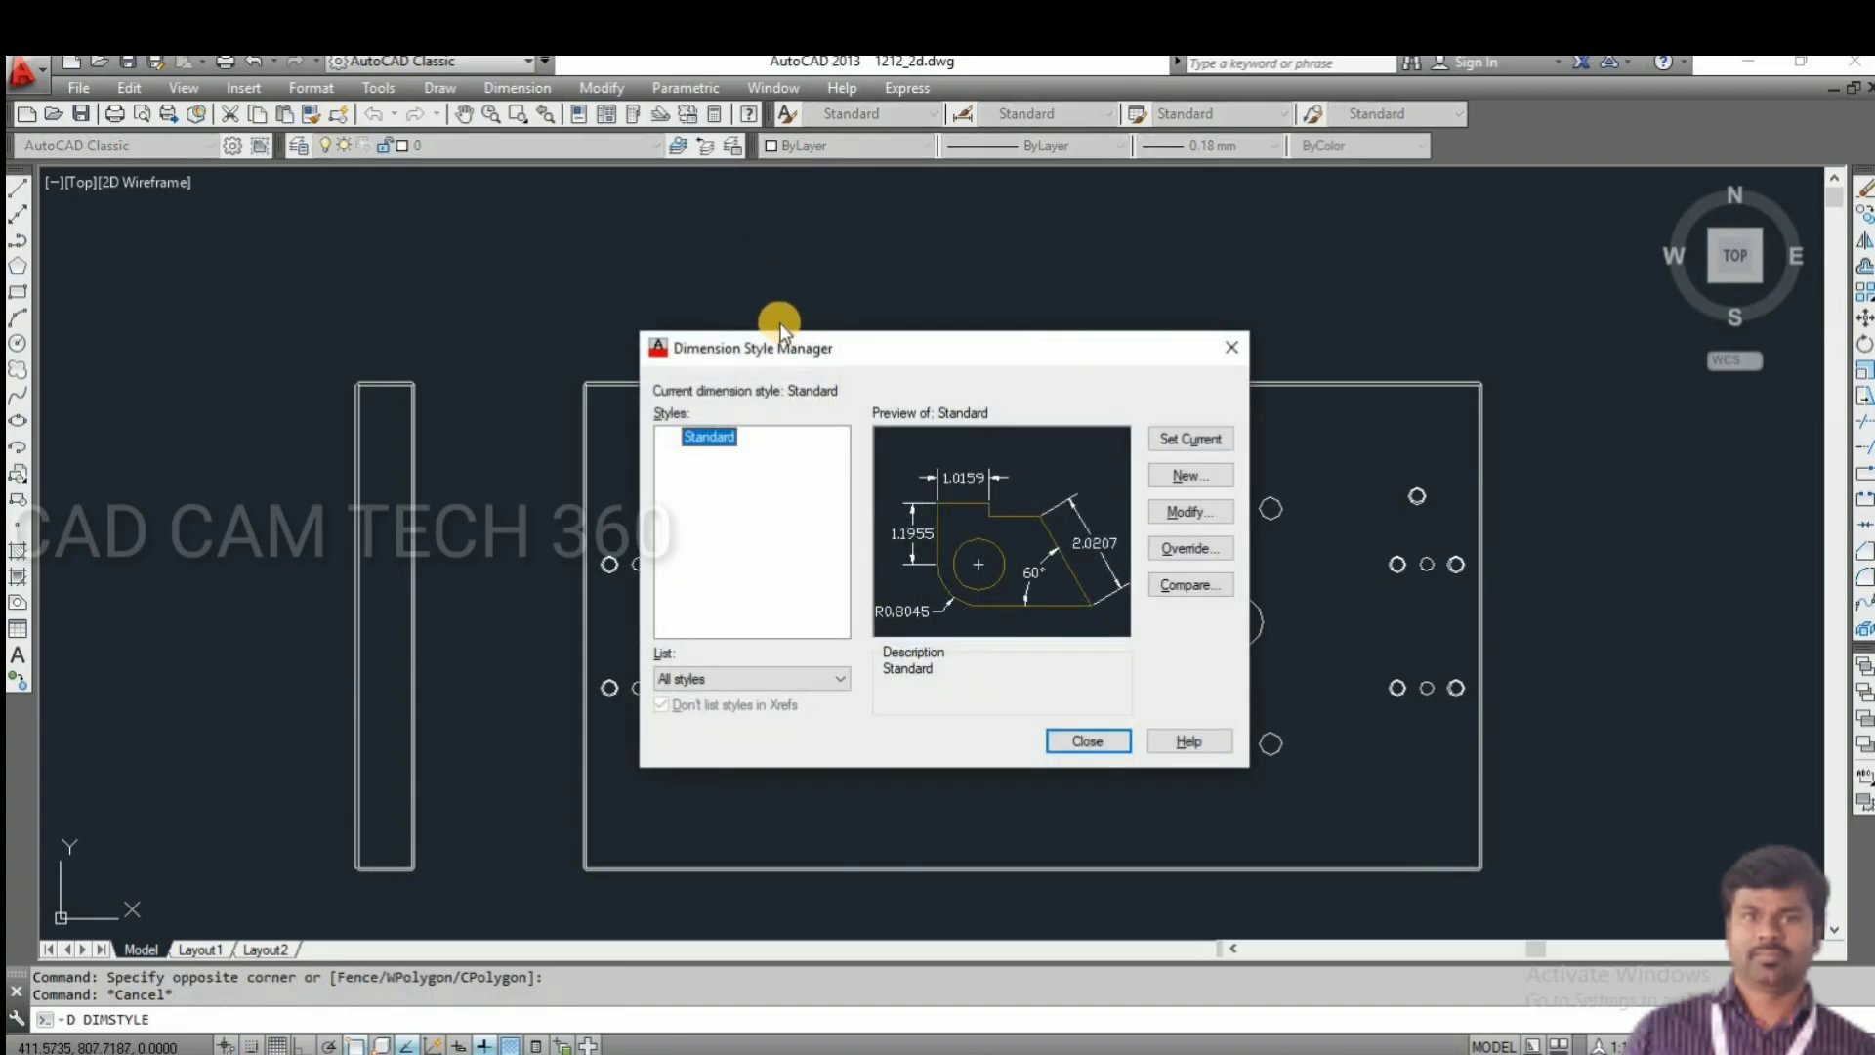
{"action": "left_click", "coordinate": [1178, 508]}
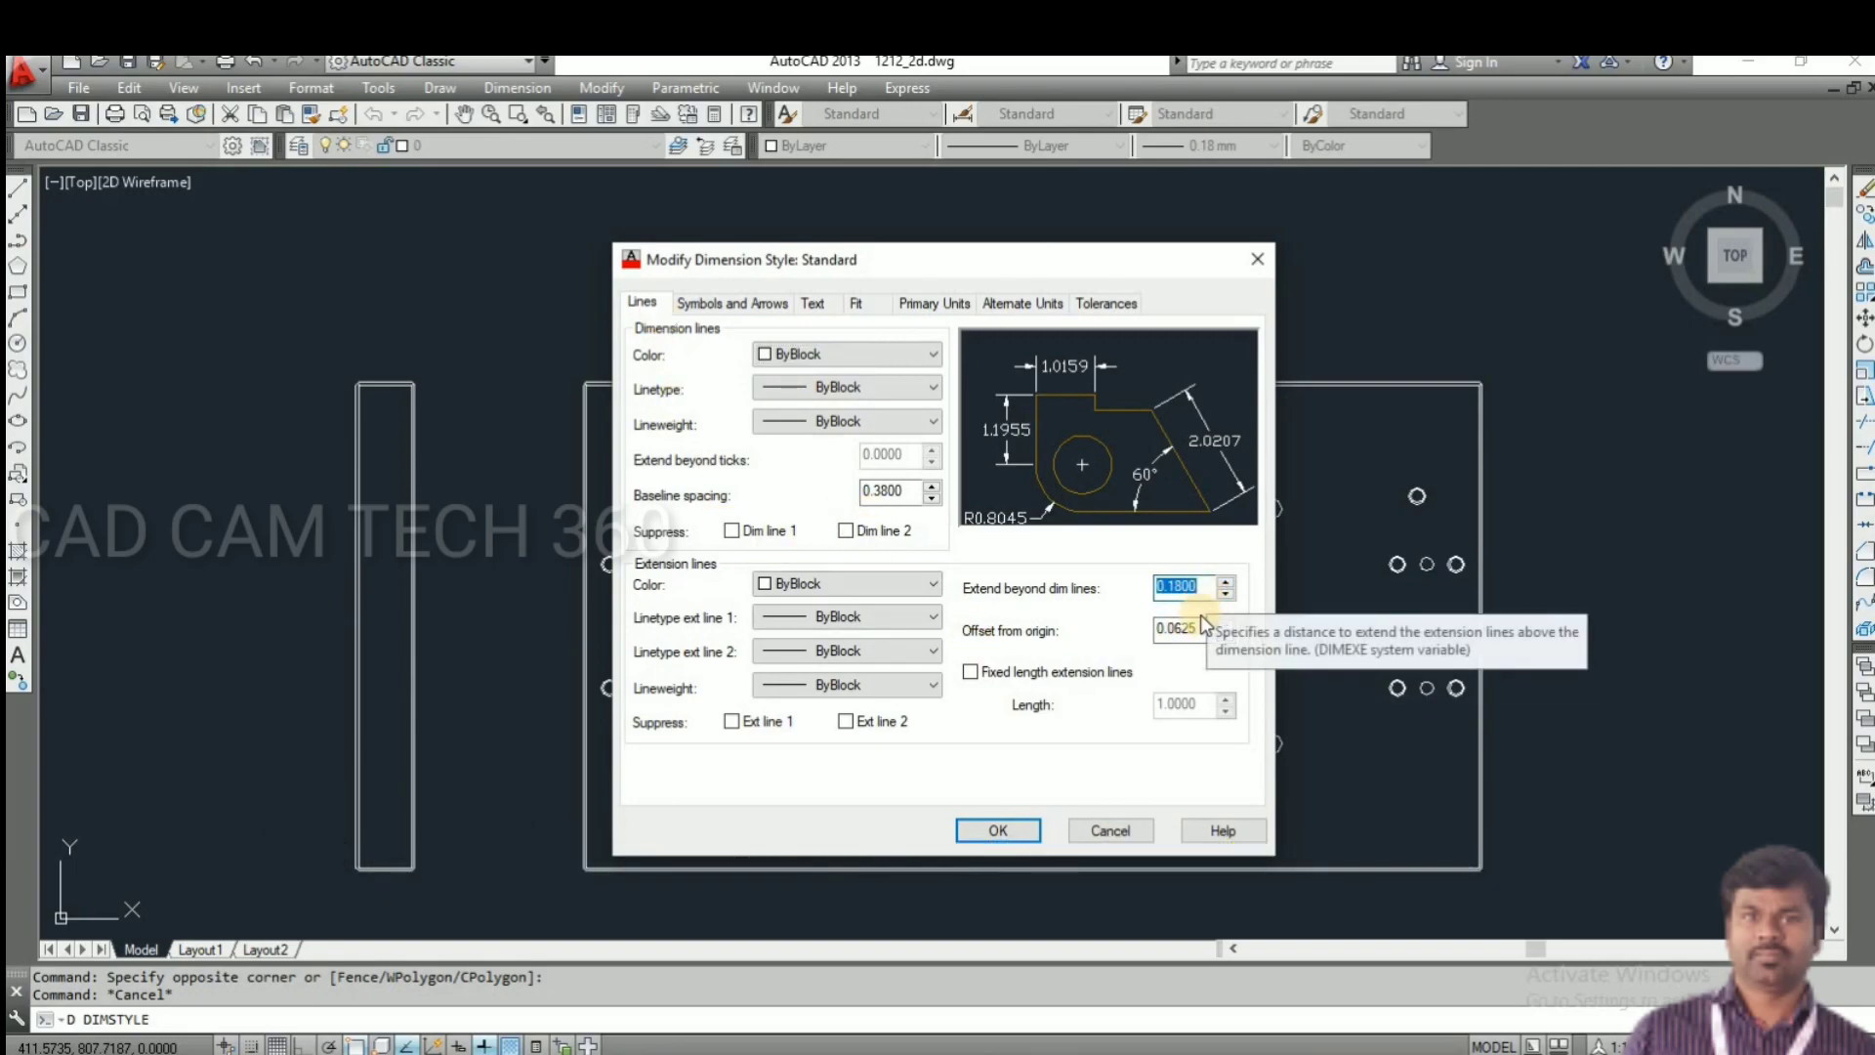
{"action": "type", "text": "2"}
{"action": "double_click", "coordinate": [1204, 627]}
{"action": "type", "text": "2"}
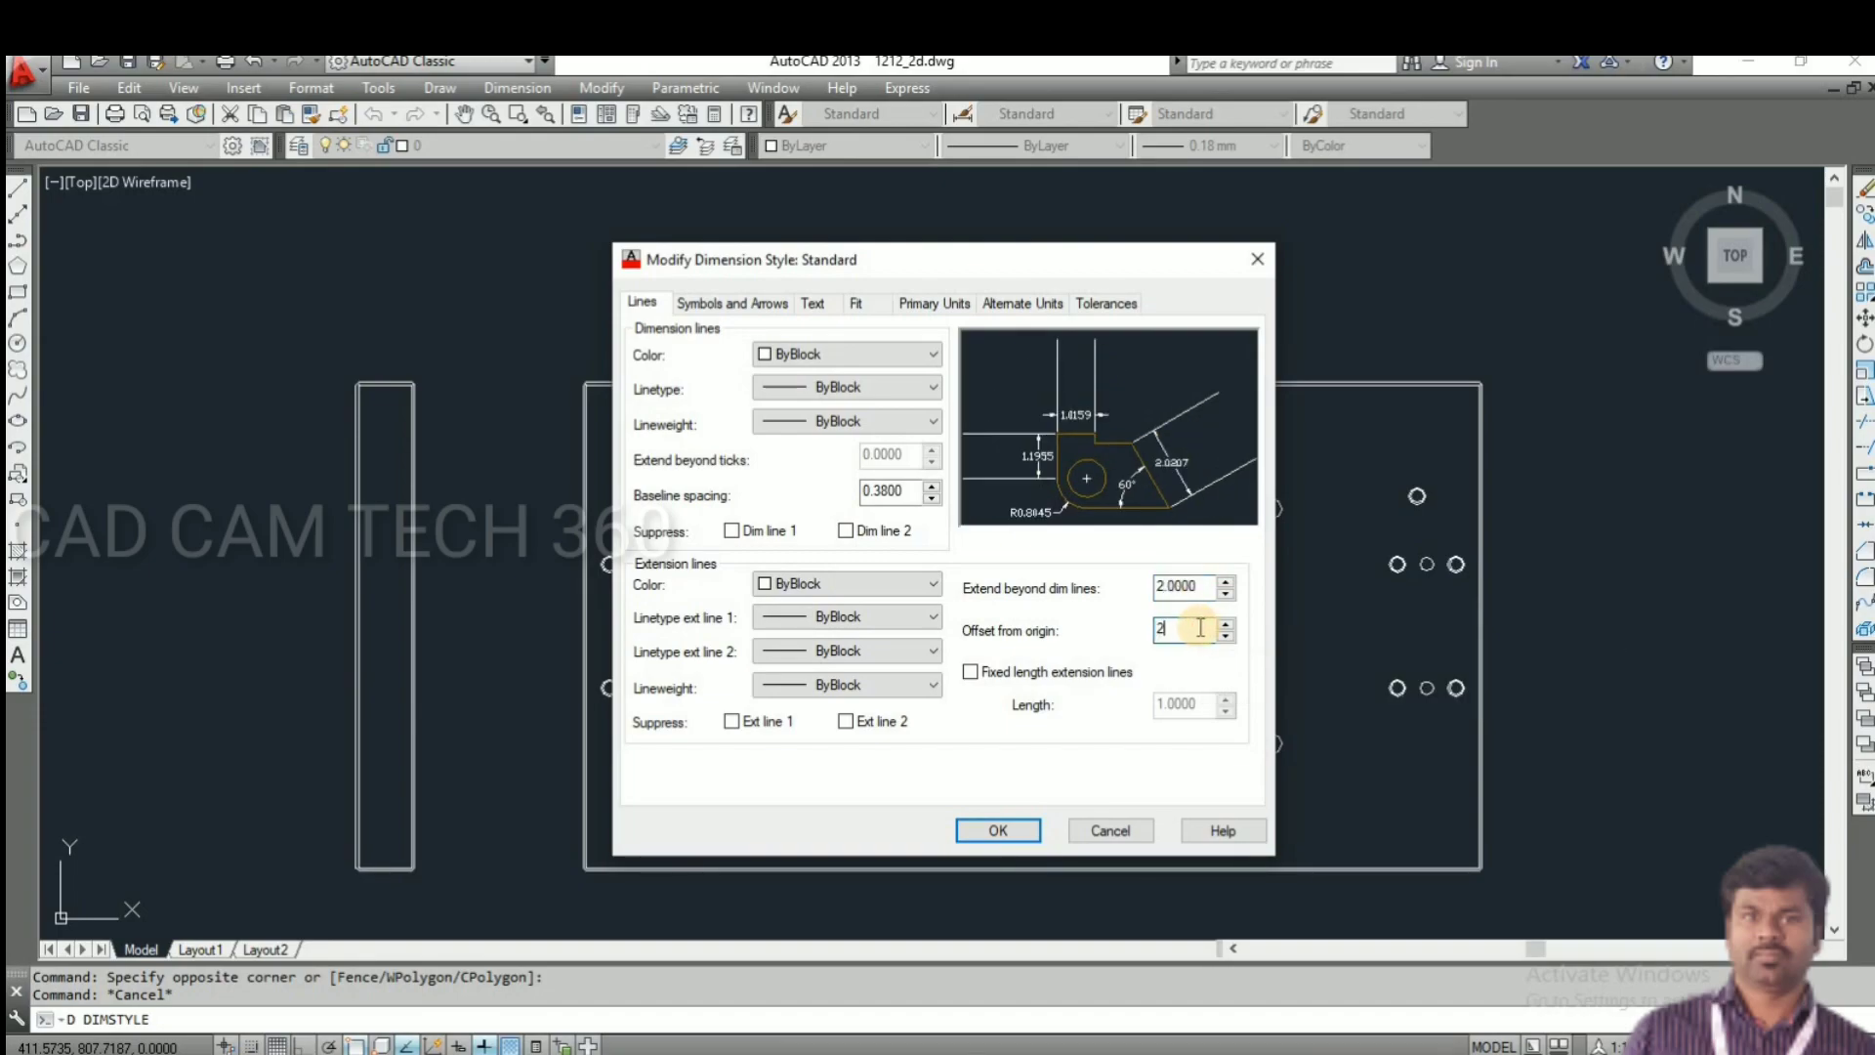
- Set the Standard style's arrow size to 5 and text height to 6
{"action": "left_click", "coordinate": [707, 302]}
{"action": "double_click", "coordinate": [696, 540]}
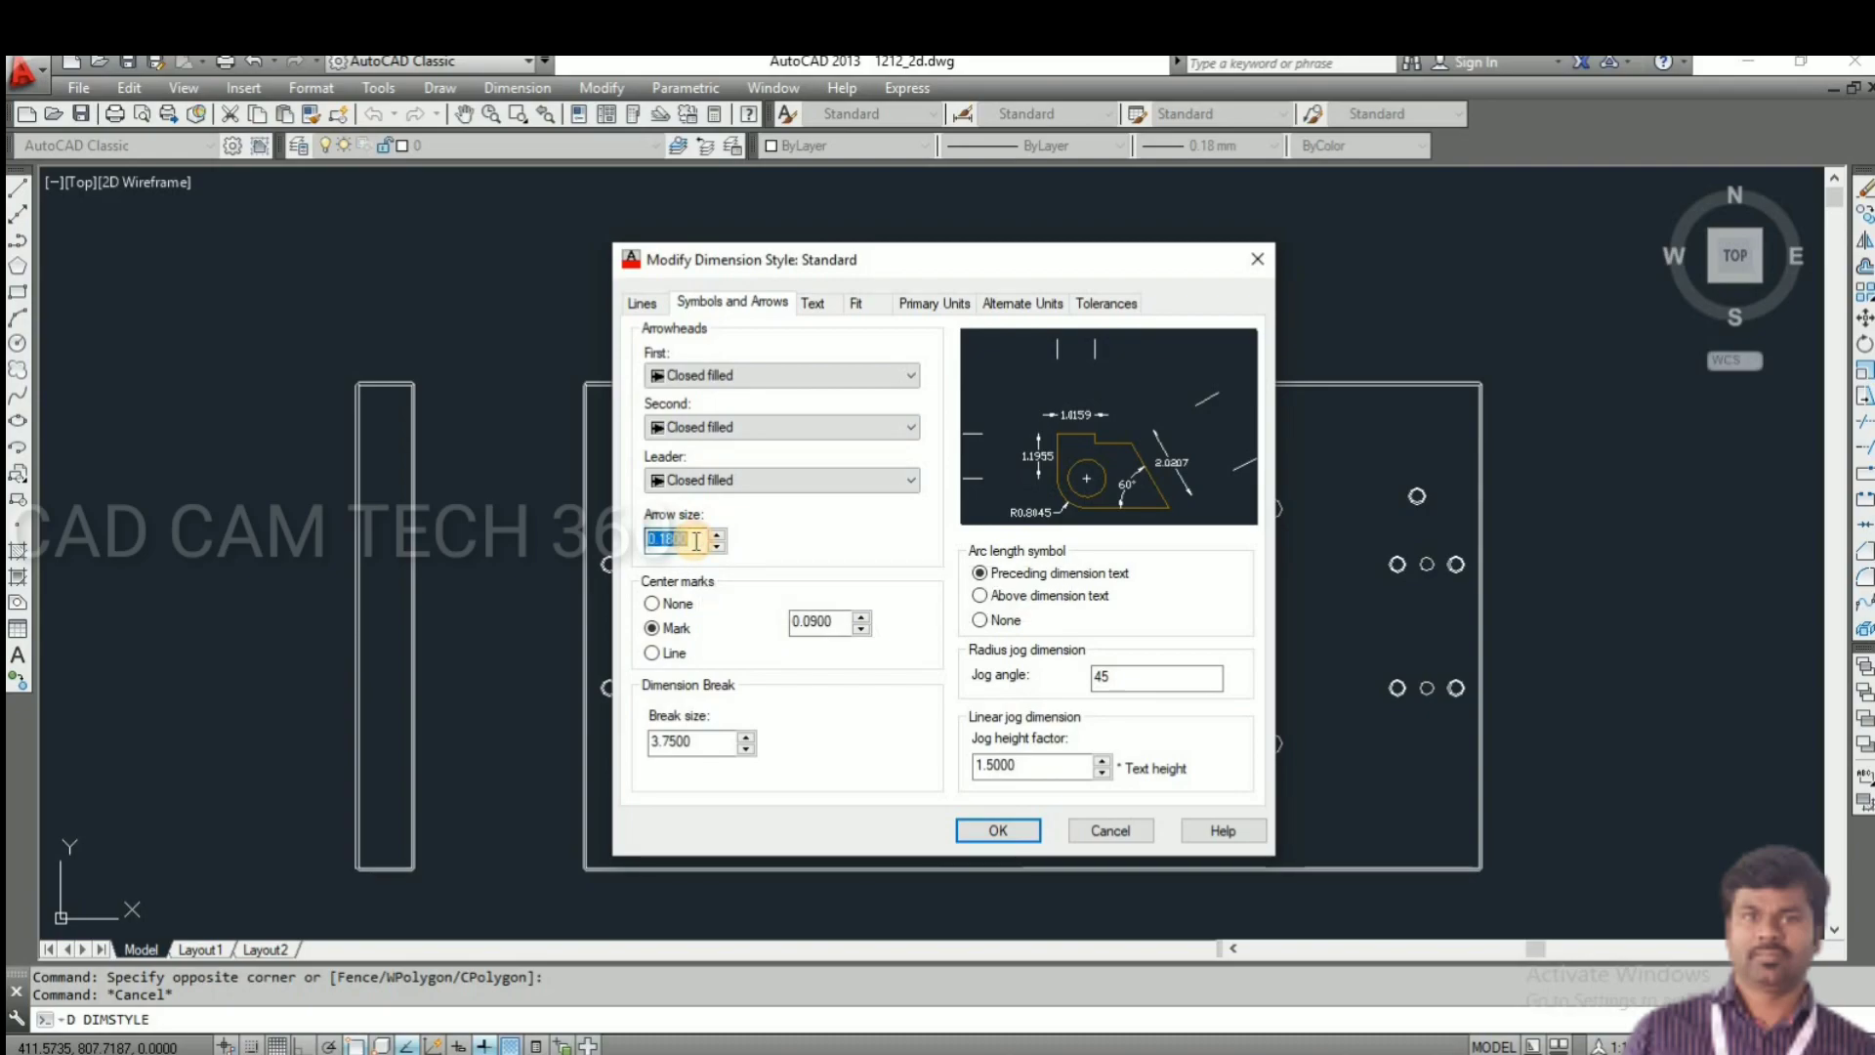
{"action": "type", "text": "5"}
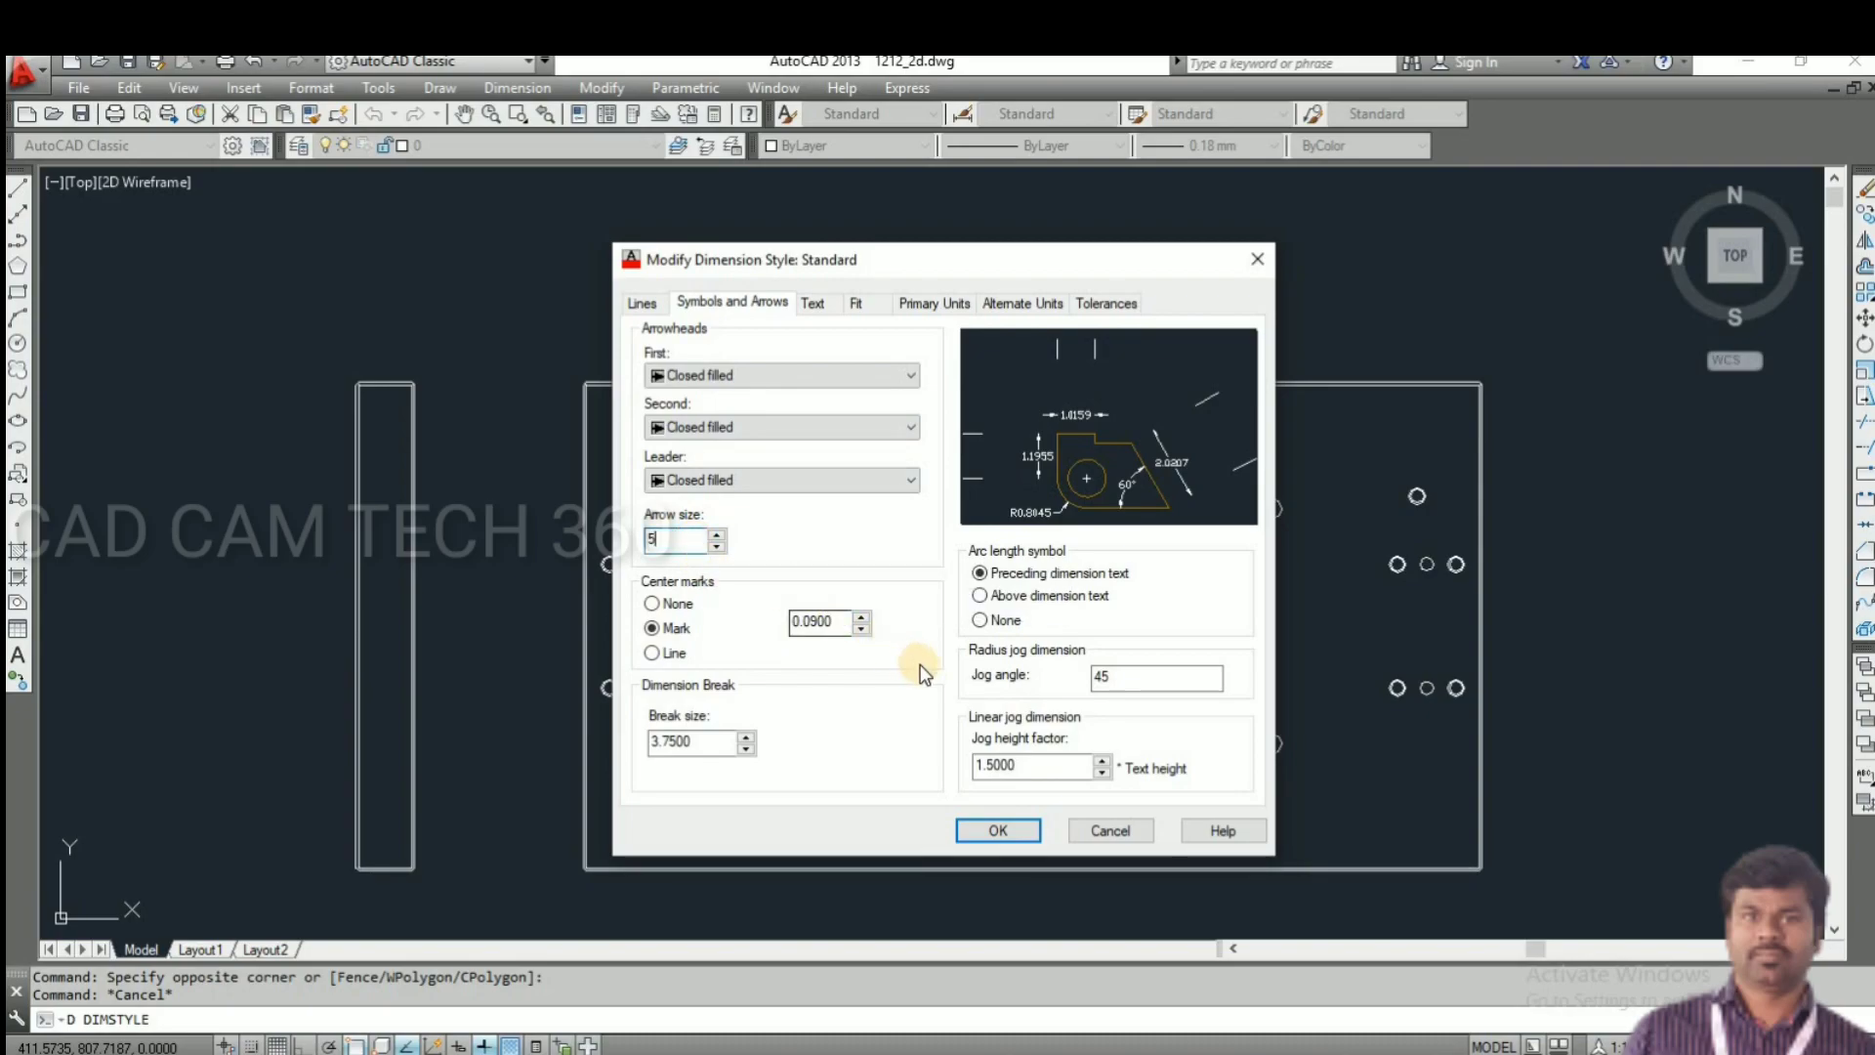
{"action": "left_click", "coordinate": [818, 302]}
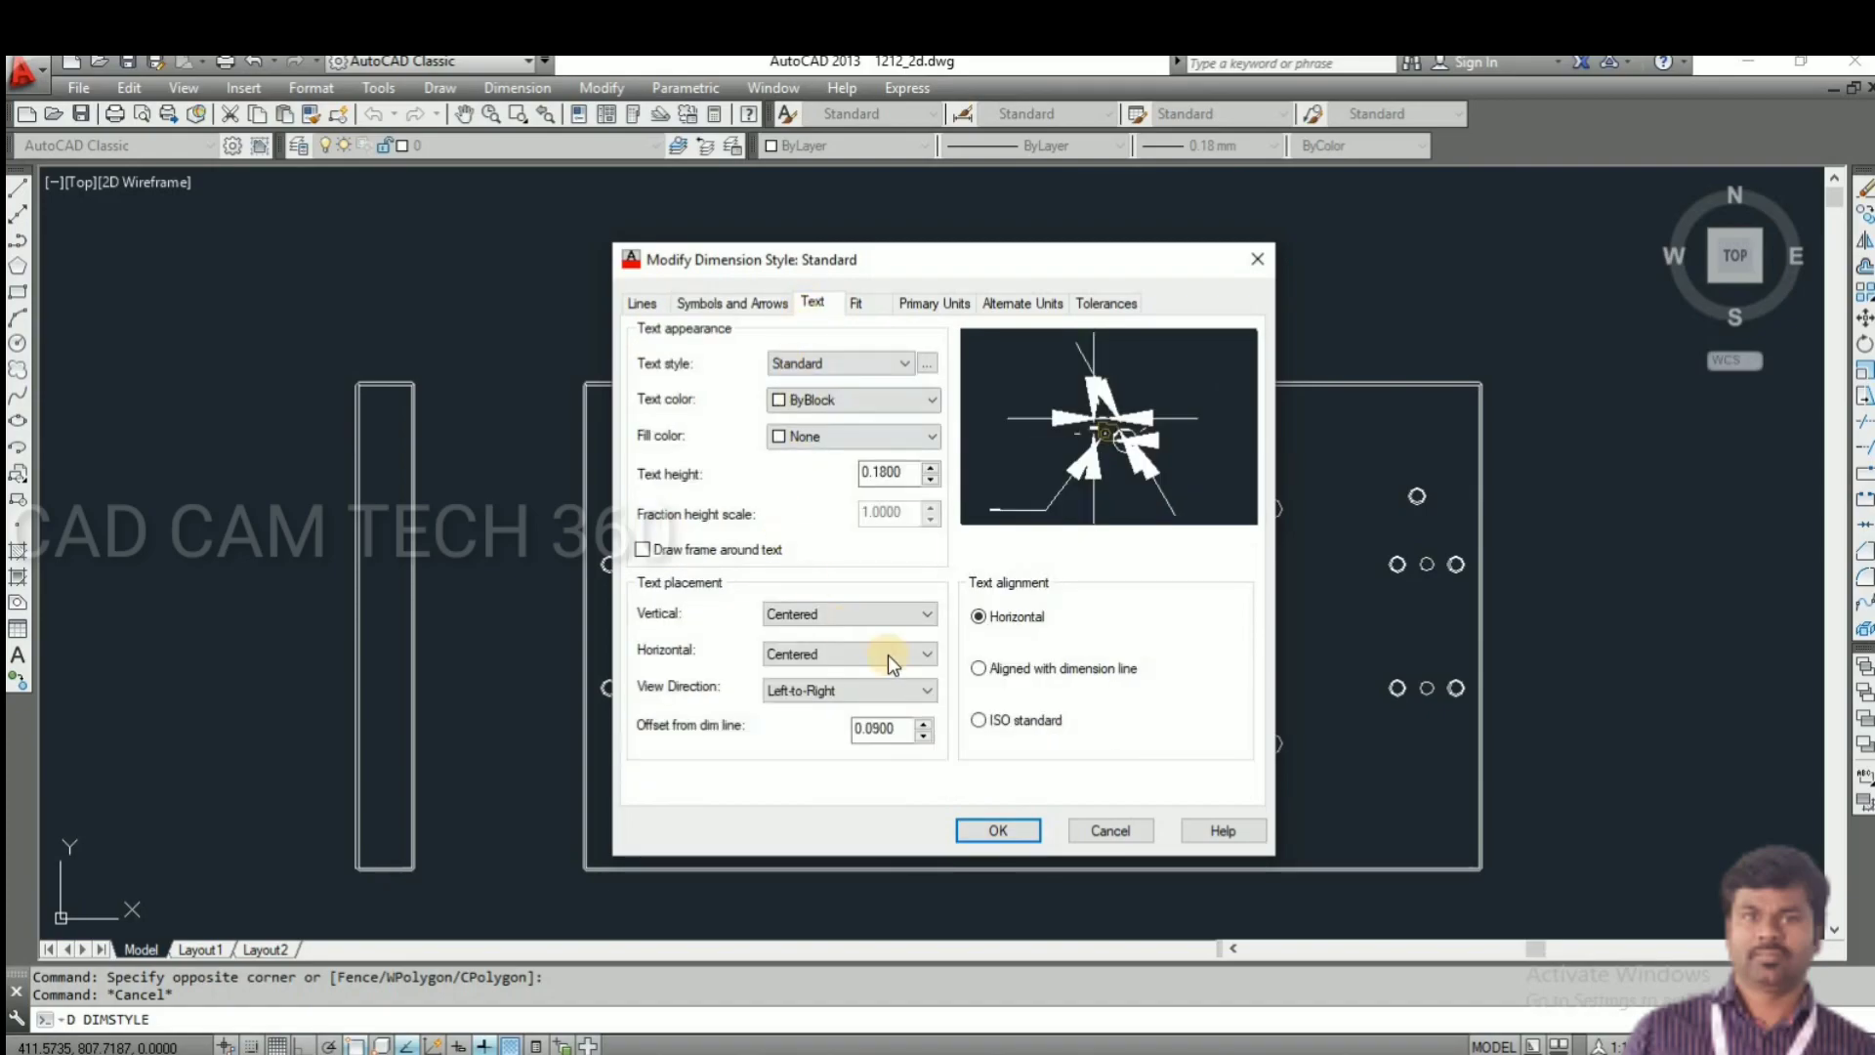
{"action": "double_click", "coordinate": [882, 472]}
{"action": "type", "text": "6"}
{"action": "left_click", "coordinate": [864, 476]}
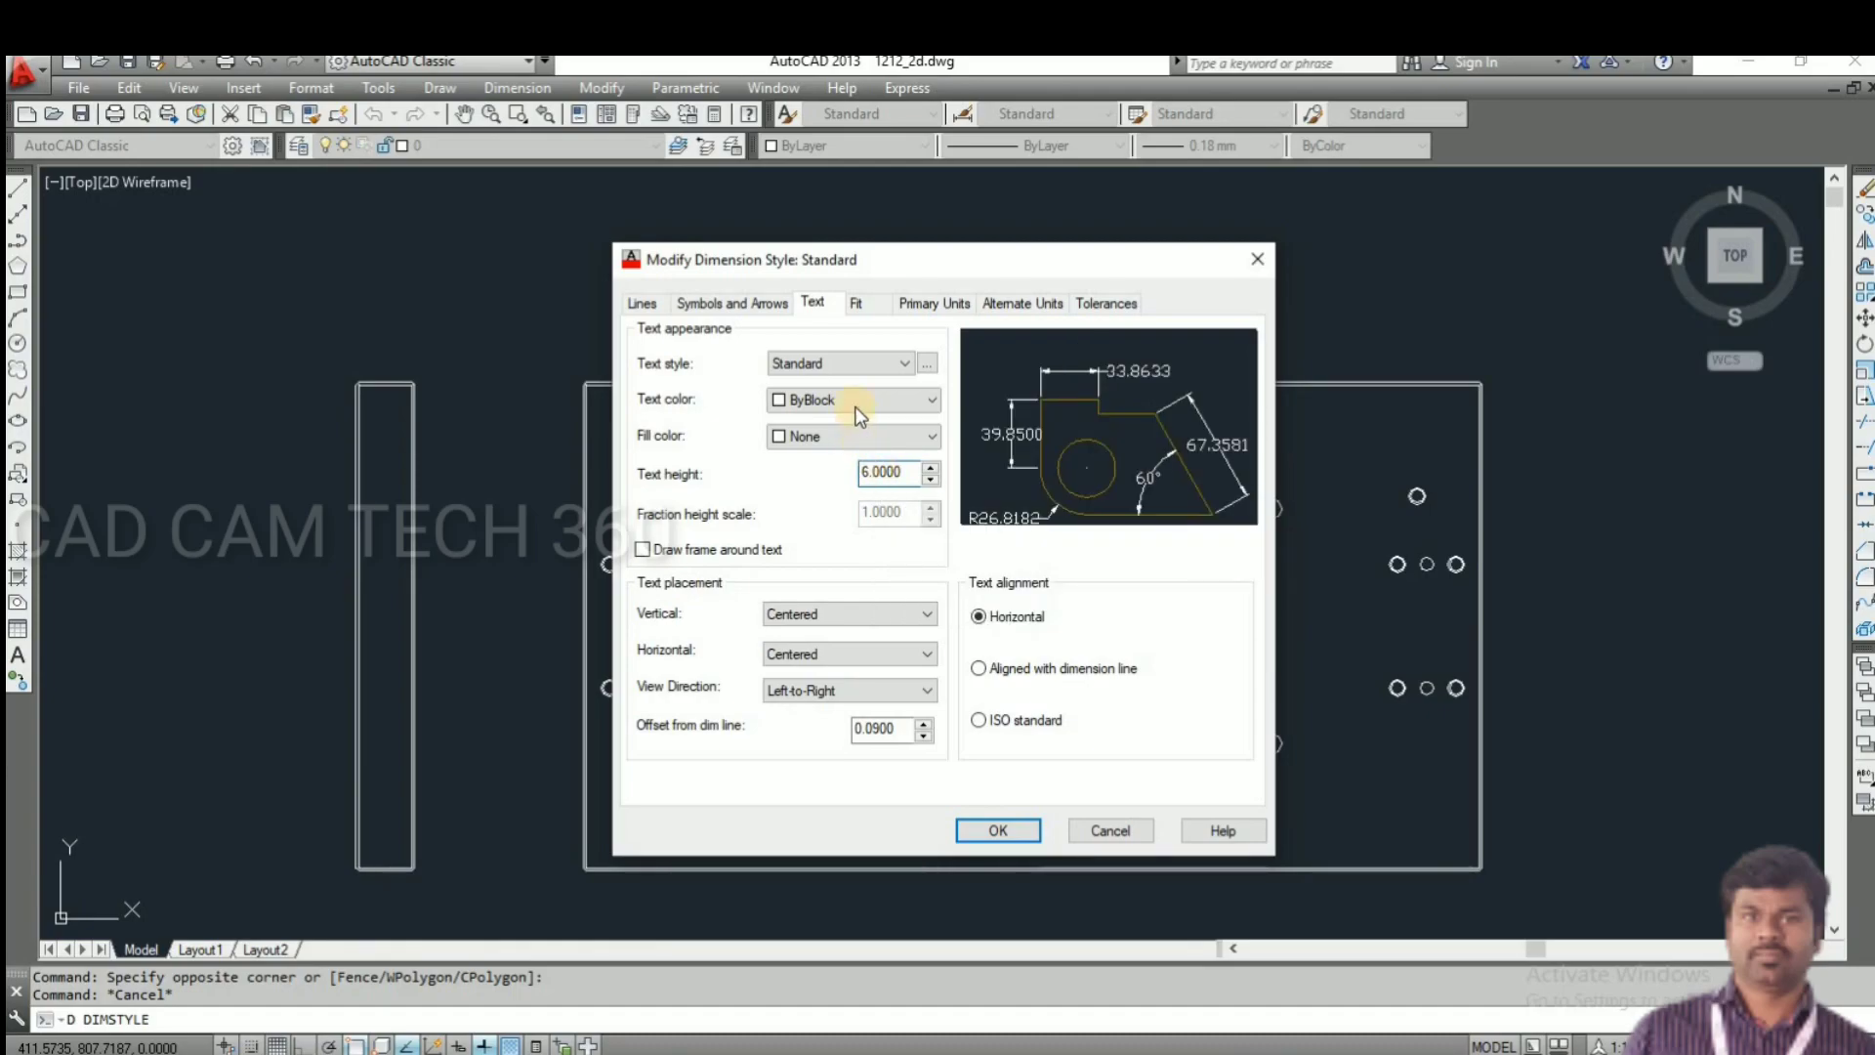
- Set primary-unit precision to 0.00, make Standard current, and close the manager
{"action": "left_click", "coordinate": [860, 301]}
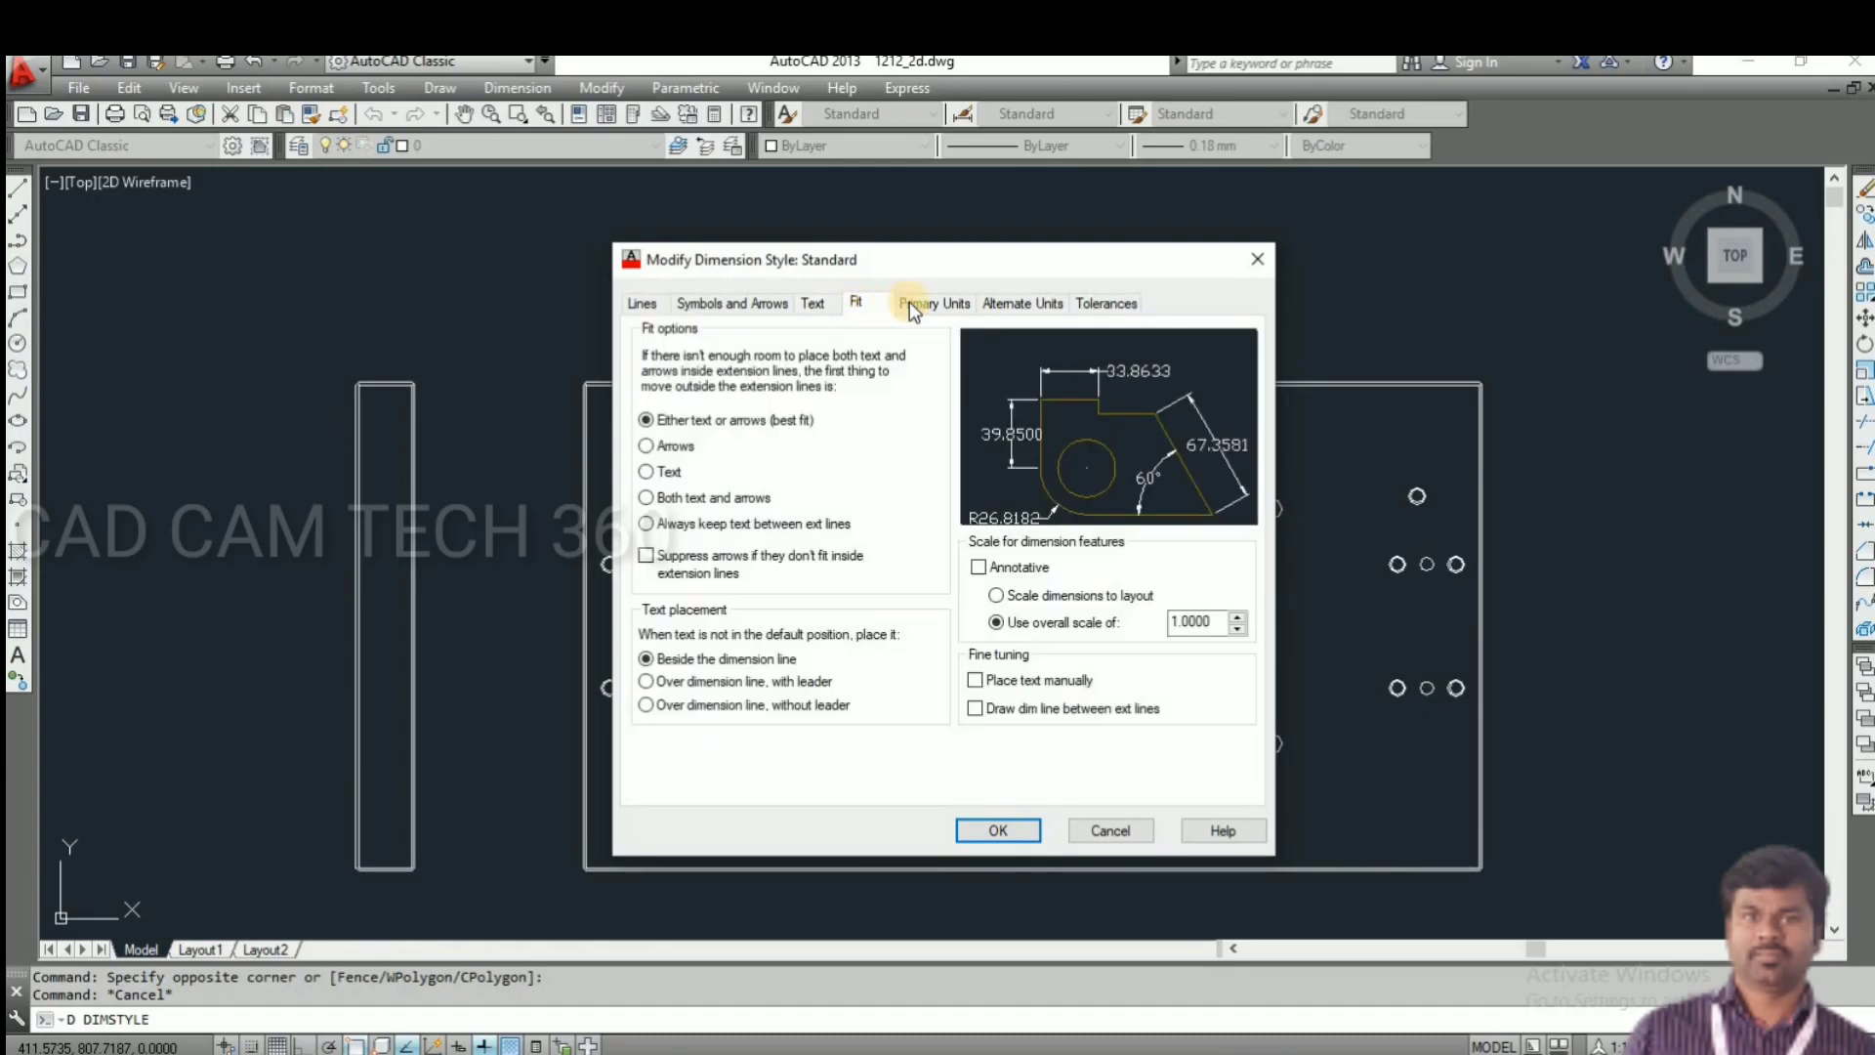
{"action": "left_click", "coordinate": [911, 303]}
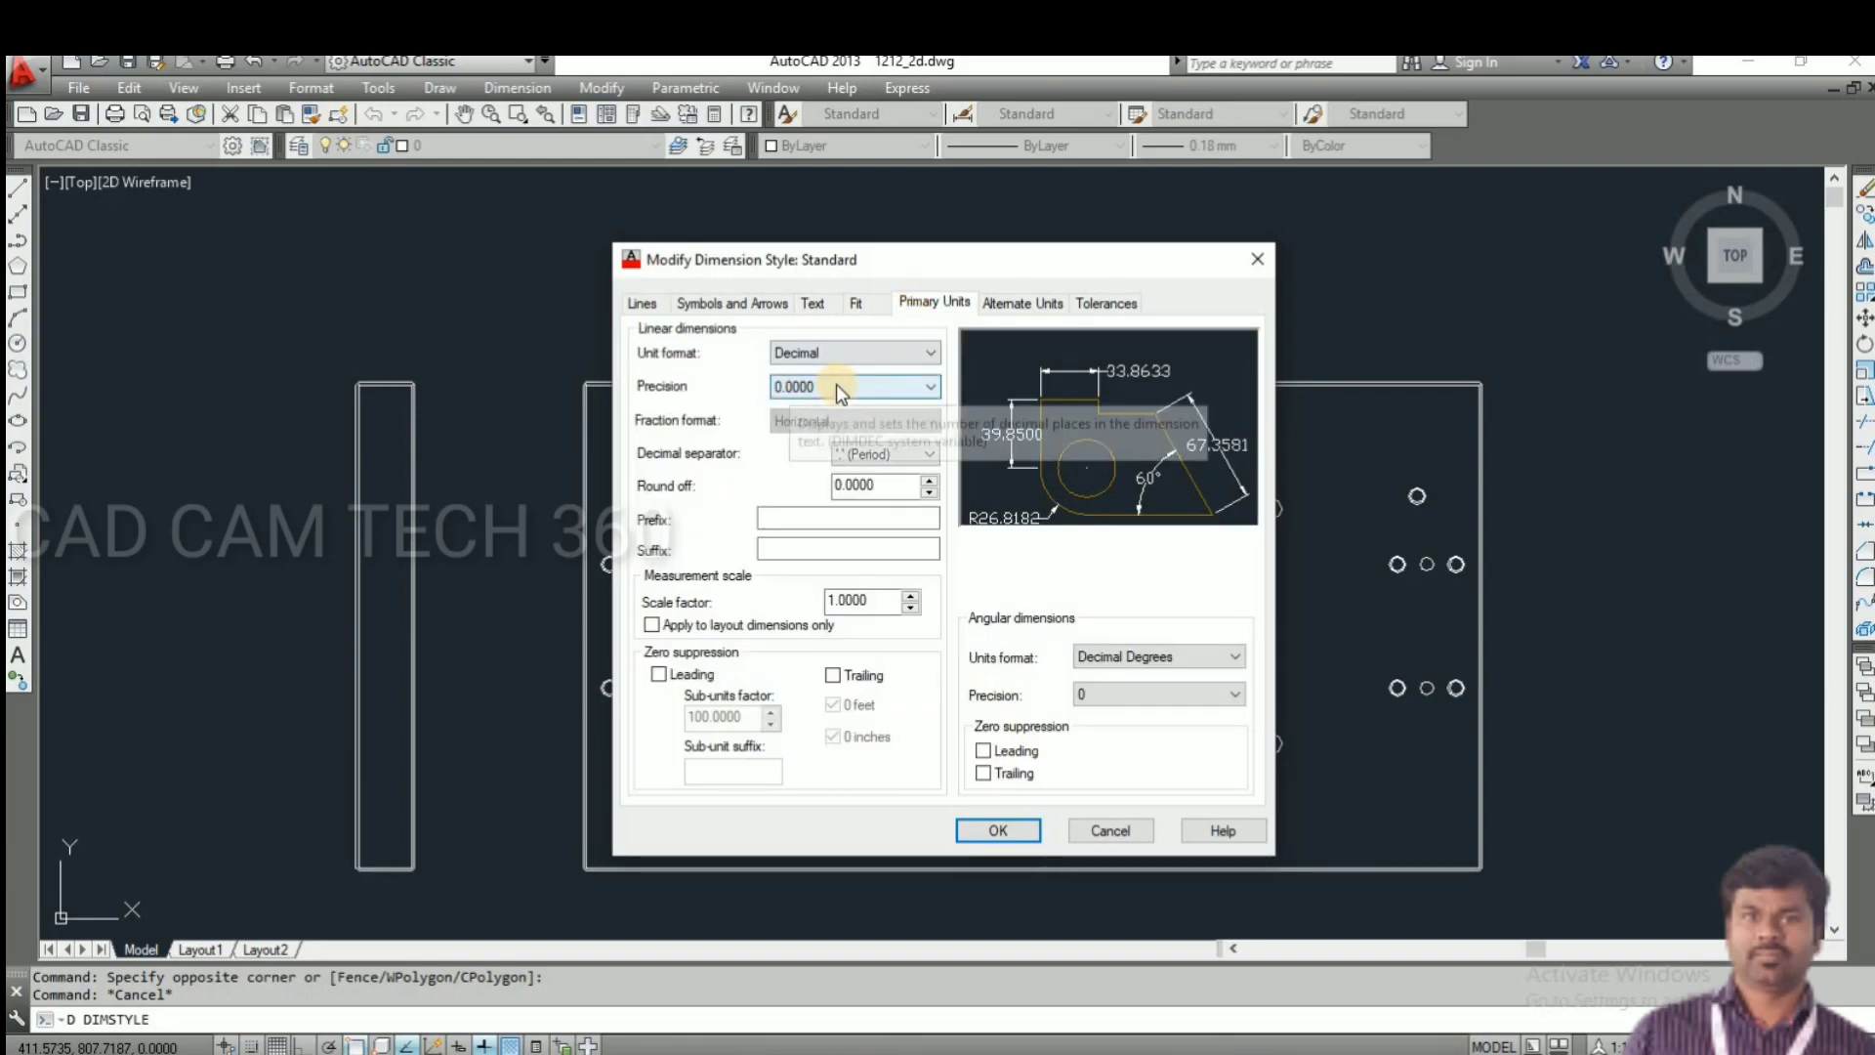
{"action": "left_click", "coordinate": [829, 389]}
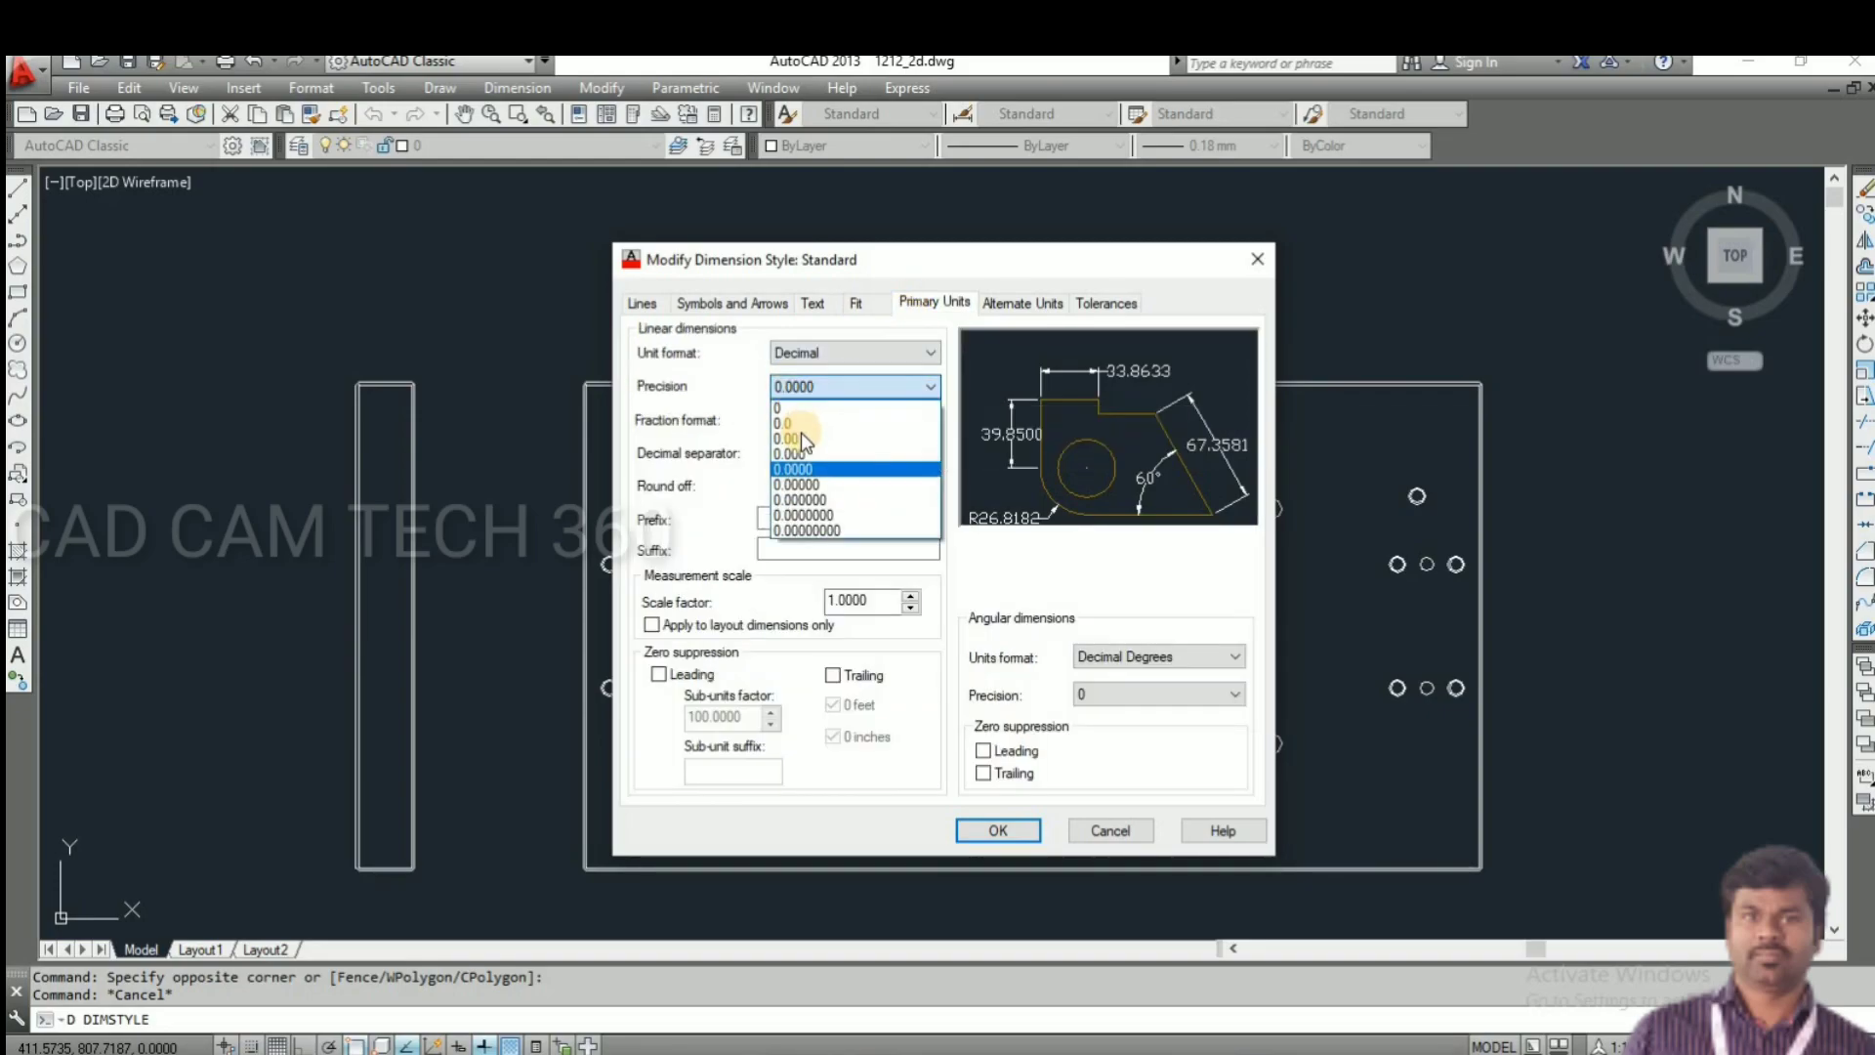
{"action": "left_click", "coordinate": [802, 436]}
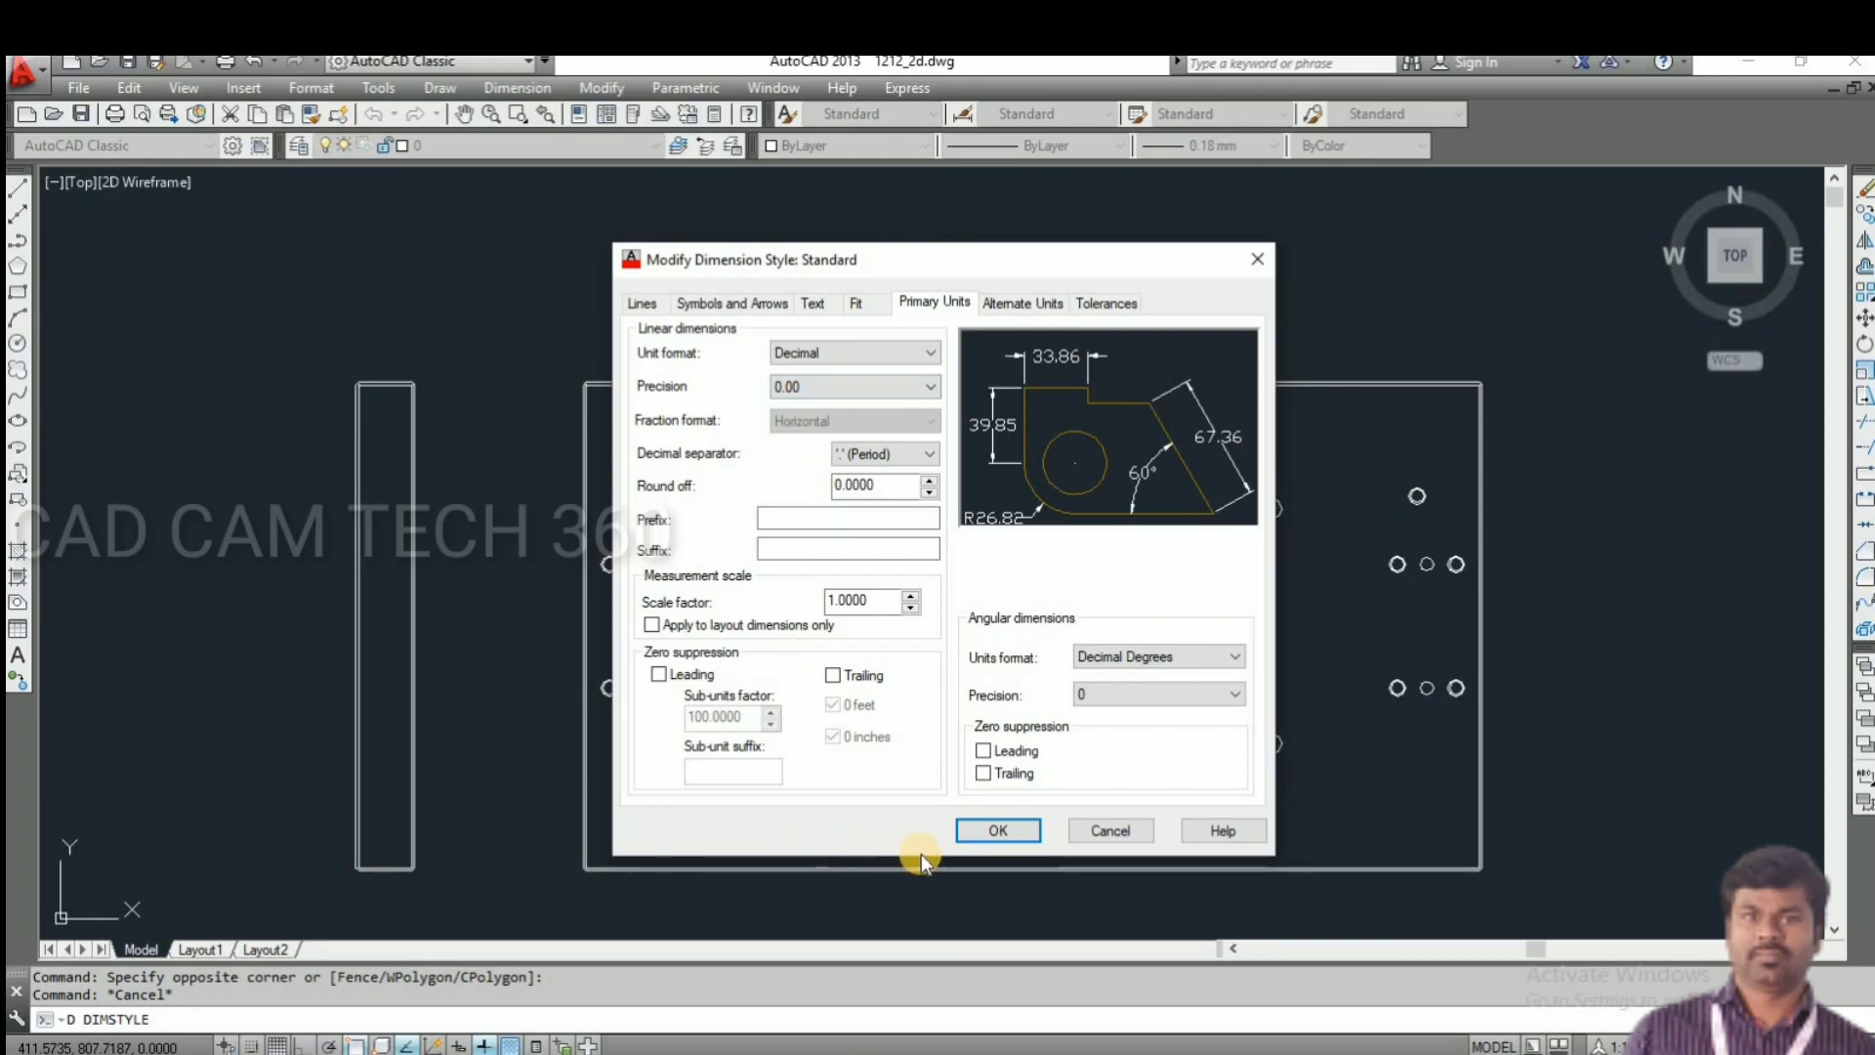
{"action": "left_click", "coordinate": [997, 830]}
{"action": "left_click", "coordinate": [1183, 439]}
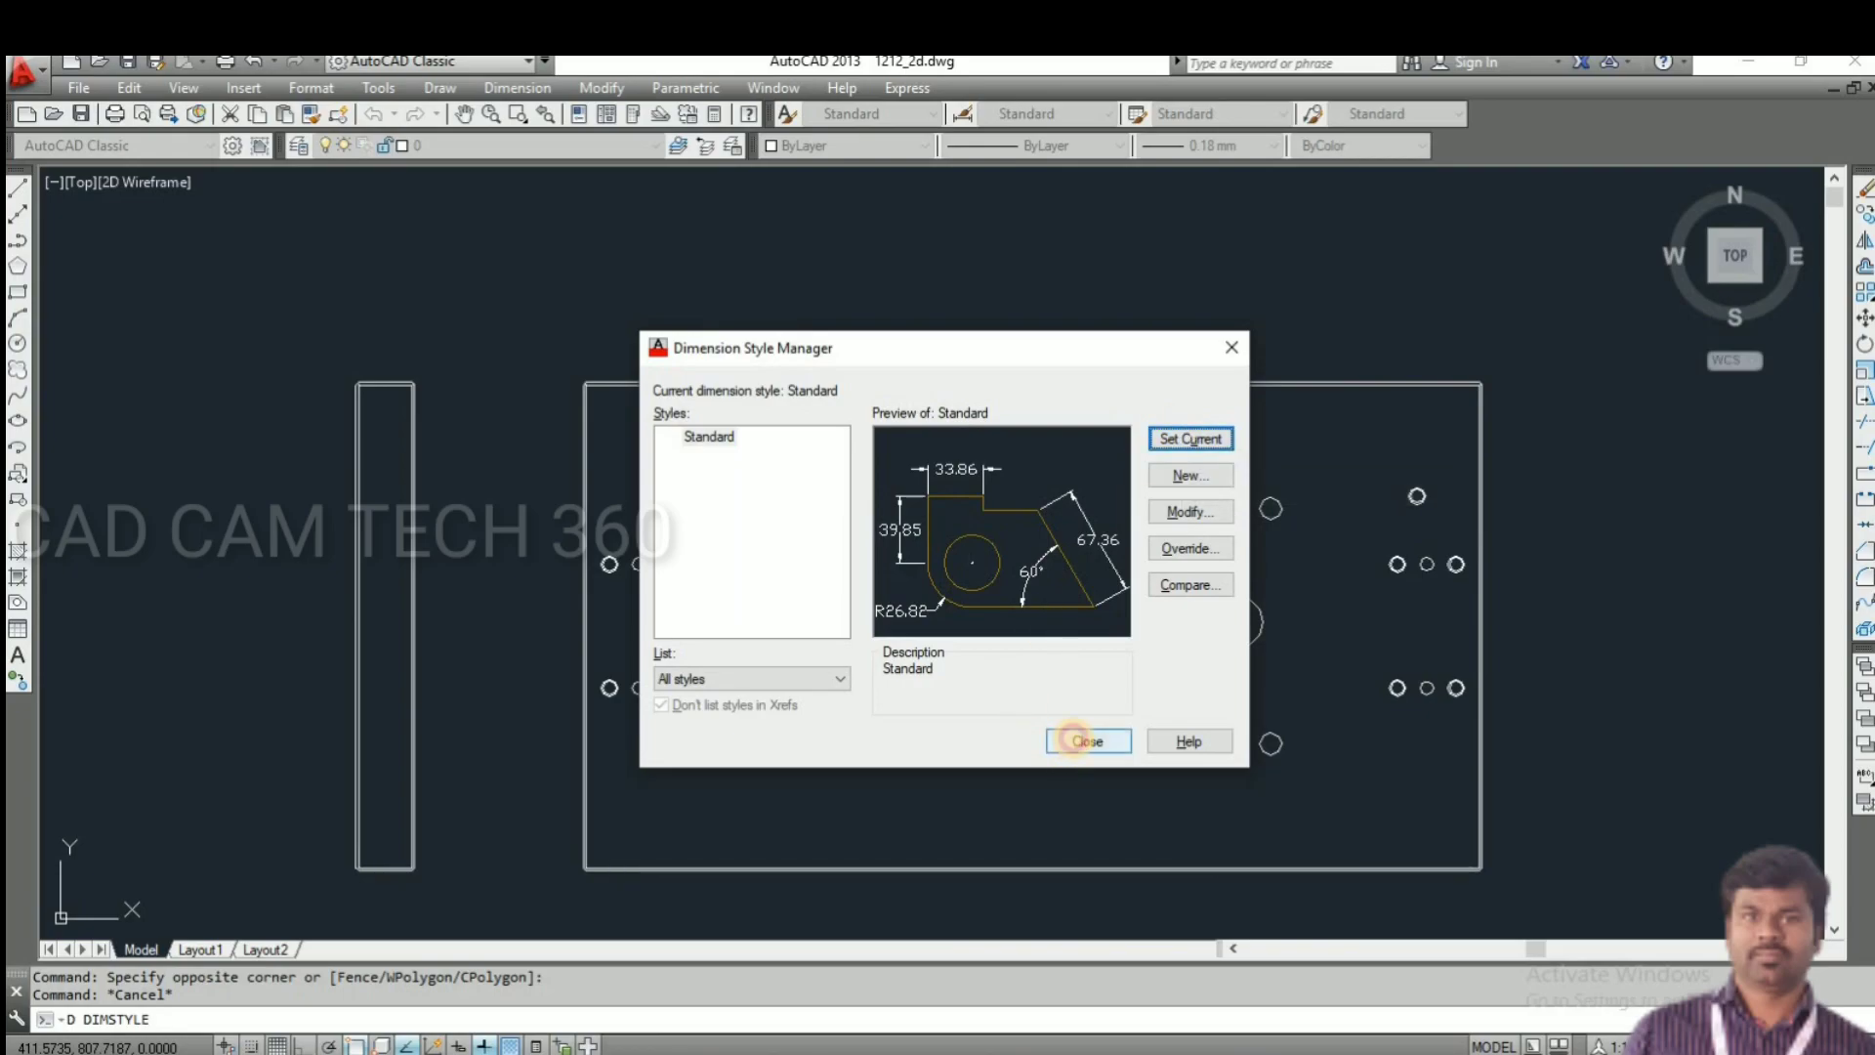
{"action": "left_click", "coordinate": [1074, 740]}
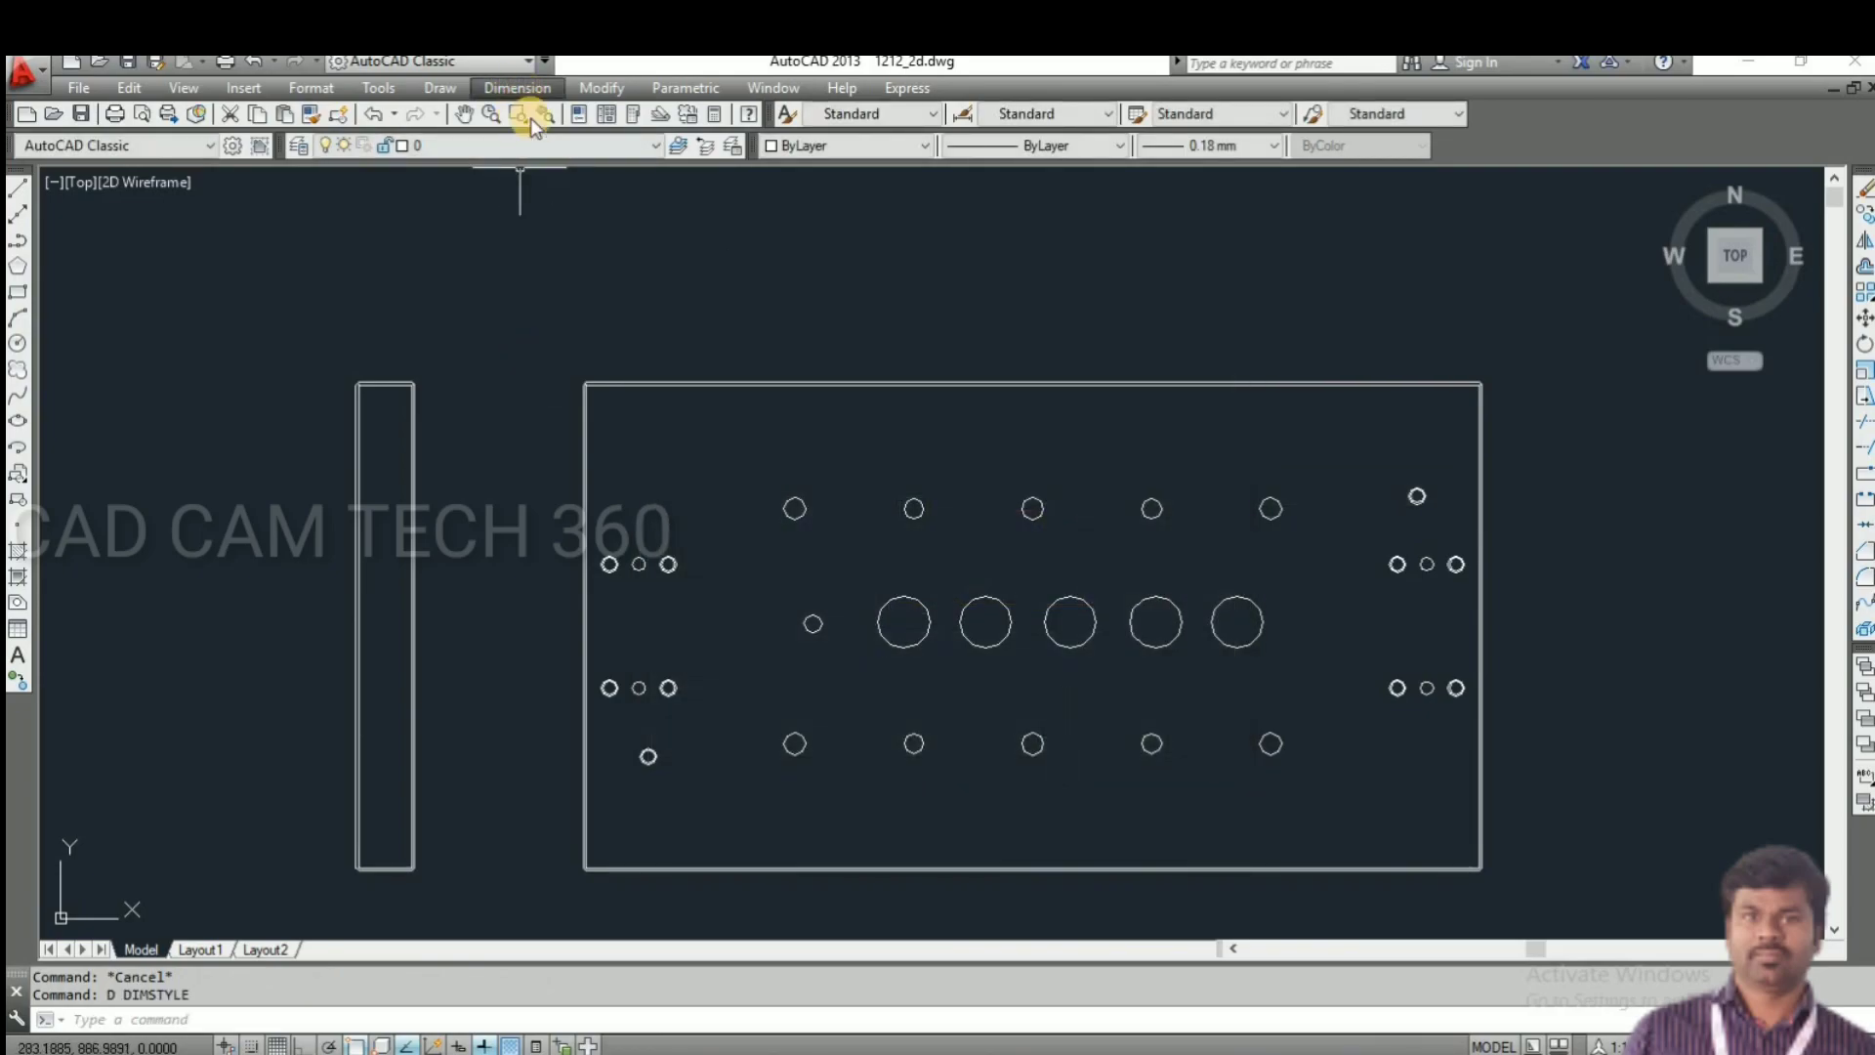
- Place the 552.00 overall width dimension across the plate's top corners
{"action": "left_click", "coordinate": [514, 86]}
{"action": "left_click", "coordinate": [527, 148]}
{"action": "scroll", "coordinate": [579, 393], "scroll_direction": "up", "scroll_amount": 5}
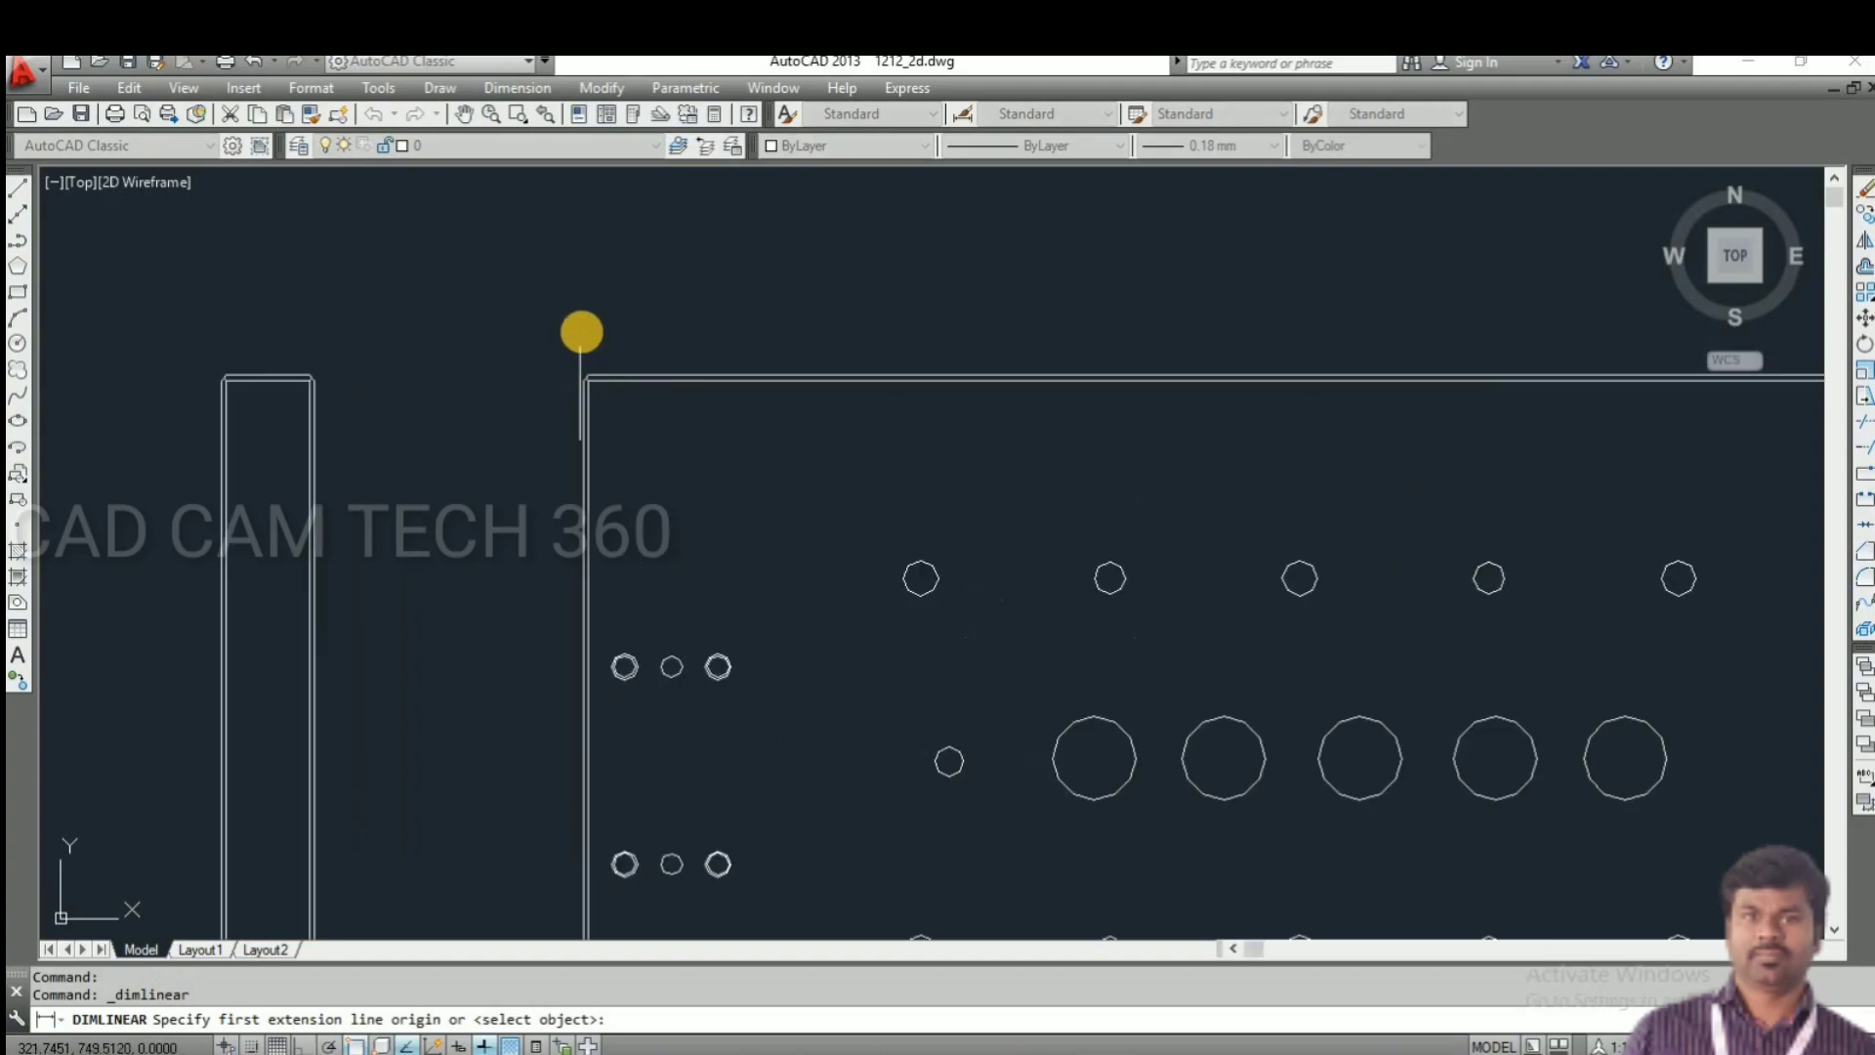
{"action": "left_click", "coordinate": [584, 384]}
{"action": "scroll", "coordinate": [846, 385], "scroll_direction": "down", "scroll_amount": 6}
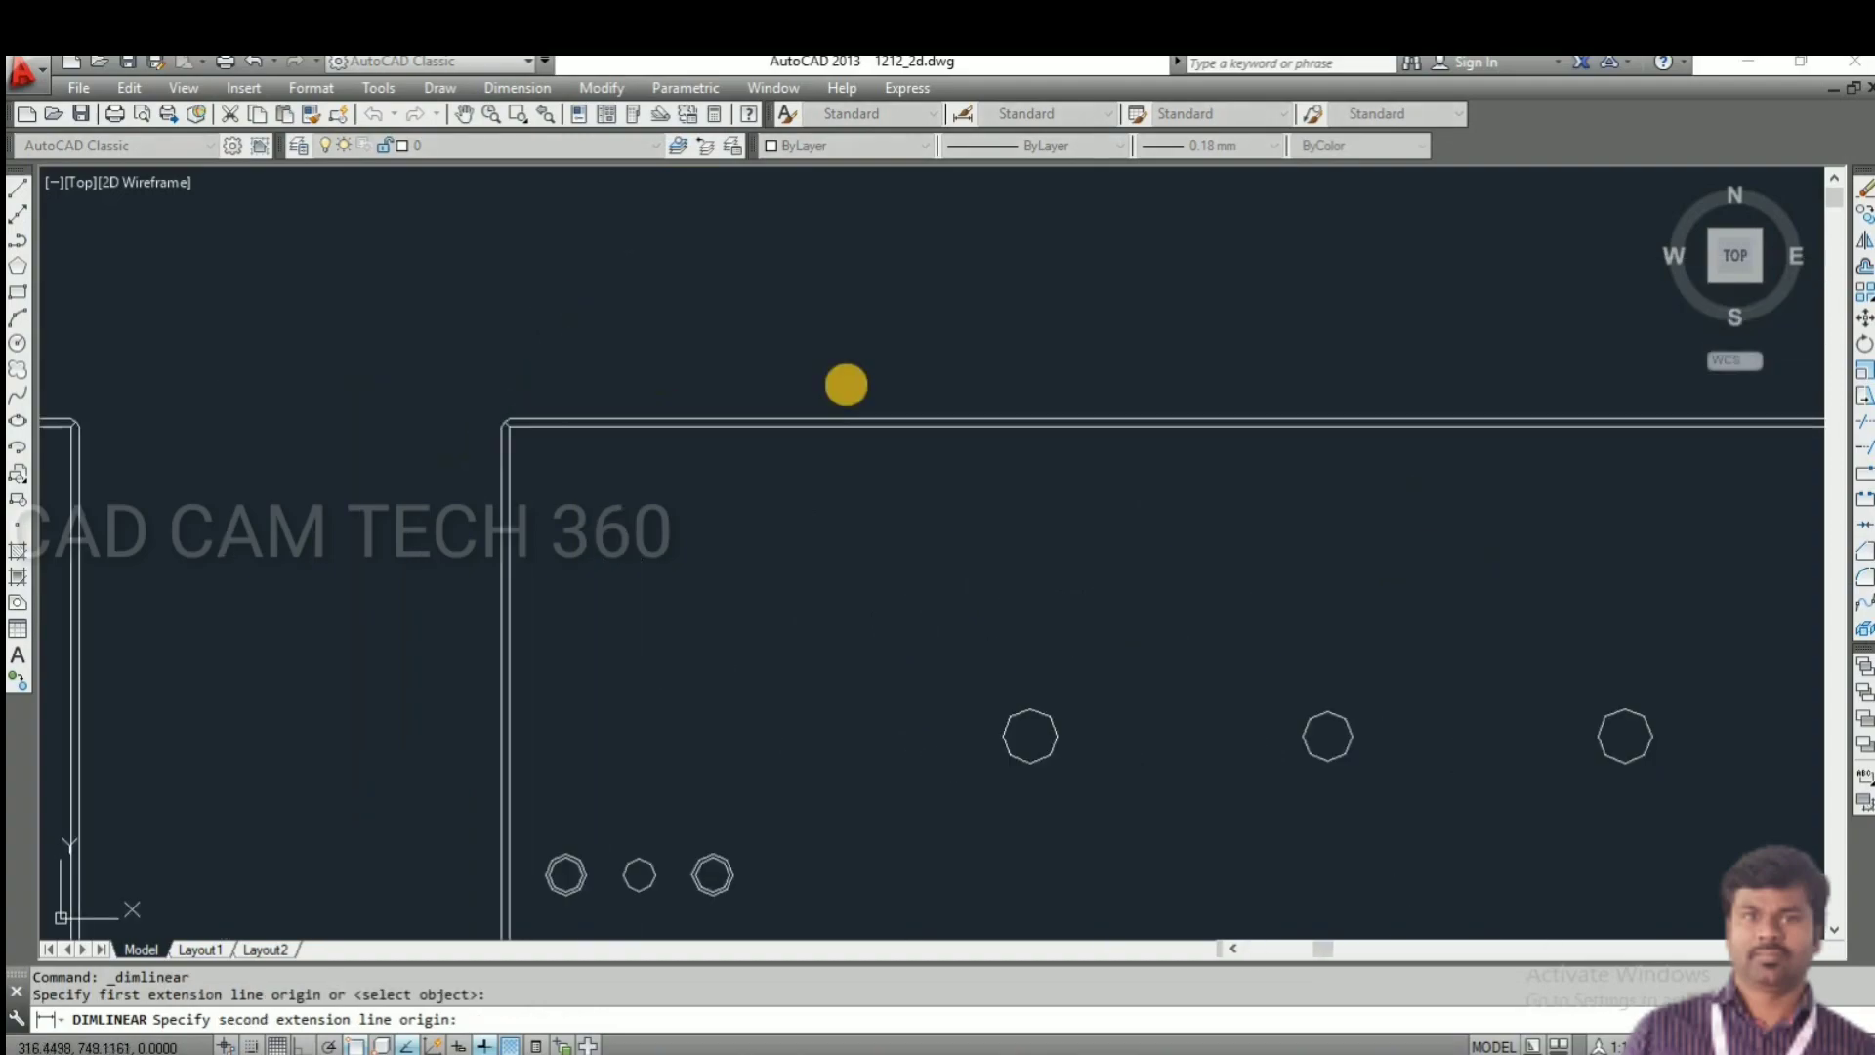
{"action": "scroll", "coordinate": [1034, 465], "scroll_direction": "up", "scroll_amount": 6}
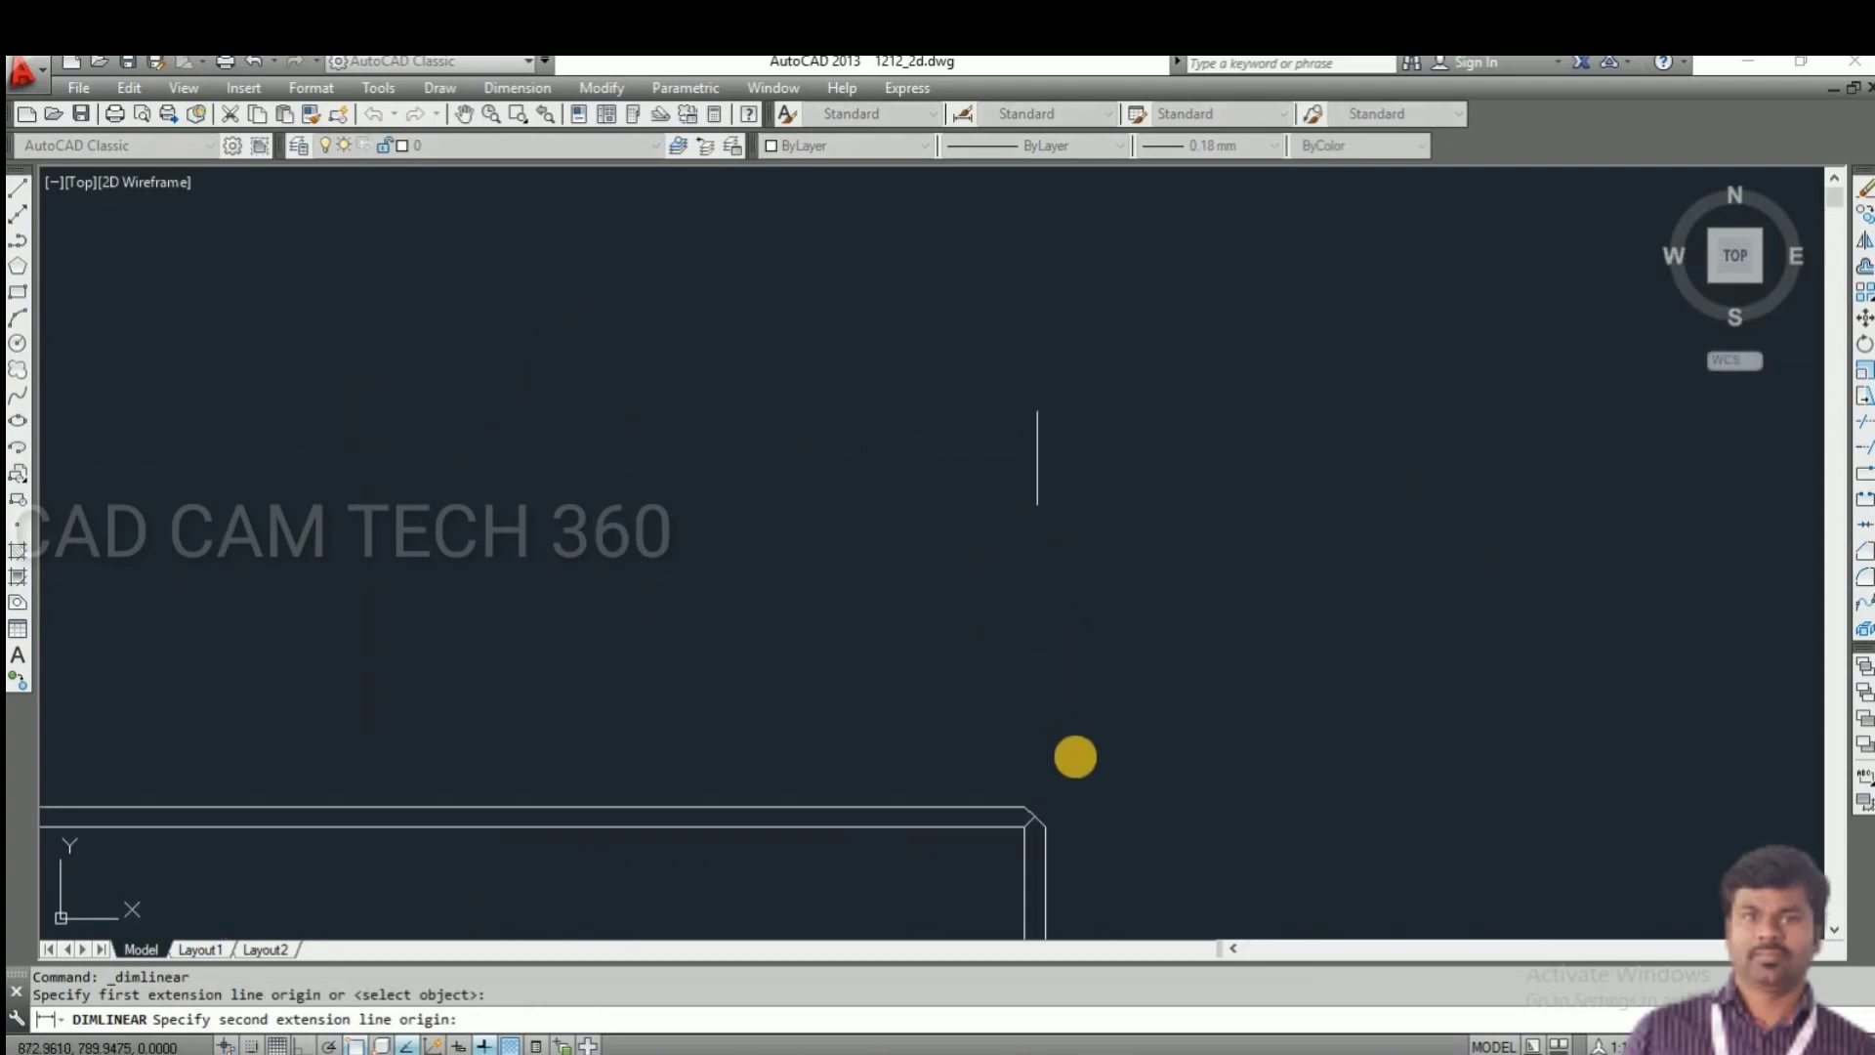
{"action": "left_click", "coordinate": [1045, 818]}
{"action": "scroll", "coordinate": [1108, 654], "scroll_direction": "down", "scroll_amount": 3}
{"action": "scroll", "coordinate": [1107, 654], "scroll_direction": "down", "scroll_amount": 2}
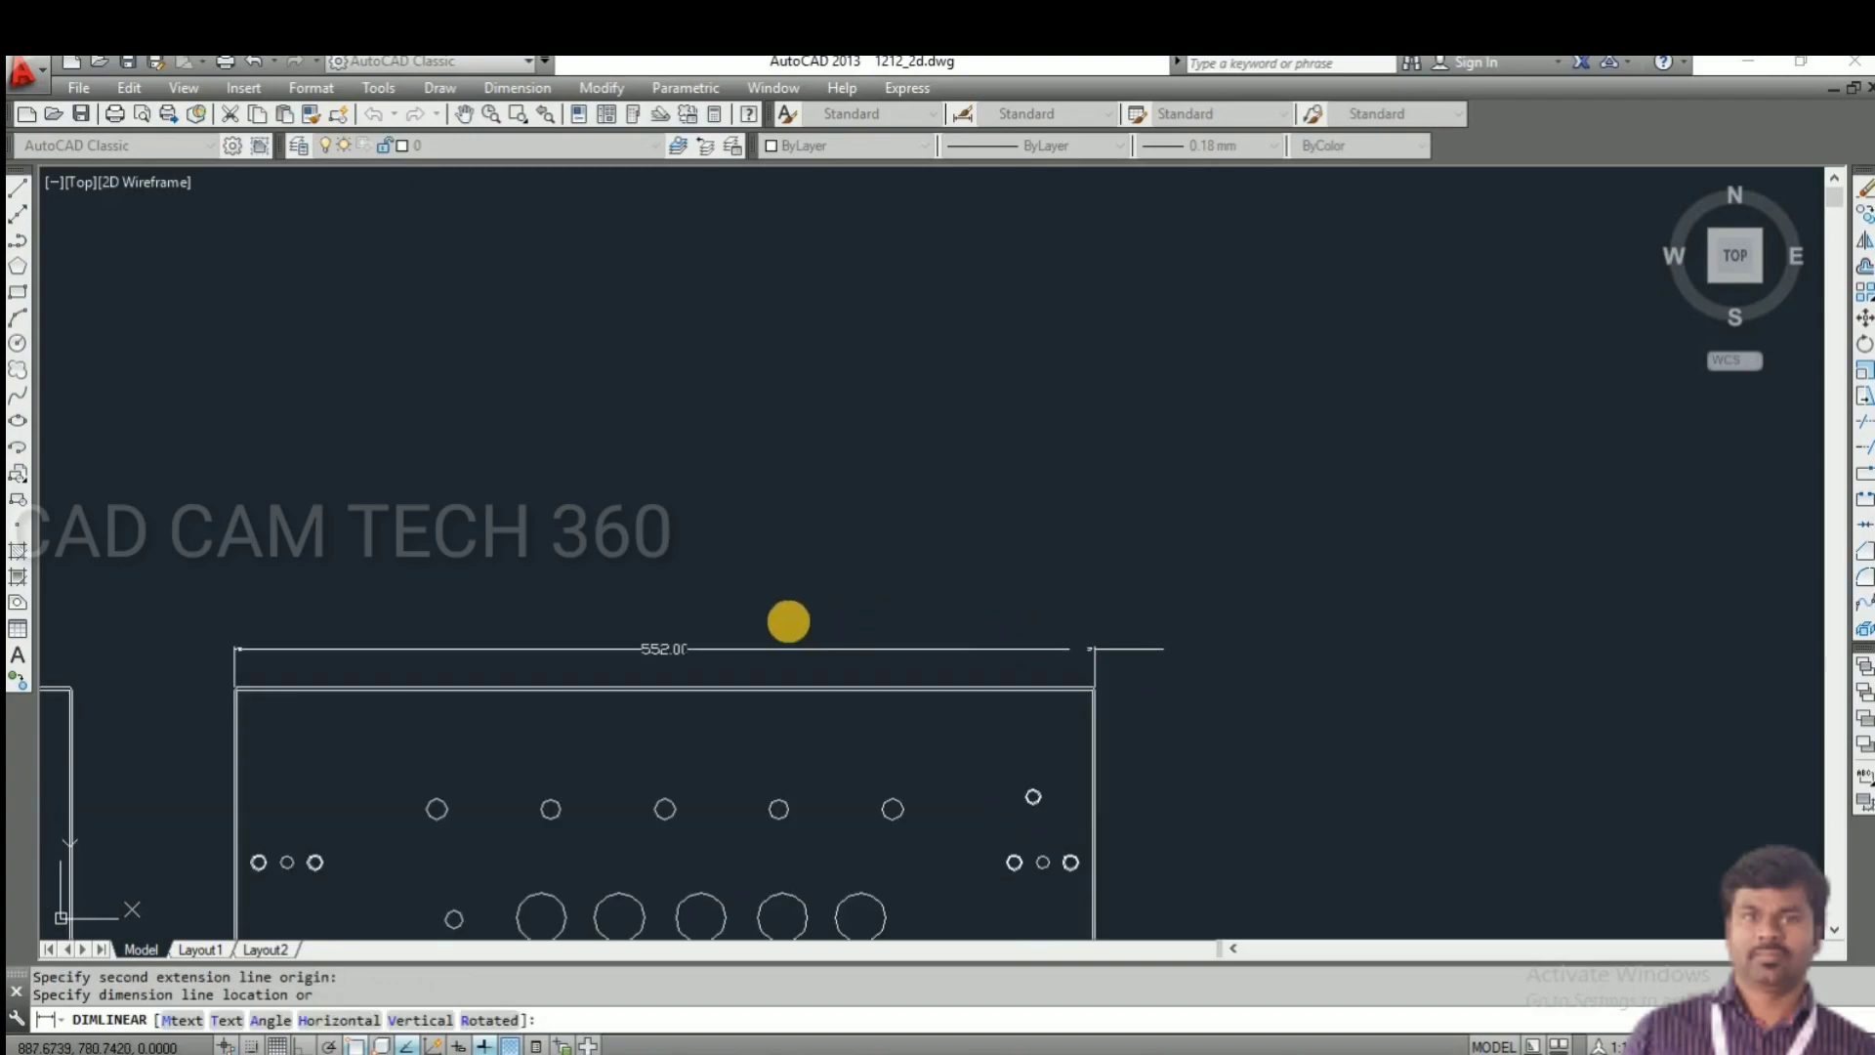
{"action": "left_click", "coordinate": [753, 624]}
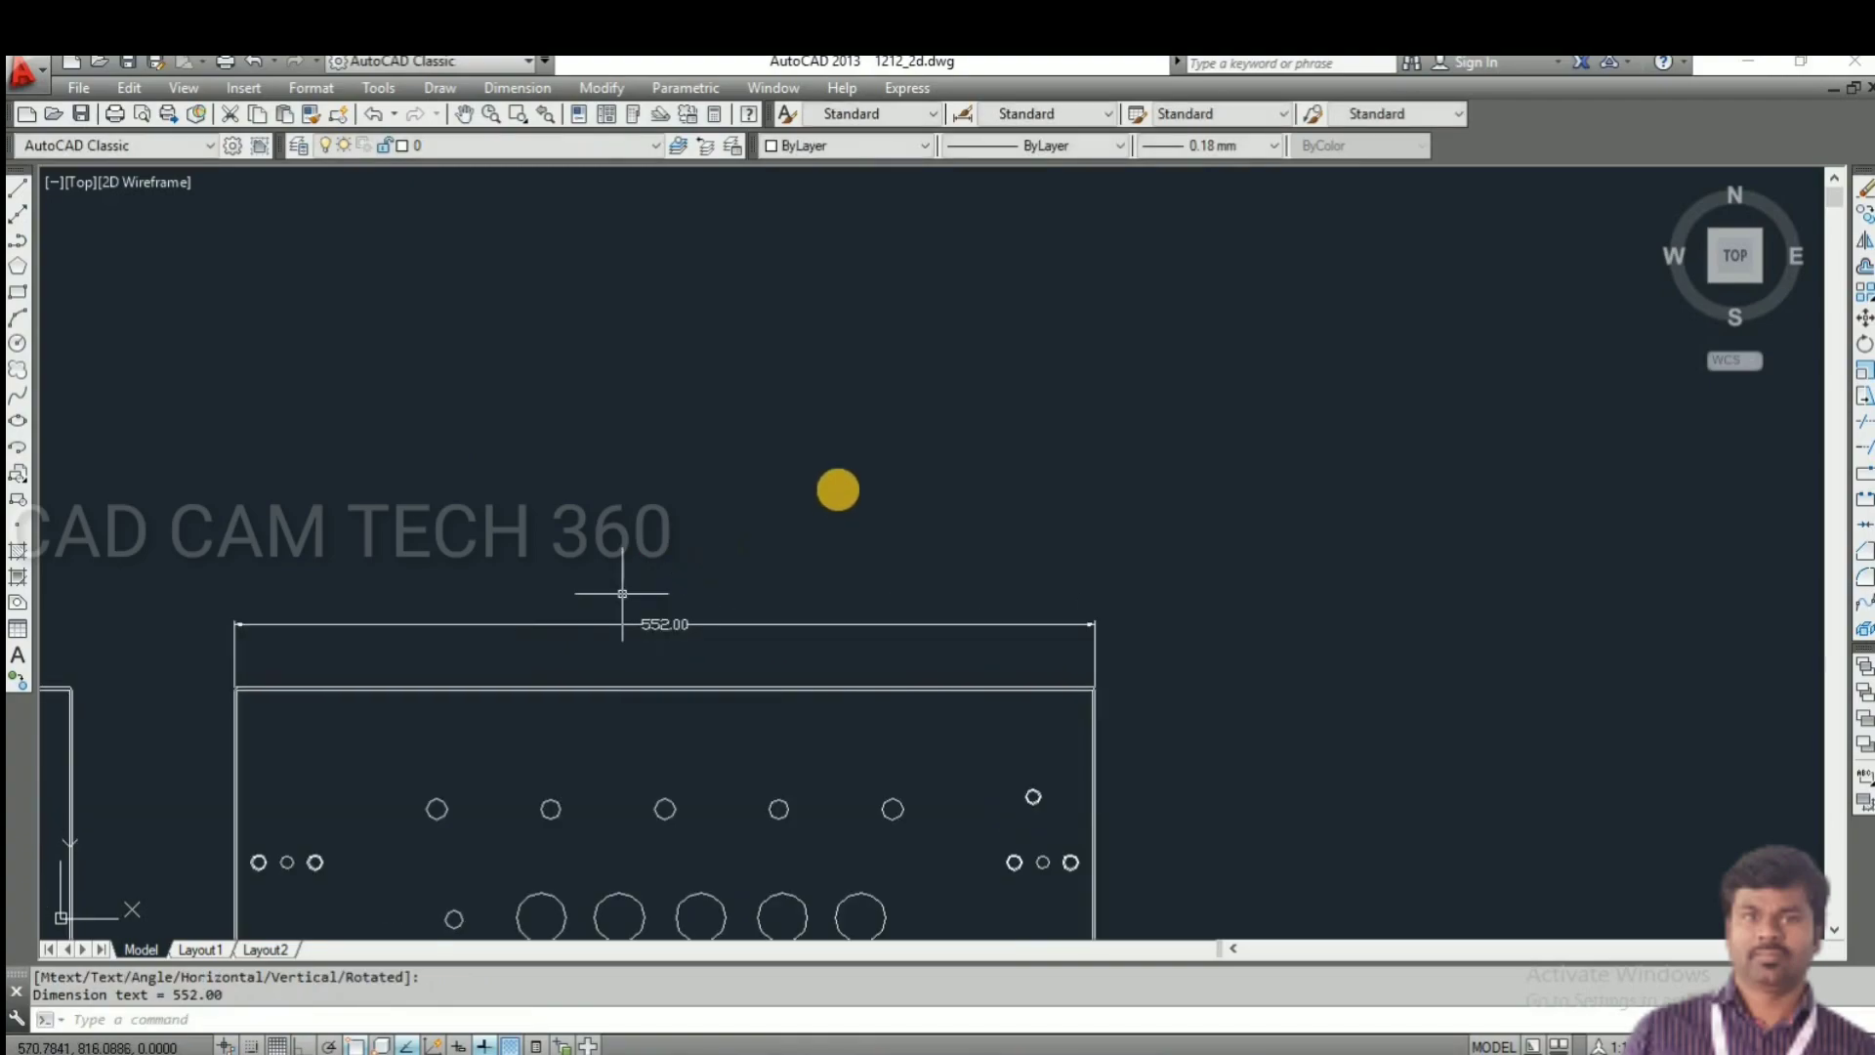
- Place the 300.00 overall height dimension along the plate's right side
{"action": "middle_click_drag", "start_coordinate": [837, 490], "coordinate": [960, 252]}
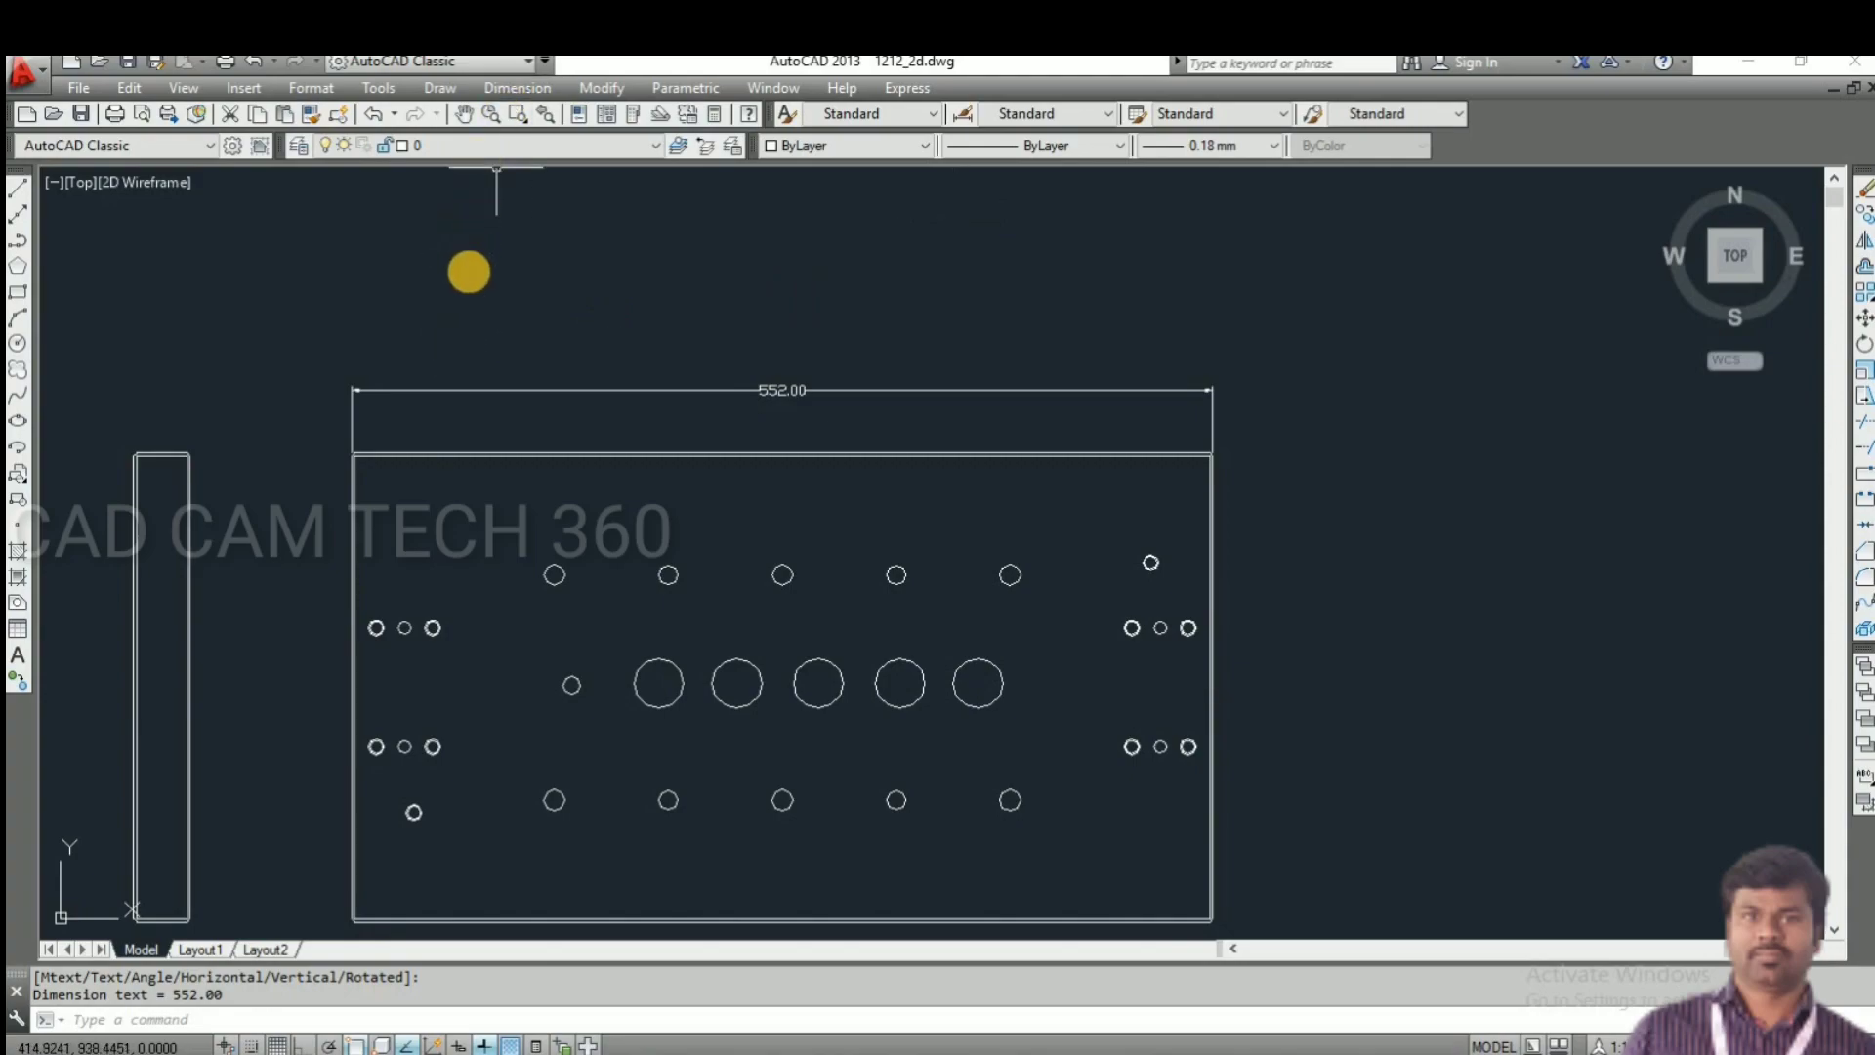
{"action": "key", "text": "Return"}
{"action": "scroll", "coordinate": [1255, 469], "scroll_direction": "up", "scroll_amount": 3}
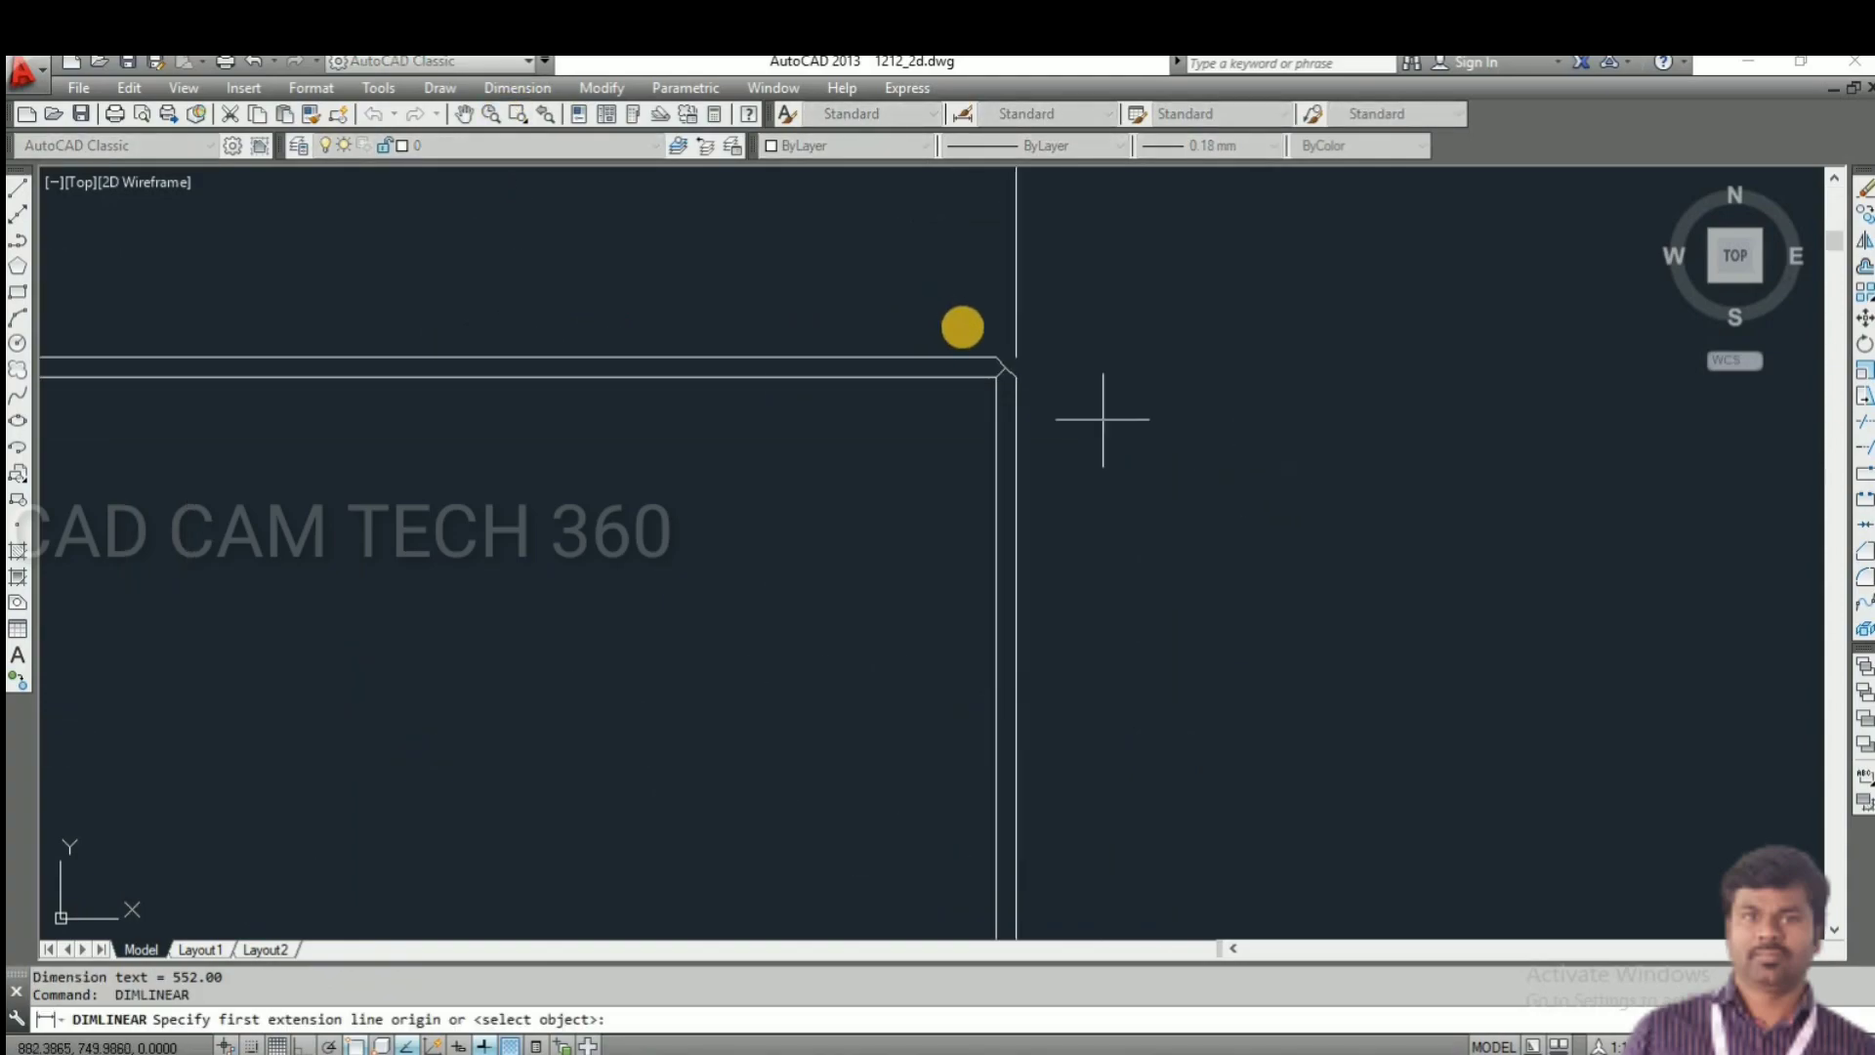
{"action": "left_click", "coordinate": [1001, 366]}
{"action": "scroll", "coordinate": [935, 301], "scroll_direction": "down", "scroll_amount": 4}
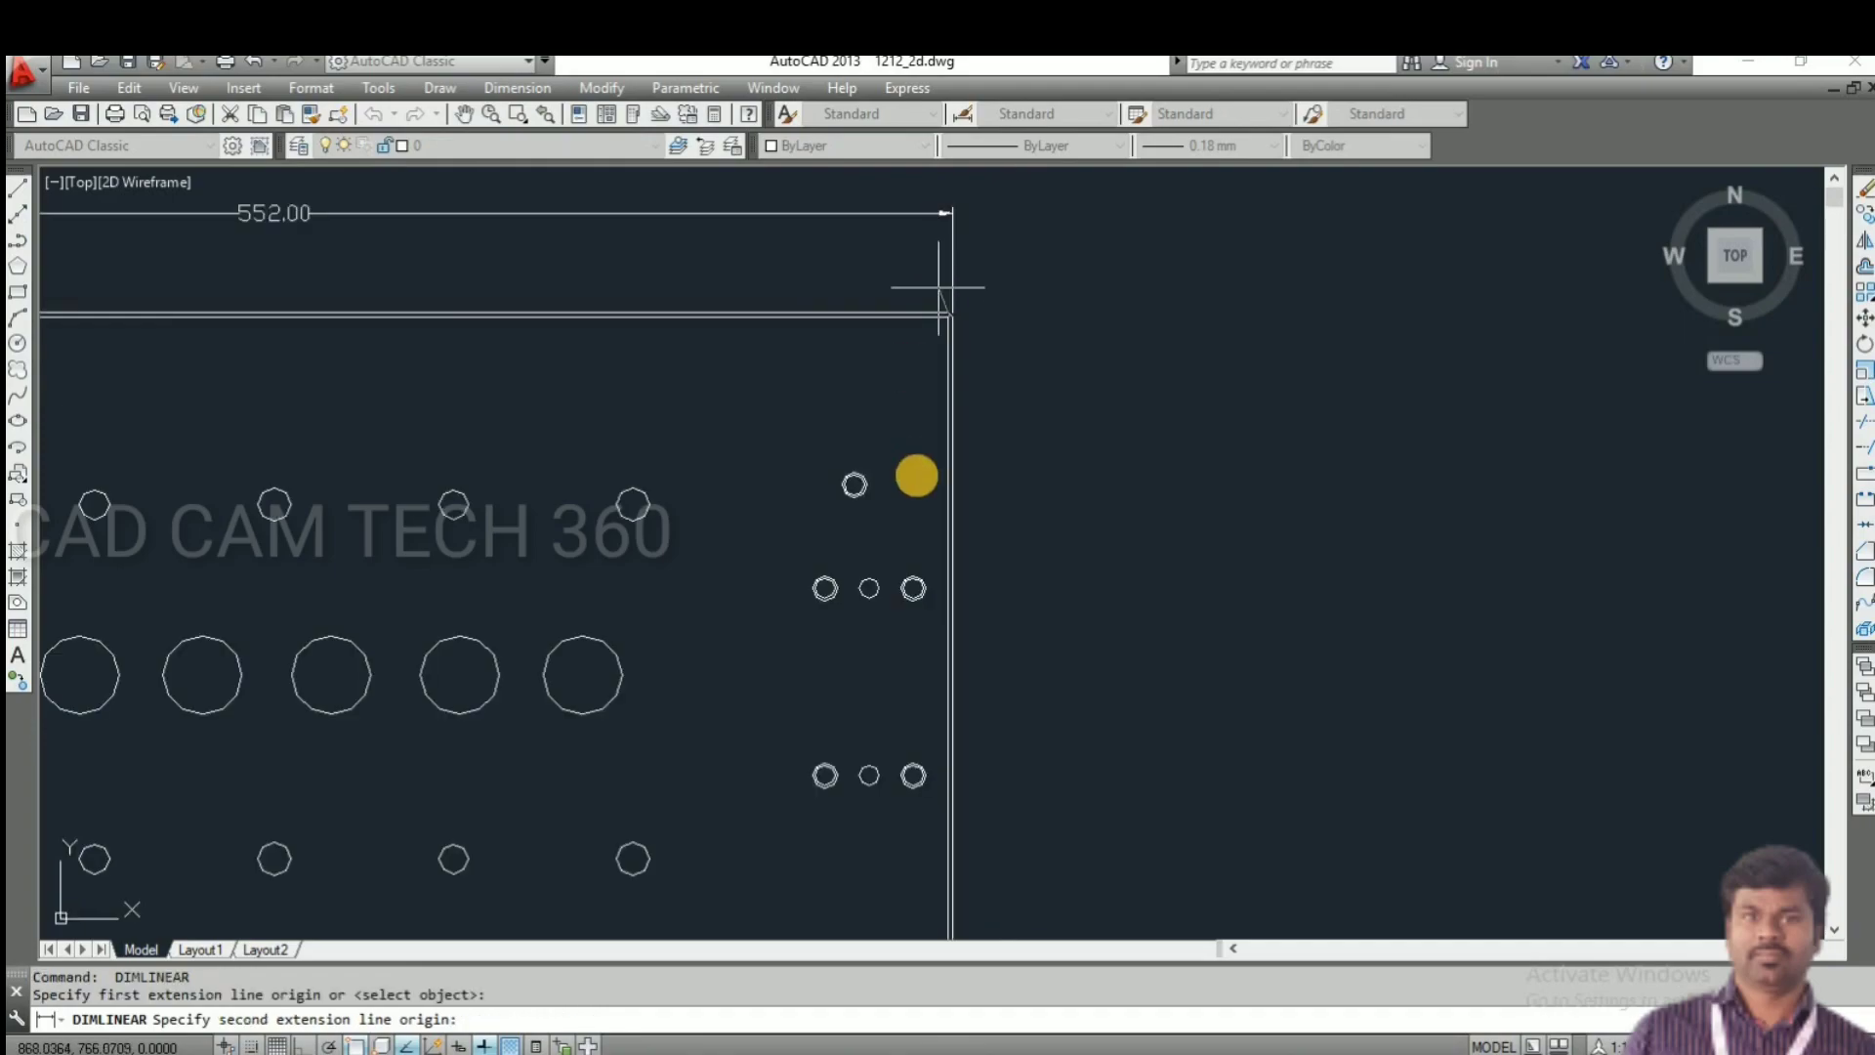
{"action": "scroll", "coordinate": [928, 410], "scroll_direction": "up", "scroll_amount": 5}
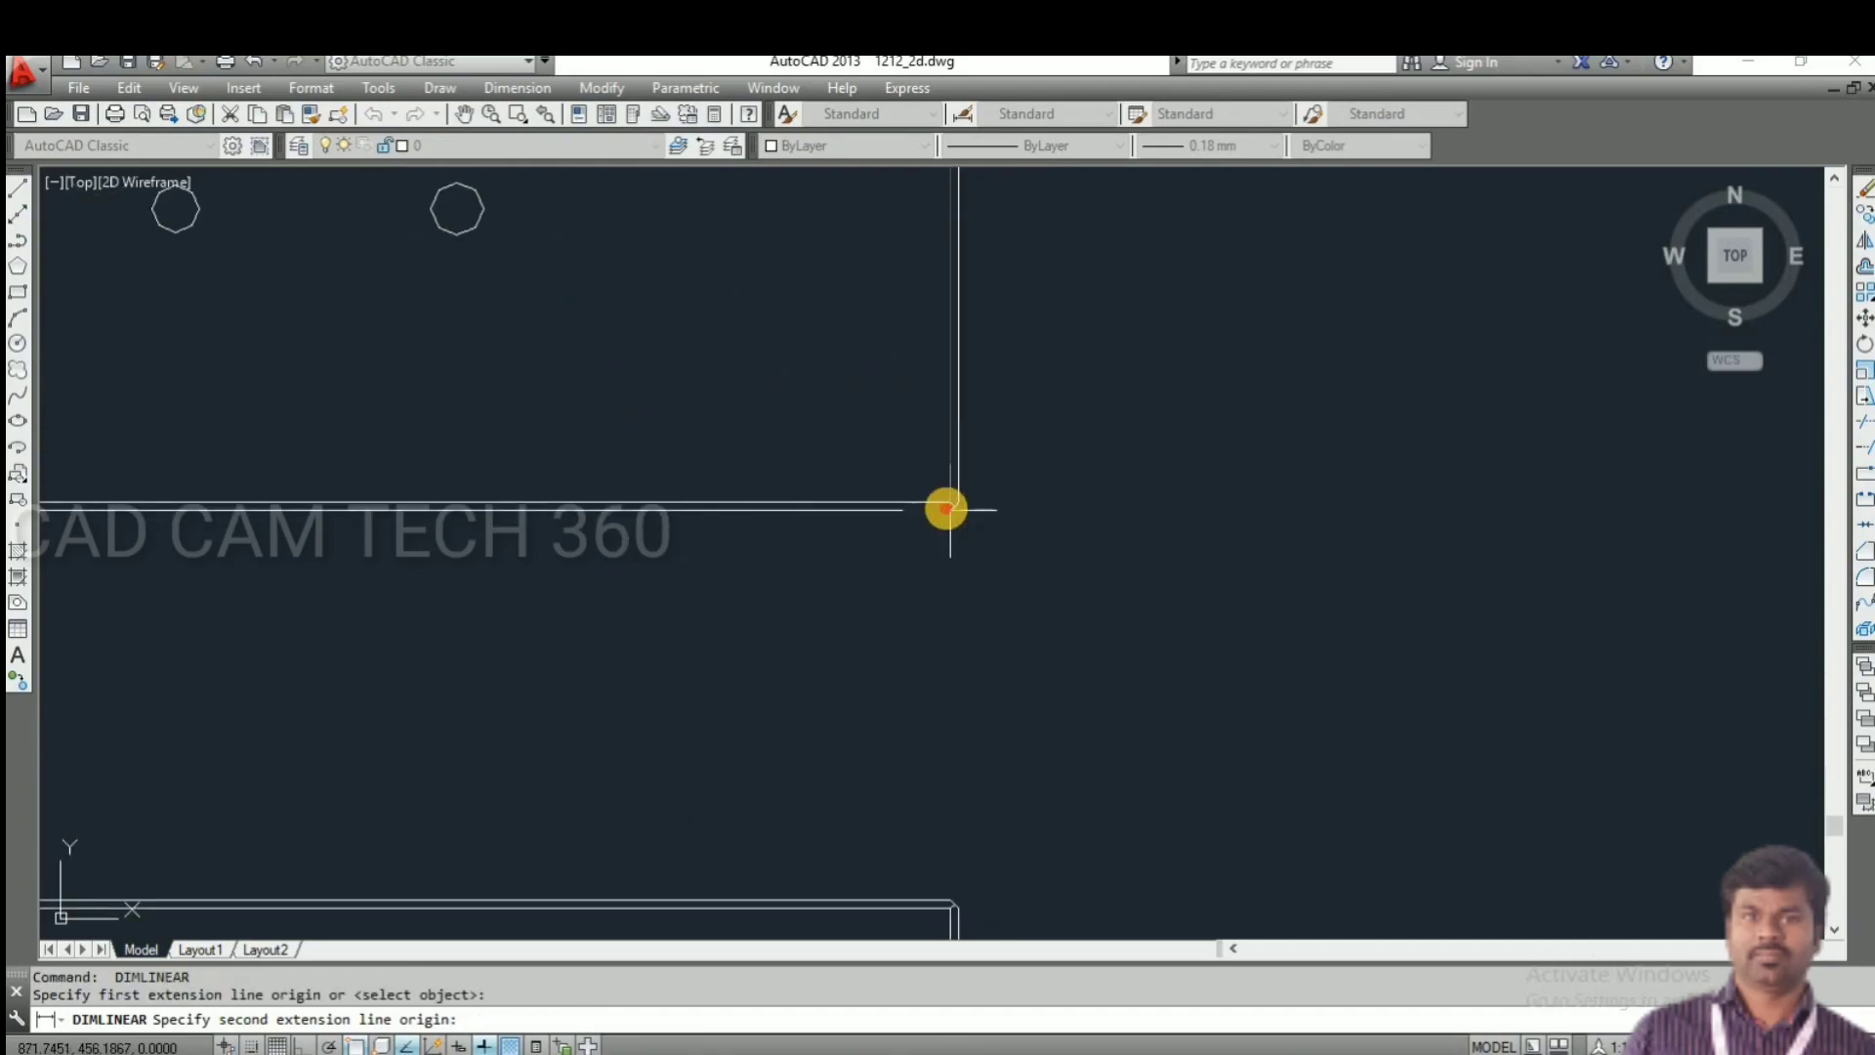
{"action": "left_click", "coordinate": [947, 505]}
{"action": "scroll", "coordinate": [956, 506], "scroll_direction": "down", "scroll_amount": 4}
{"action": "left_click", "coordinate": [945, 512]}
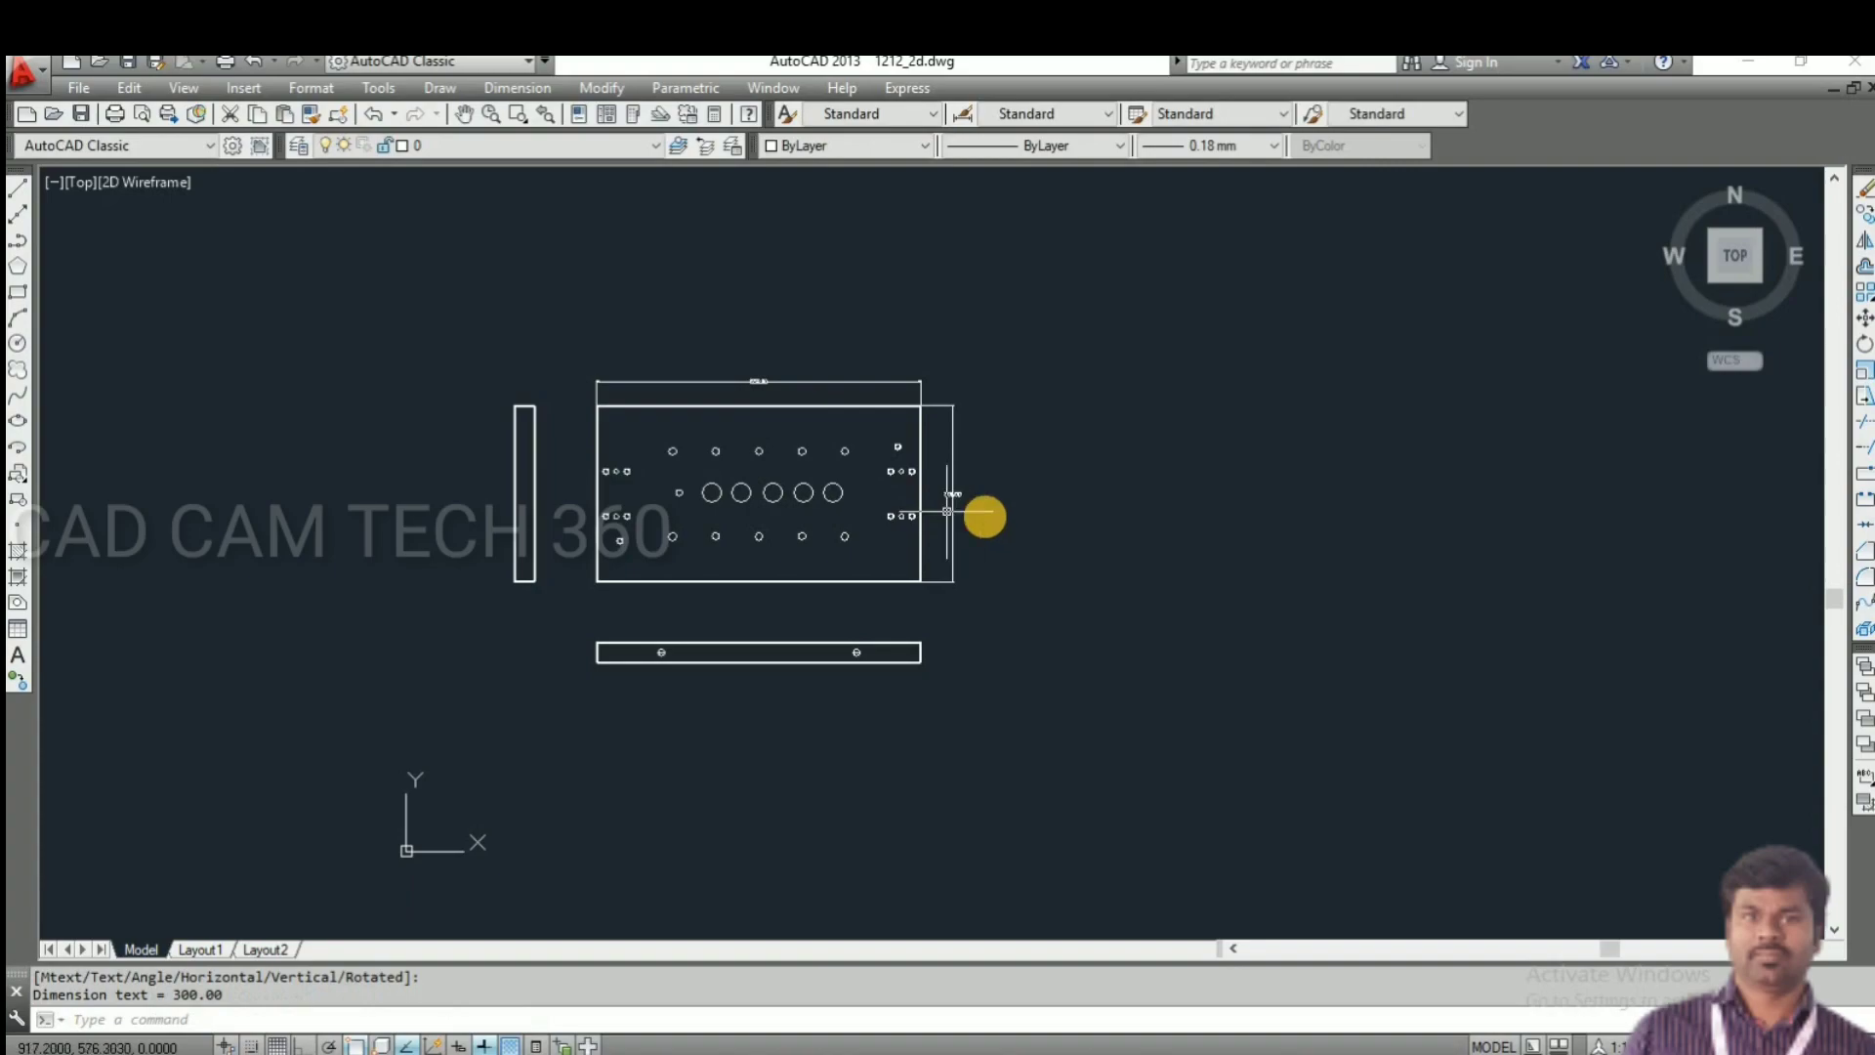
{"action": "scroll", "coordinate": [950, 510], "scroll_direction": "up", "scroll_amount": 4}
{"action": "scroll", "coordinate": [1116, 501], "scroll_direction": "down", "scroll_amount": 4}
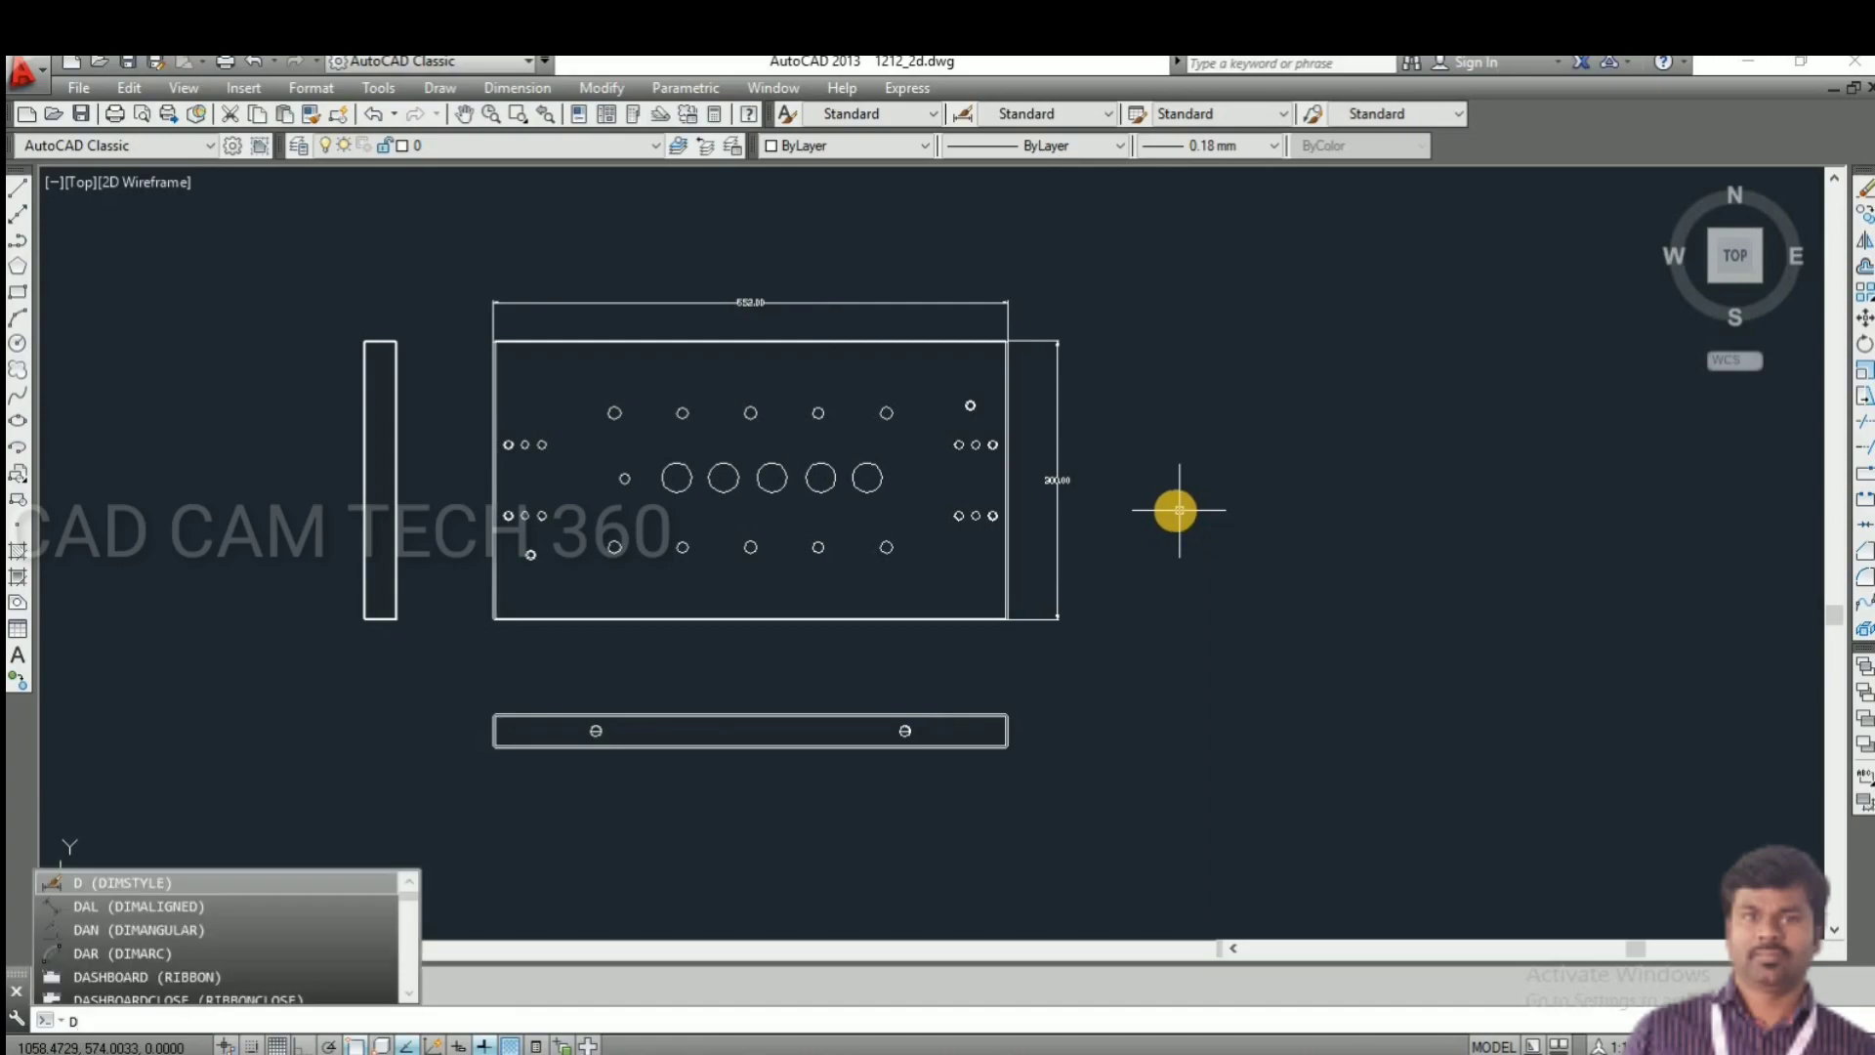
{"action": "key", "text": "Escape"}
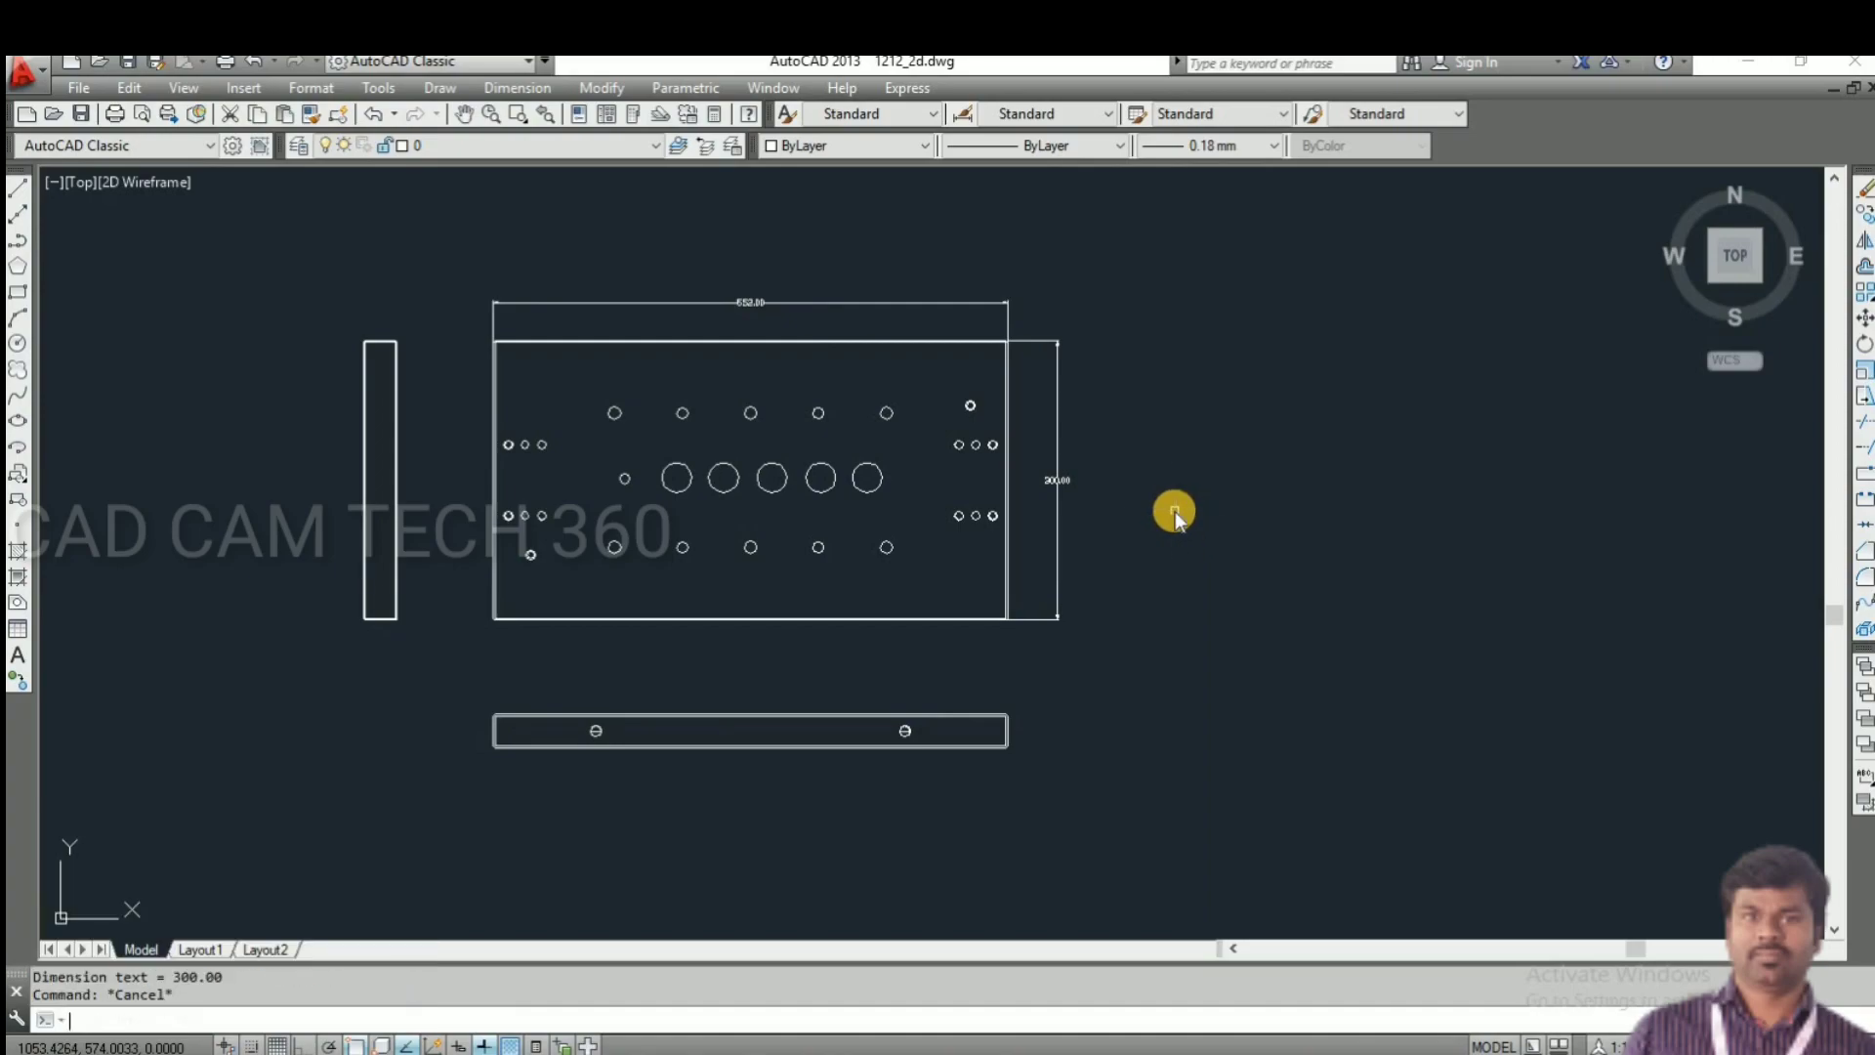
- Change Standard to text height 10 and arrow size 8 via DIMSTYLE, keeping it current
{"action": "type", "text": "d"}
{"action": "key", "text": "Return"}
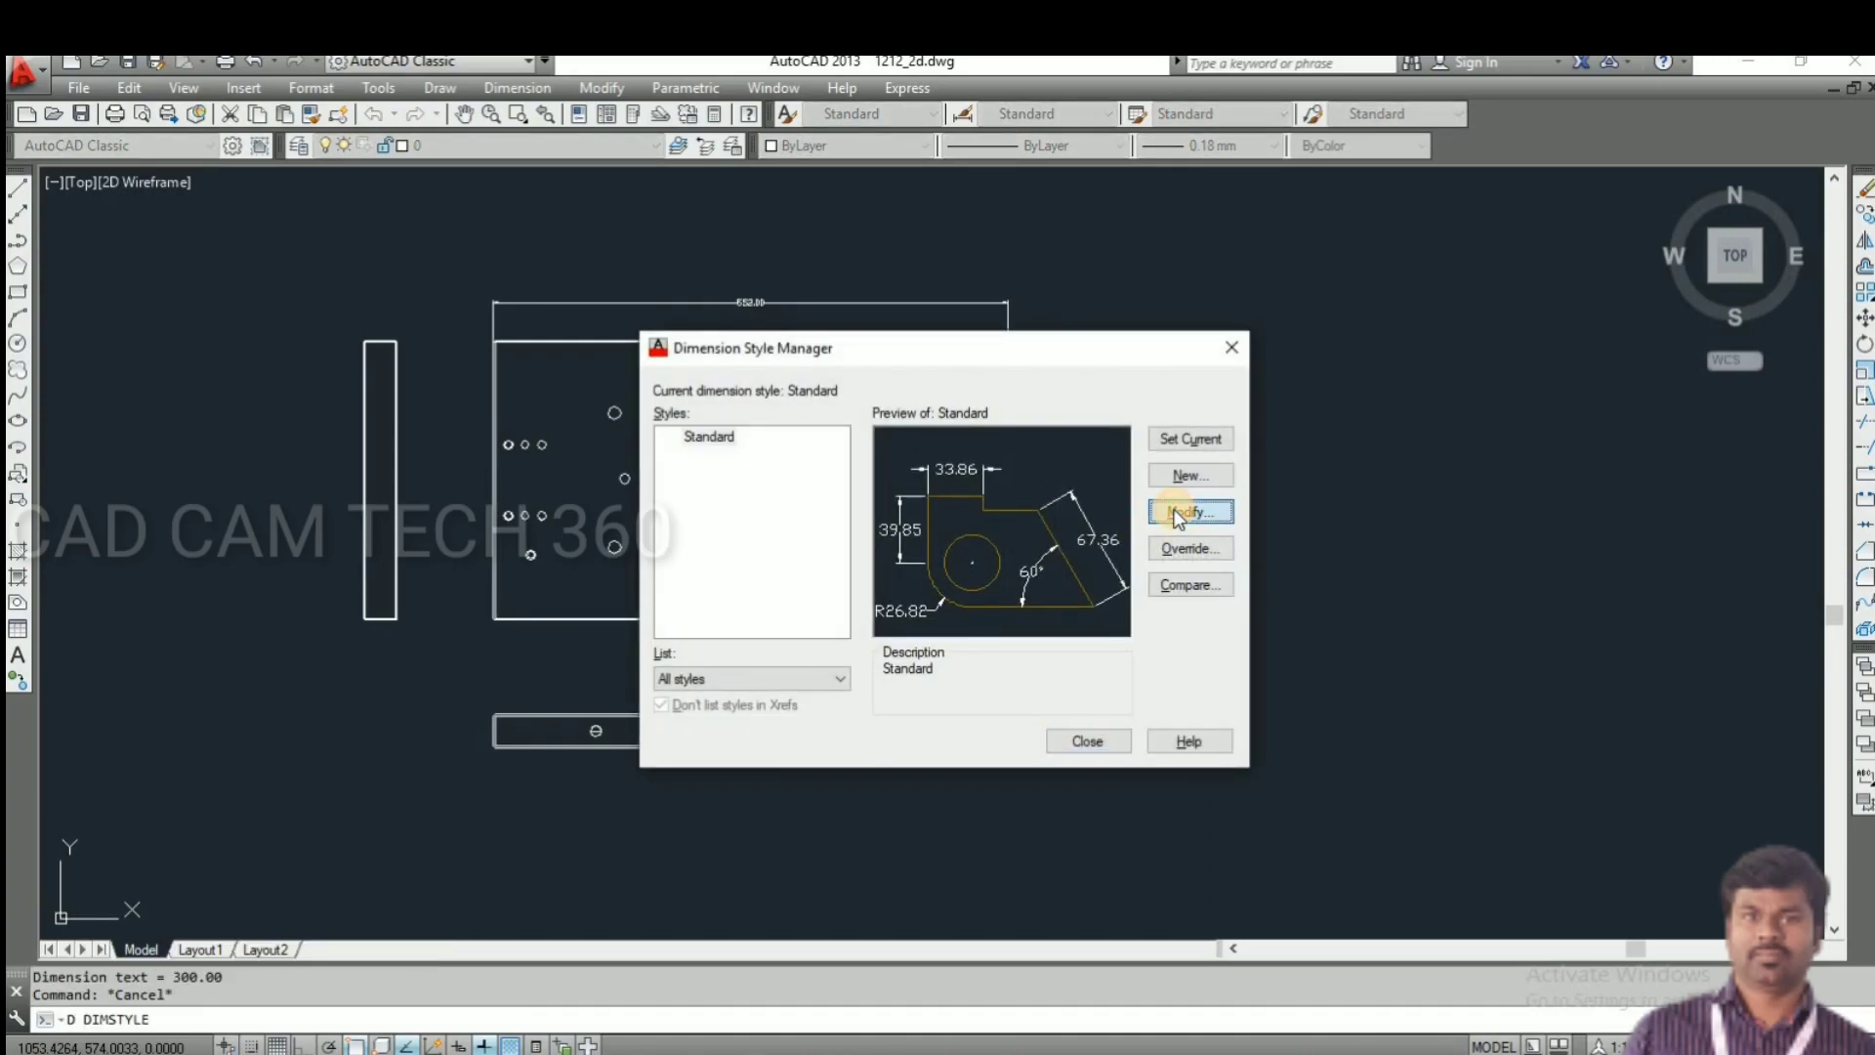
{"action": "left_click", "coordinate": [1183, 511]}
{"action": "left_click", "coordinate": [815, 303]}
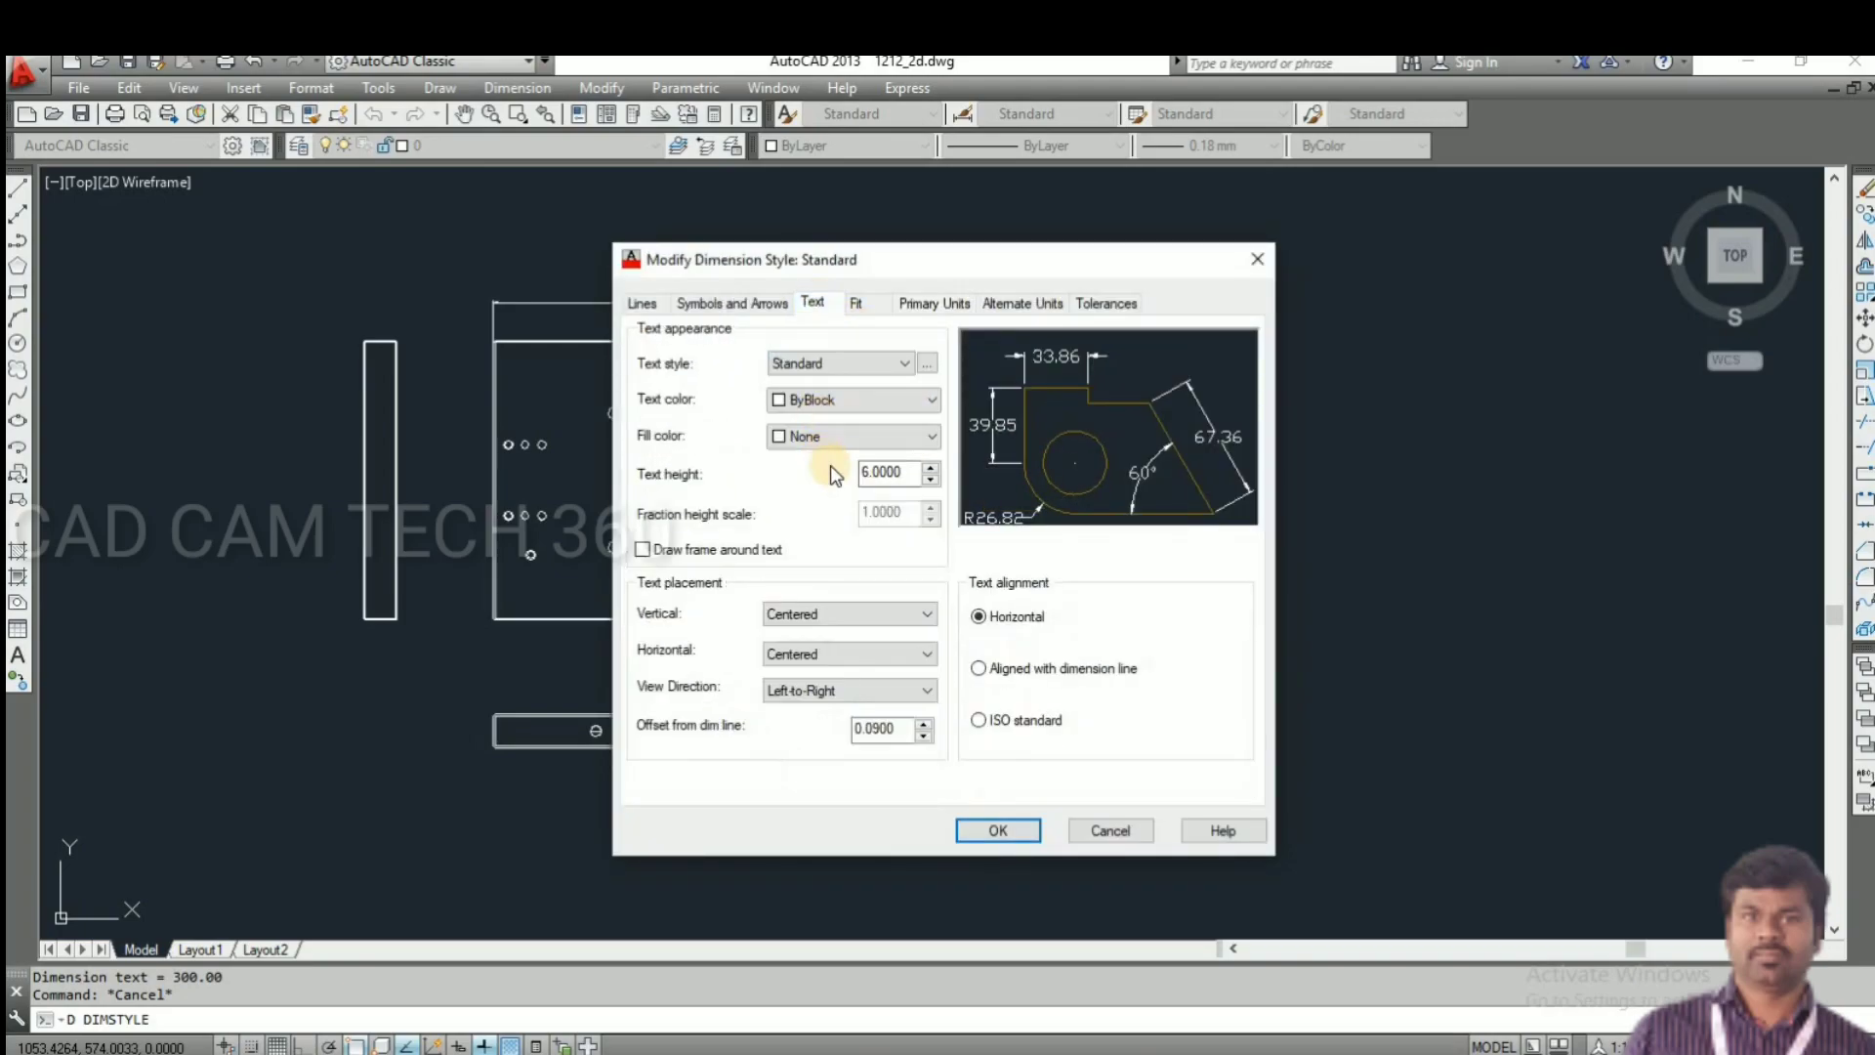
{"action": "type", "text": "10"}
{"action": "left_click", "coordinate": [992, 828]}
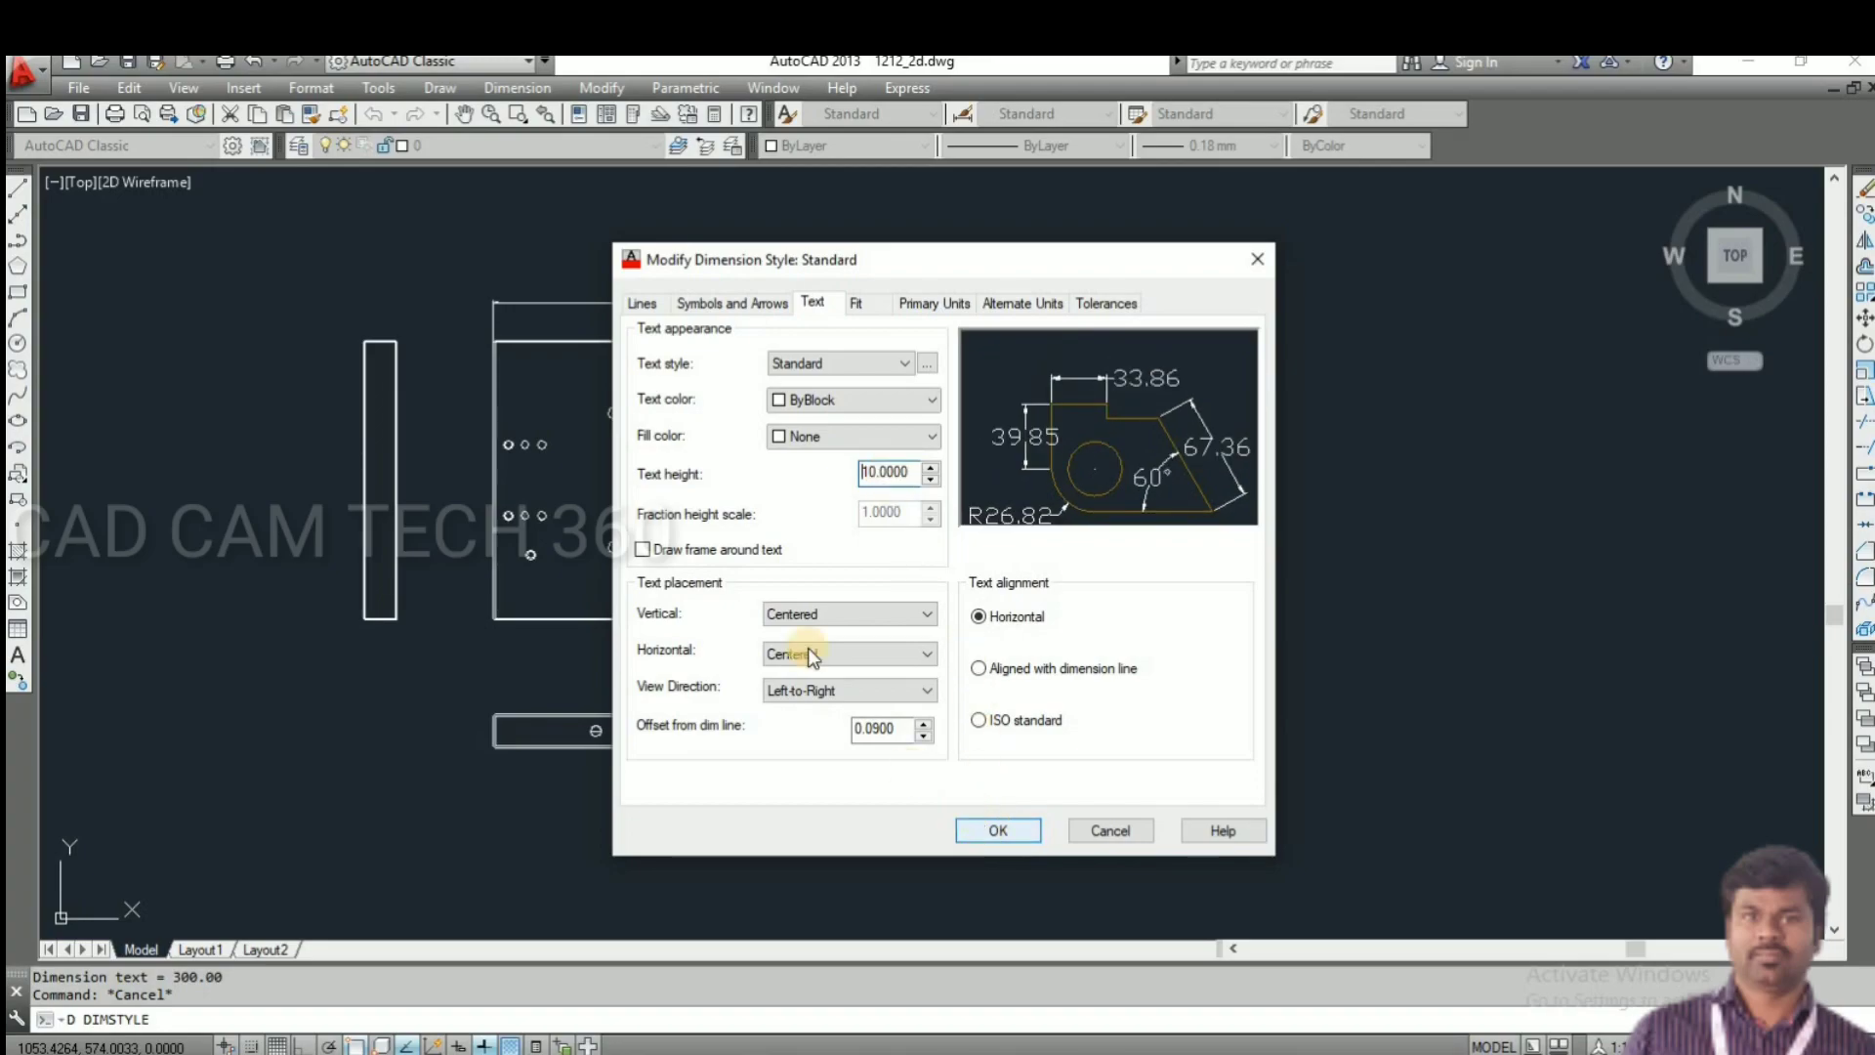
{"action": "left_click", "coordinate": [728, 305]}
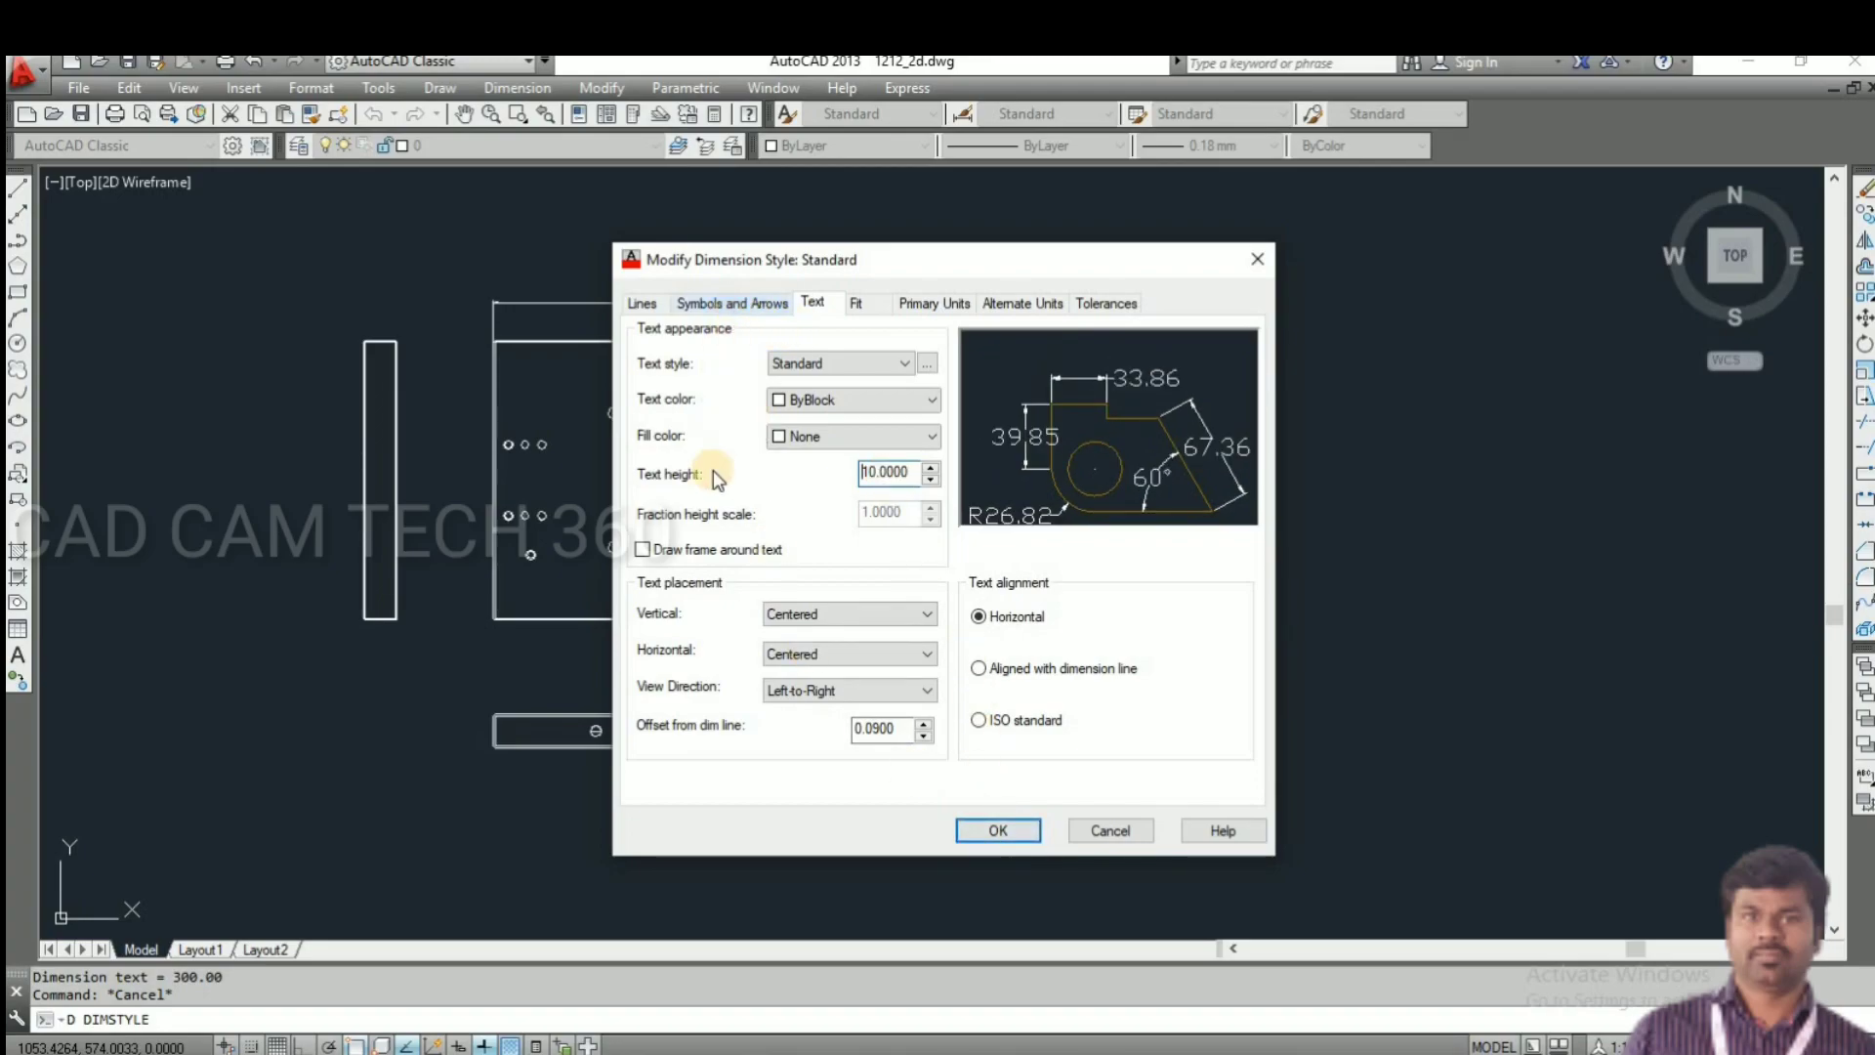
{"action": "double_click", "coordinate": [689, 540]}
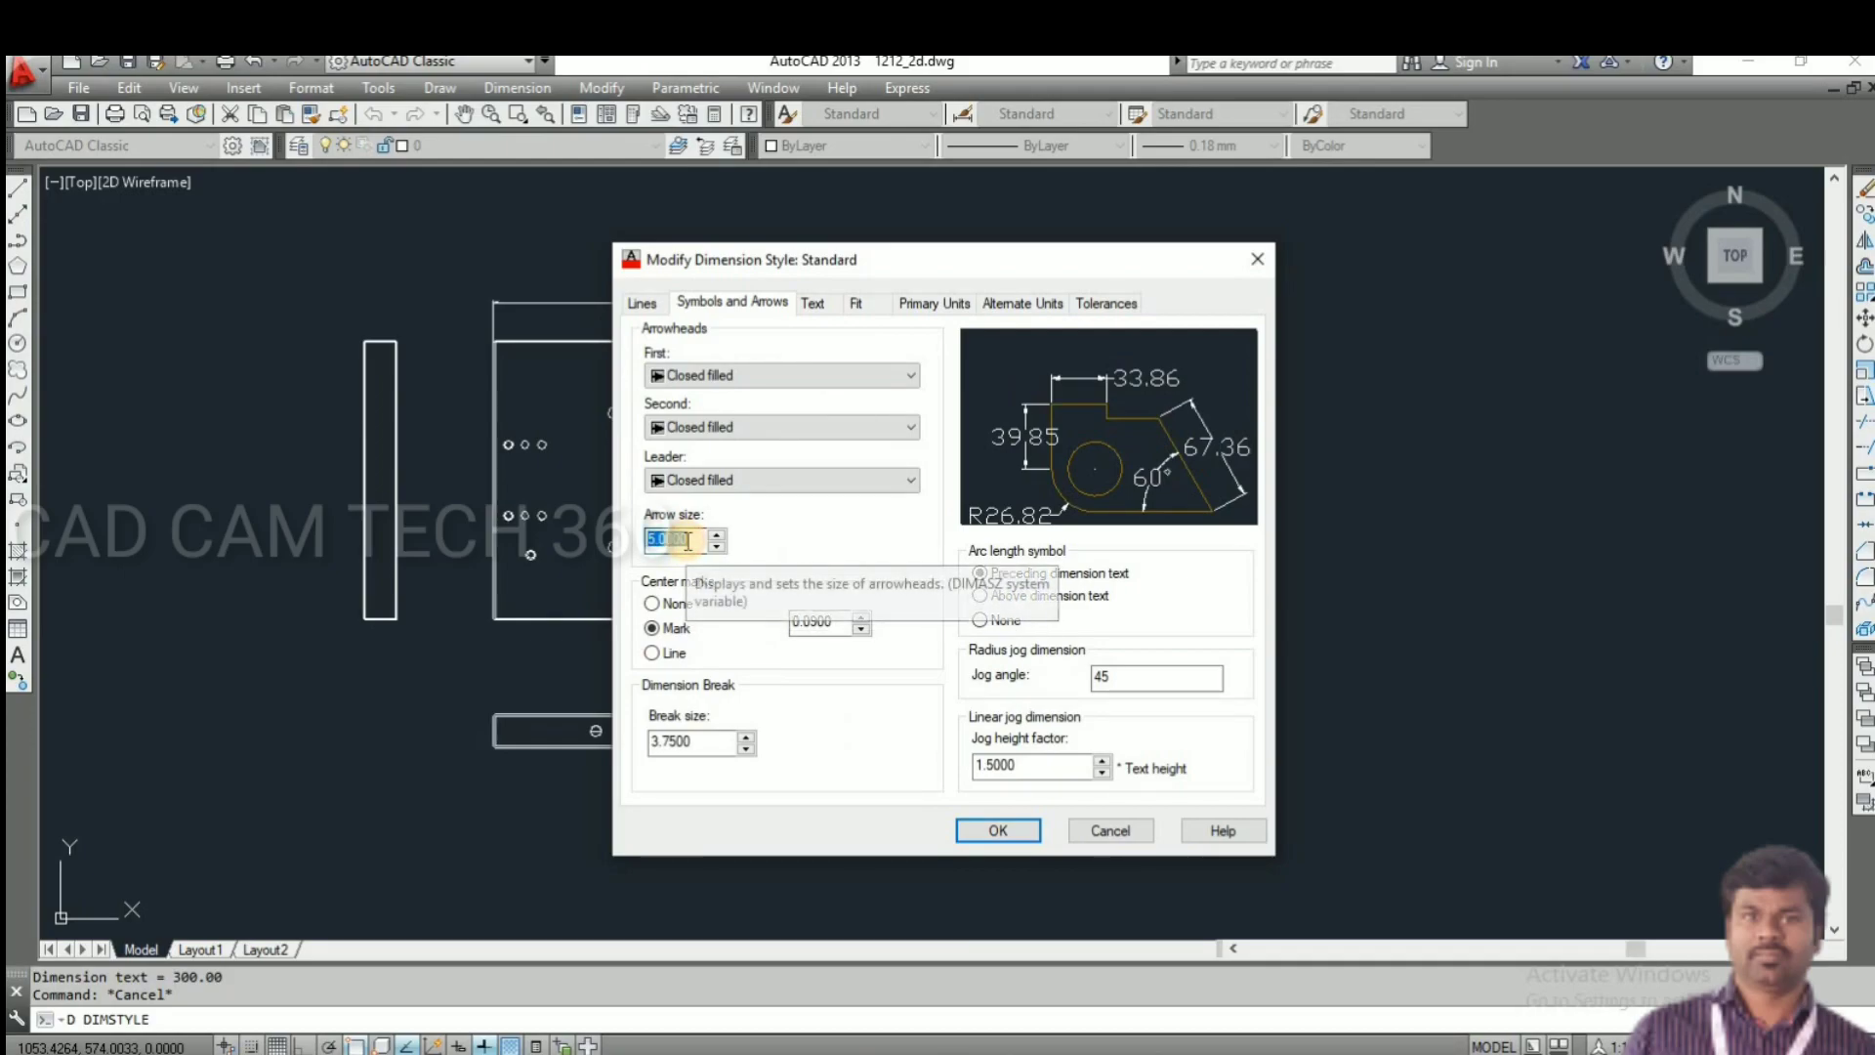
{"action": "type", "text": "8"}
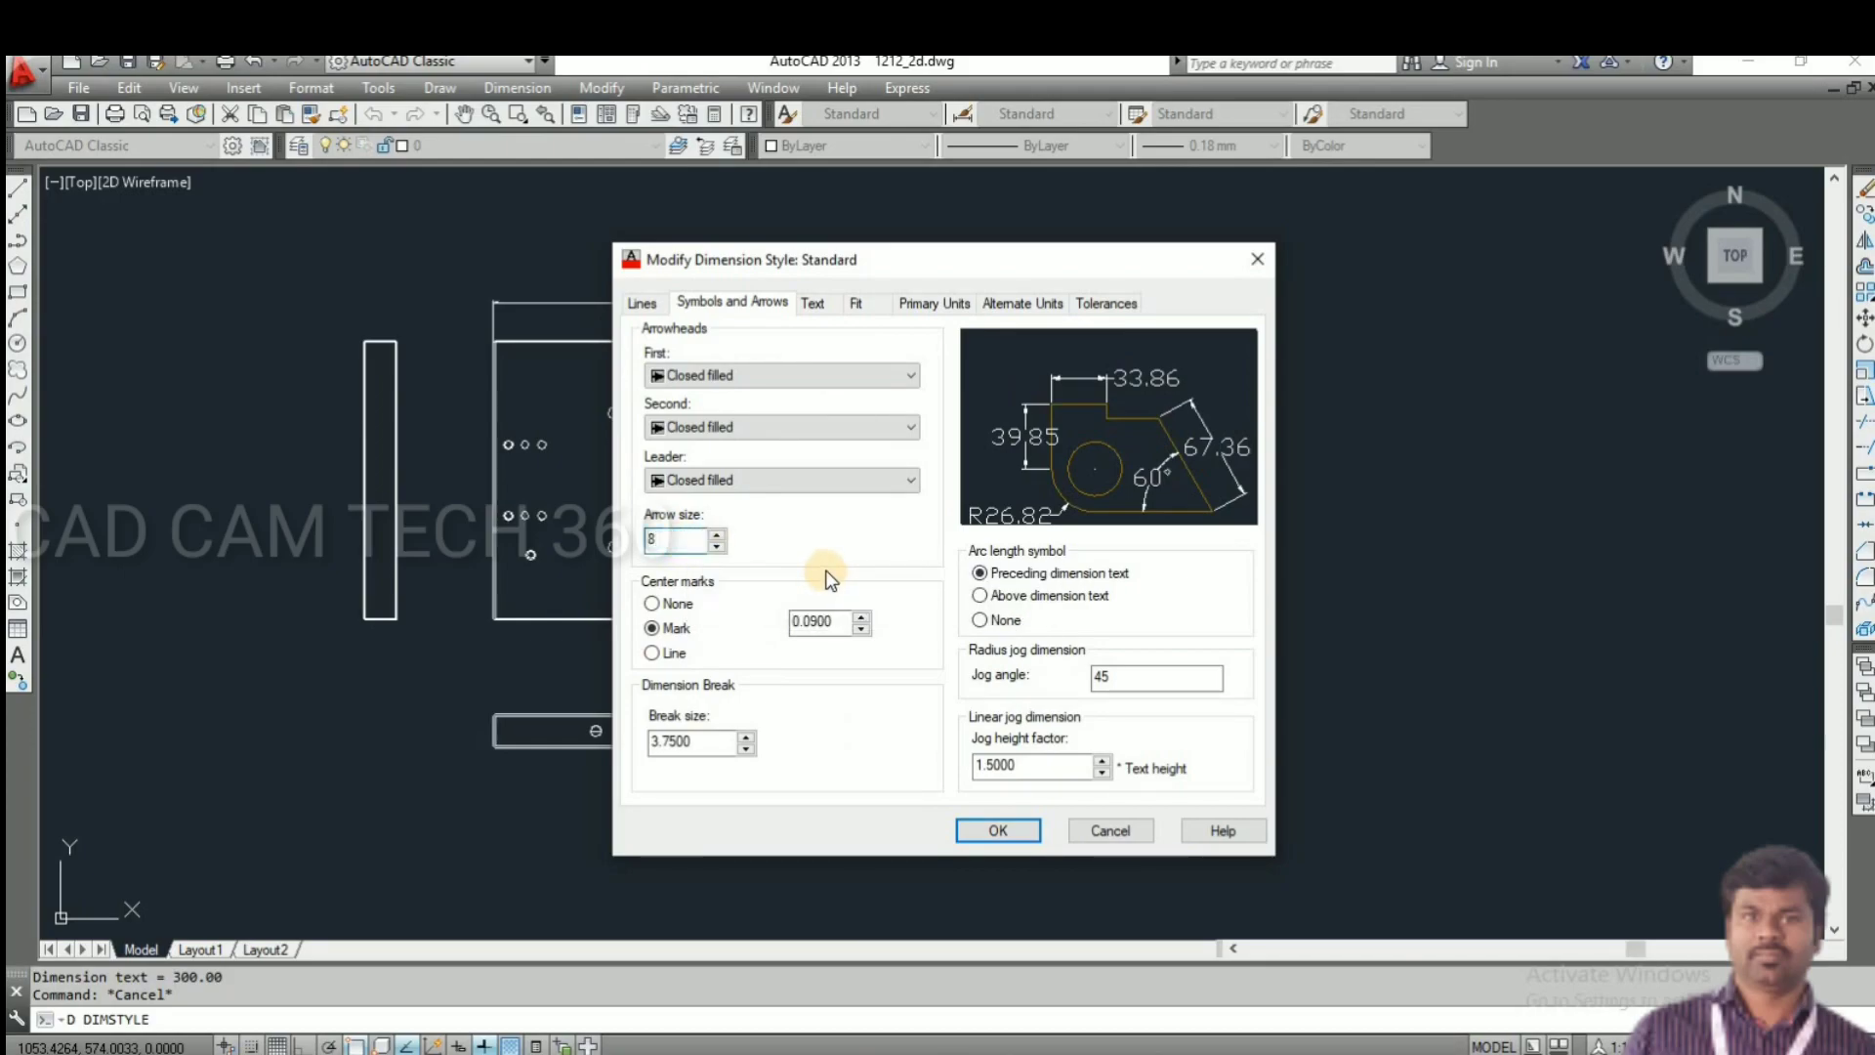
{"action": "left_click", "coordinate": [980, 828]}
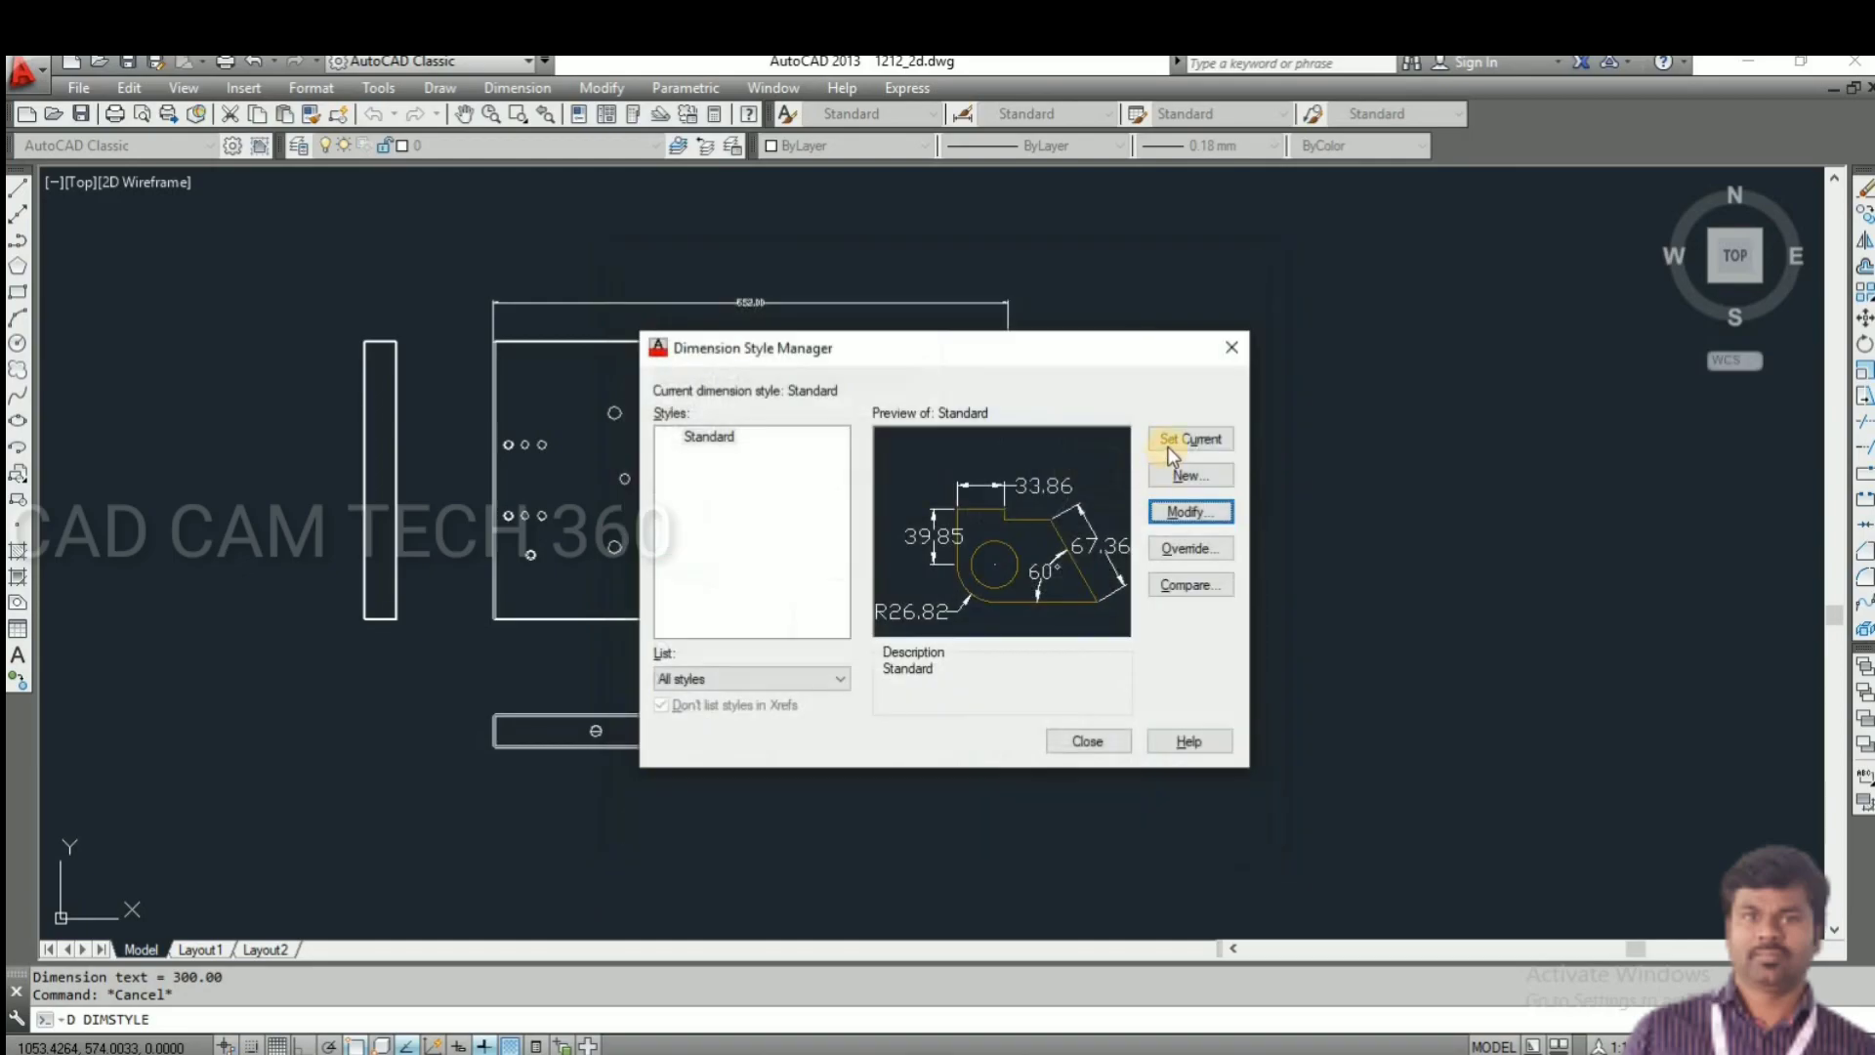
{"action": "left_click", "coordinate": [1169, 442]}
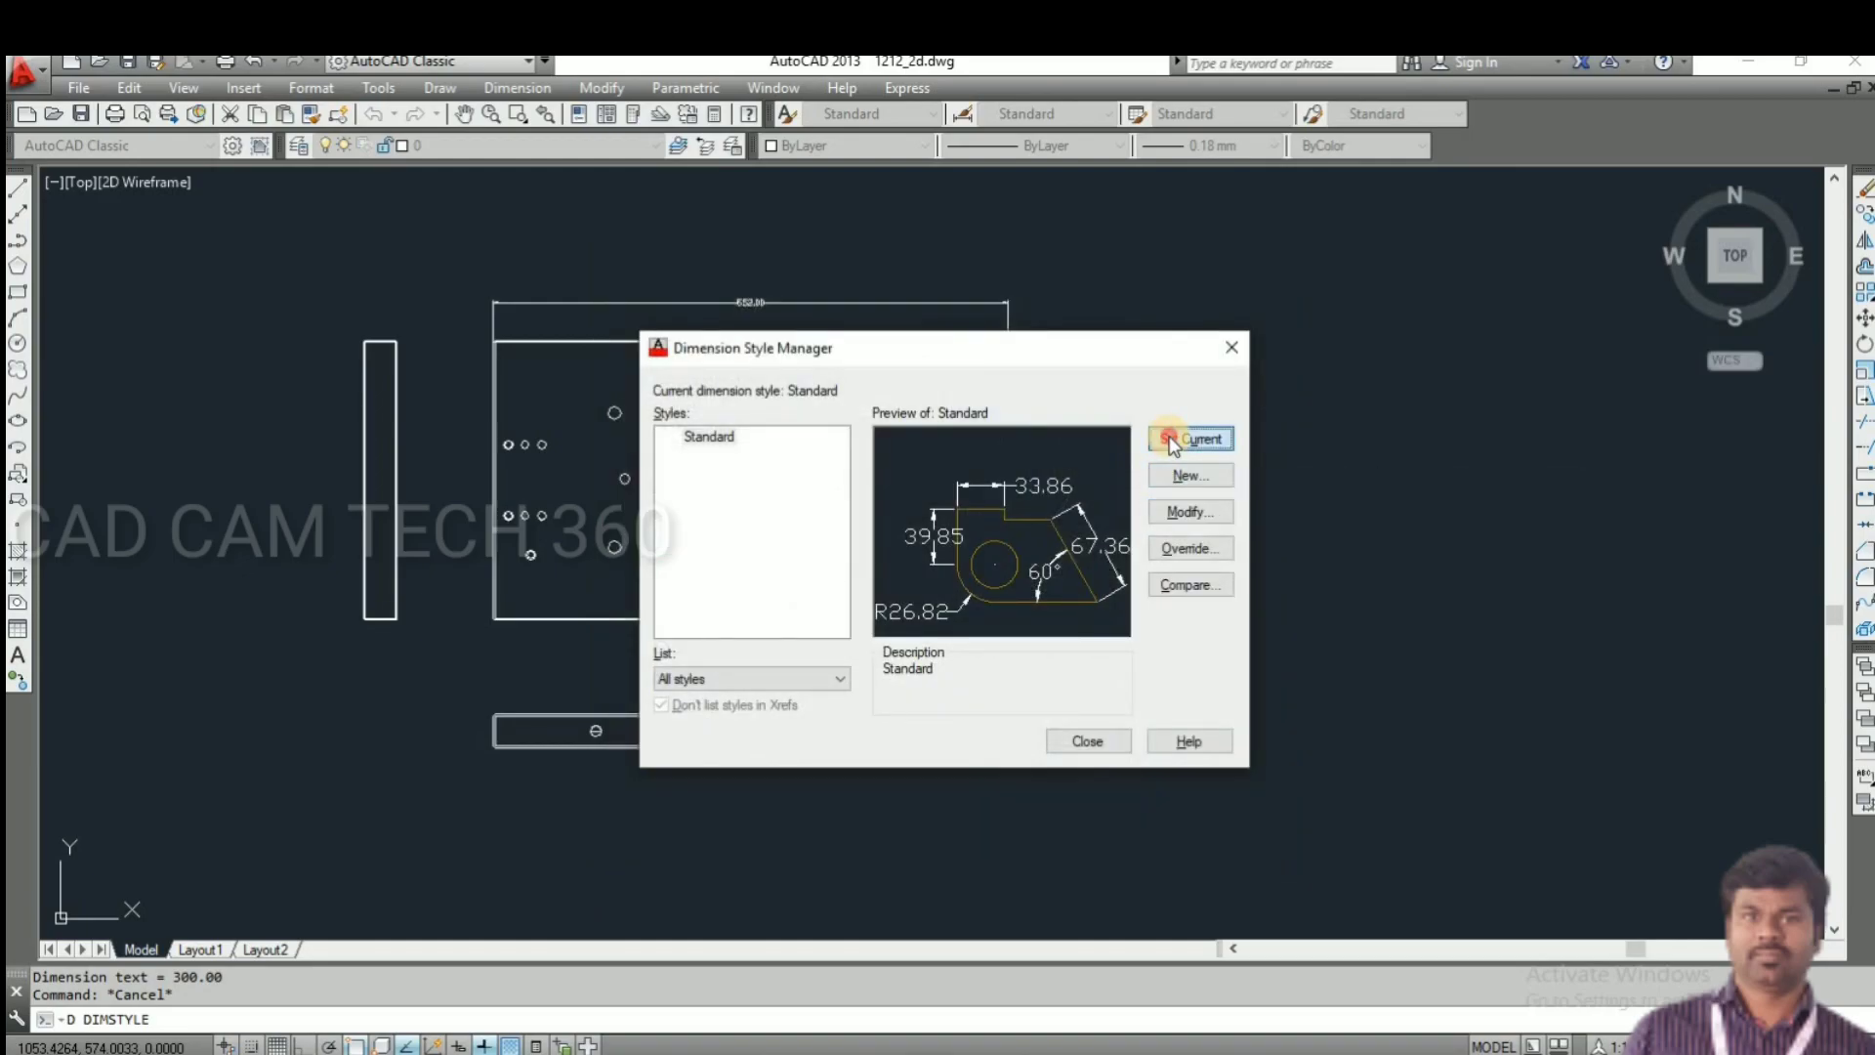
{"action": "left_click", "coordinate": [1087, 740]}
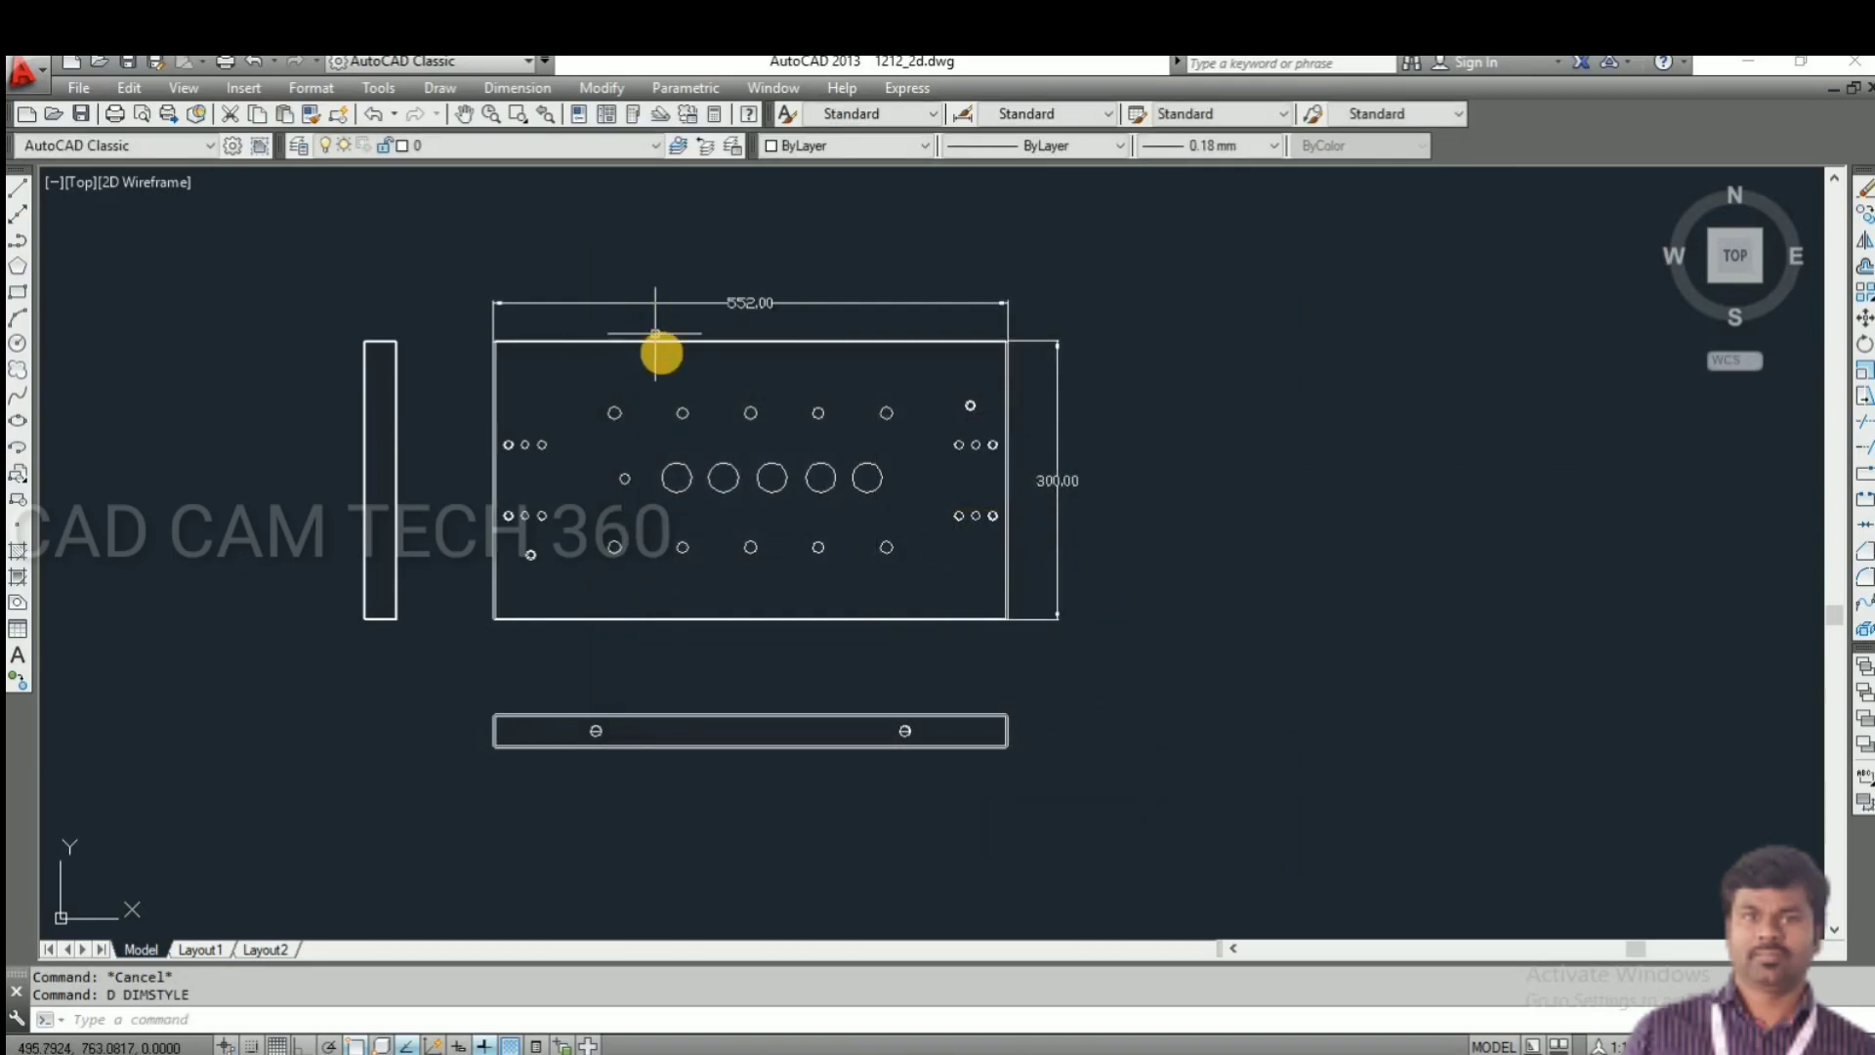
- Dimension the side view's top edge as 36.00
{"action": "scroll", "coordinate": [660, 352], "scroll_direction": "up", "scroll_amount": 2}
{"action": "mouse_move", "coordinate": [733, 408]}
{"action": "middle_mouse_down"}
{"action": "mouse_move", "coordinate": [762, 398]}
{"action": "mouse_move", "coordinate": [807, 429]}
{"action": "middle_mouse_up"}
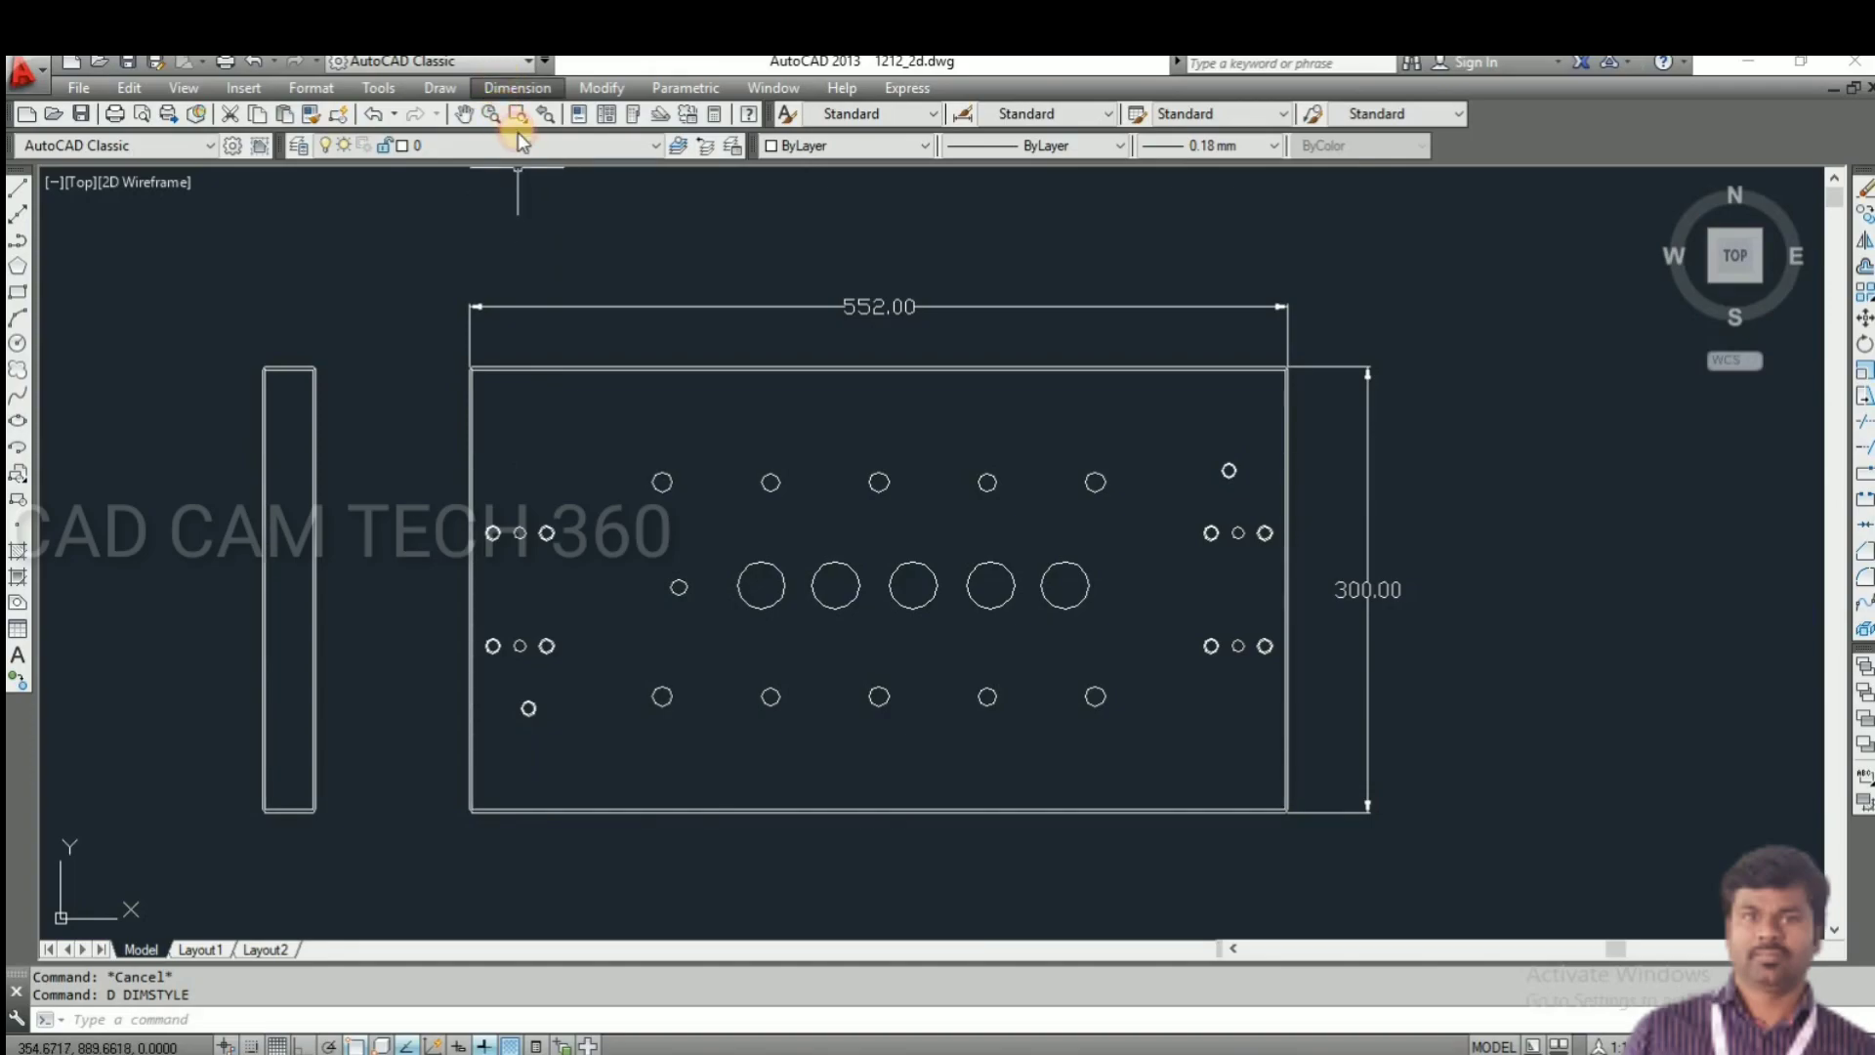
{"action": "left_click", "coordinate": [518, 87]}
{"action": "left_click", "coordinate": [532, 146]}
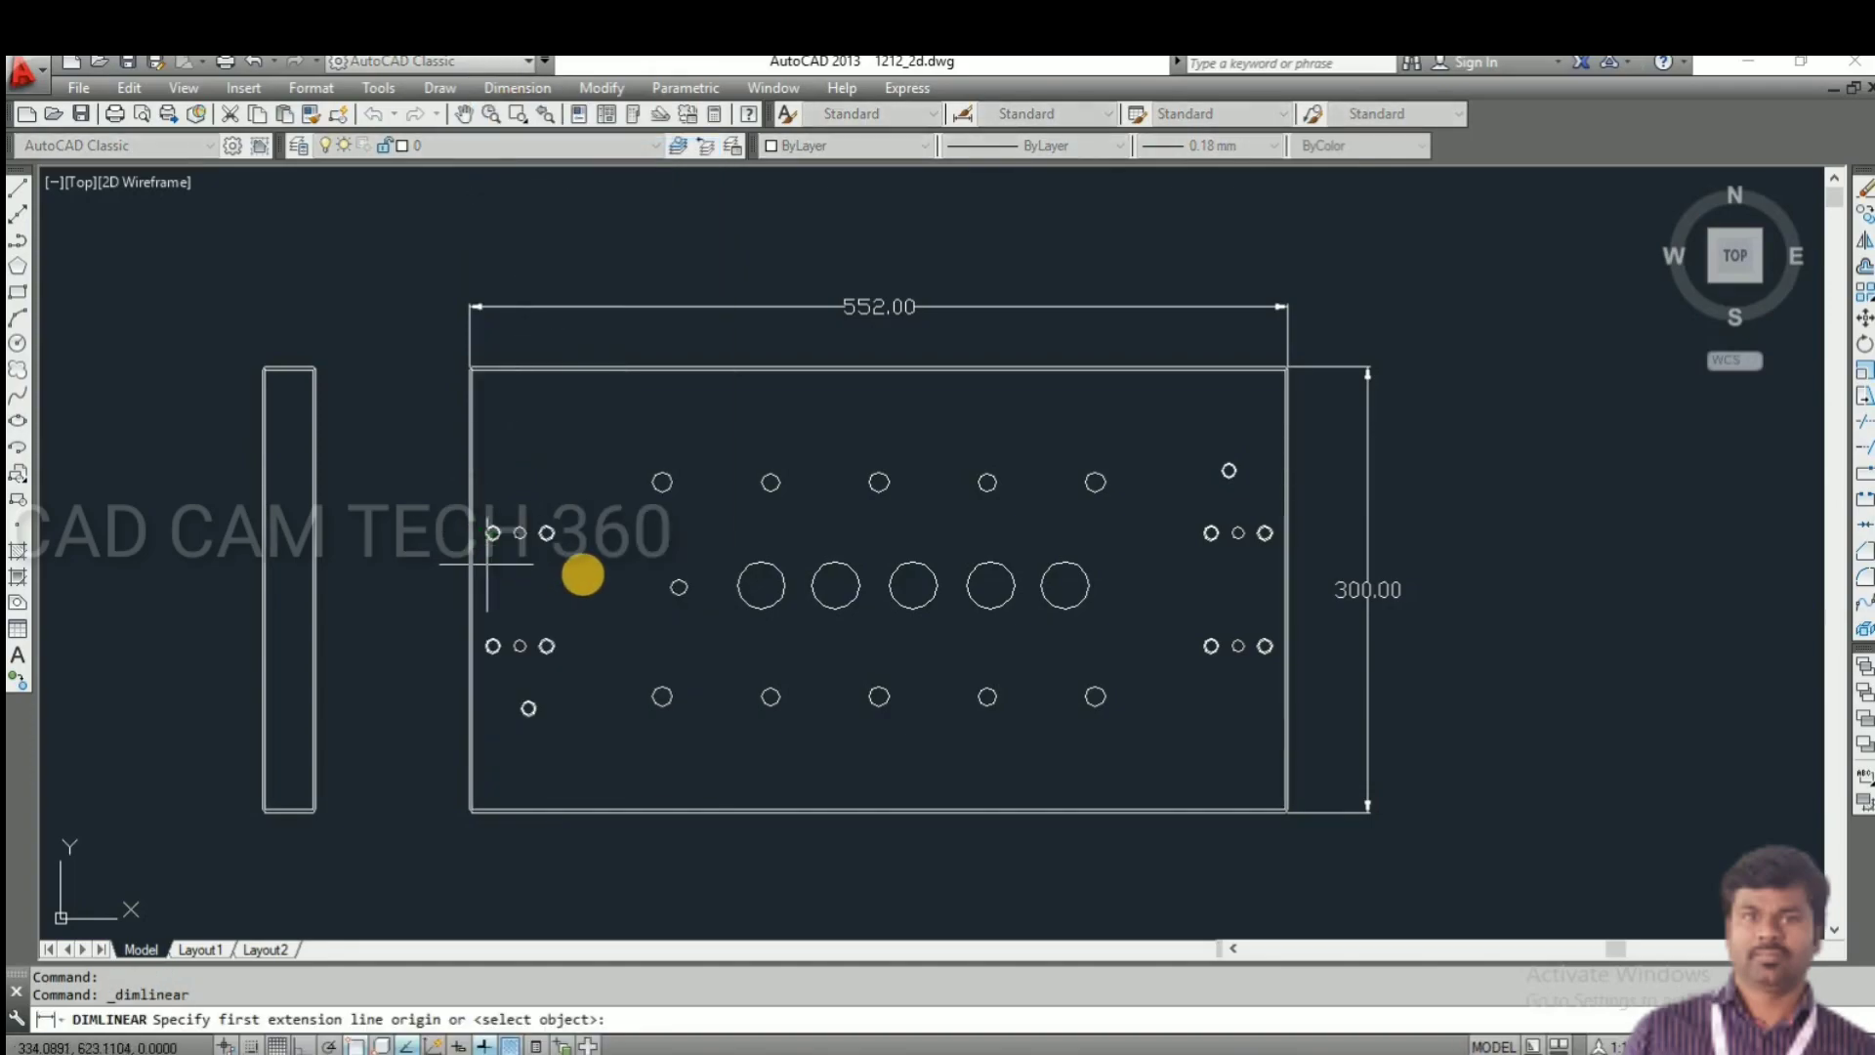
{"action": "mouse_move", "coordinate": [583, 576]}
{"action": "middle_mouse_down"}
{"action": "mouse_move", "coordinate": [628, 560]}
{"action": "mouse_move", "coordinate": [595, 583]}
{"action": "middle_mouse_up"}
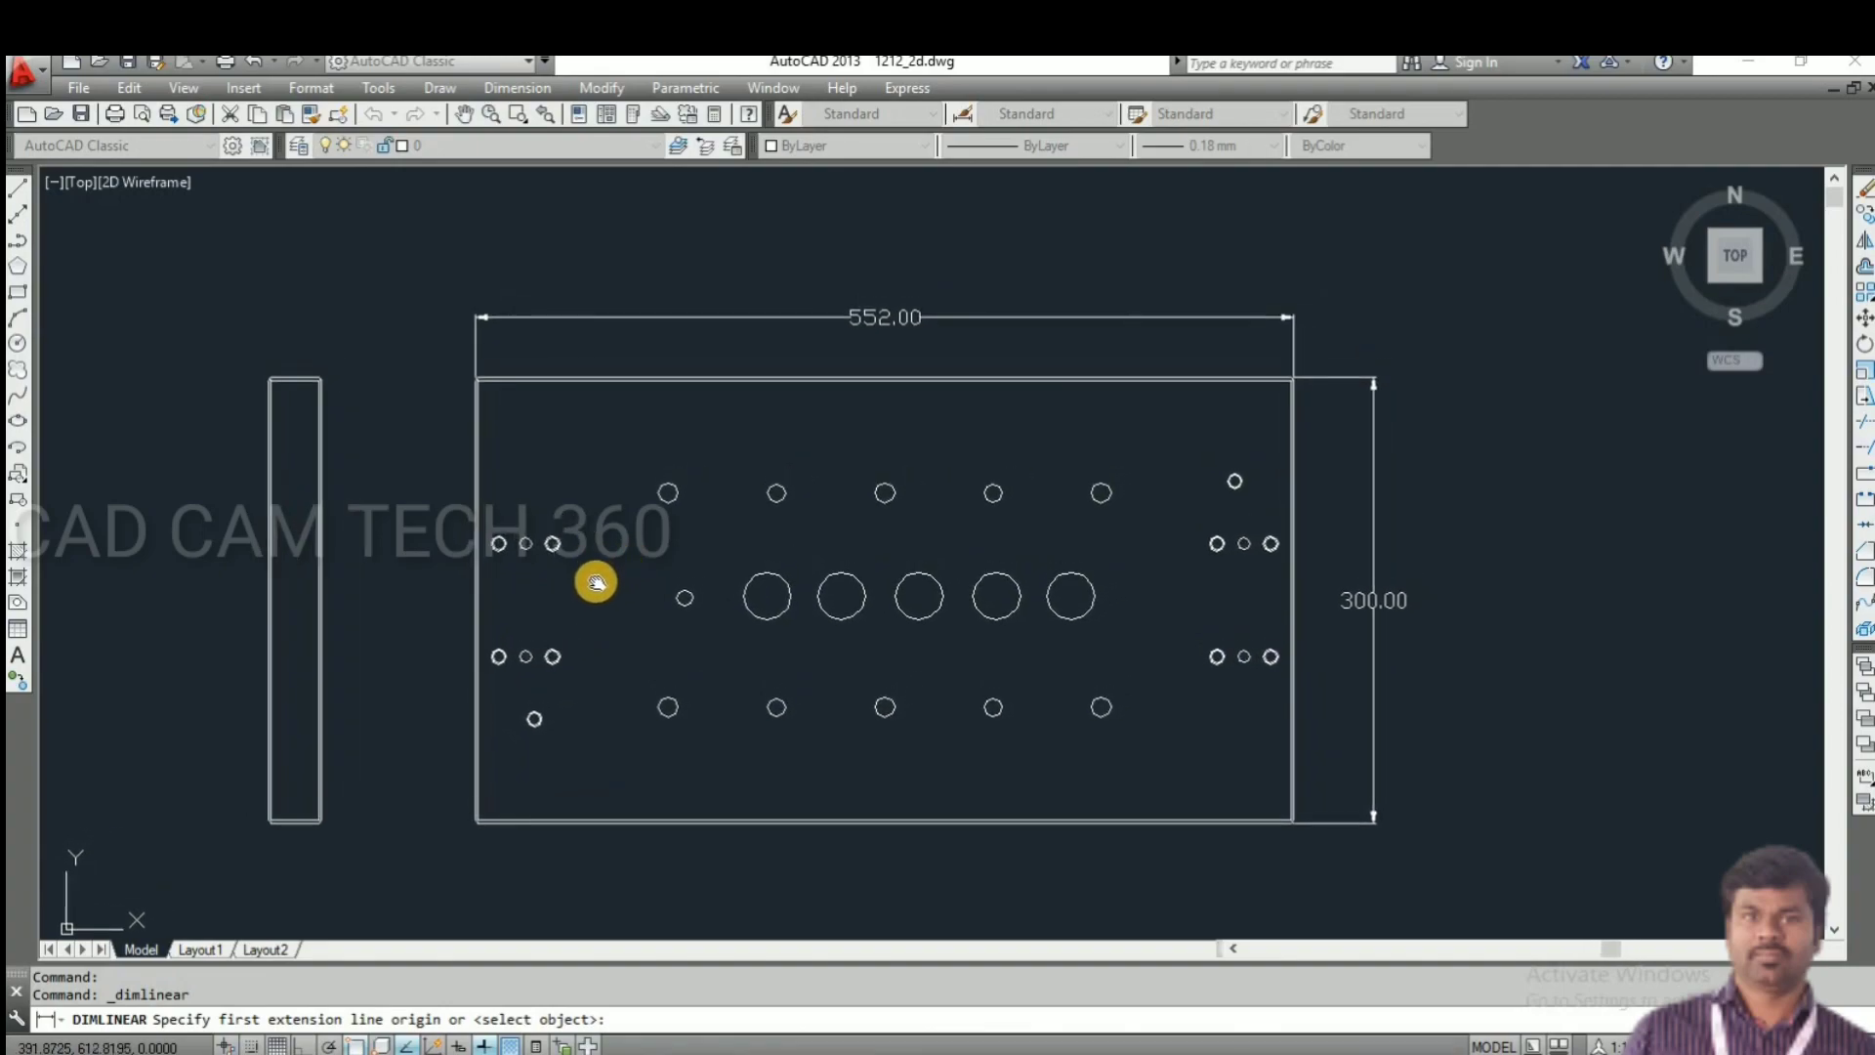
{"action": "scroll", "coordinate": [771, 439], "scroll_direction": "down", "scroll_amount": 3}
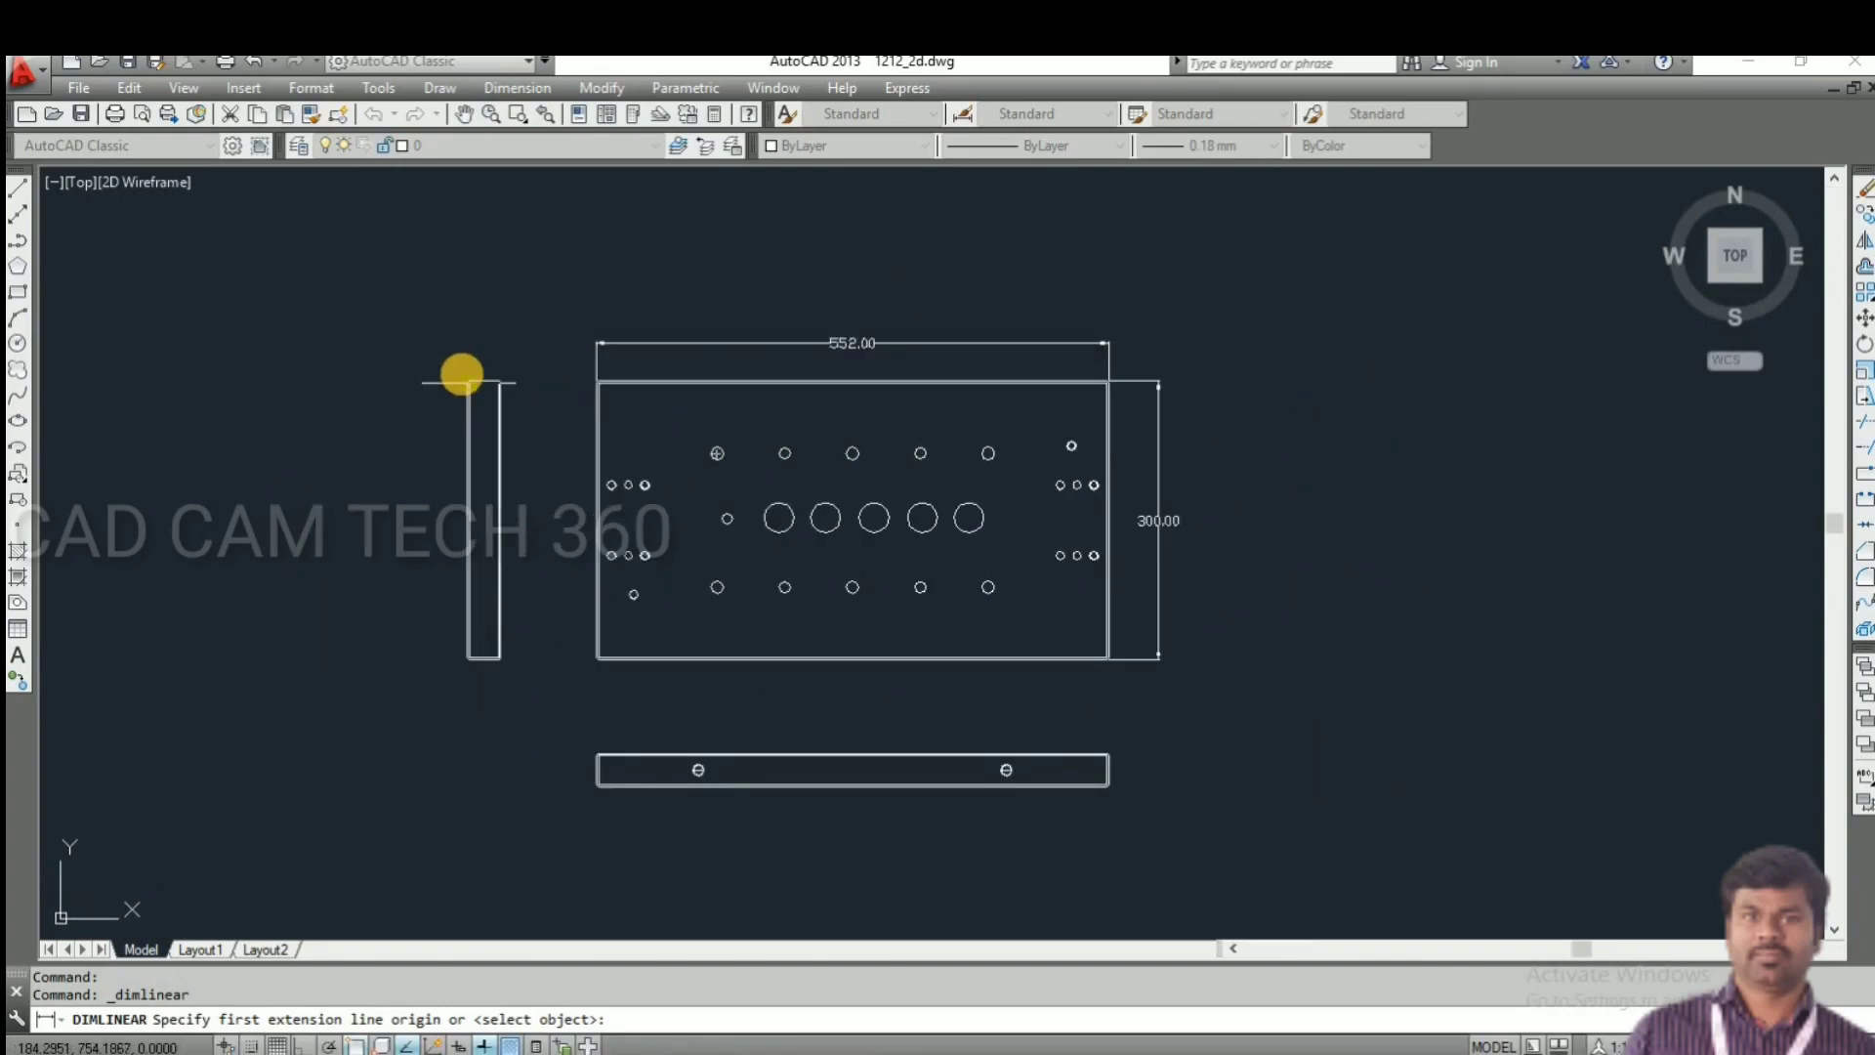
{"action": "scroll", "coordinate": [461, 374], "scroll_direction": "up", "scroll_amount": 5}
{"action": "left_click", "coordinate": [428, 501]}
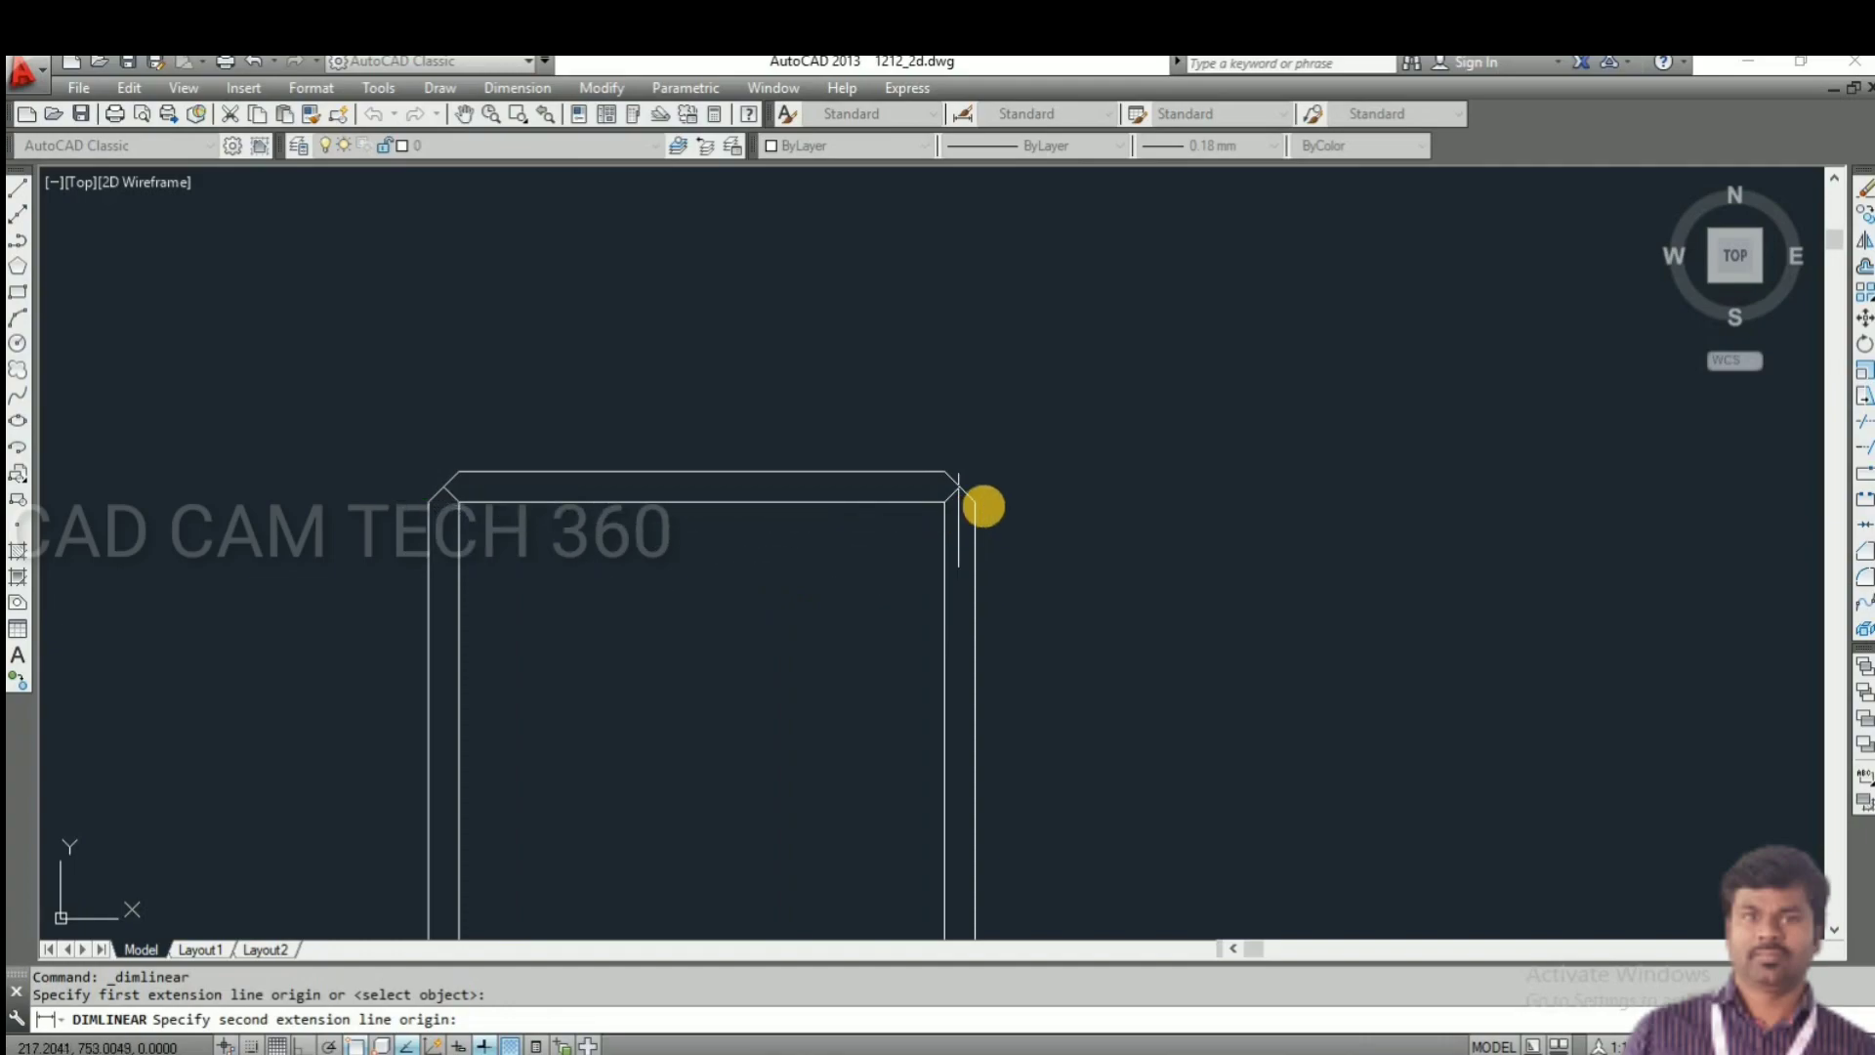
{"action": "left_click", "coordinate": [974, 502]}
{"action": "left_click", "coordinate": [586, 261]}
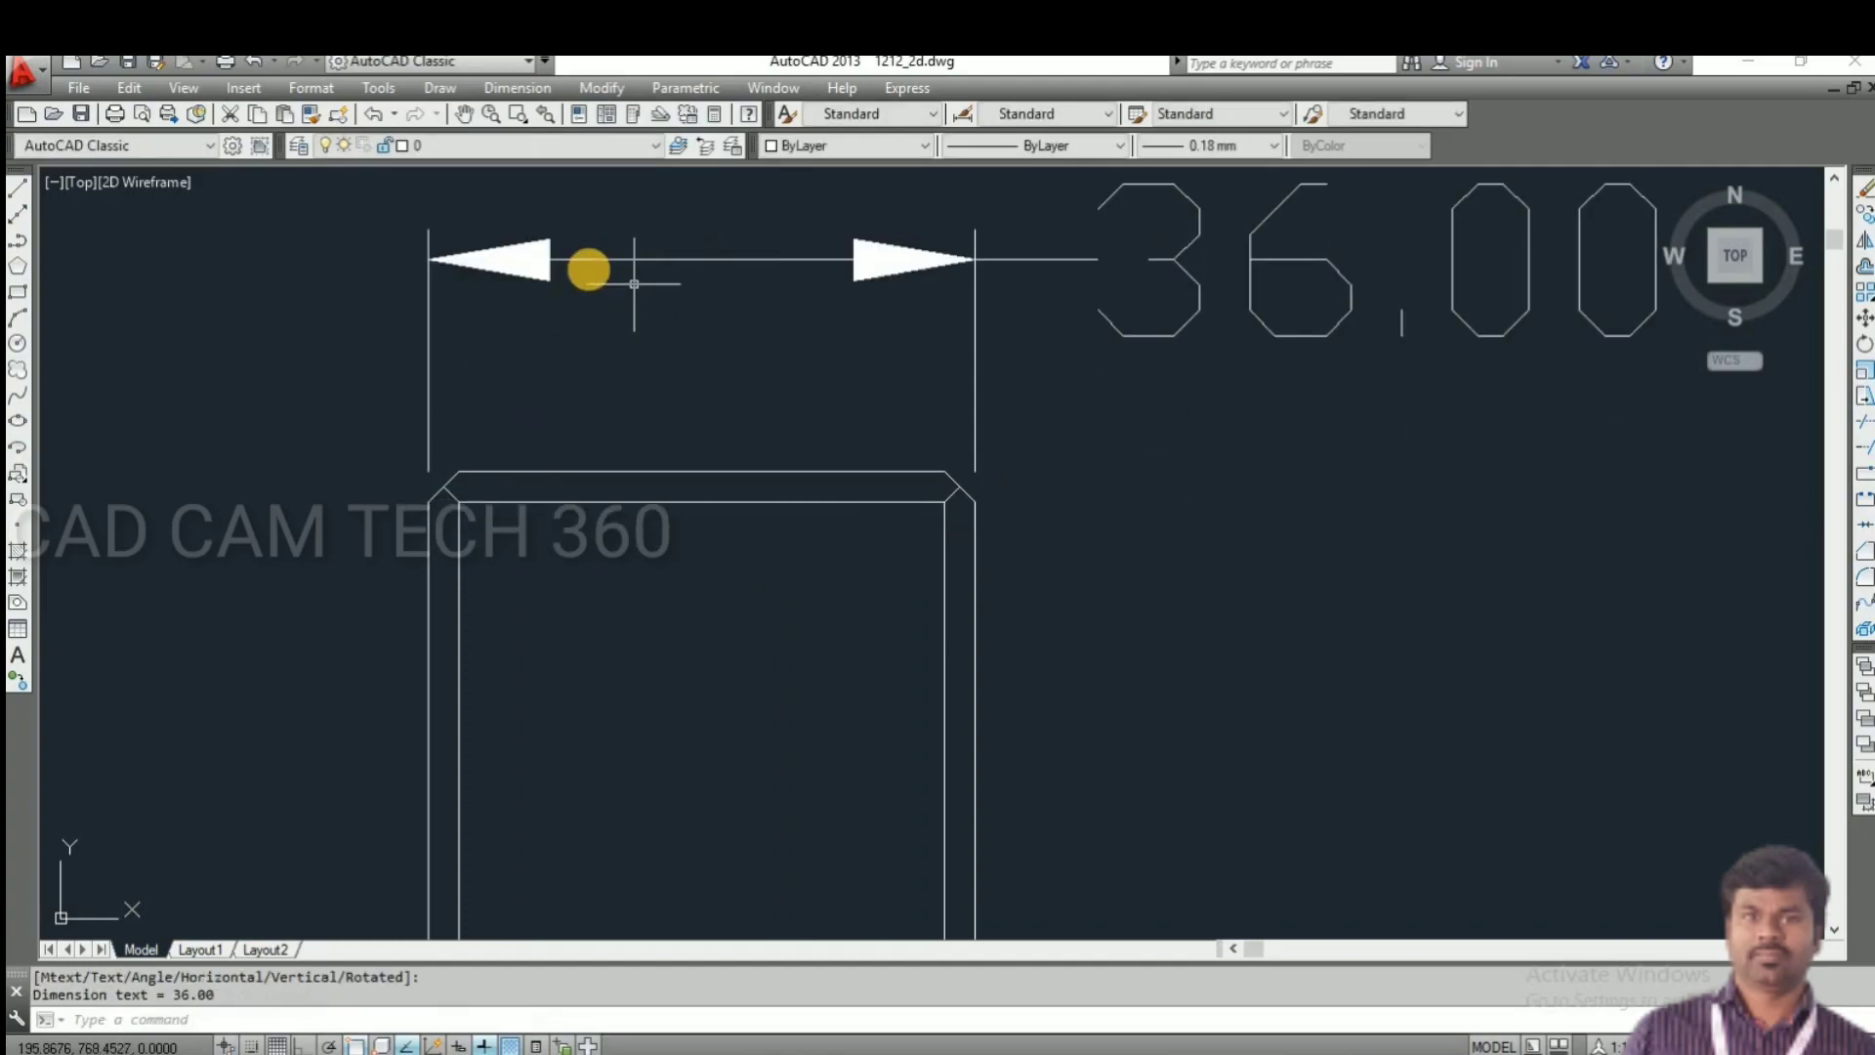
{"action": "scroll", "coordinate": [590, 268], "scroll_direction": "down", "scroll_amount": 6}
{"action": "scroll", "coordinate": [604, 459], "scroll_direction": "down", "scroll_amount": 3}
- Dimension the 332.00 spacing between the bottom view's two holes
{"action": "mouse_move", "coordinate": [649, 511]}
{"action": "middle_mouse_down"}
{"action": "mouse_move", "coordinate": [615, 472]}
{"action": "mouse_move", "coordinate": [557, 482]}
{"action": "middle_mouse_up"}
{"action": "scroll", "coordinate": [811, 761], "scroll_direction": "up", "scroll_amount": 5}
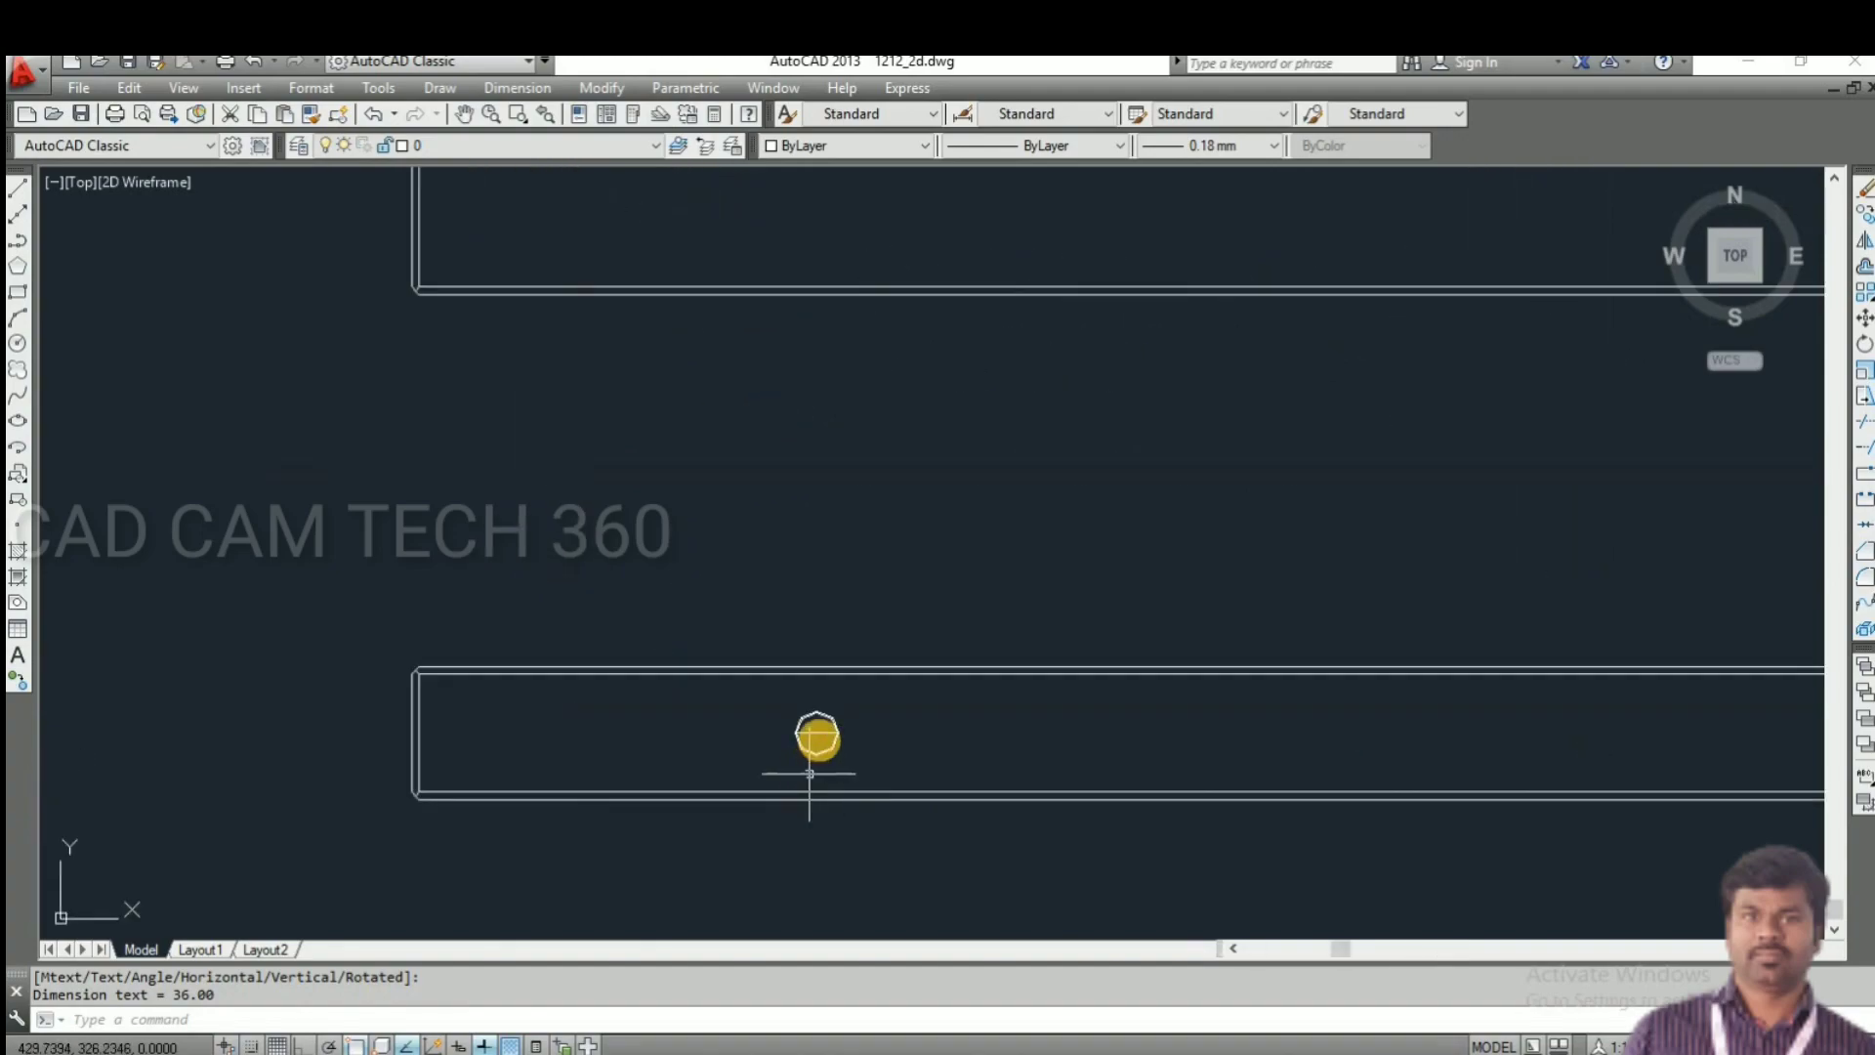
{"action": "key", "text": "Return"}
{"action": "left_click", "coordinate": [617, 672]}
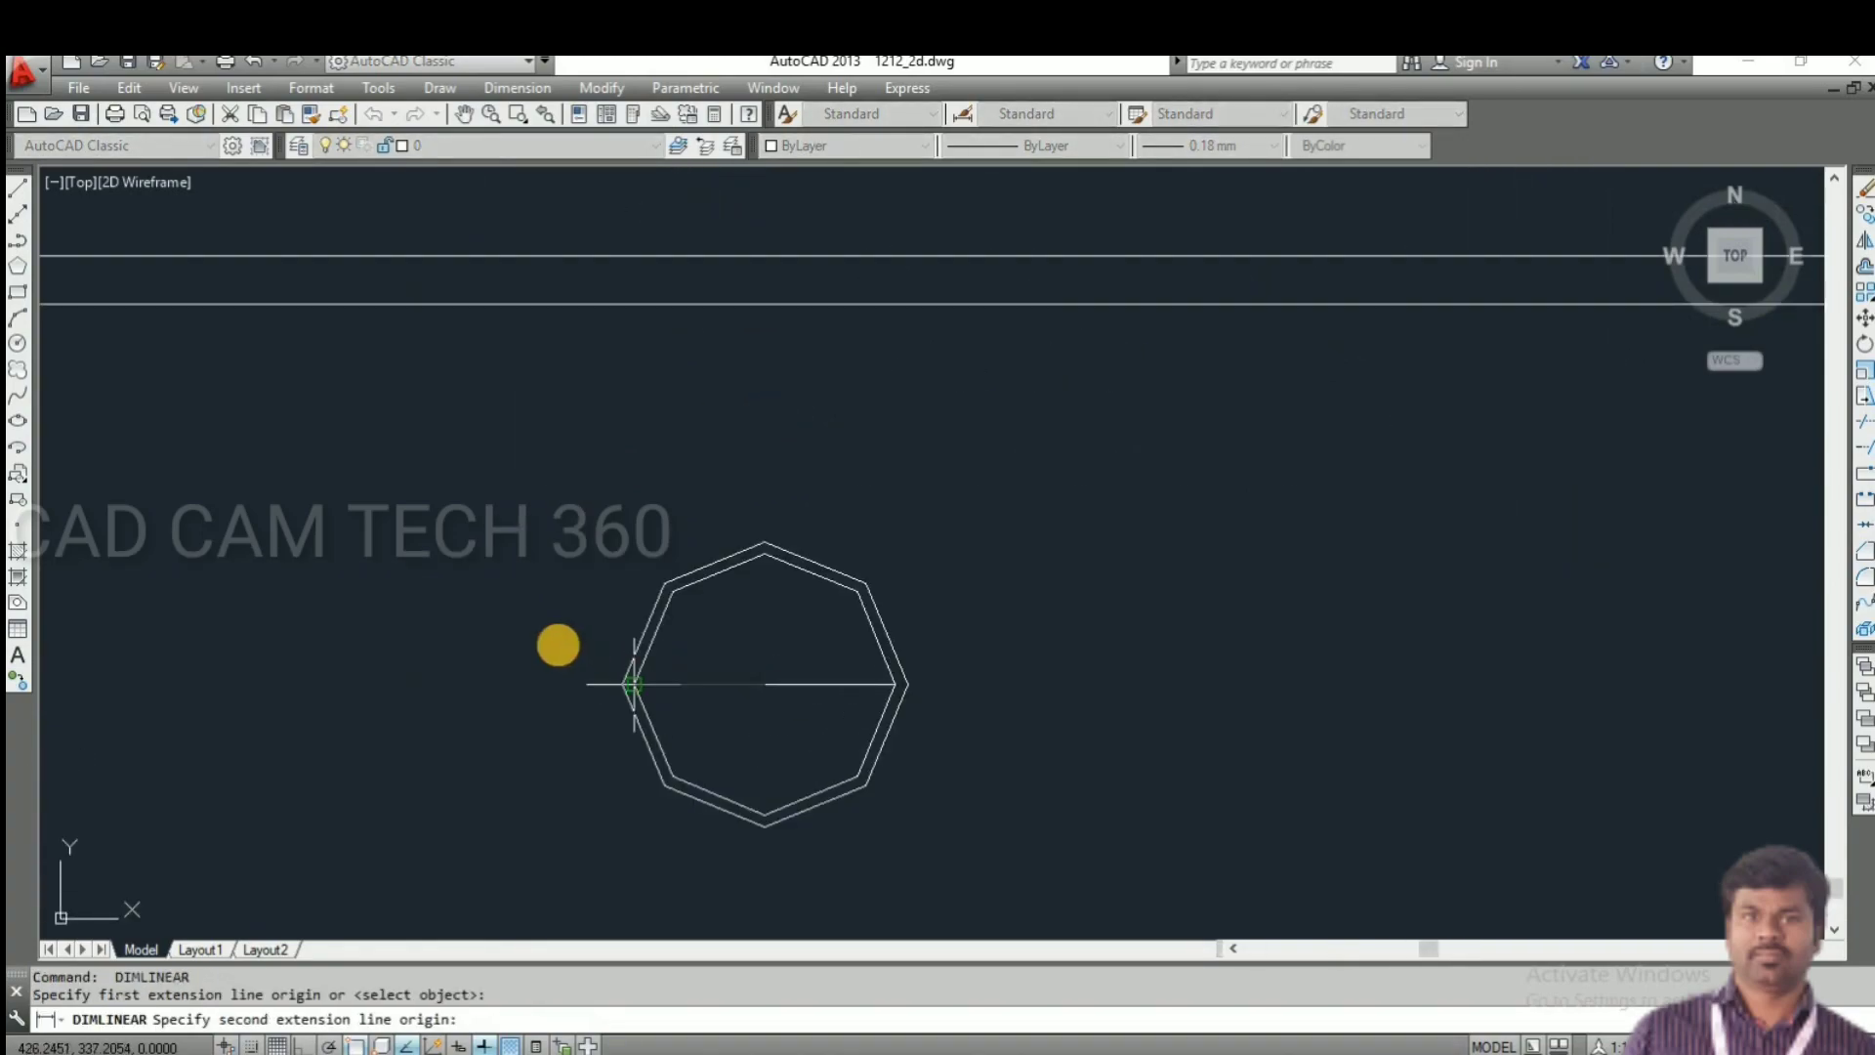
{"action": "scroll", "coordinate": [557, 644], "scroll_direction": "down", "scroll_amount": 5}
{"action": "scroll", "coordinate": [1336, 646], "scroll_direction": "up", "scroll_amount": 4}
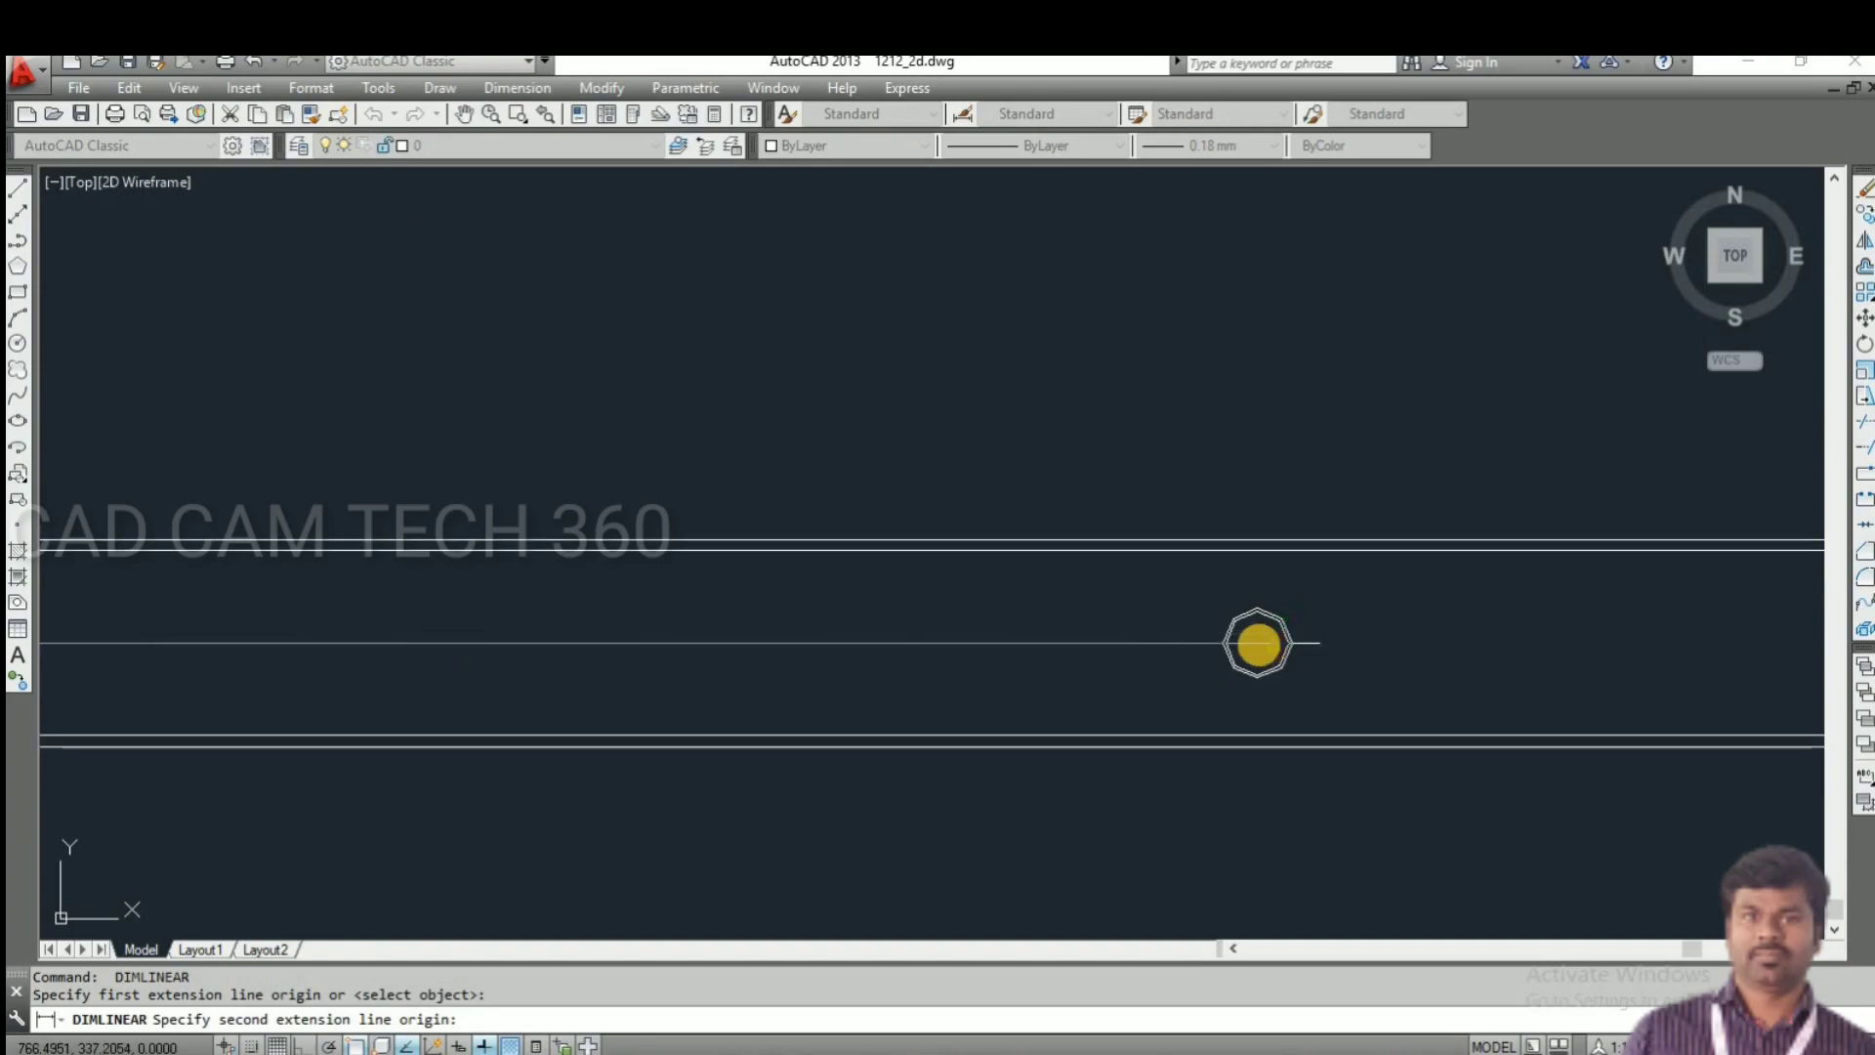
{"action": "left_click", "coordinate": [1236, 721]}
{"action": "scroll", "coordinate": [1226, 625], "scroll_direction": "down", "scroll_amount": 4}
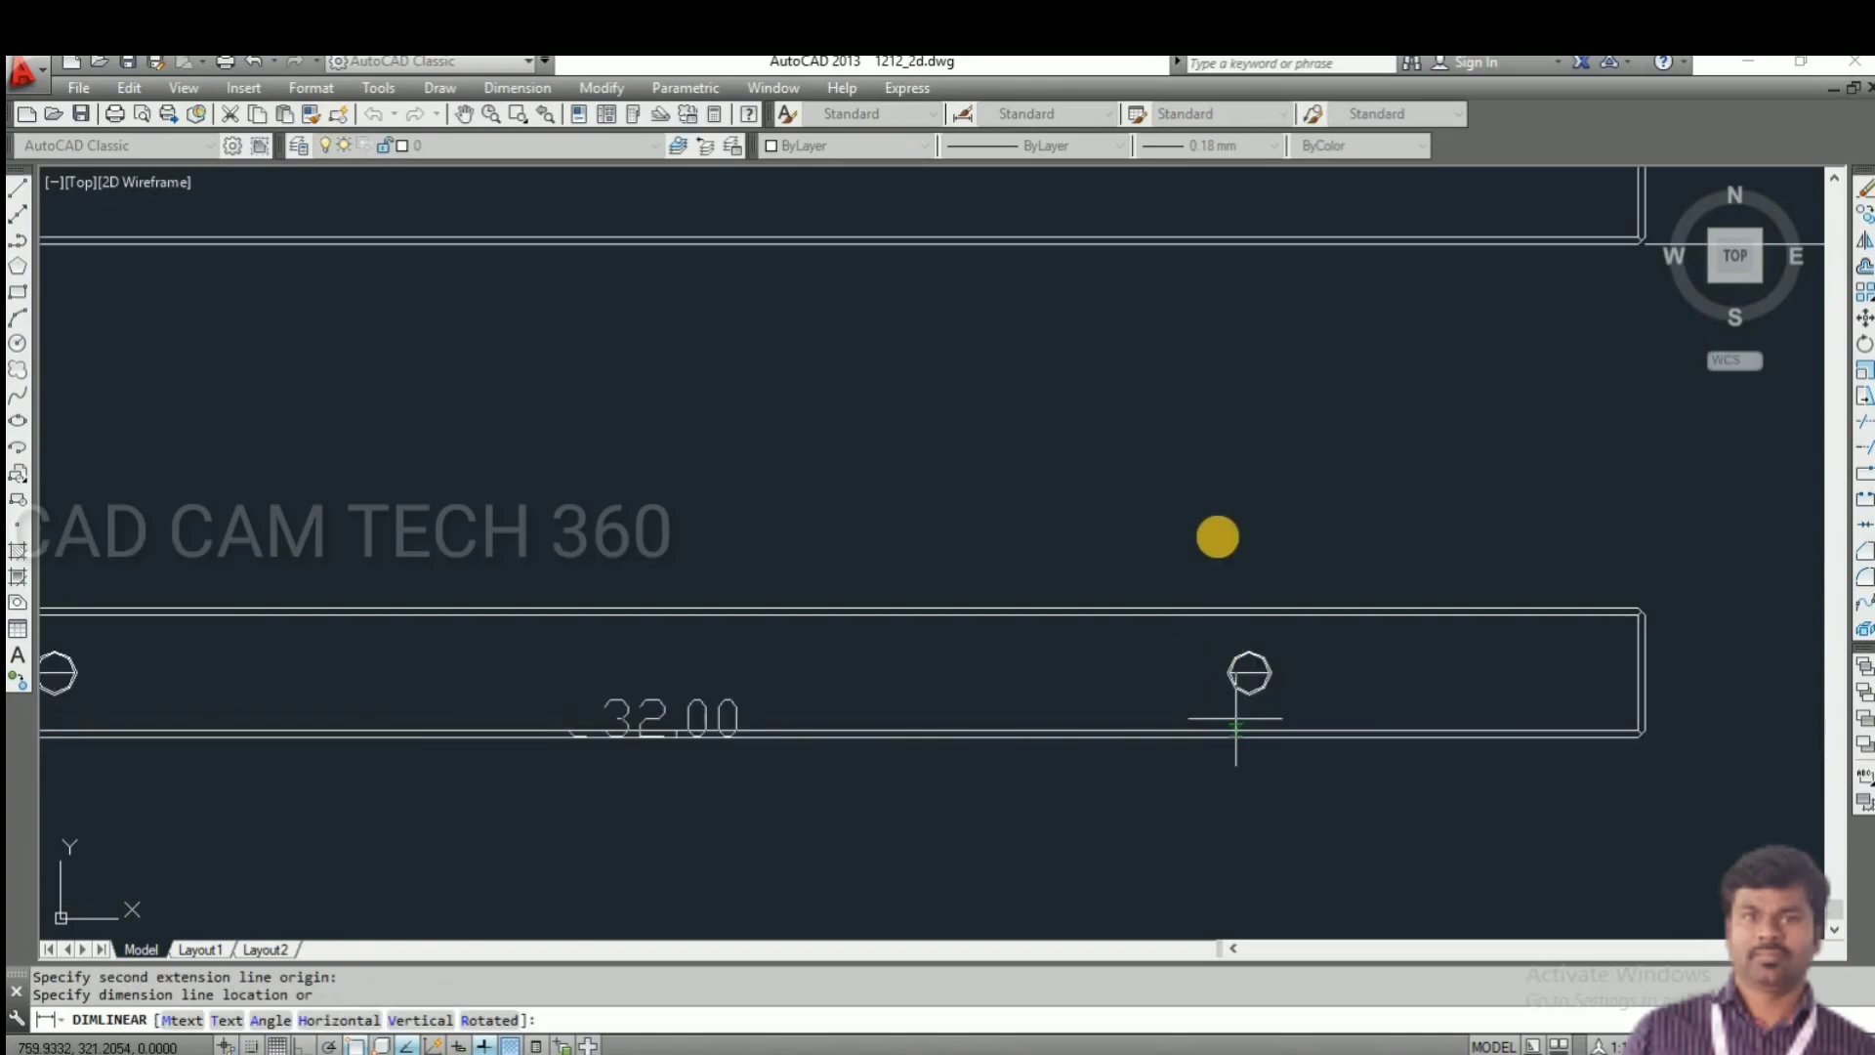
{"action": "left_click", "coordinate": [1098, 632]}
{"action": "scroll", "coordinate": [891, 745], "scroll_direction": "up", "scroll_amount": 6}
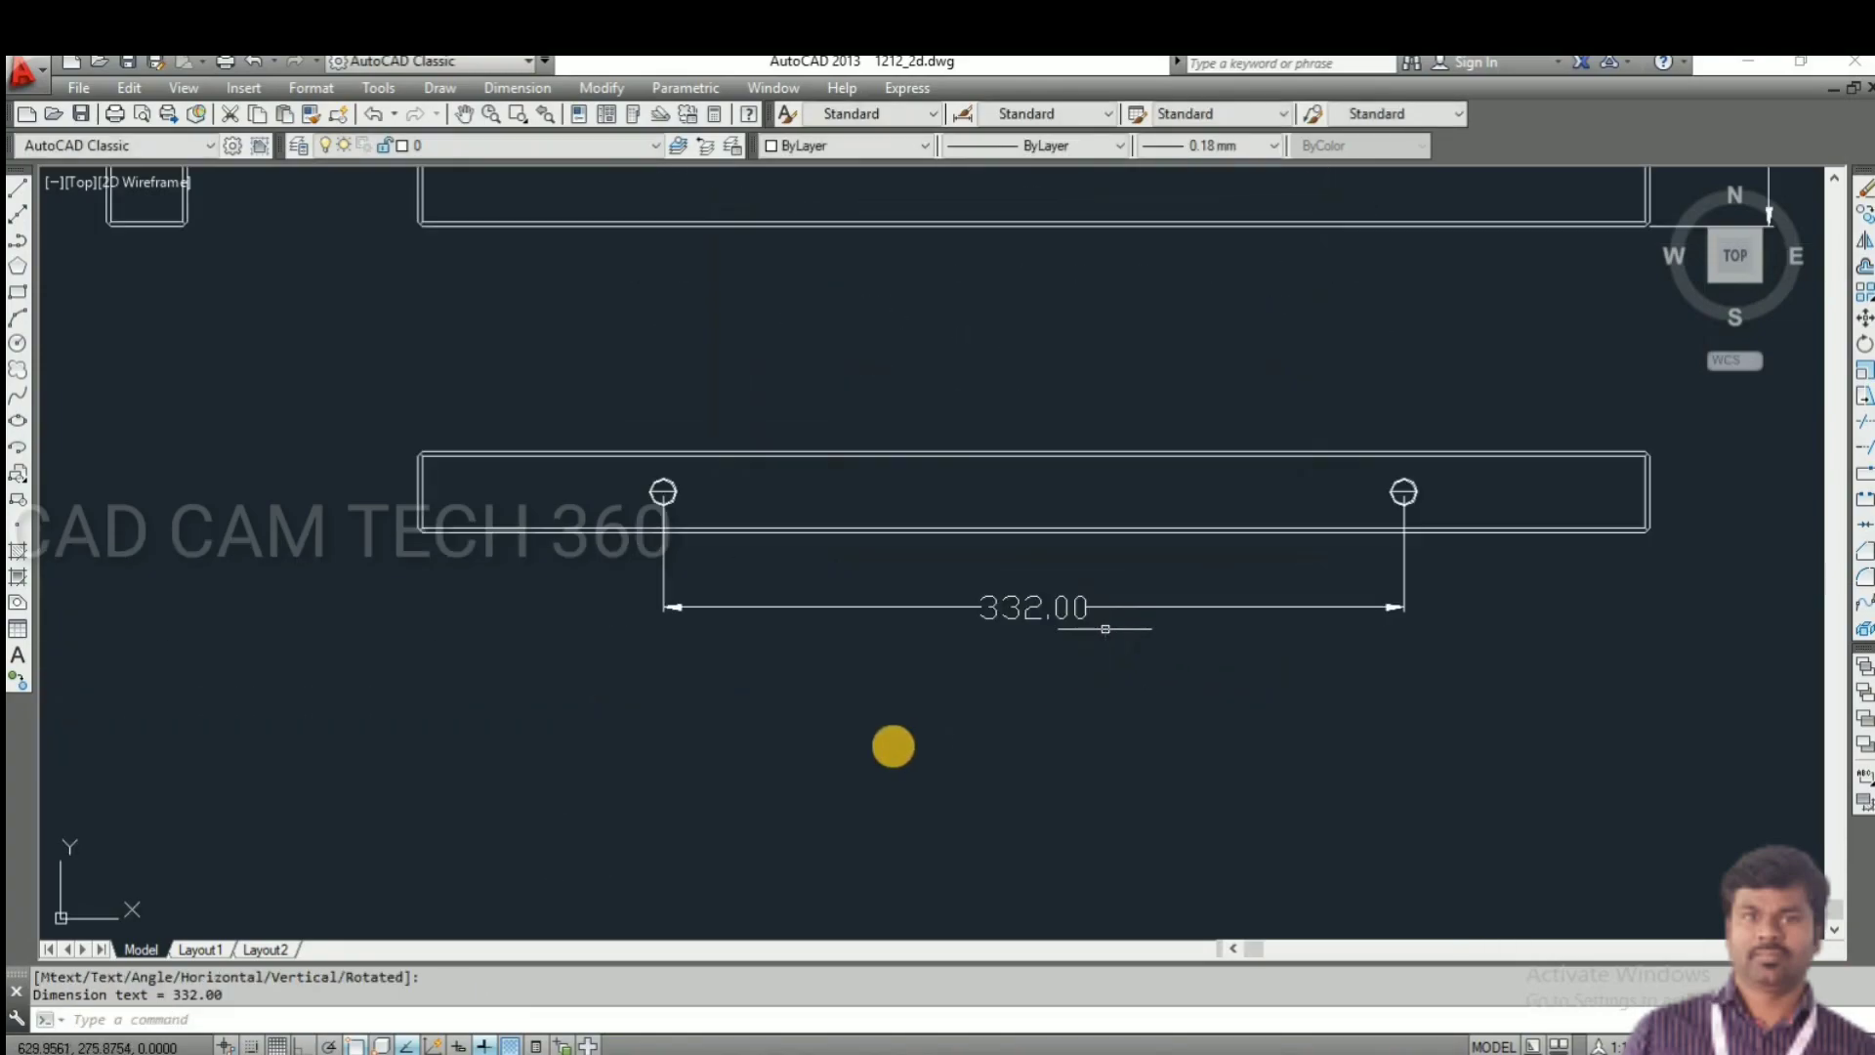
{"action": "scroll", "coordinate": [842, 753], "scroll_direction": "down", "scroll_amount": 8}
{"action": "scroll", "coordinate": [718, 566], "scroll_direction": "up", "scroll_amount": 4}
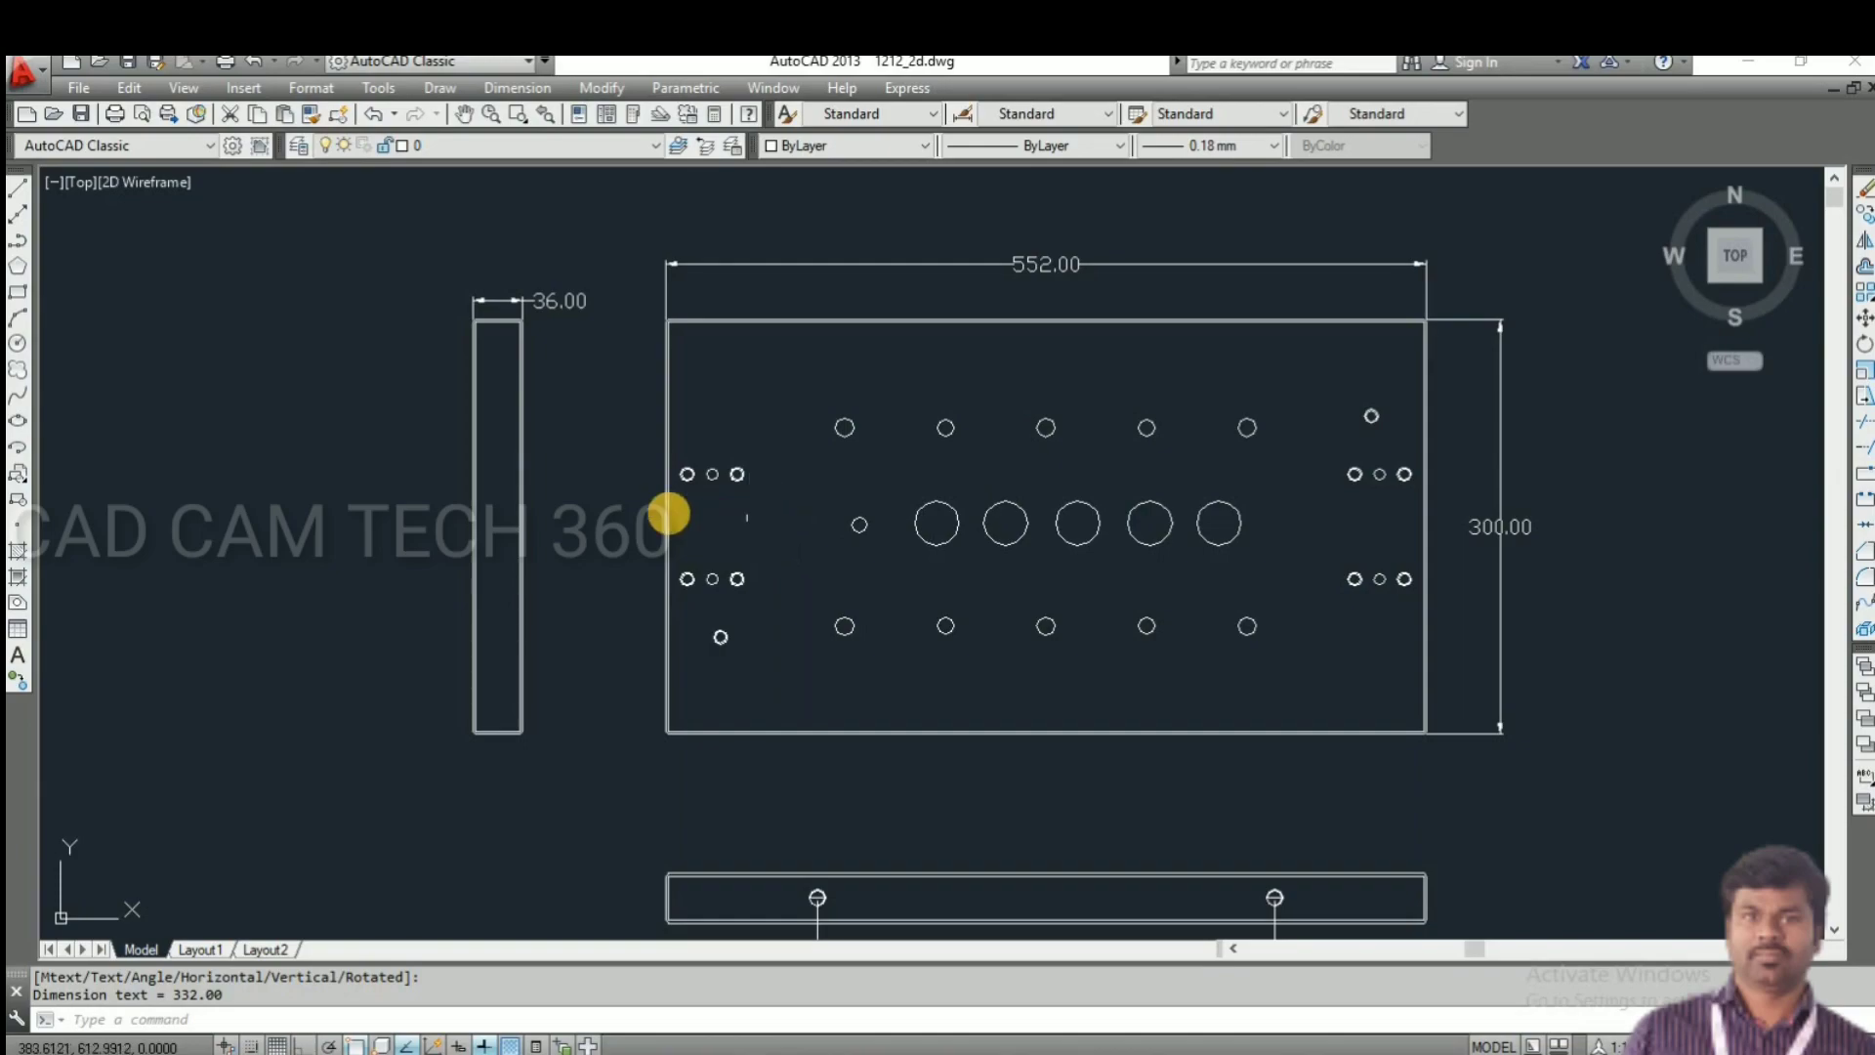
- Place the 76.00 vertical spacing between the plate's left-end holes
{"action": "key", "text": "Return"}
{"action": "scroll", "coordinate": [674, 474], "scroll_direction": "up", "scroll_amount": 5}
{"action": "left_click", "coordinate": [774, 511]}
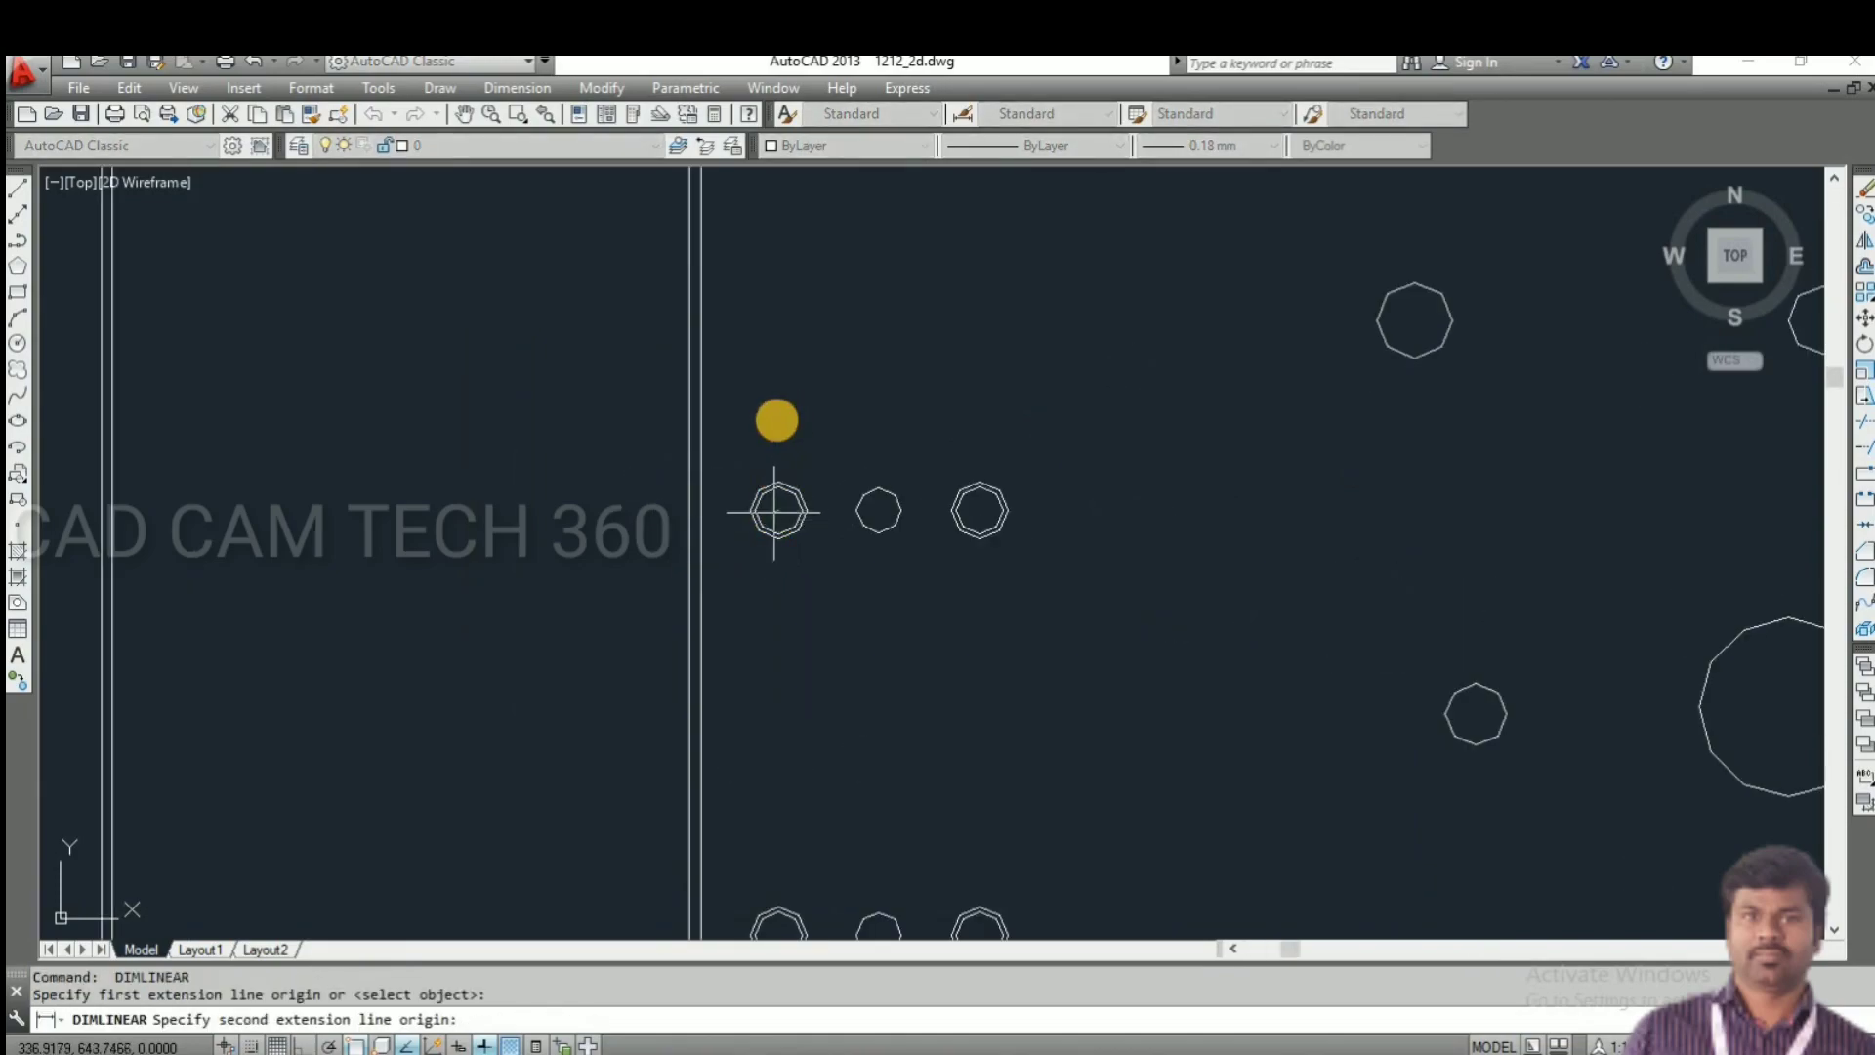
{"action": "middle_click_drag", "start_coordinate": [768, 514], "coordinate": [798, 708]}
{"action": "scroll", "coordinate": [801, 707], "scroll_direction": "up", "scroll_amount": 2}
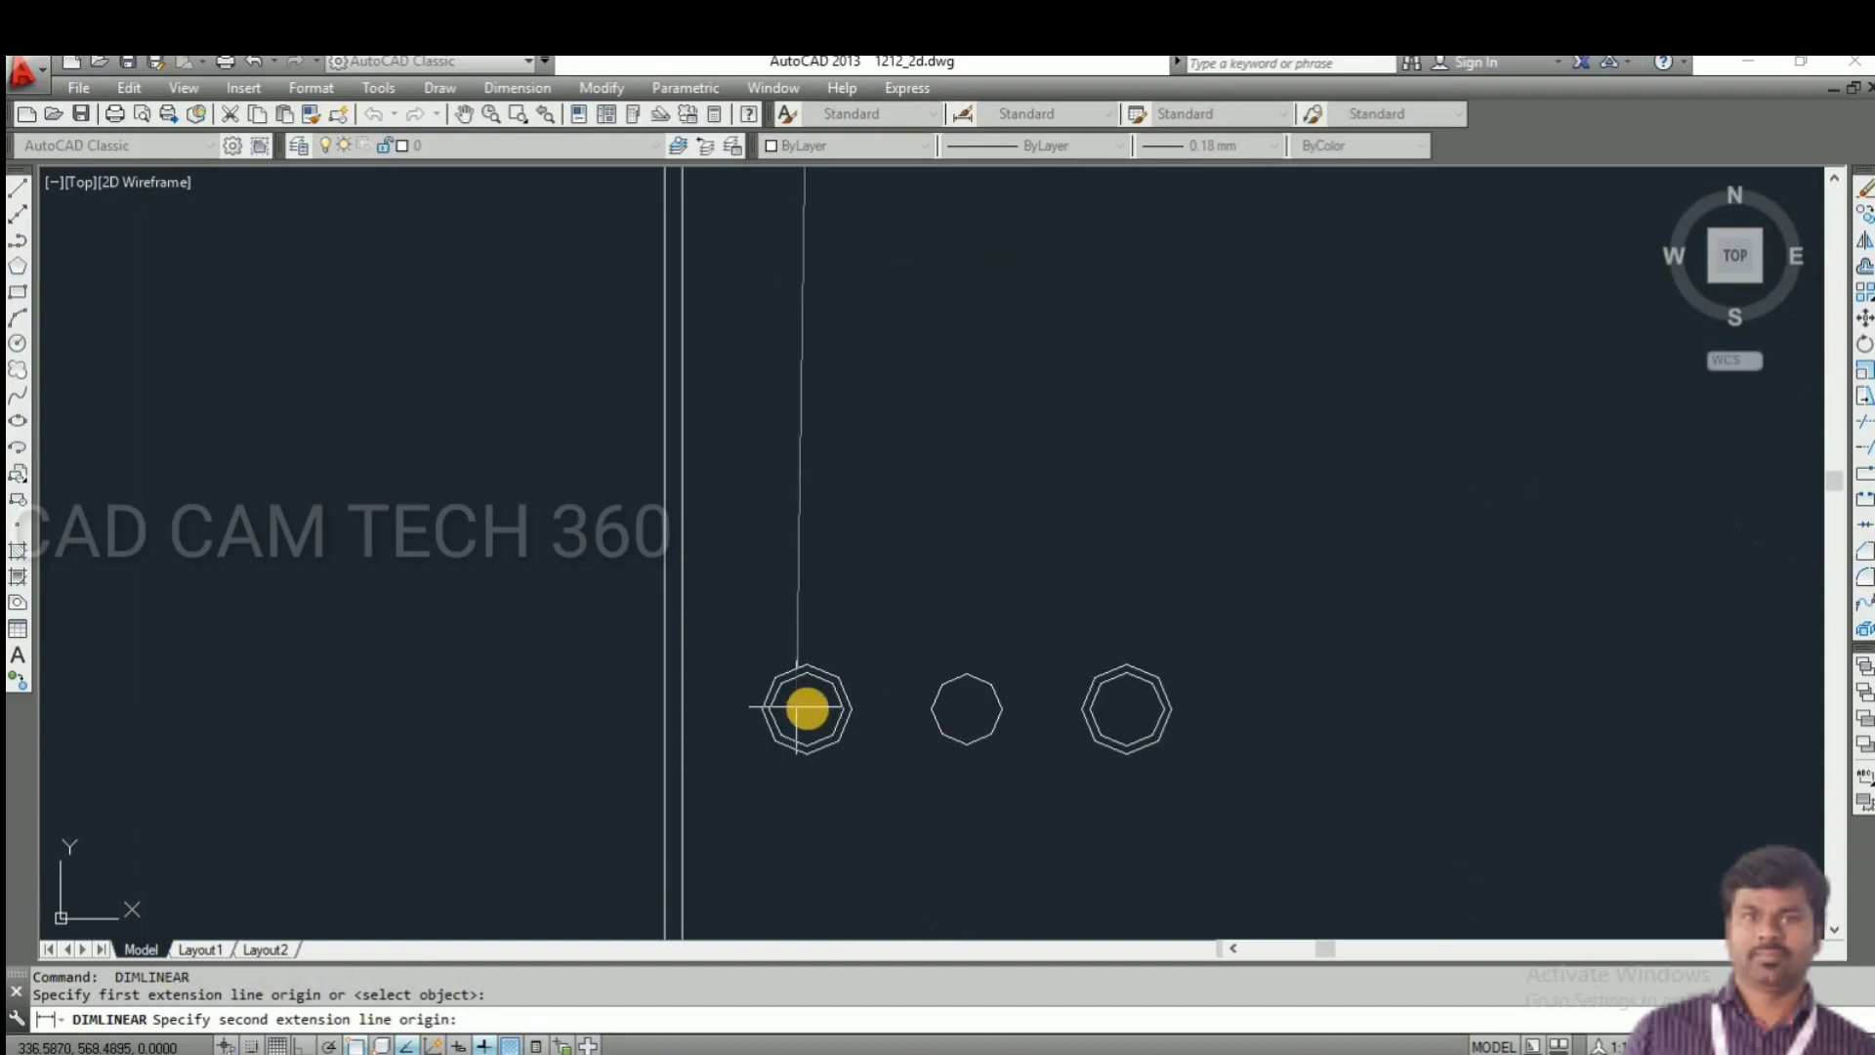
{"action": "left_click", "coordinate": [810, 709]}
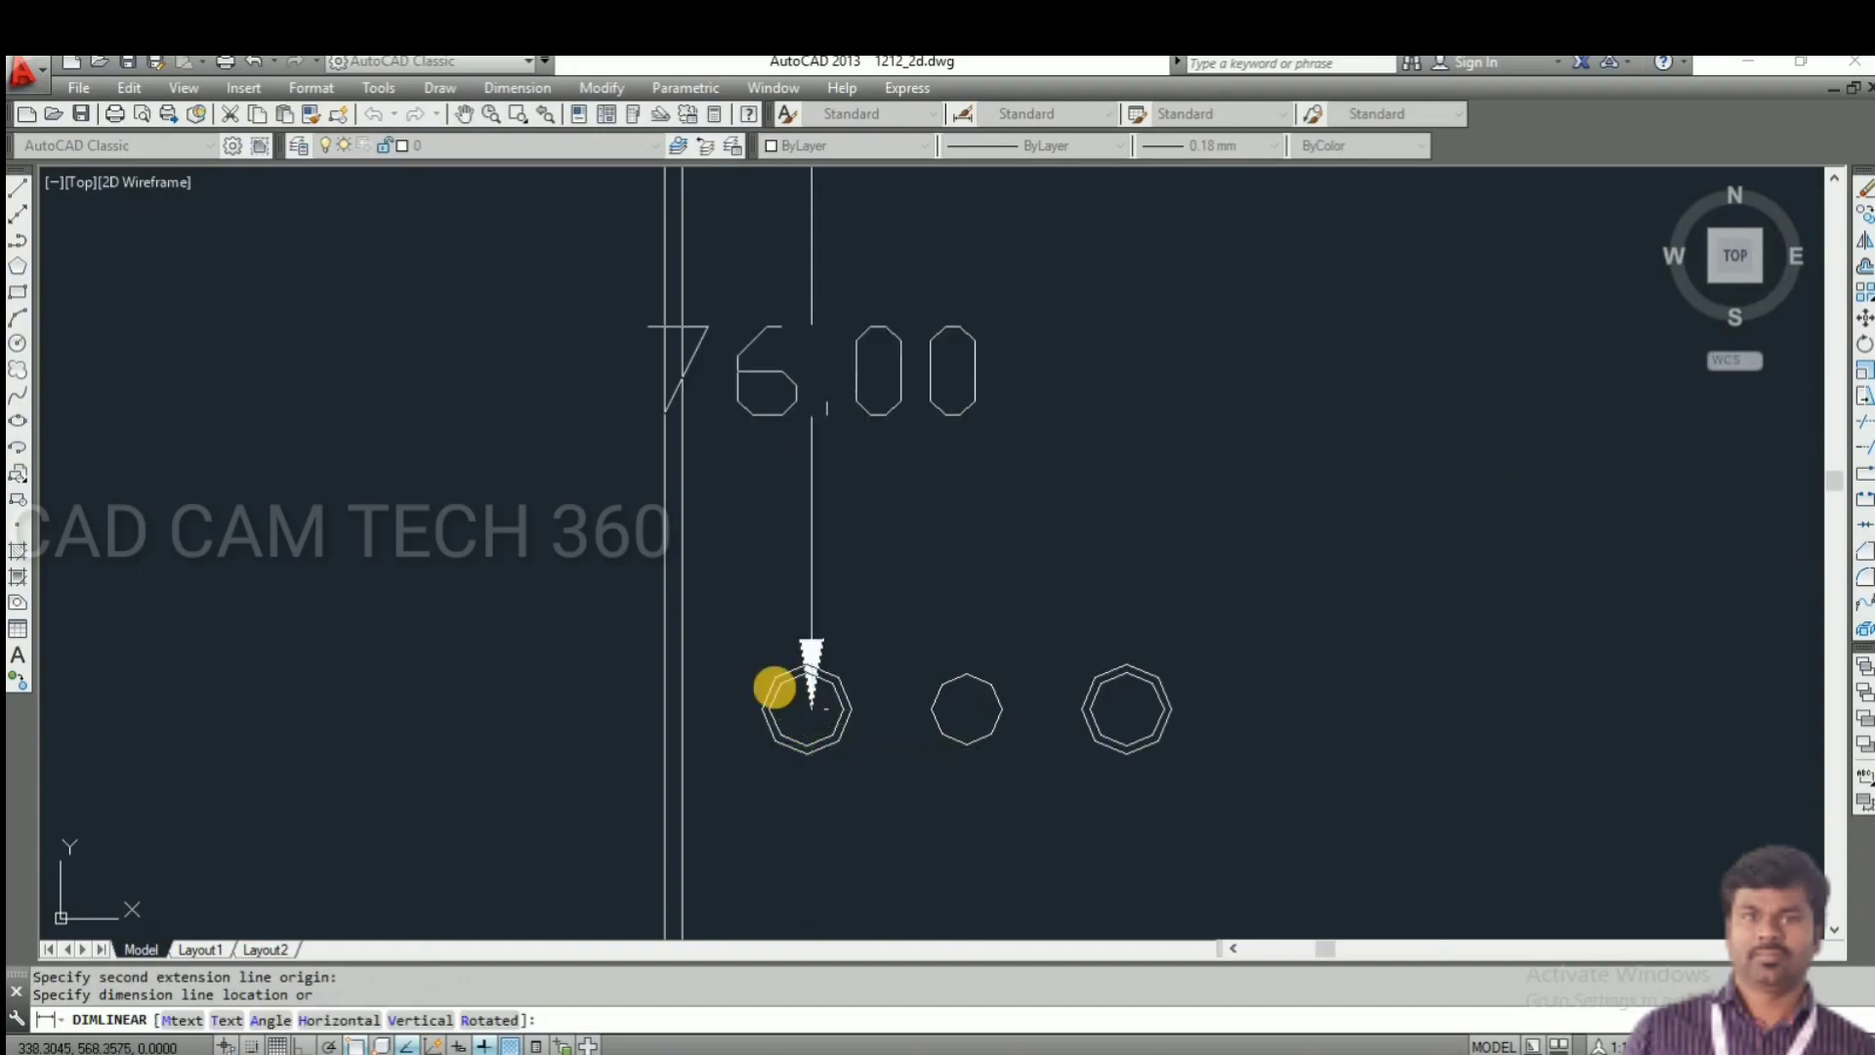
{"action": "scroll", "coordinate": [806, 709], "scroll_direction": "down", "scroll_amount": 5}
{"action": "left_click", "coordinate": [713, 637]}
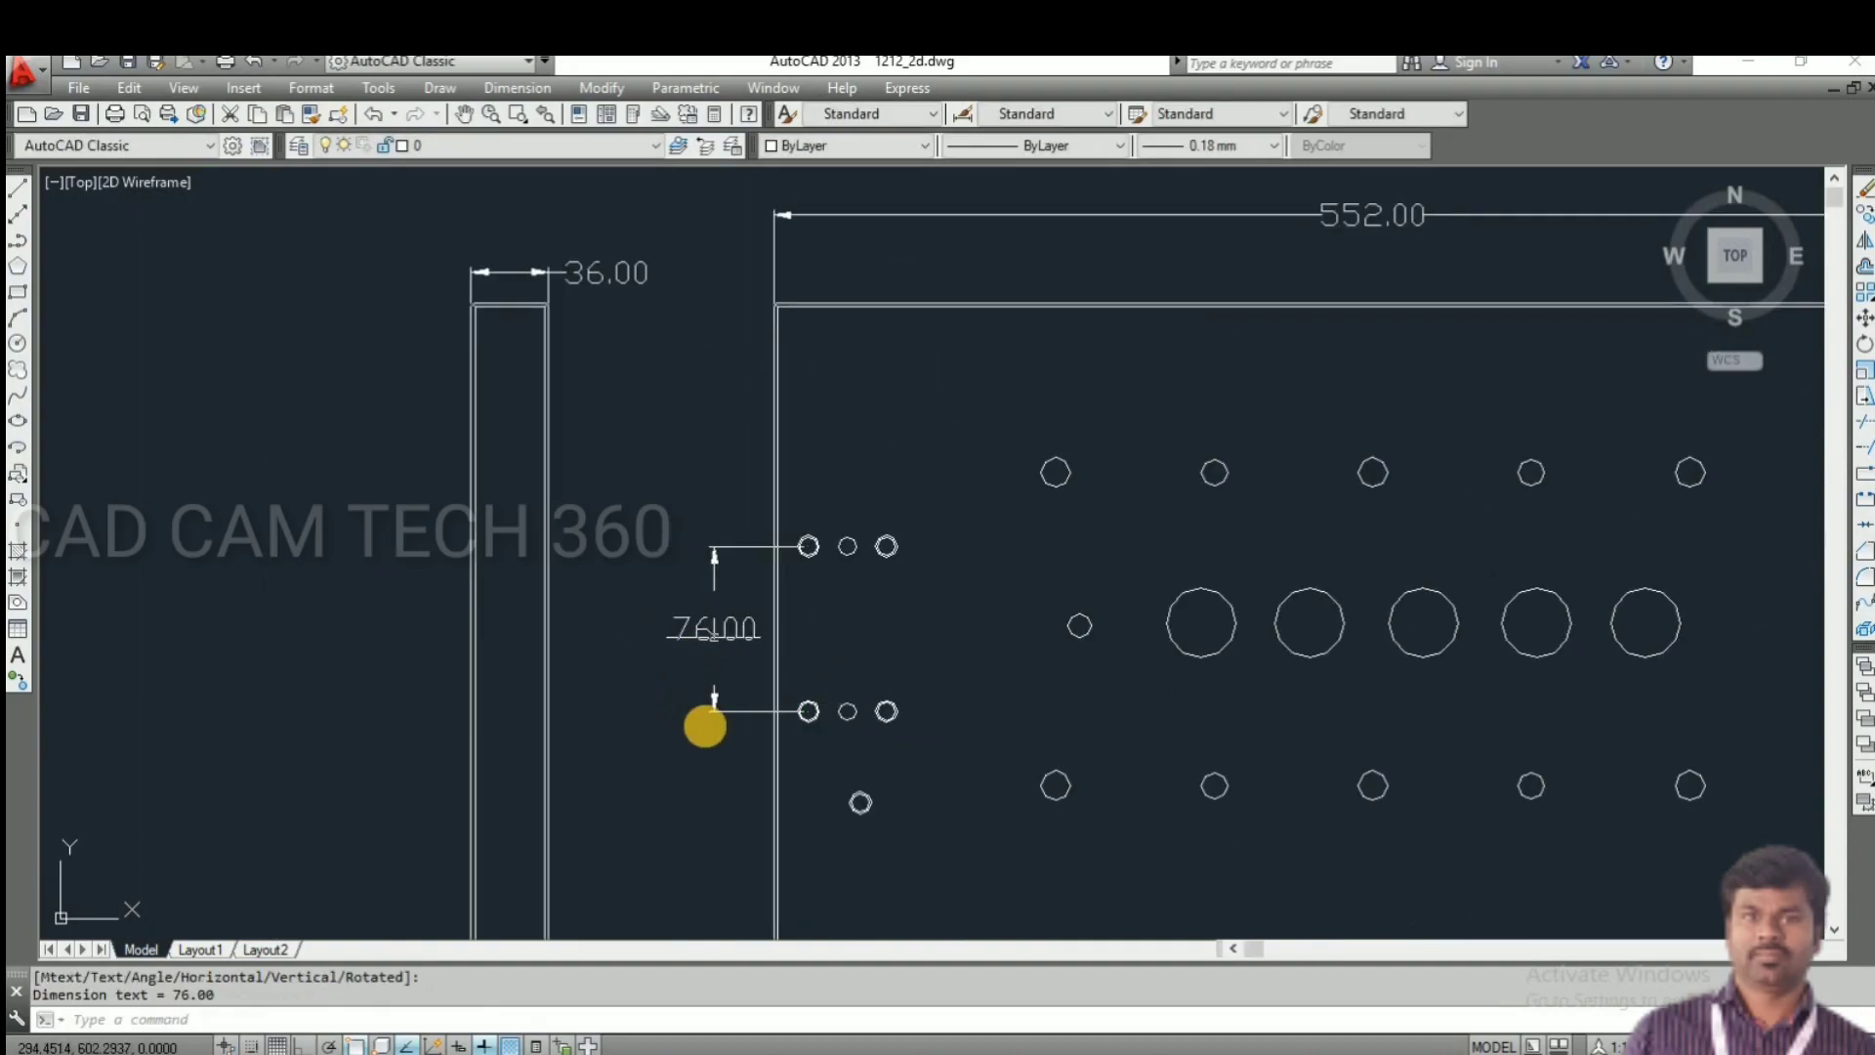
- Place the further-out 144.00 vertical spacing between top-row and bottom-row holes
{"action": "key", "text": "Return"}
{"action": "scroll", "coordinate": [1067, 498], "scroll_direction": "up", "scroll_amount": 2}
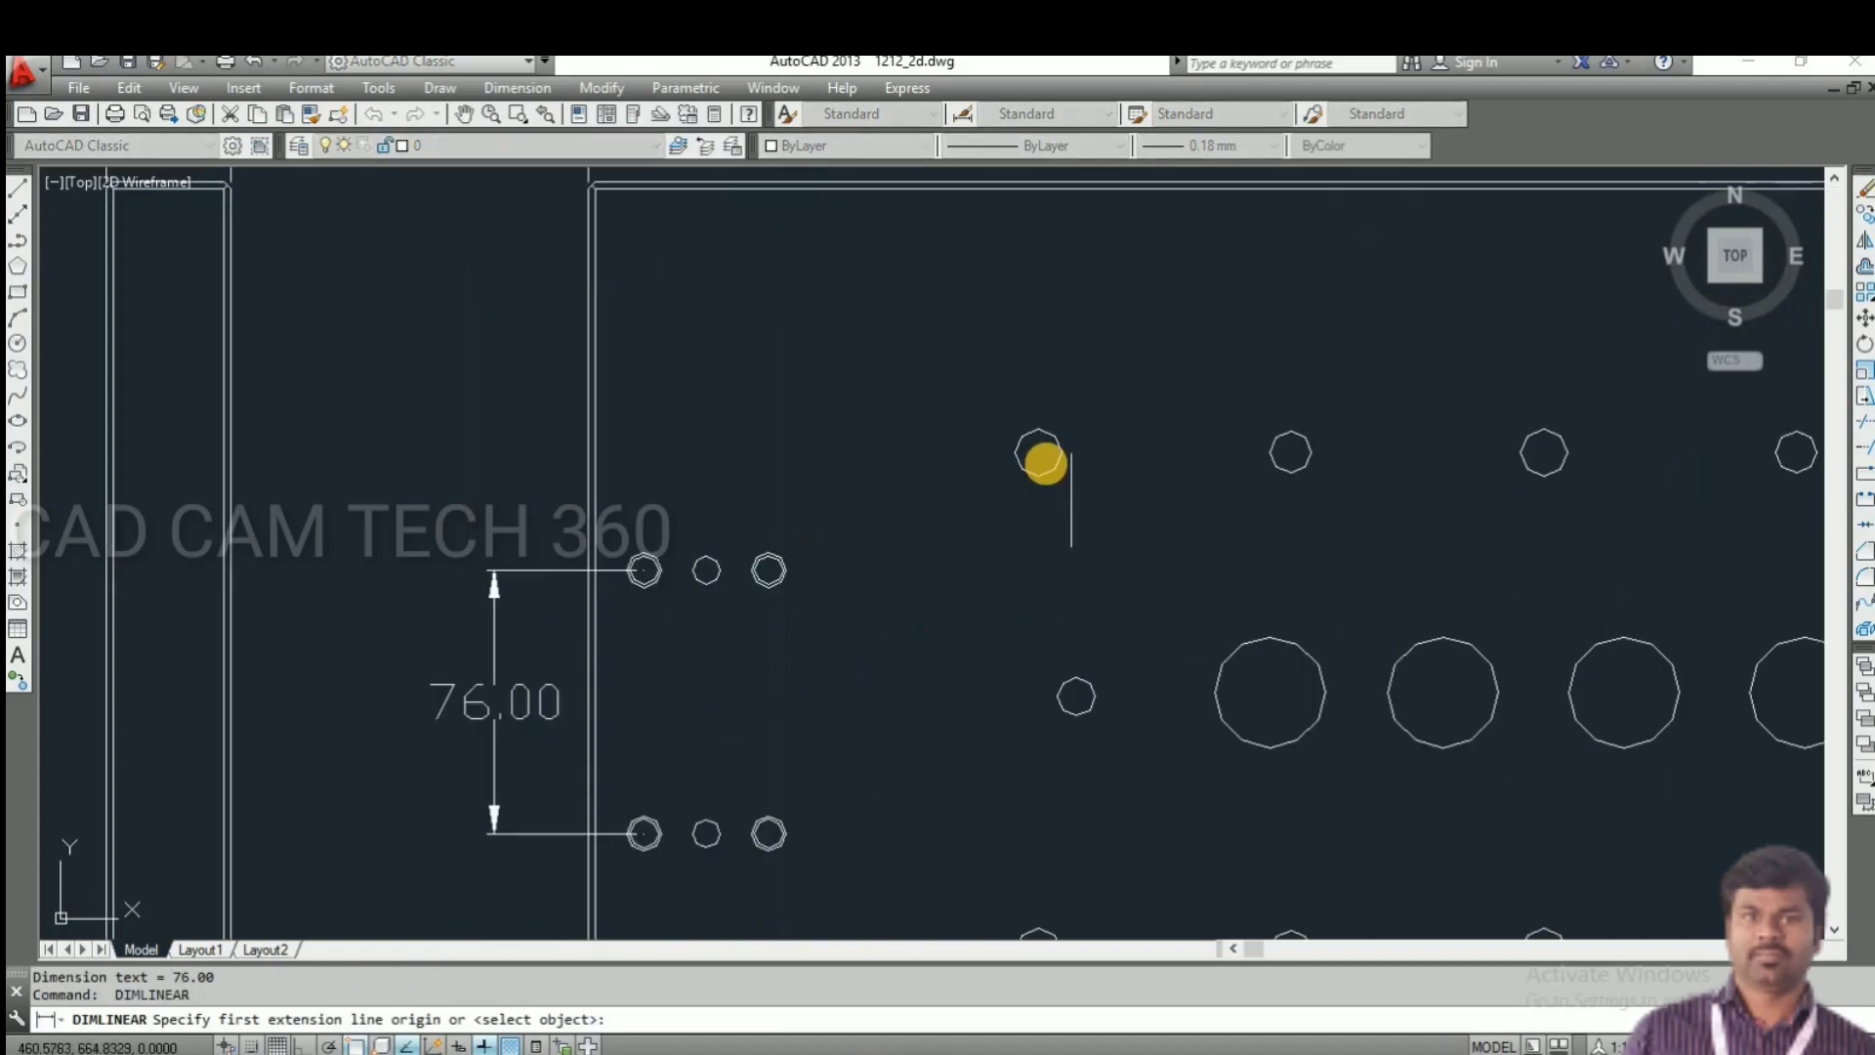
{"action": "left_click", "coordinate": [1039, 450]}
{"action": "scroll", "coordinate": [972, 391], "scroll_direction": "down", "scroll_amount": 2}
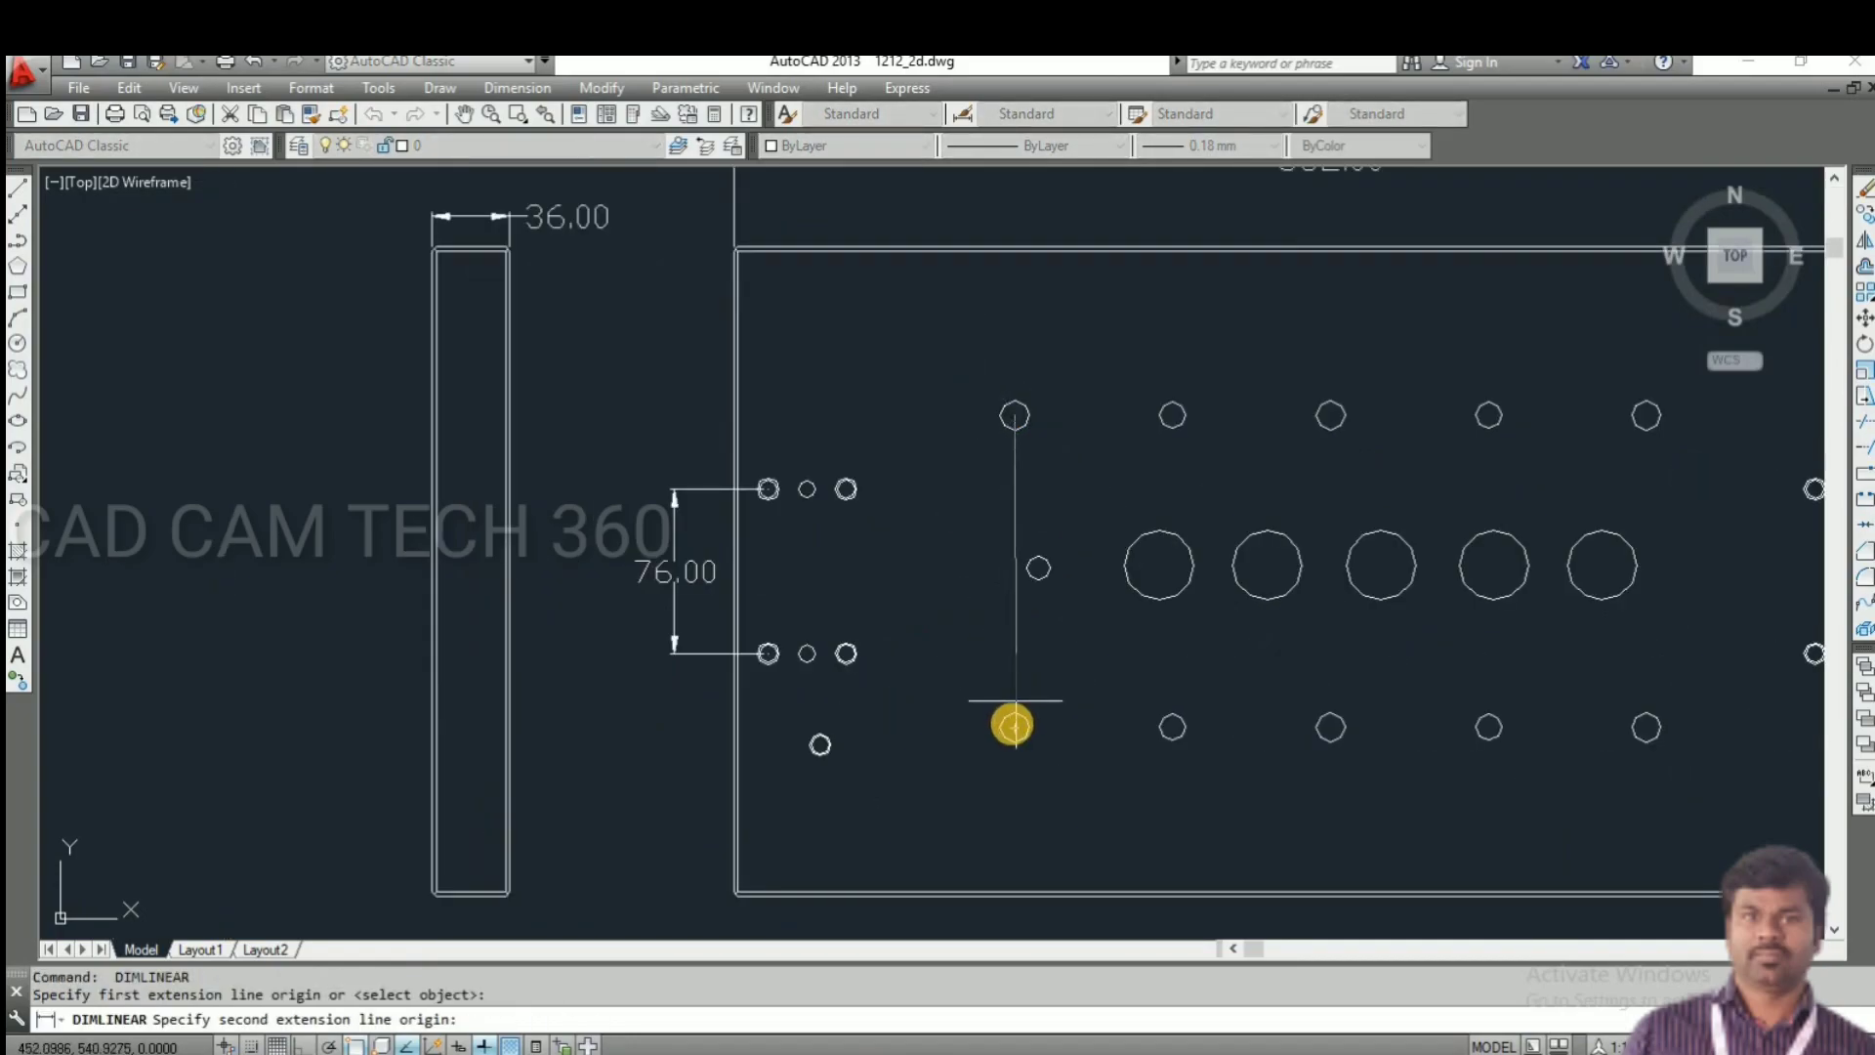
{"action": "left_click", "coordinate": [952, 707]}
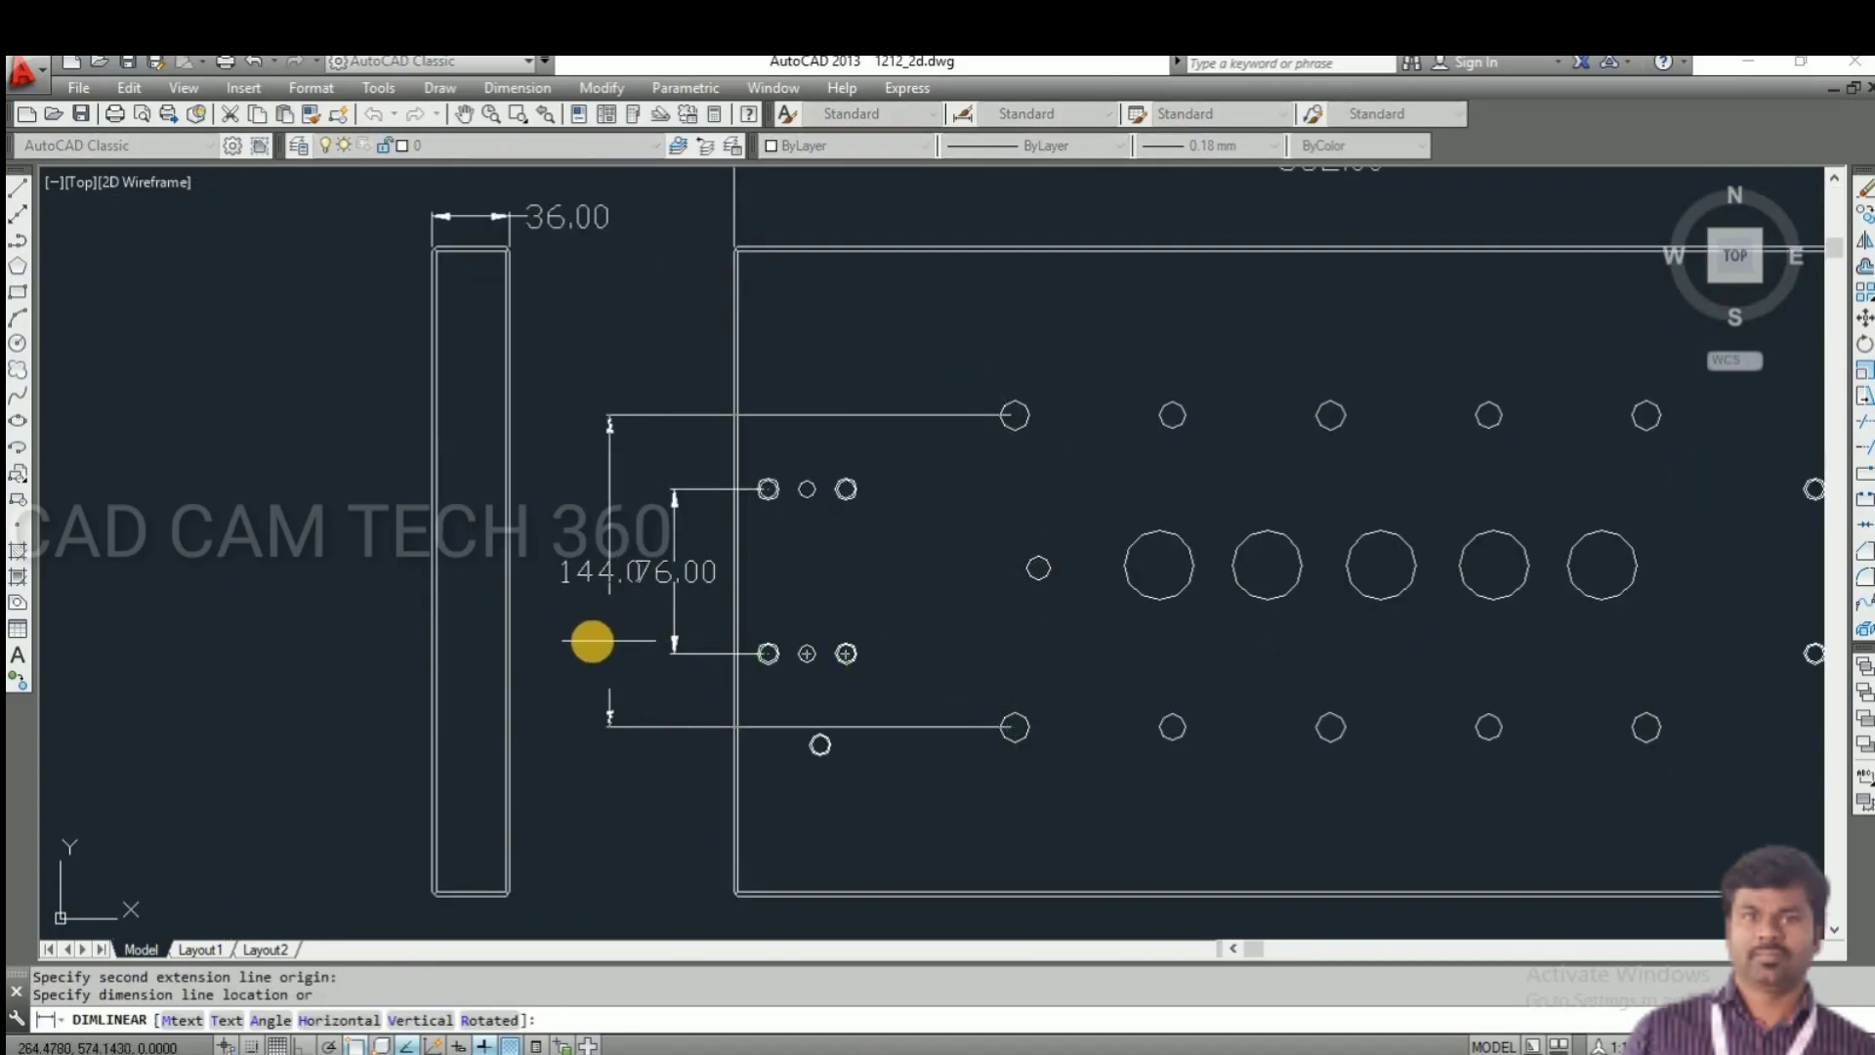
{"action": "left_click", "coordinate": [602, 650]}
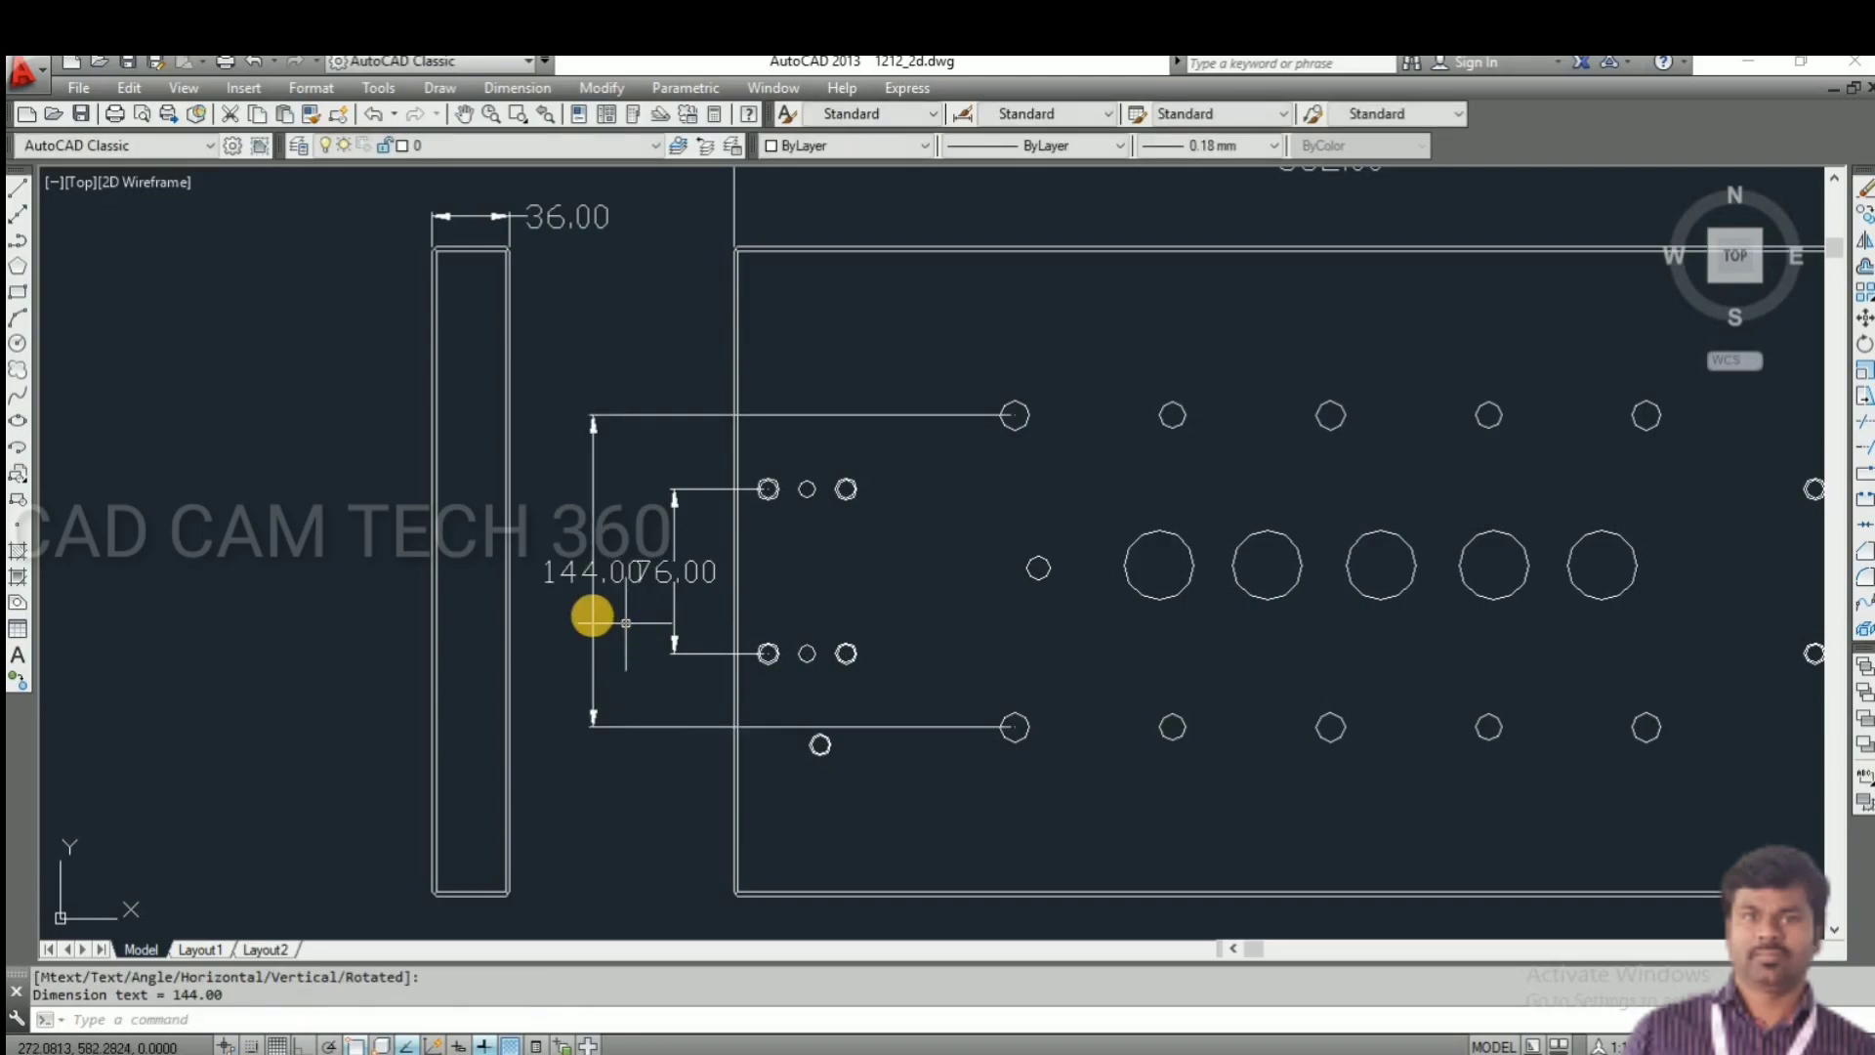
{"action": "key", "text": "Escape"}
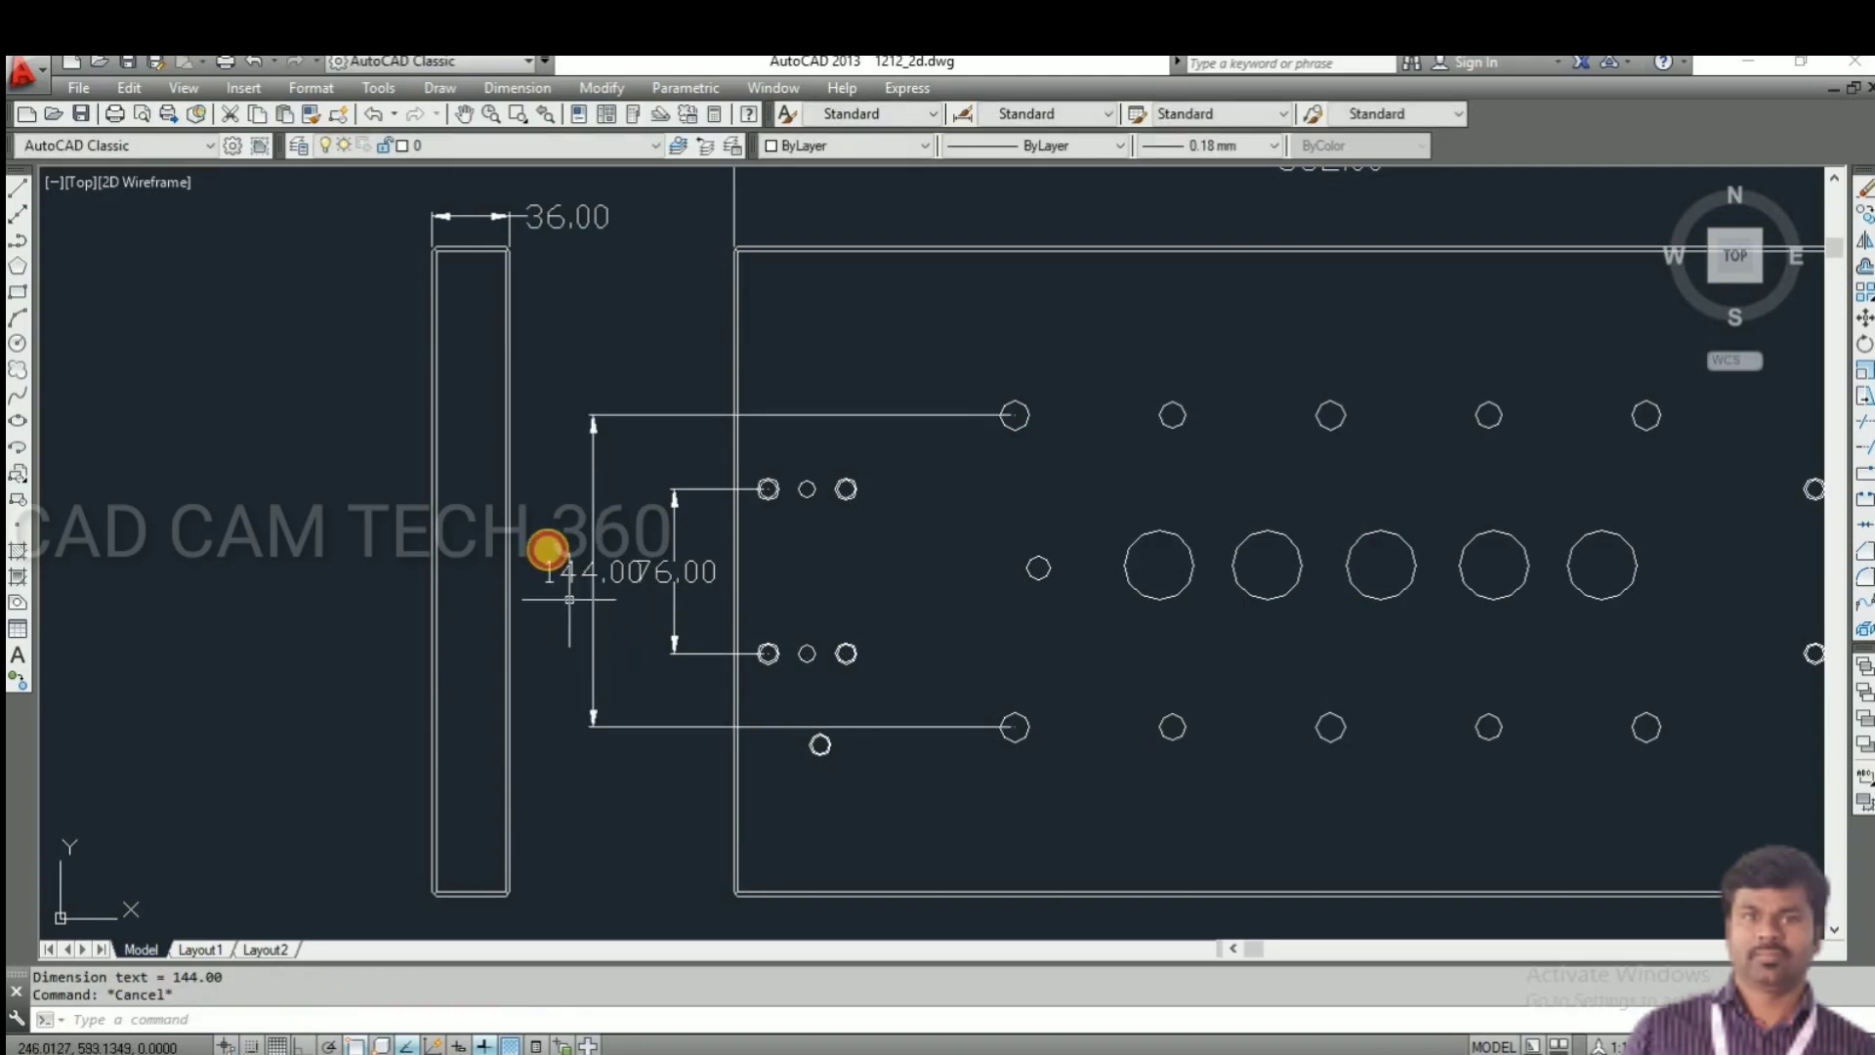
{"action": "left_click", "coordinate": [547, 550]}
{"action": "left_click", "coordinate": [590, 569]}
{"action": "left_click", "coordinate": [590, 571]}
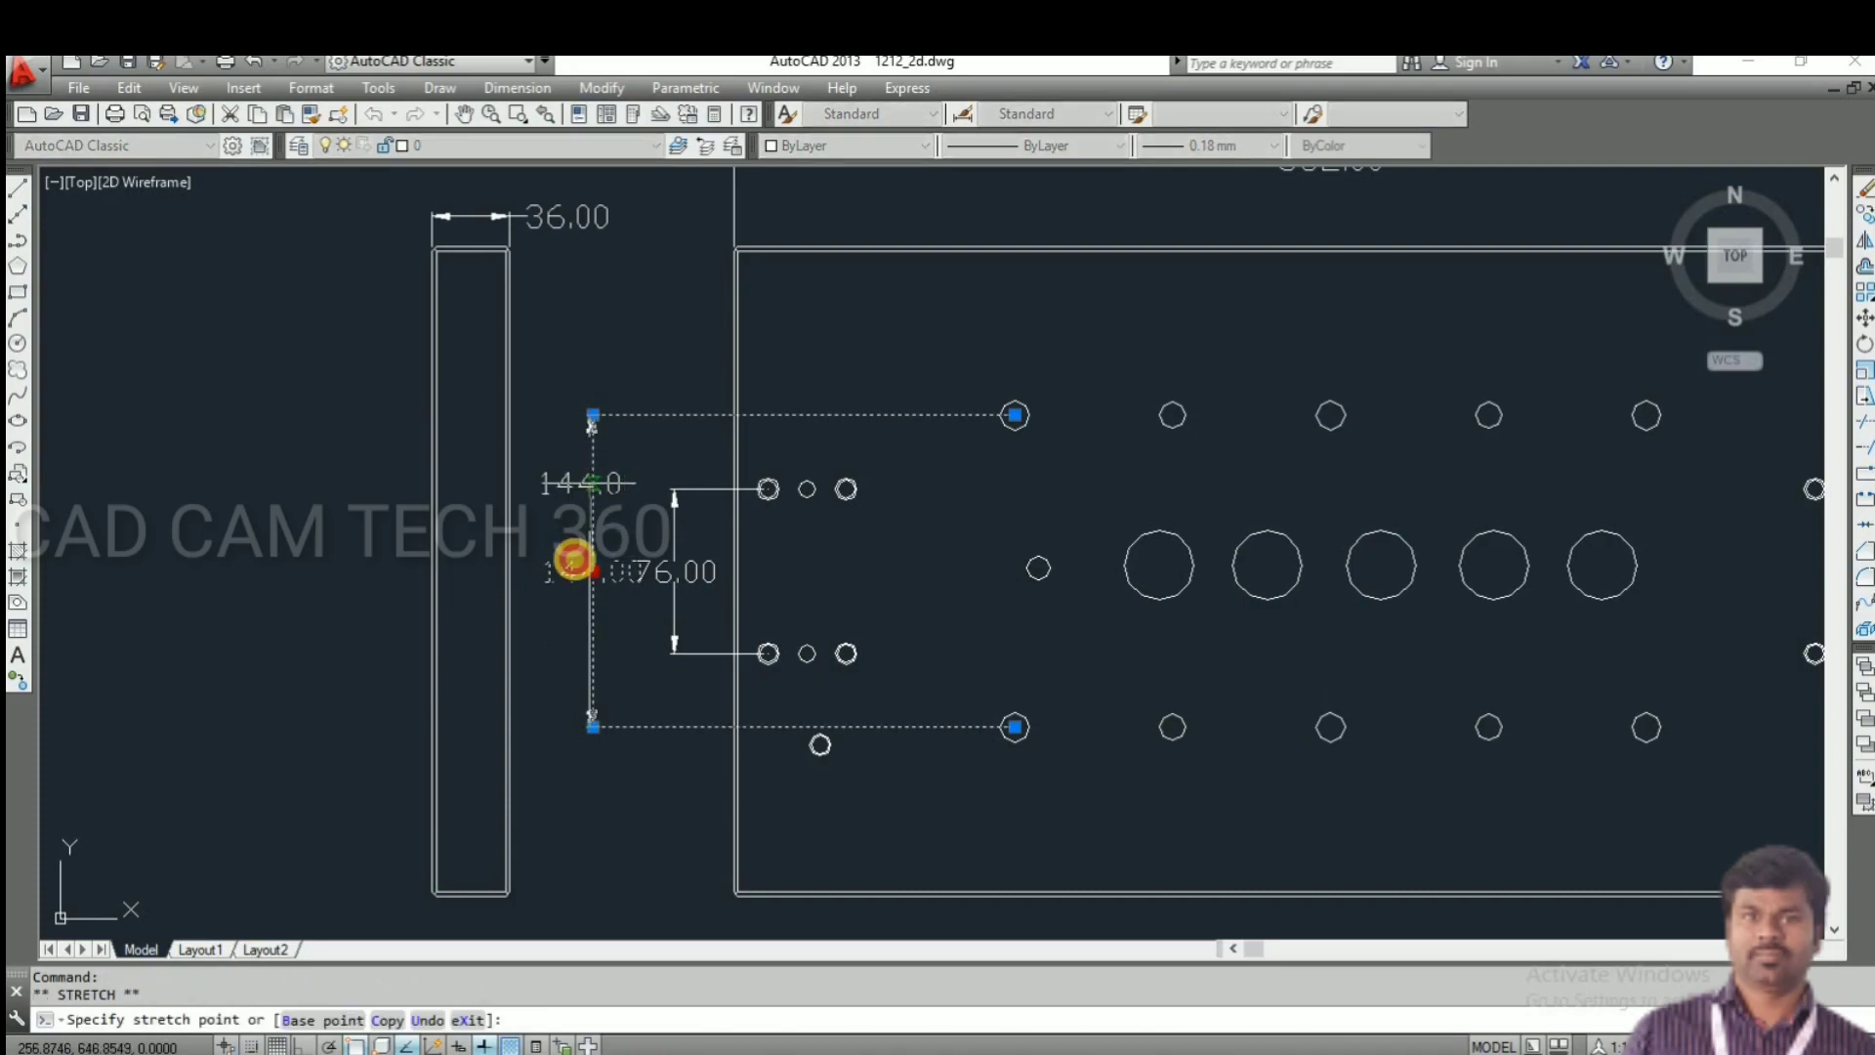
{"action": "key", "text": "Escape"}
- Select the side view and its 36.00 dimension to move, excluding one extra object
{"action": "scroll", "coordinate": [586, 566], "scroll_direction": "down", "scroll_amount": 4}
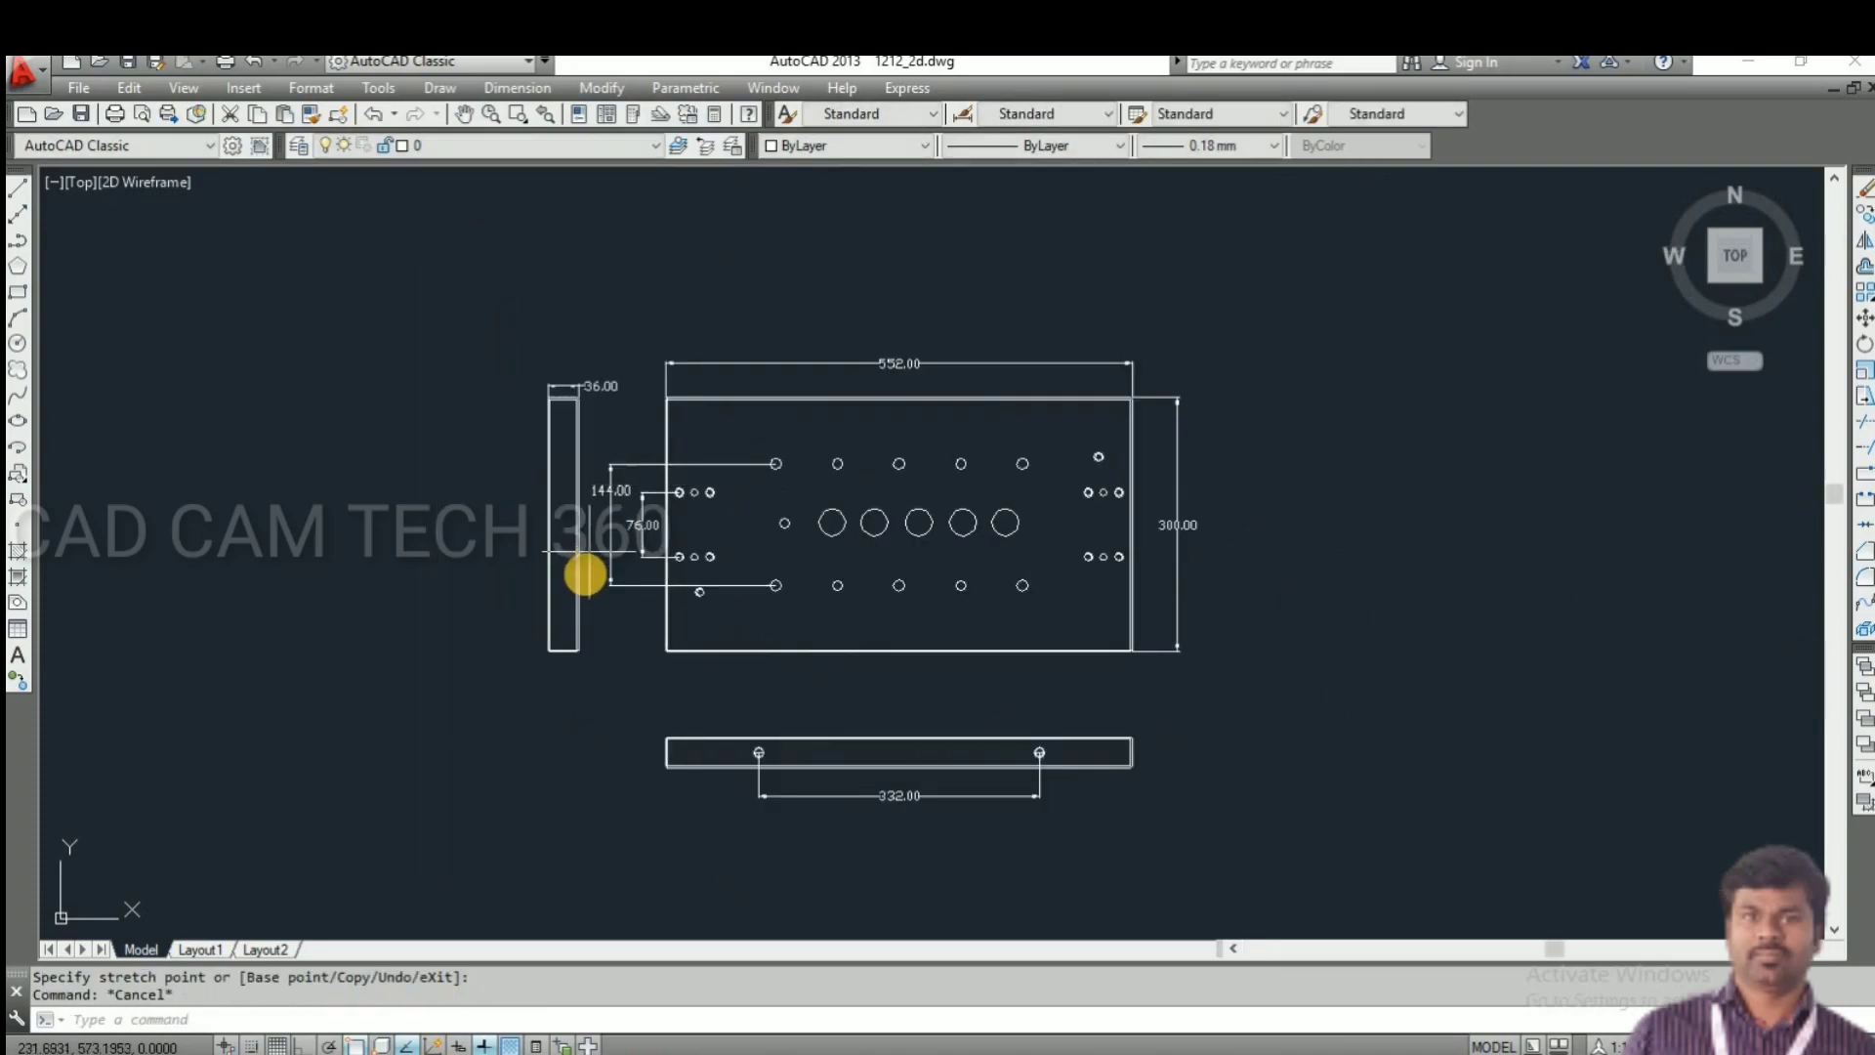
{"action": "type", "text": "m"}
{"action": "key", "text": "Return"}
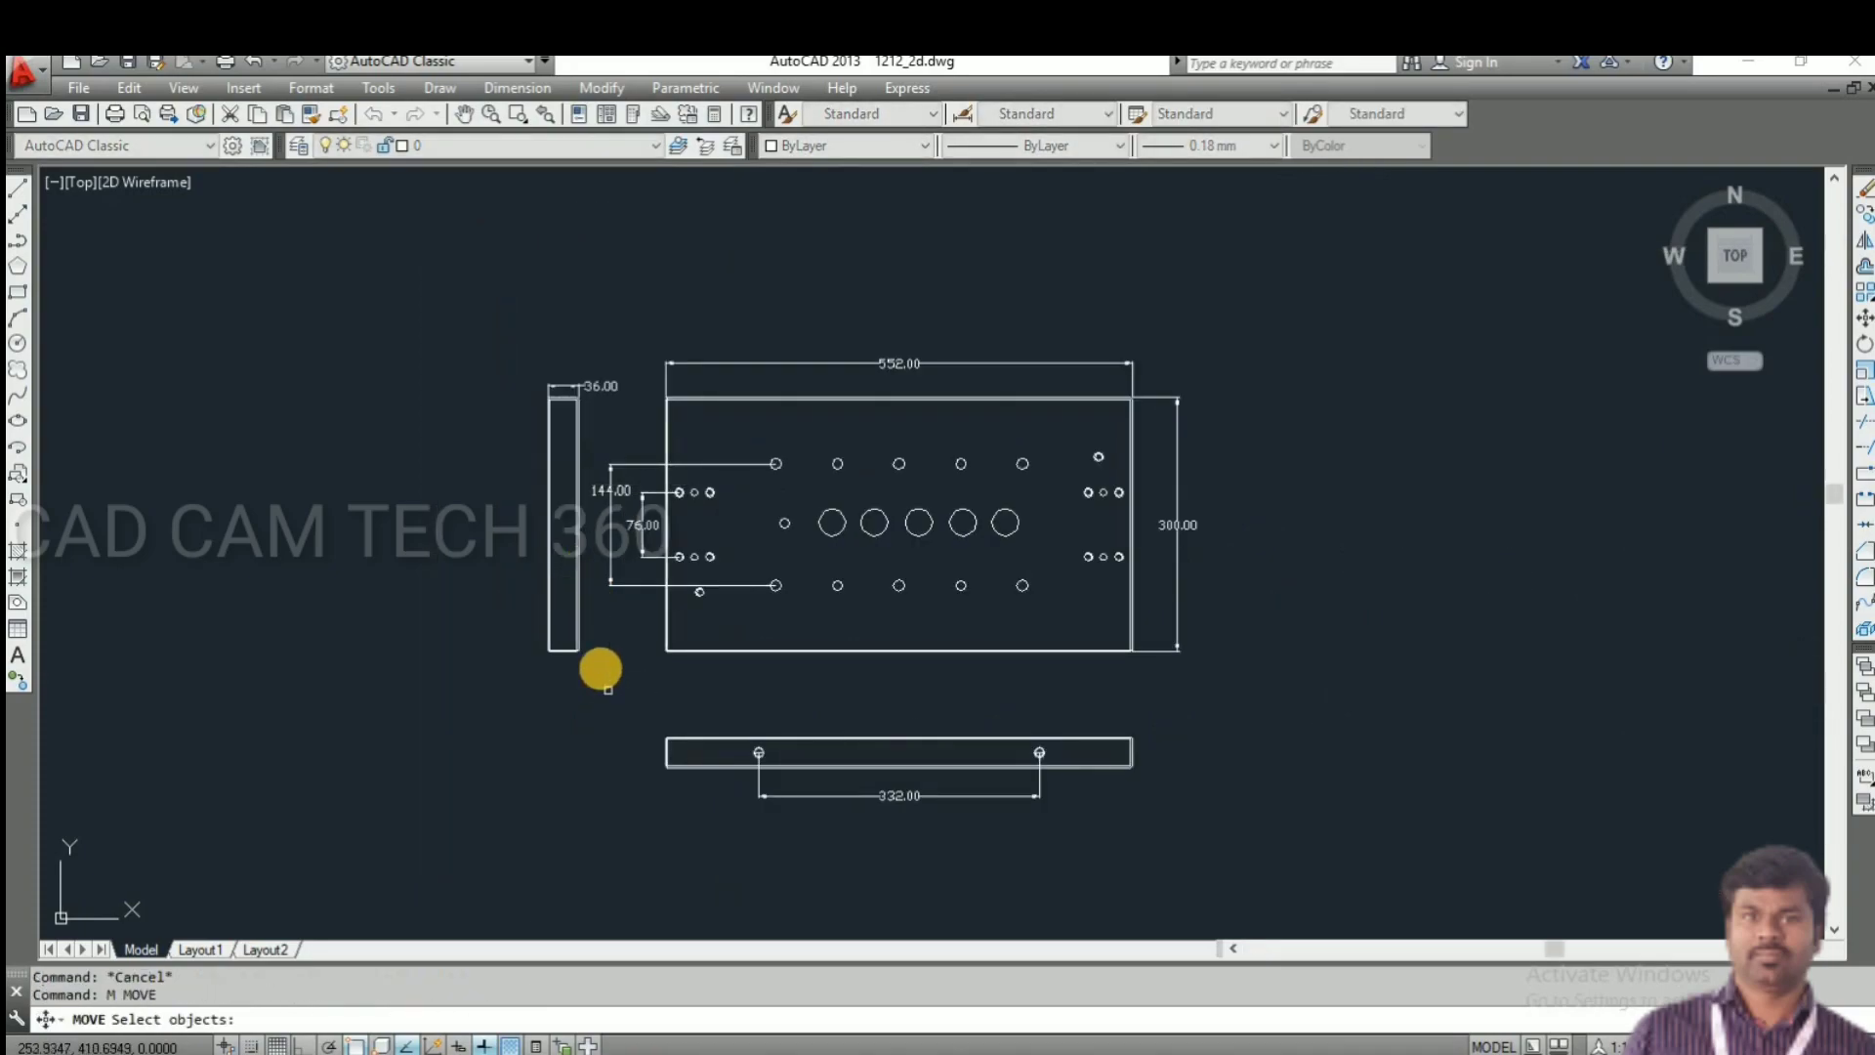
{"action": "left_click", "coordinate": [599, 669]}
{"action": "left_click", "coordinate": [460, 336]}
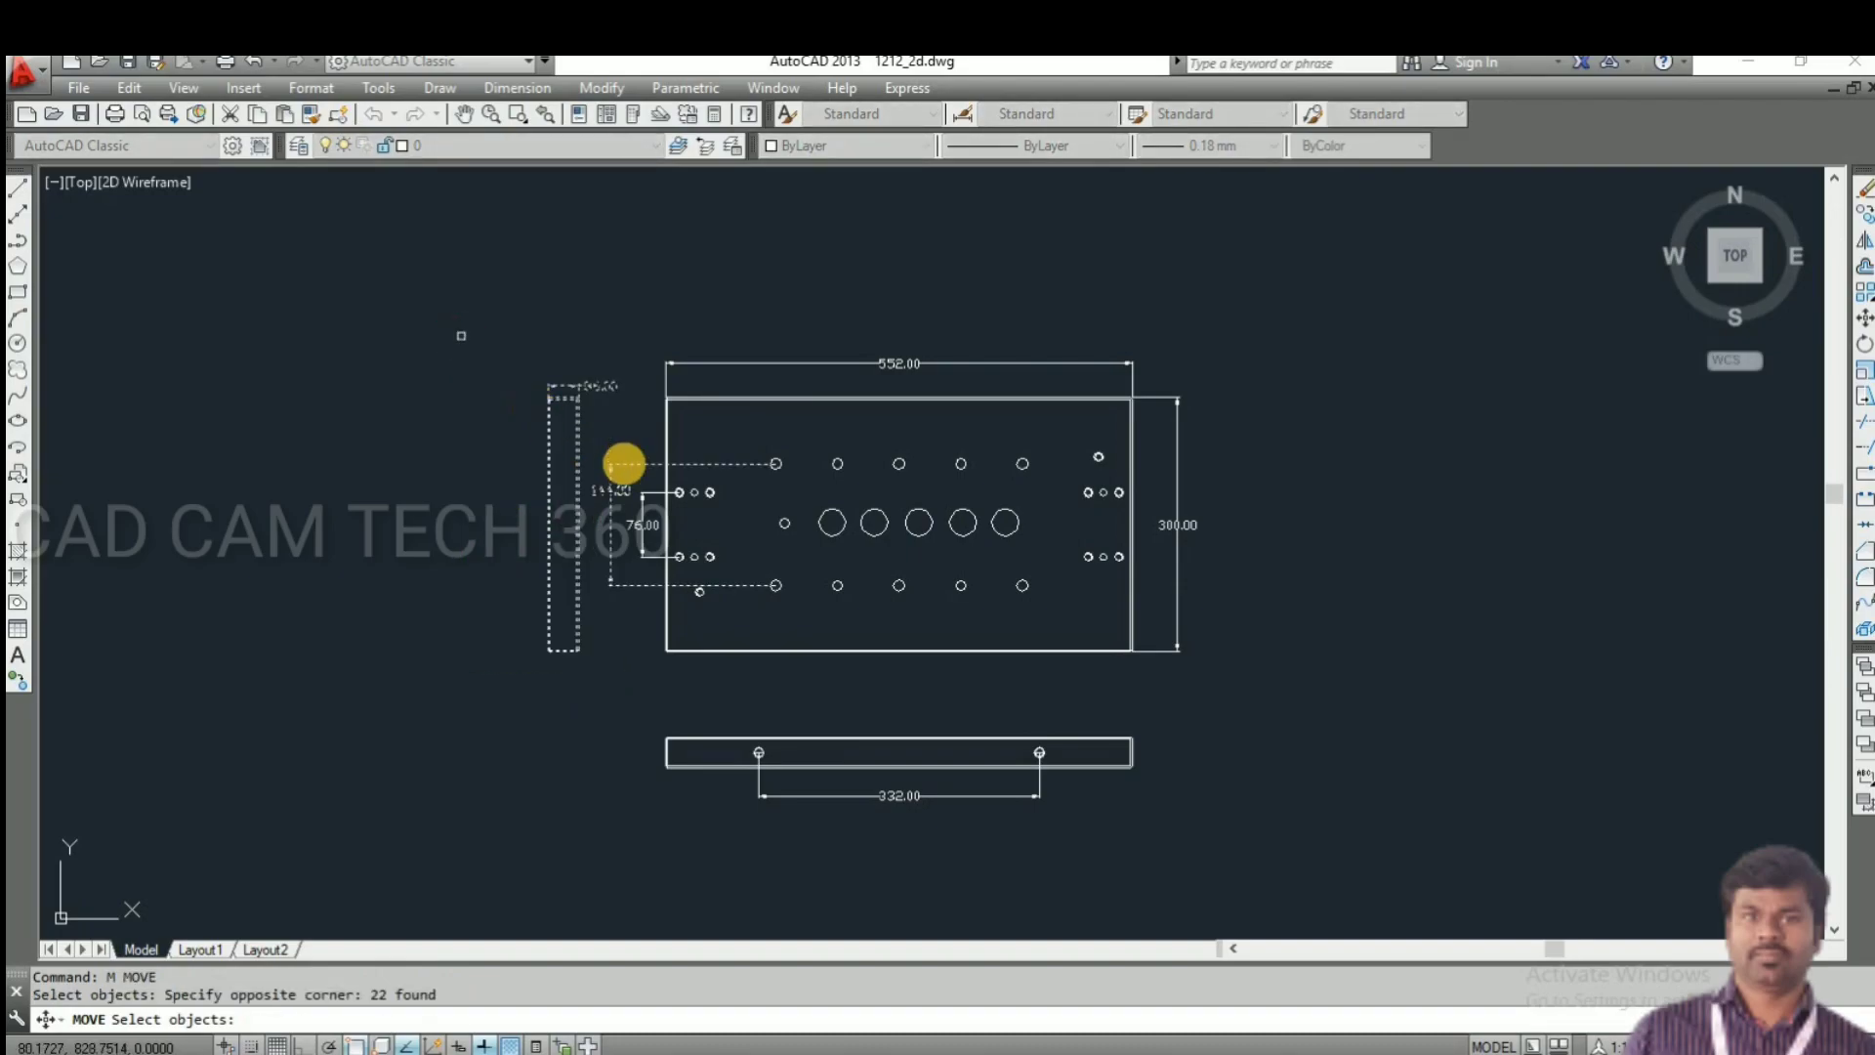
{"action": "scroll", "coordinate": [635, 480], "scroll_direction": "up", "scroll_amount": 8}
{"action": "left_click", "coordinate": [546, 344], "text": "shift"}
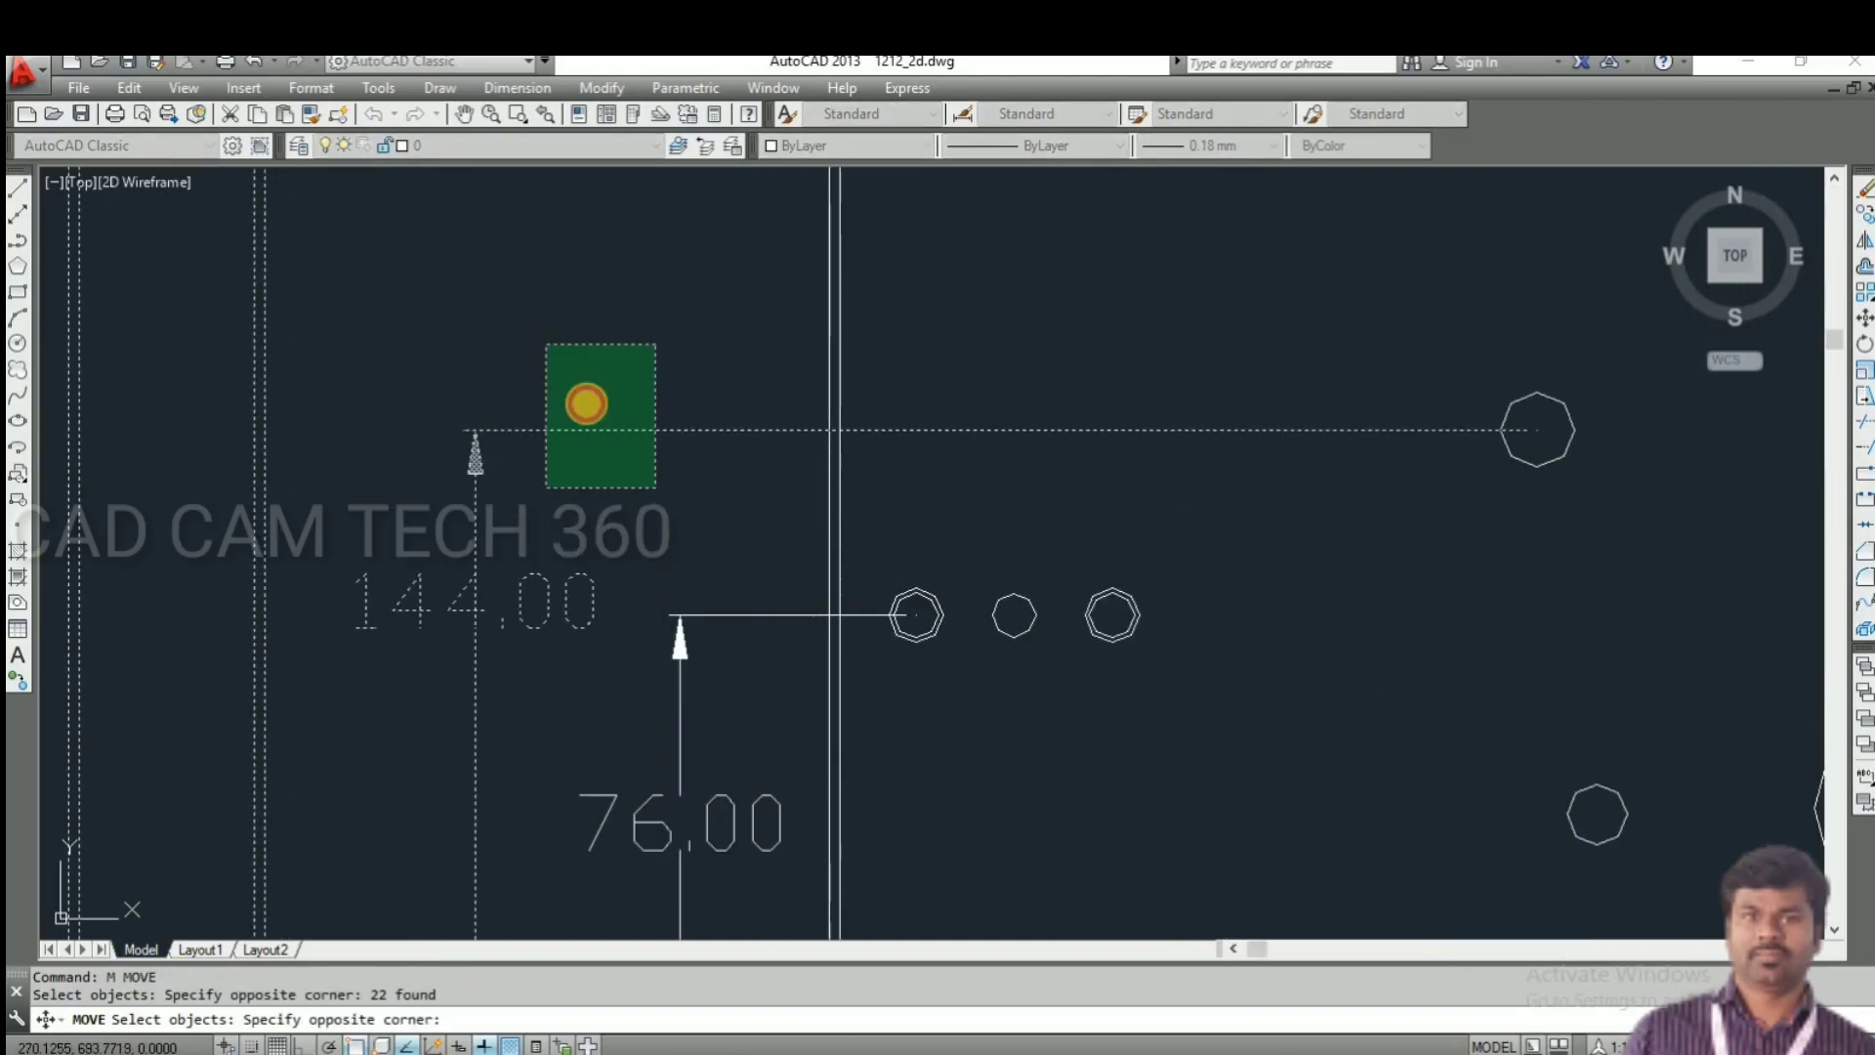
{"action": "left_click", "coordinate": [653, 481], "text": "shift"}
{"action": "scroll", "coordinate": [795, 431], "scroll_direction": "down", "scroll_amount": 7}
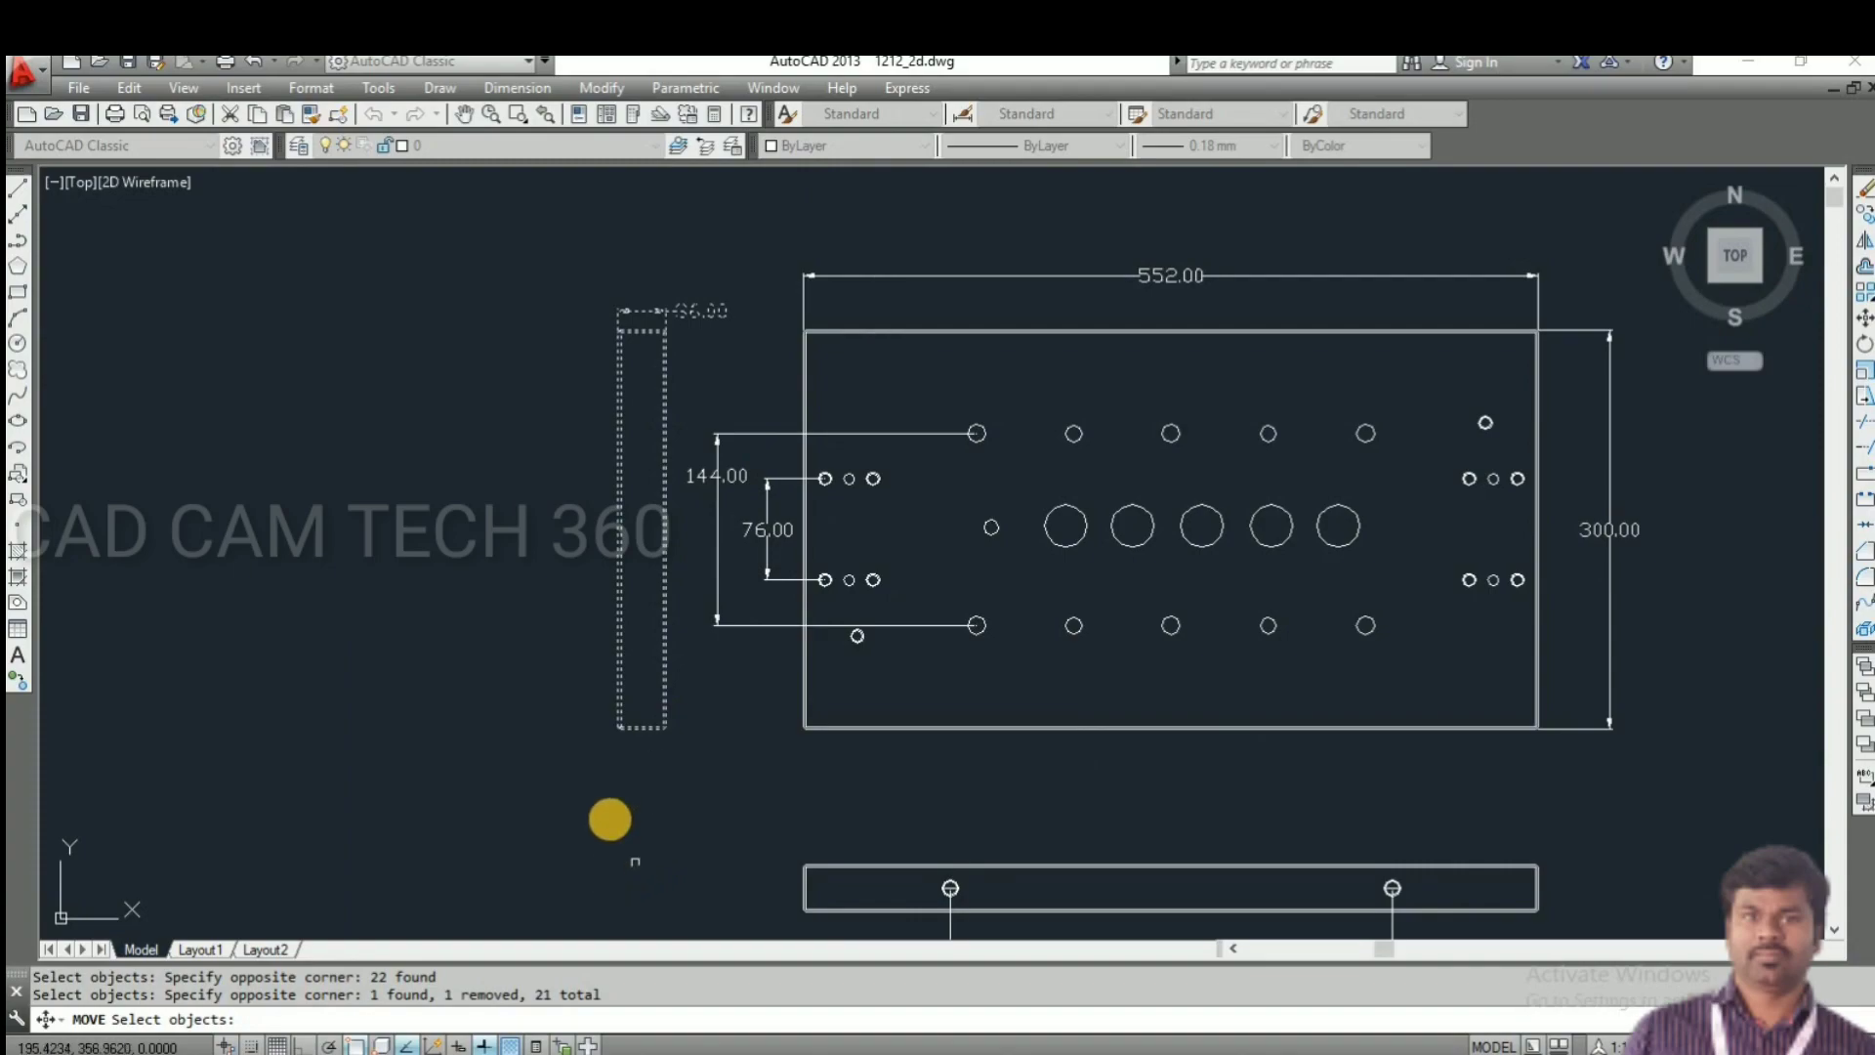
{"action": "key", "text": "Return"}
- Move the selection horizontally to the left with Ortho on
{"action": "left_click", "coordinate": [642, 568]}
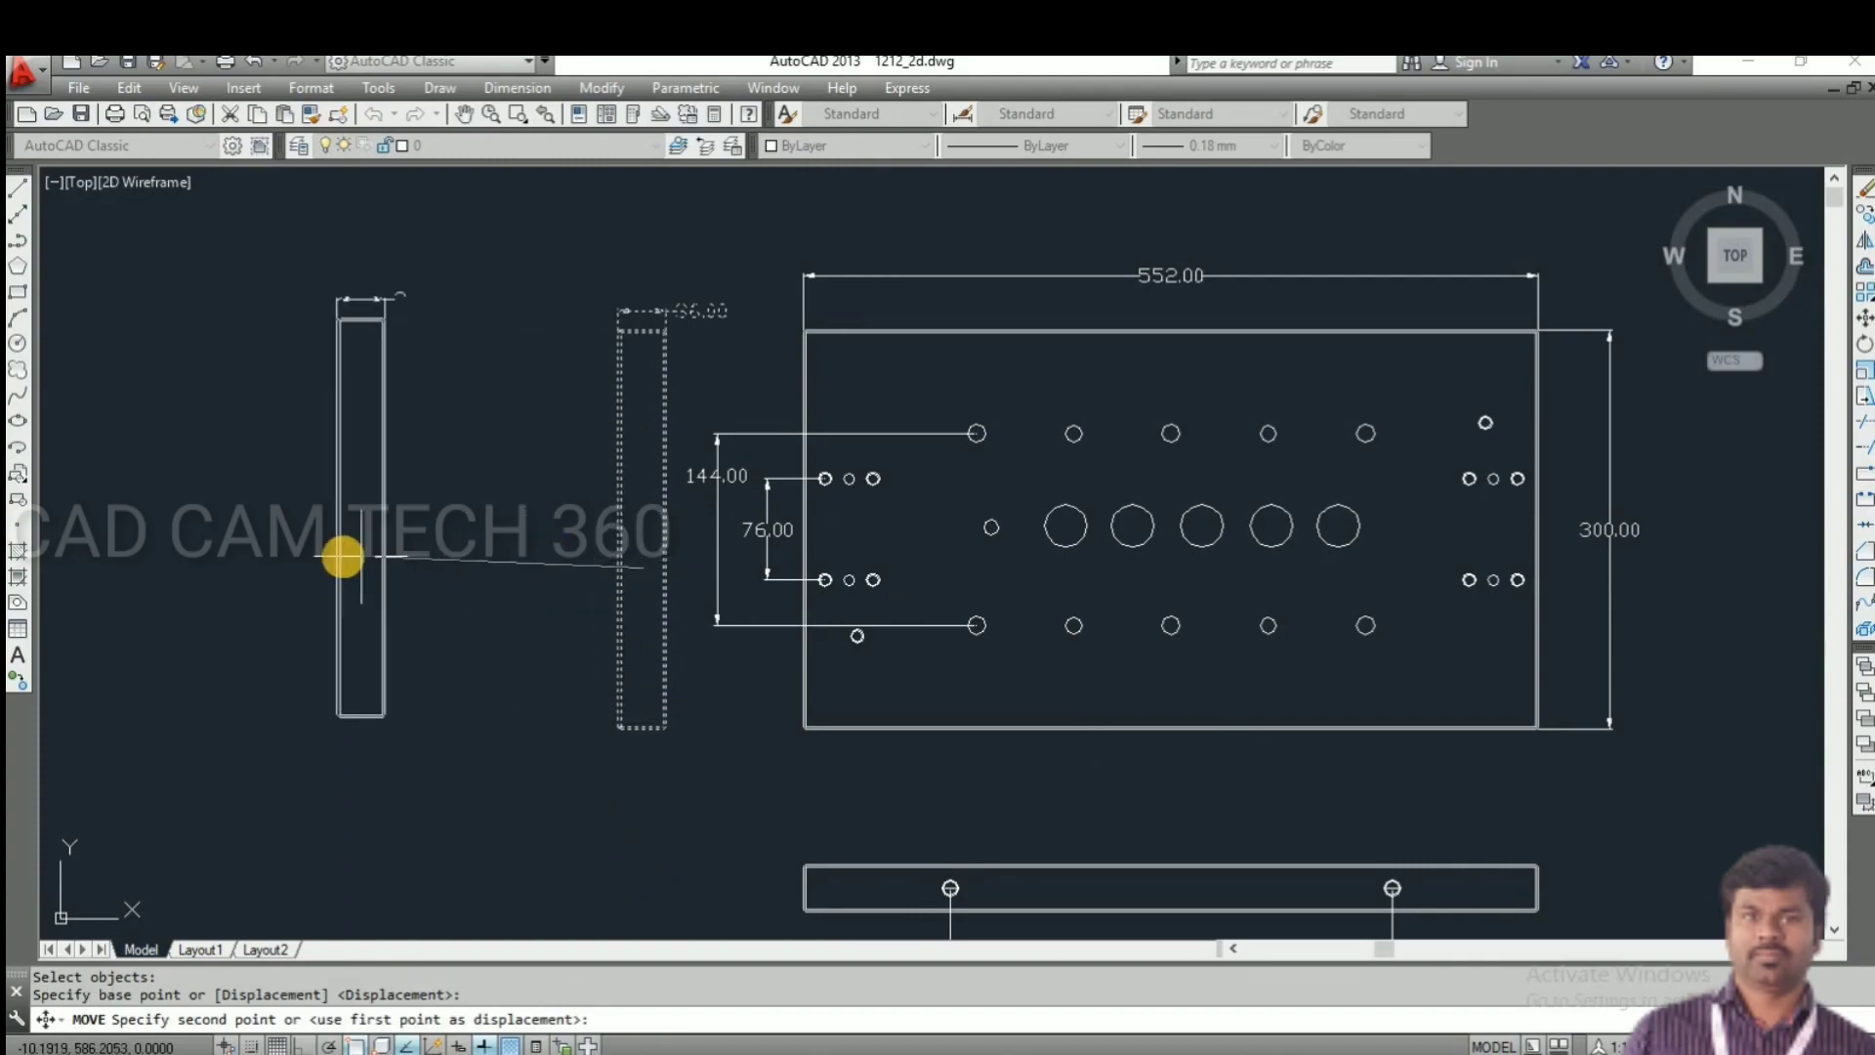
{"action": "key", "text": "F8"}
{"action": "left_click", "coordinate": [293, 549]}
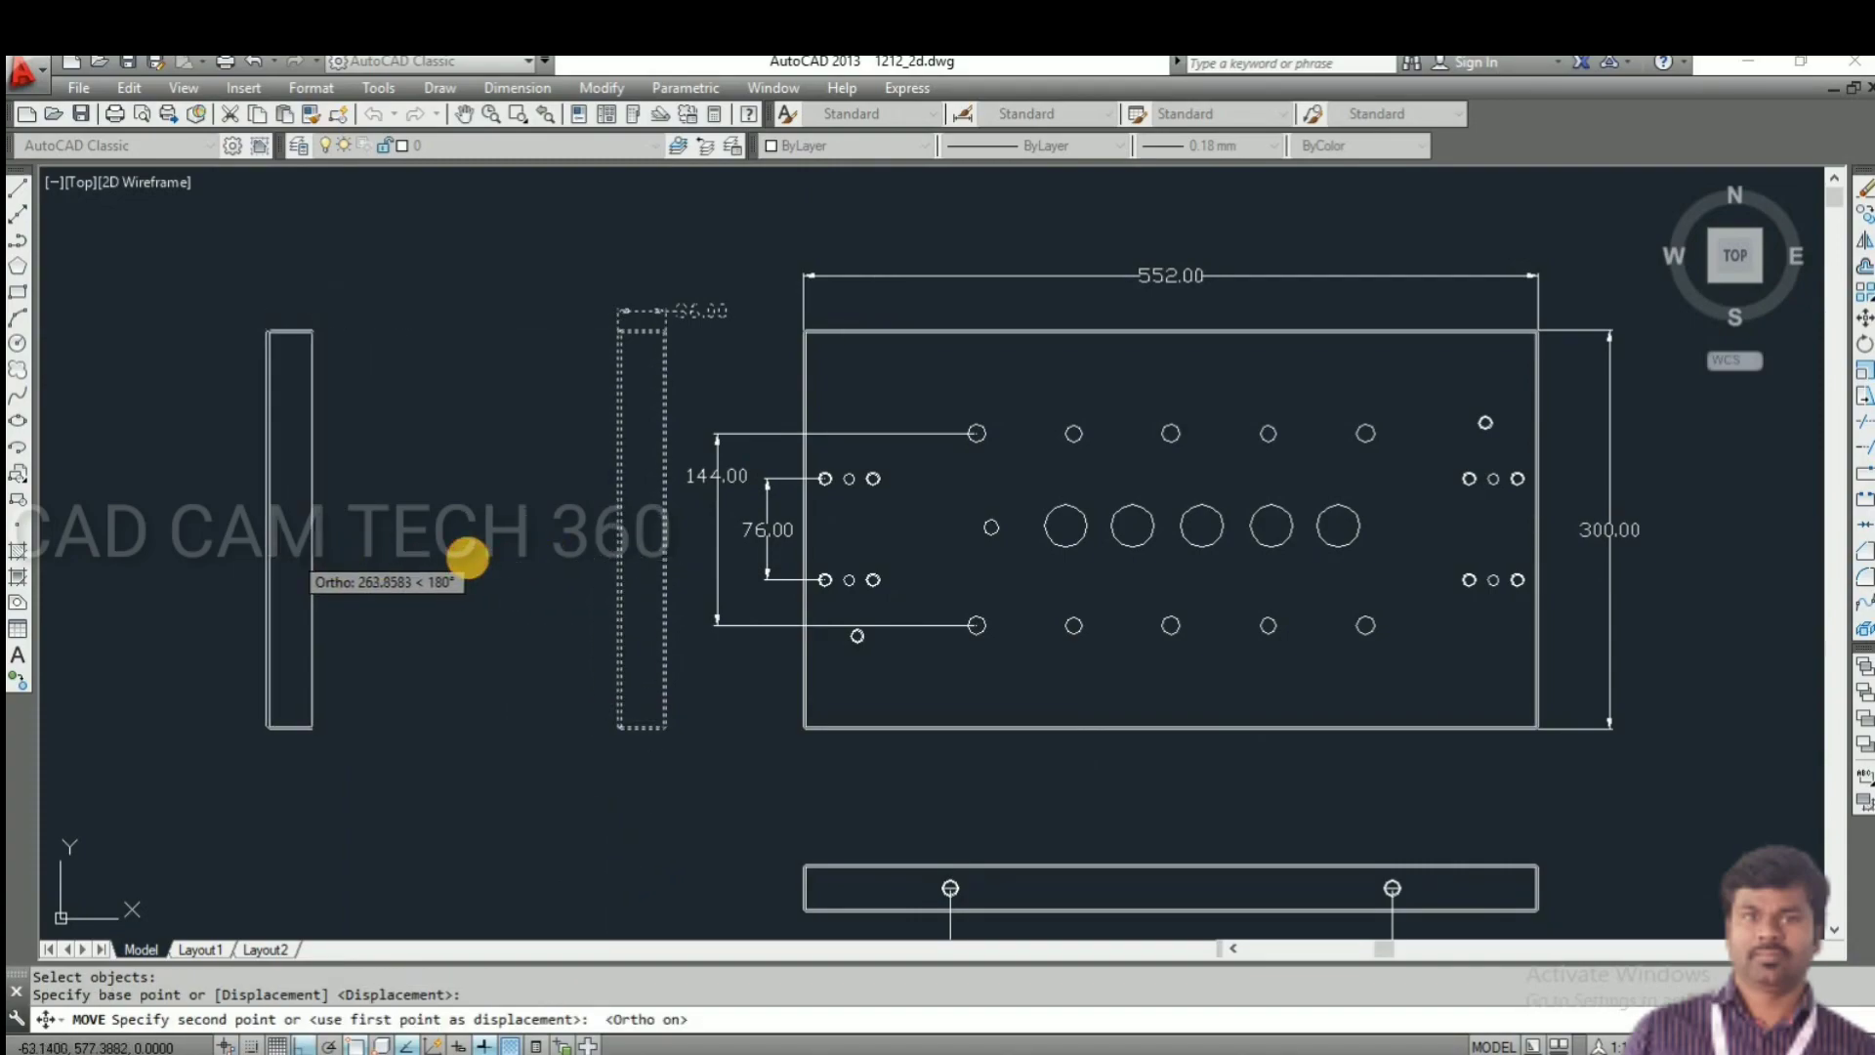
{"action": "scroll", "coordinate": [498, 533], "scroll_direction": "down", "scroll_amount": 4}
{"action": "scroll", "coordinate": [508, 544], "scroll_direction": "up", "scroll_amount": 4}
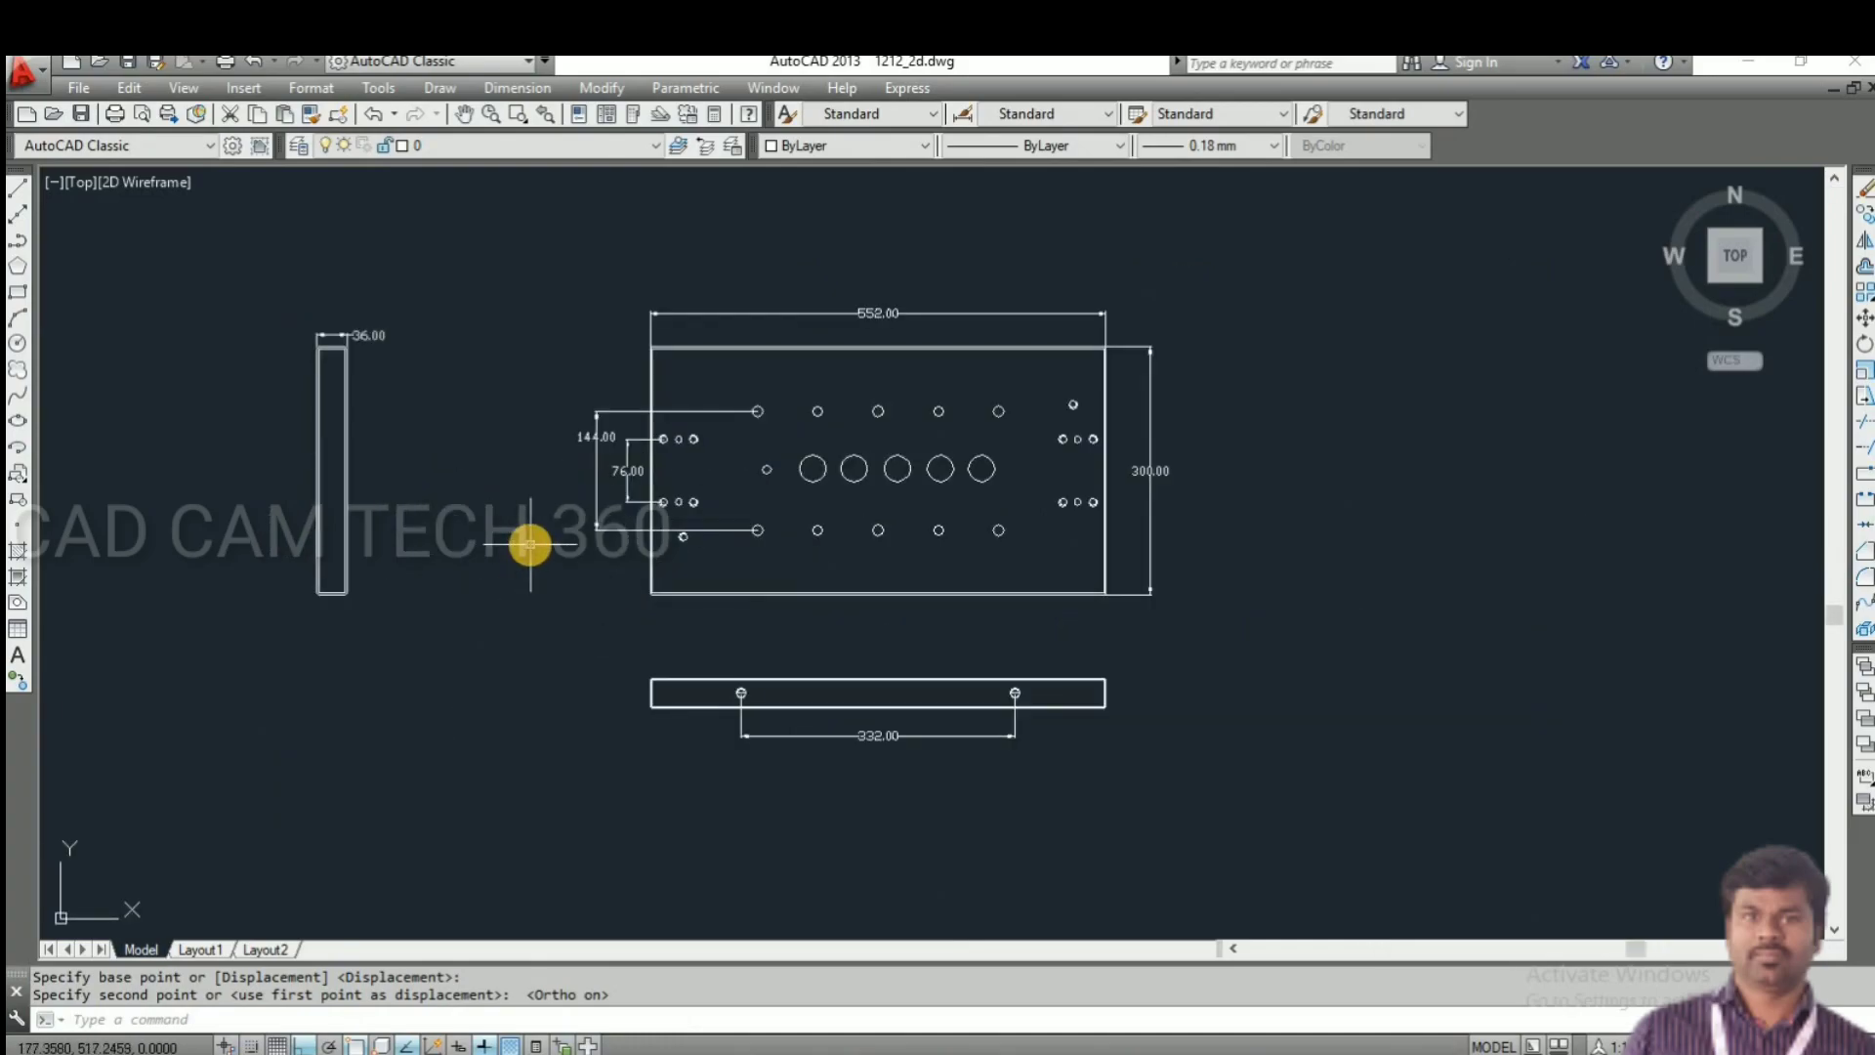
{"action": "key", "text": "Escape"}
- Dimension the 146.00 spacing between two top-row hole centres
{"action": "left_click", "coordinate": [518, 87]}
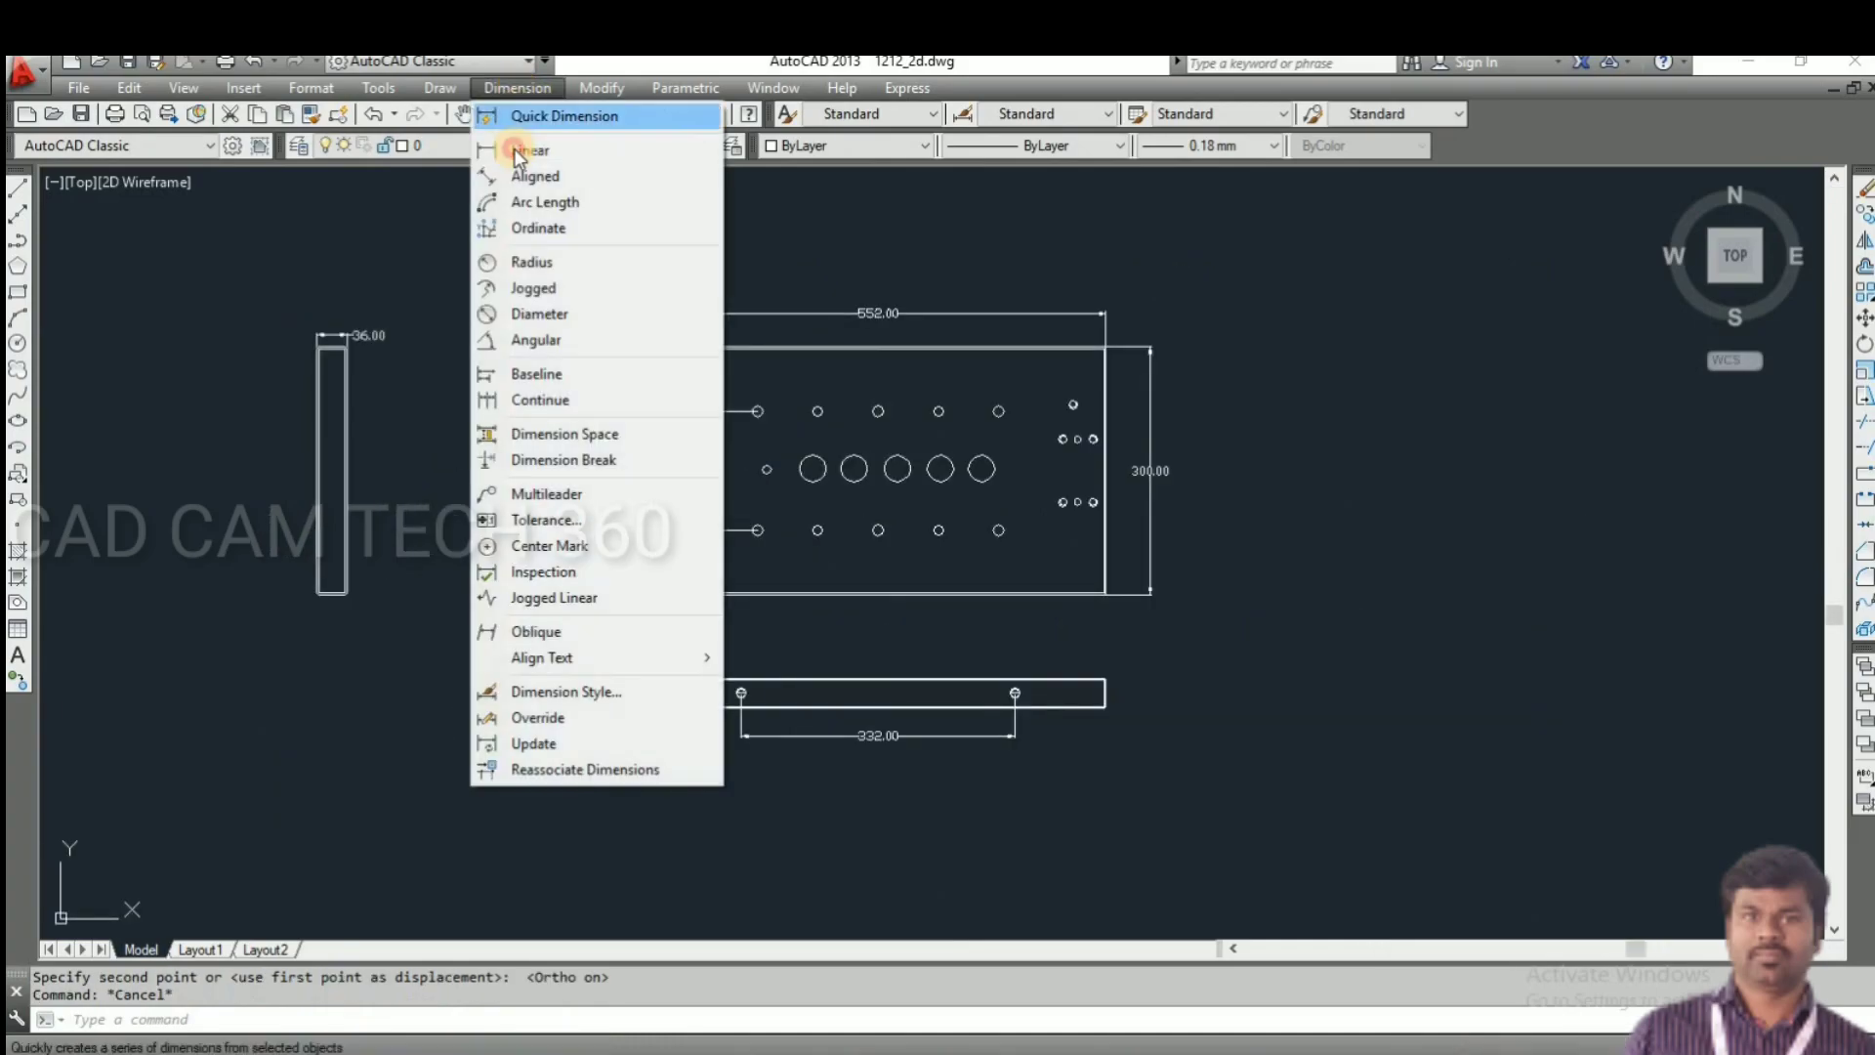
{"action": "left_click", "coordinate": [528, 147]}
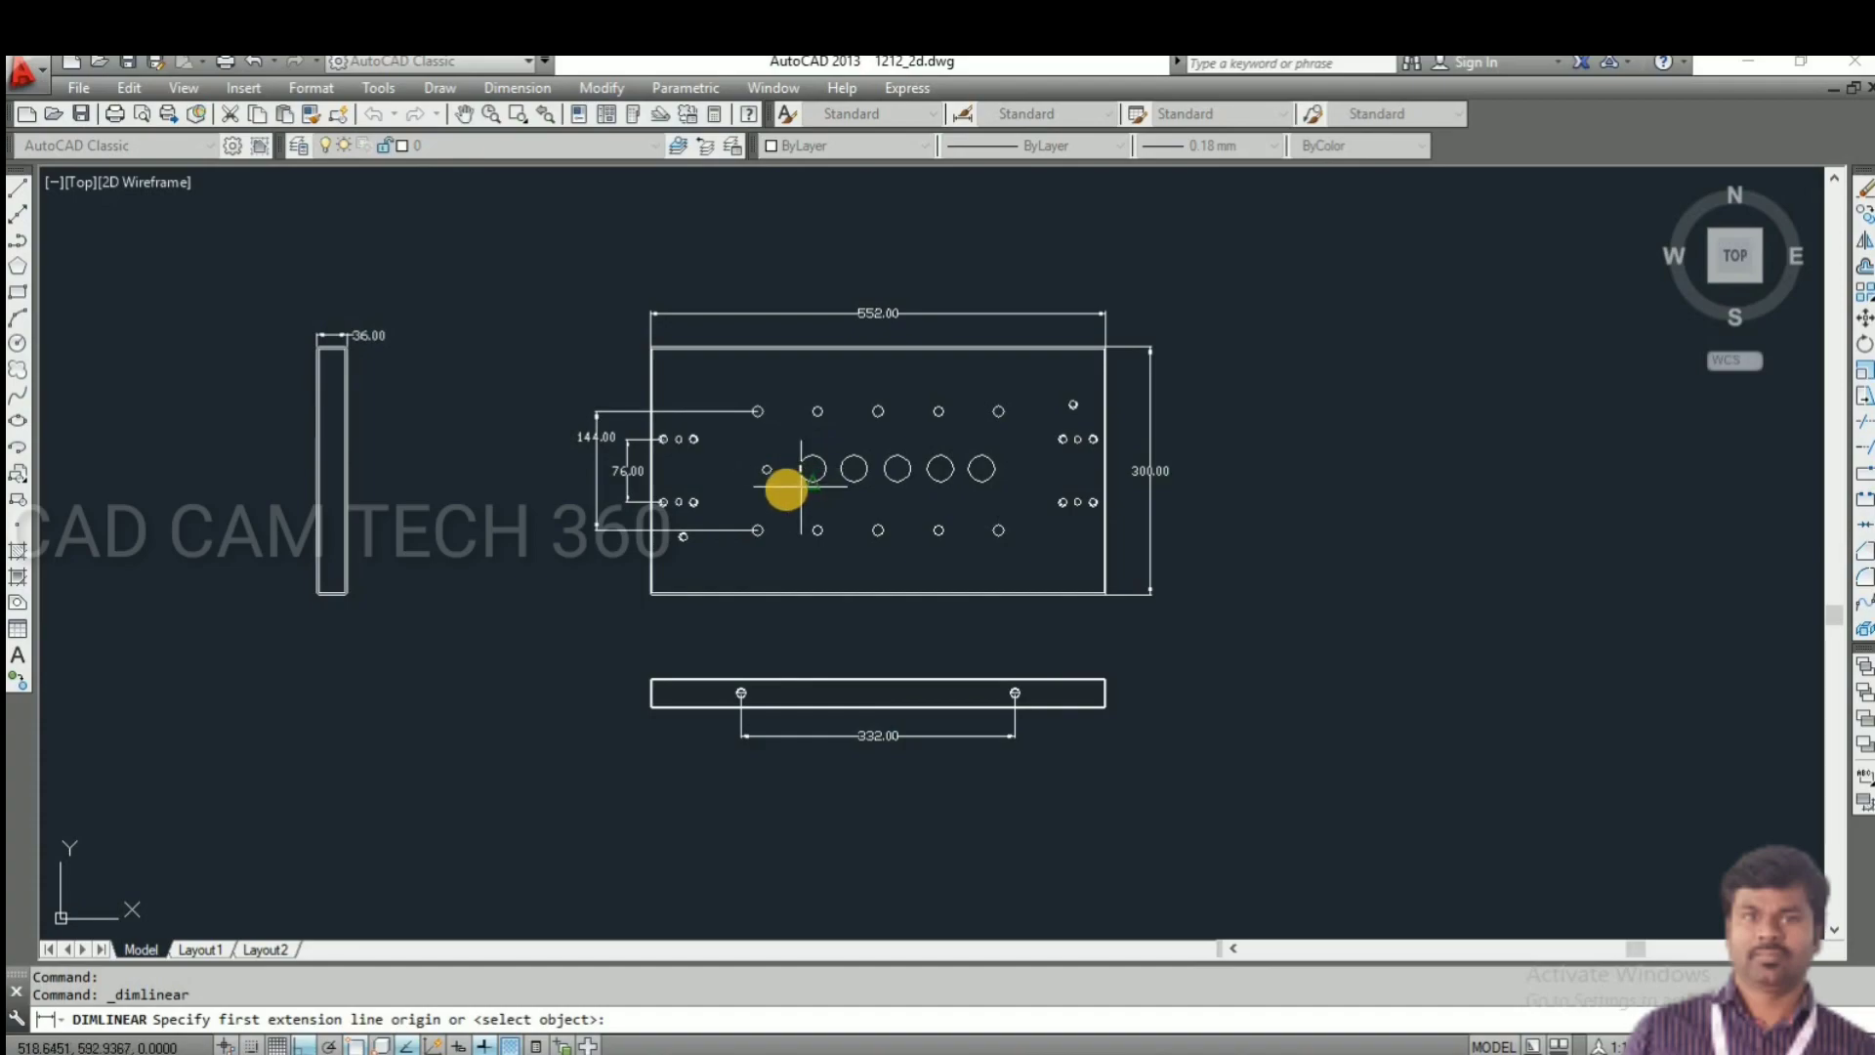
{"action": "scroll", "coordinate": [786, 488], "scroll_direction": "up", "scroll_amount": 2}
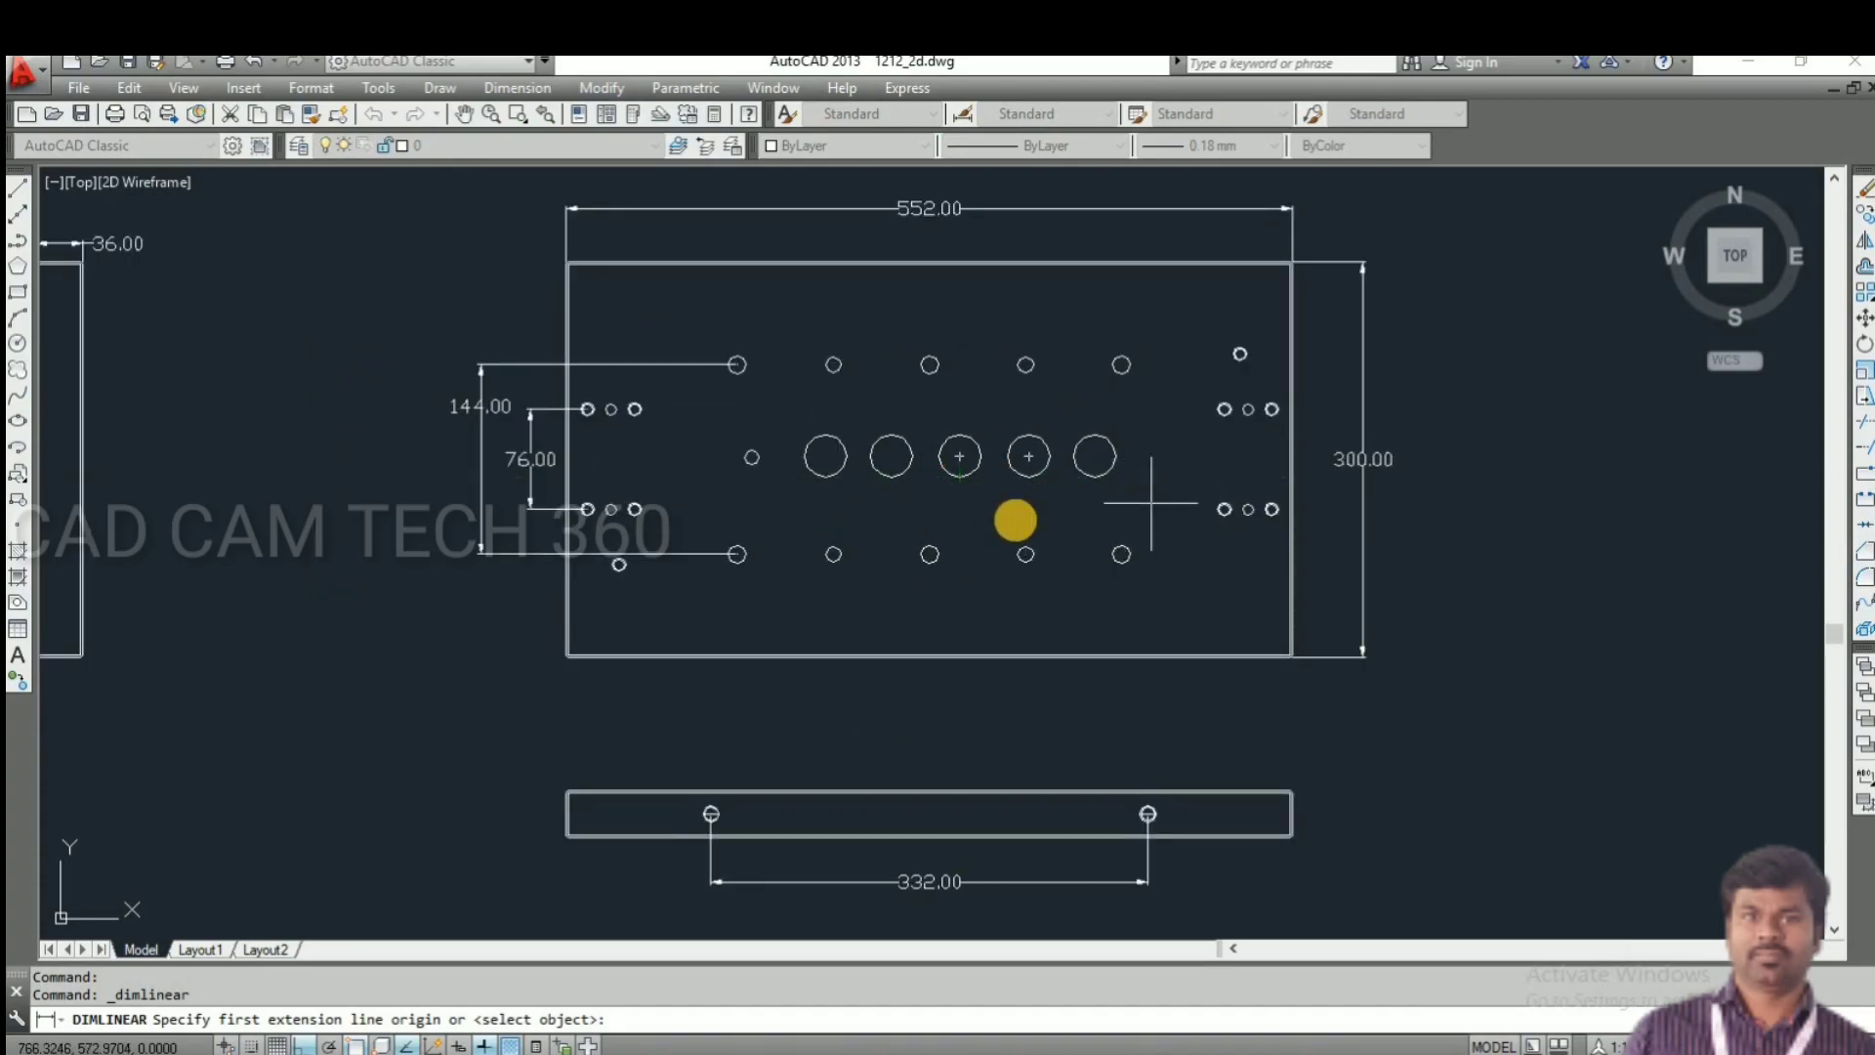
{"action": "mouse_move", "coordinate": [884, 528]}
{"action": "middle_mouse_down"}
{"action": "mouse_move", "coordinate": [863, 531]}
{"action": "mouse_move", "coordinate": [849, 661]}
{"action": "mouse_move", "coordinate": [757, 551]}
{"action": "middle_mouse_up"}
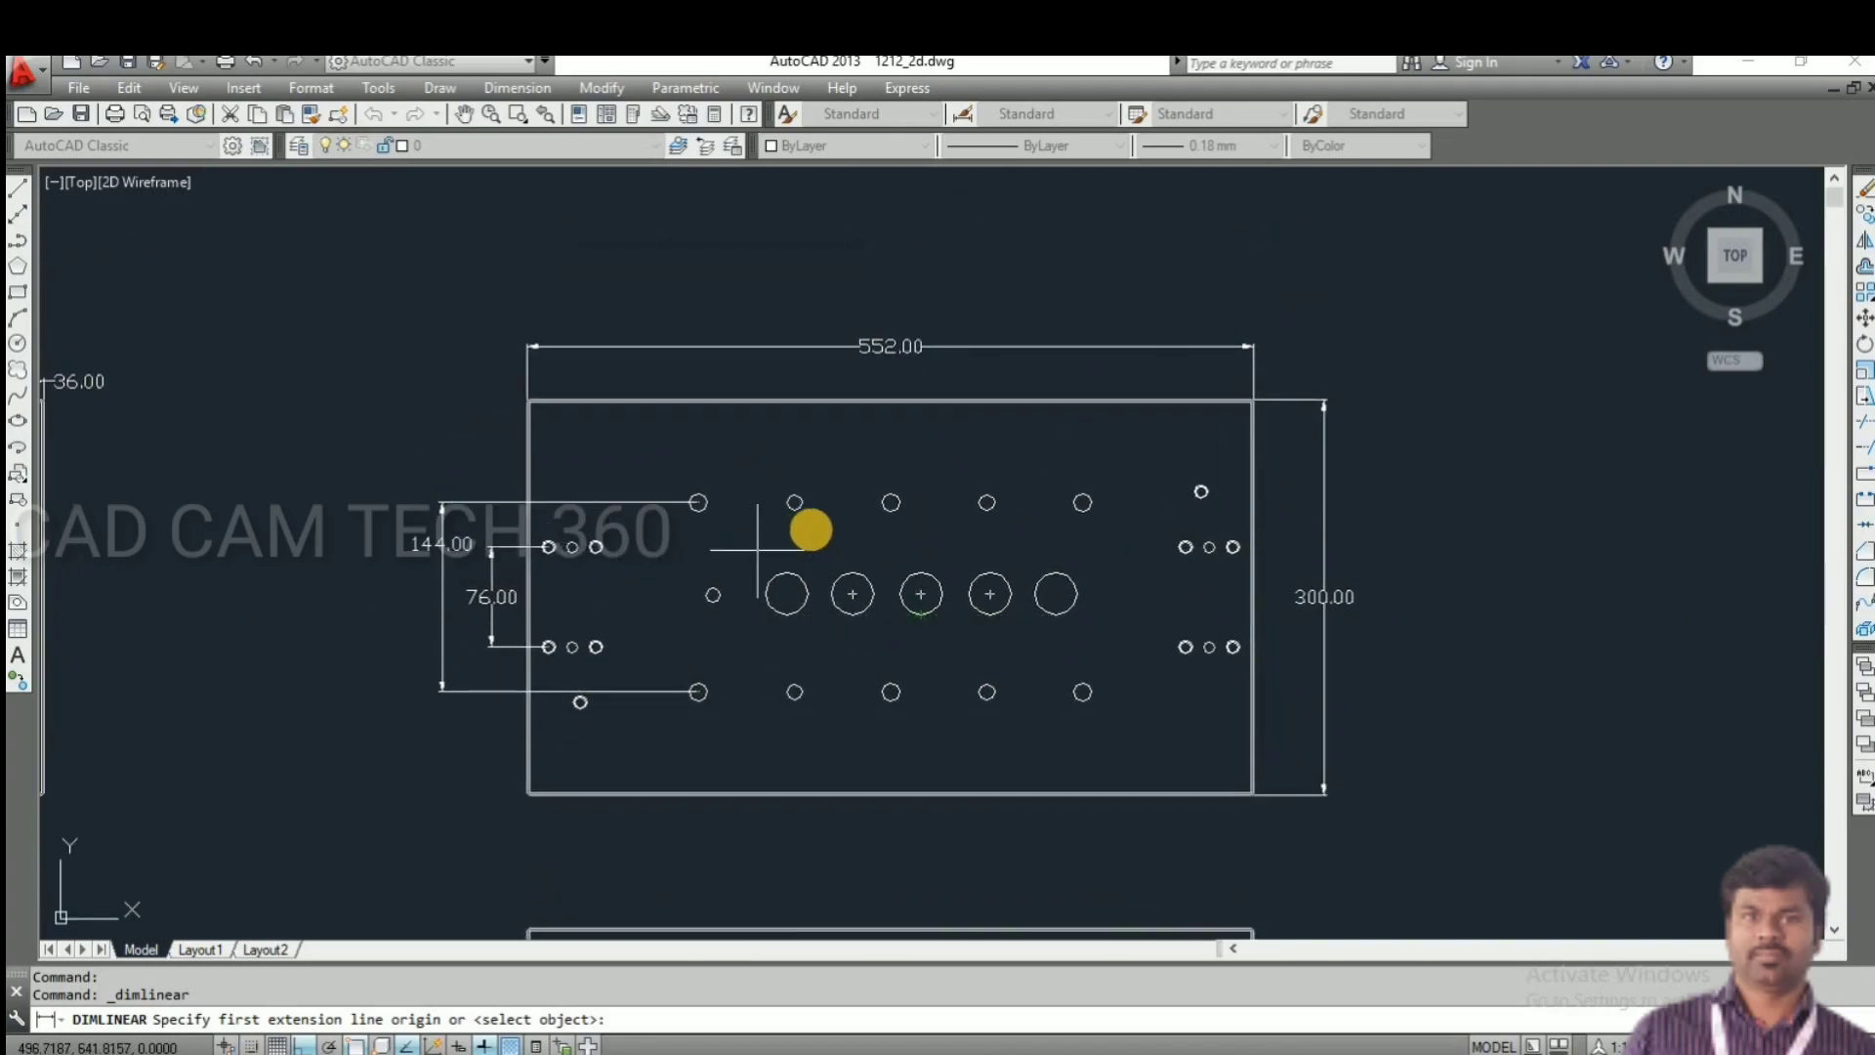
{"action": "scroll", "coordinate": [769, 508], "scroll_direction": "up", "scroll_amount": 4}
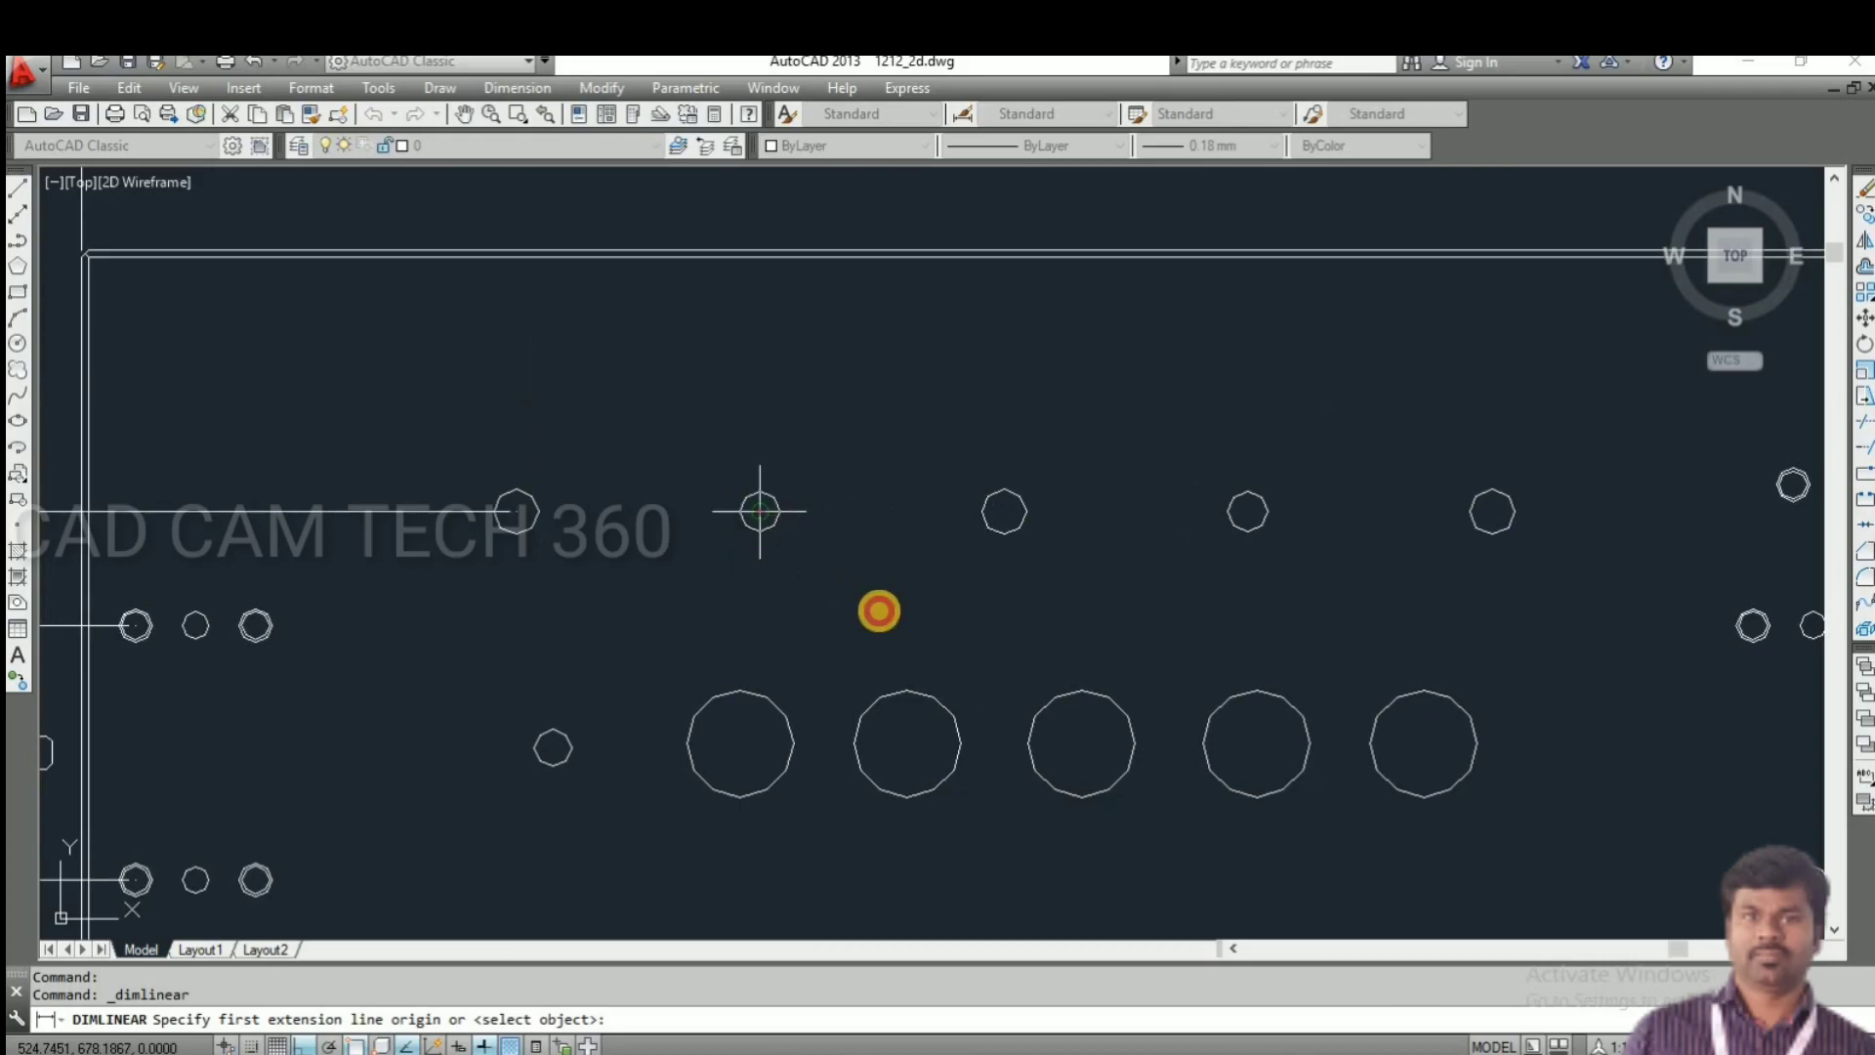
{"action": "left_click", "coordinate": [760, 510]}
{"action": "left_click", "coordinate": [1247, 509]}
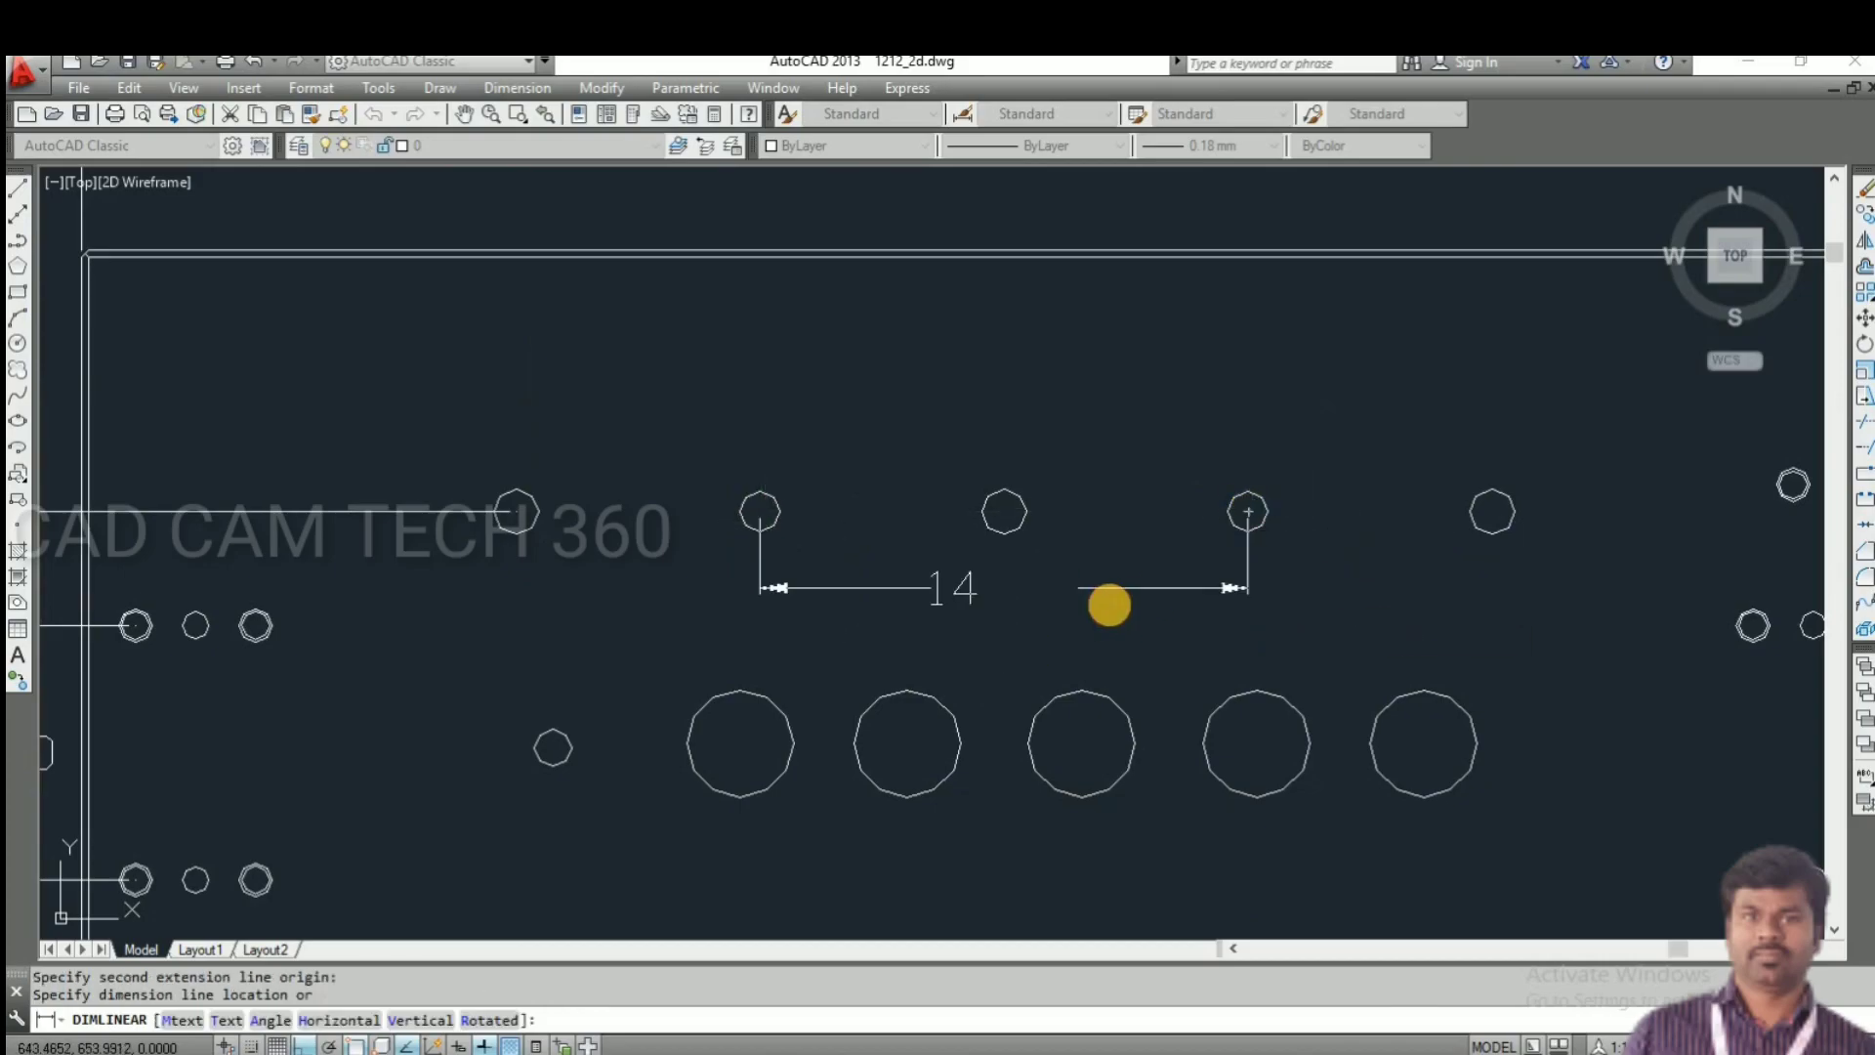
{"action": "scroll", "coordinate": [1109, 605], "scroll_direction": "down", "scroll_amount": 5}
{"action": "scroll", "coordinate": [1096, 524], "scroll_direction": "up", "scroll_amount": 5}
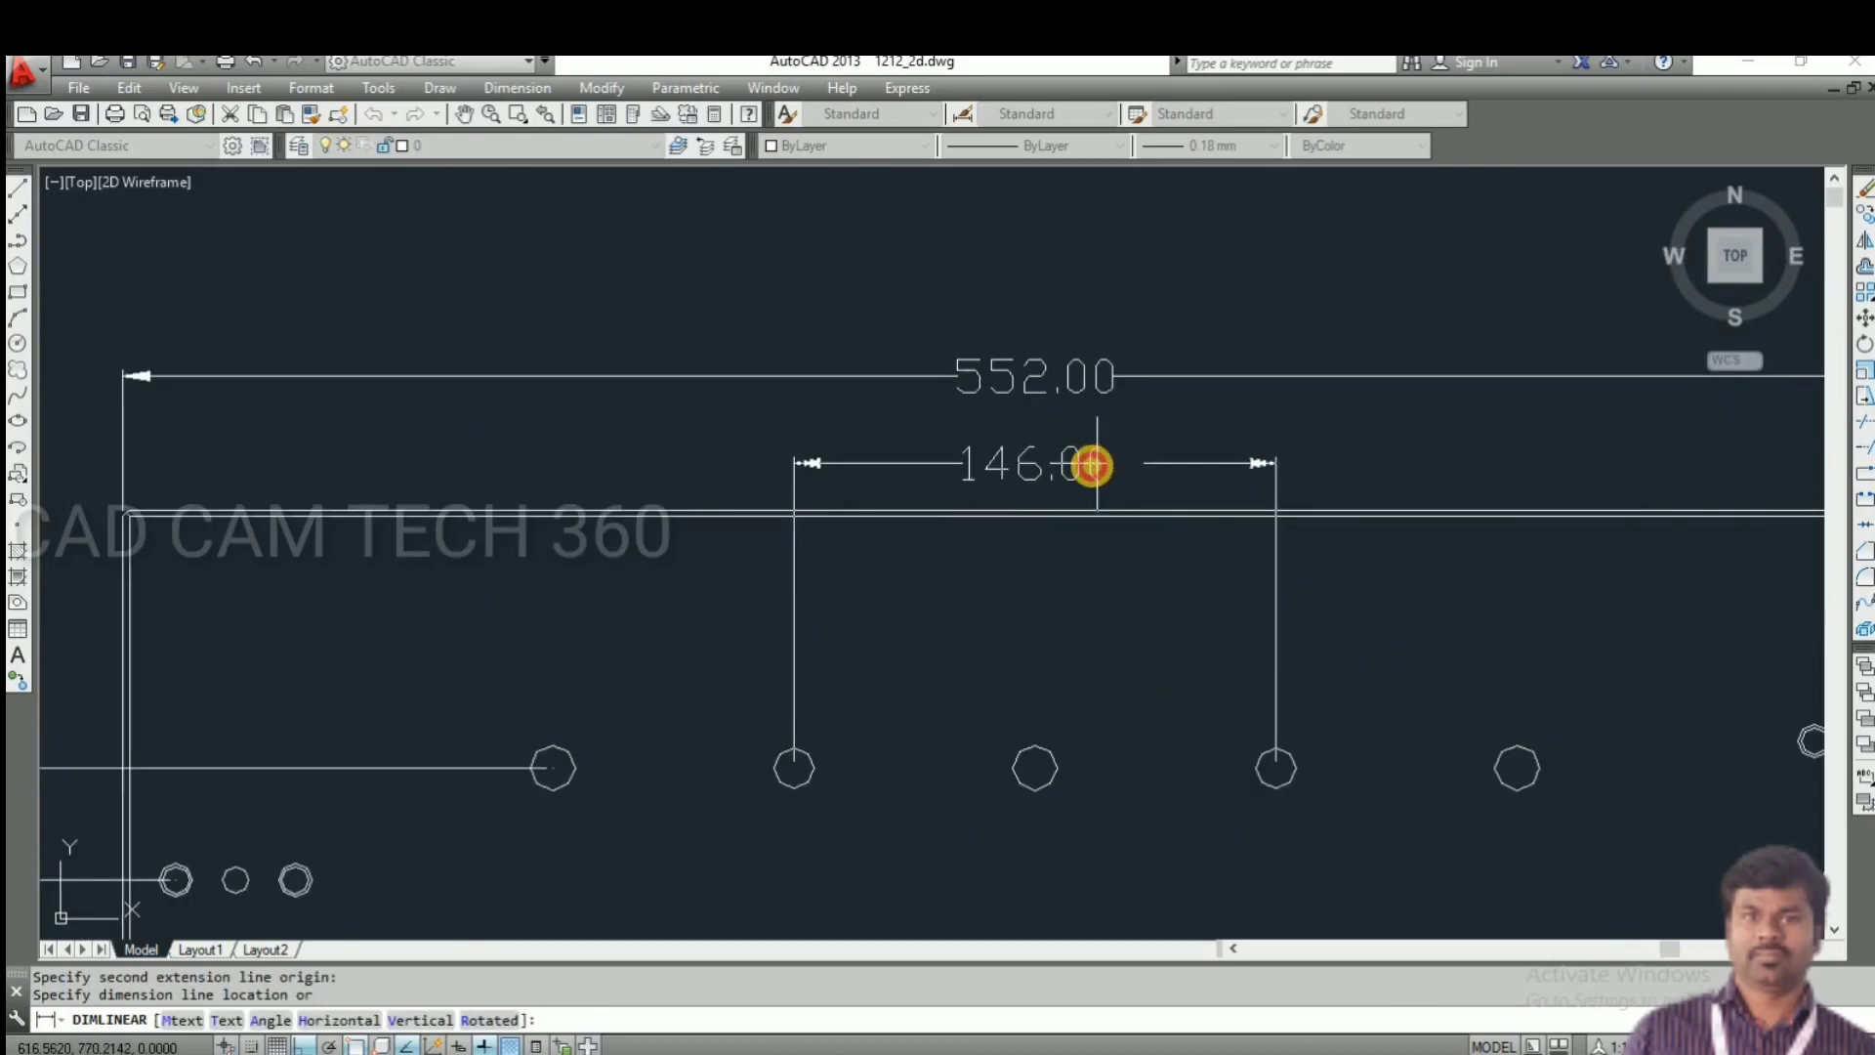
{"action": "left_click", "coordinate": [1092, 465]}
{"action": "key", "text": "Escape"}
- Grab a grip of the 552.00 dimension, then cancel, leaving it unchanged
{"action": "left_click", "coordinate": [1031, 378]}
{"action": "left_click", "coordinate": [913, 351]}
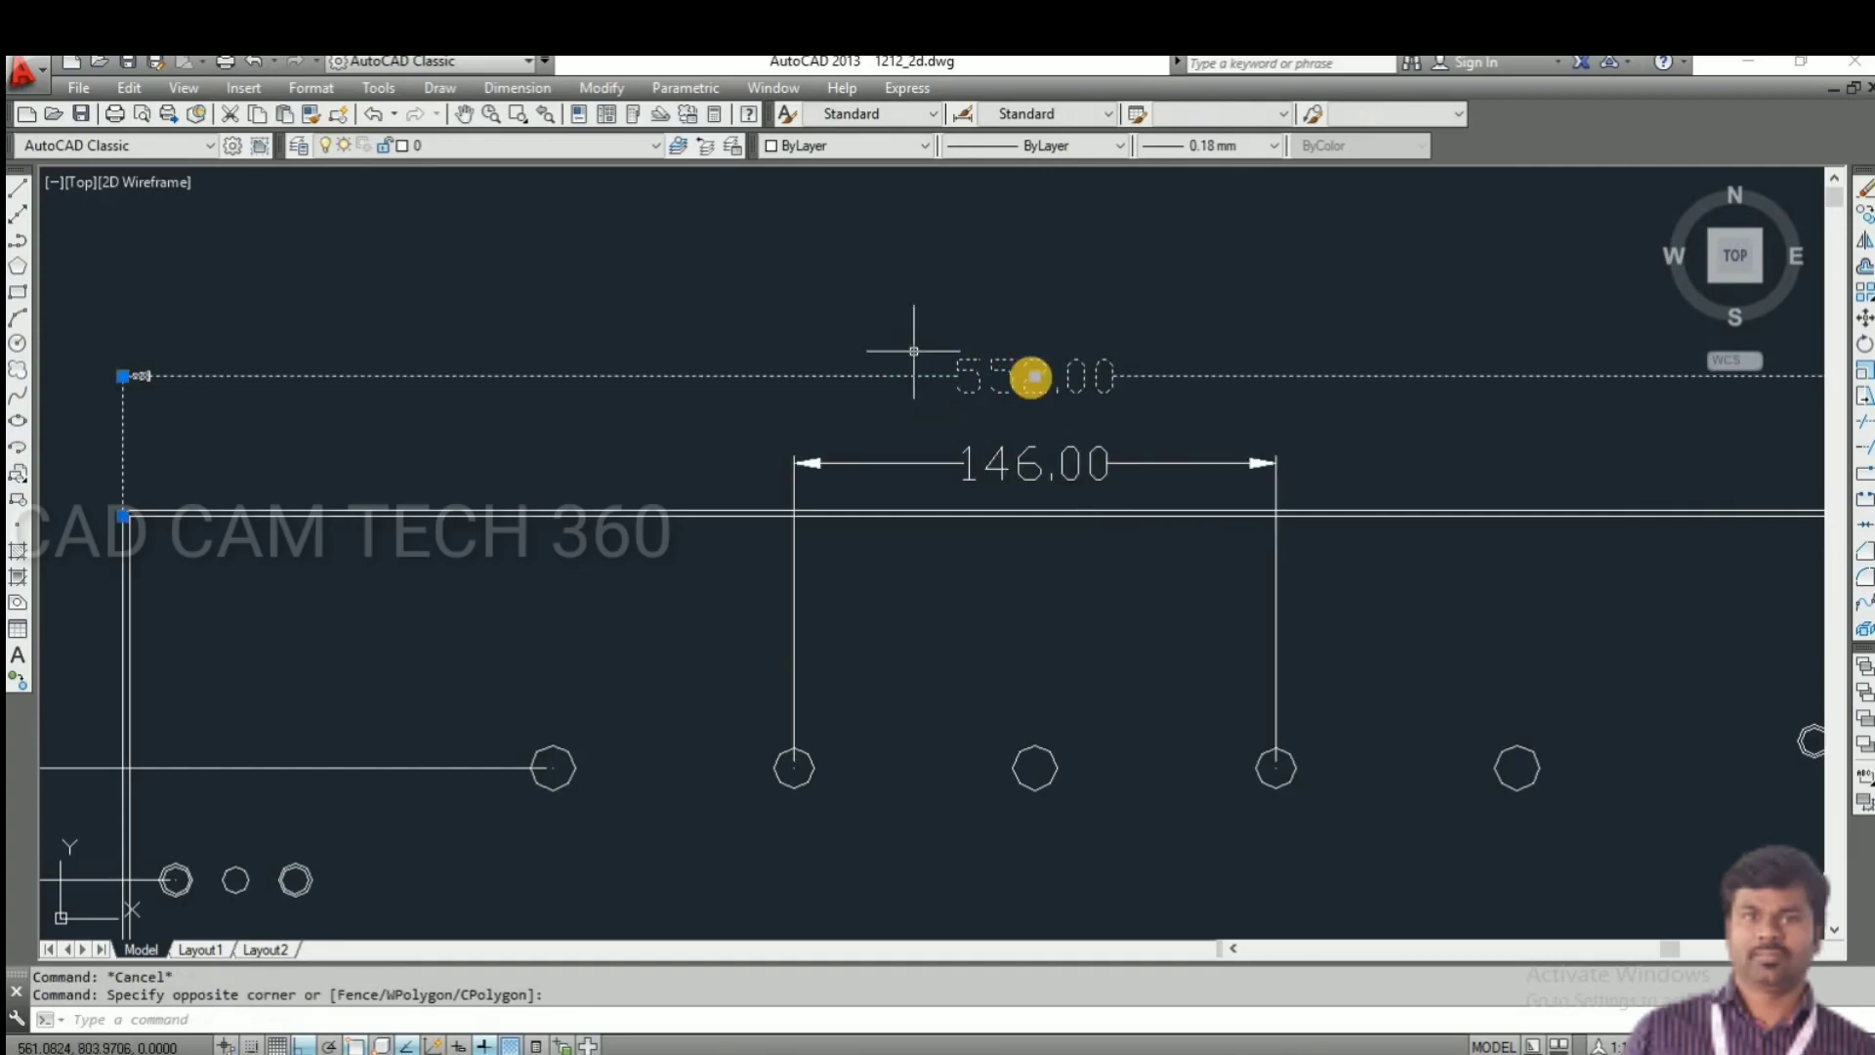
{"action": "left_click", "coordinate": [1035, 375]}
{"action": "scroll", "coordinate": [1008, 380], "scroll_direction": "down", "scroll_amount": 4}
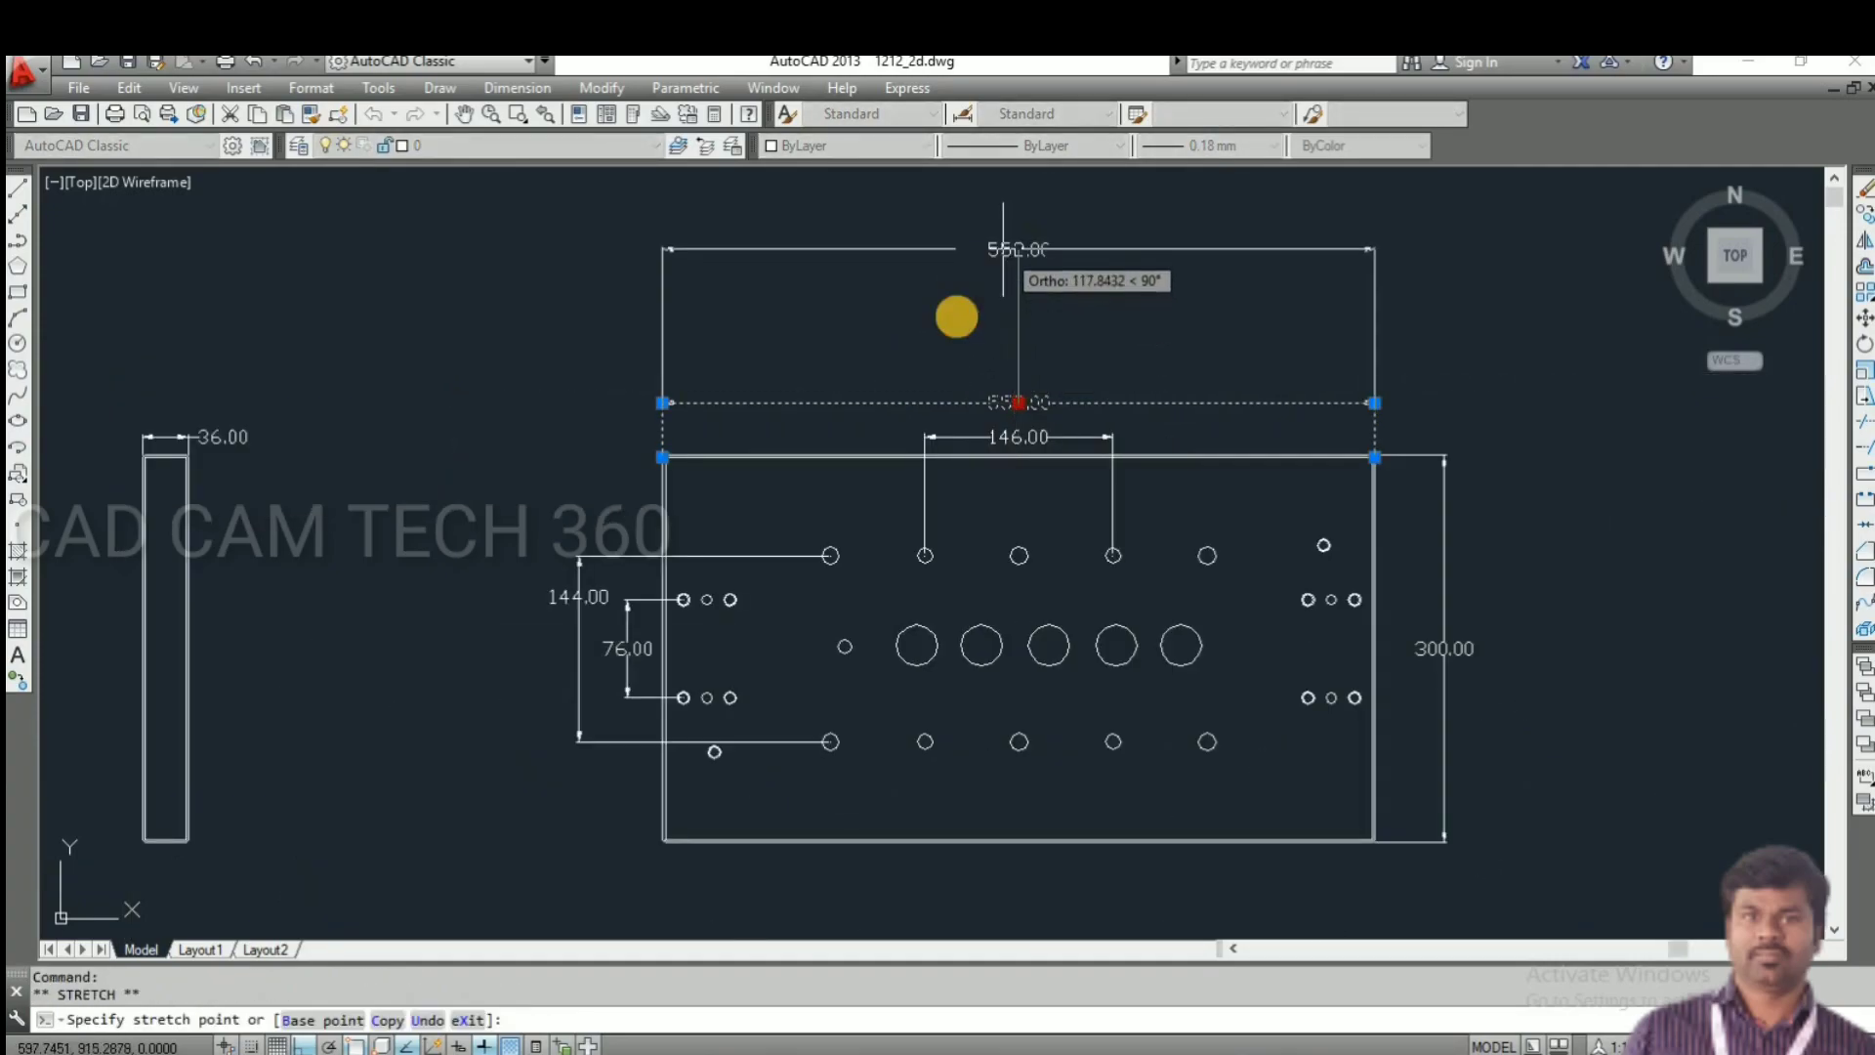
{"action": "key", "text": "Escape"}
{"action": "key", "text": "Escape"}
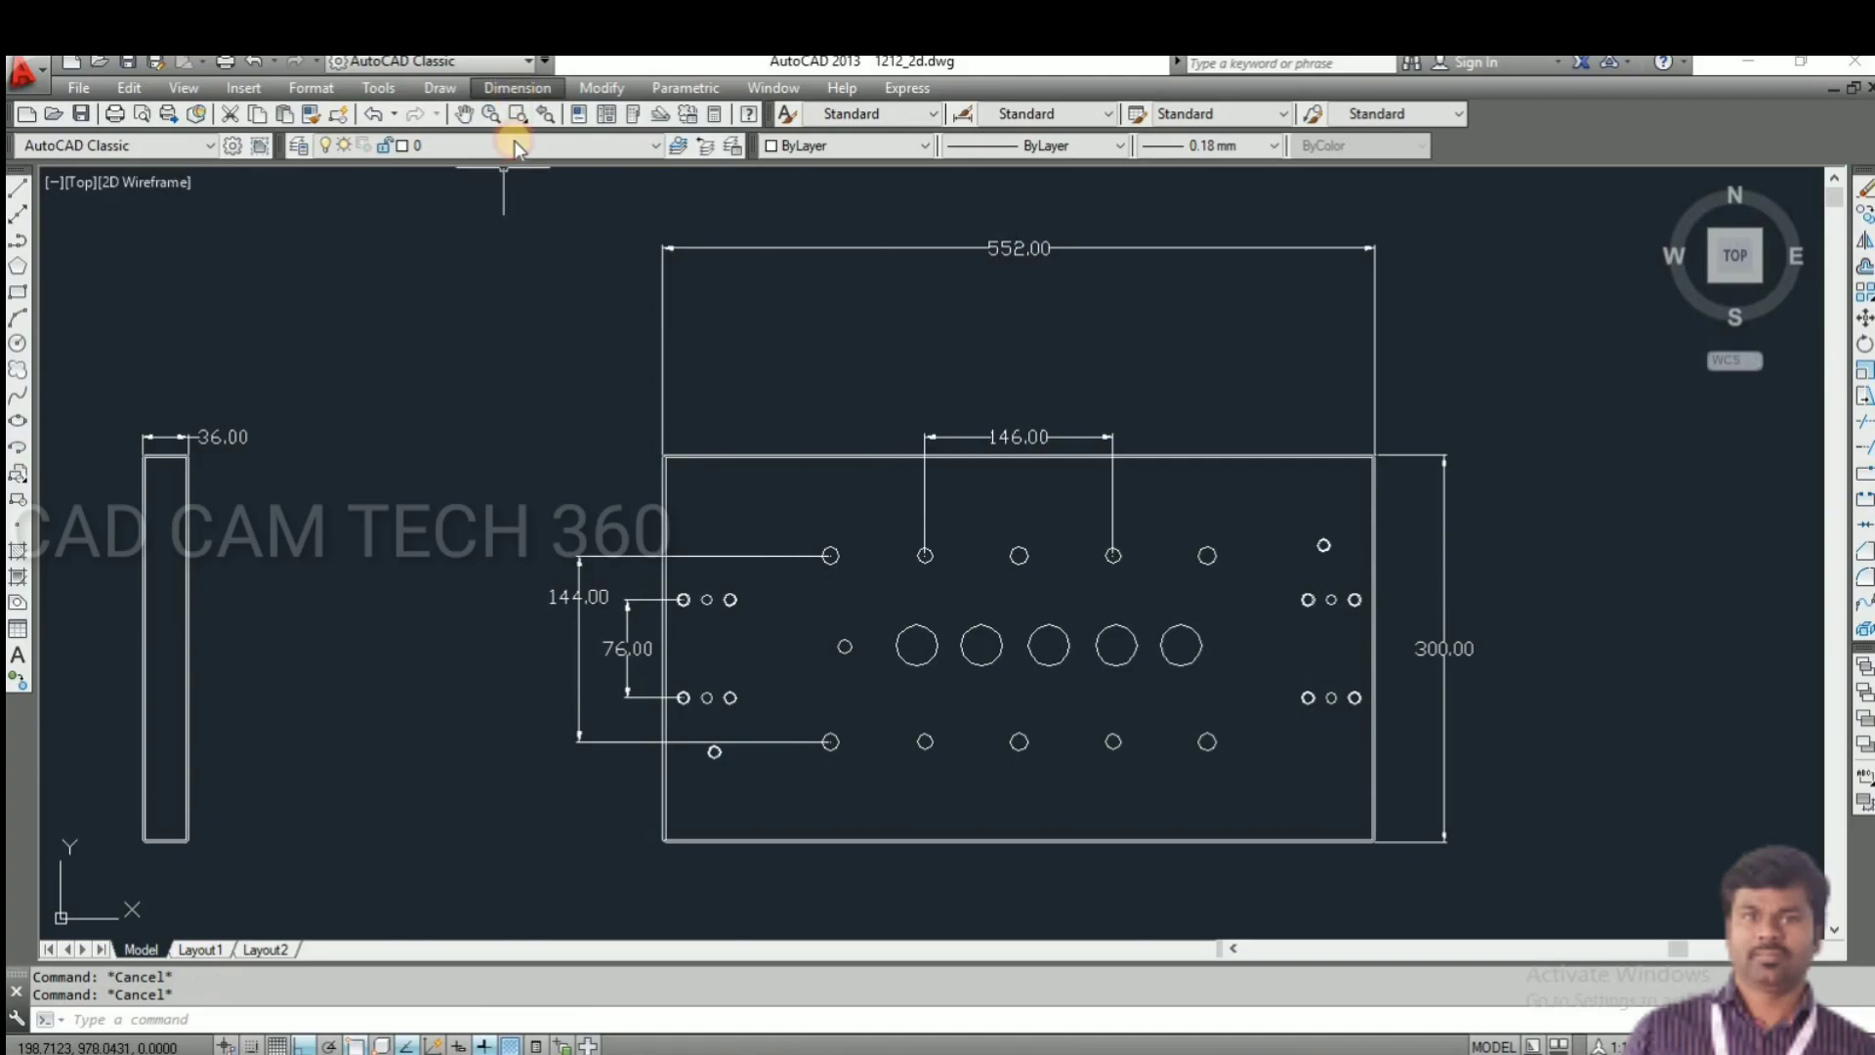
- Add stacked linear dimensions of 292.00 and 448.00 between top-view hole centres
{"action": "left_click", "coordinate": [536, 167]}
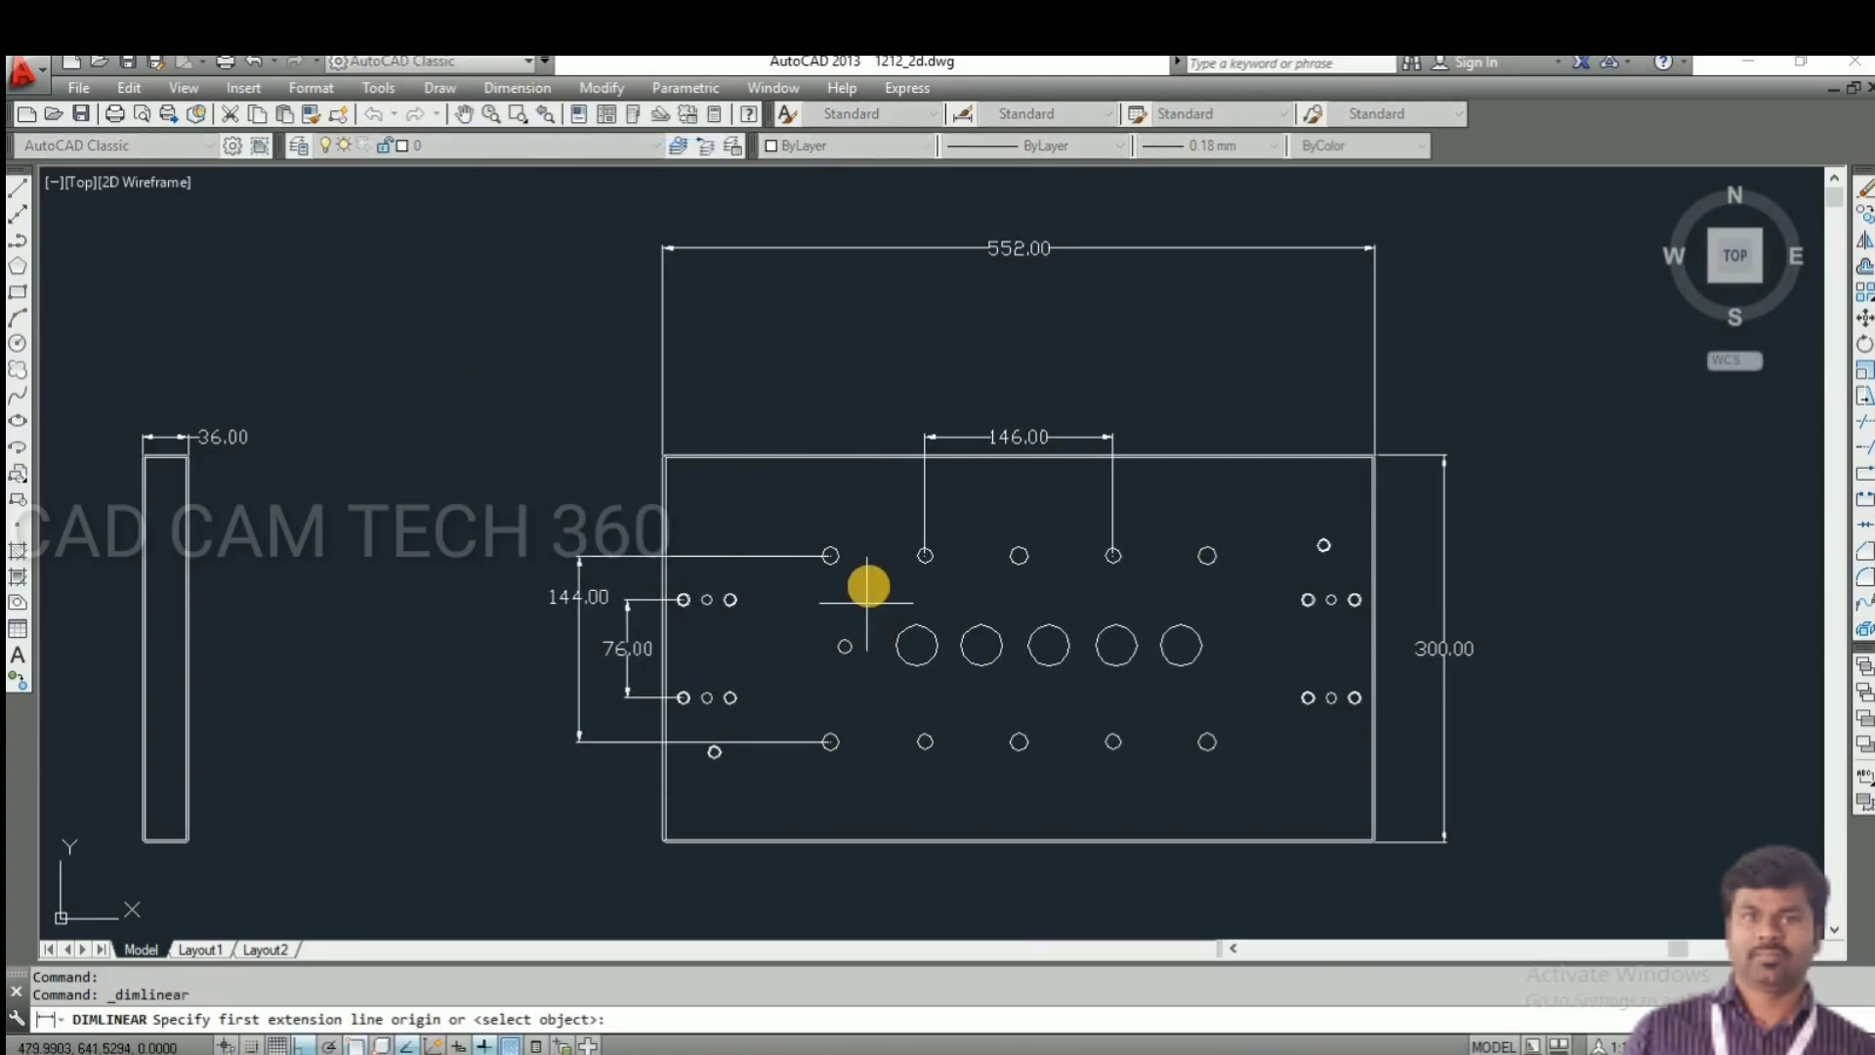
{"action": "scroll", "coordinate": [859, 576], "scroll_direction": "up", "scroll_amount": 5}
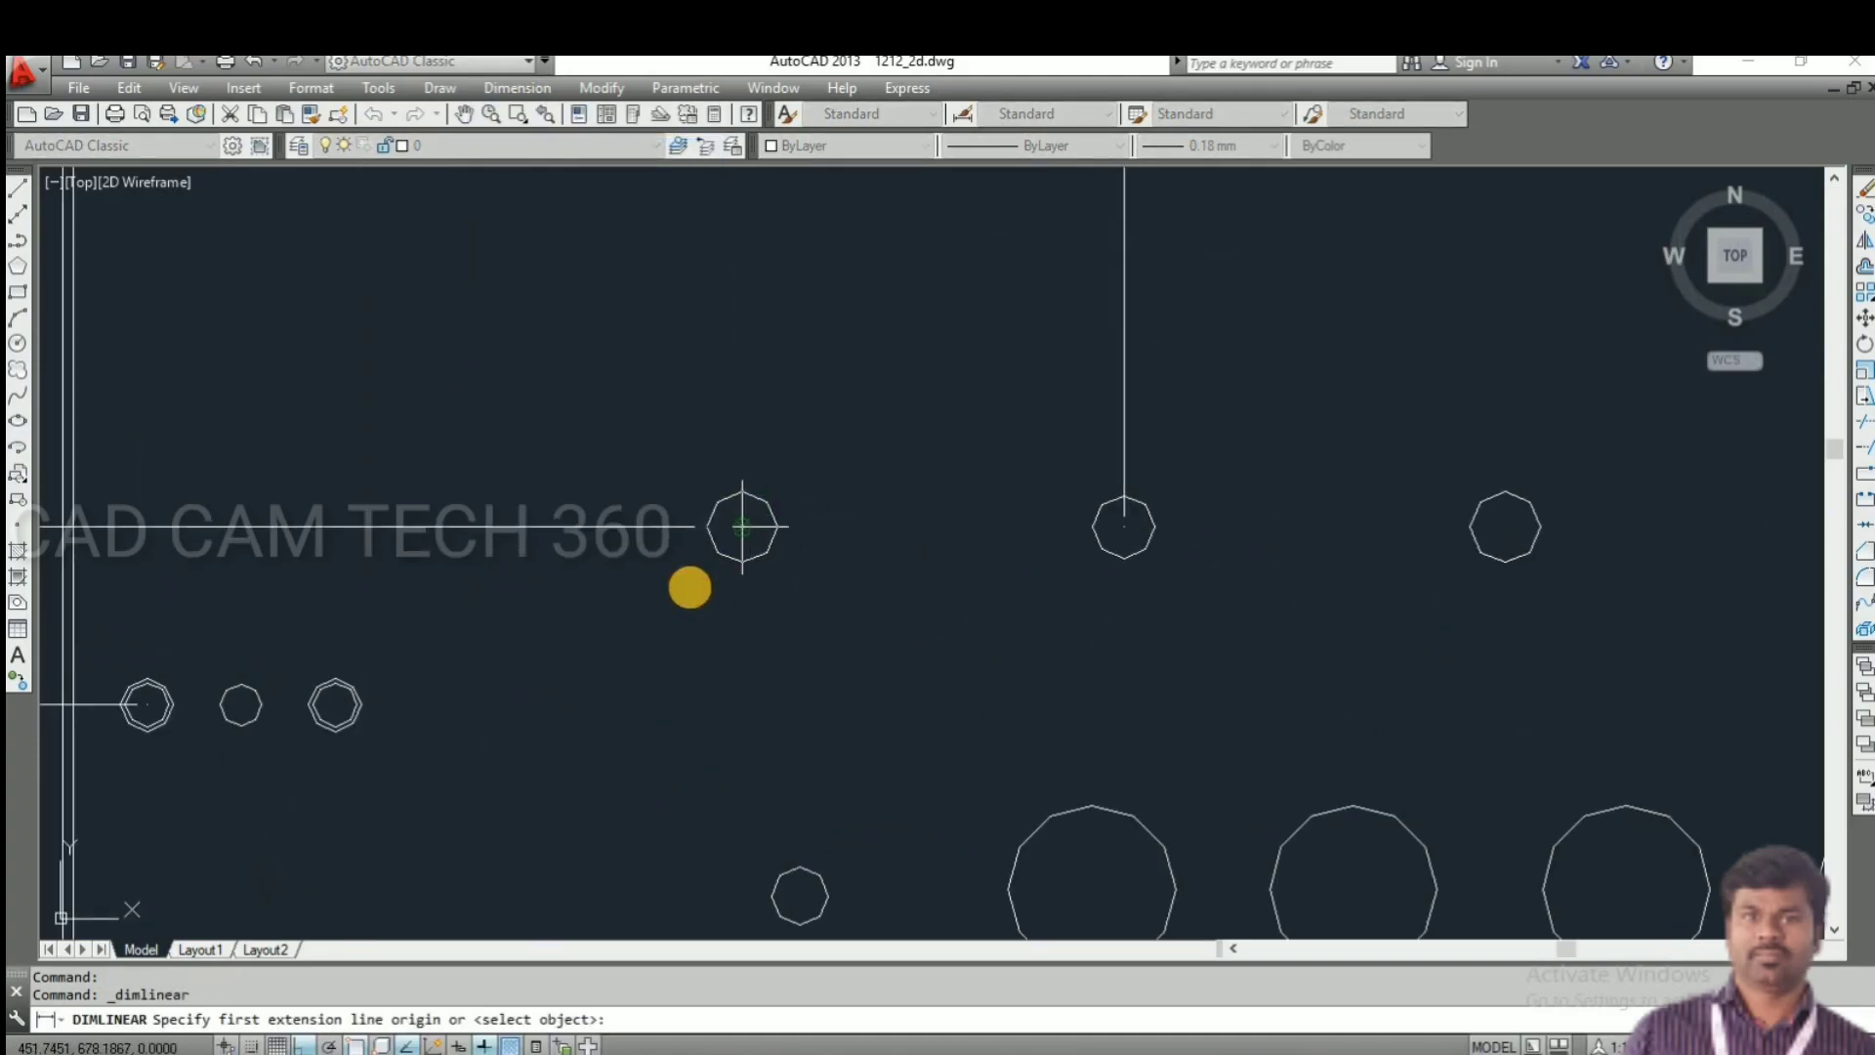
{"action": "left_click", "coordinate": [689, 588]}
{"action": "scroll", "coordinate": [689, 588], "scroll_direction": "down", "scroll_amount": 5}
{"action": "scroll", "coordinate": [1205, 558], "scroll_direction": "up", "scroll_amount": 5}
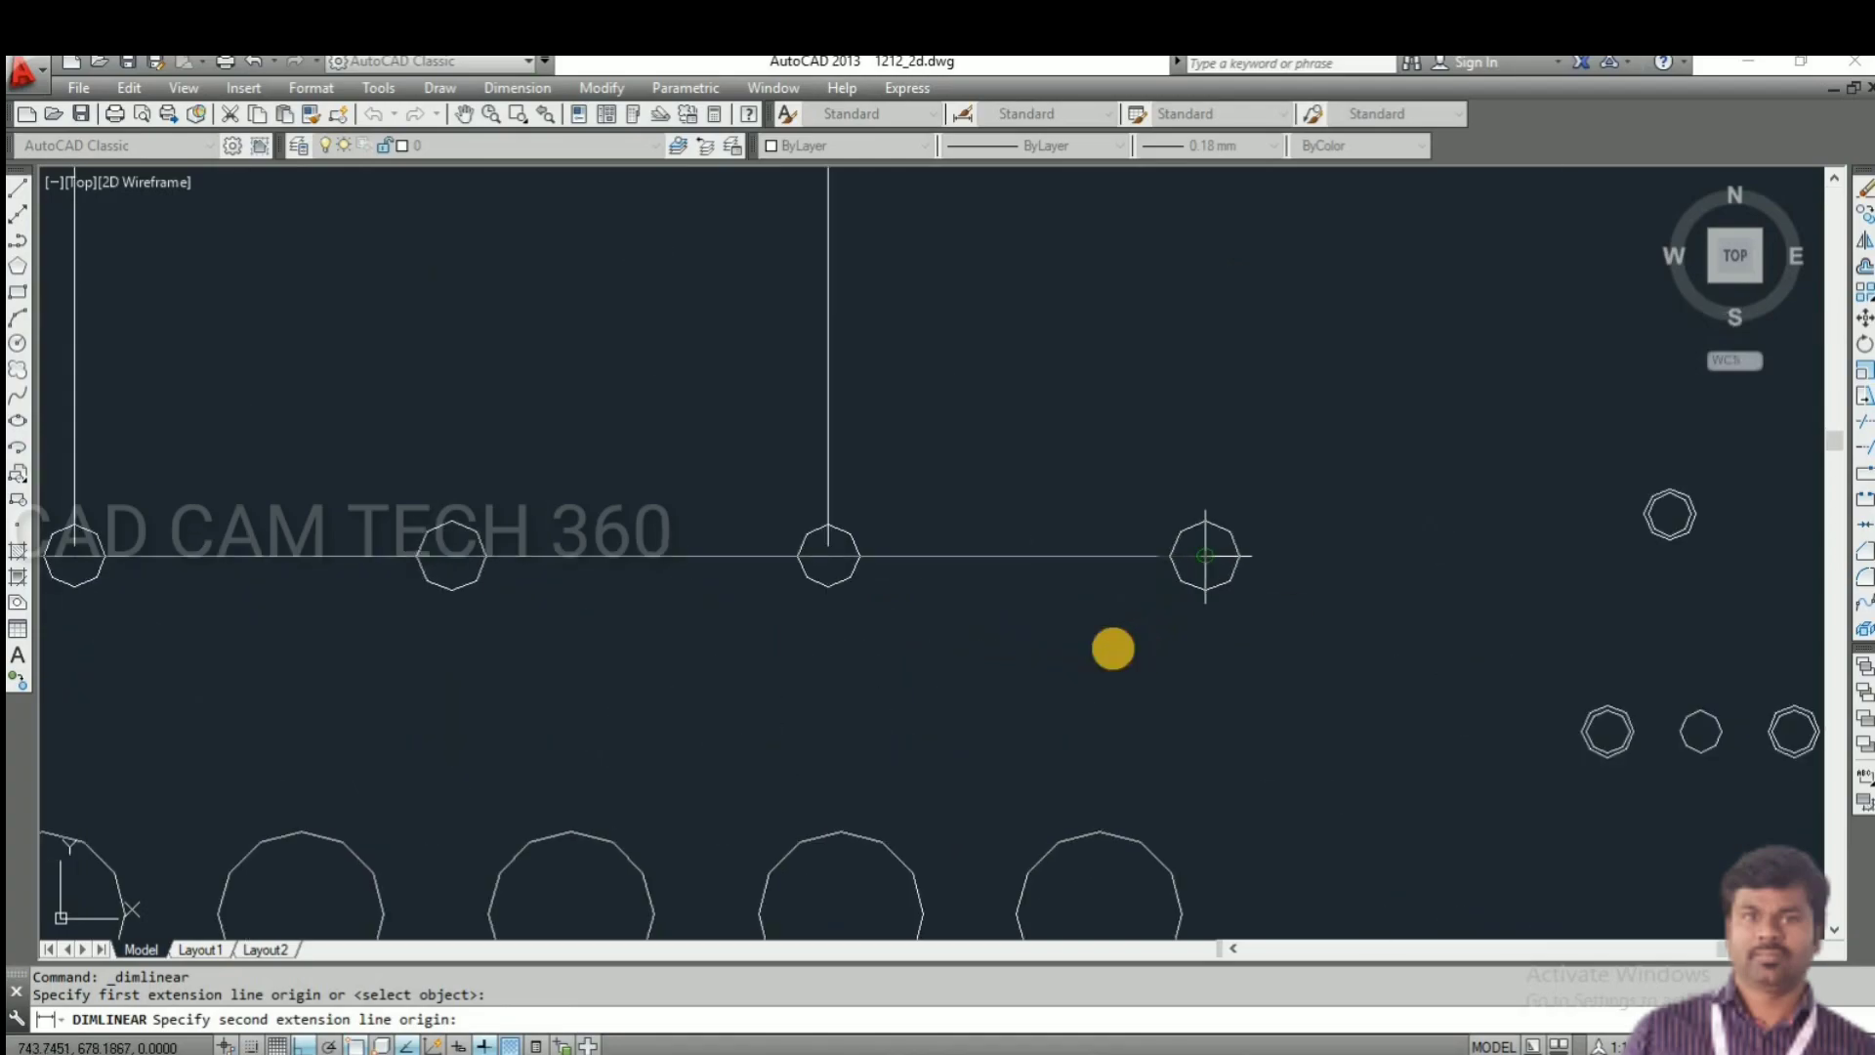
{"action": "left_click", "coordinate": [1205, 556]}
{"action": "scroll", "coordinate": [1084, 478], "scroll_direction": "down", "scroll_amount": 6}
{"action": "left_click", "coordinate": [1078, 502]}
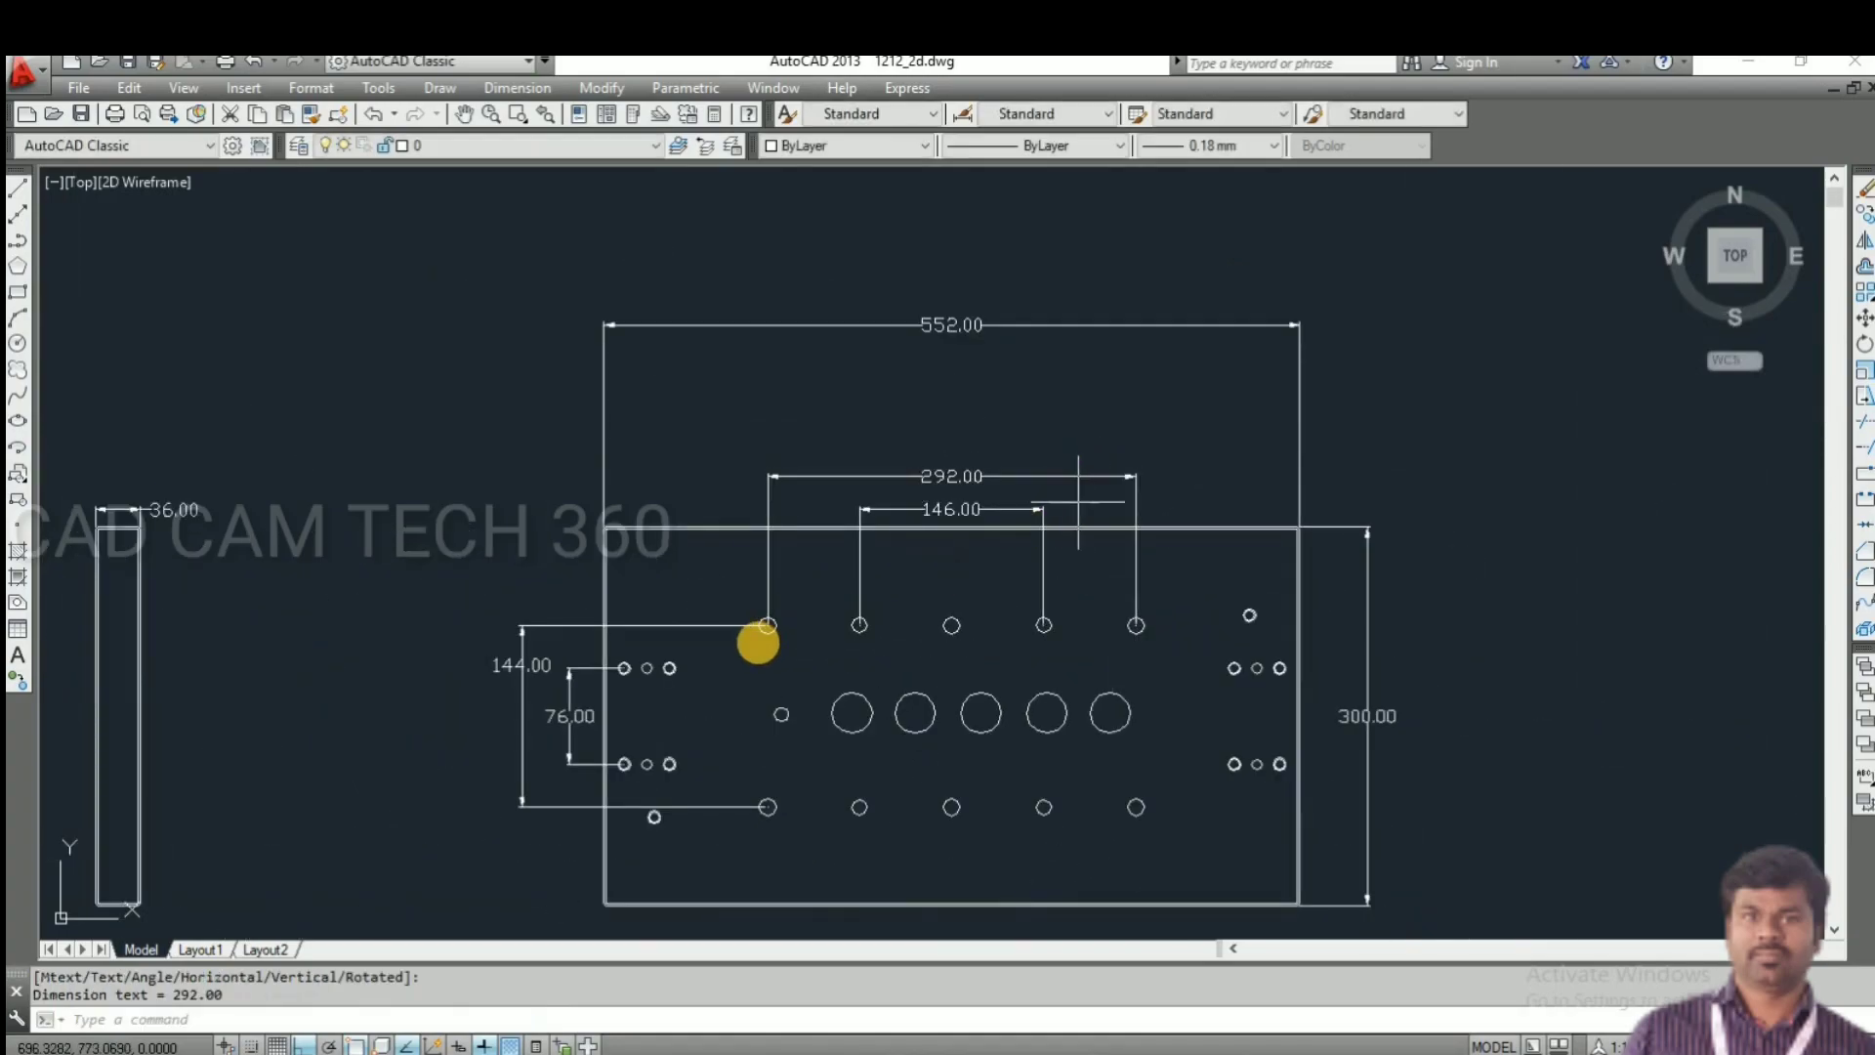
{"action": "key", "text": "Return"}
{"action": "scroll", "coordinate": [663, 660], "scroll_direction": "up", "scroll_amount": 5}
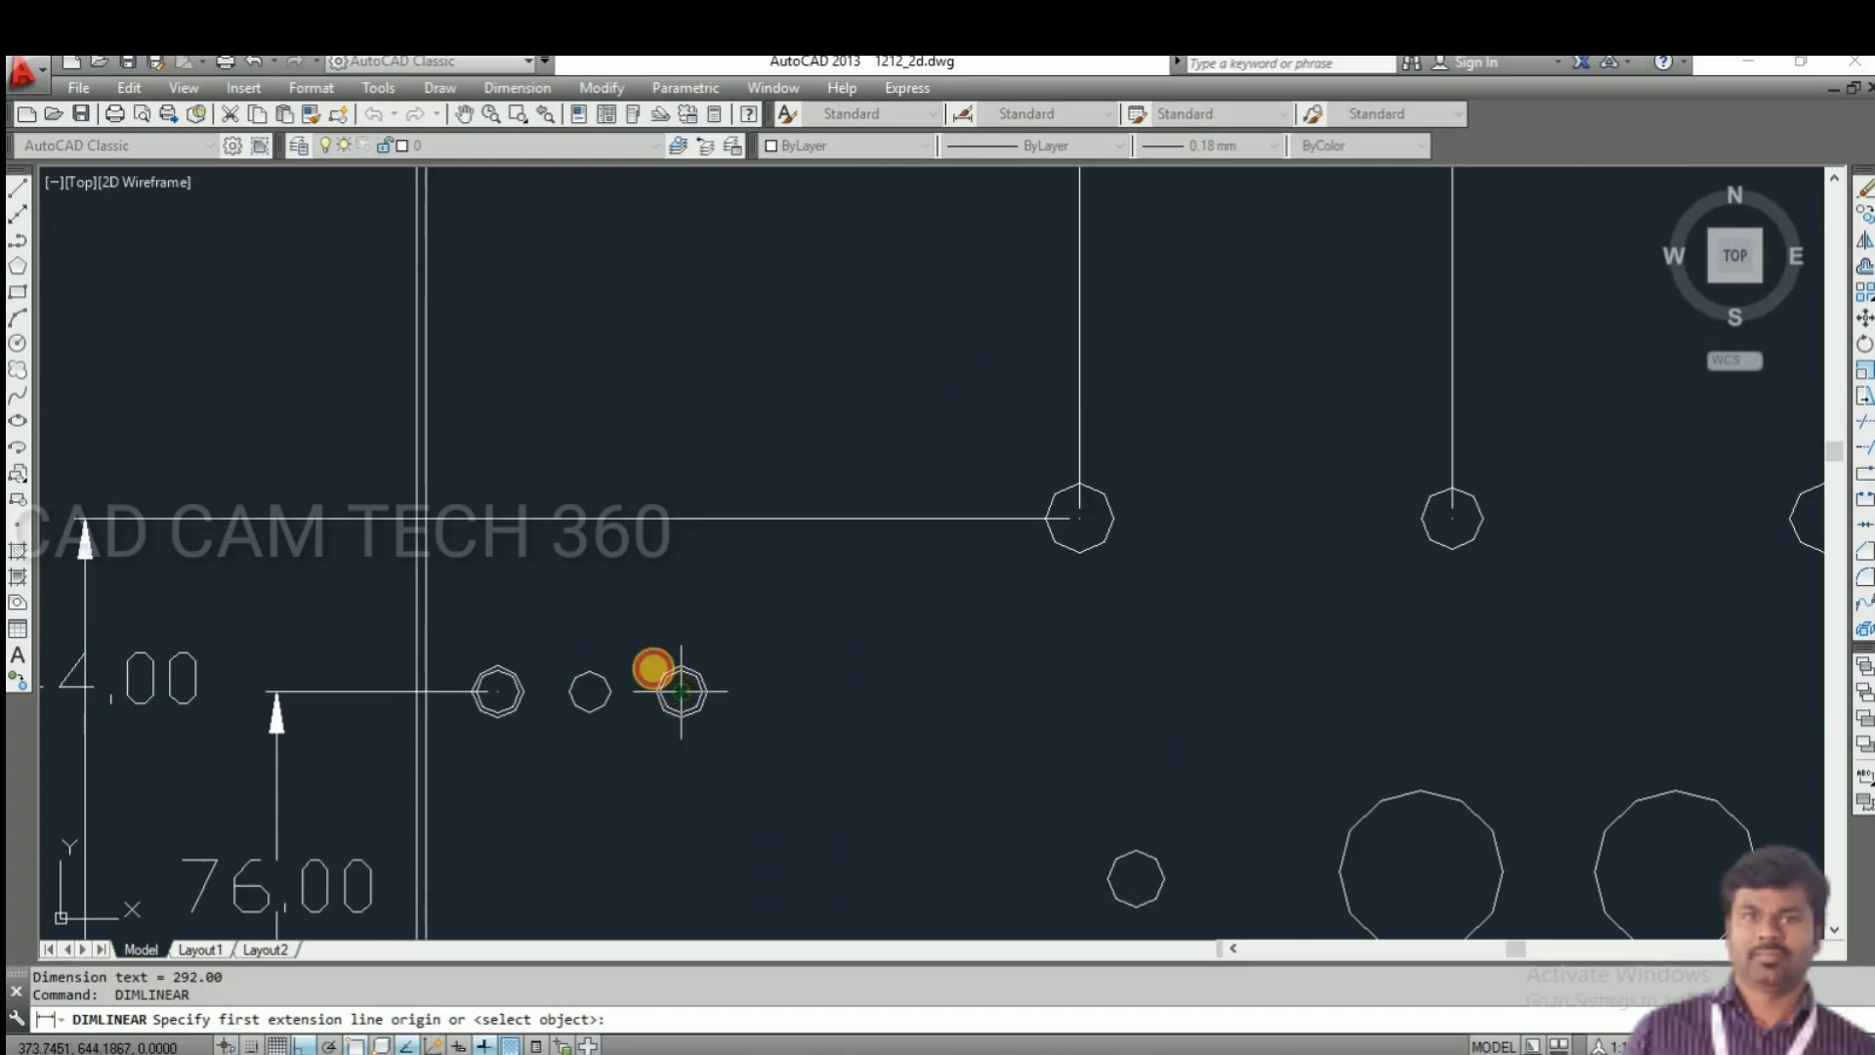
{"action": "left_click", "coordinate": [681, 690]}
{"action": "scroll", "coordinate": [977, 690], "scroll_direction": "down", "scroll_amount": 5}
{"action": "scroll", "coordinate": [1217, 678], "scroll_direction": "up", "scroll_amount": 2}
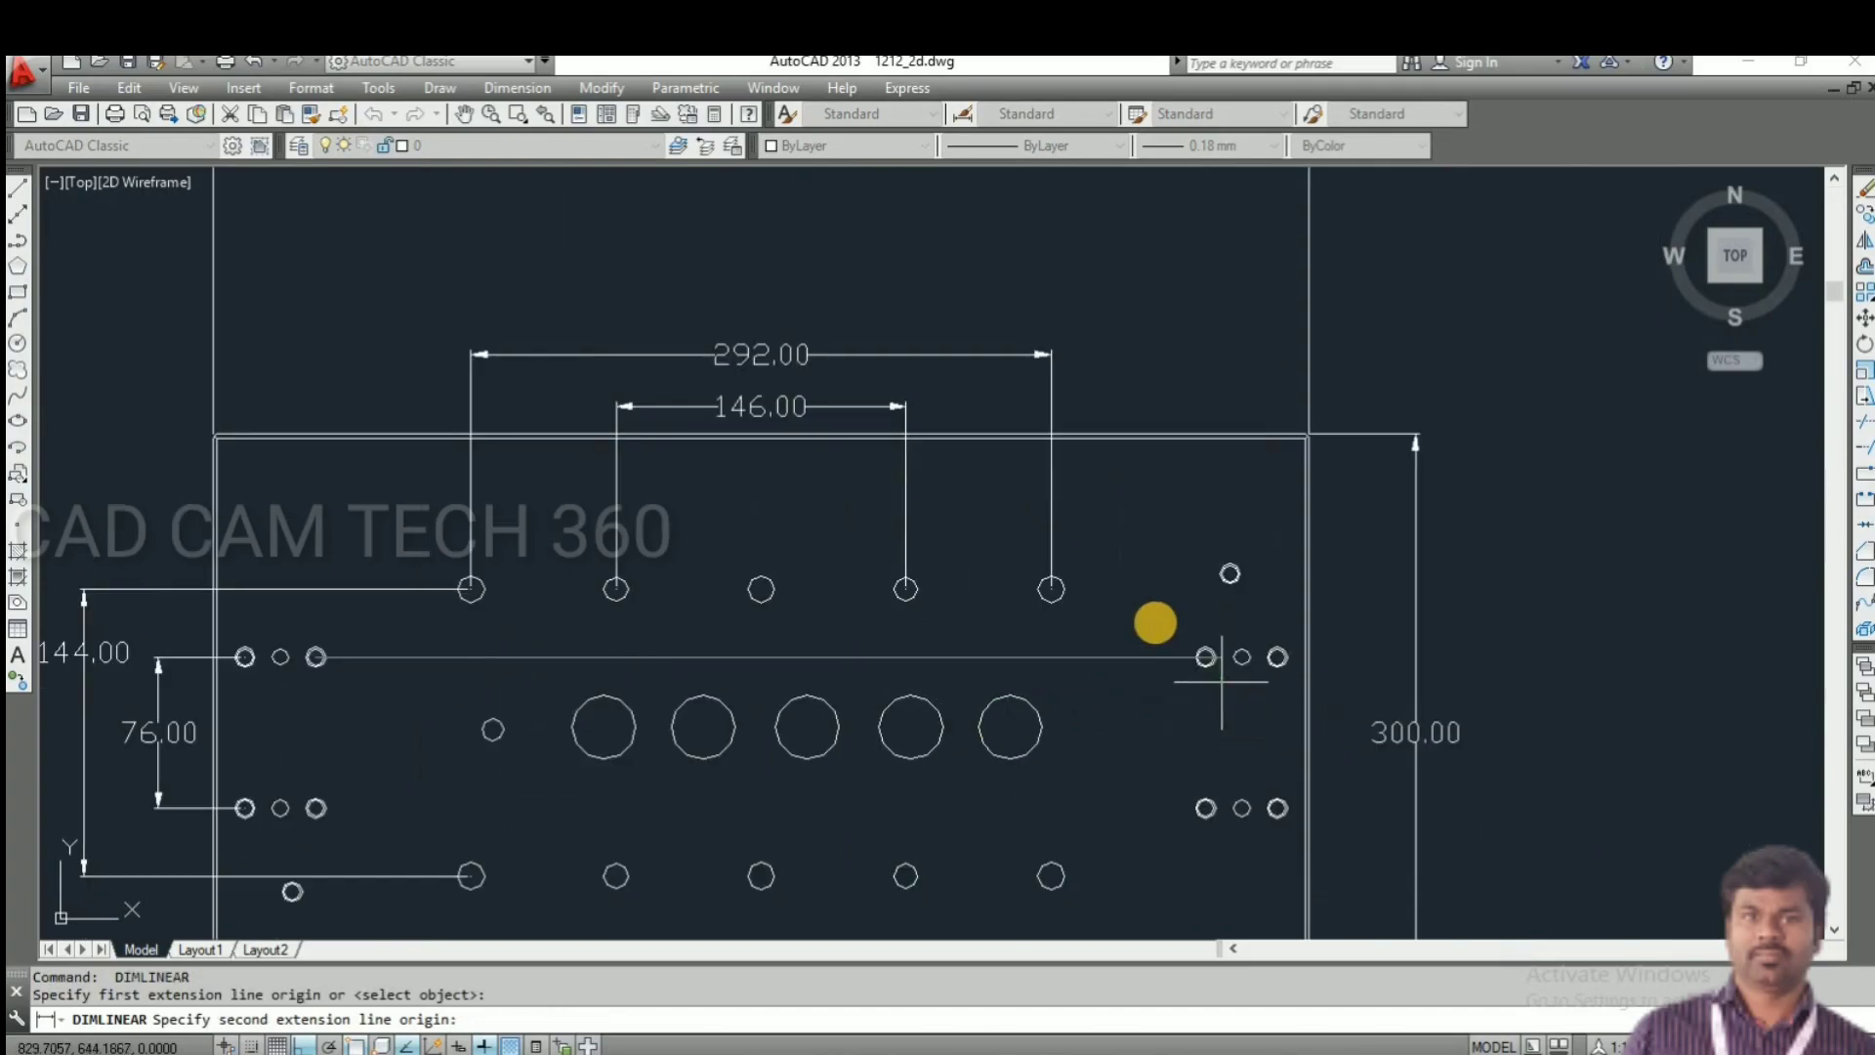
{"action": "scroll", "coordinate": [1220, 680], "scroll_direction": "up", "scroll_amount": 5}
{"action": "left_click", "coordinate": [1141, 588]}
{"action": "scroll", "coordinate": [1121, 694], "scroll_direction": "down", "scroll_amount": 5}
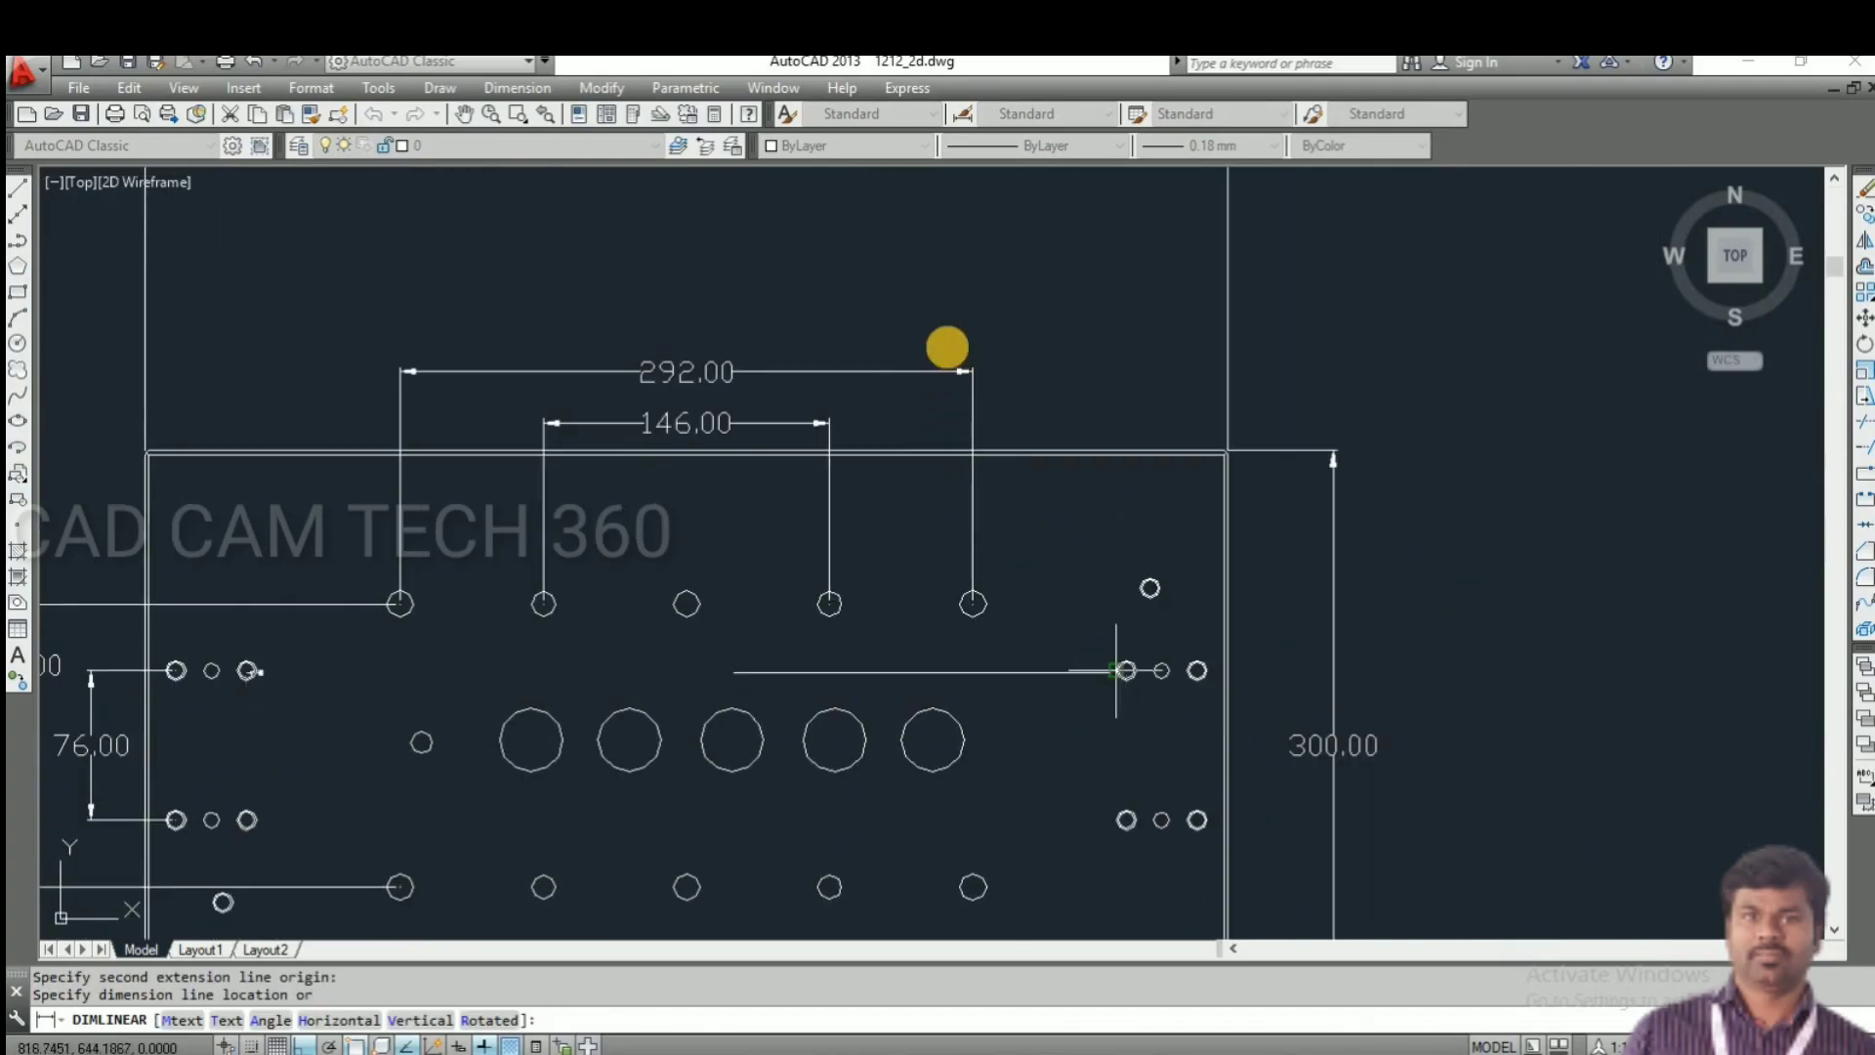
{"action": "left_click", "coordinate": [979, 589]}
- Stack the 472.00 and 484.00 hole-spacing dimensions above the 448.00 one
{"action": "key", "text": "Return"}
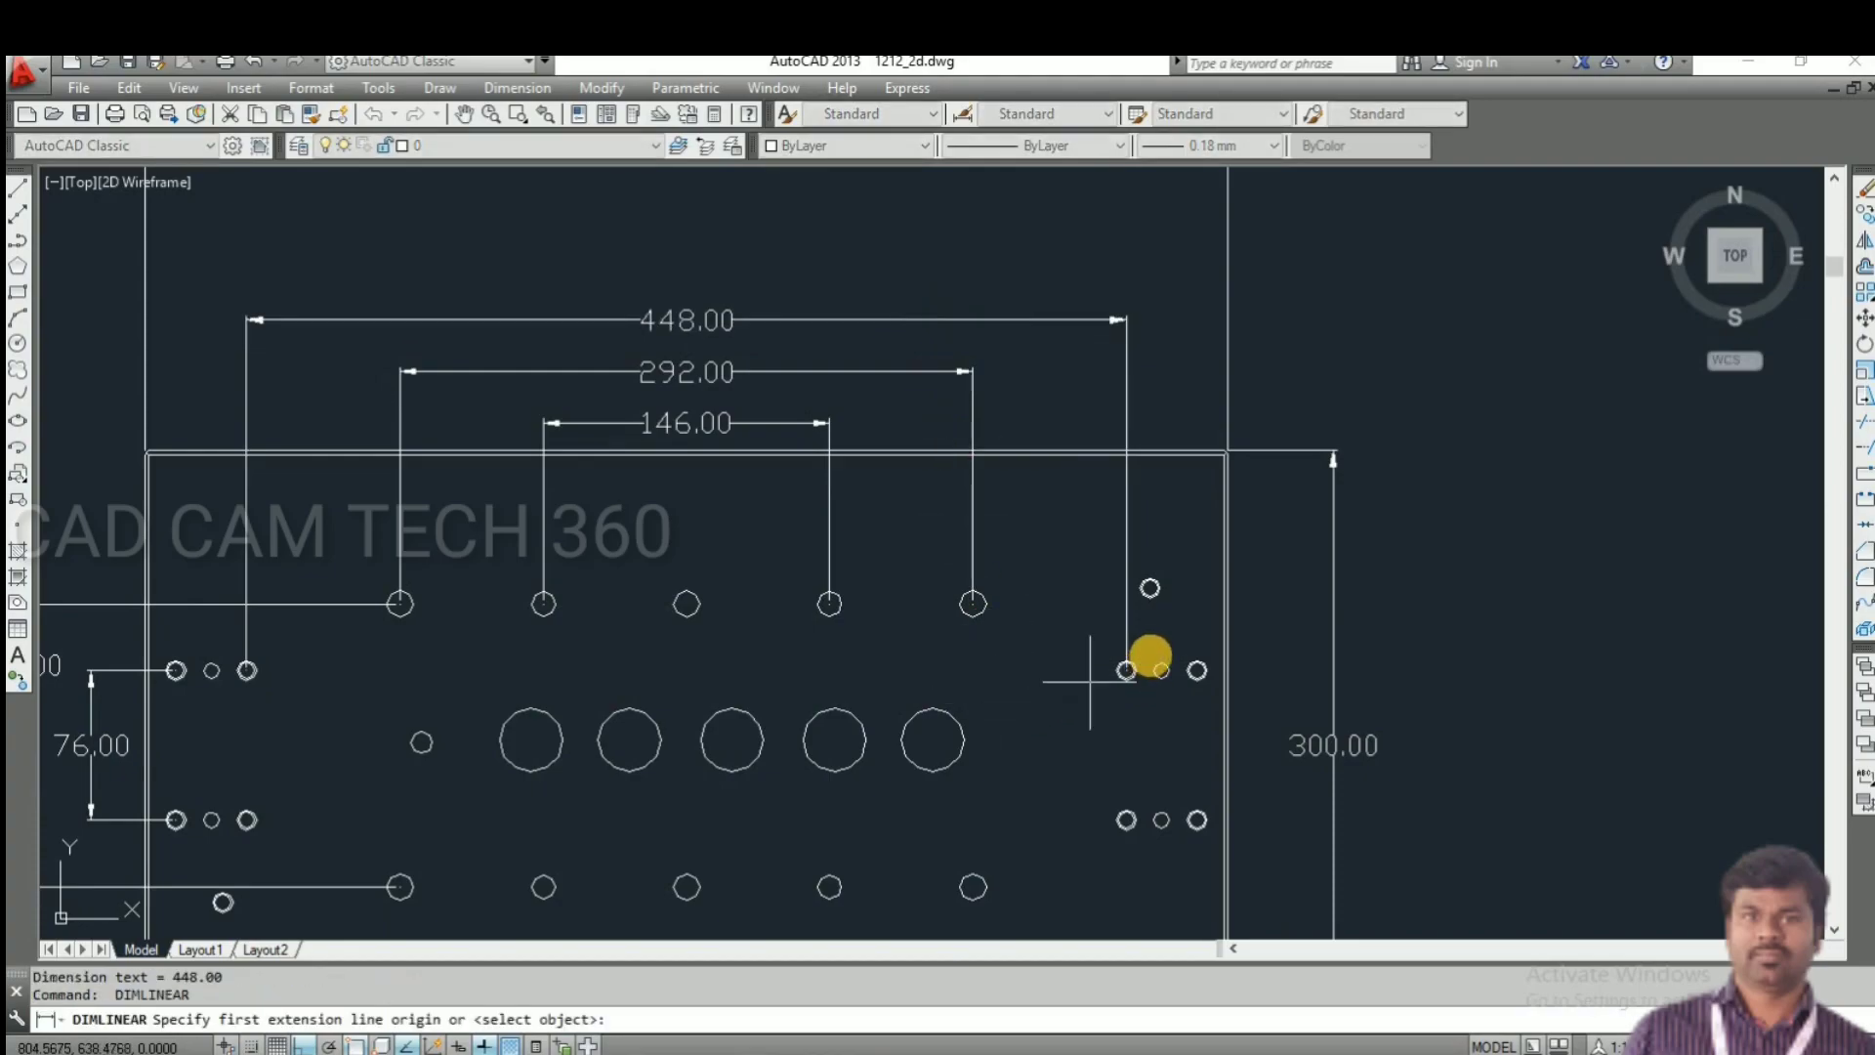
{"action": "scroll", "coordinate": [1152, 619], "scroll_direction": "up", "scroll_amount": 5}
{"action": "left_click", "coordinate": [1125, 479]}
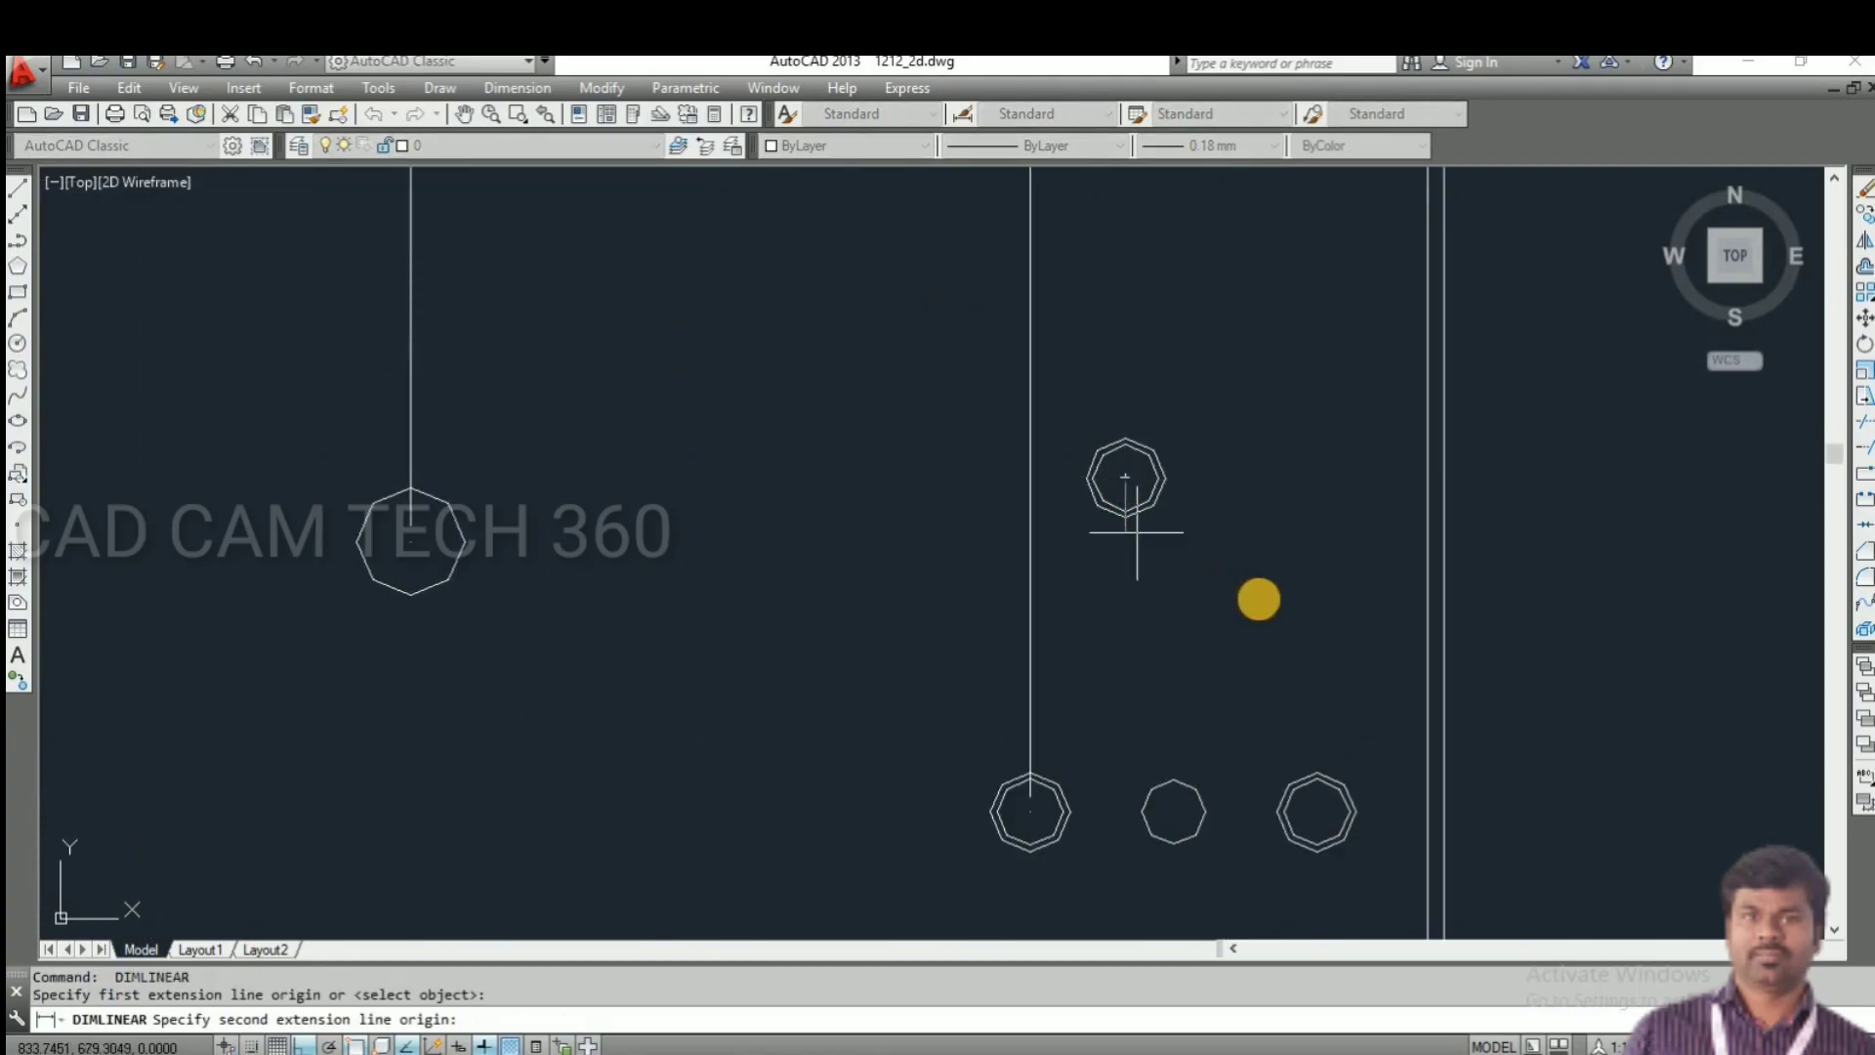
{"action": "scroll", "coordinate": [1130, 523], "scroll_direction": "down", "scroll_amount": 5}
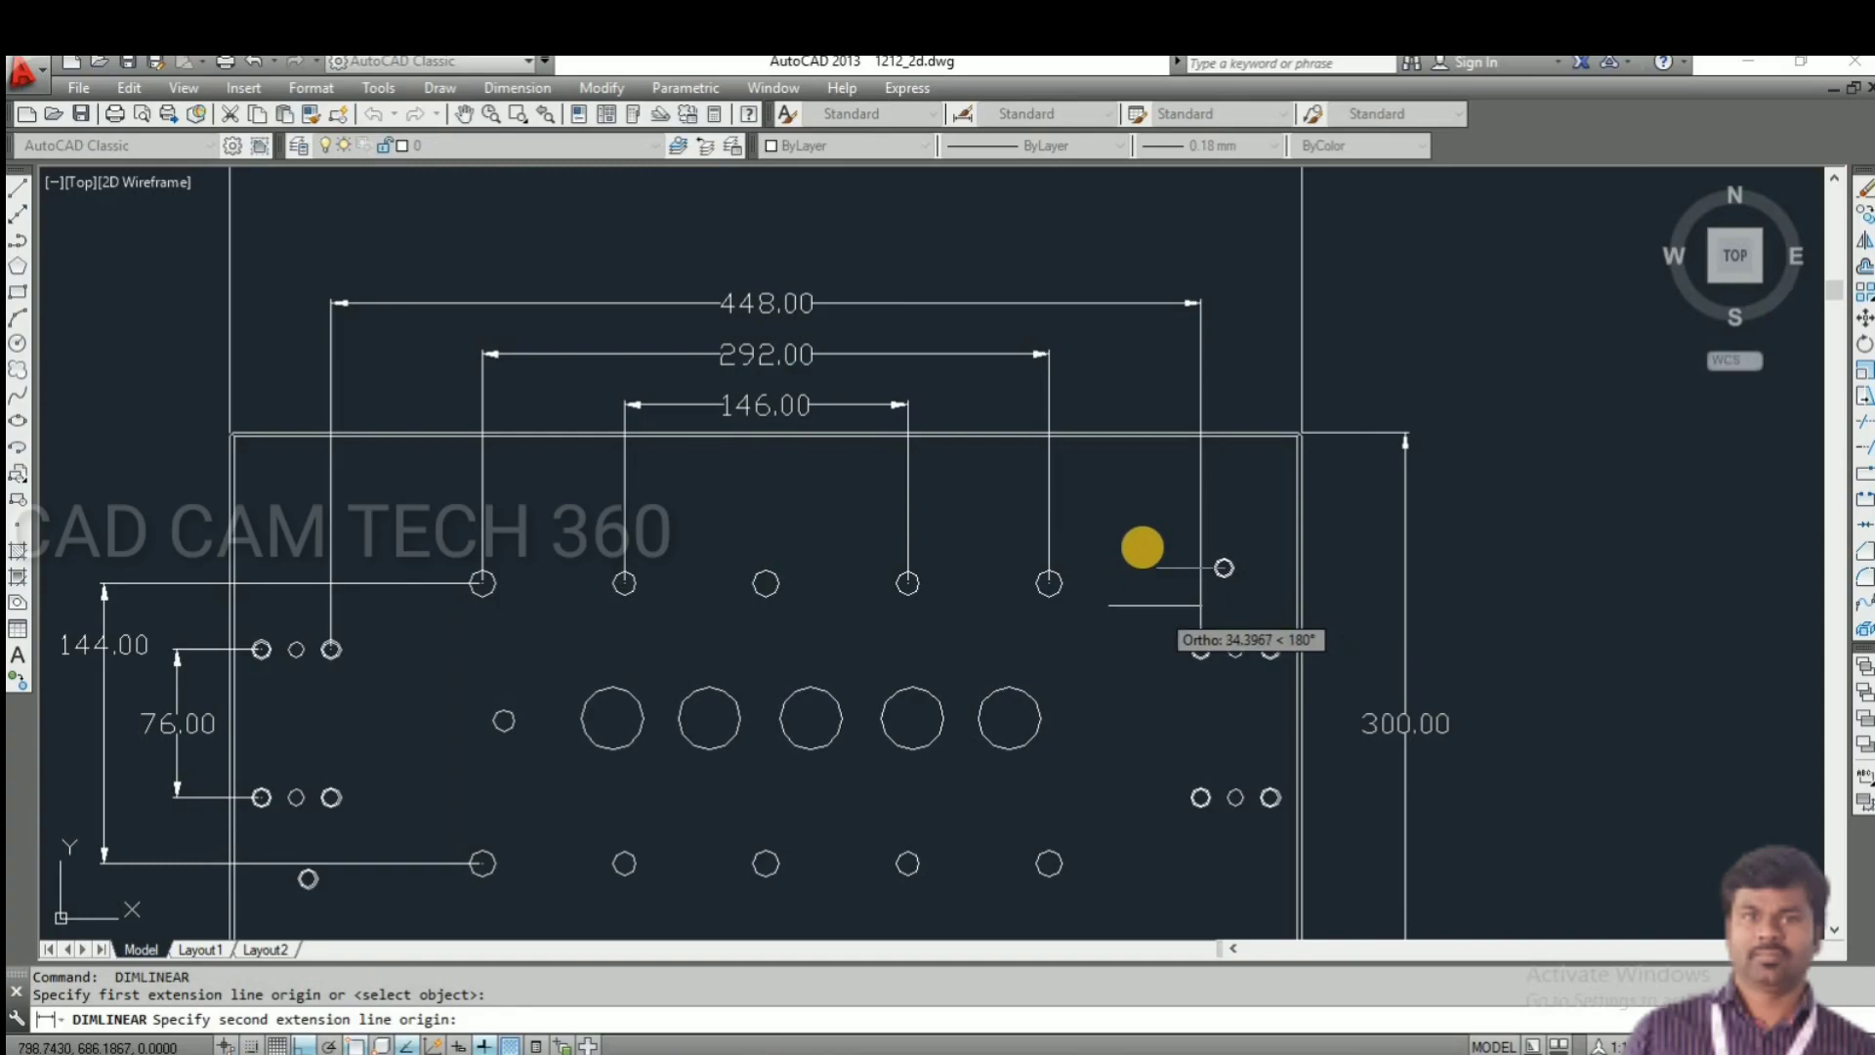
{"action": "scroll", "coordinate": [1139, 544], "scroll_direction": "down", "scroll_amount": 2}
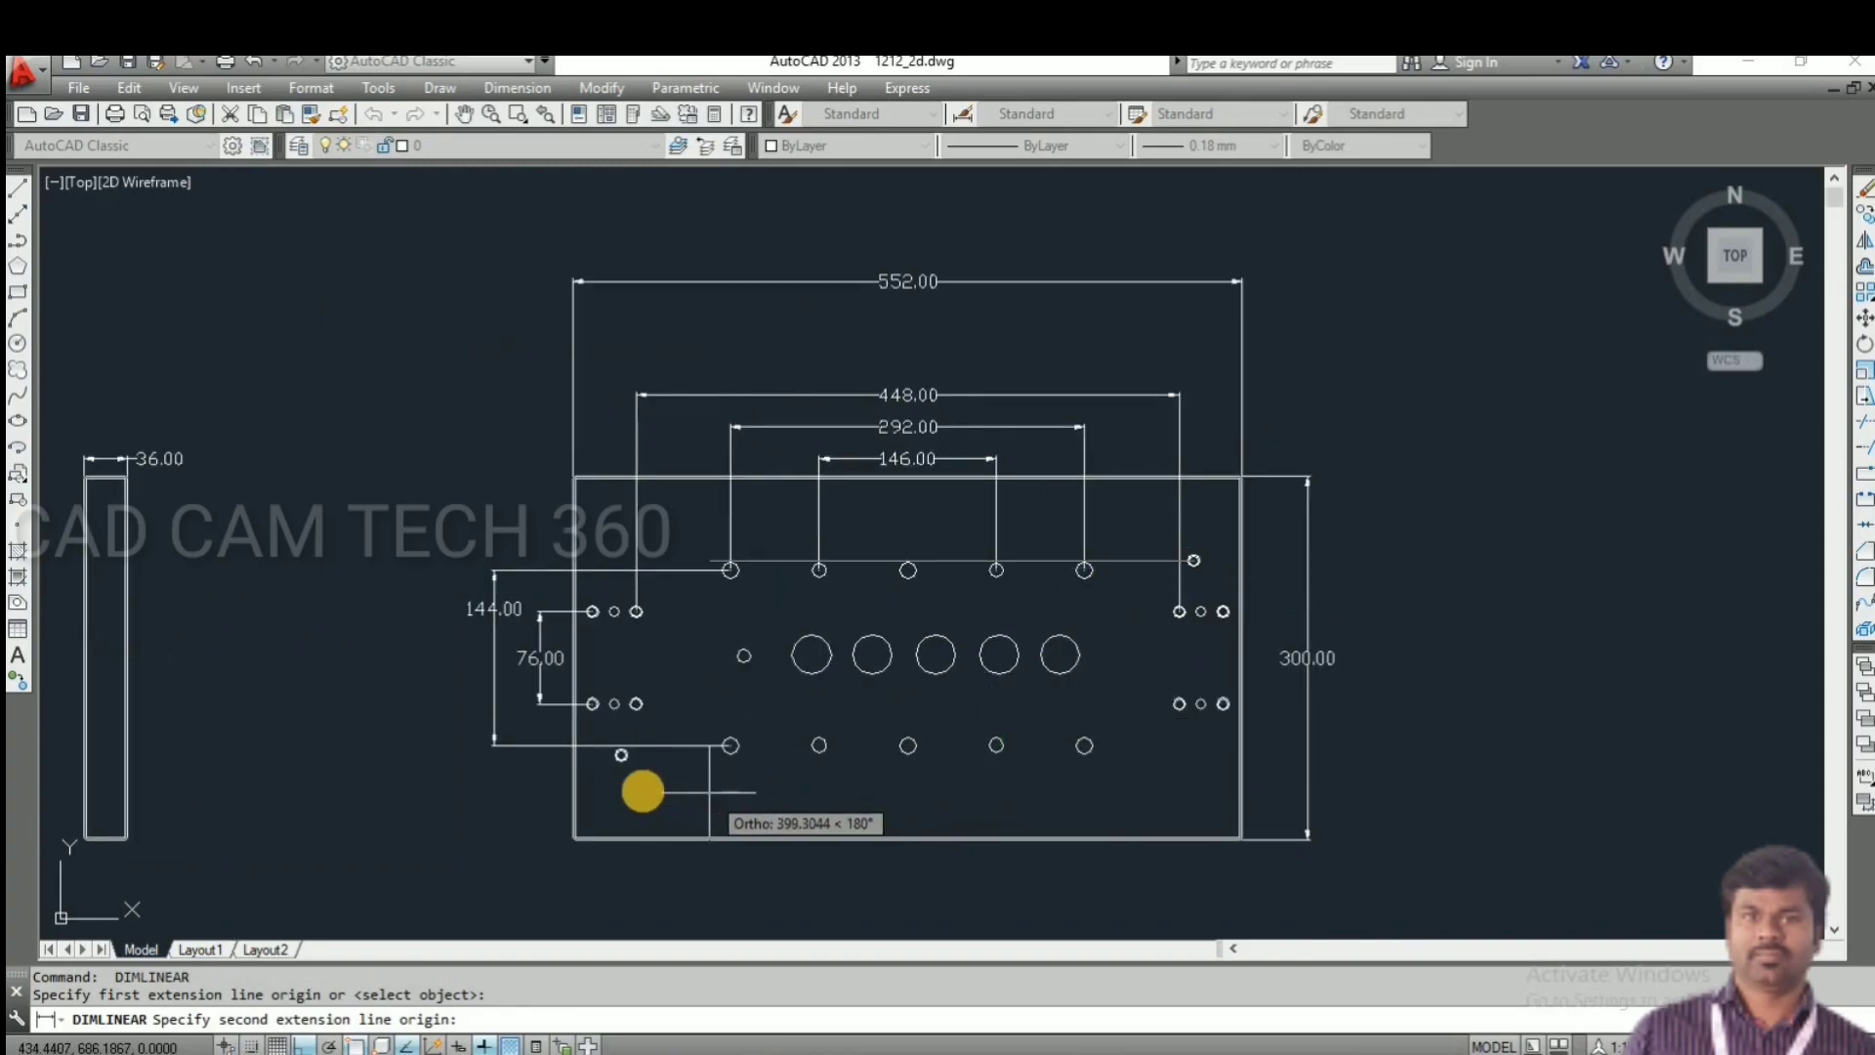
{"action": "scroll", "coordinate": [626, 768], "scroll_direction": "up", "scroll_amount": 7}
{"action": "left_click", "coordinate": [621, 756]}
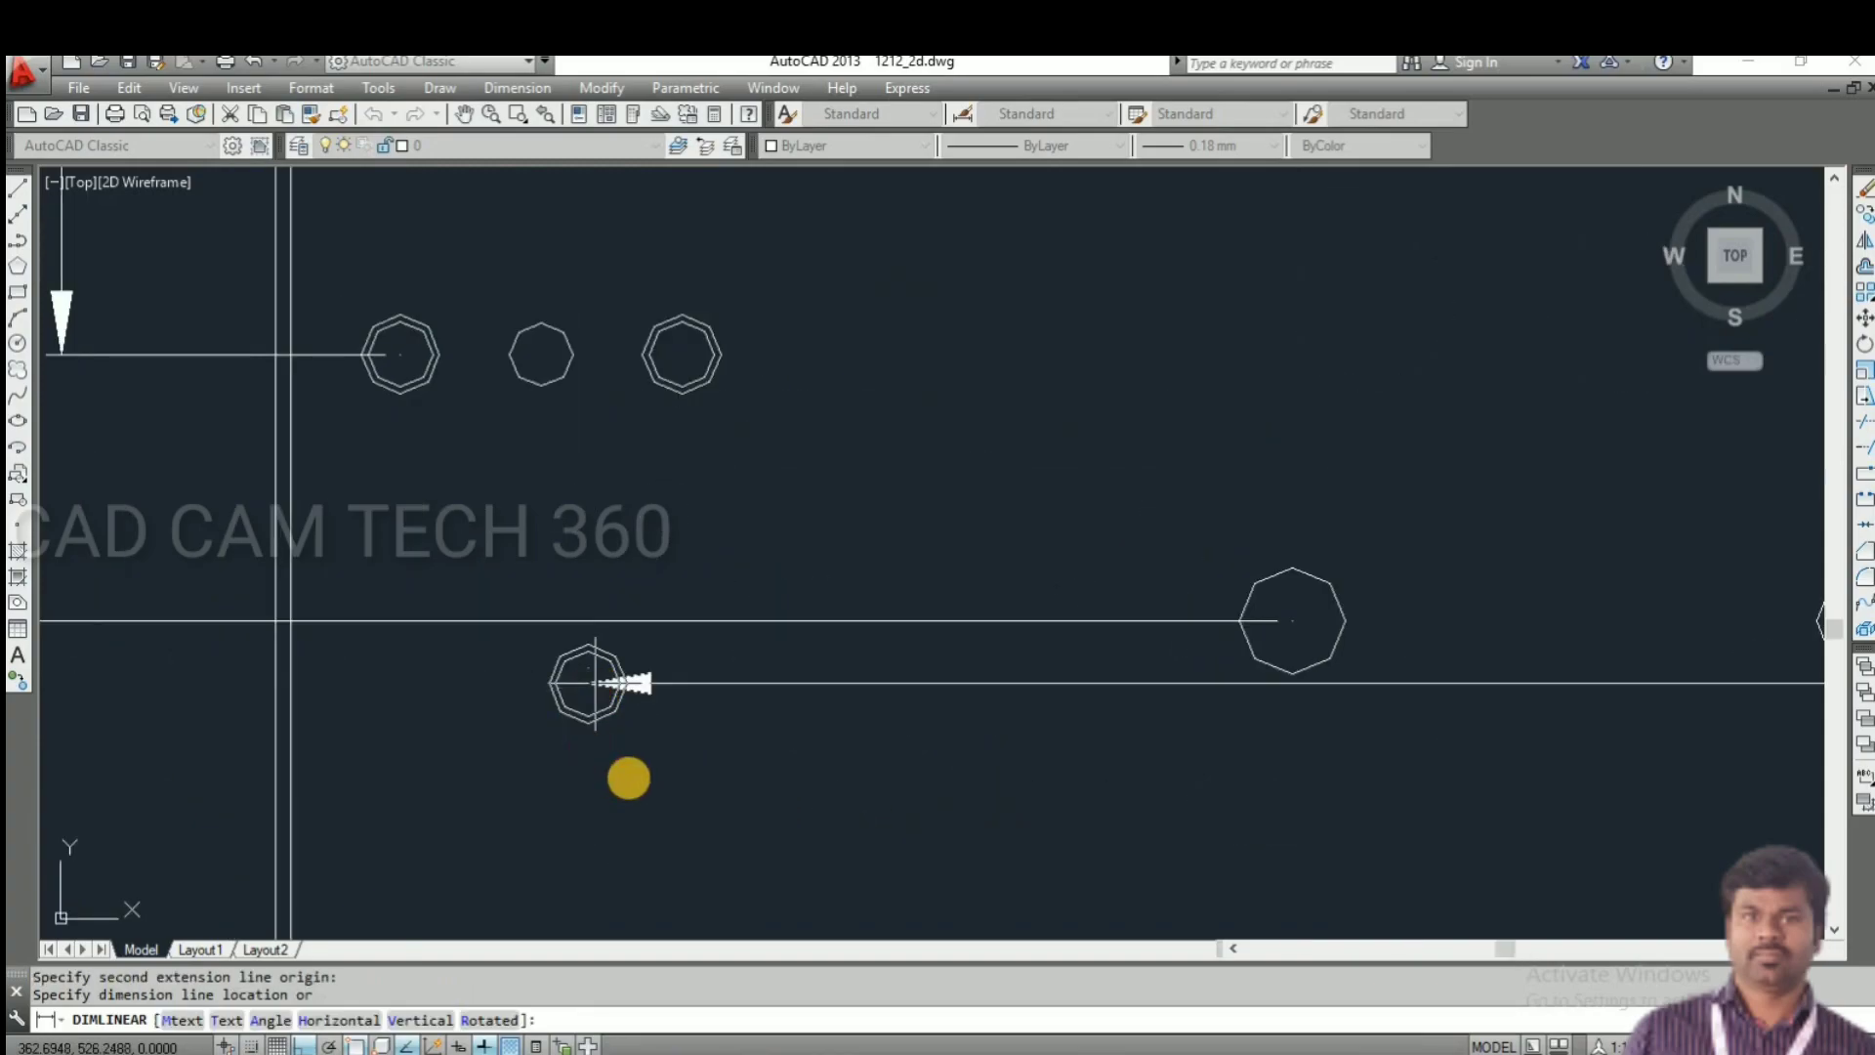
{"action": "scroll", "coordinate": [745, 481], "scroll_direction": "down", "scroll_amount": 6}
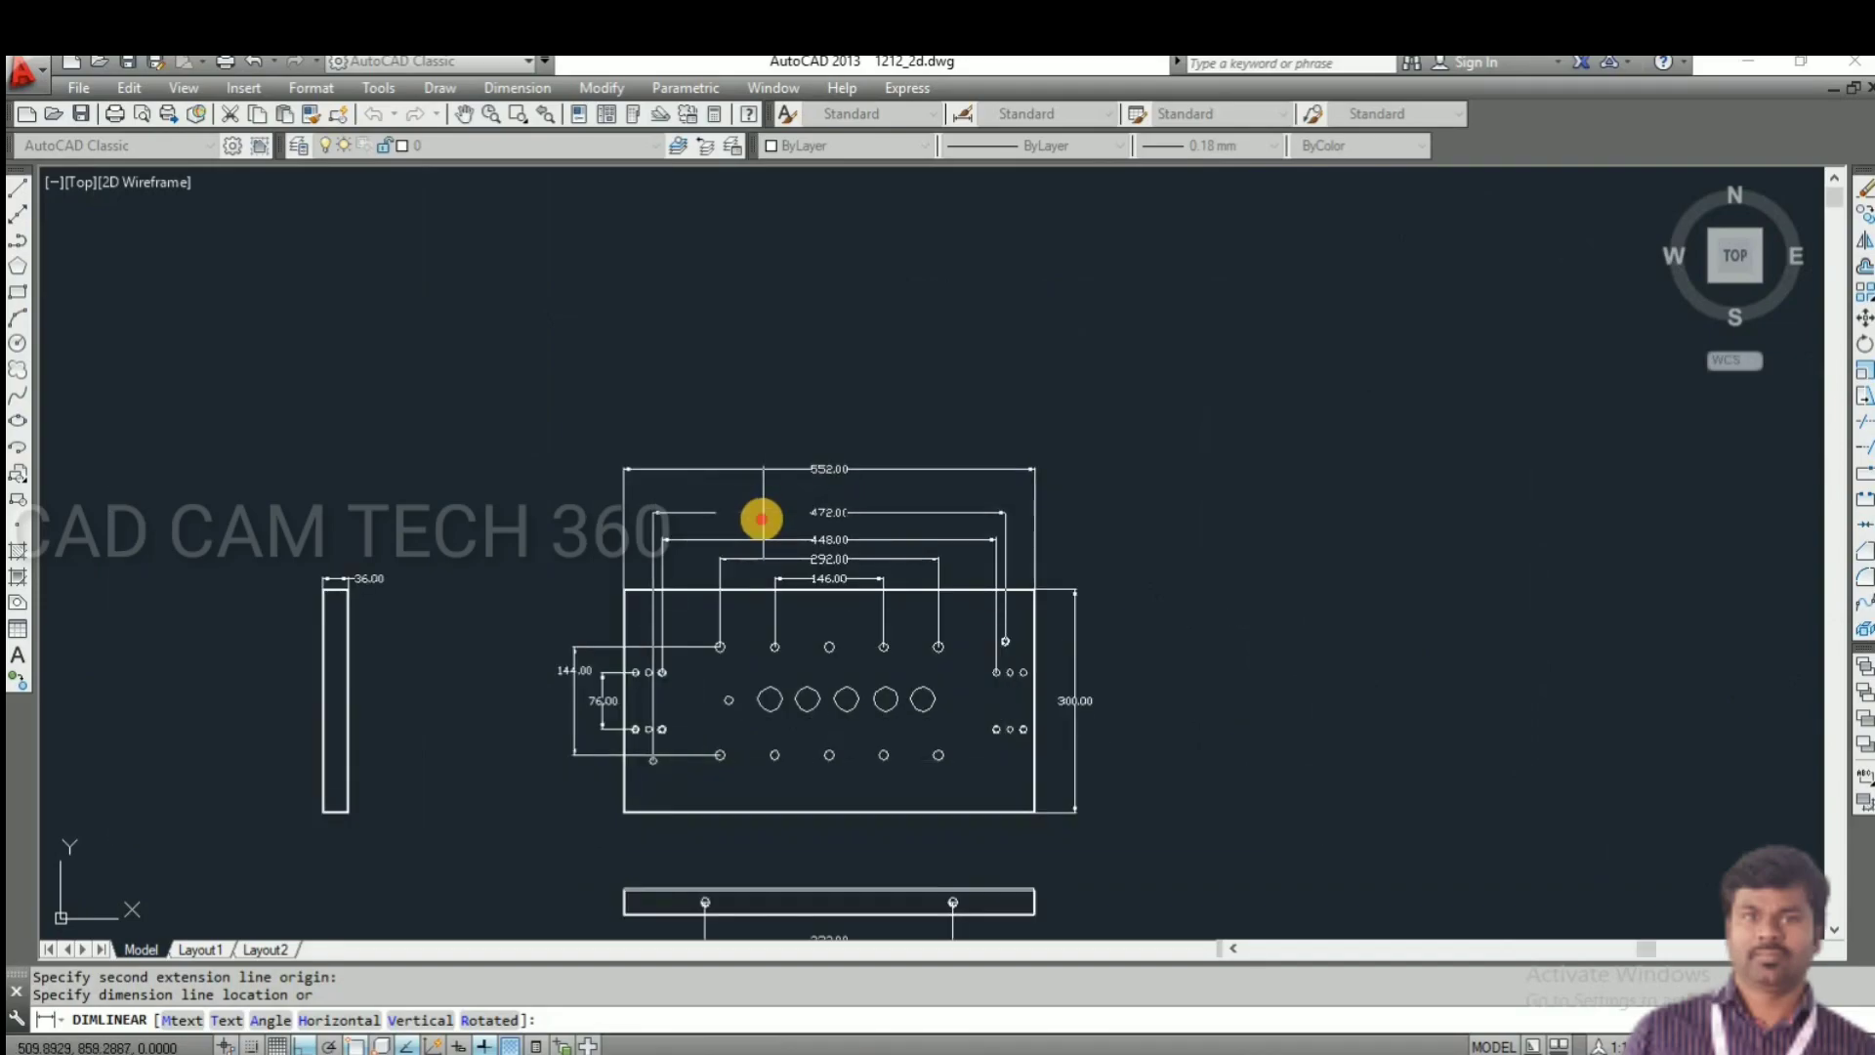
{"action": "left_click", "coordinate": [761, 518]}
{"action": "key", "text": "Return"}
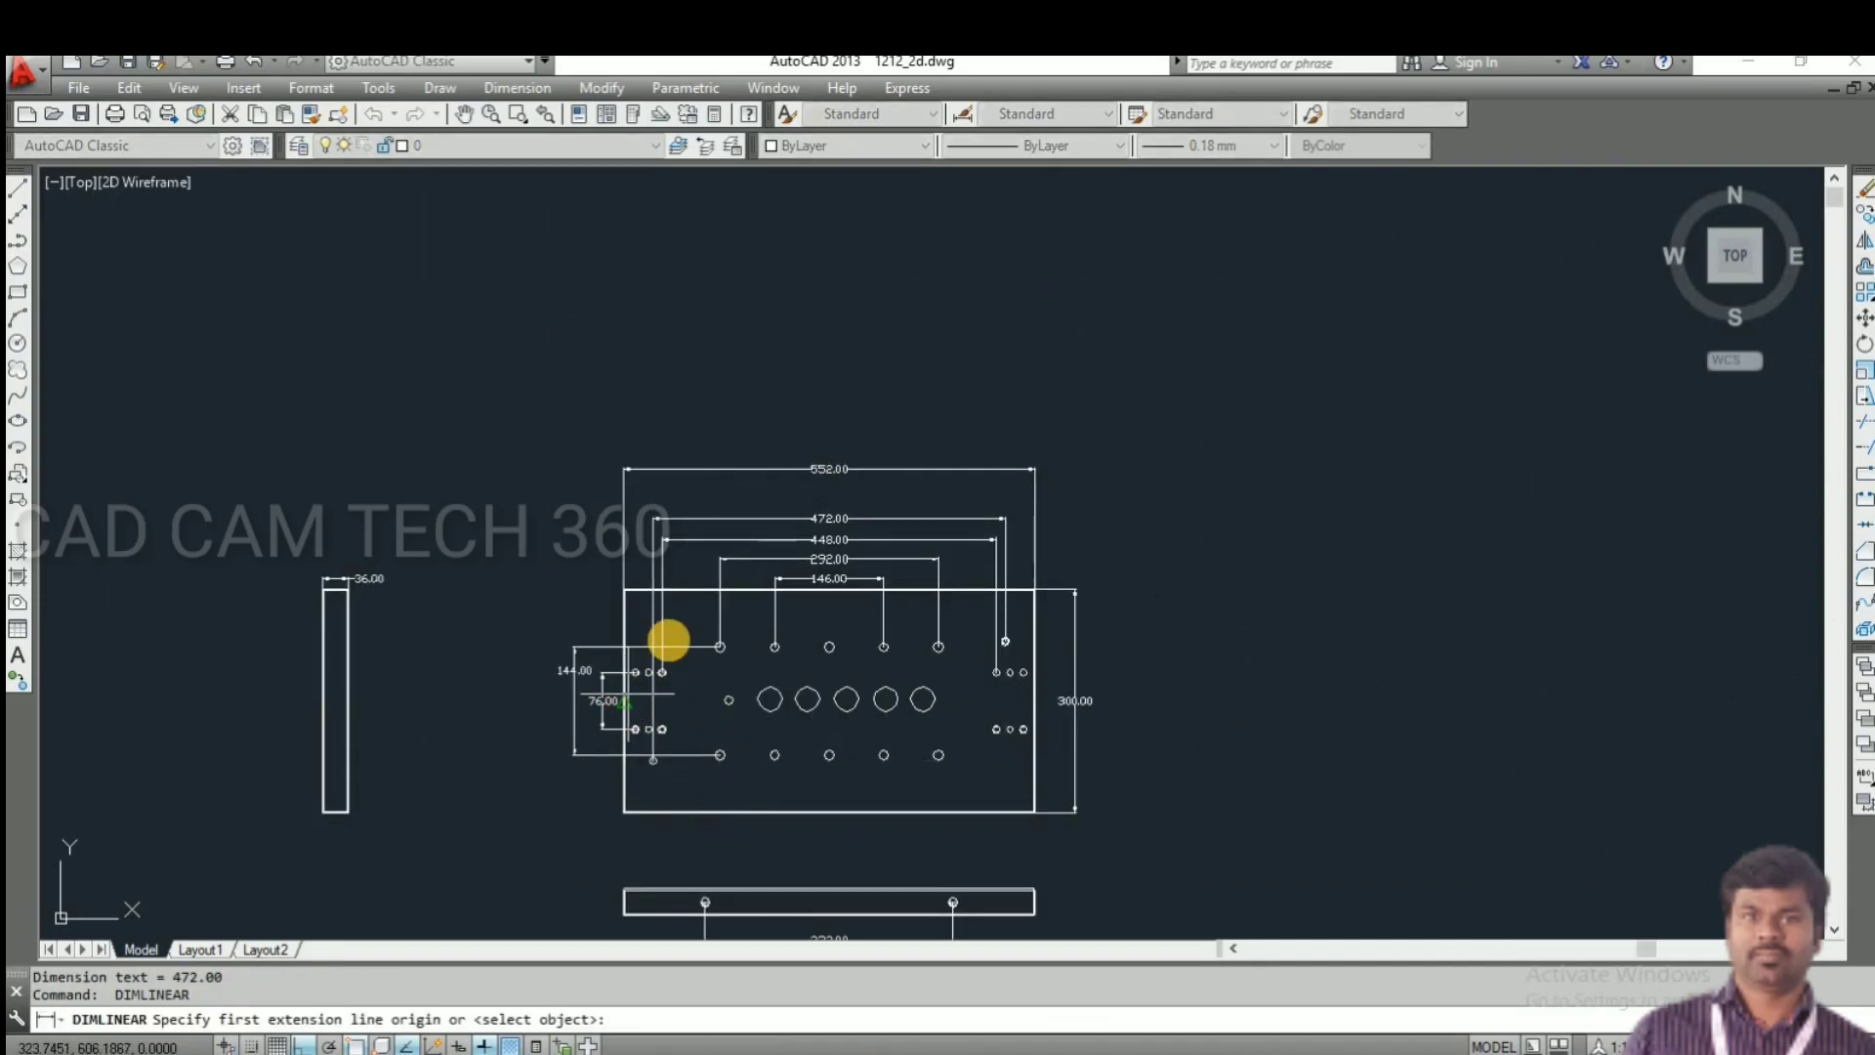
{"action": "scroll", "coordinate": [641, 684], "scroll_direction": "up", "scroll_amount": 7}
{"action": "left_click", "coordinate": [618, 705]}
{"action": "scroll", "coordinate": [648, 744], "scroll_direction": "down", "scroll_amount": 4}
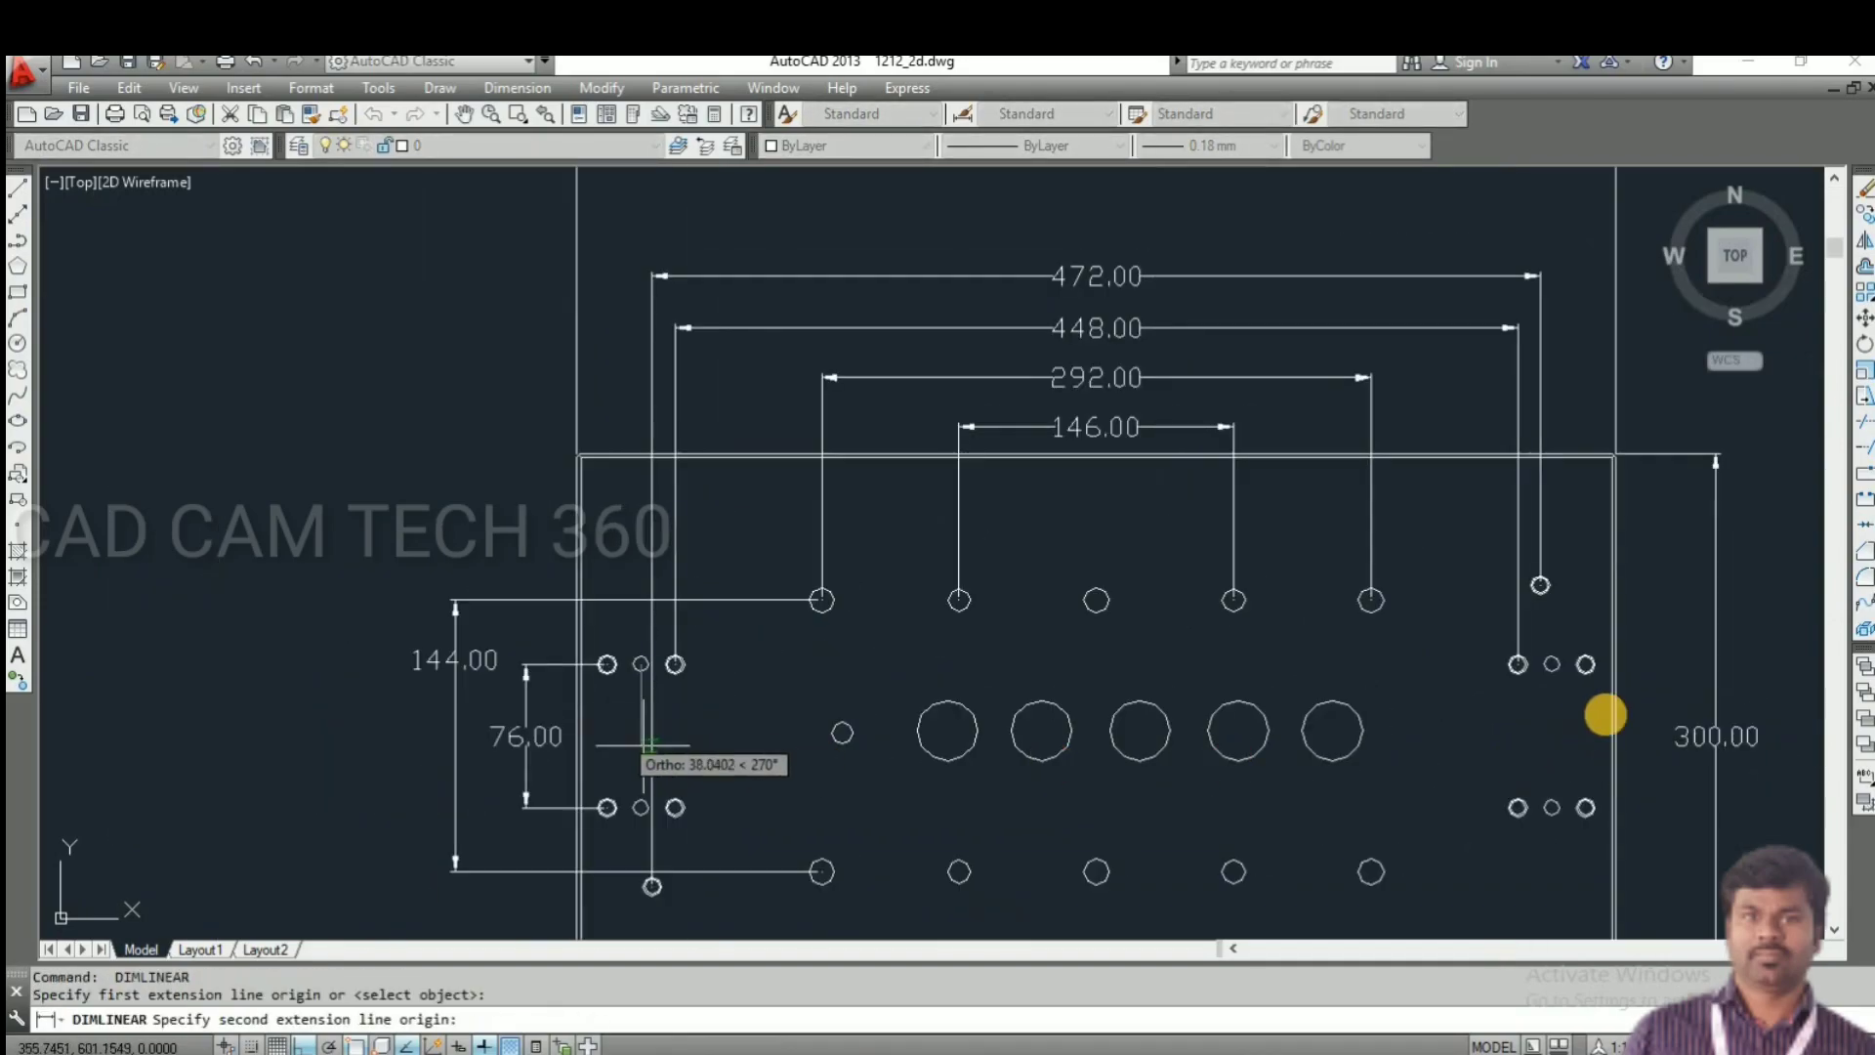
{"action": "scroll", "coordinate": [1523, 654], "scroll_direction": "up", "scroll_amount": 3}
{"action": "left_click", "coordinate": [1518, 640]}
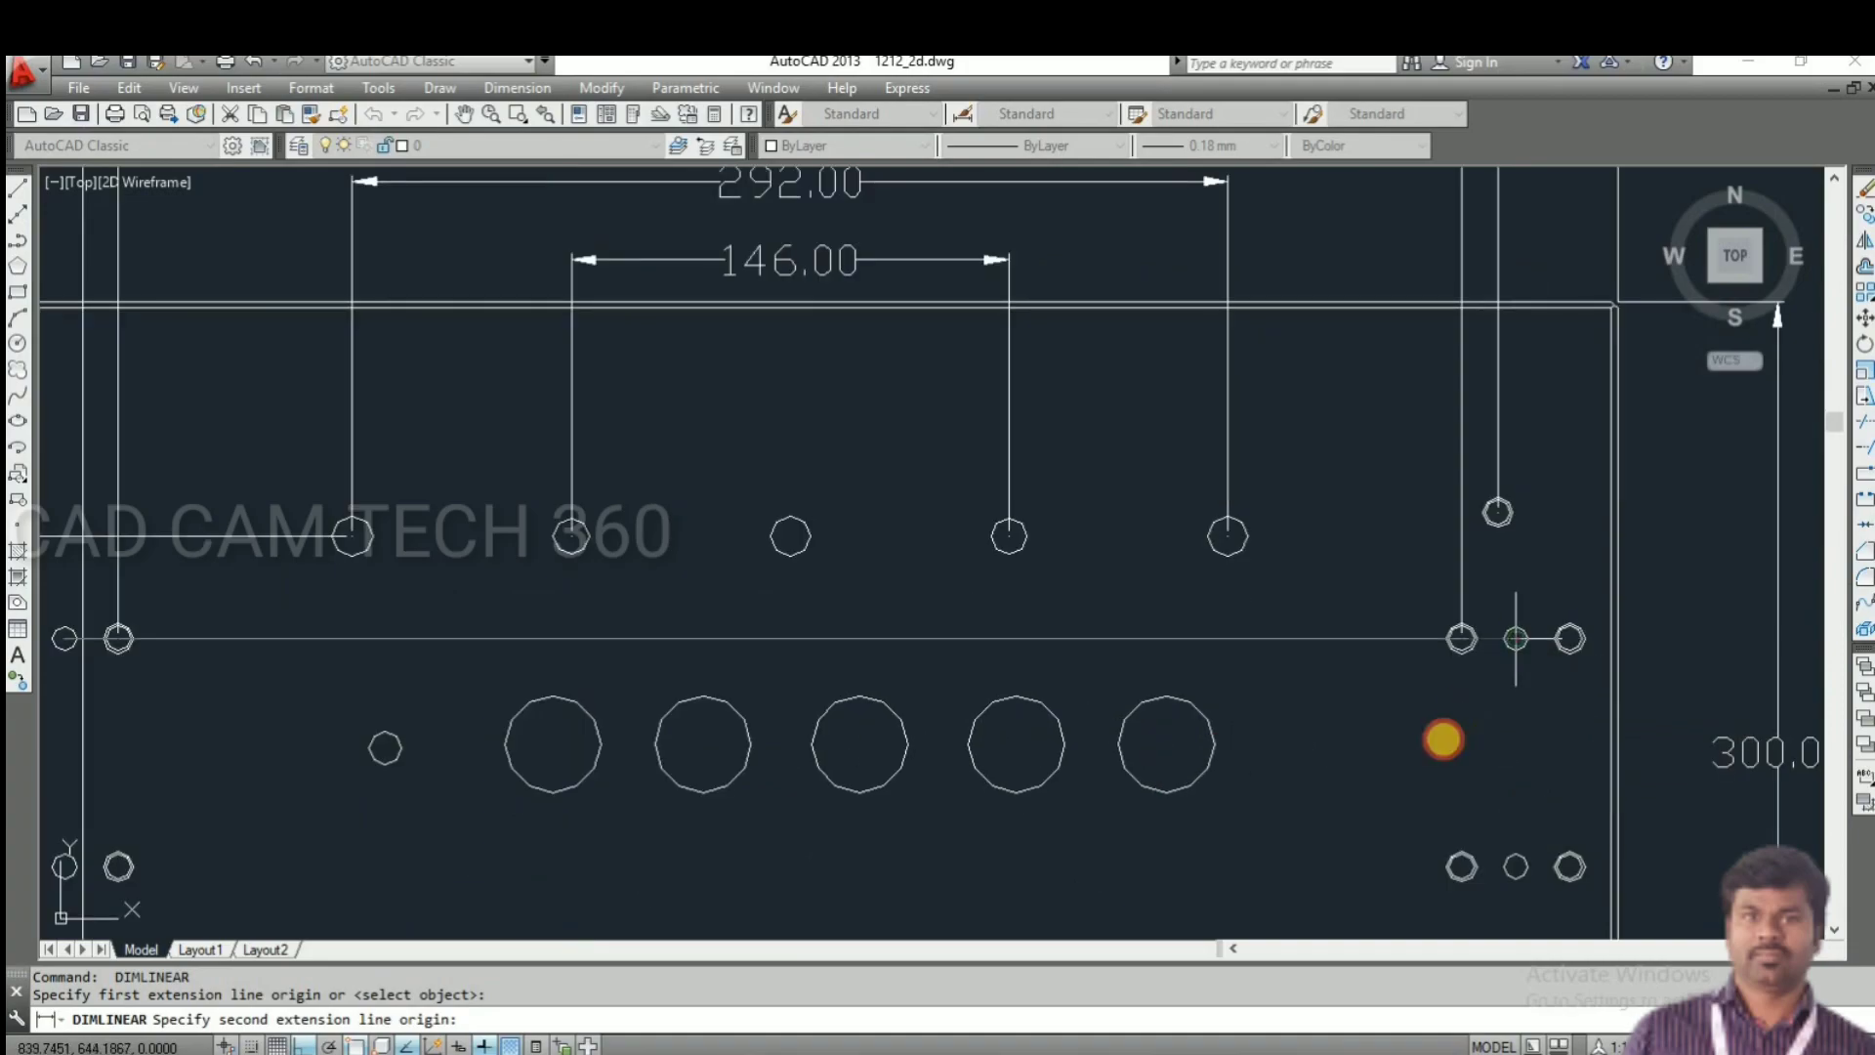
{"action": "scroll", "coordinate": [1445, 736], "scroll_direction": "down", "scroll_amount": 2}
{"action": "left_click", "coordinate": [1320, 255]}
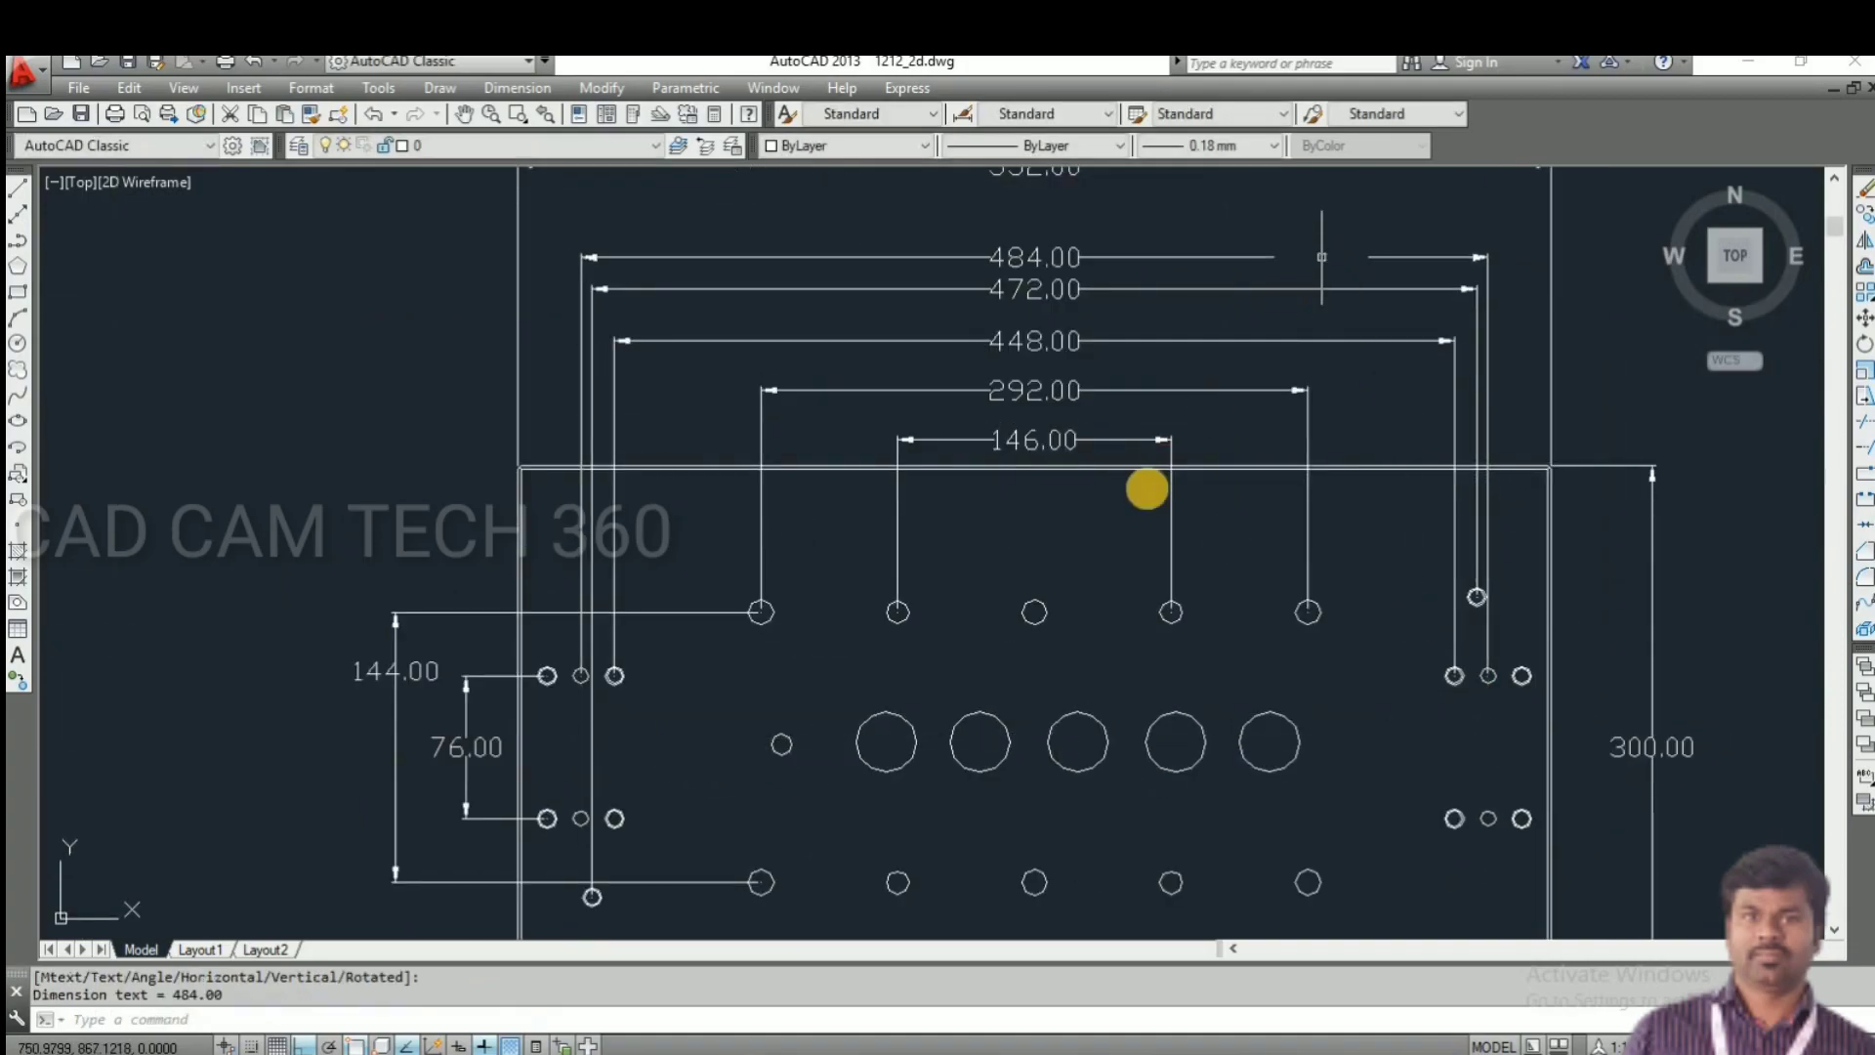
- Dimension the outermost holes at 520.00, placed just below the 552.00 overall dimension
{"action": "key", "text": "Return"}
{"action": "scroll", "coordinate": [591, 696], "scroll_direction": "up", "scroll_amount": 5}
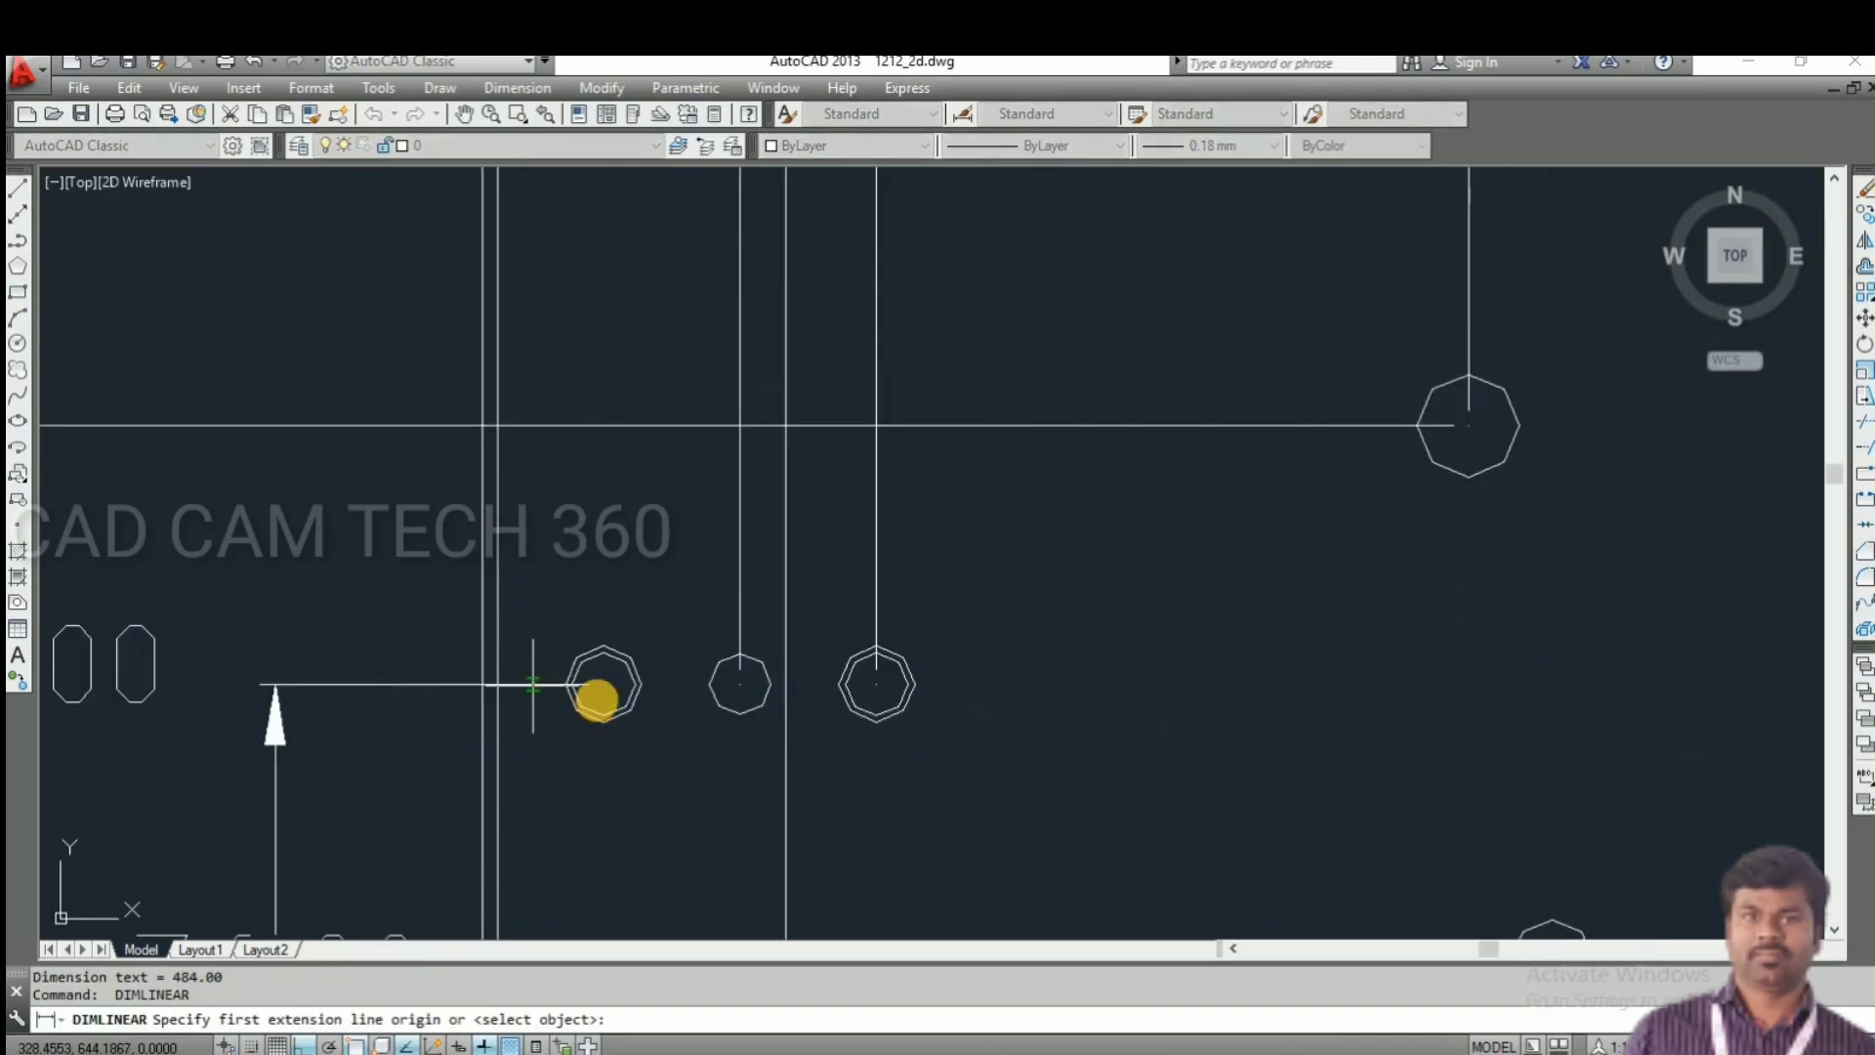
{"action": "left_click", "coordinate": [602, 681]}
{"action": "scroll", "coordinate": [494, 679], "scroll_direction": "down", "scroll_amount": 5}
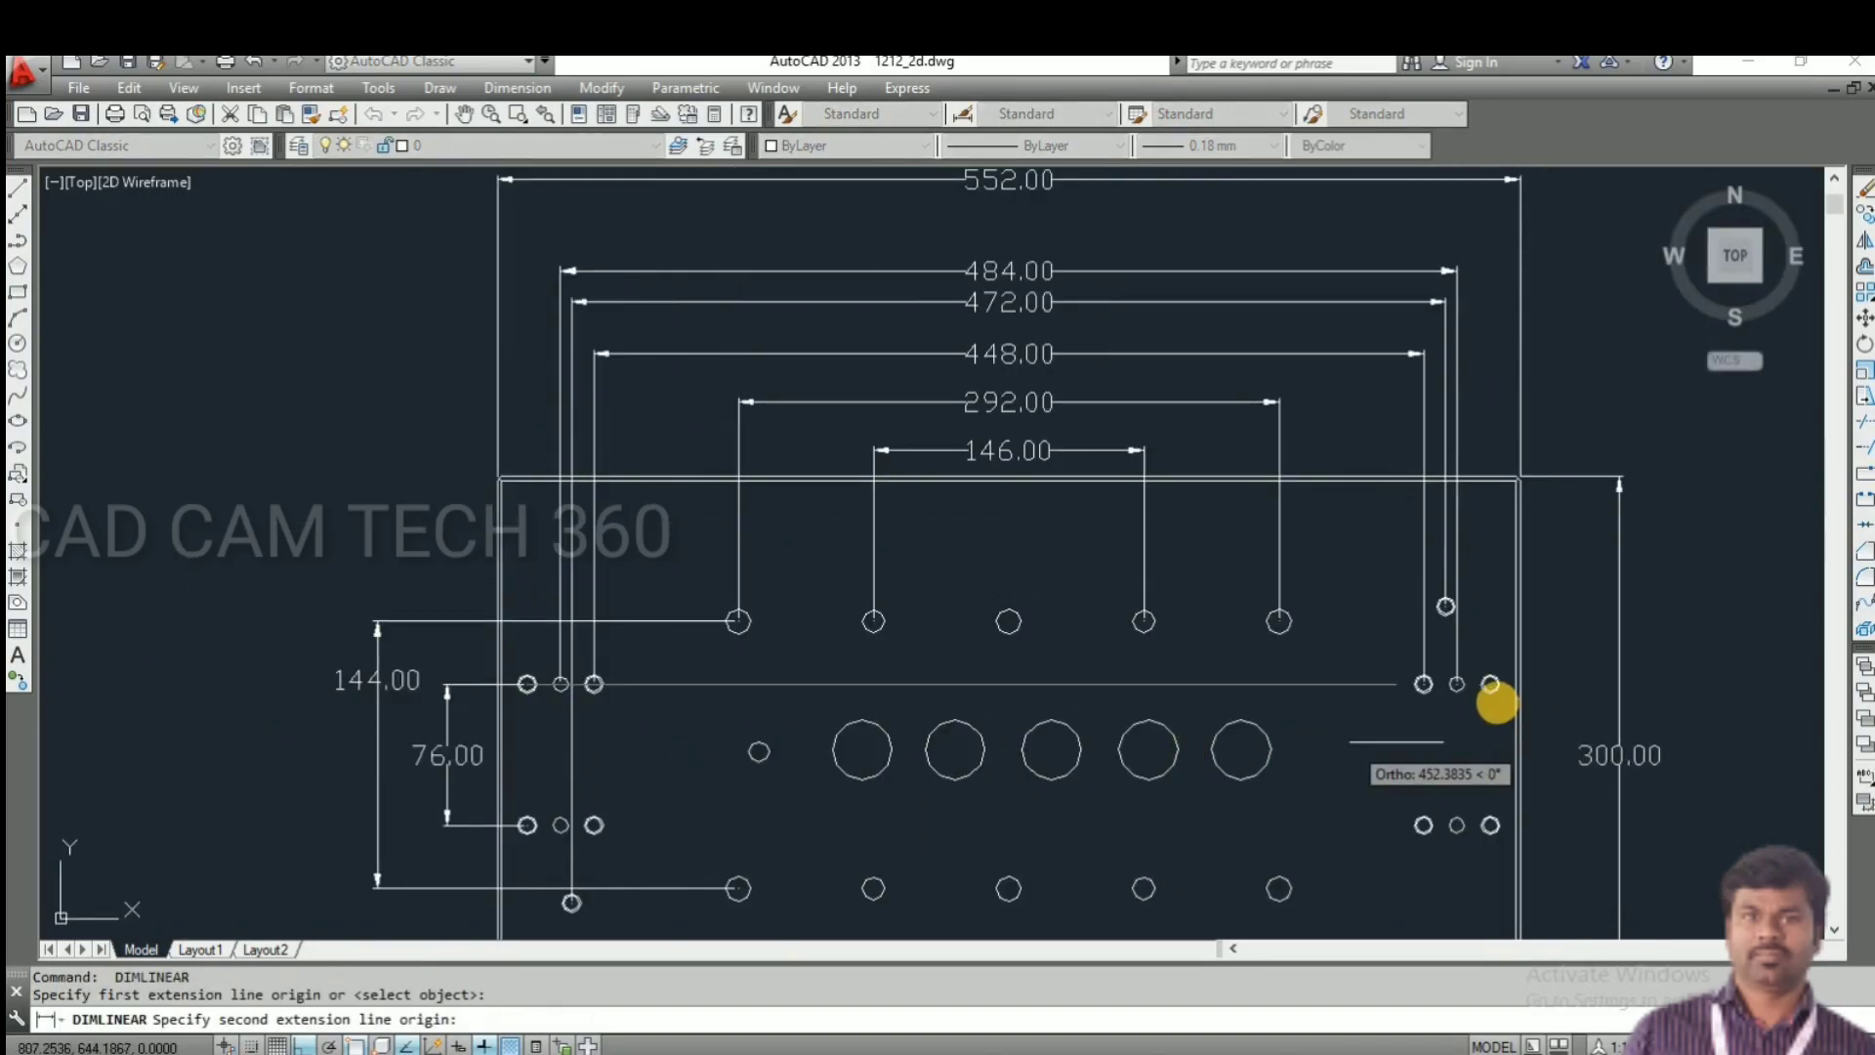
{"action": "scroll", "coordinate": [1495, 703], "scroll_direction": "up", "scroll_amount": 5}
{"action": "left_click", "coordinate": [1446, 617]}
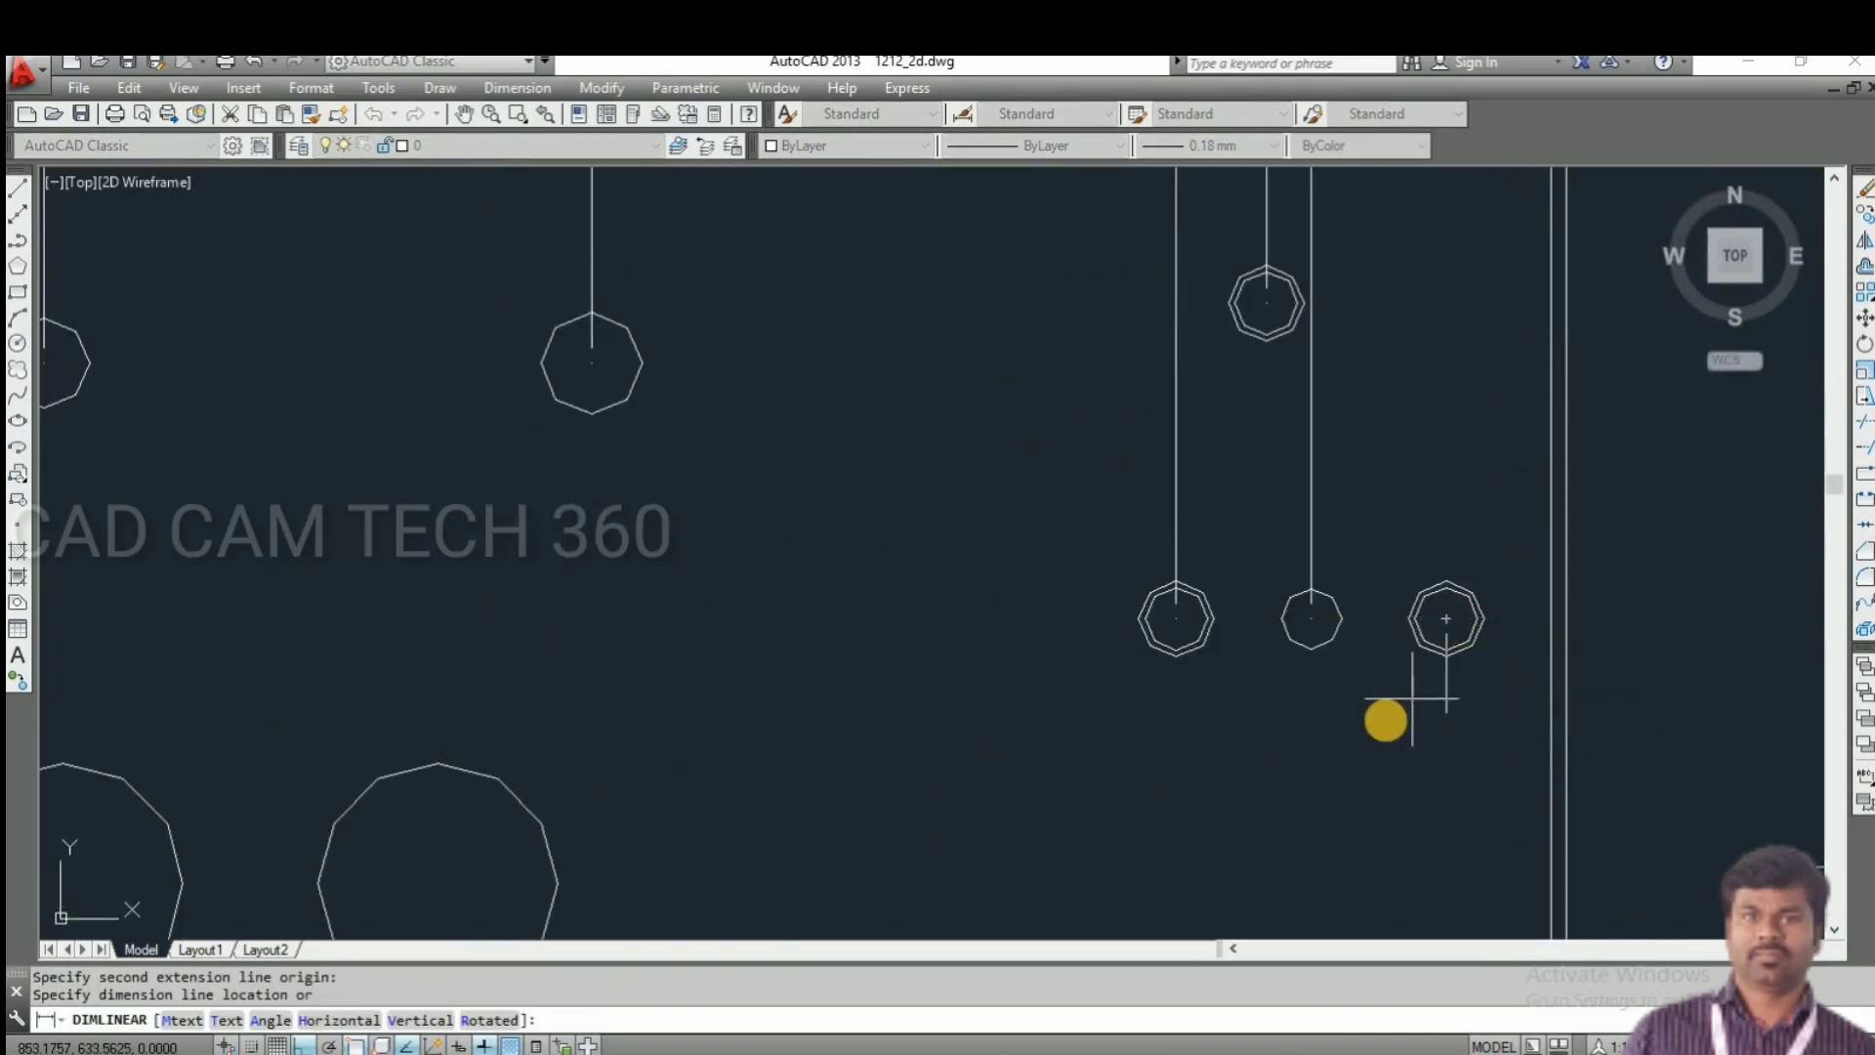
{"action": "scroll", "coordinate": [1387, 713], "scroll_direction": "down", "scroll_amount": 5}
{"action": "left_click", "coordinate": [1181, 408]}
{"action": "scroll", "coordinate": [1184, 407], "scroll_direction": "up", "scroll_amount": 4}
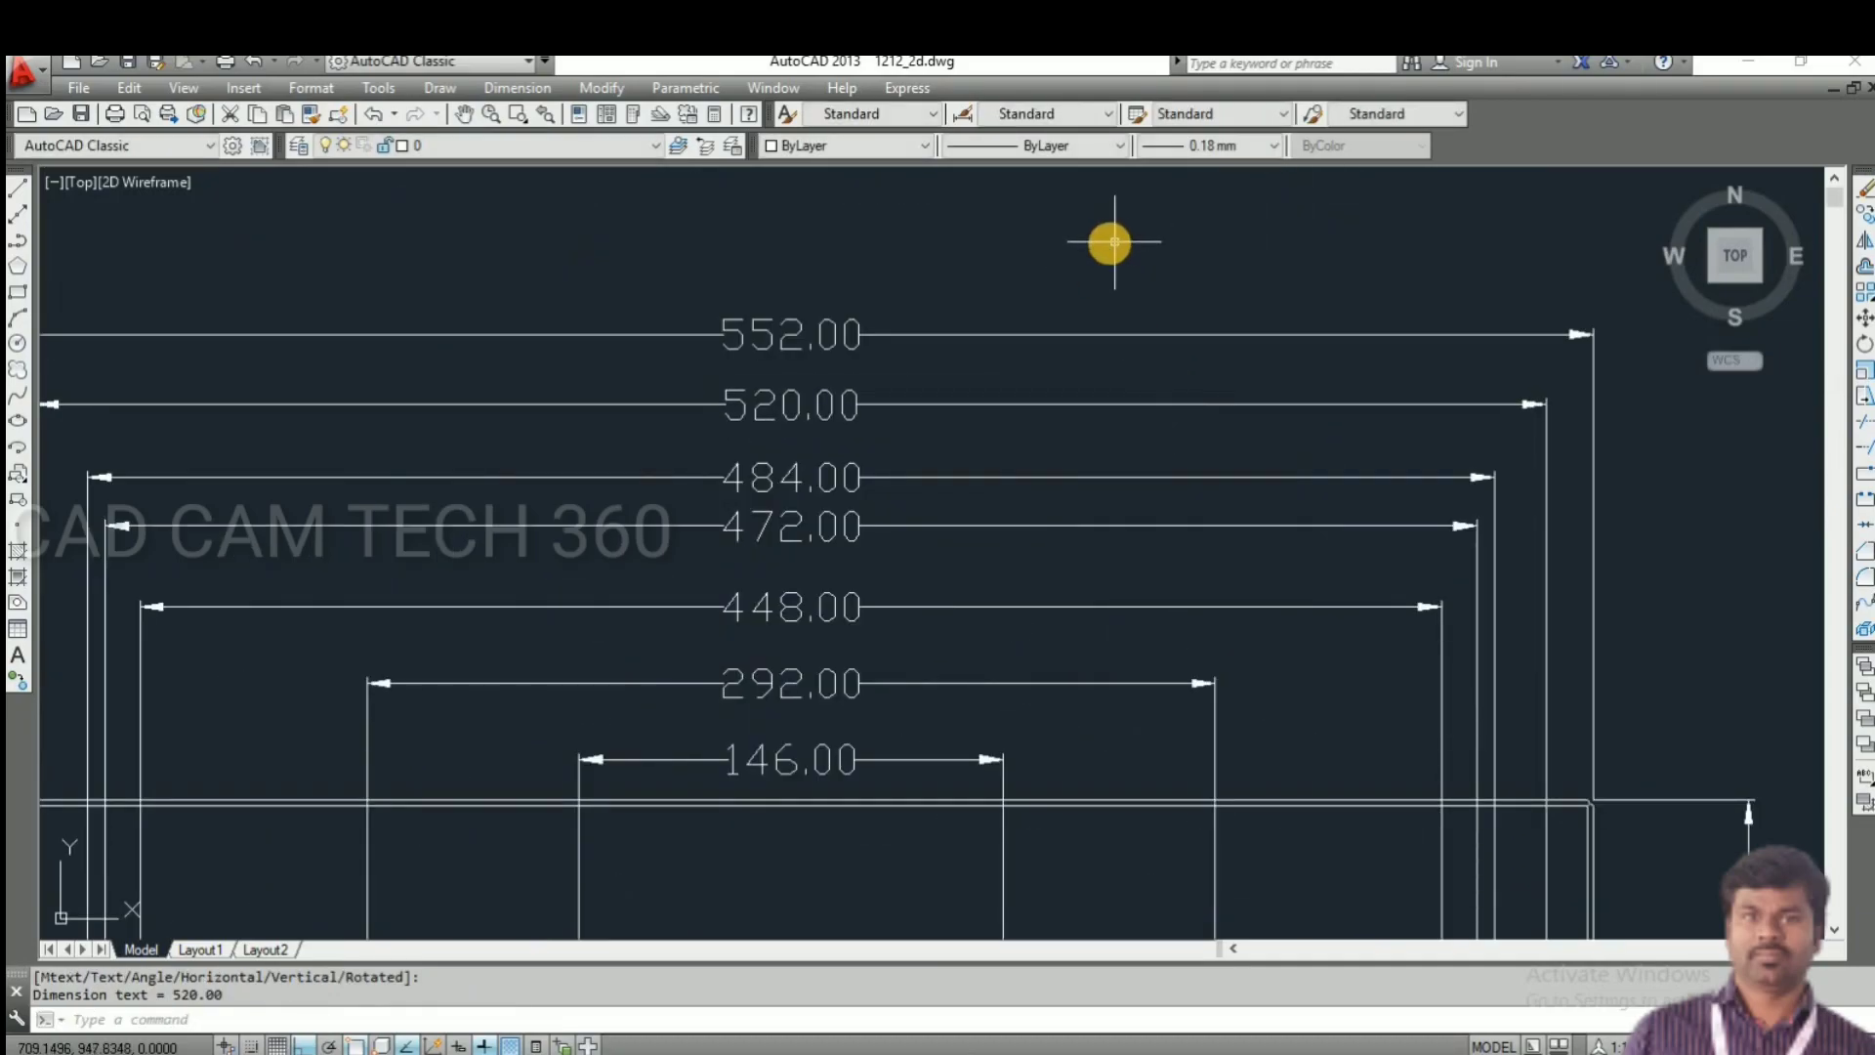
{"action": "scroll", "coordinate": [1113, 241], "scroll_direction": "down", "scroll_amount": 6}
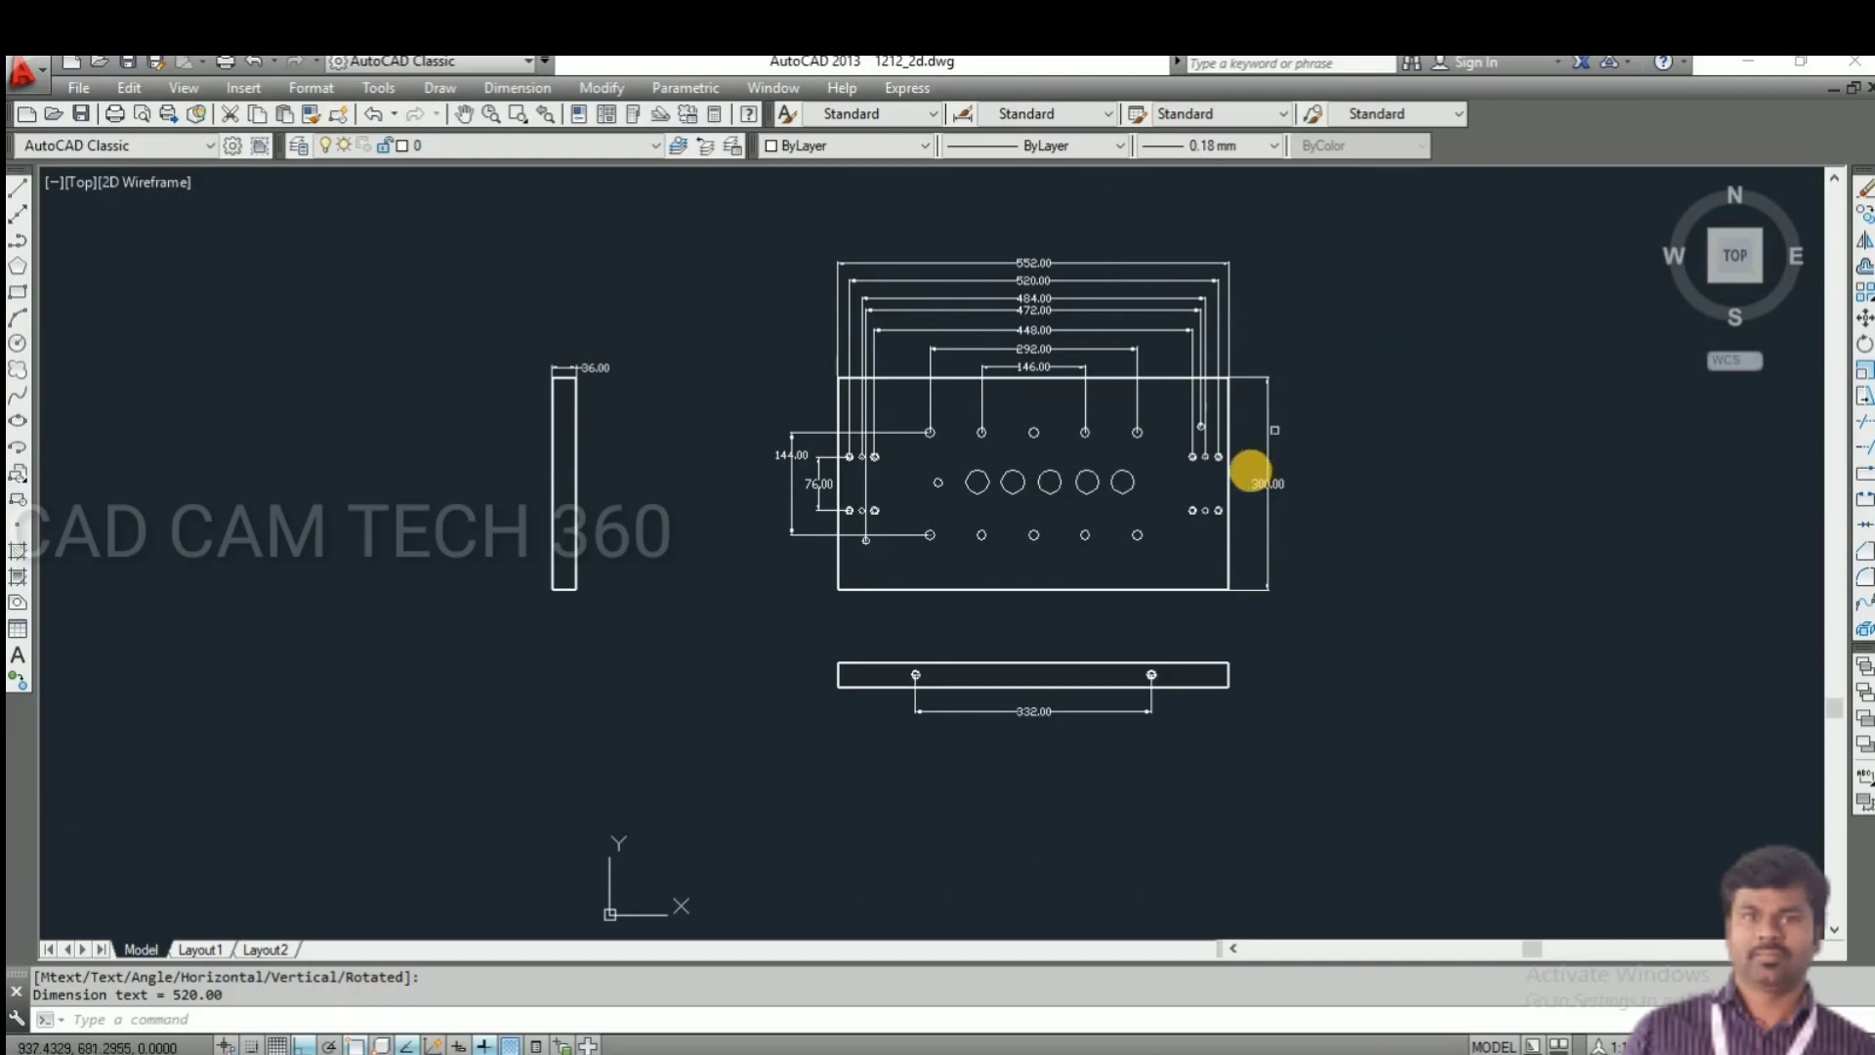
{"action": "scroll", "coordinate": [1030, 497], "scroll_direction": "up", "scroll_amount": 4}
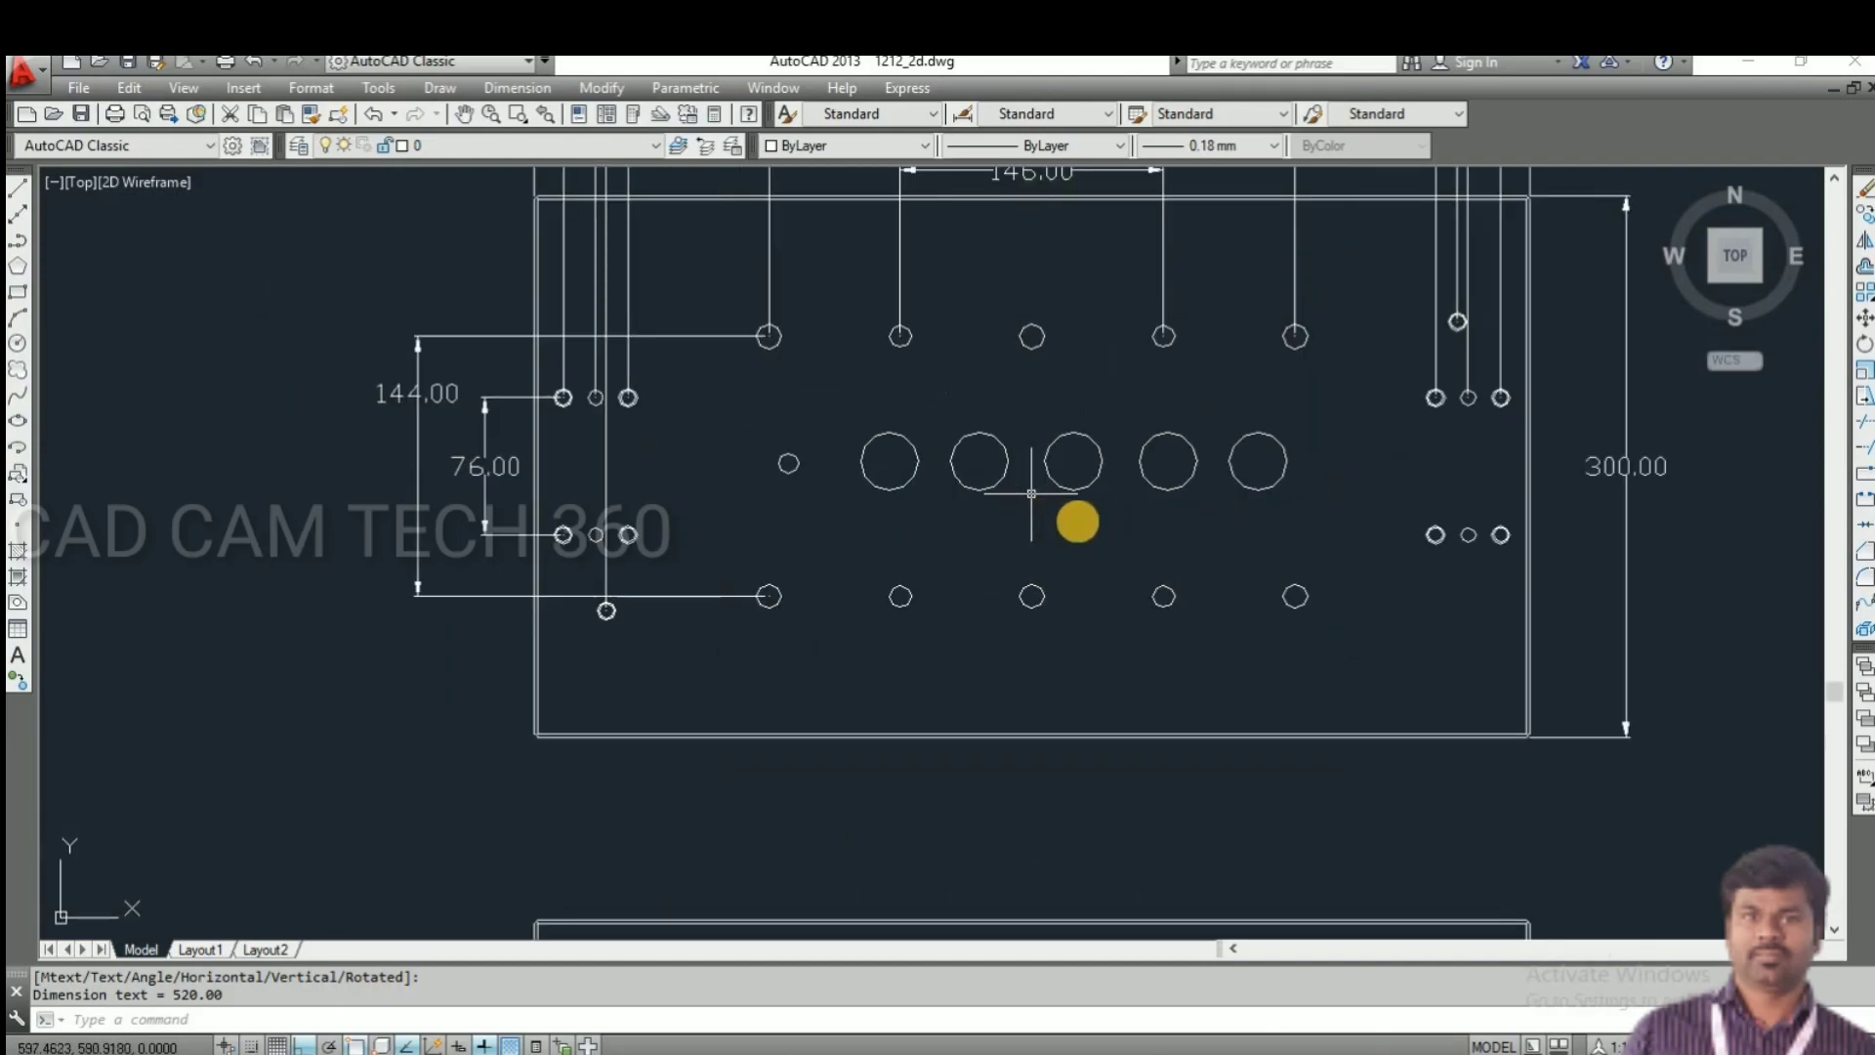
{"action": "left_click", "coordinate": [506, 88]}
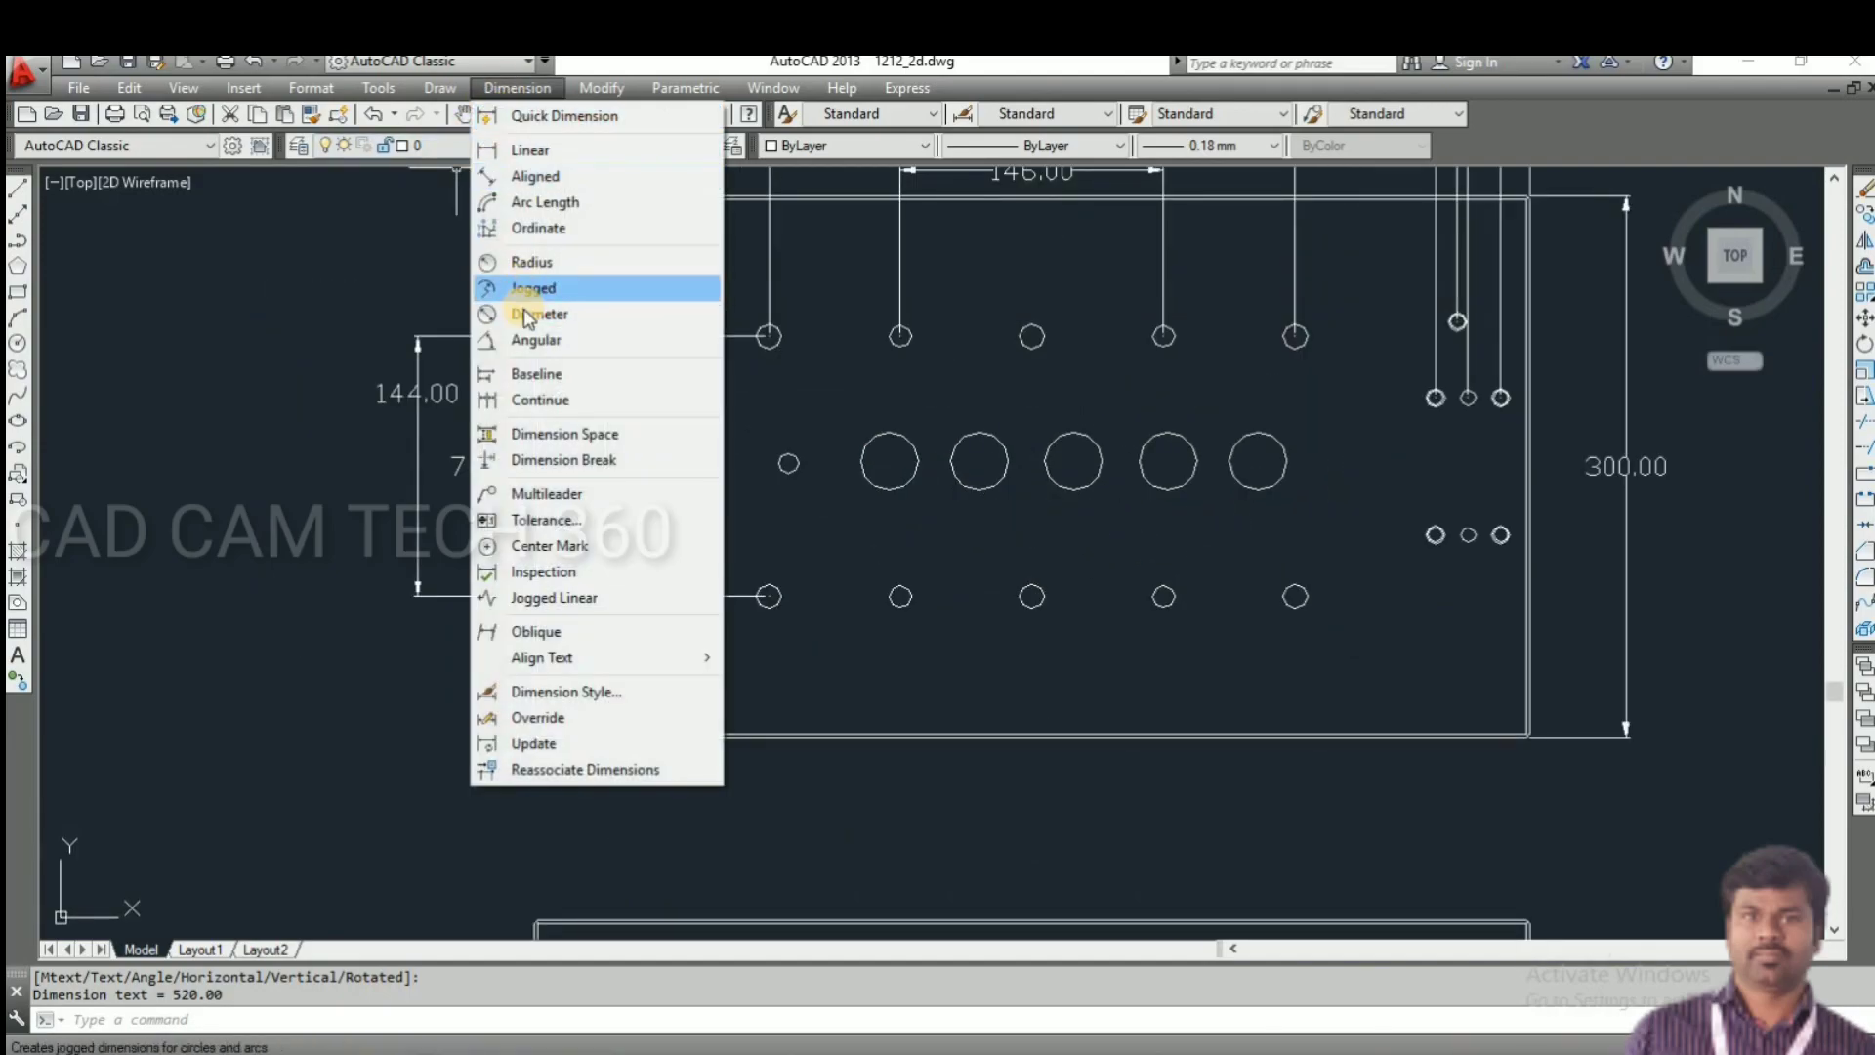
- Add ⌀8.30, ⌀8.00 and a second ⌀8.30 diameter callouts to the small holes
{"action": "left_click", "coordinate": [529, 310]}
{"action": "scroll", "coordinate": [567, 553], "scroll_direction": "up", "scroll_amount": 8}
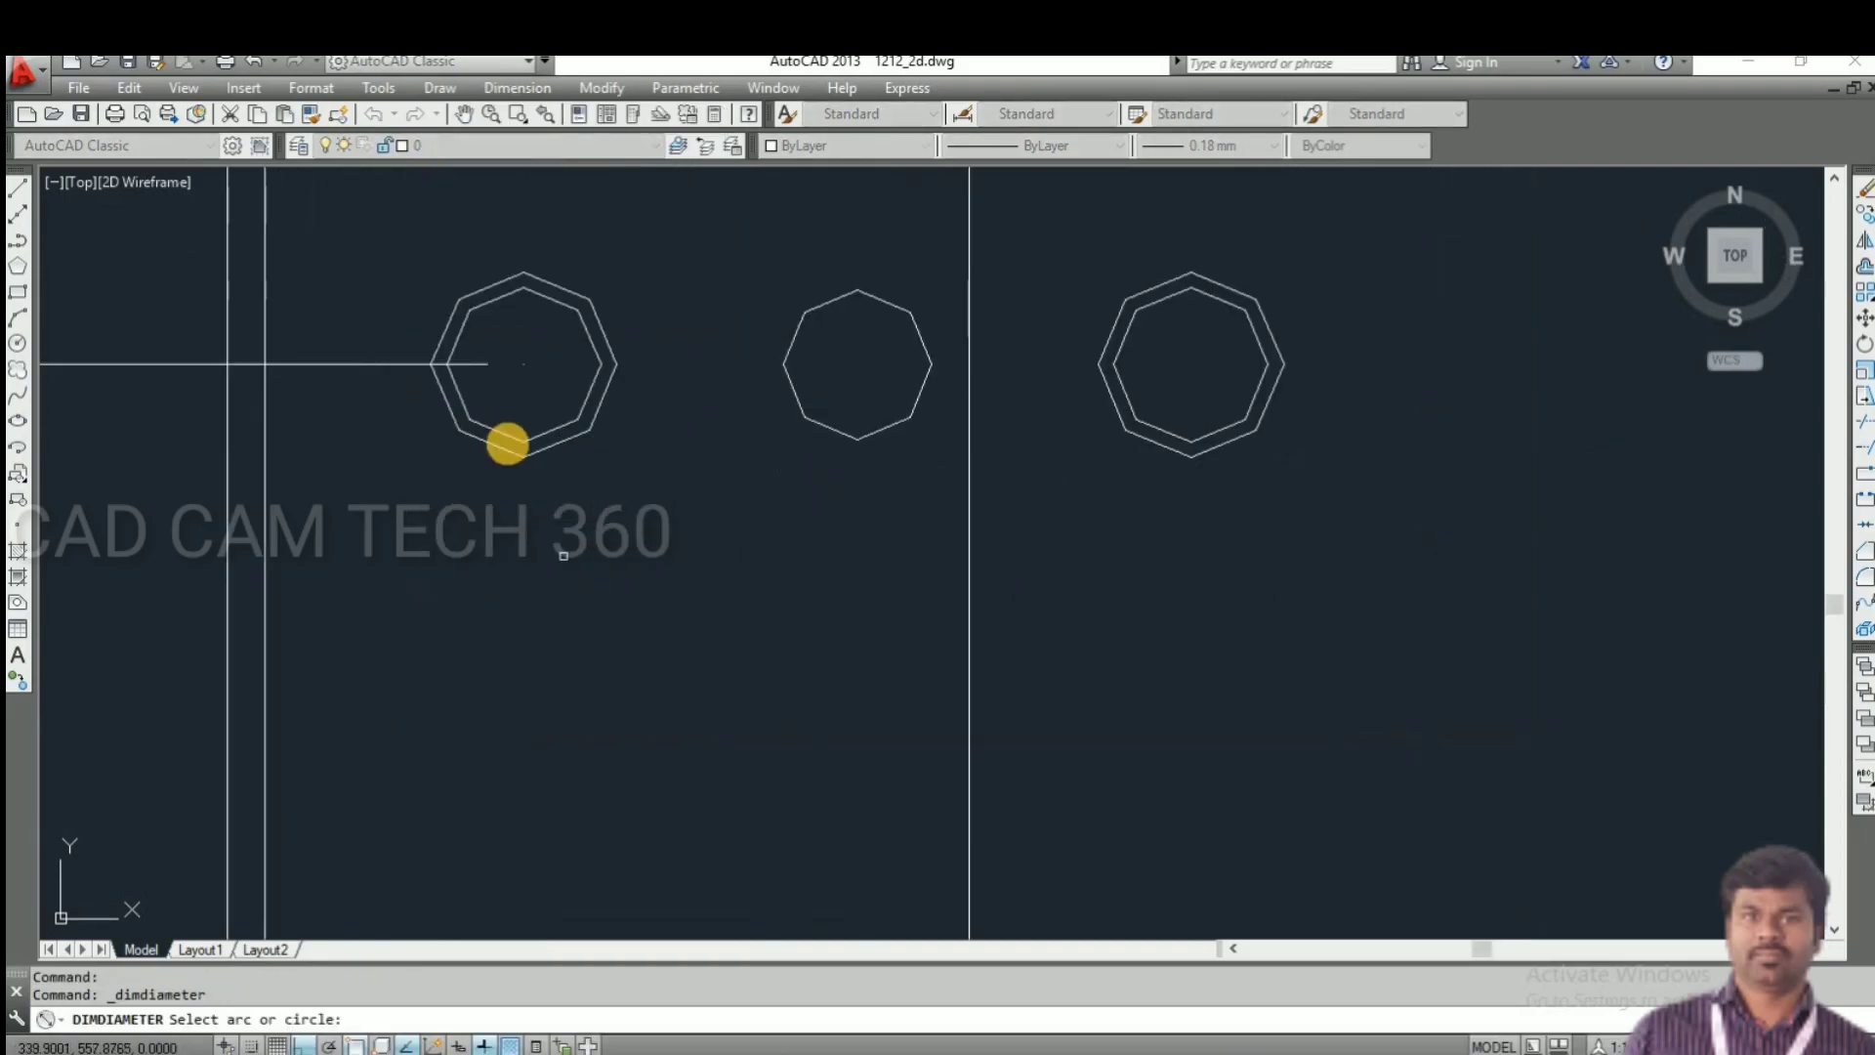
{"action": "scroll", "coordinate": [755, 529], "scroll_direction": "down", "scroll_amount": 3}
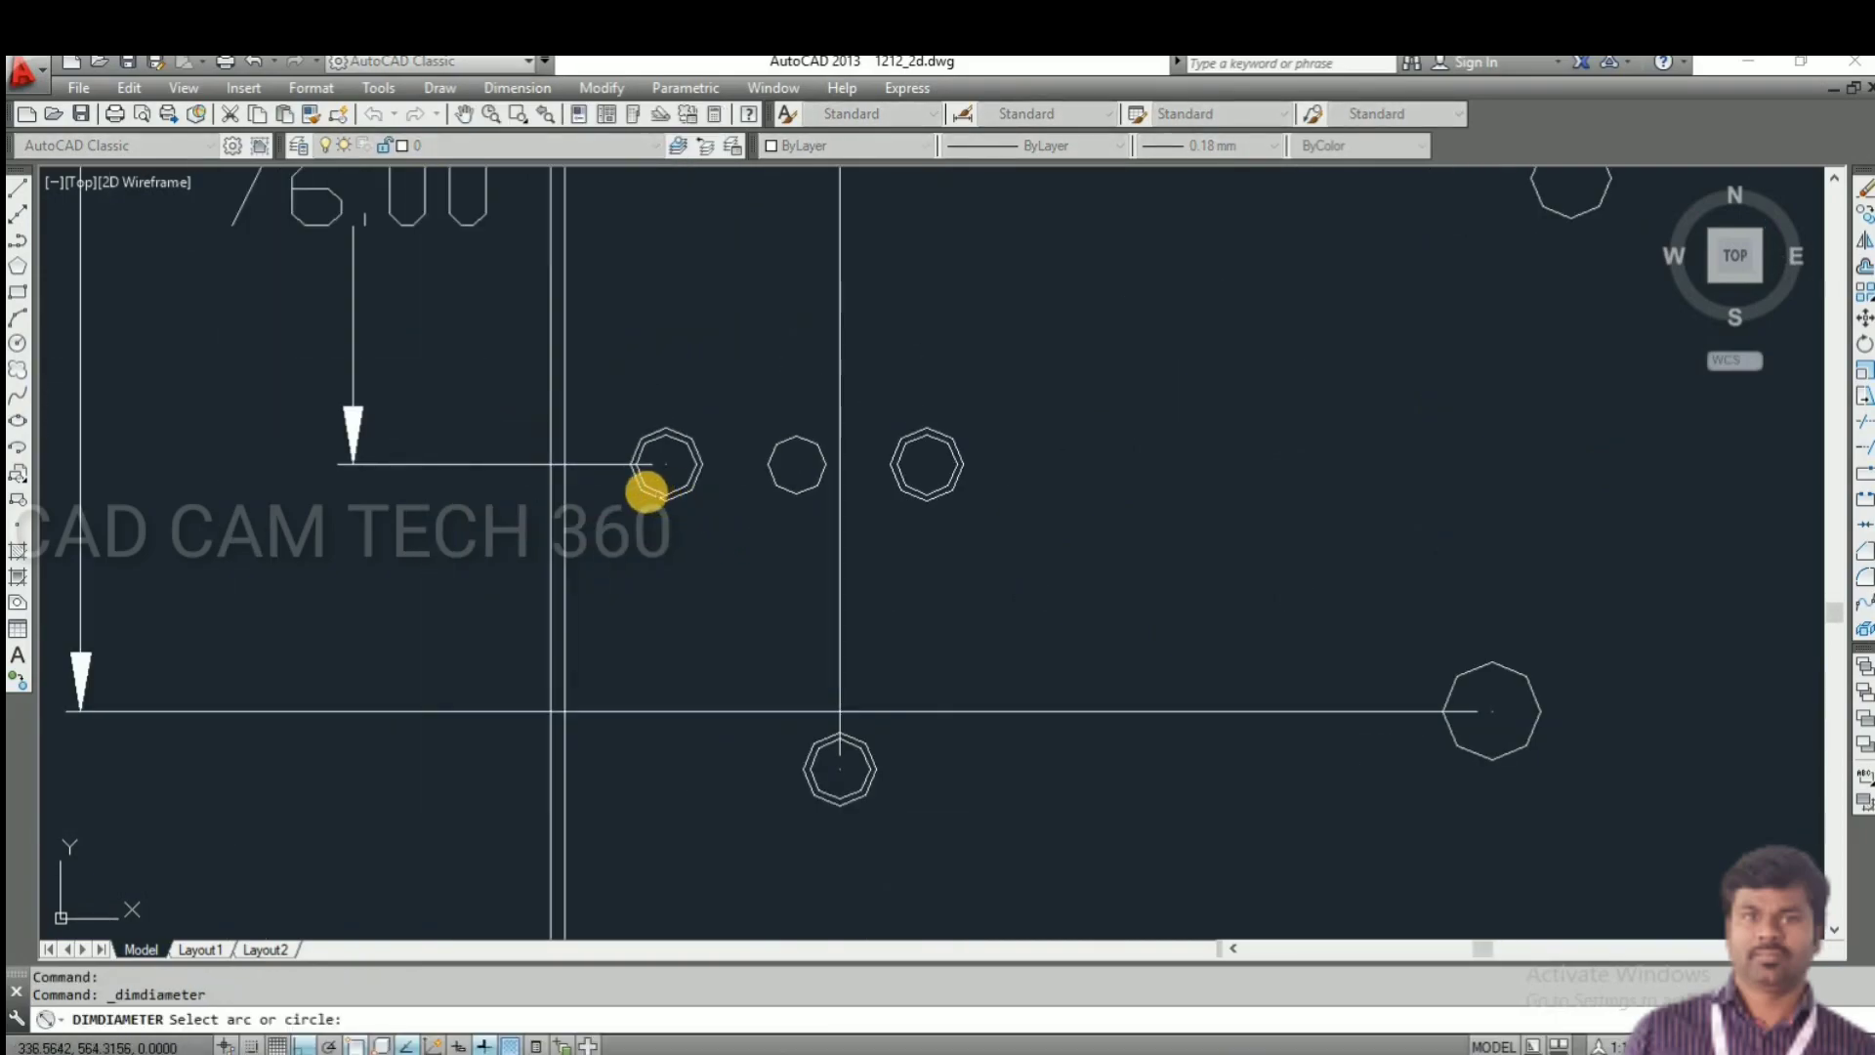
{"action": "left_click", "coordinate": [654, 516]}
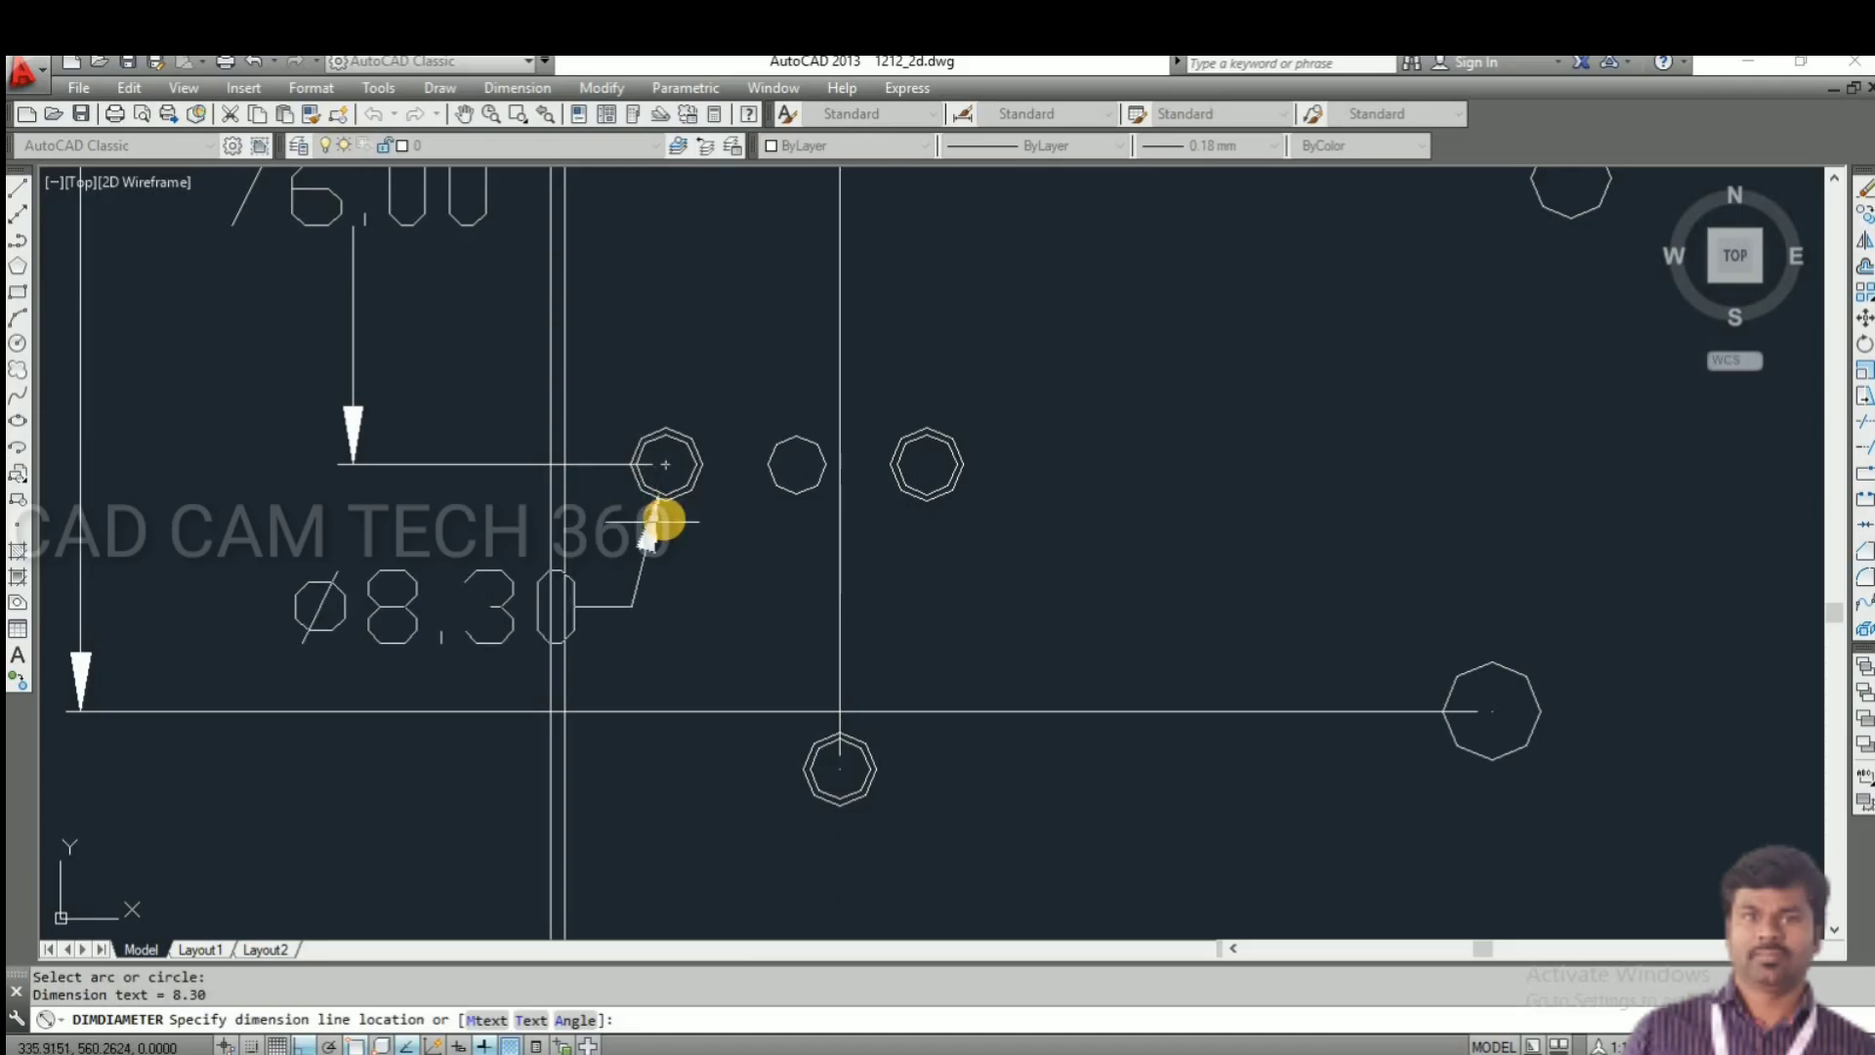
{"action": "scroll", "coordinate": [658, 515], "scroll_direction": "down", "scroll_amount": 5}
{"action": "left_click", "coordinate": [570, 628]}
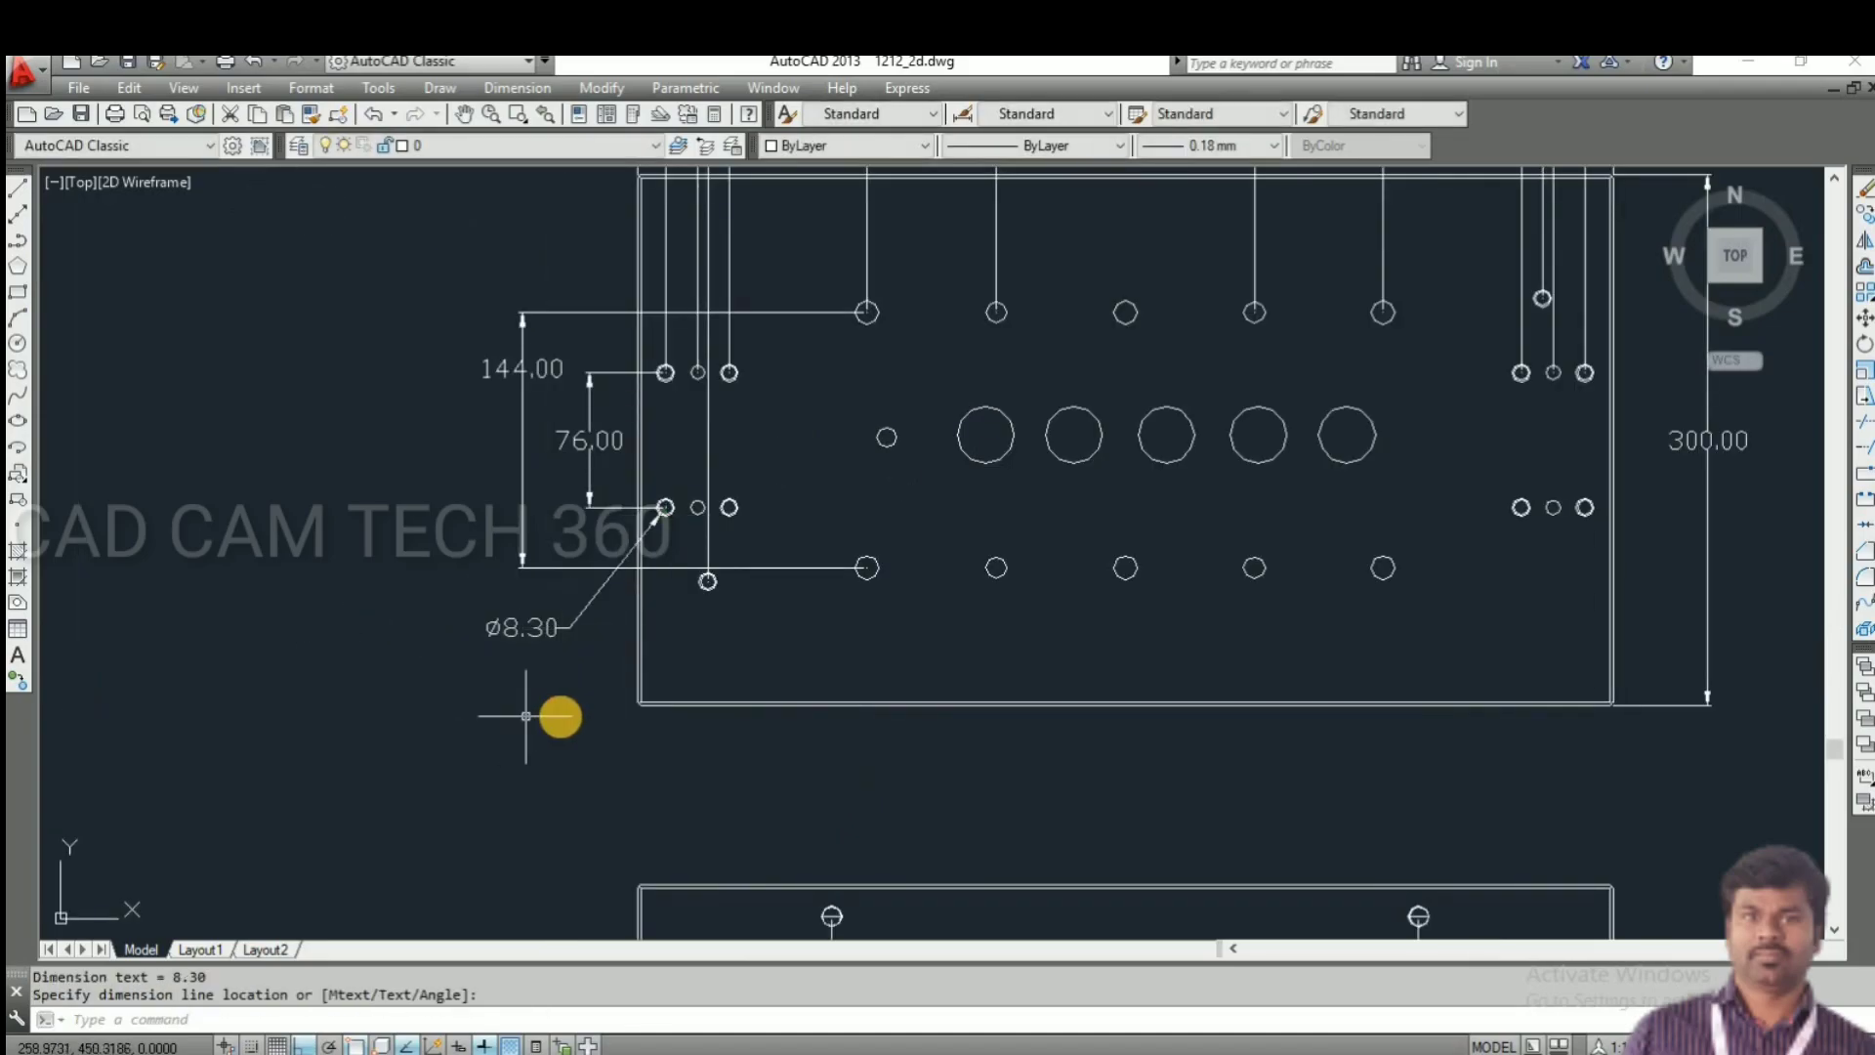
{"action": "key", "text": "Return"}
{"action": "scroll", "coordinate": [680, 520], "scroll_direction": "up", "scroll_amount": 4}
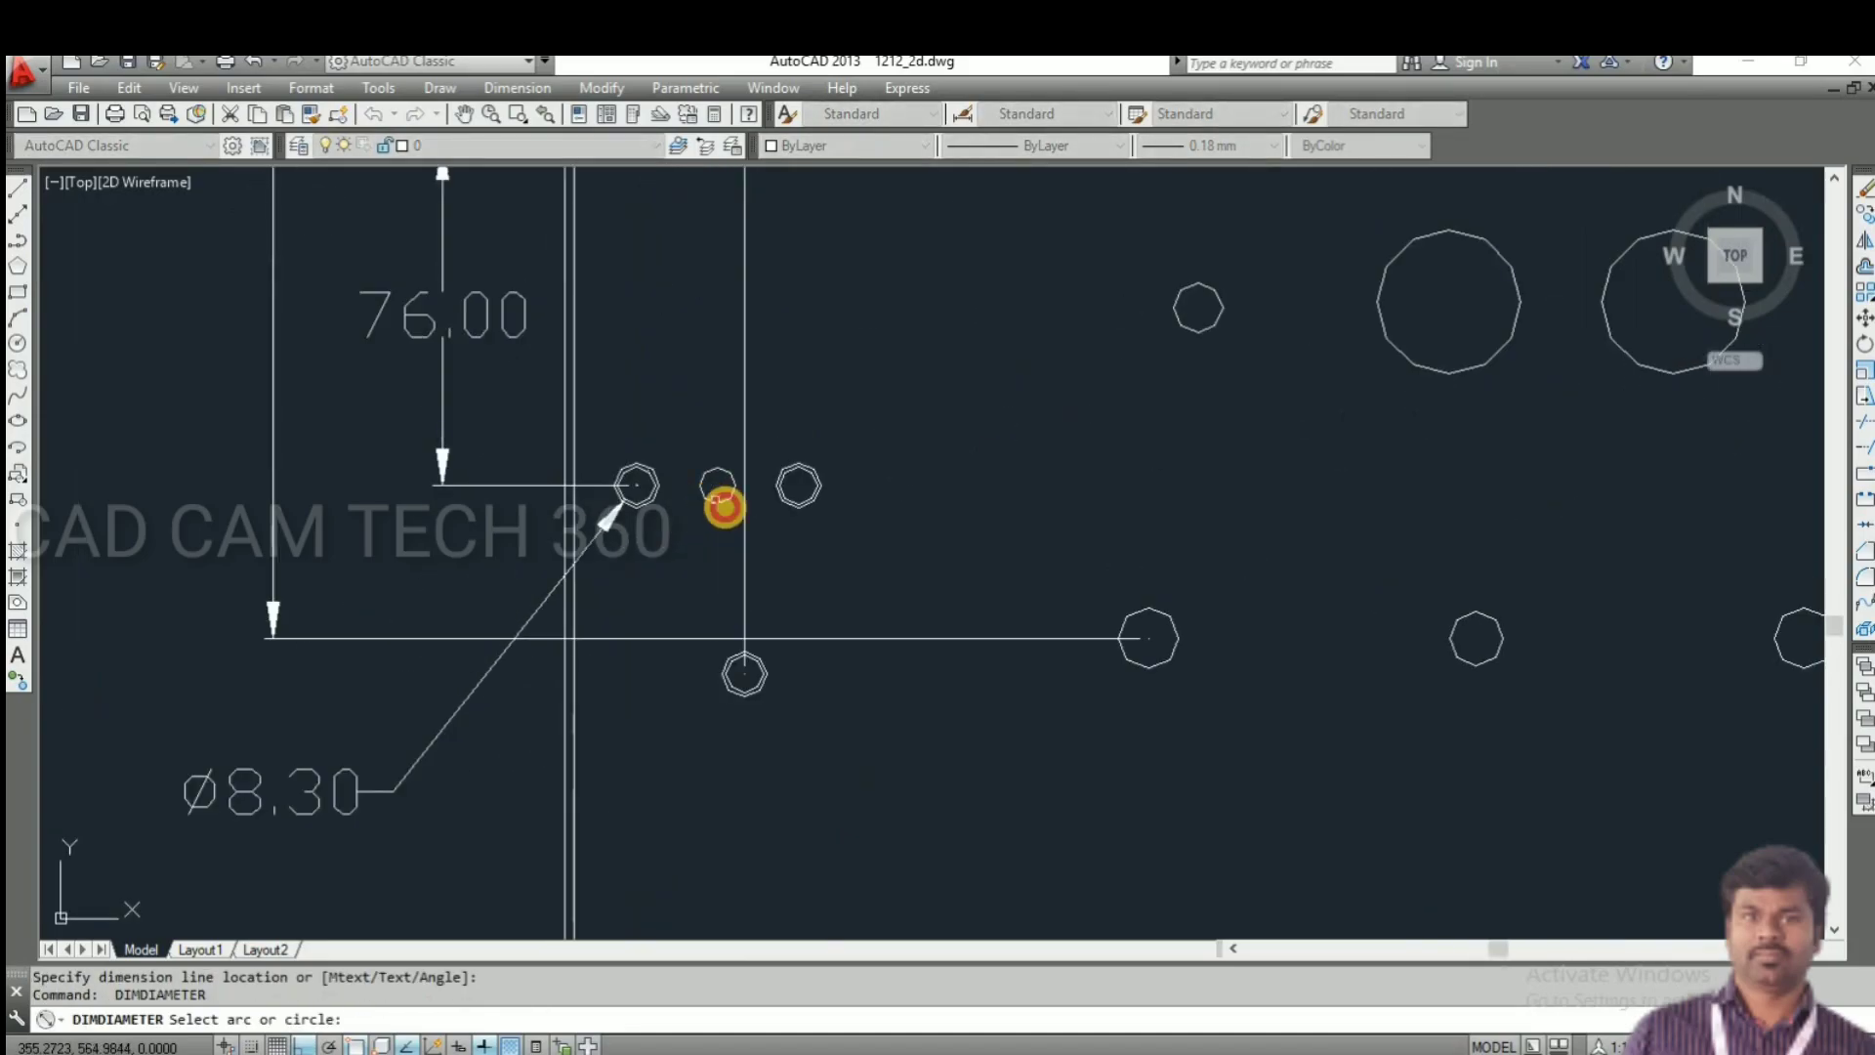
{"action": "left_click", "coordinate": [723, 507]}
{"action": "scroll", "coordinate": [690, 599], "scroll_direction": "down", "scroll_amount": 5}
{"action": "left_click", "coordinate": [624, 661]}
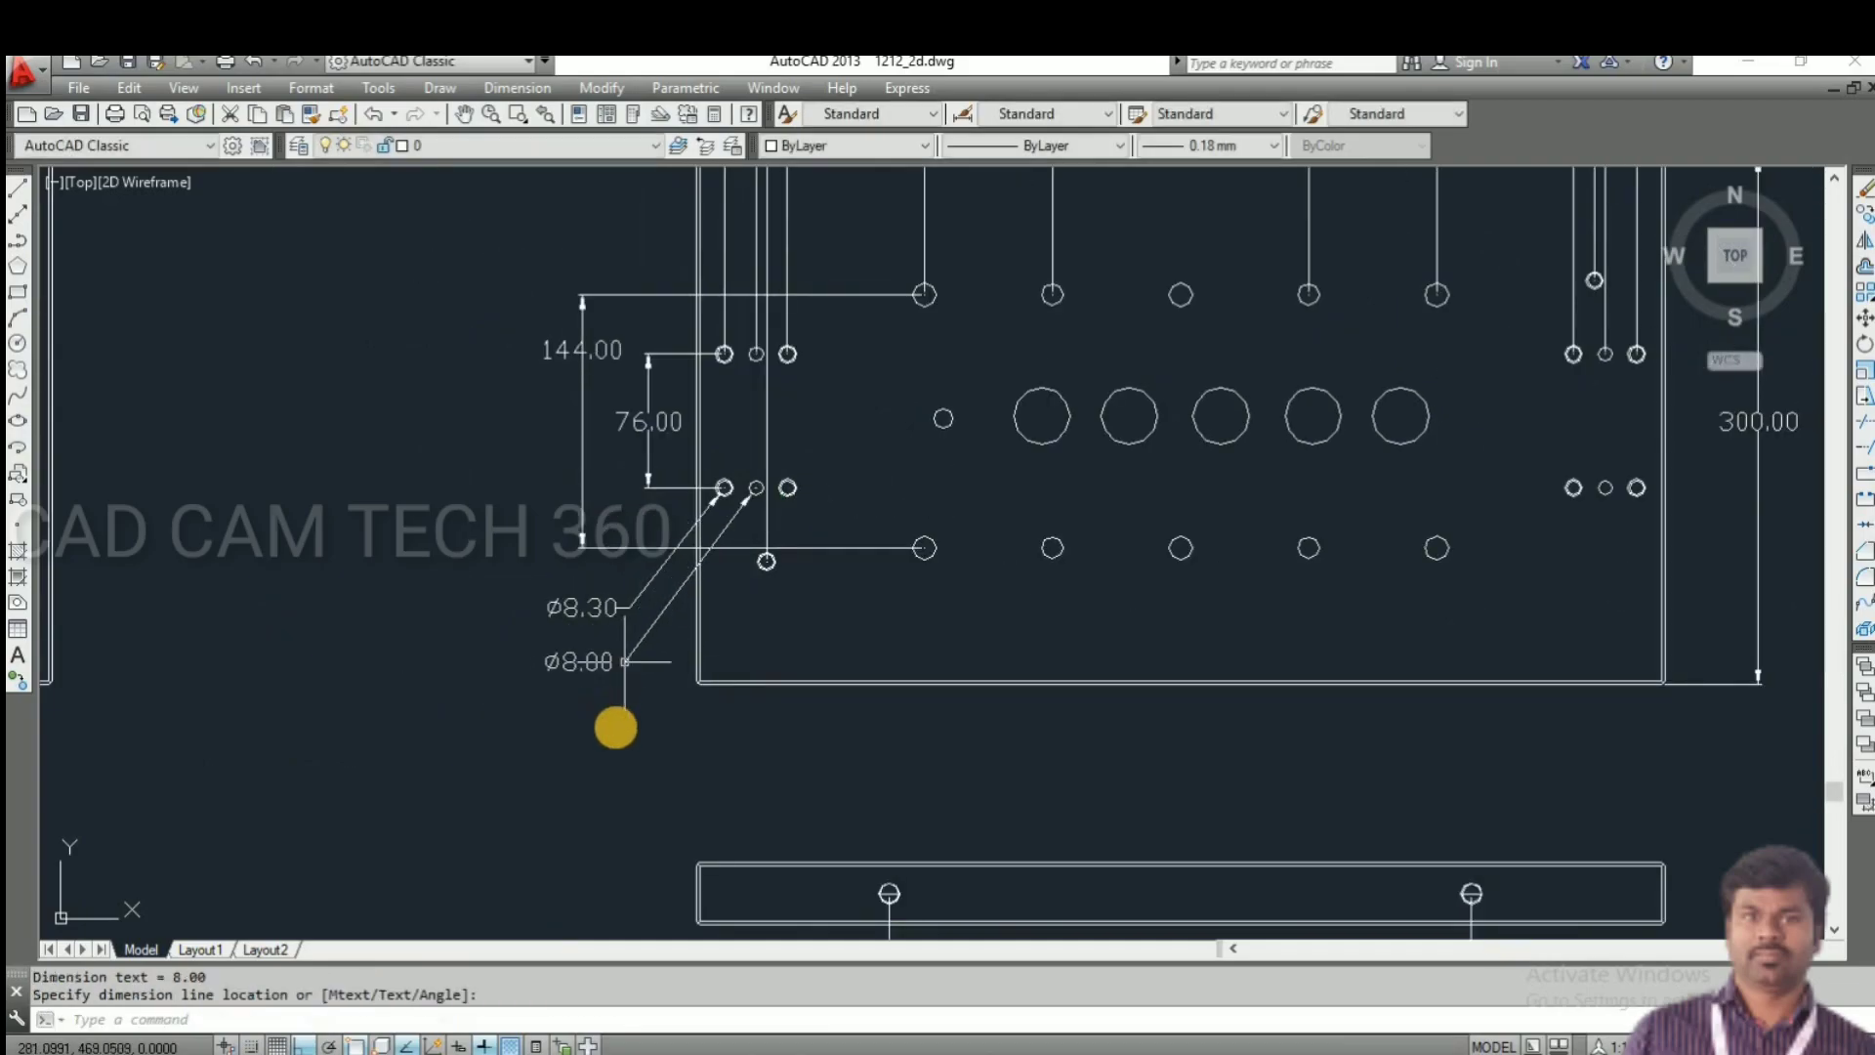
{"action": "key", "text": "Return"}
{"action": "scroll", "coordinate": [766, 559], "scroll_direction": "up", "scroll_amount": 8}
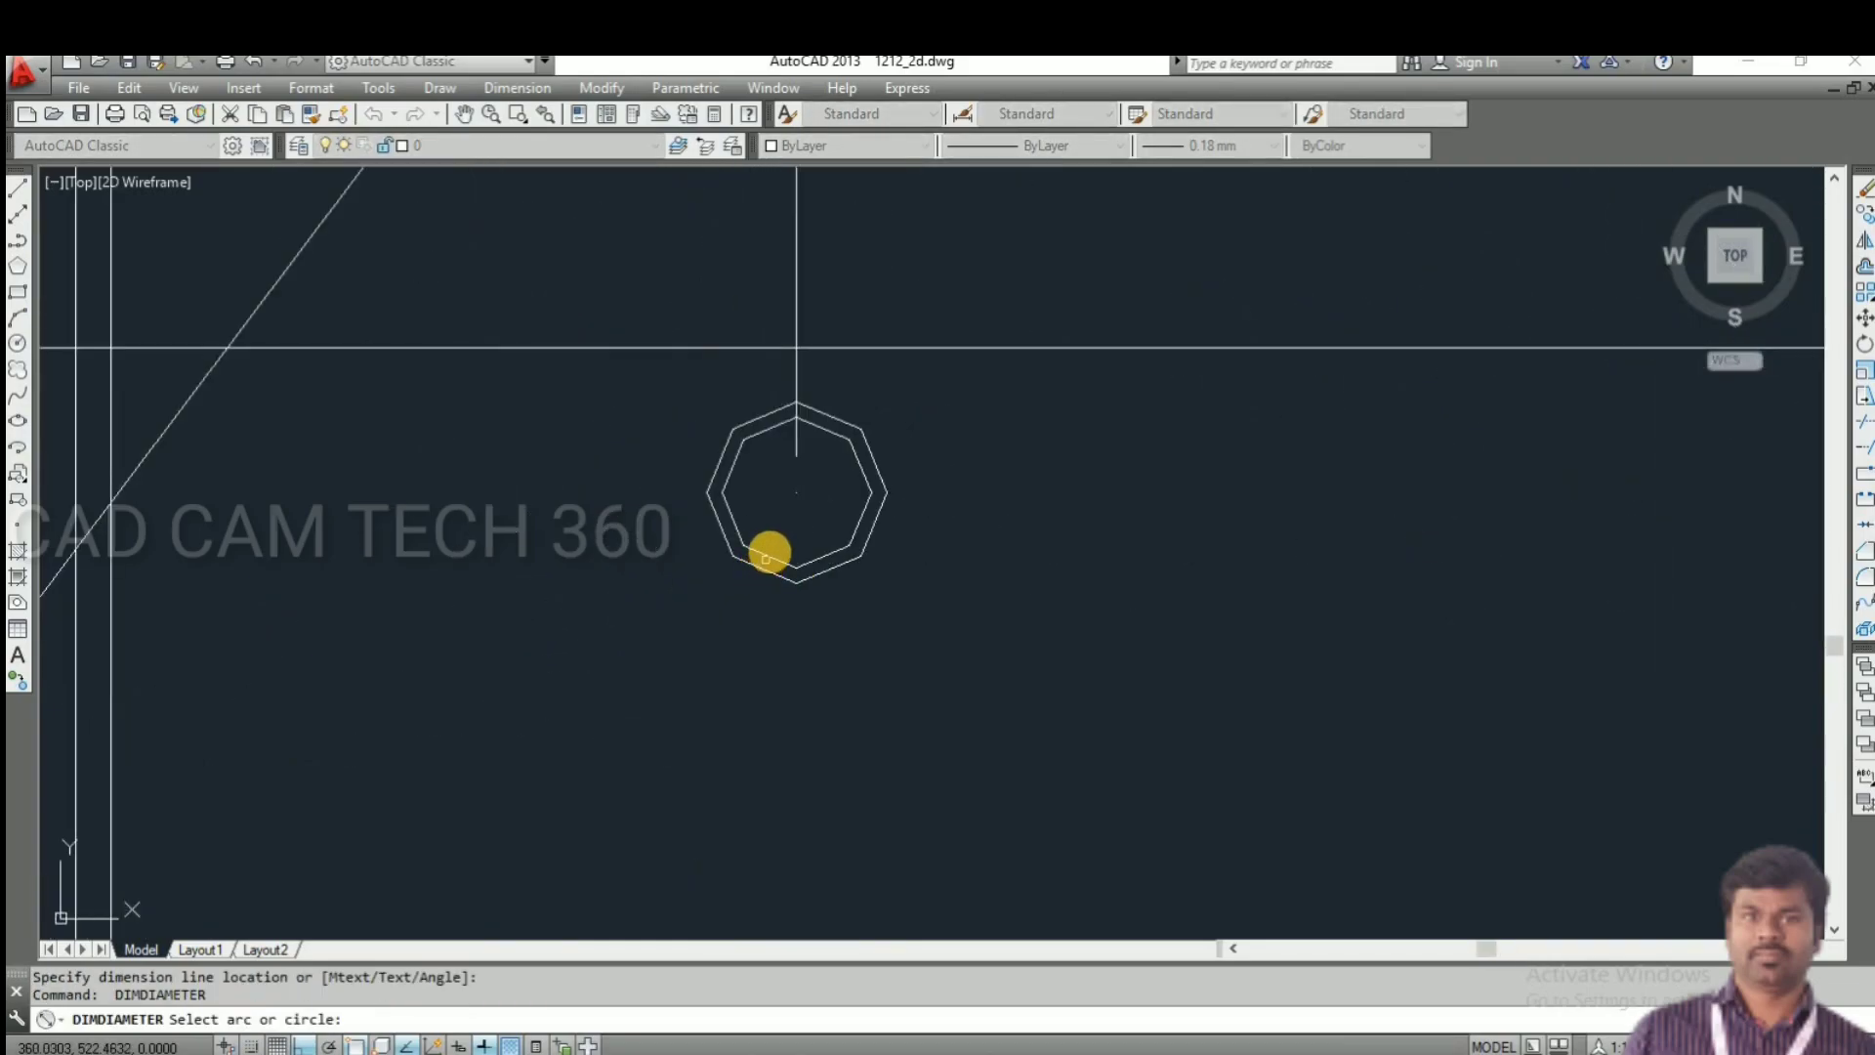
{"action": "scroll", "coordinate": [771, 560], "scroll_direction": "down", "scroll_amount": 2}
{"action": "left_click", "coordinate": [843, 514]}
{"action": "scroll", "coordinate": [858, 524], "scroll_direction": "down", "scroll_amount": 3}
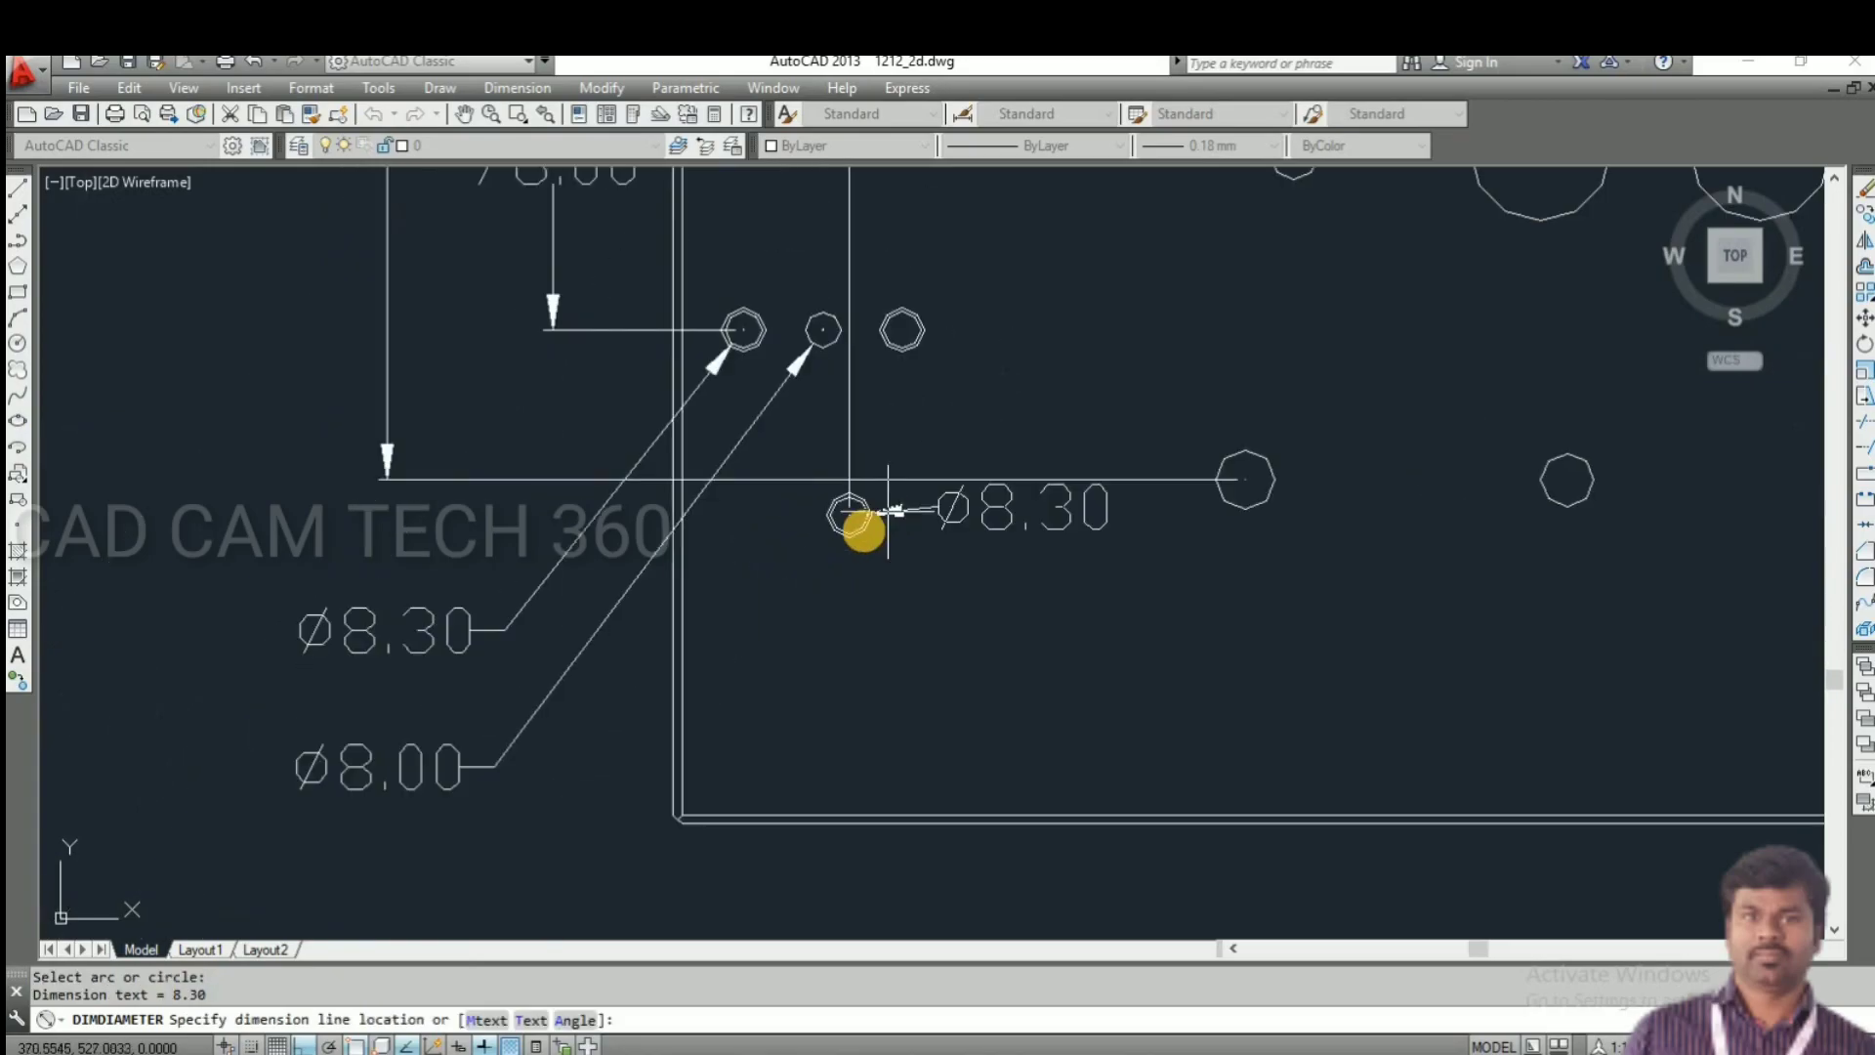
{"action": "left_click", "coordinate": [498, 863]}
{"action": "scroll", "coordinate": [670, 577], "scroll_direction": "down", "scroll_amount": 4}
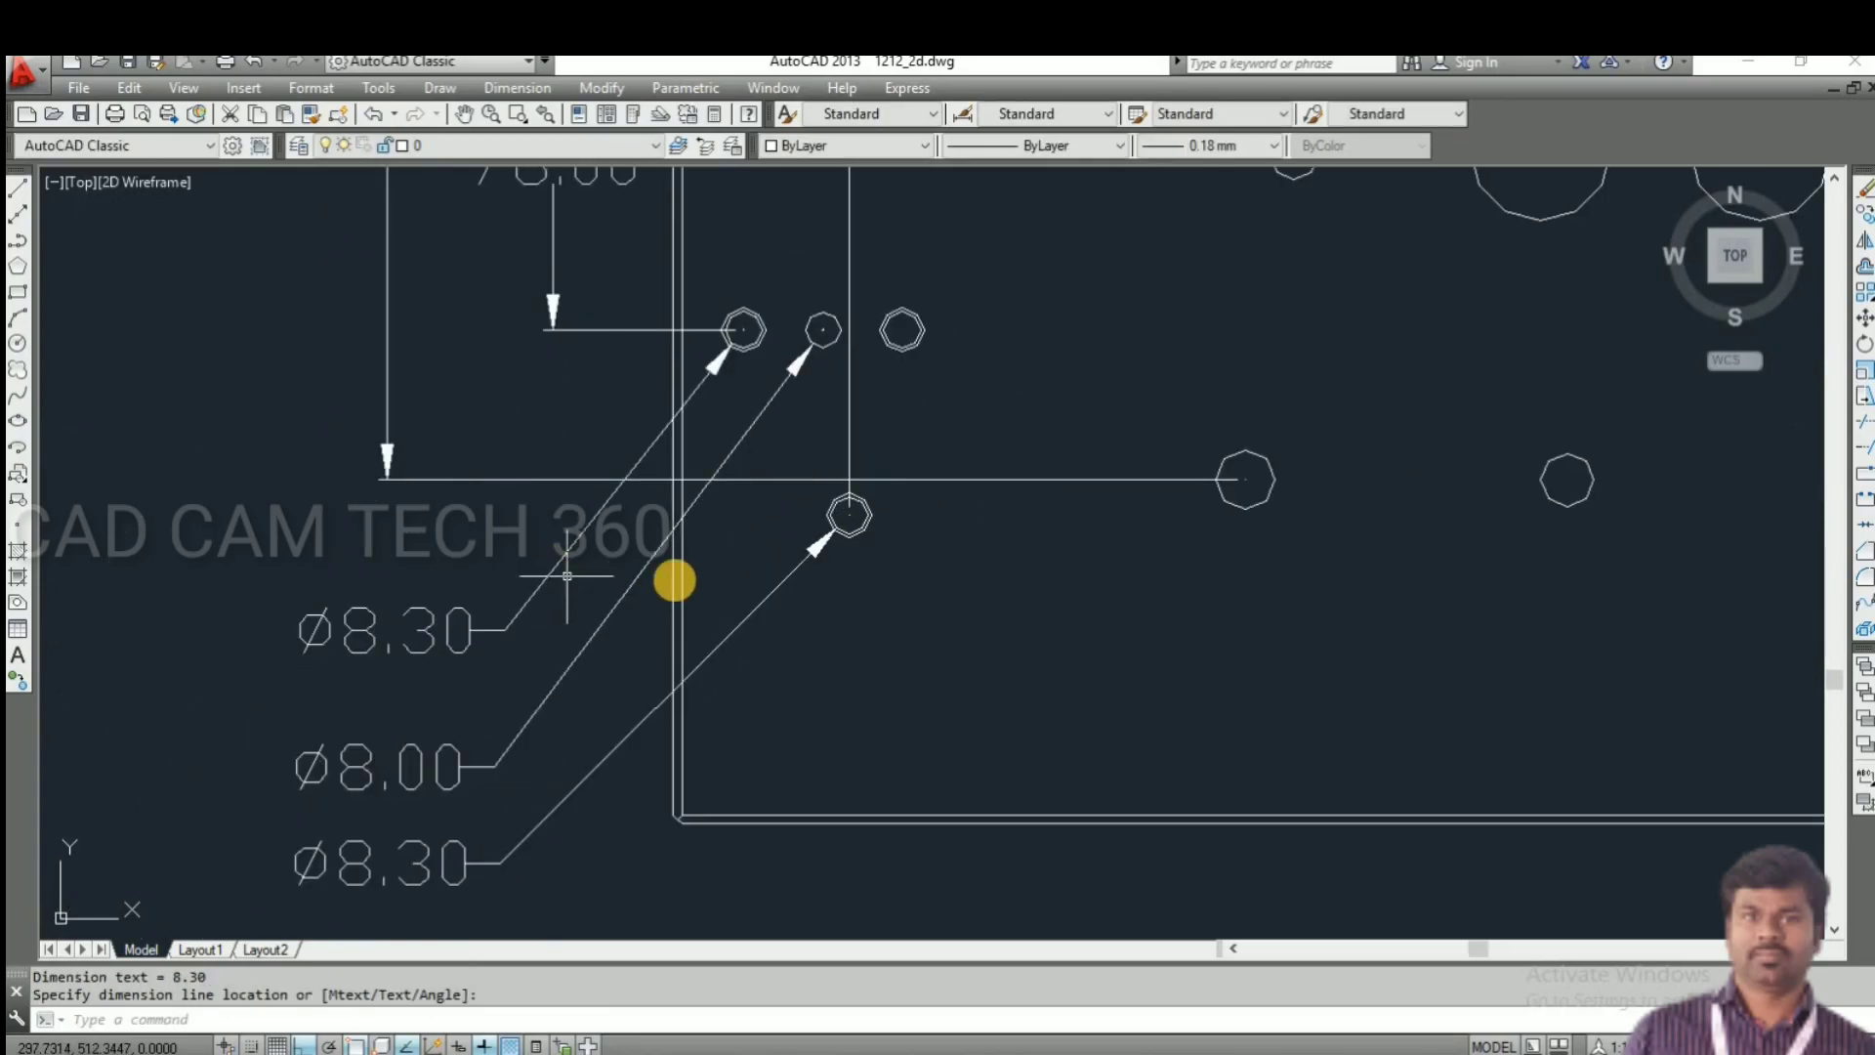
{"action": "scroll", "coordinate": [721, 544], "scroll_direction": "up", "scroll_amount": 3}
- Add ⌀13.50 and ⌀11.00 diameter callouts below the plate
{"action": "key", "text": "Return"}
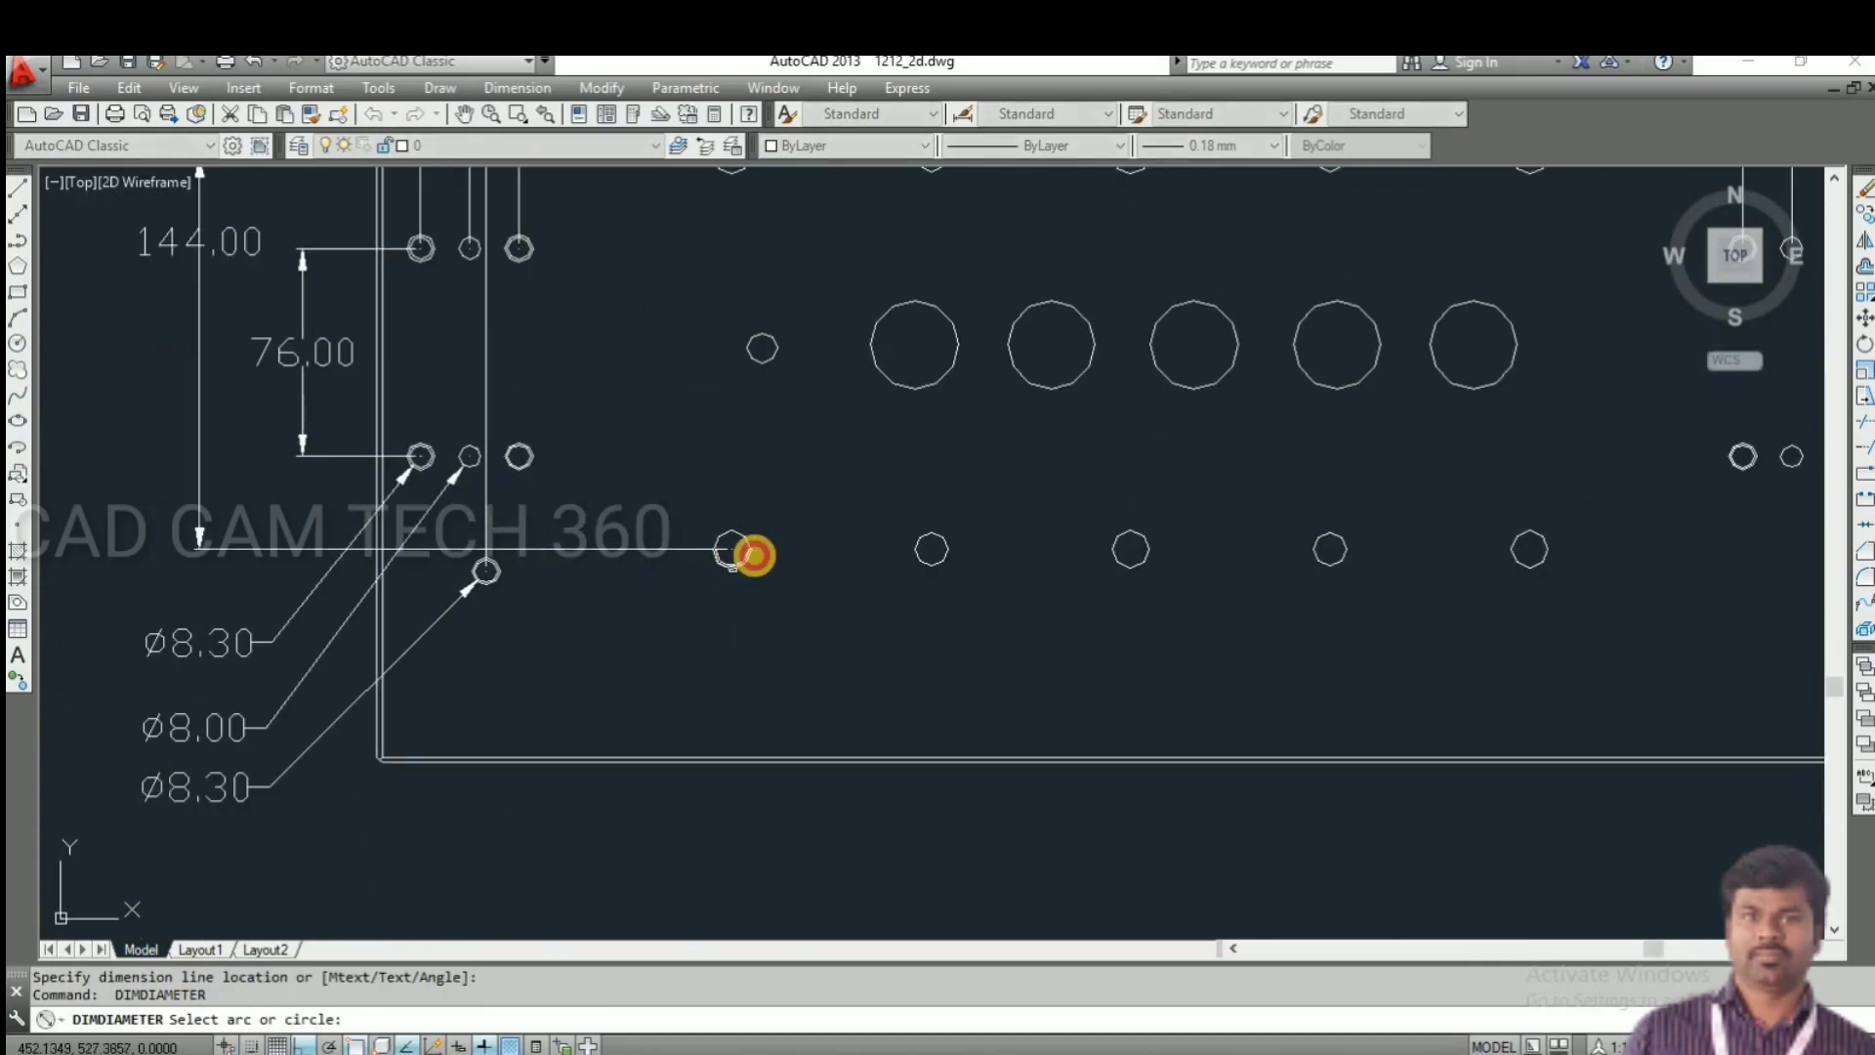
{"action": "left_click", "coordinate": [749, 548]}
{"action": "left_click", "coordinate": [557, 839]}
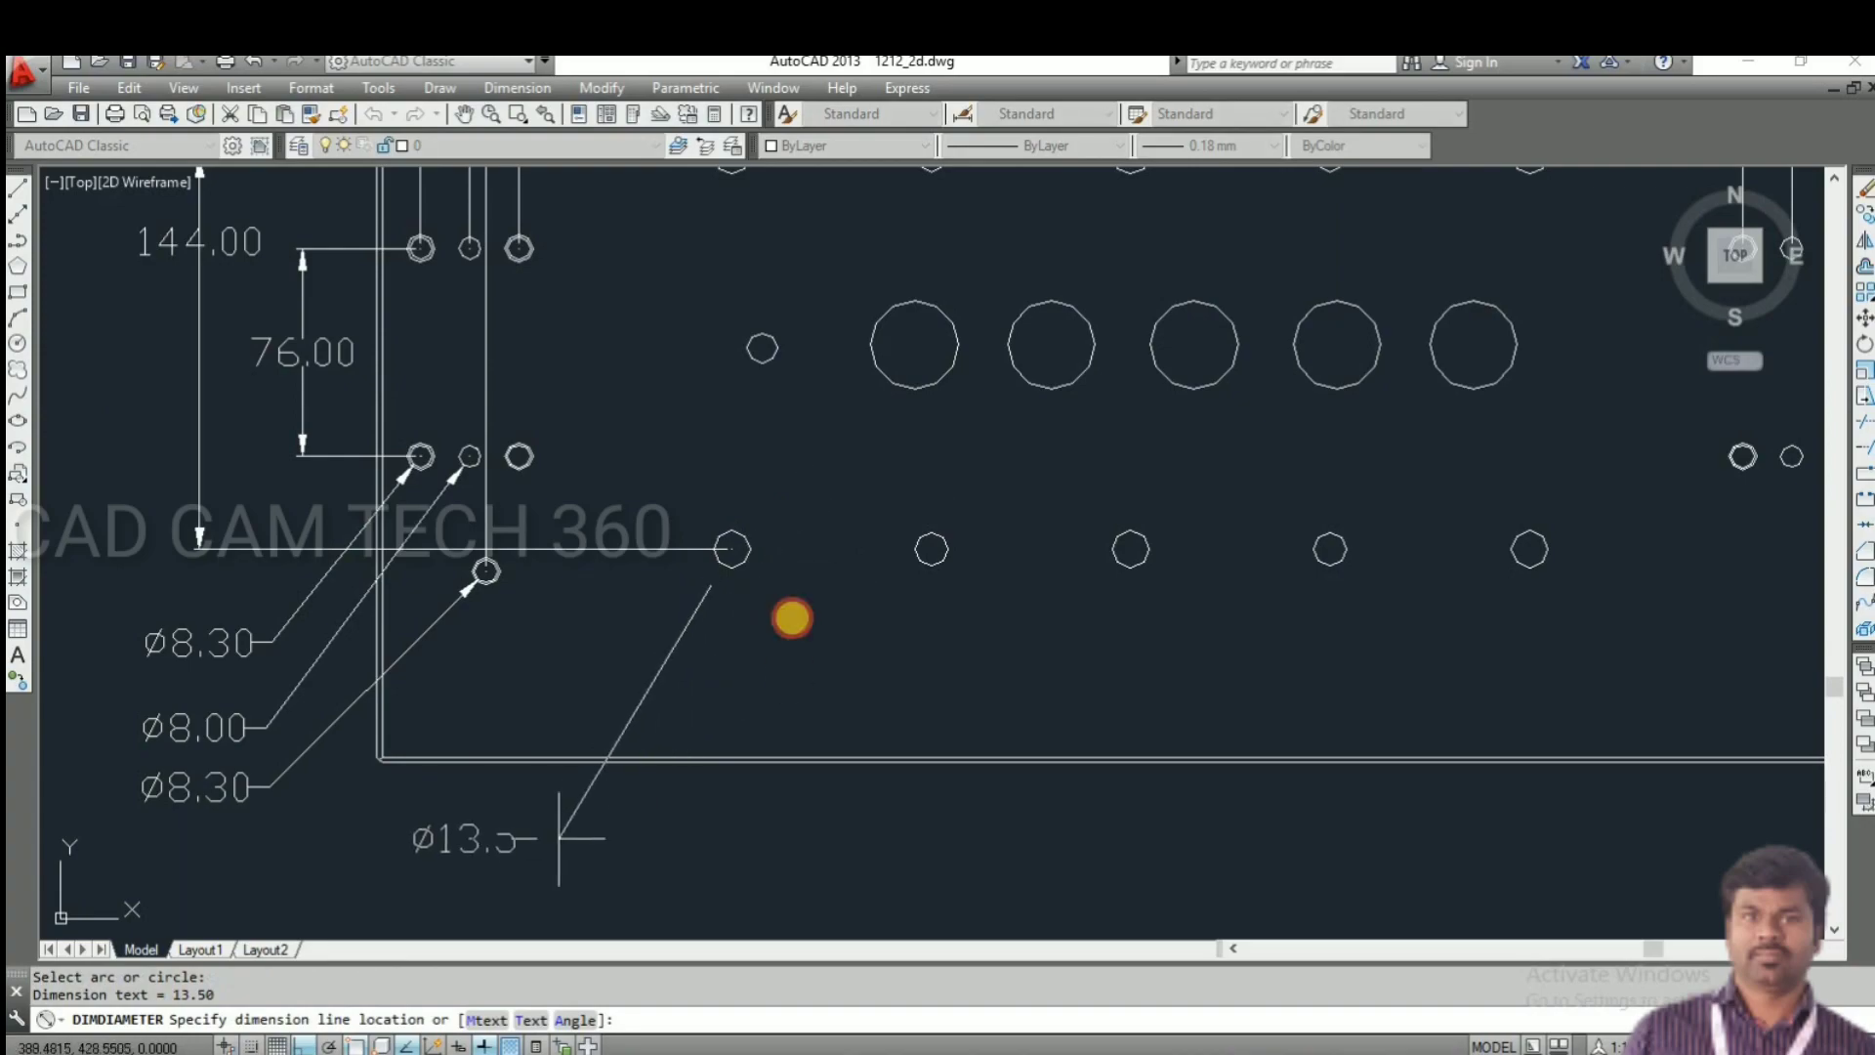
{"action": "key", "text": "Return"}
{"action": "left_click", "coordinate": [766, 358]}
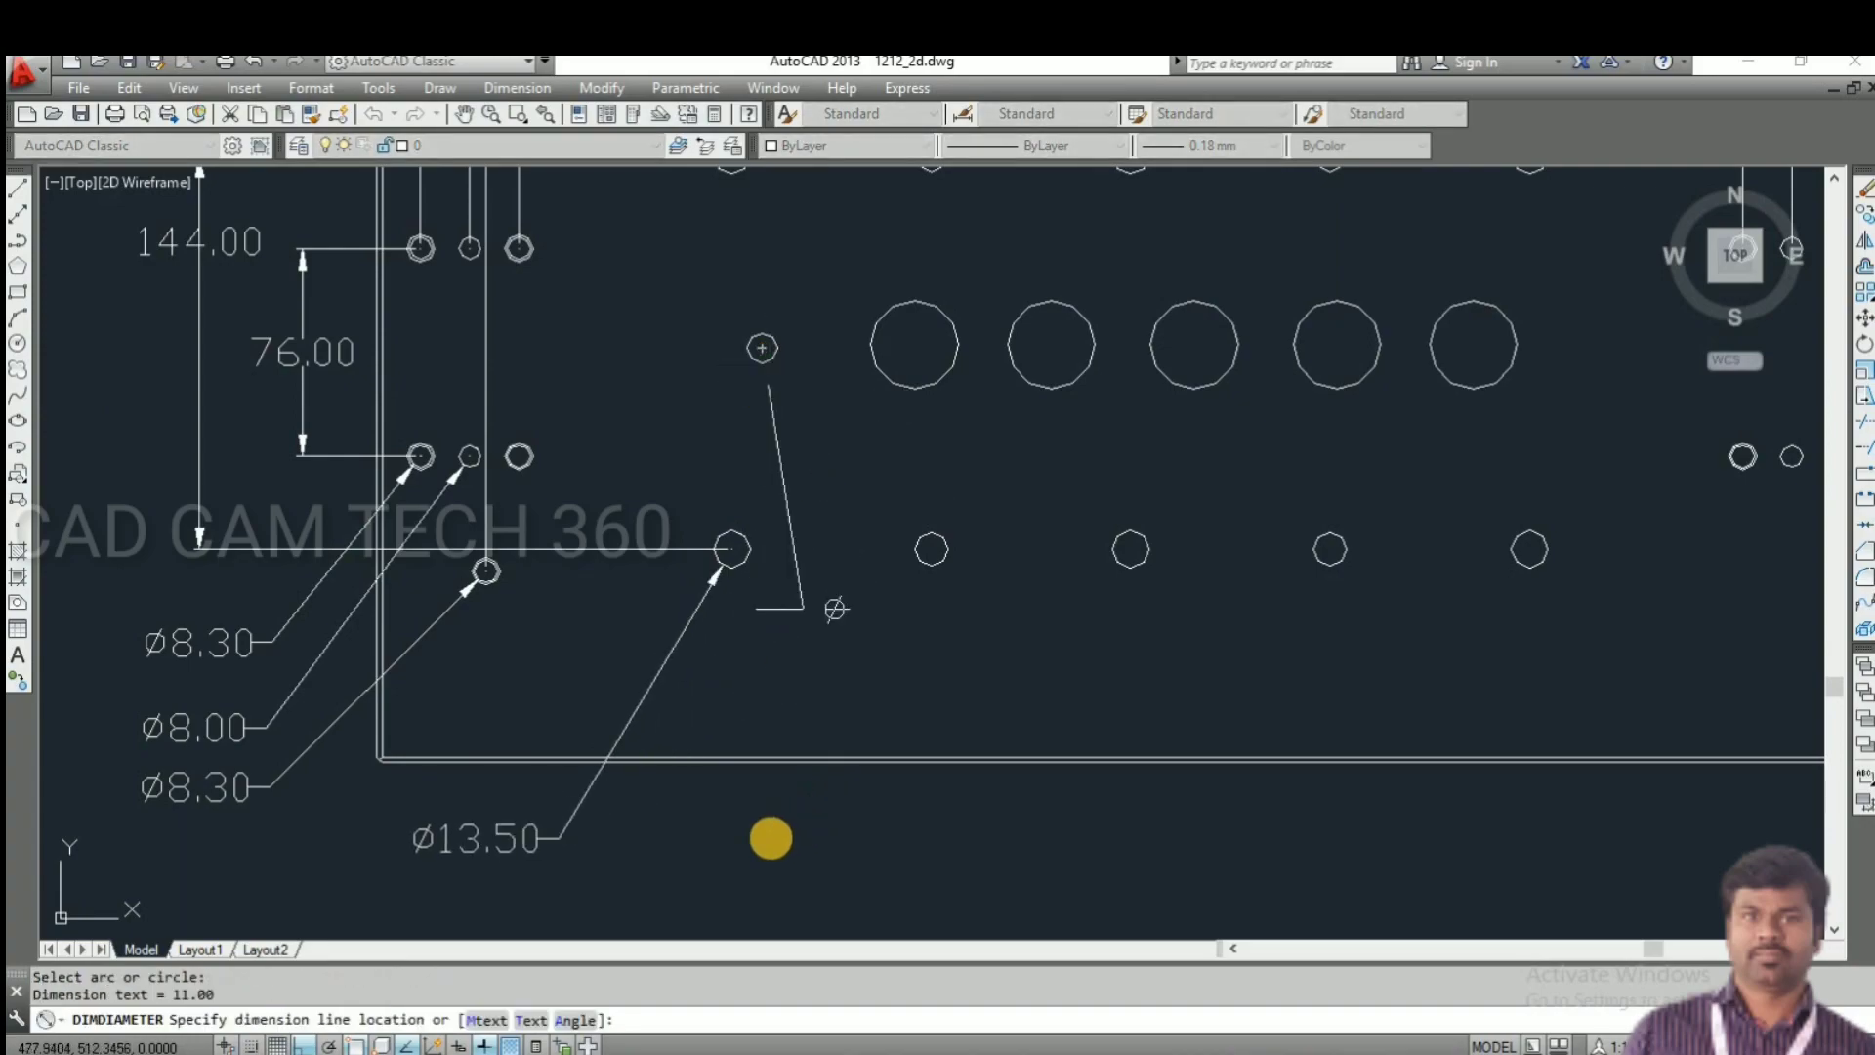
{"action": "left_click", "coordinate": [820, 837]}
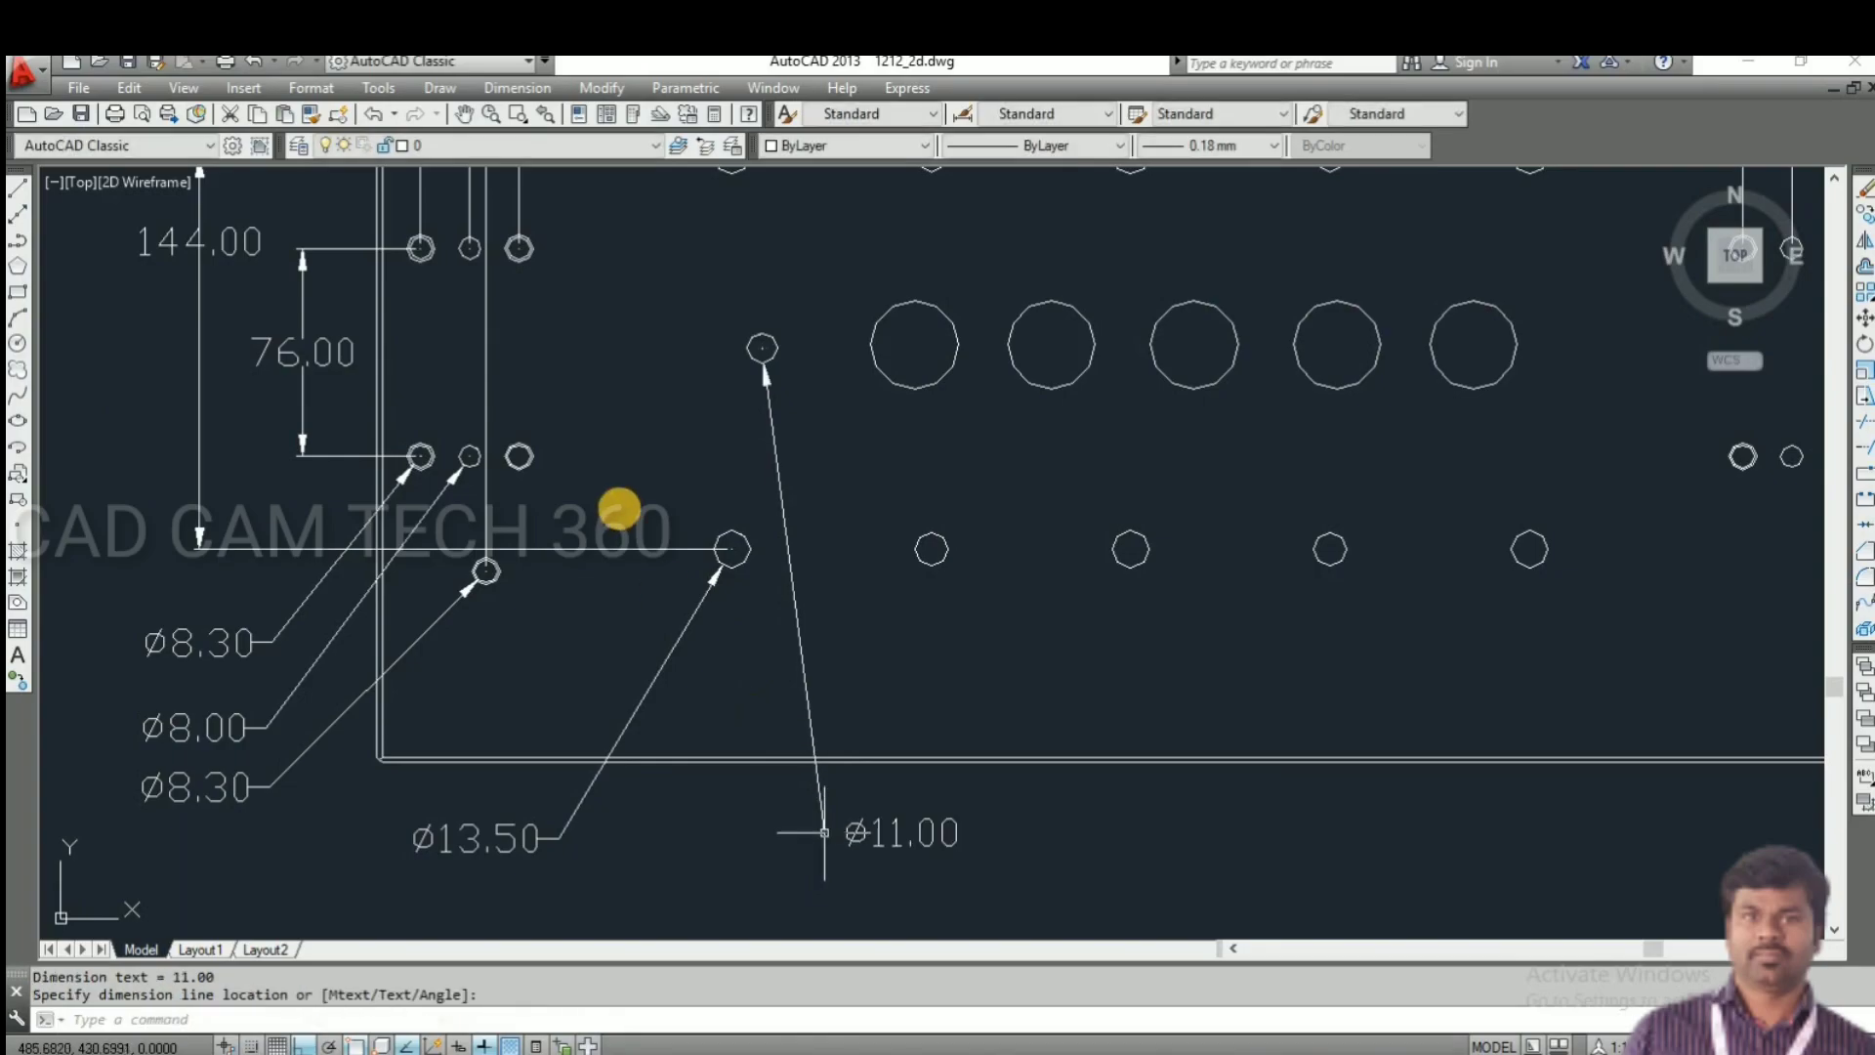
{"action": "scroll", "coordinate": [731, 503], "scroll_direction": "down", "scroll_amount": 6}
{"action": "scroll", "coordinate": [742, 503], "scroll_direction": "up", "scroll_amount": 4}
- Add a ⌀32.00 callout to the right large hole and ⌀11.00 on the bottom view
{"action": "key", "text": "Return"}
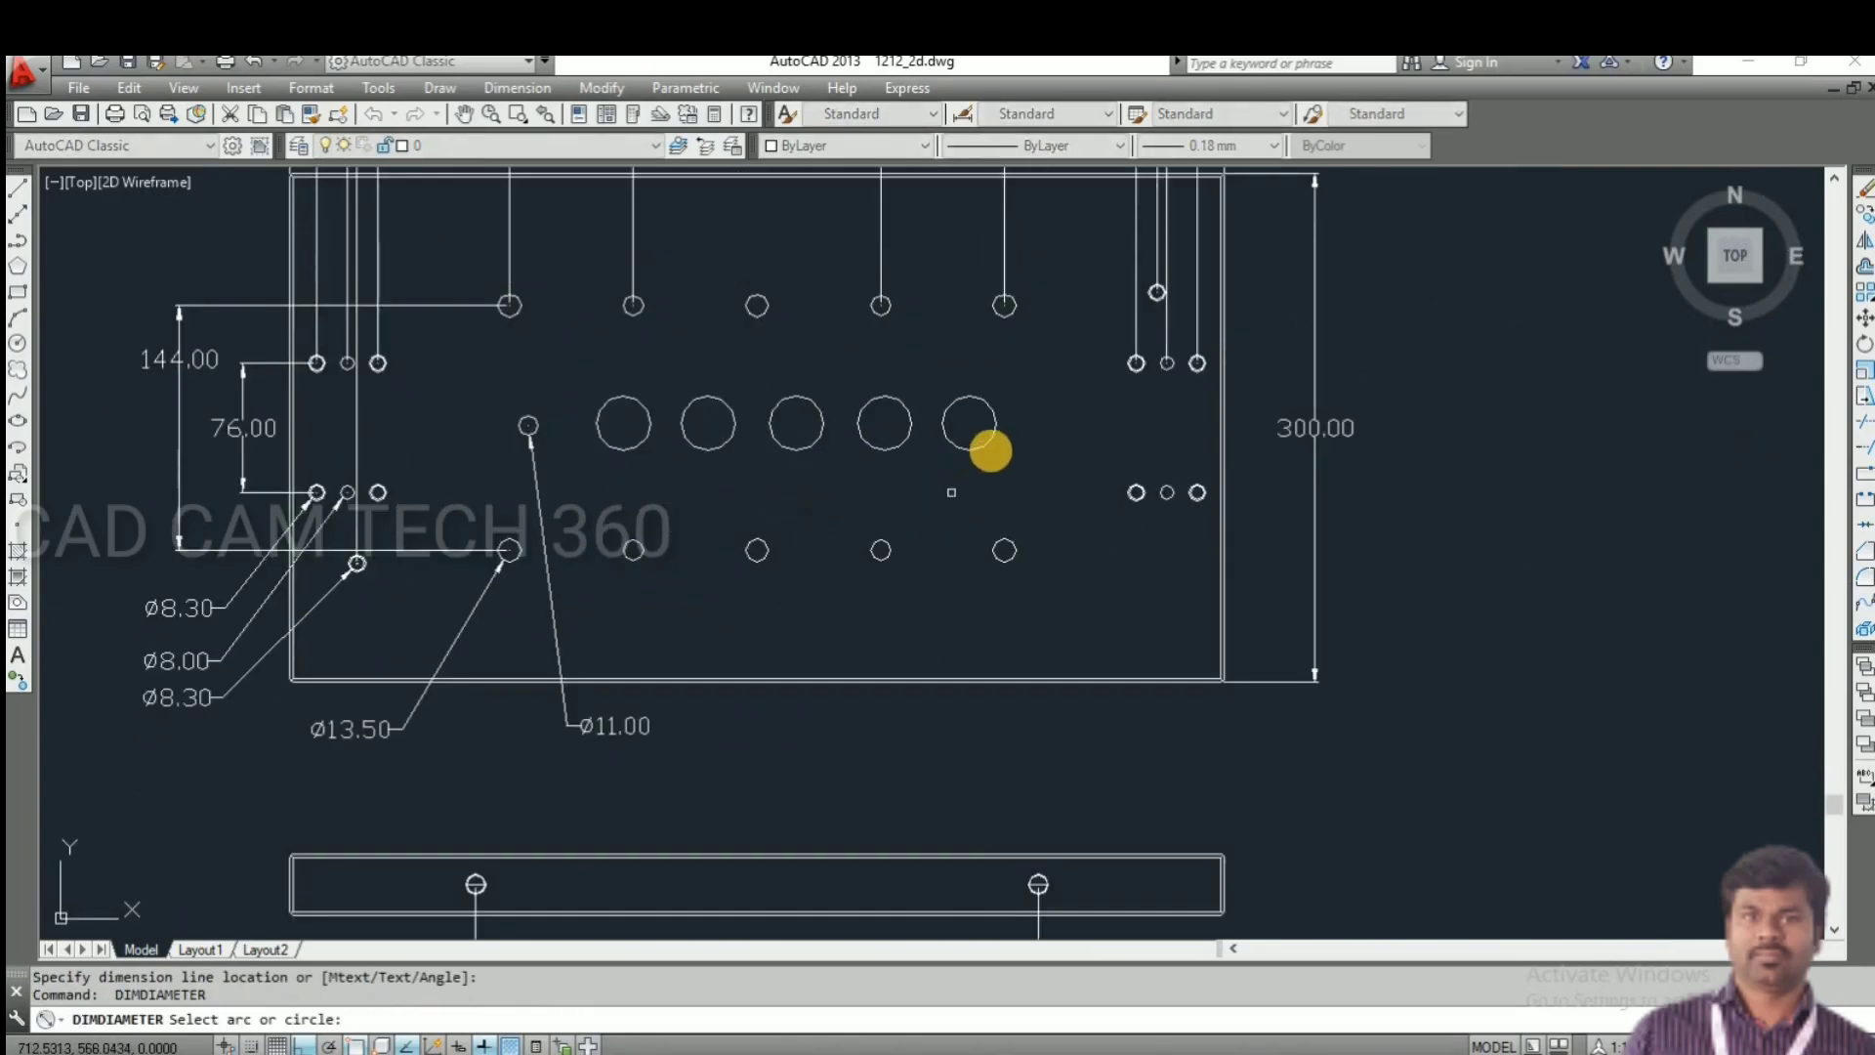
{"action": "left_click", "coordinate": [984, 442]}
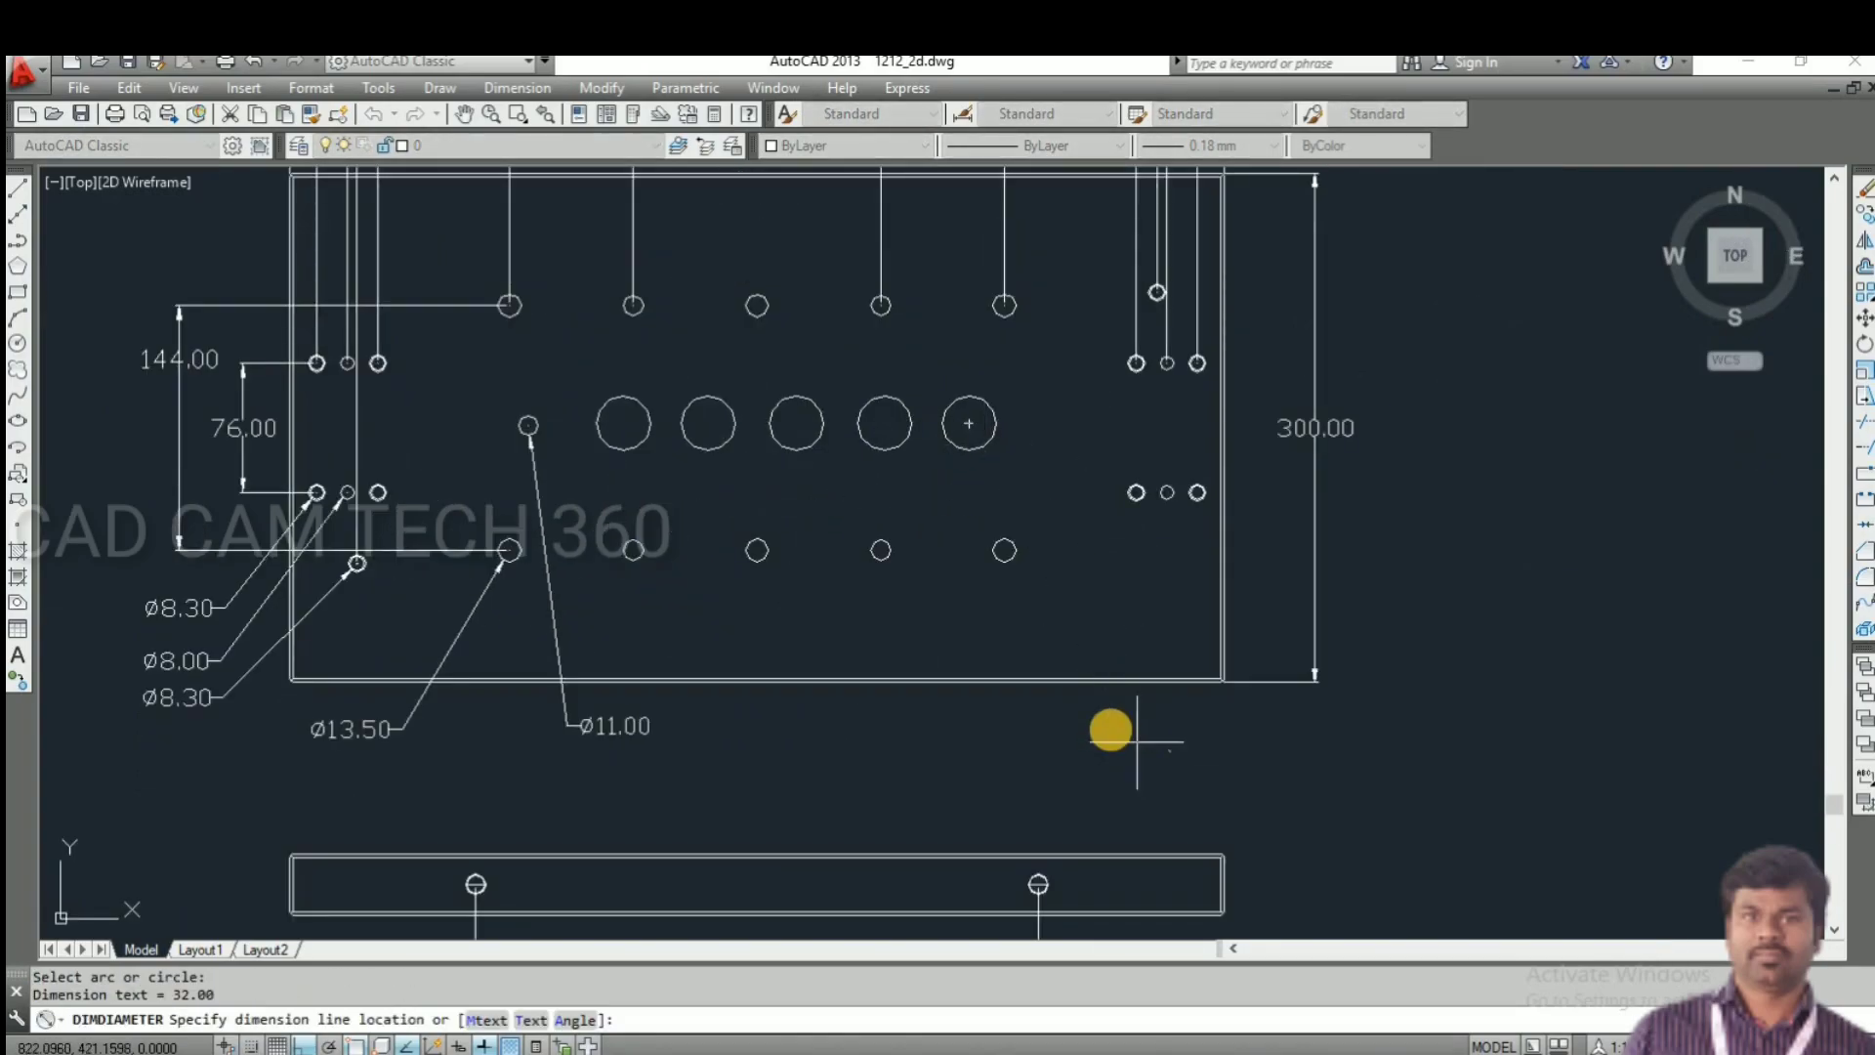
{"action": "scroll", "coordinate": [1003, 418], "scroll_direction": "down", "scroll_amount": 3}
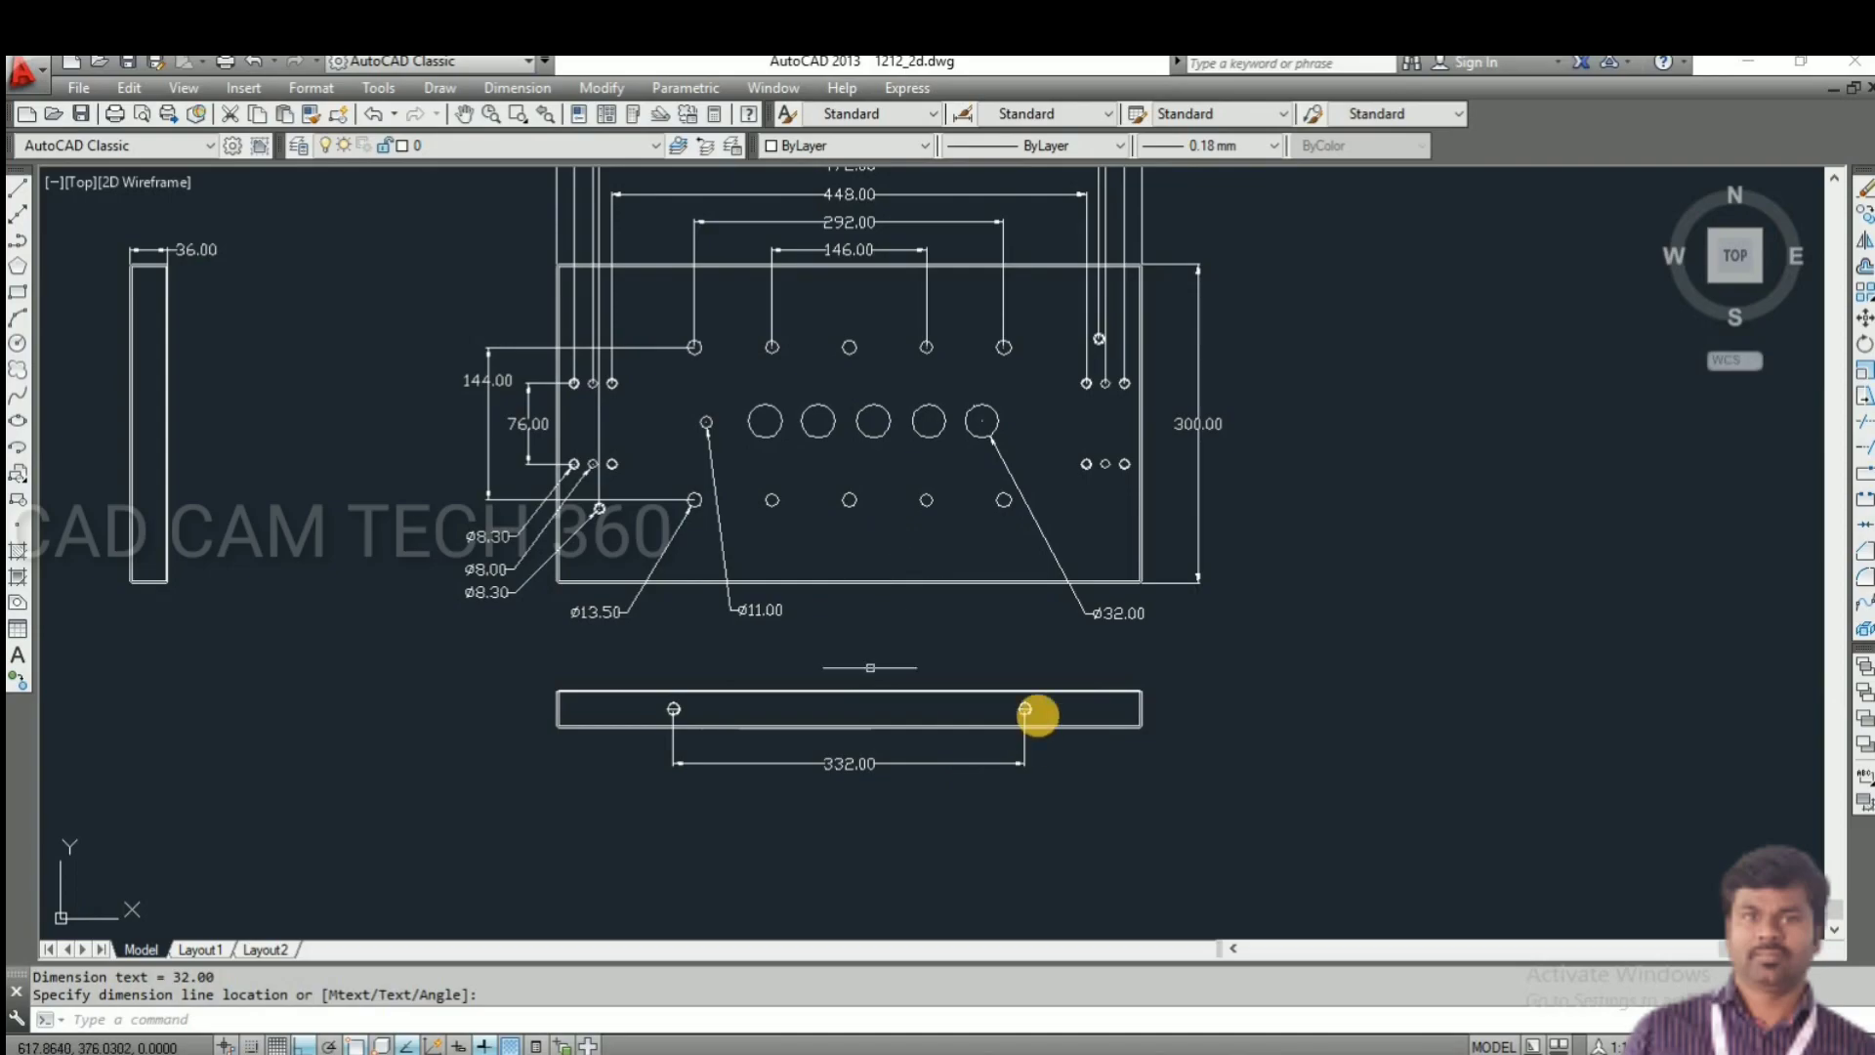
{"action": "scroll", "coordinate": [1028, 703], "scroll_direction": "up", "scroll_amount": 3}
{"action": "left_click", "coordinate": [1029, 699]}
{"action": "key", "text": "Return"}
{"action": "scroll", "coordinate": [951, 733], "scroll_direction": "up", "scroll_amount": 5}
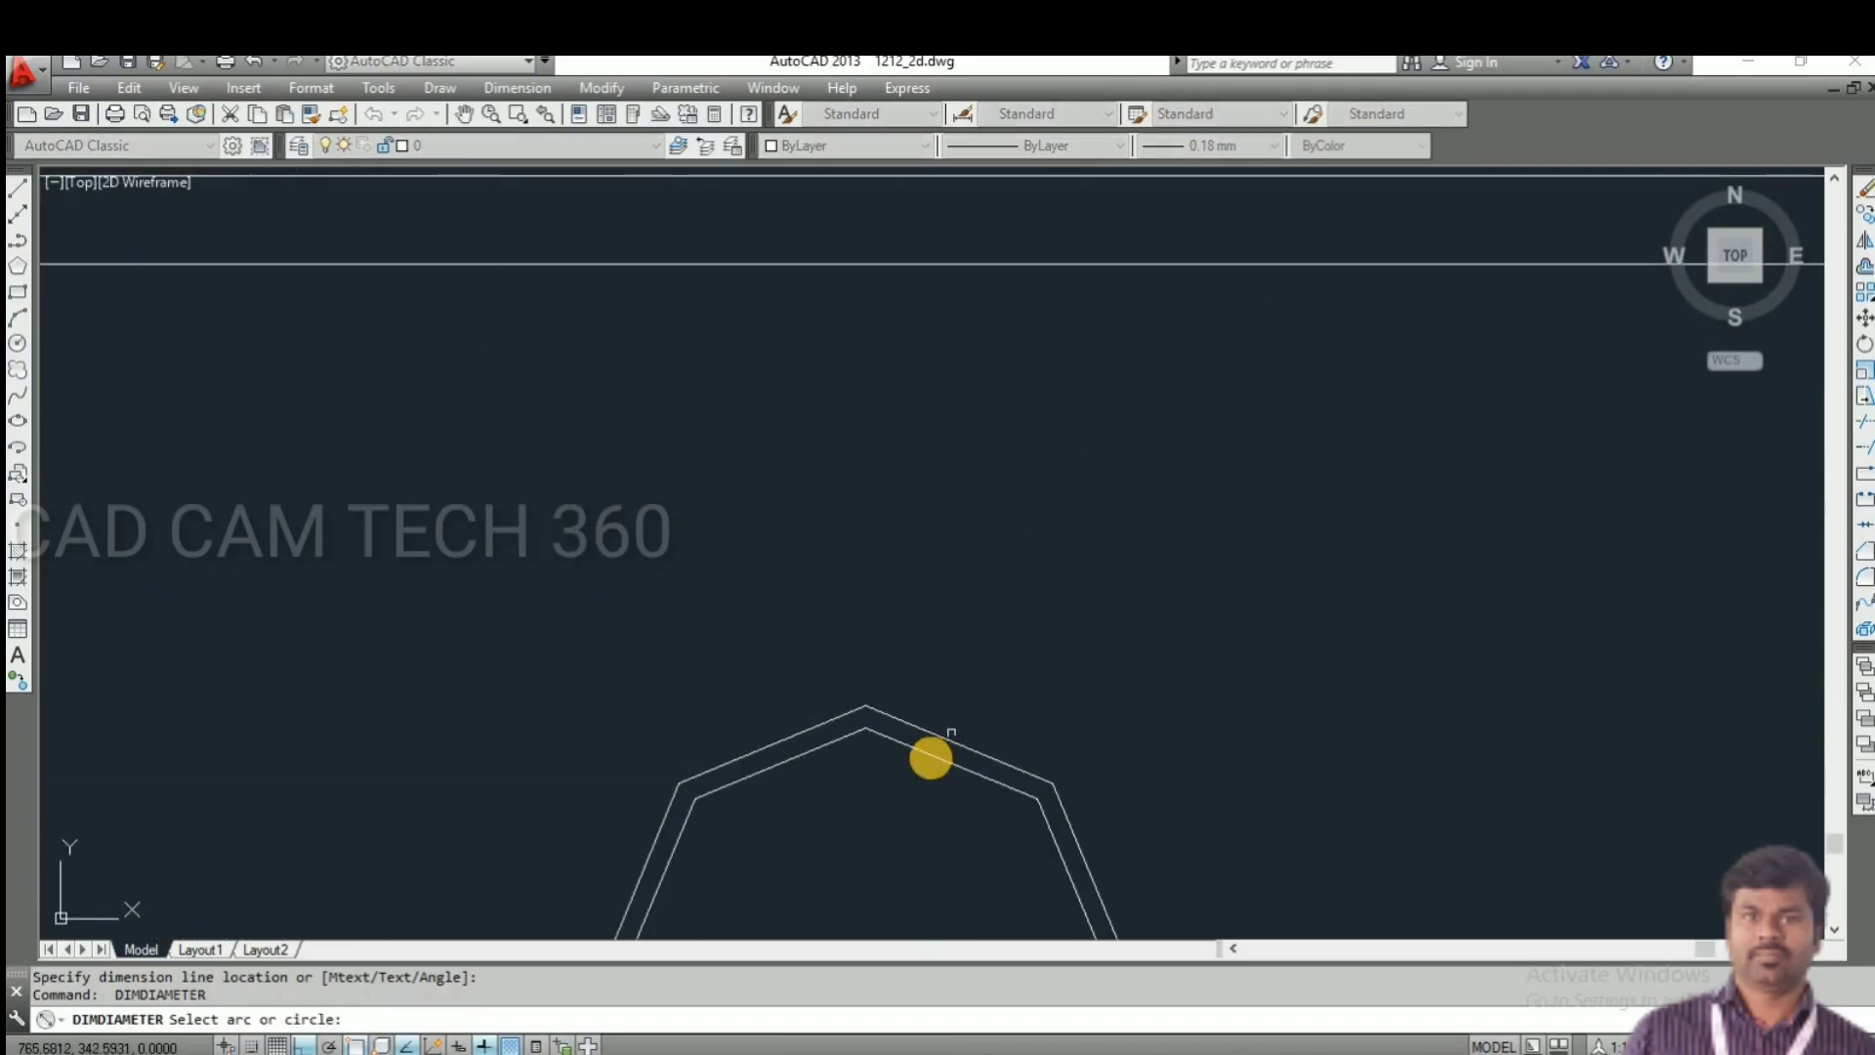
{"action": "left_click", "coordinate": [877, 760]}
{"action": "scroll", "coordinate": [926, 644], "scroll_direction": "down", "scroll_amount": 5}
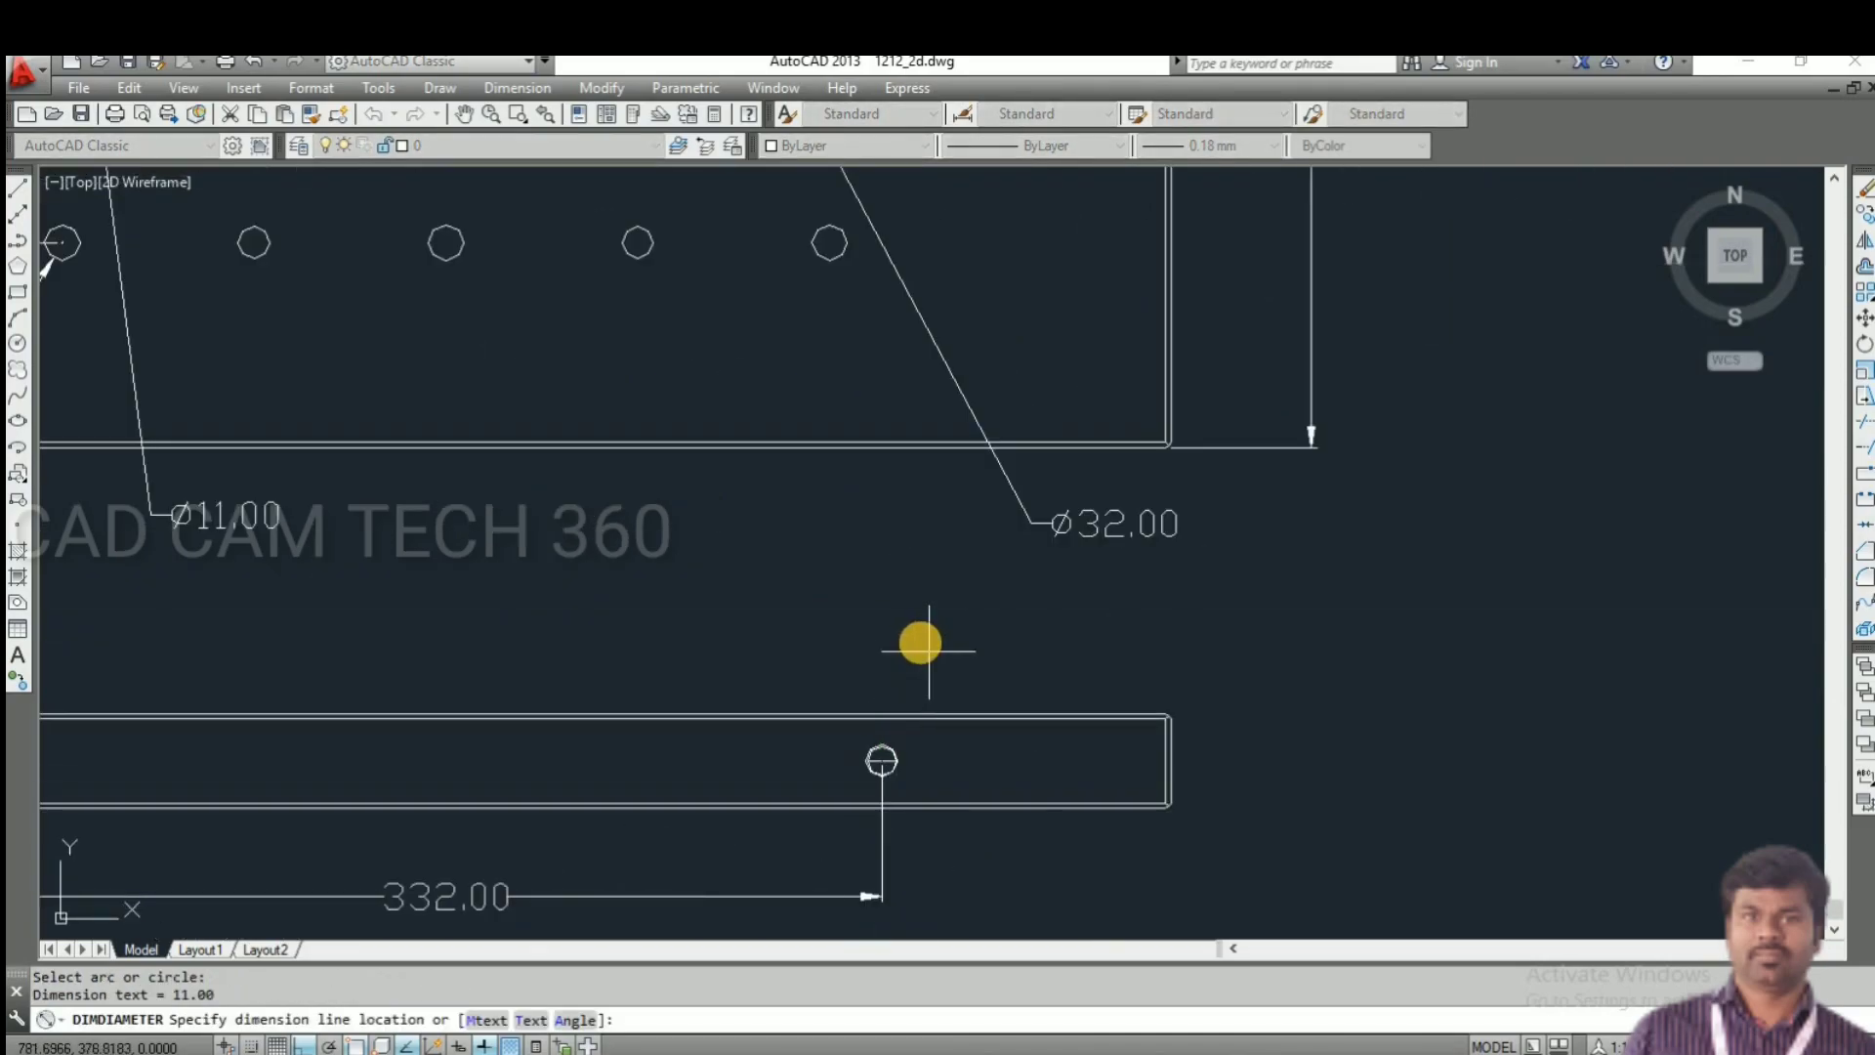
{"action": "left_click", "coordinate": [1034, 664]}
{"action": "scroll", "coordinate": [1071, 711], "scroll_direction": "down", "scroll_amount": 5}
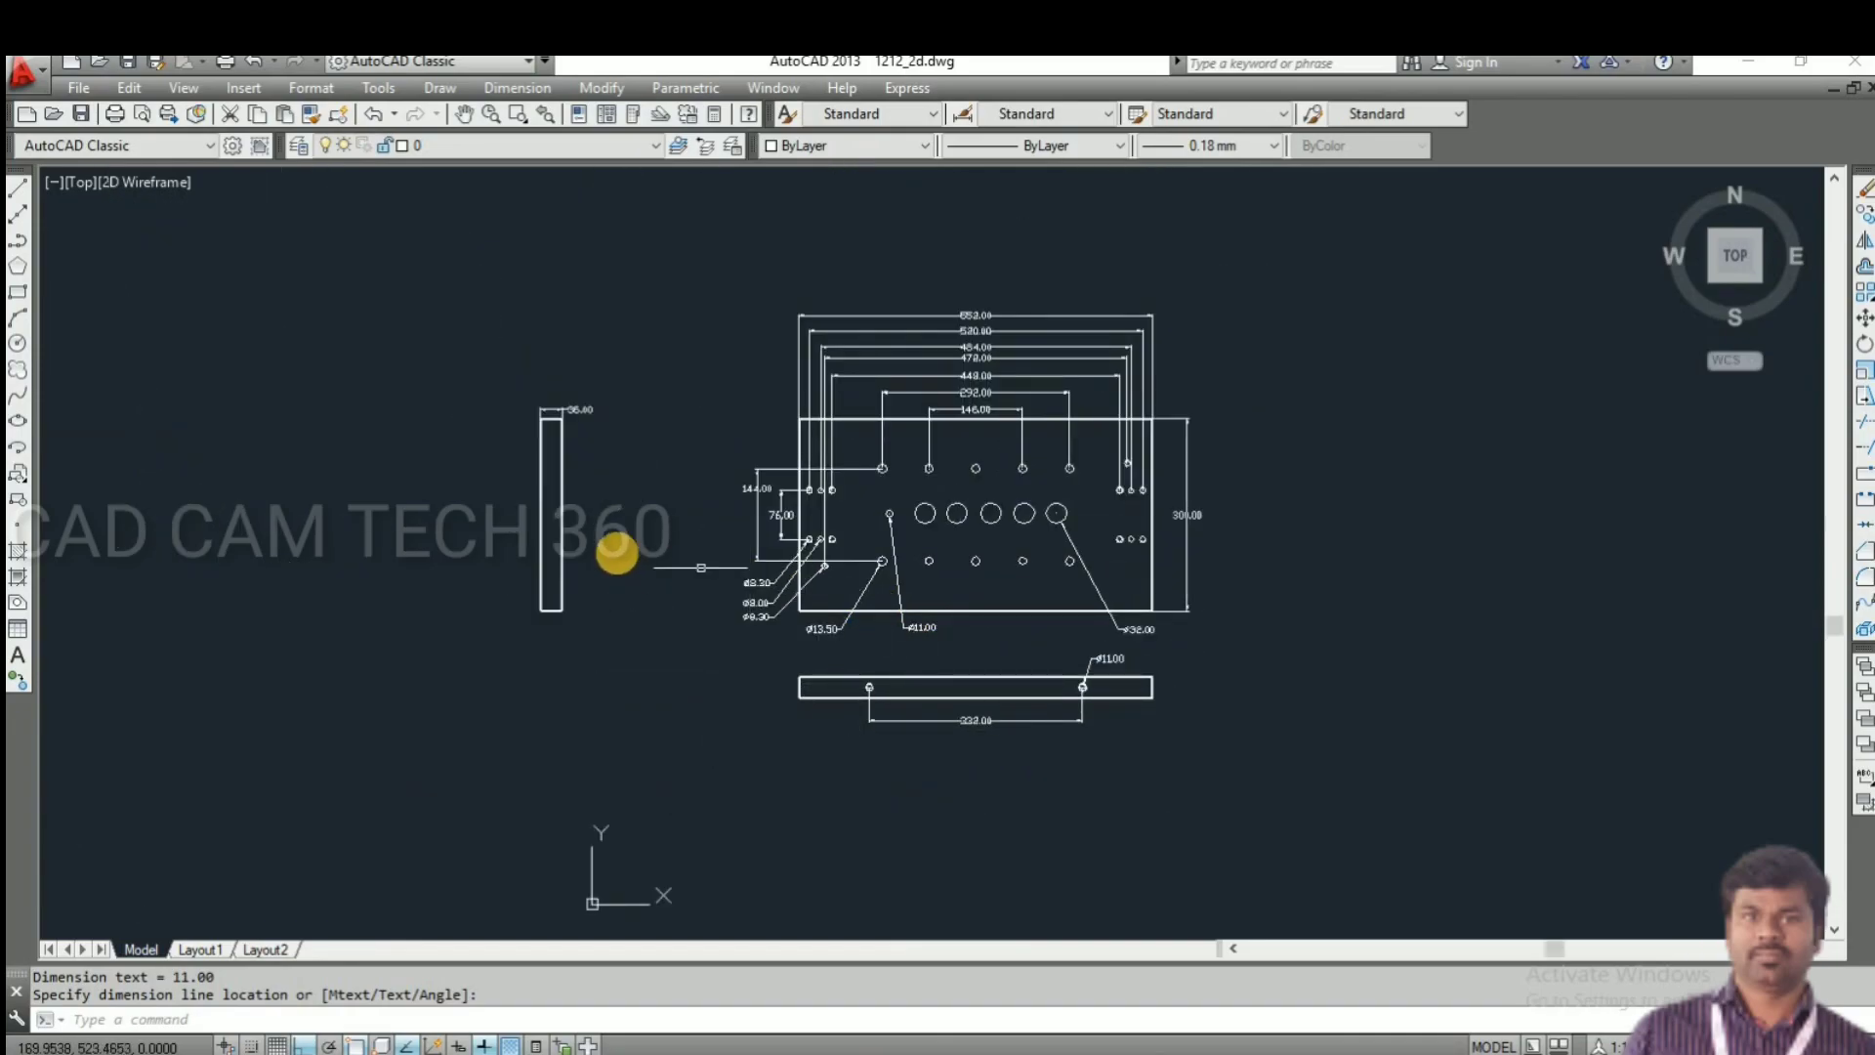
{"action": "scroll", "coordinate": [625, 539], "scroll_direction": "up", "scroll_amount": 4}
{"action": "scroll", "coordinate": [662, 598], "scroll_direction": "down", "scroll_amount": 2}
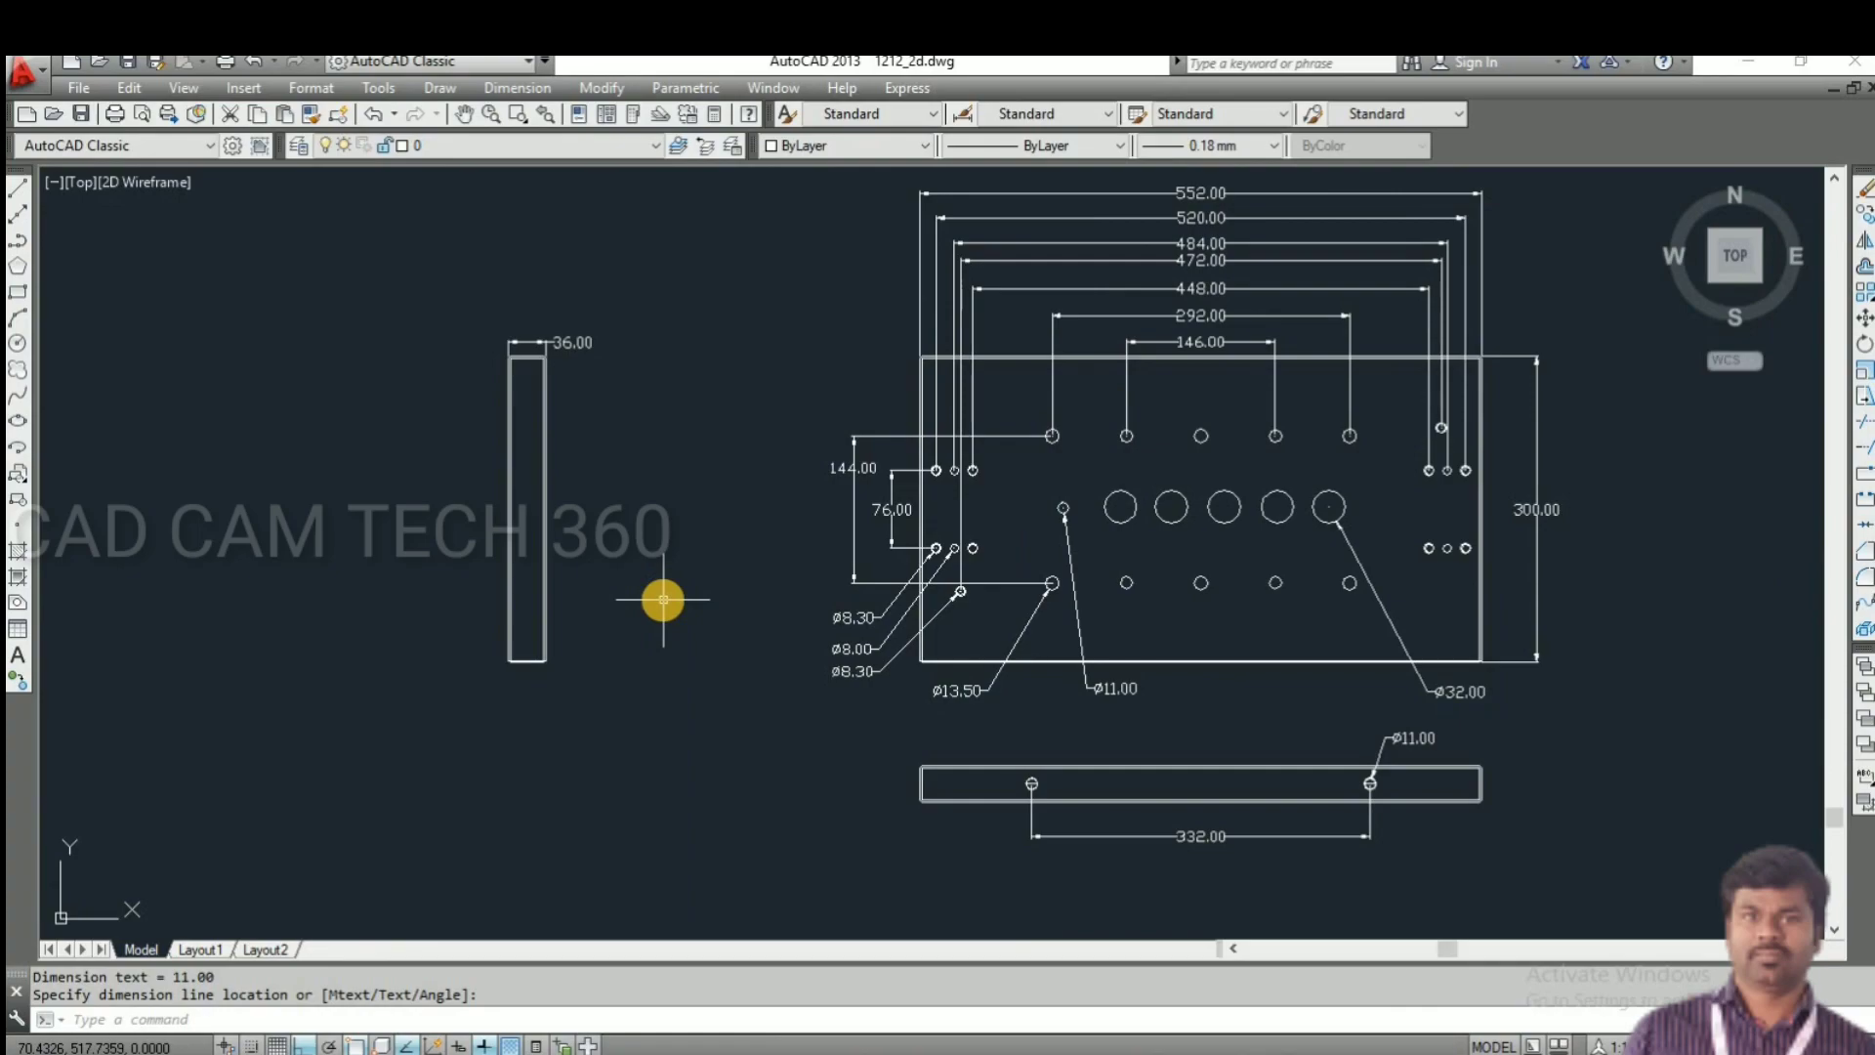
- Move the side view with its 36.00 dimension to the right, nearer the main plate view
{"action": "key", "text": "Return"}
{"action": "left_click", "coordinate": [670, 668]}
{"action": "left_click", "coordinate": [376, 293]}
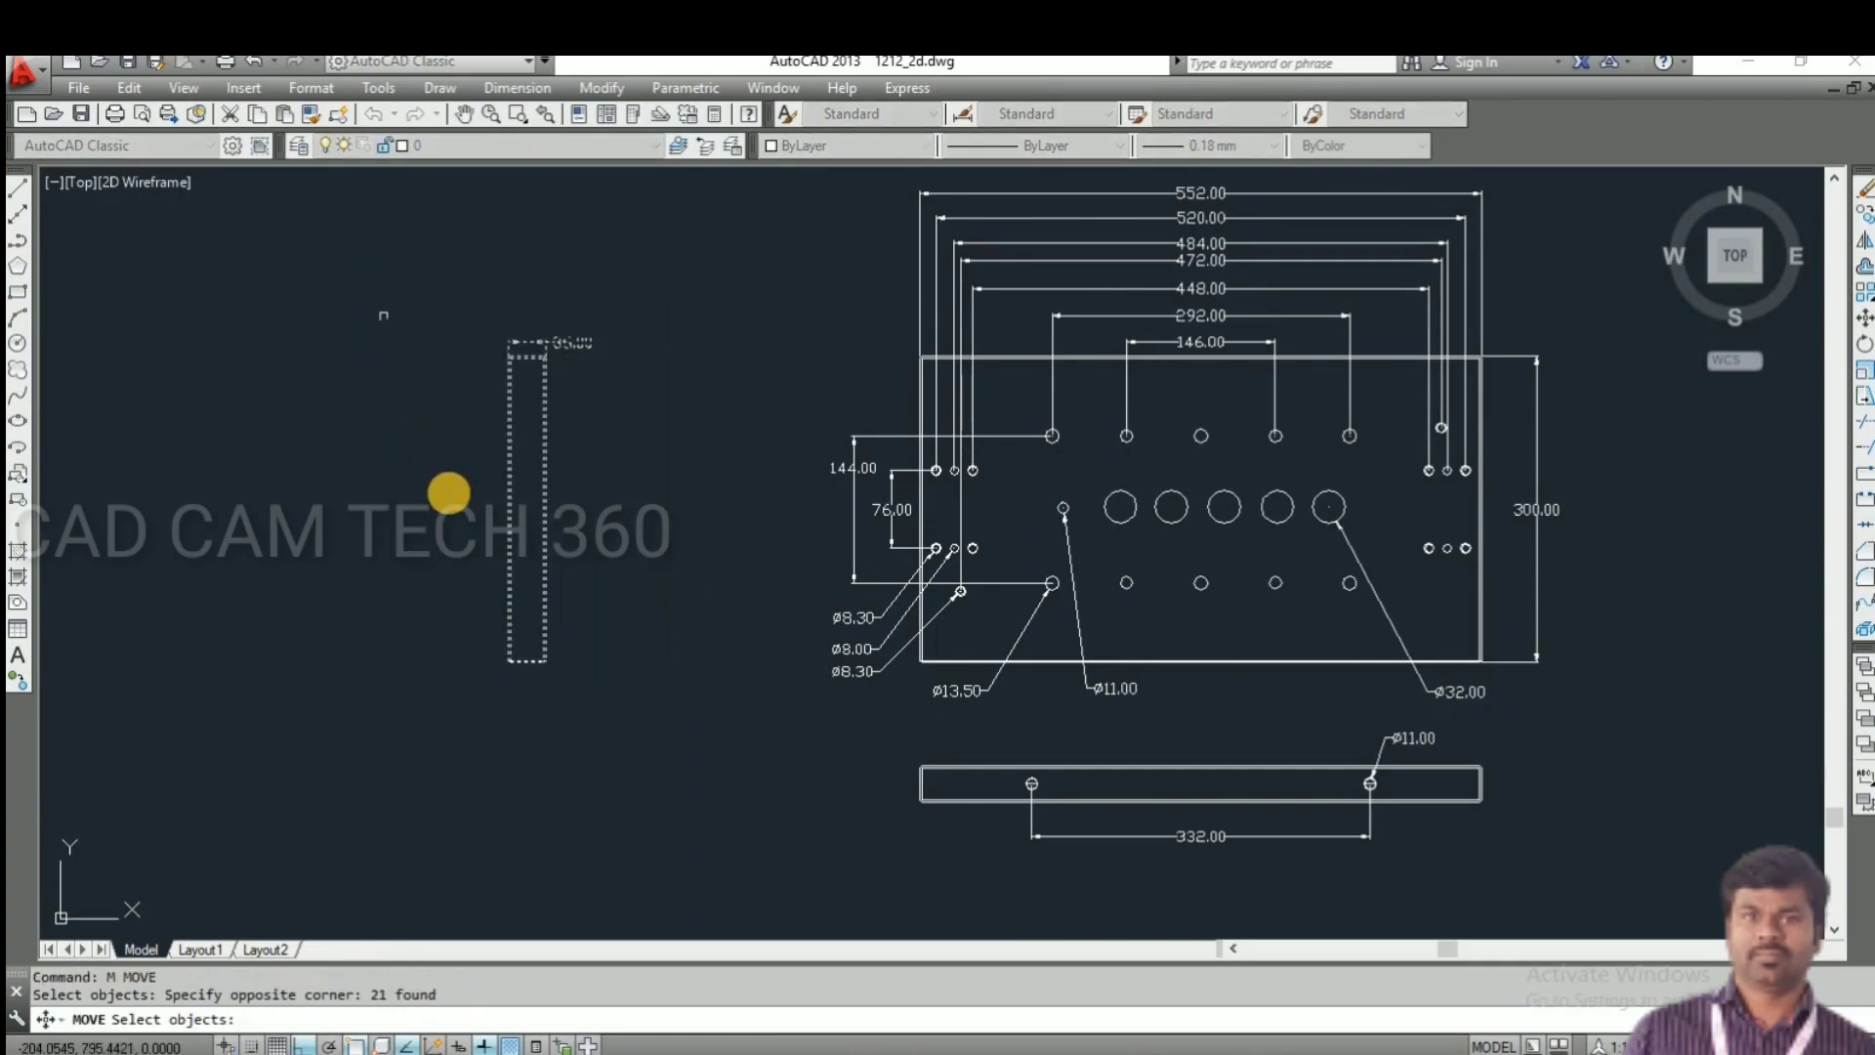
{"action": "key", "text": "Return"}
{"action": "left_click", "coordinate": [449, 493]}
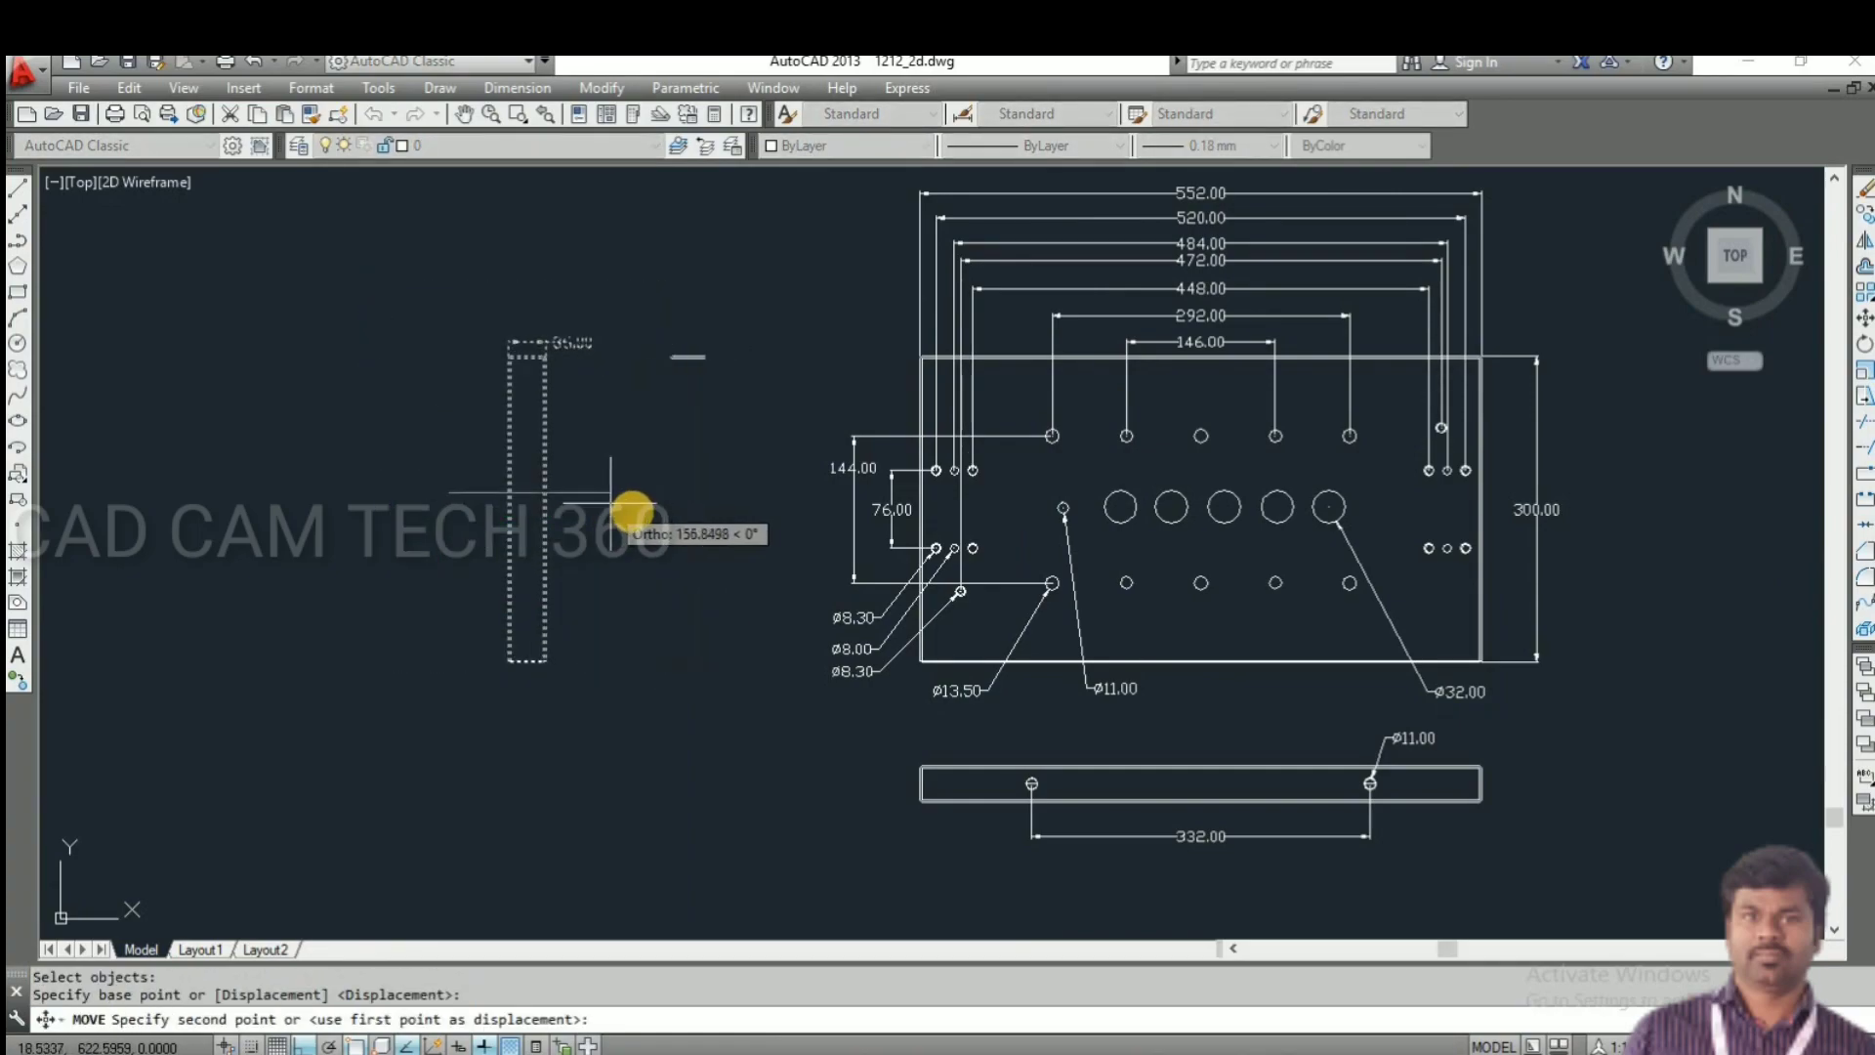
{"action": "left_click", "coordinate": [653, 517]}
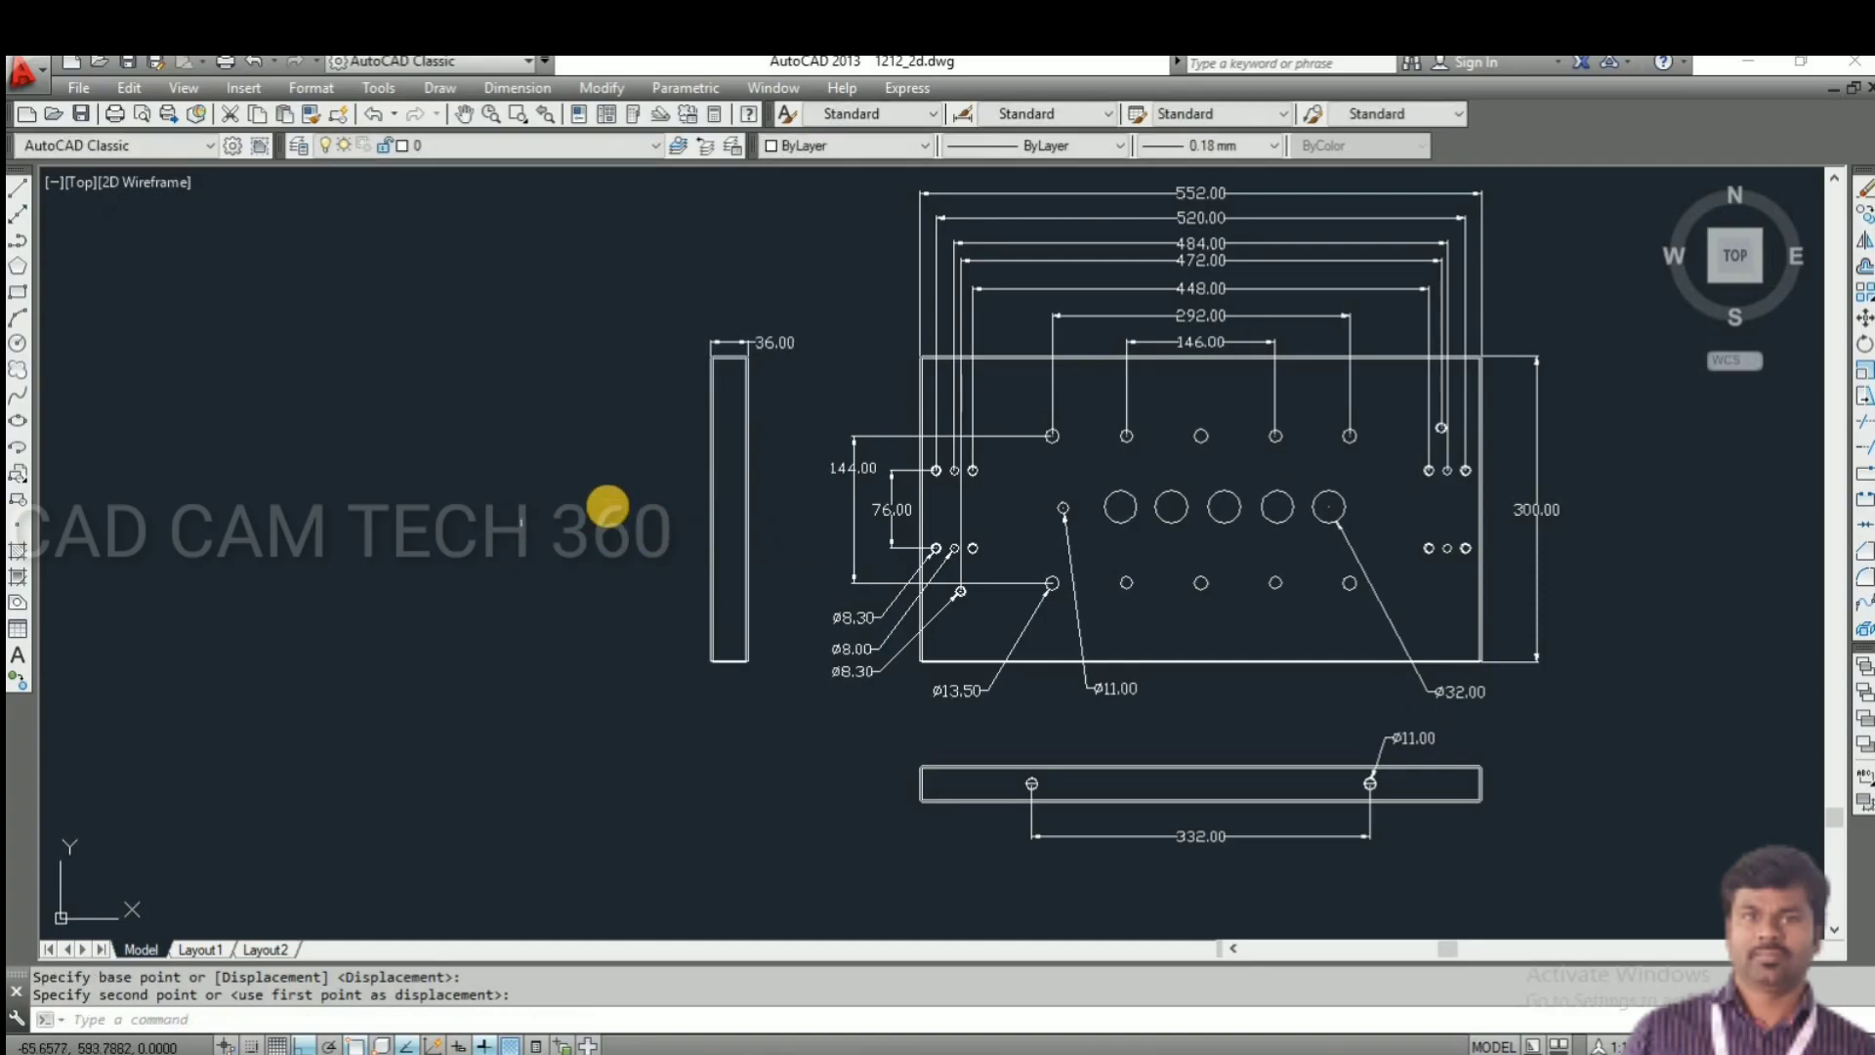
{"action": "key", "text": "Escape"}
{"action": "key", "text": "Escape"}
{"action": "scroll", "coordinate": [701, 449], "scroll_direction": "down", "scroll_amount": 2}
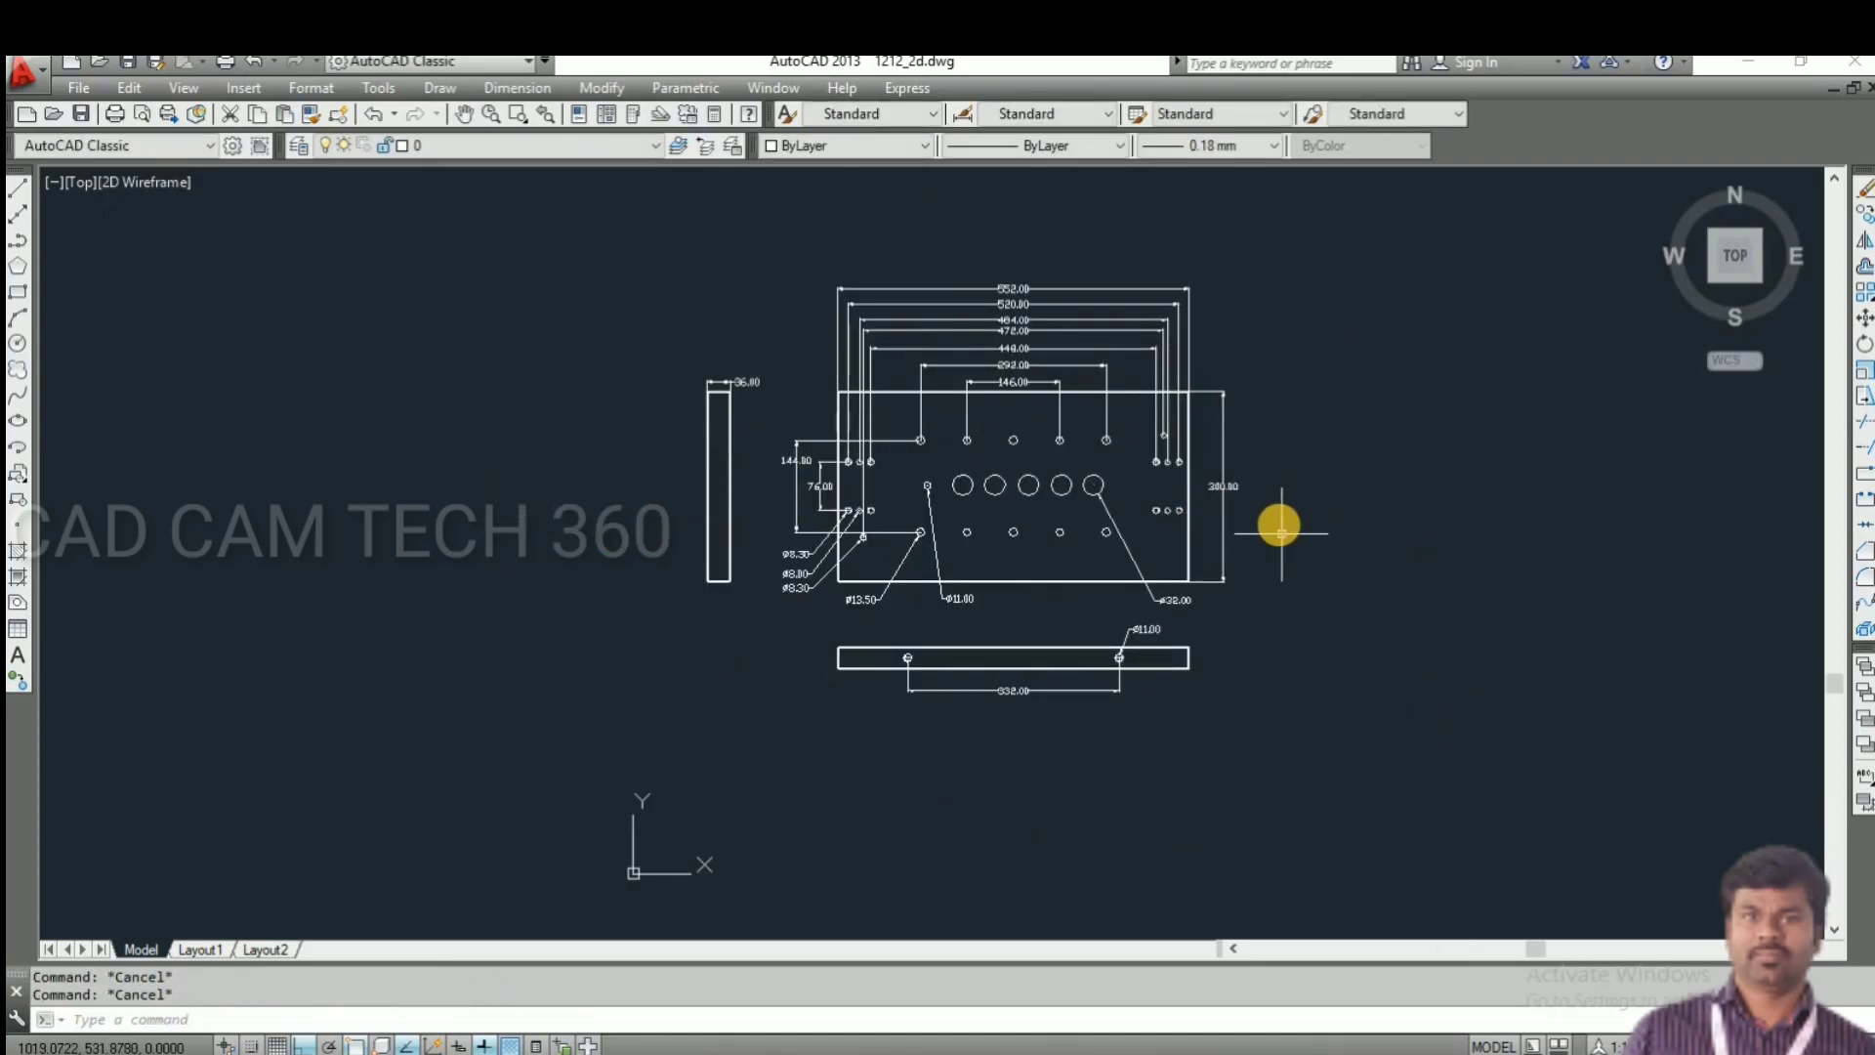
{"action": "scroll", "coordinate": [1259, 557], "scroll_direction": "up", "scroll_amount": 2}
{"action": "scroll", "coordinate": [1074, 488], "scroll_direction": "down", "scroll_amount": 4}
{"action": "scroll", "coordinate": [855, 424], "scroll_direction": "up", "scroll_amount": 5}
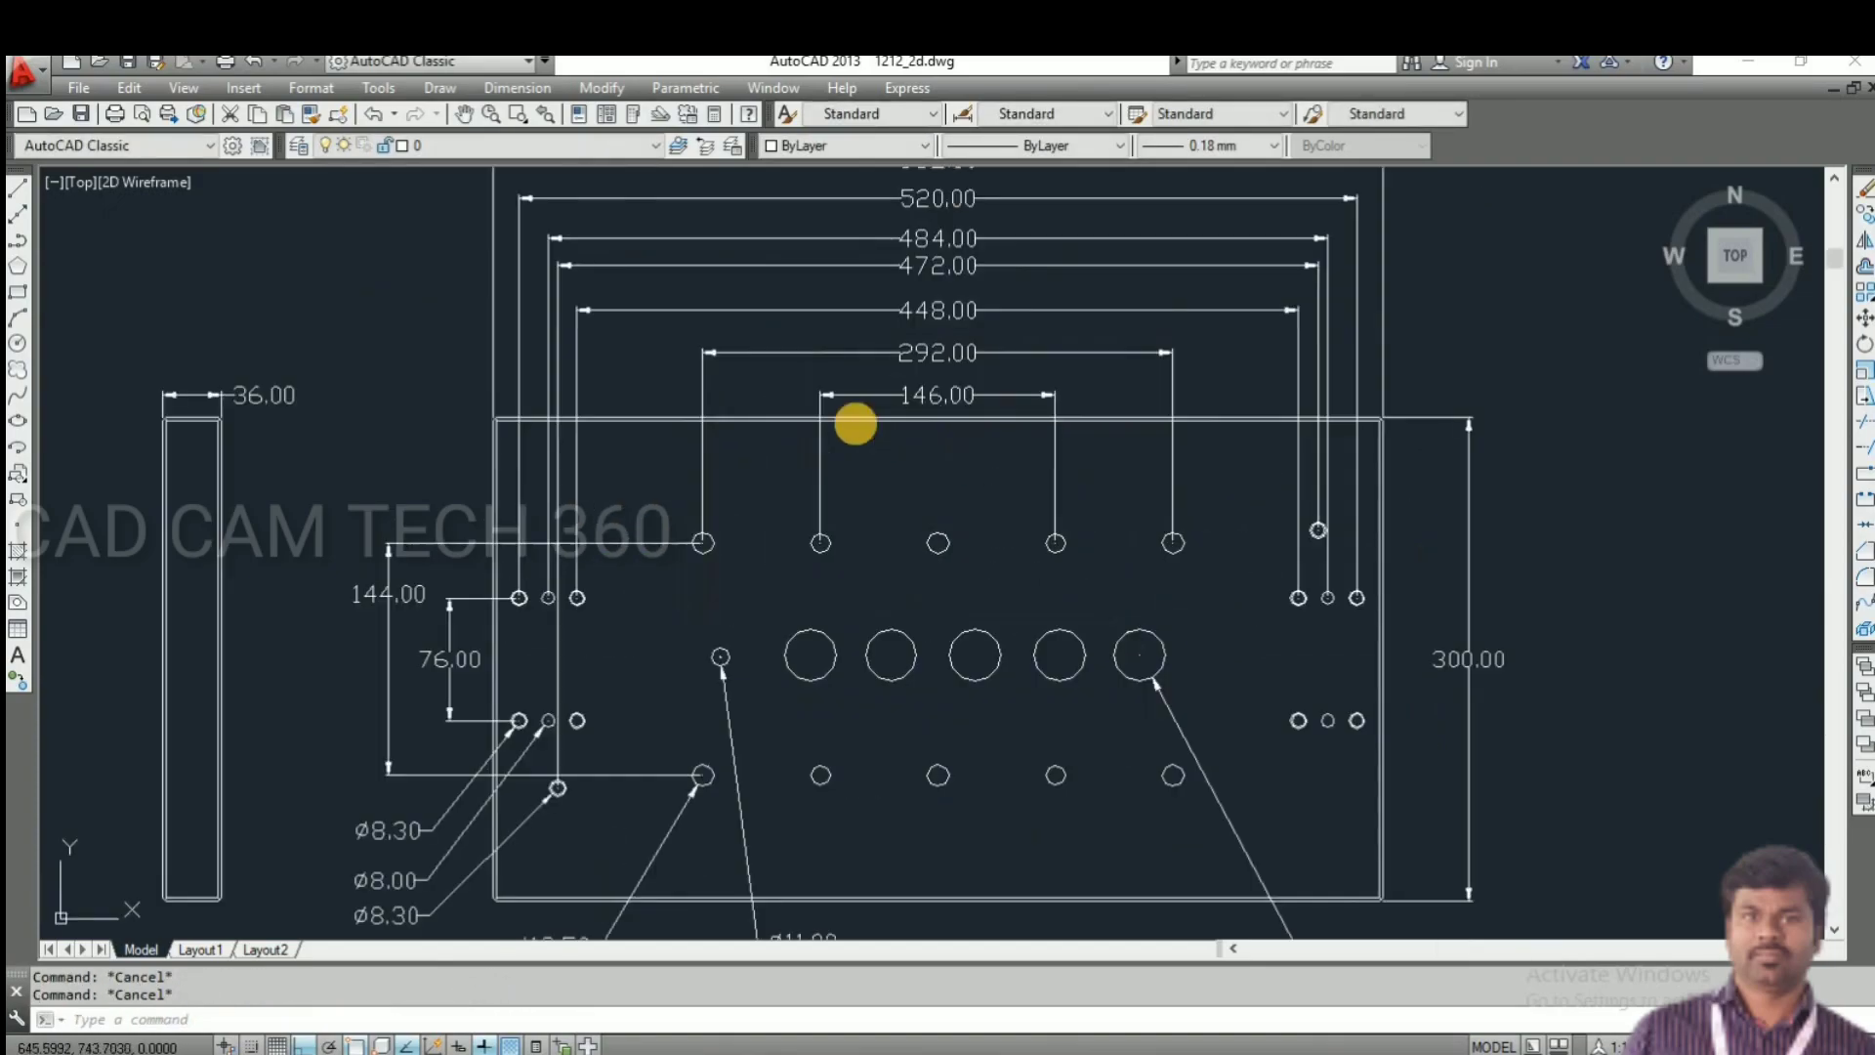
{"action": "scroll", "coordinate": [767, 291], "scroll_direction": "down", "scroll_amount": 2}
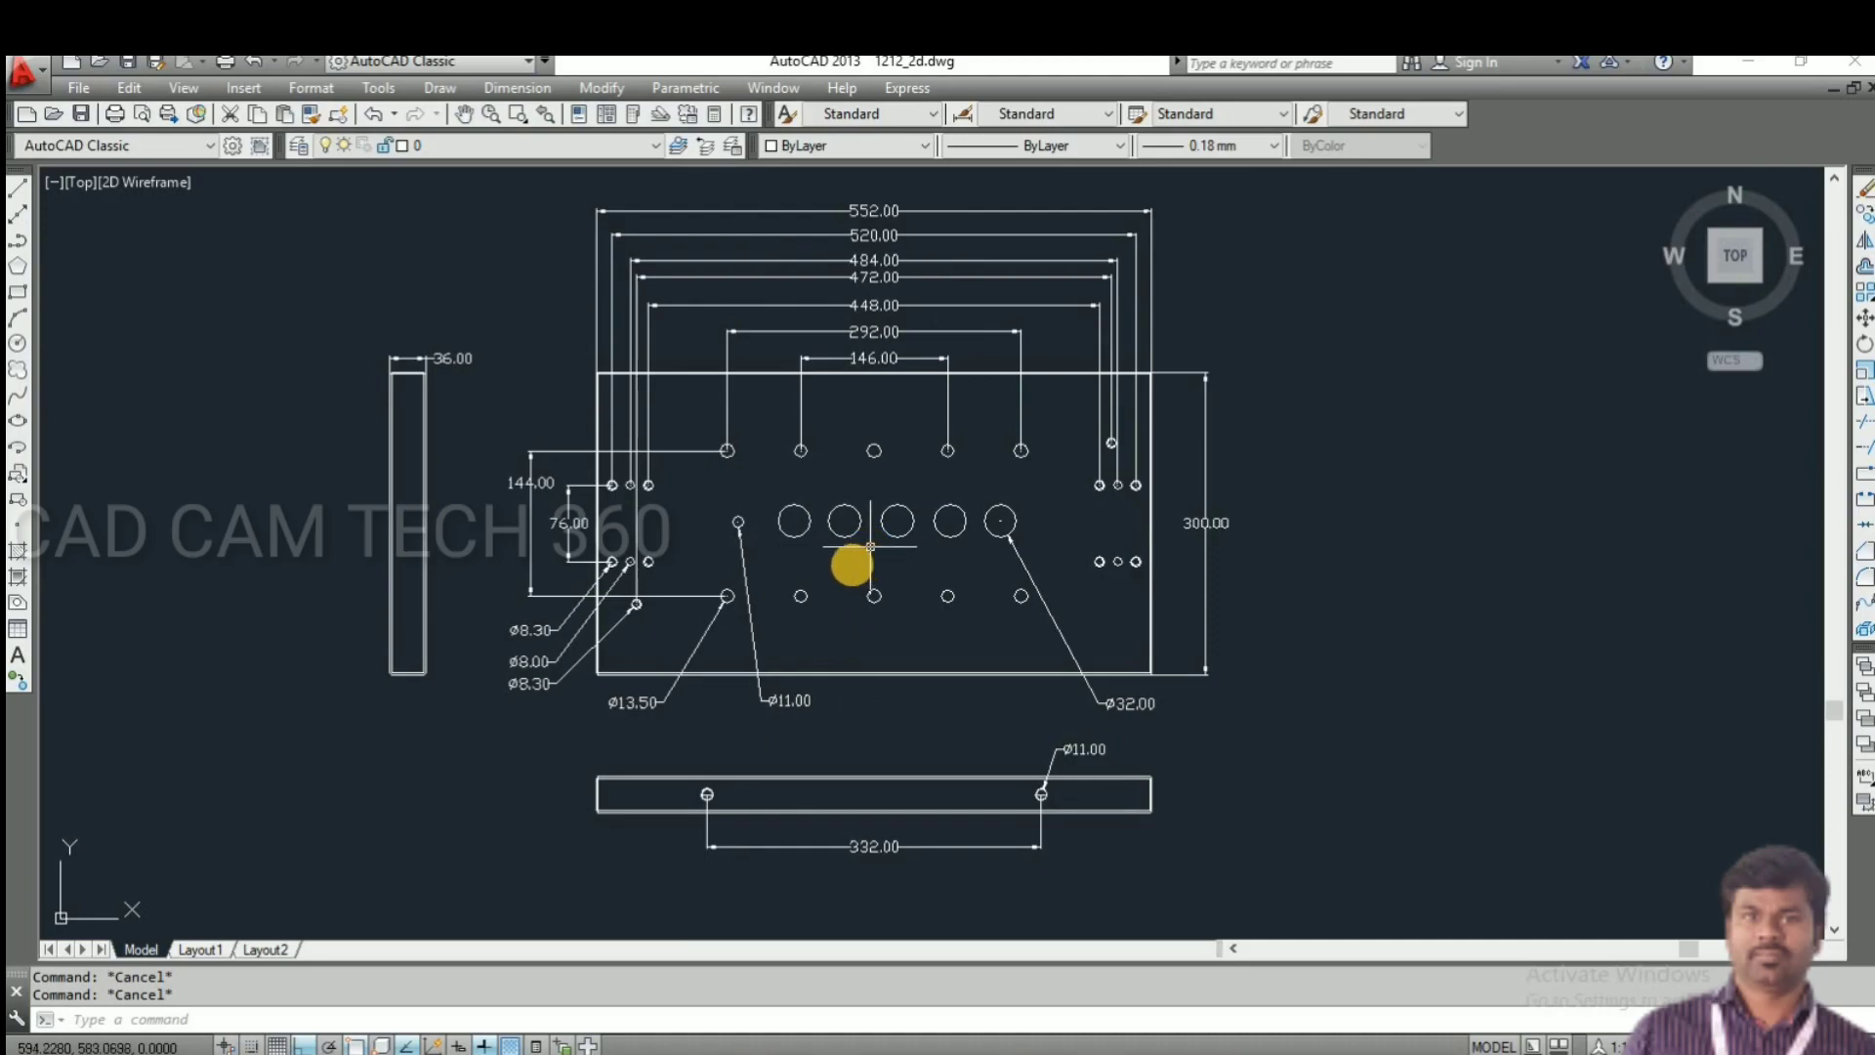
{"action": "scroll", "coordinate": [844, 560], "scroll_direction": "down", "scroll_amount": 2}
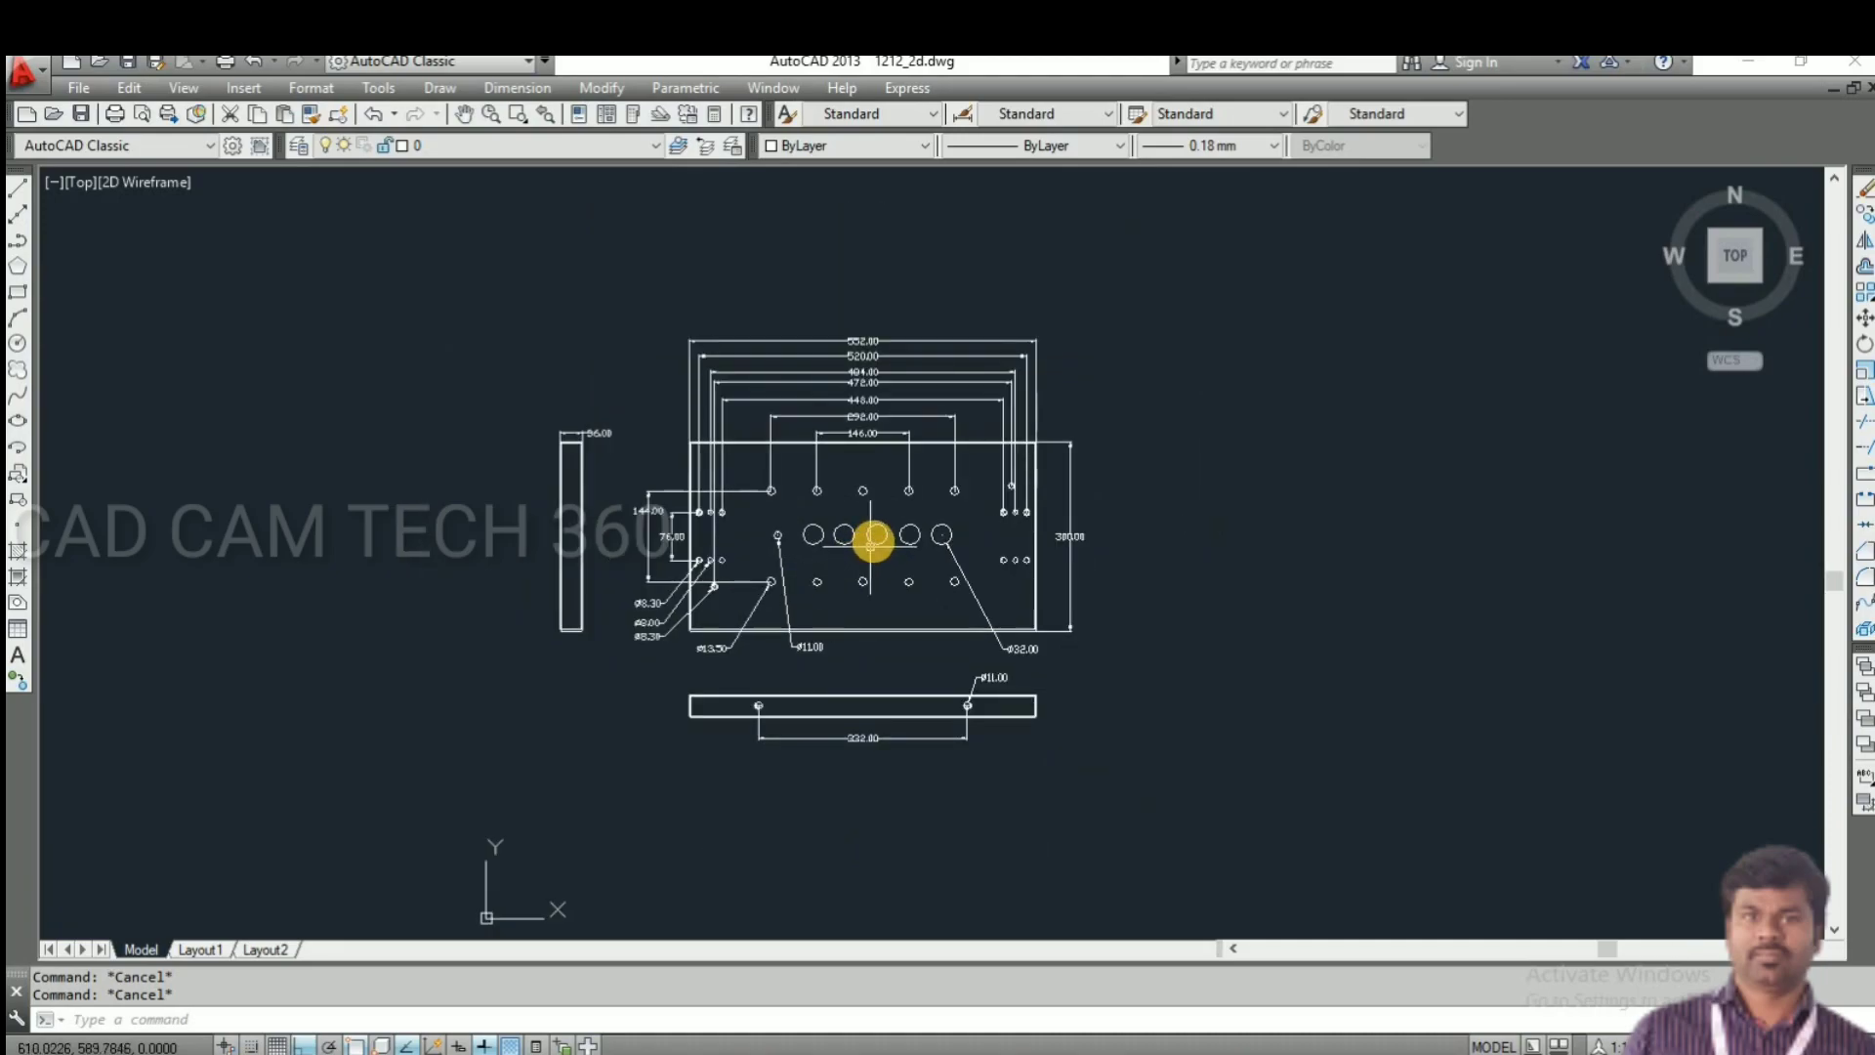
{"action": "scroll", "coordinate": [879, 539], "scroll_direction": "up", "scroll_amount": 2}
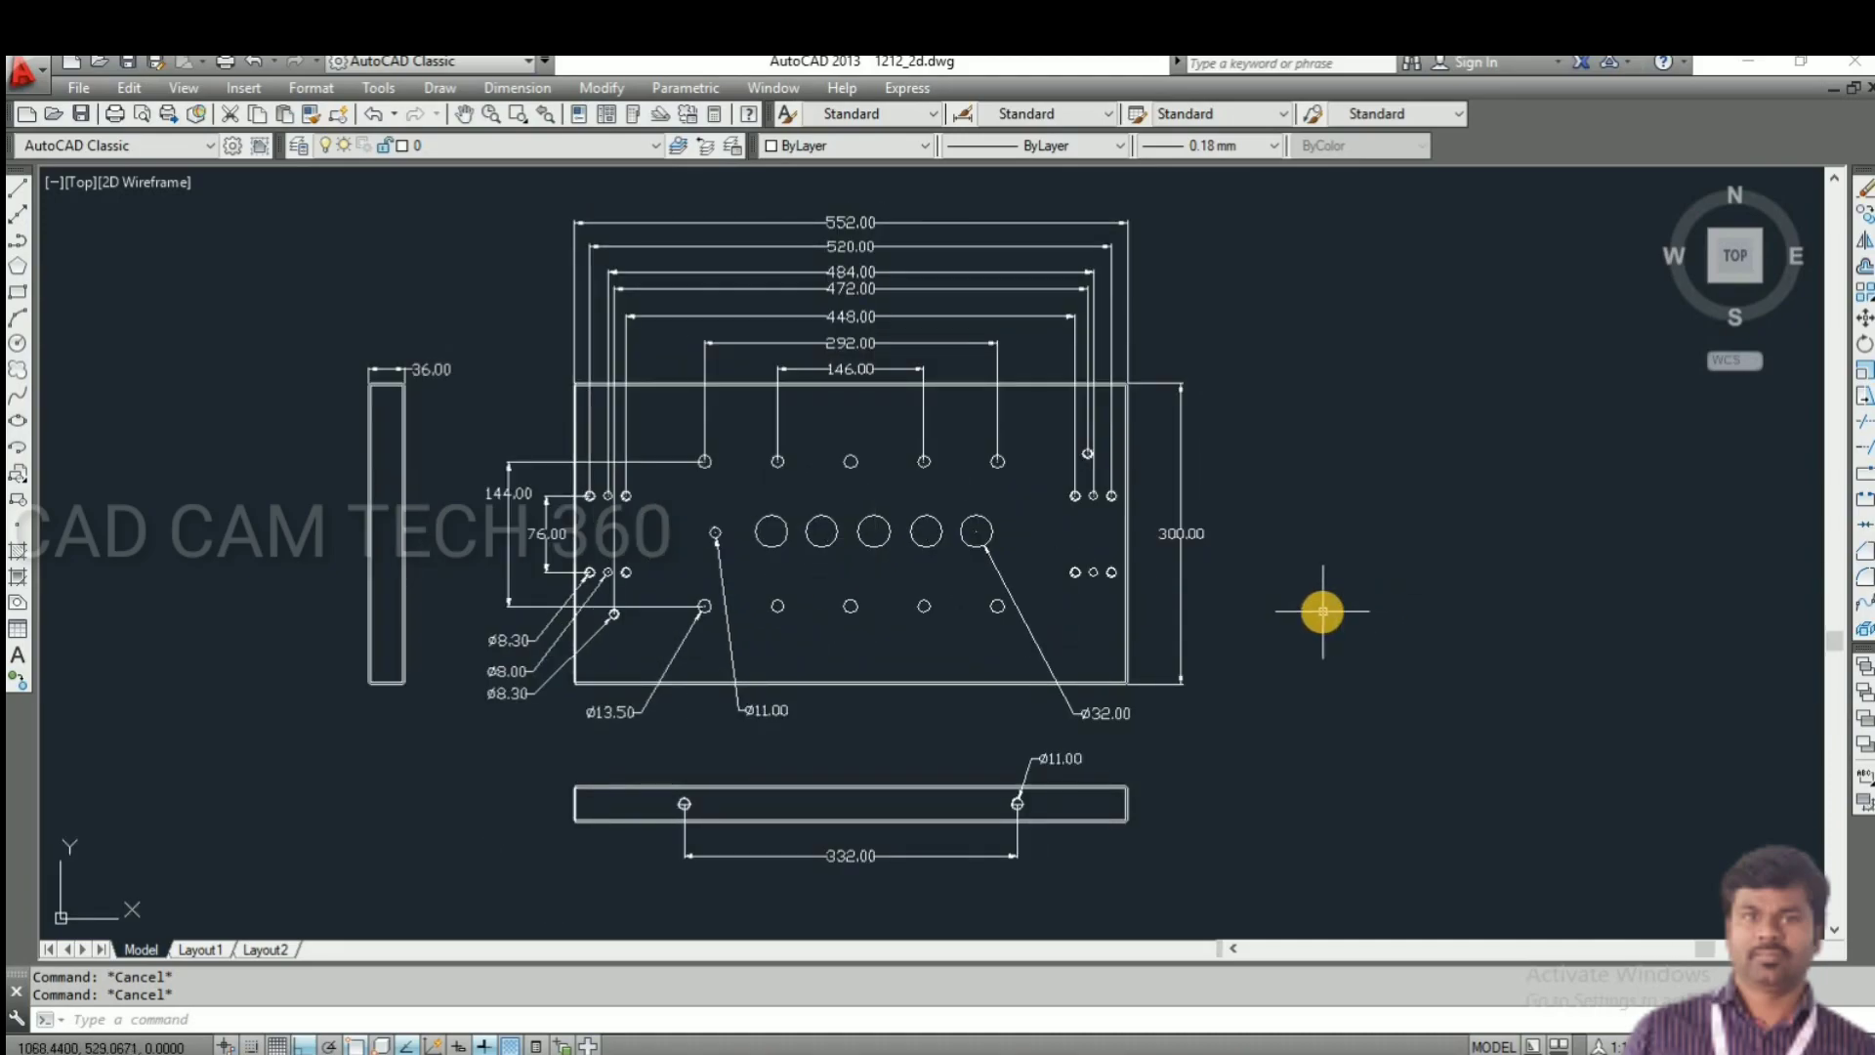